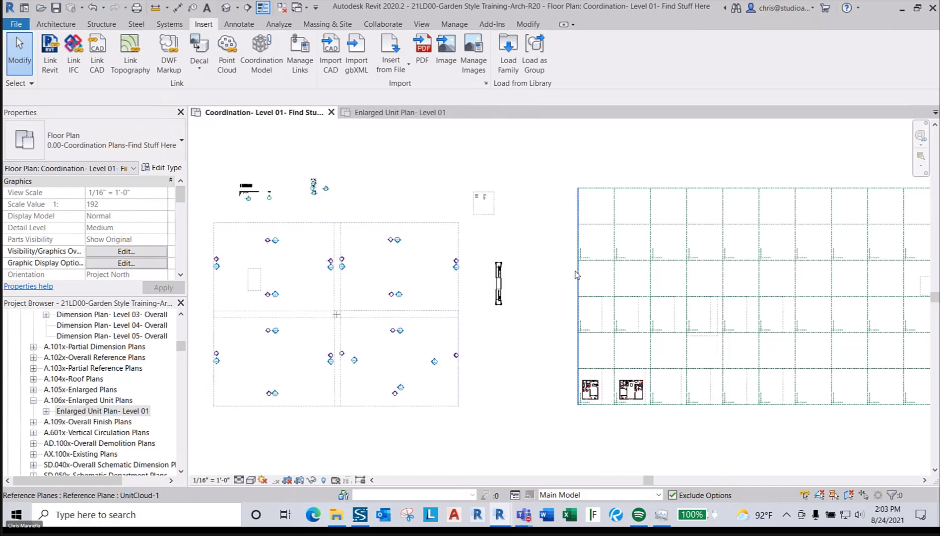
- Switch to the 20LD00-GardenStyleUnits window and zoom around its Level 01 unit grid, clearing the selection
scroll(665, 402, "up", 3)
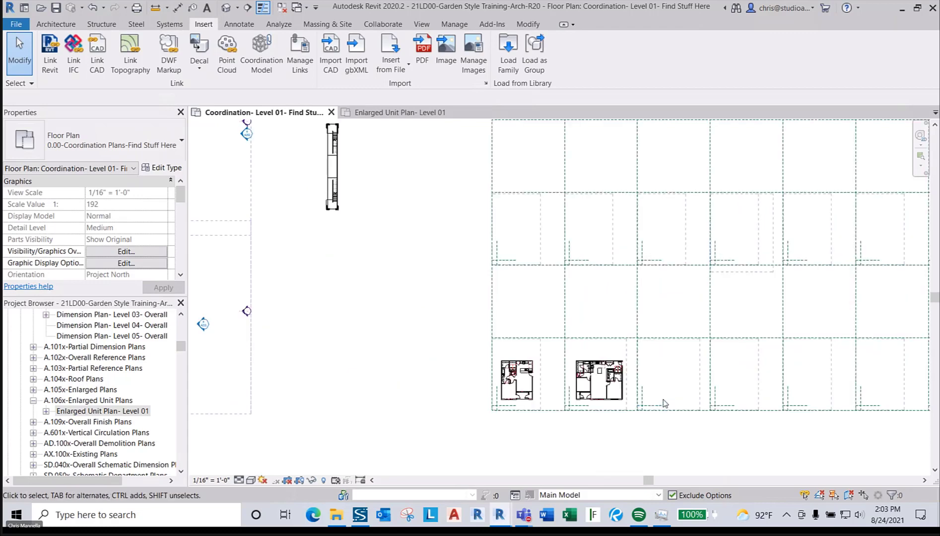
scroll(660, 403, "up", 3)
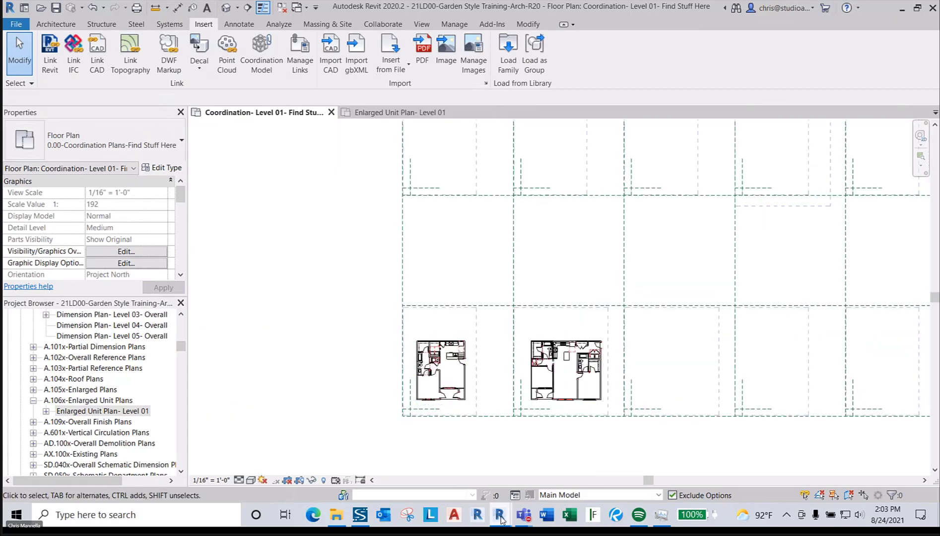
mouse_move(501, 518)
left_click(501, 489)
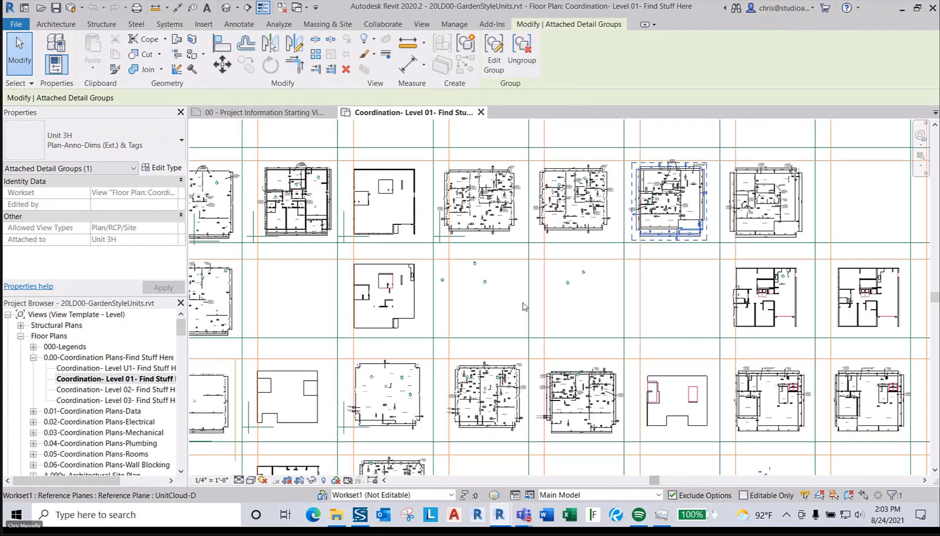
scroll(524, 306, "down", 5)
scroll(328, 357, "down", 2)
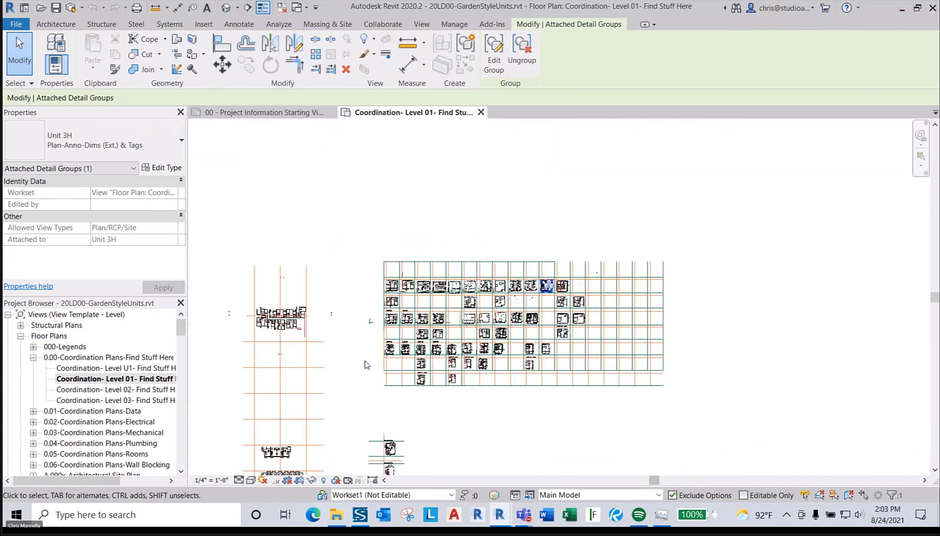
scroll(364, 365, "up", 1)
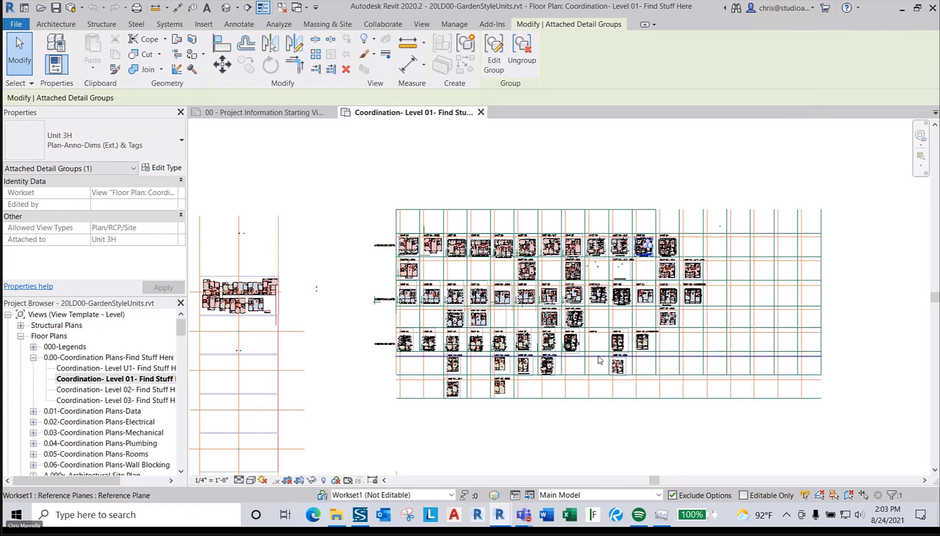
scroll(600, 360, "up", 1)
scroll(600, 360, "up", 1)
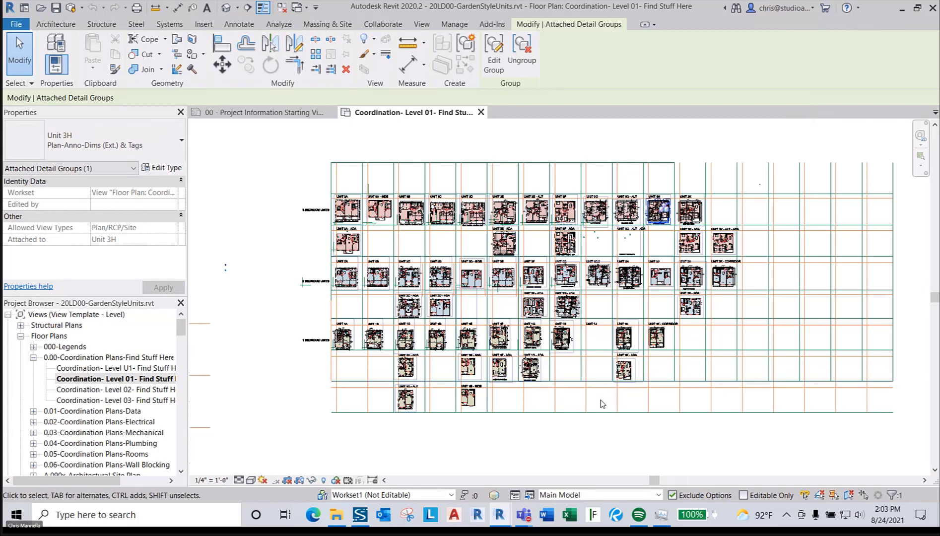
key("Escape")
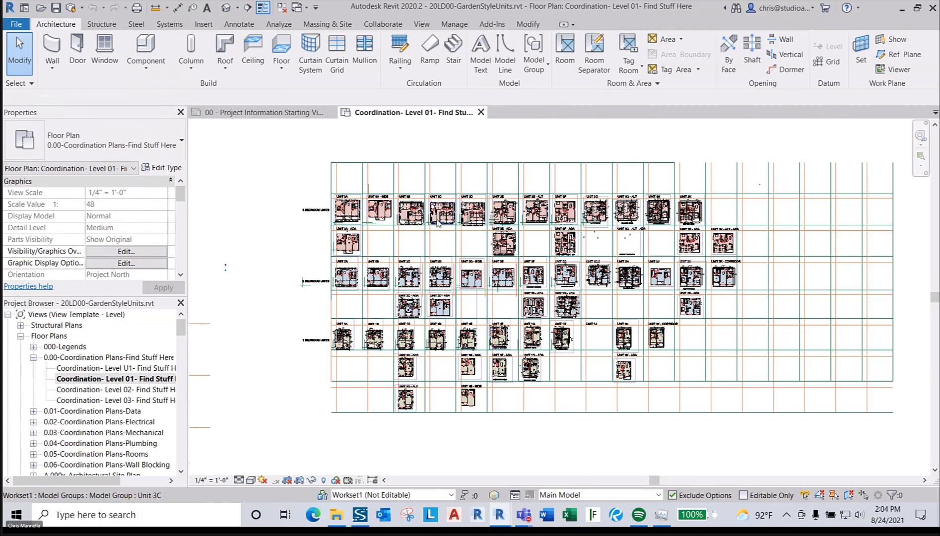
scroll(437, 224, "up", 1)
scroll(437, 222, "up", 2)
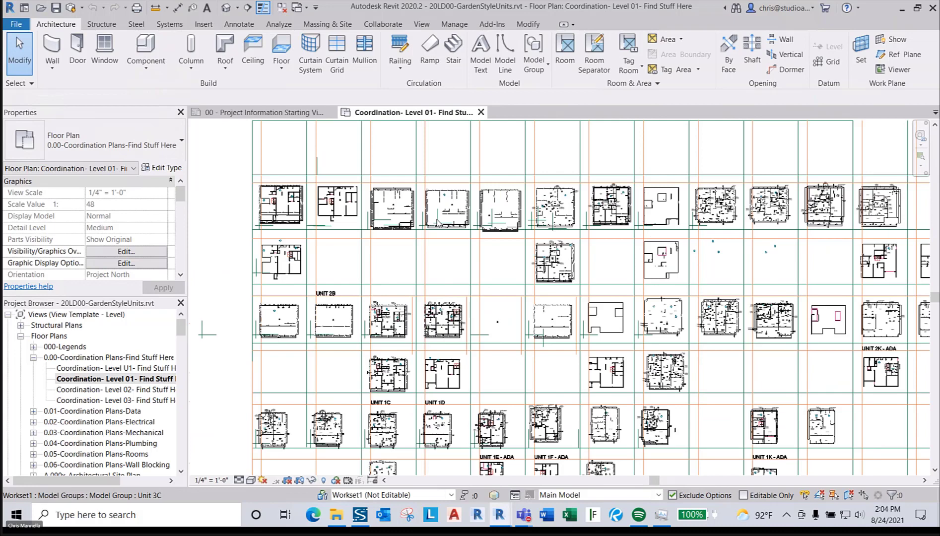
scroll(437, 223, "up", 5)
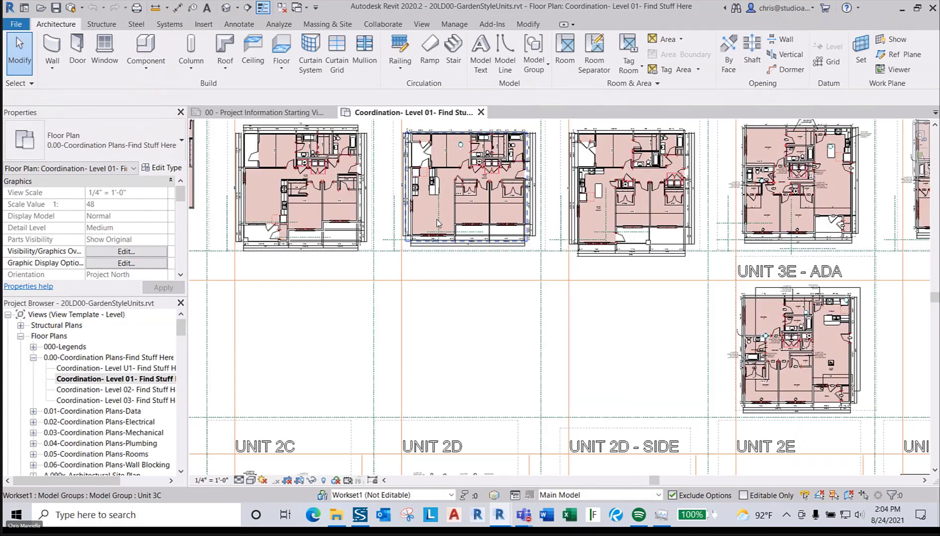
middle_click_drag(437, 223, 627, 243)
scroll(627, 243, "down", 2)
middle_click_drag(578, 326, 416, 328)
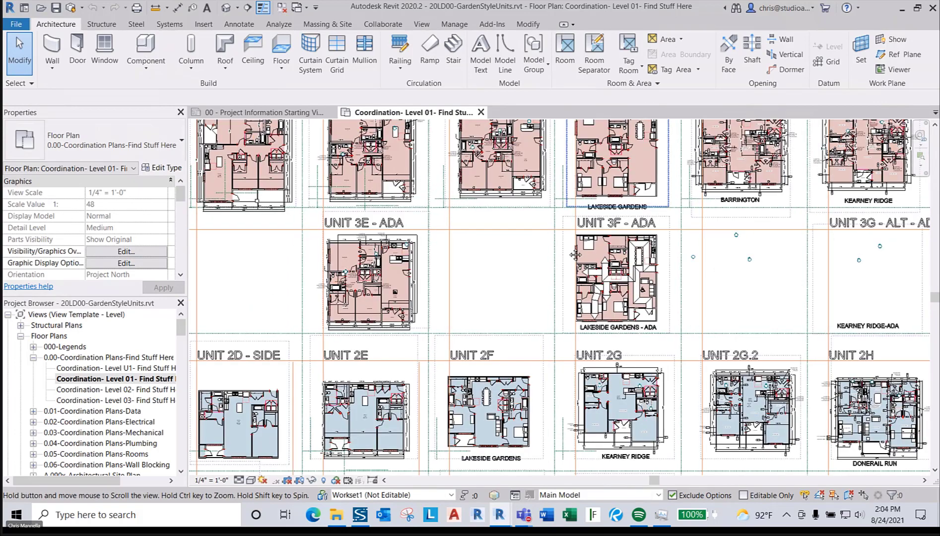
middle_click_drag(575, 255, 478, 304)
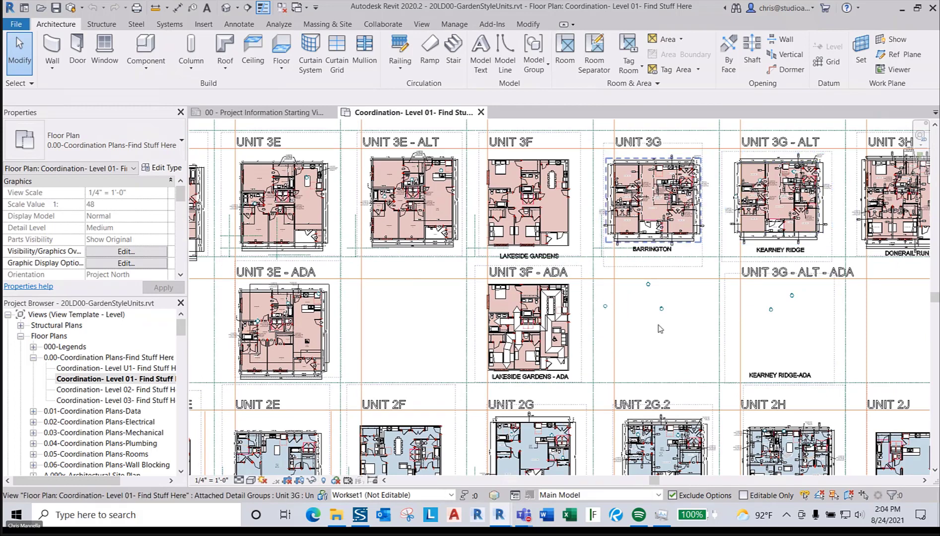
middle_click_drag(660, 329, 640, 186)
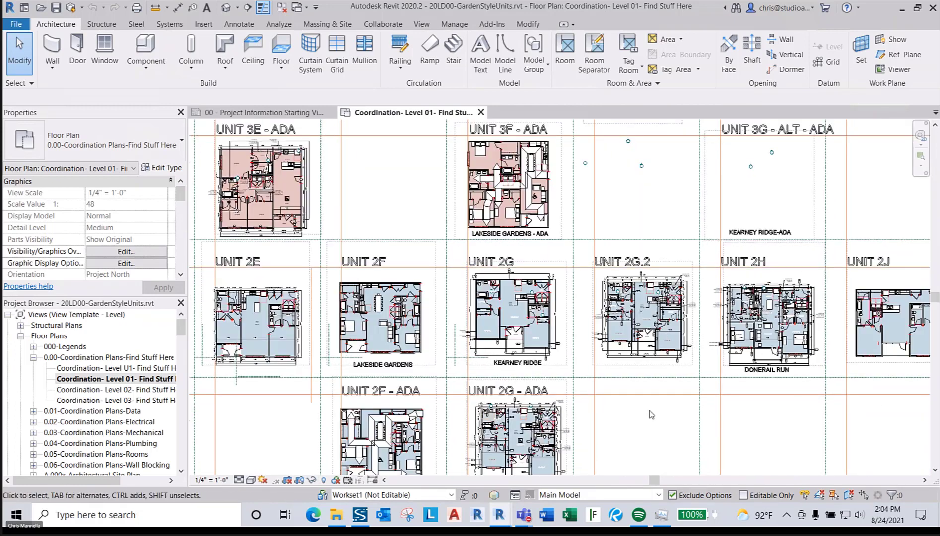
scroll(591, 357, "down", 2)
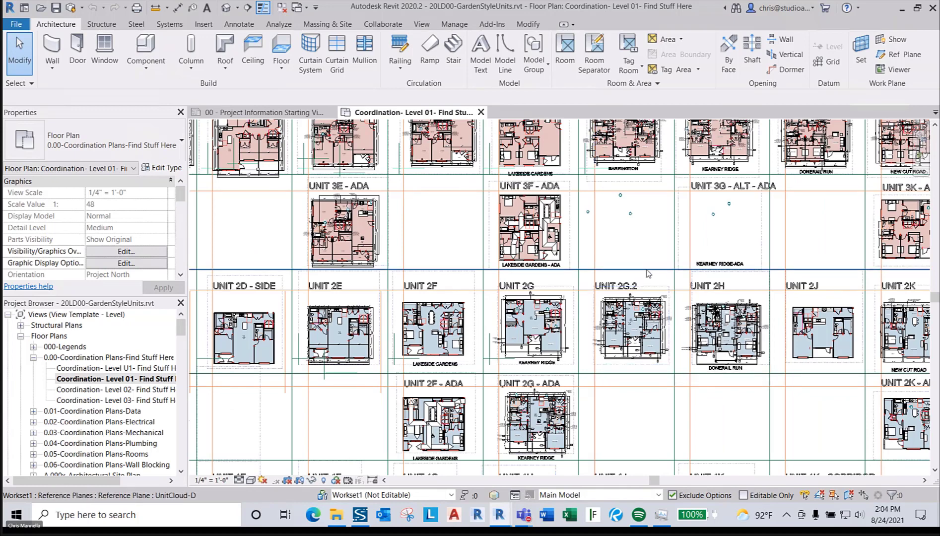
scroll(643, 262, "down", 1)
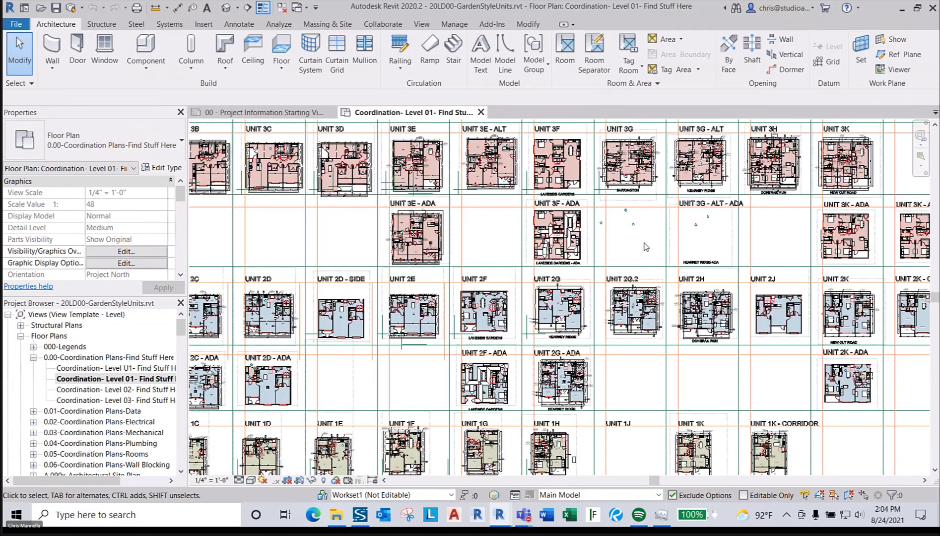
middle_click_drag(646, 252, 531, 256)
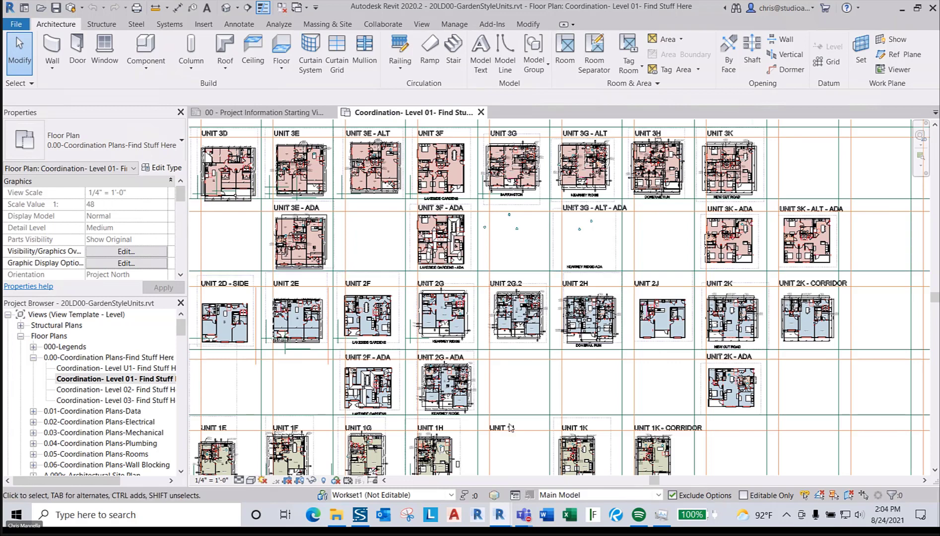
- Switch to the 20HD01-GardenStyleUnits window and zoom out over its sparse unit plans
mouse_move(507, 513)
left_click(620, 473)
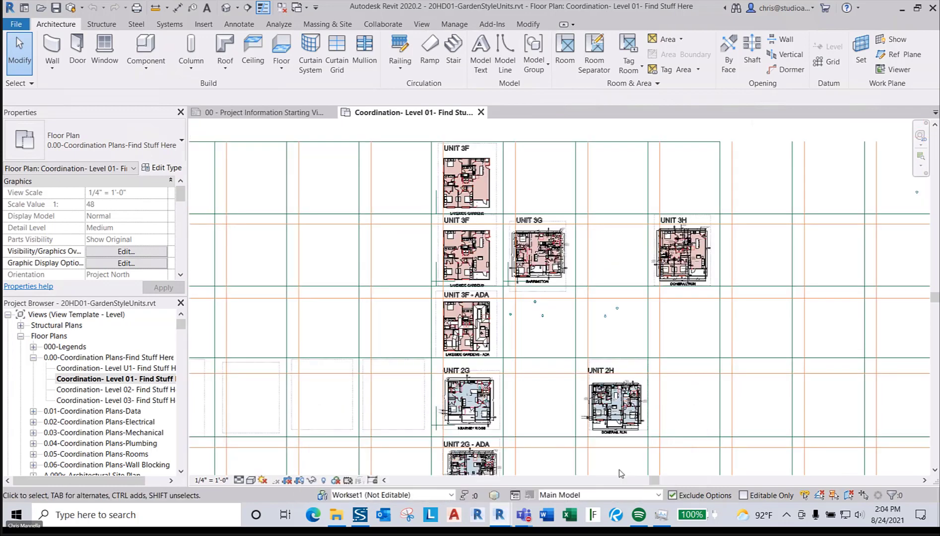
scroll(562, 304, "down", 4)
middle_click_drag(562, 315, 563, 285)
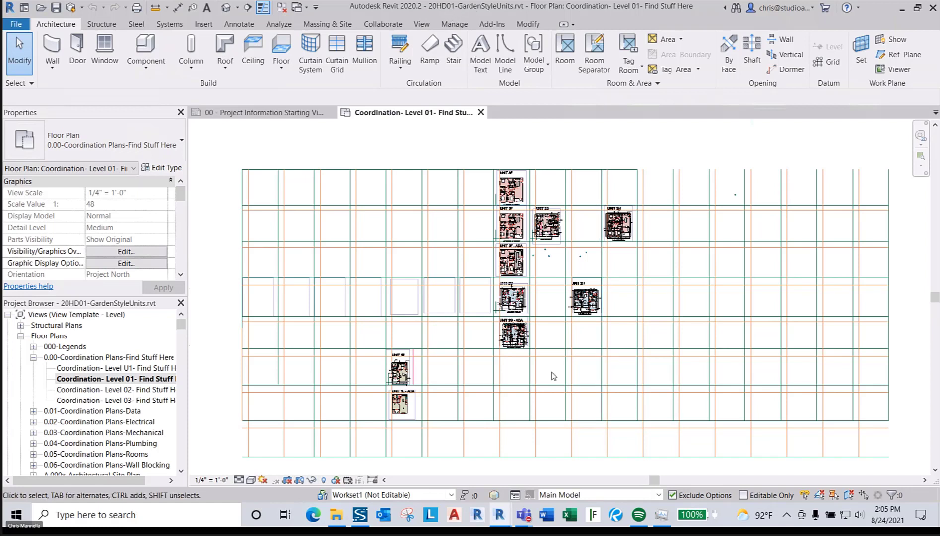
scroll(554, 370, "up", 1)
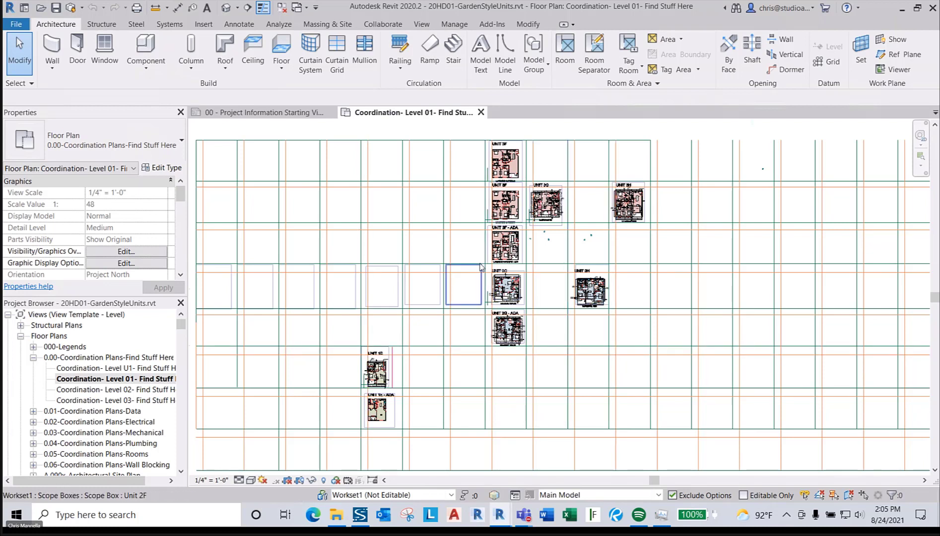
- Switch back to the 21LD00-Garden Style Training window and zoom in on Unit 1A
mouse_move(497, 523)
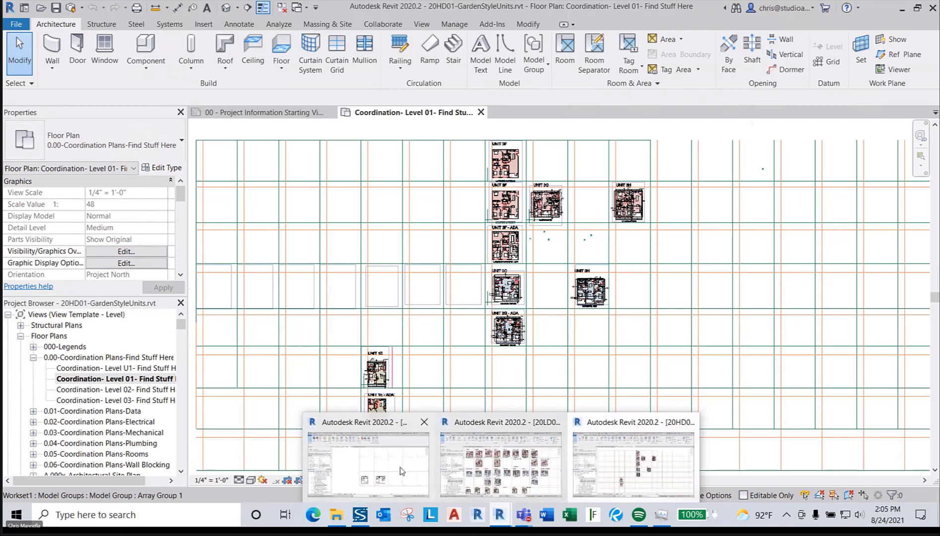
left_click(474, 489)
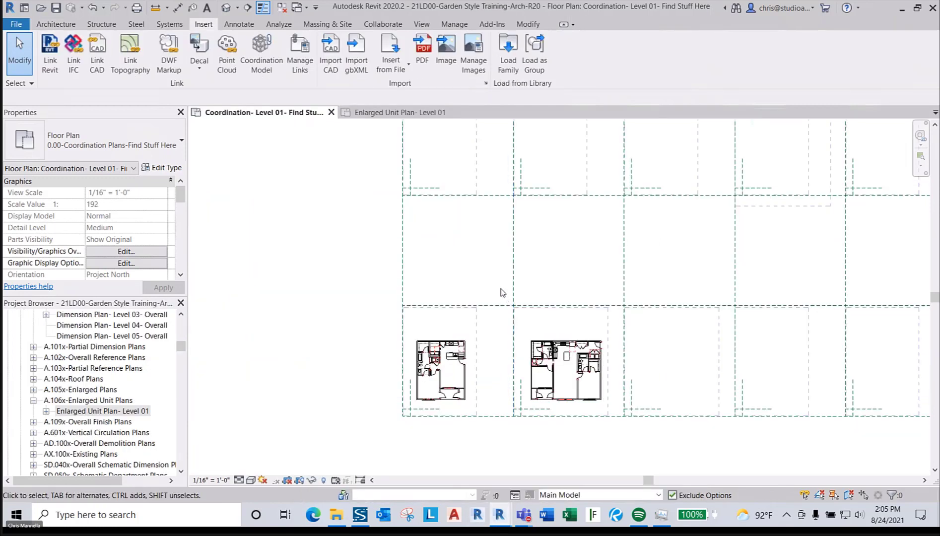
middle_click_drag(502, 295, 502, 269)
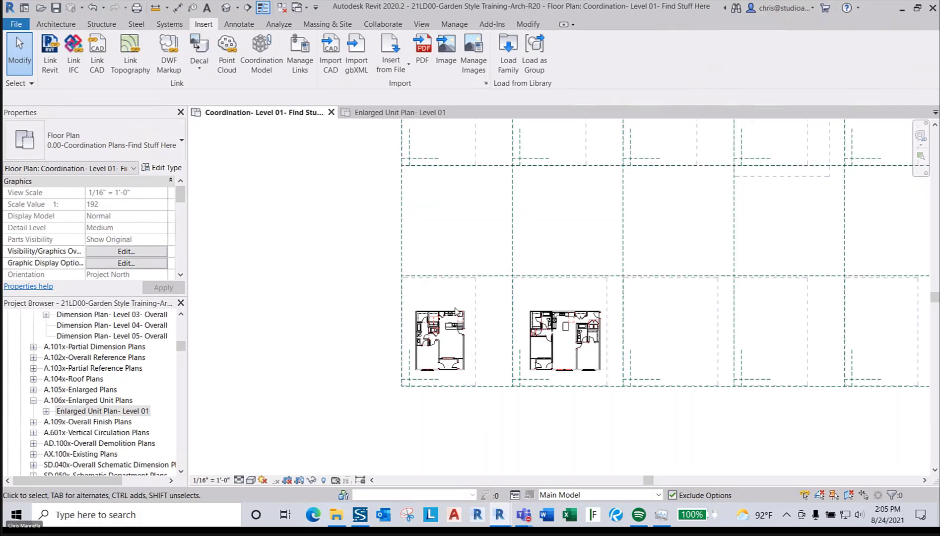
scroll(445, 367, "up", 5)
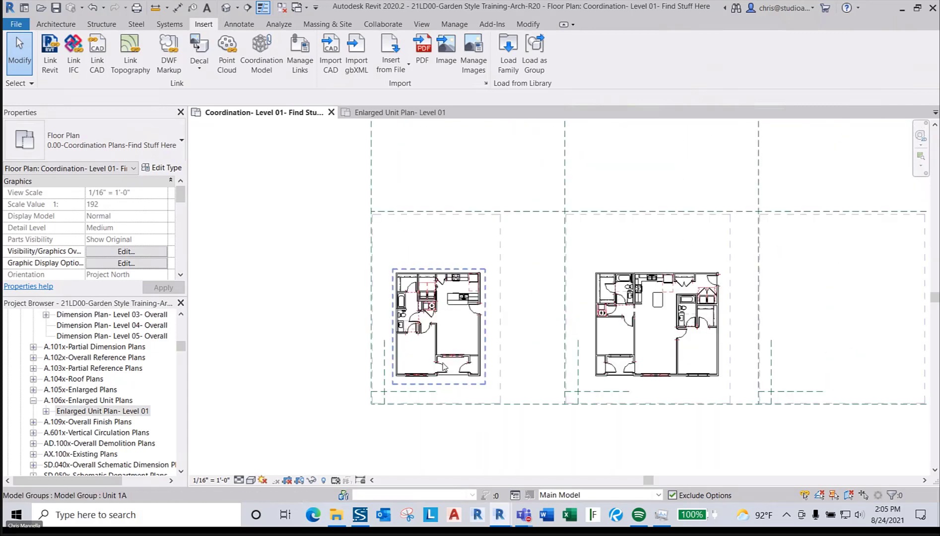
- Select the Unit 1A model group on the coordination plan
left_click(448, 300)
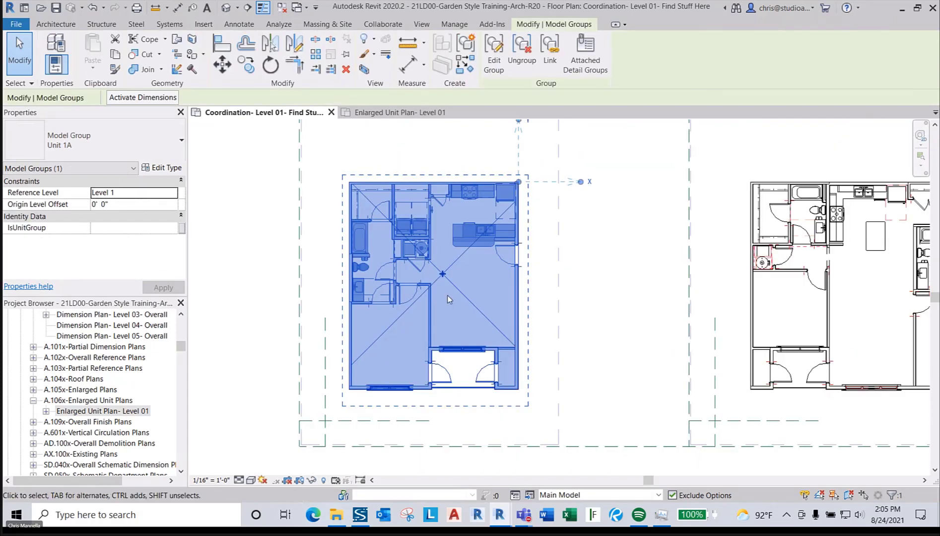
left_click(593, 272)
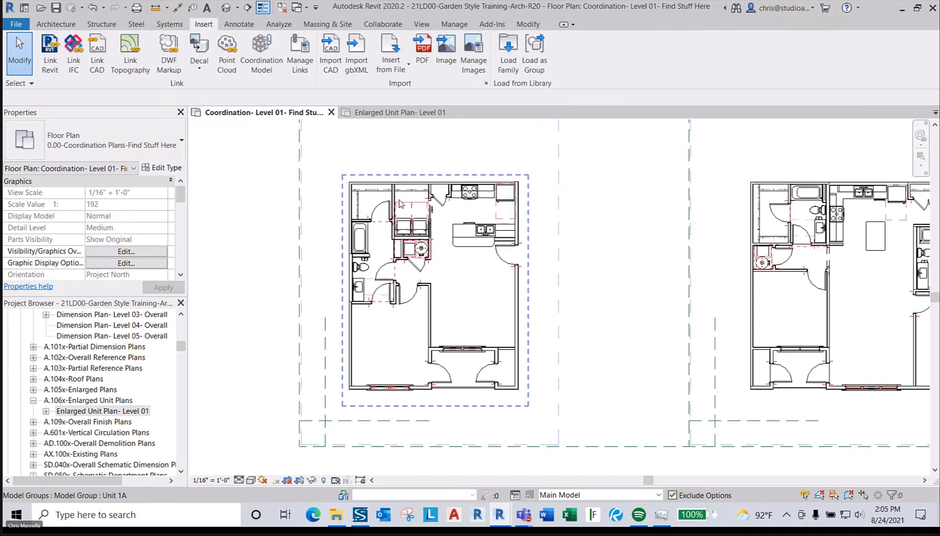
left_click(424, 246)
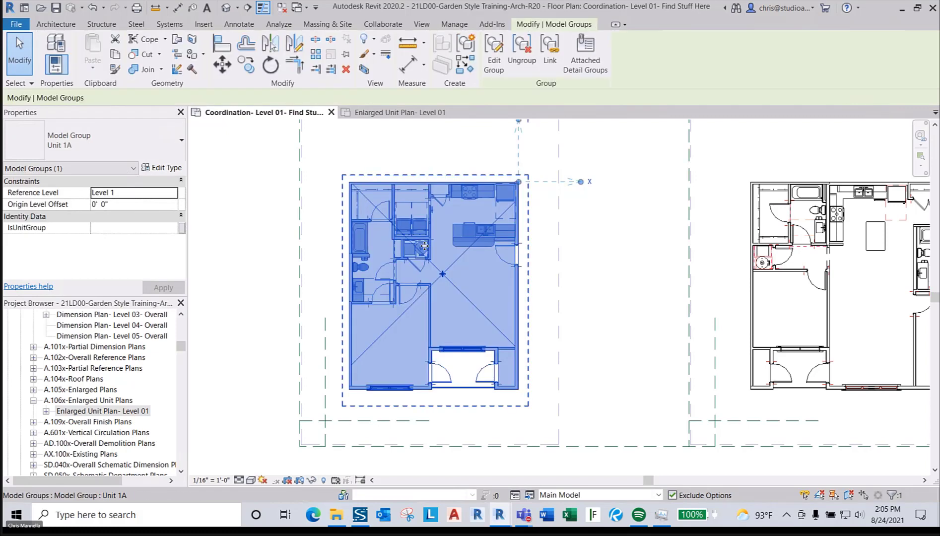
left_click(577, 237)
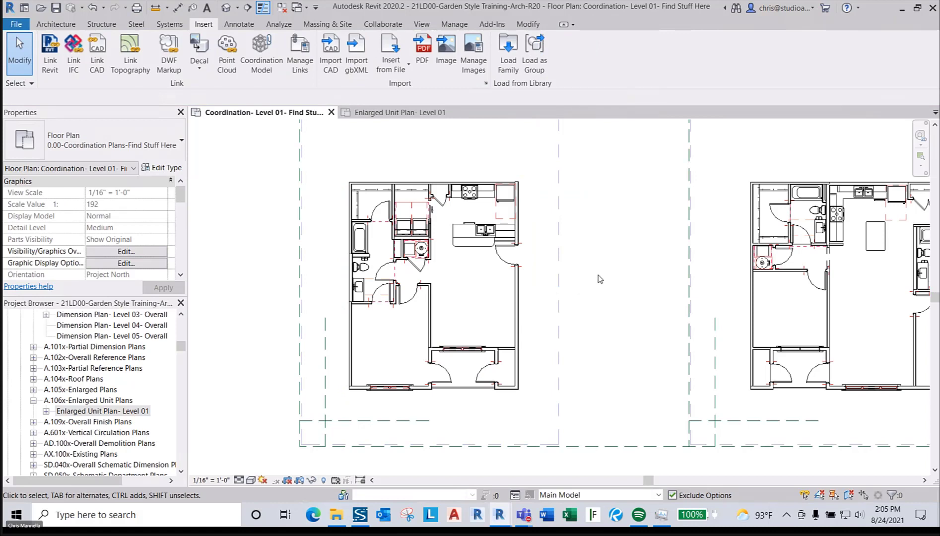
left_click(517, 244)
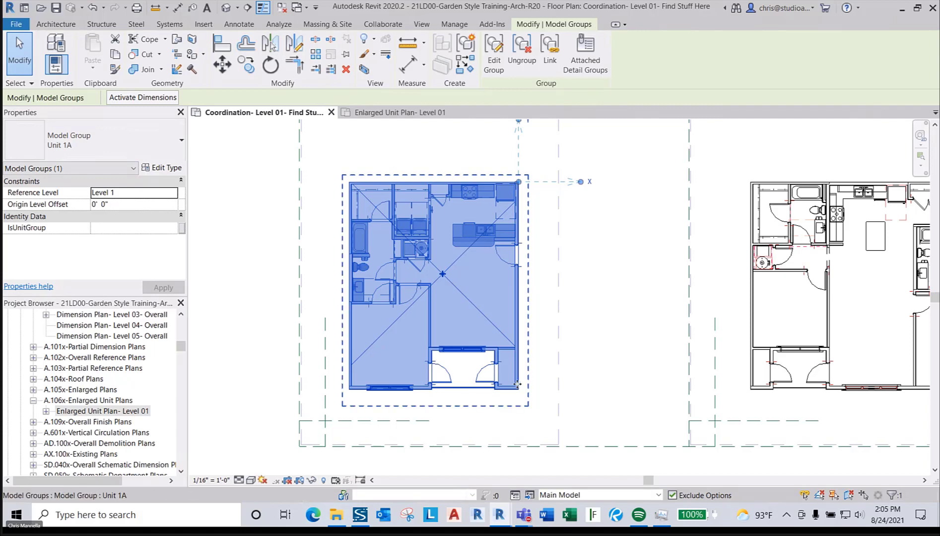
- Enter Edit Group mode on Unit 1A and pick through its interior group and walls
double_click(522, 222)
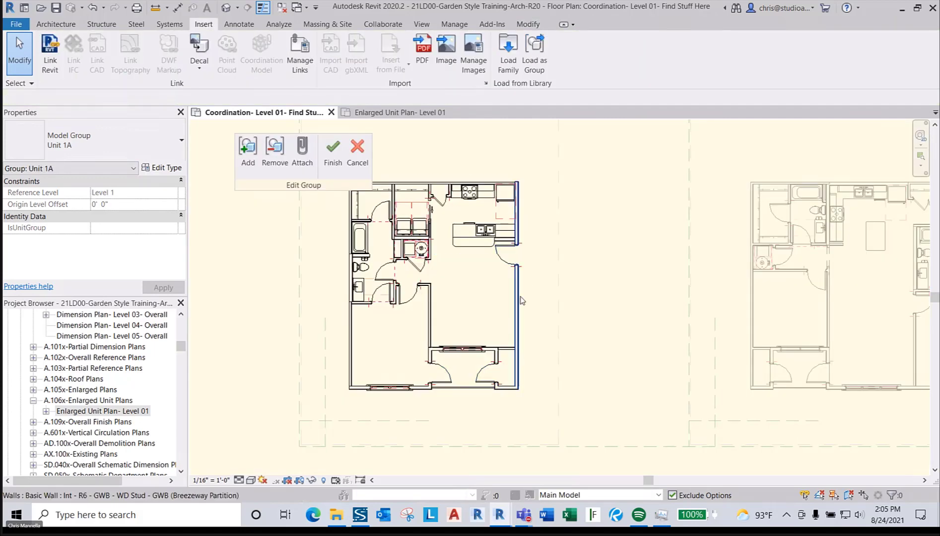
left_click(508, 382)
scroll(509, 382, "up", 3)
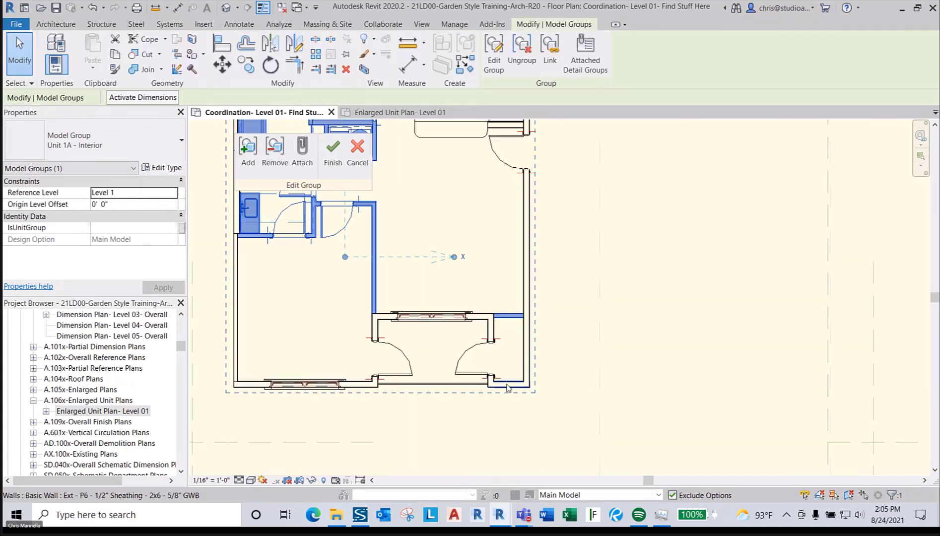
left_click(506, 385)
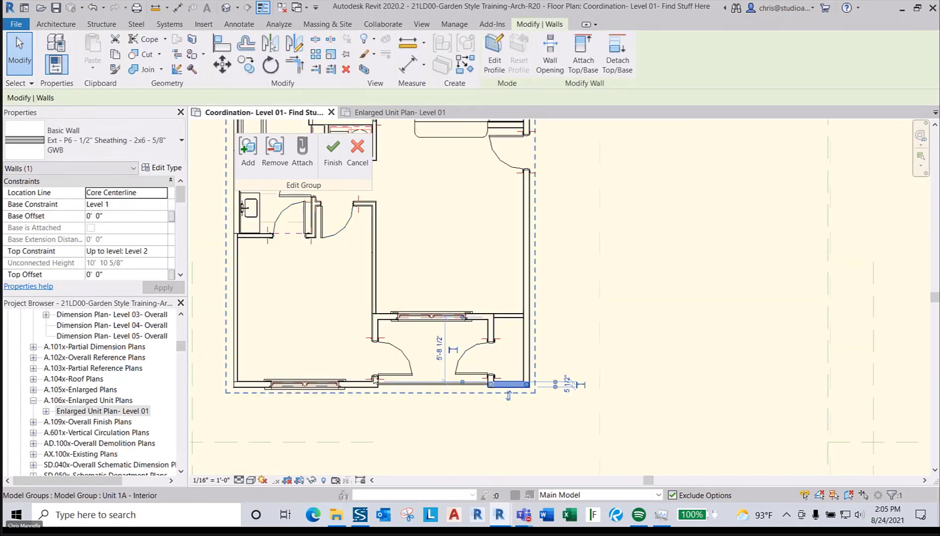
scroll(308, 382, "down", 2)
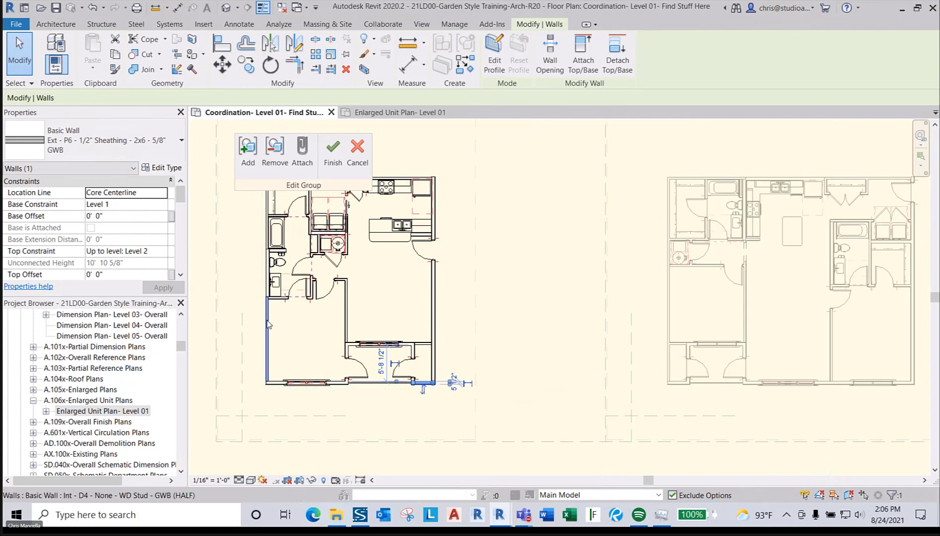
left_click(268, 321)
middle_click_drag(412, 264, 464, 295)
scroll(433, 266, "up", 1)
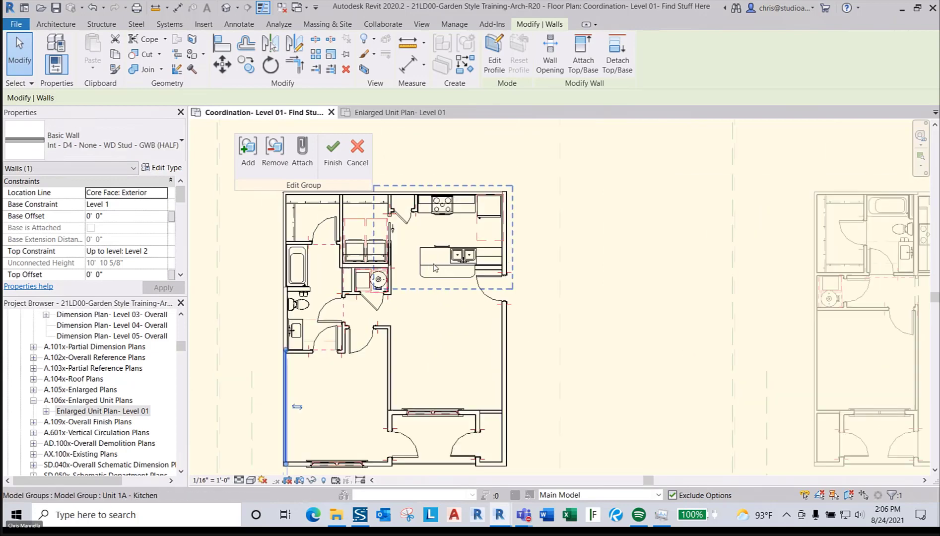
- Cut the nested Unit 1A - Kitchen group with Ctrl+X, confirming the nested-group edit
scroll(445, 296, "down", 2)
left_click(404, 280)
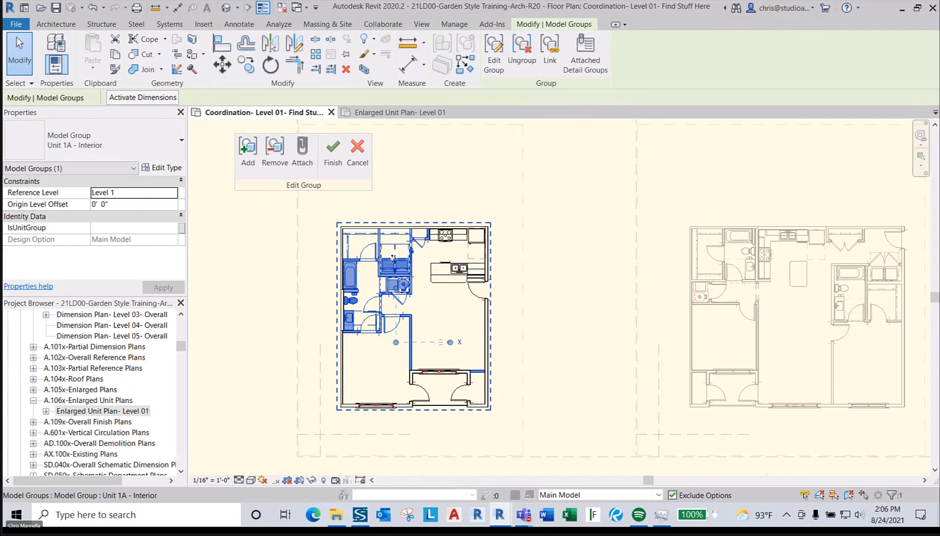
scroll(390, 262, "up", 1)
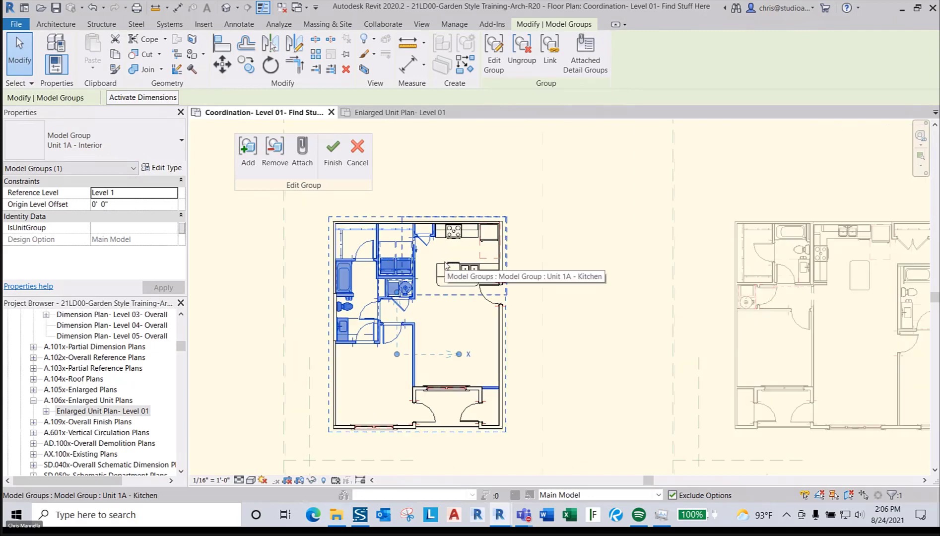
left_click(445, 266)
key("ctrl+x")
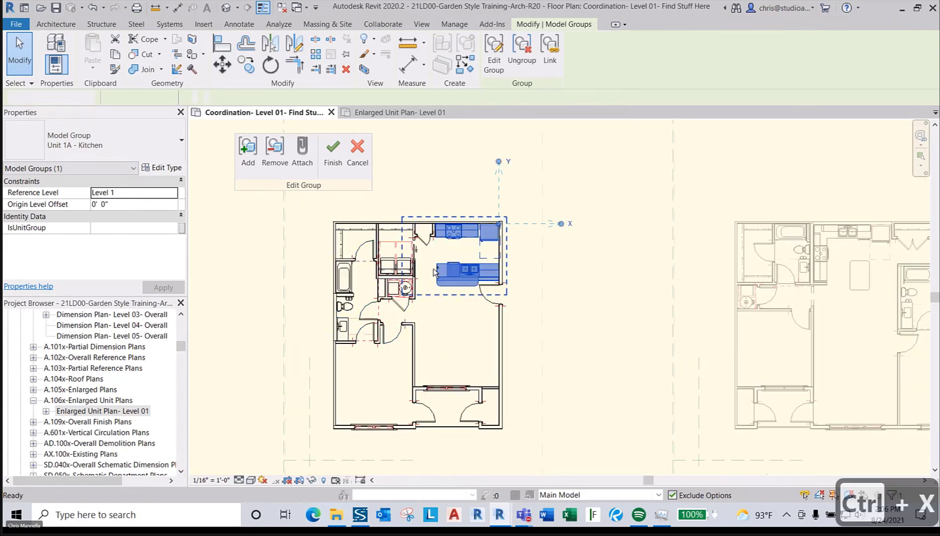
left_click(499, 265)
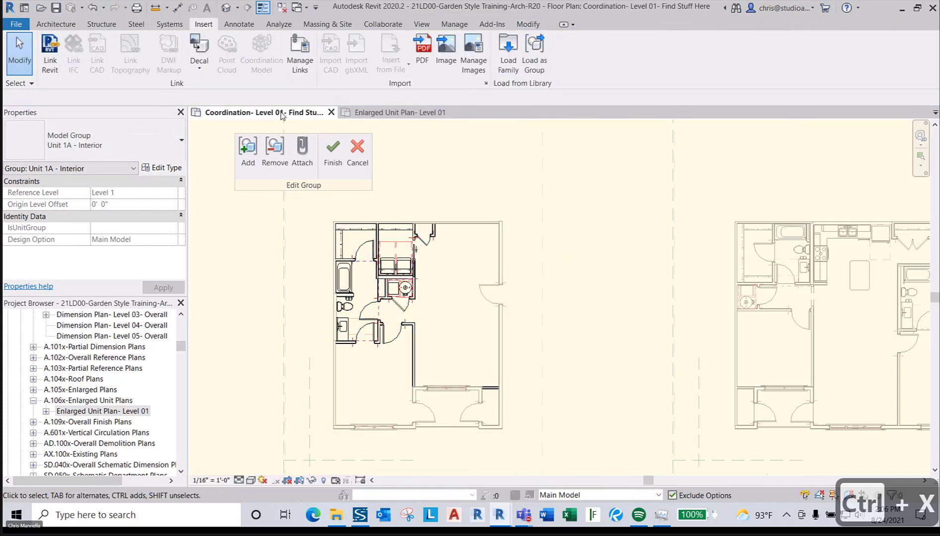
- Paste the kitchen group back with Paste Aligned to Same Place
left_click(528, 24)
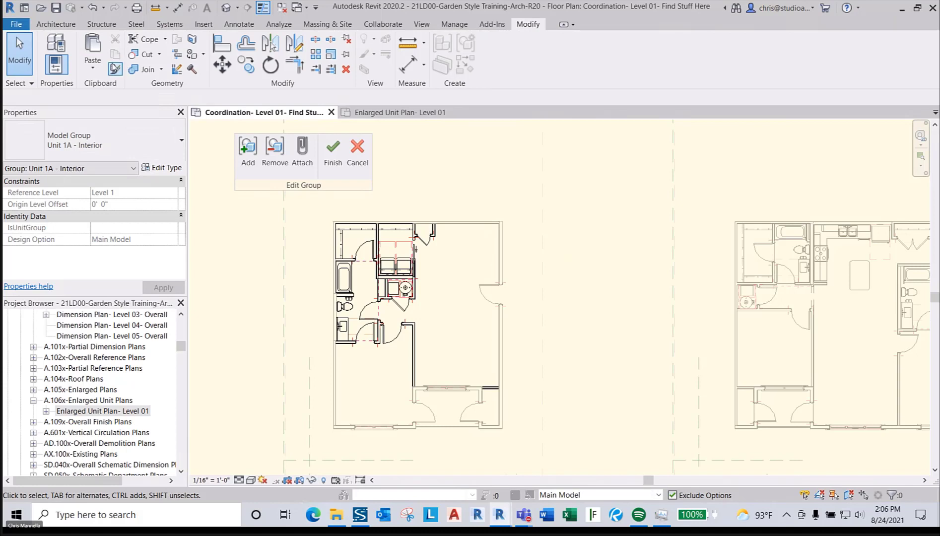
left_click(93, 63)
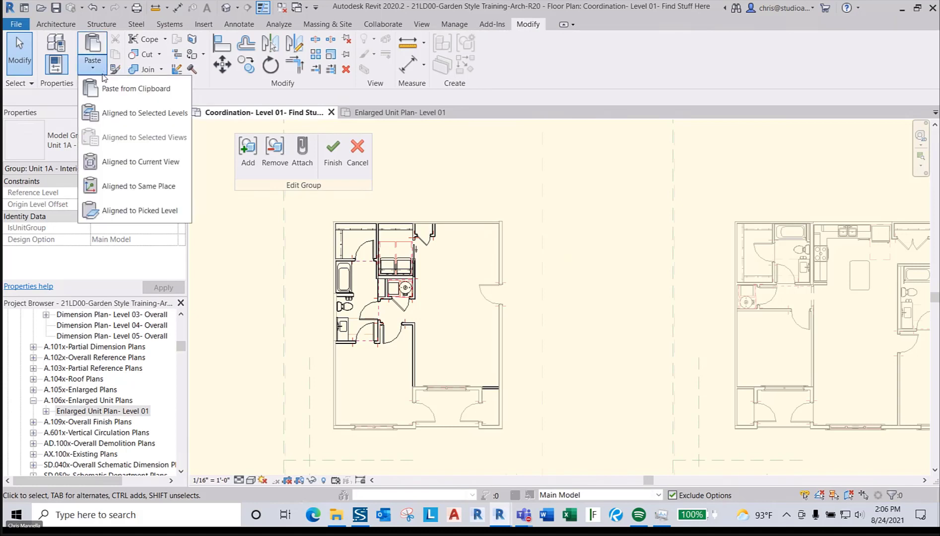
left_click(122, 186)
left_click(527, 306)
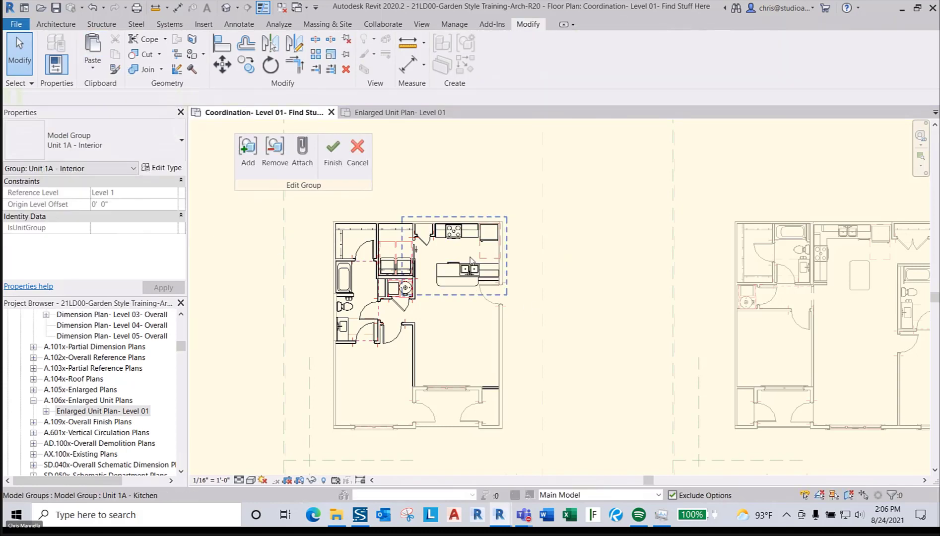
- Check the Washer and Dryer and Unit 1A - Kitchen groups are back in place
scroll(360, 254, "up", 3)
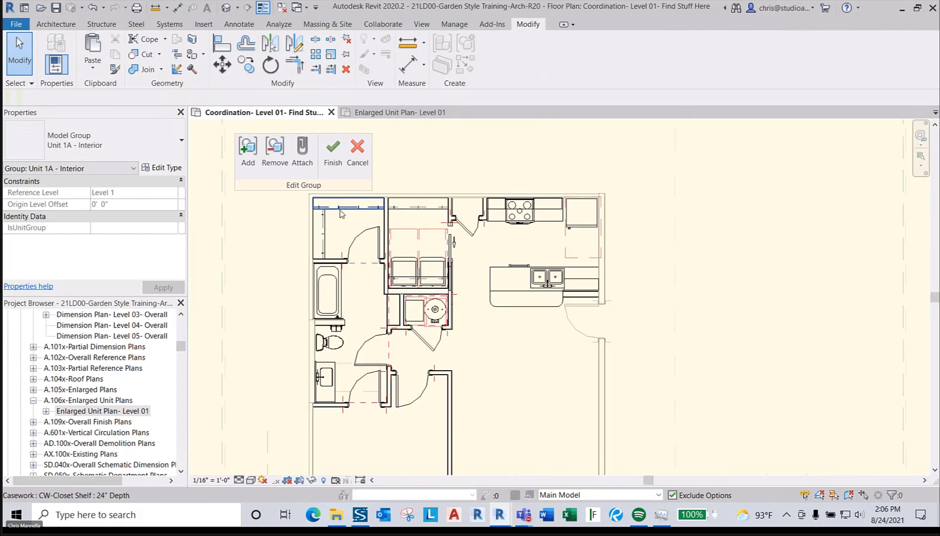
left_click(424, 270)
scroll(481, 342, "down", 3)
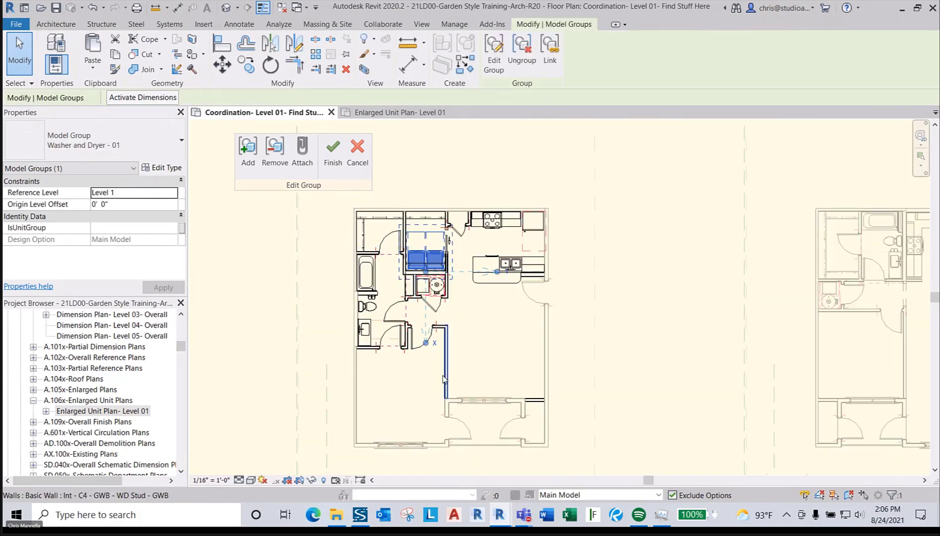
middle_click_drag(446, 381, 444, 361)
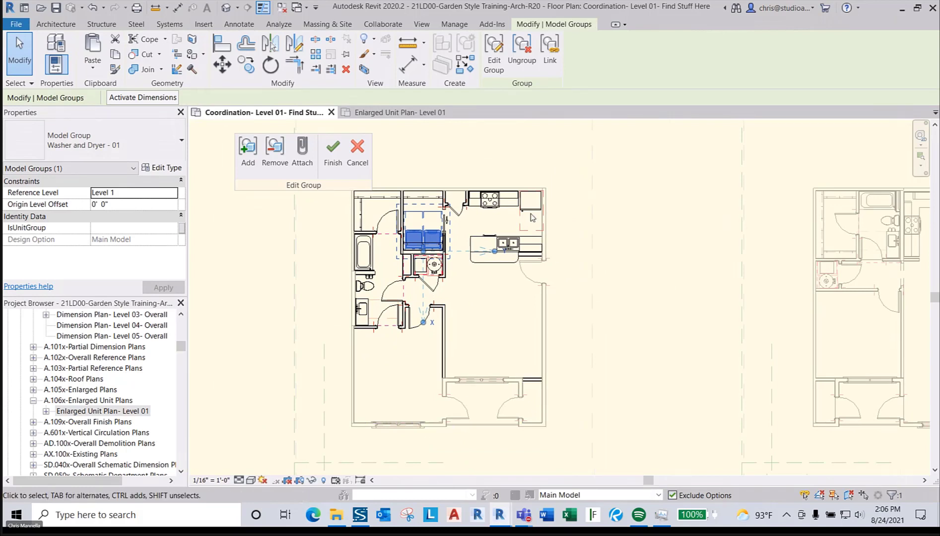
scroll(480, 330, "down", 1)
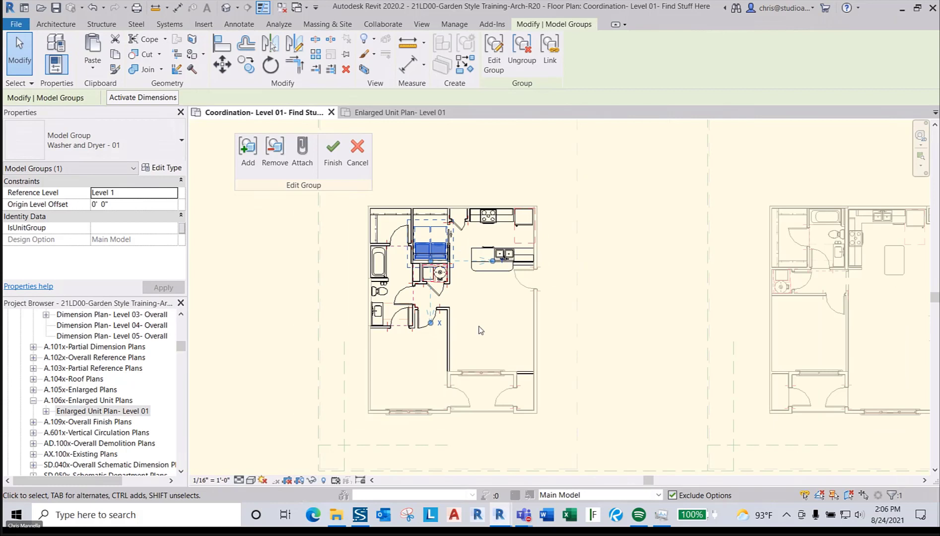
key("Escape")
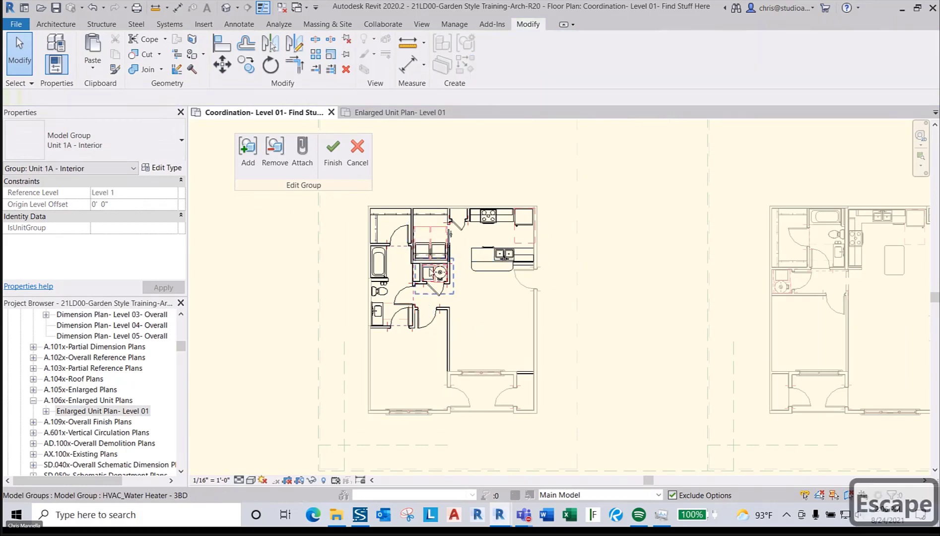
scroll(447, 252, "up", 1)
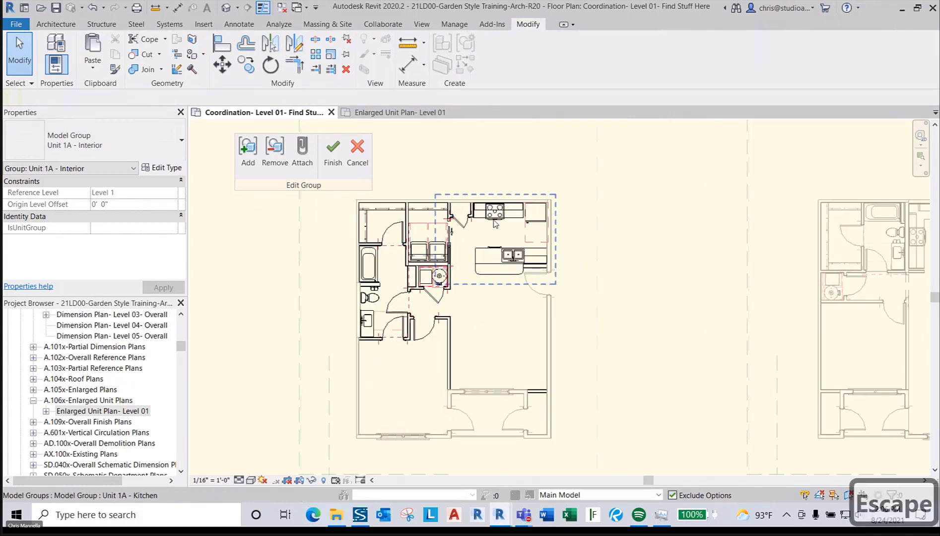
left_click(507, 219)
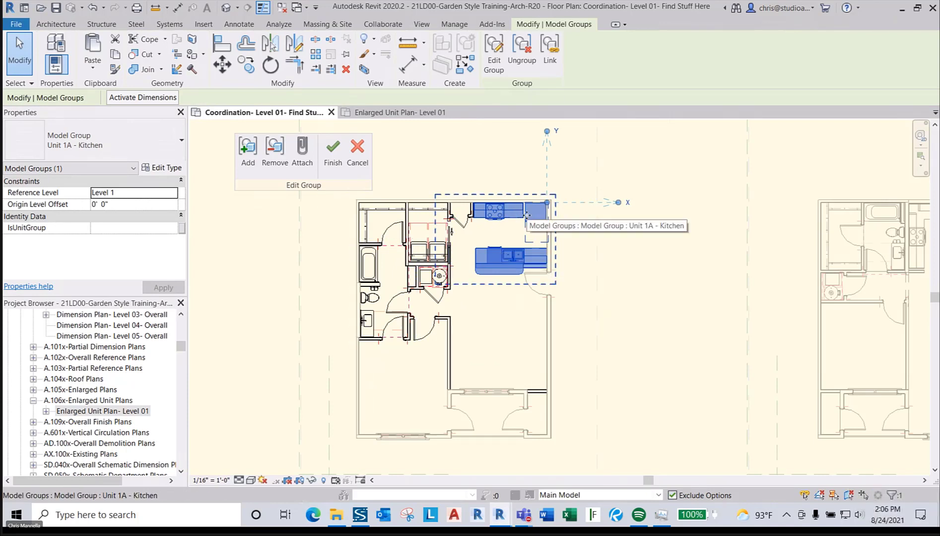
left_click(526, 329)
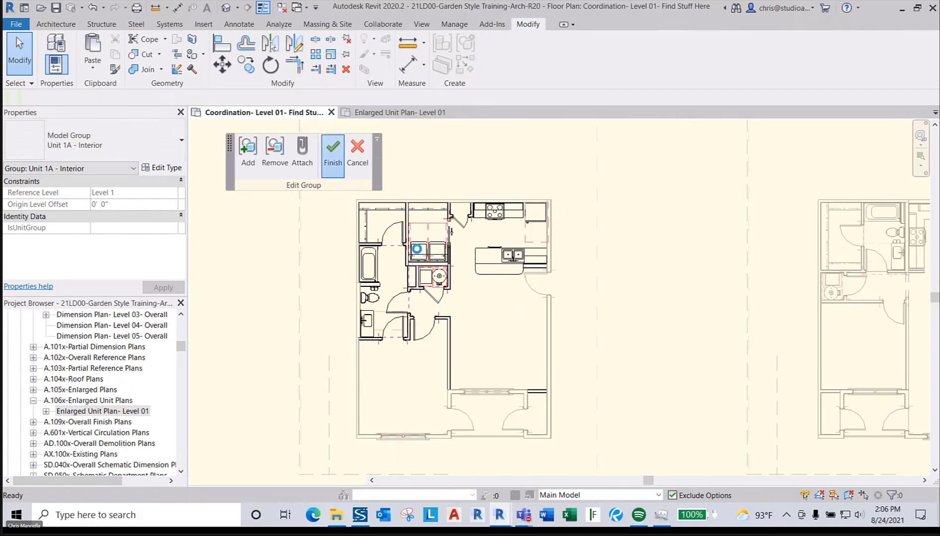
scroll(580, 237, "down", 2)
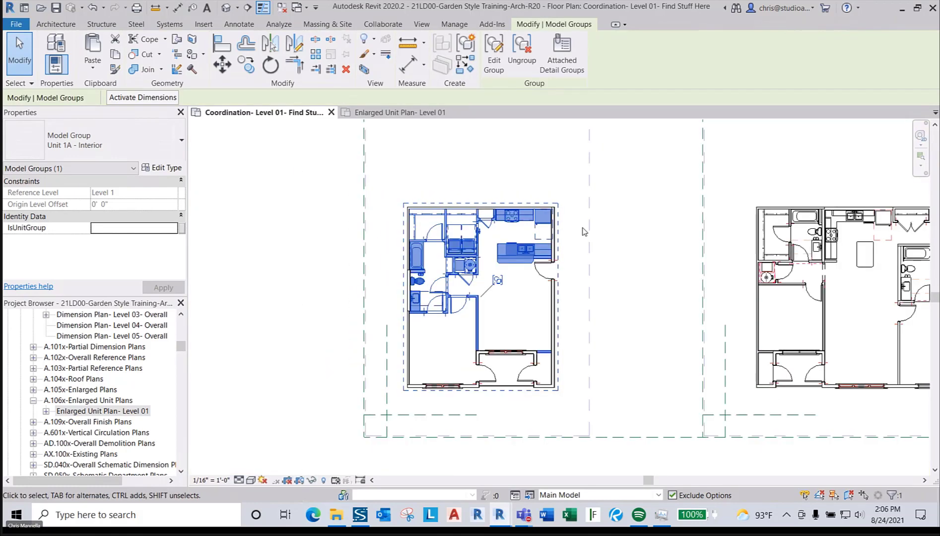
- Finish editing Unit 1A and switch to the Enlarged Unit Plan- Level 01 view
left_click(607, 223)
left_click(542, 231)
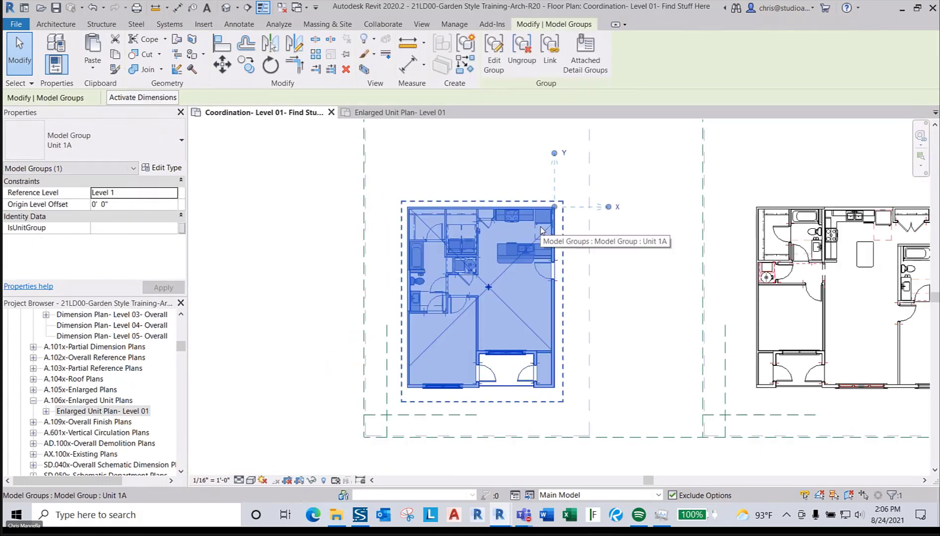
scroll(541, 228, "up", 1)
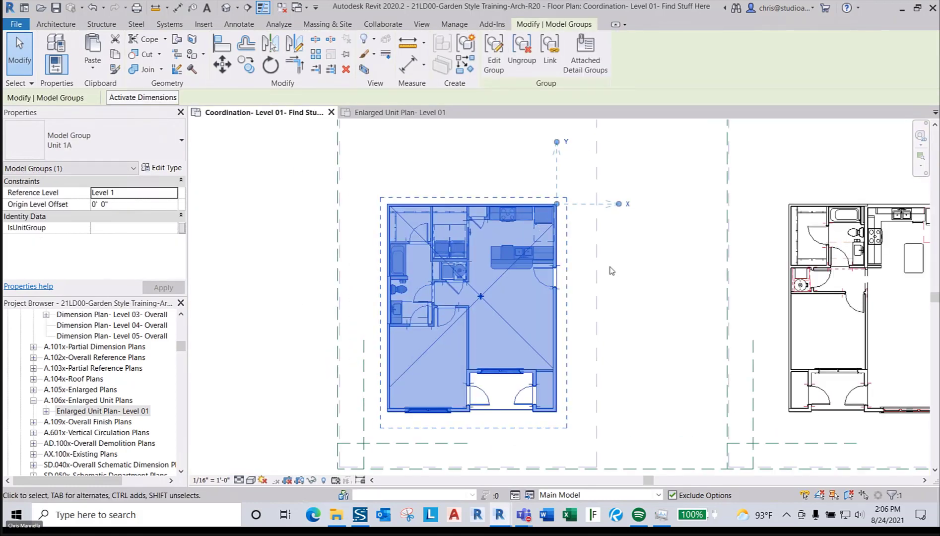
left_click(406, 117)
left_click(585, 217)
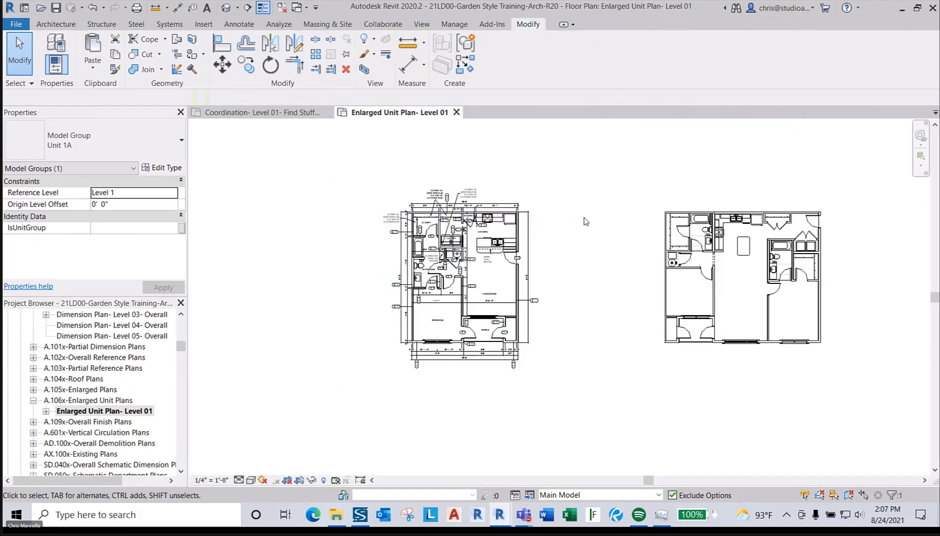
- Inspect the Anno-Plan-Dims (Ext.), interior dimensions and Notes & Tags detail groups
scroll(553, 248, "up", 4)
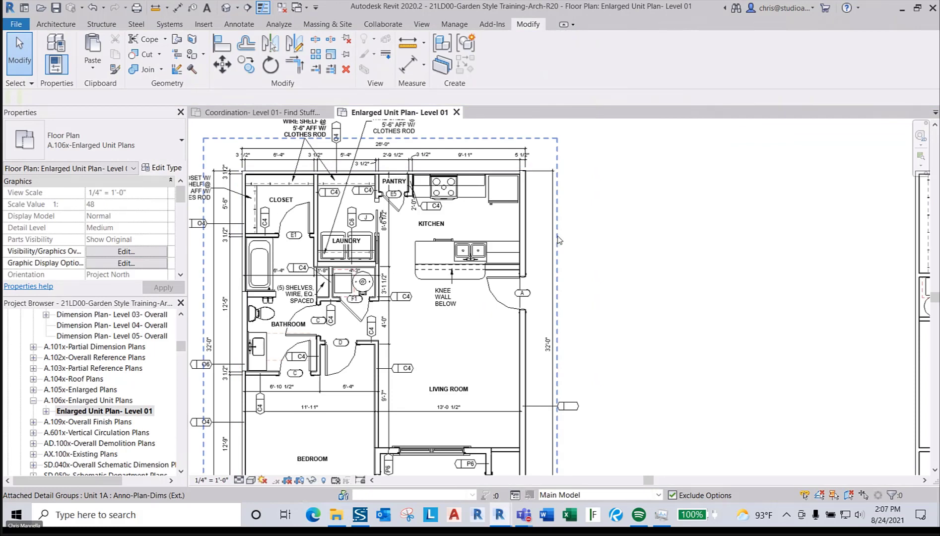
left_click(558, 236)
scroll(558, 238, "down", 3)
scroll(436, 189, "up", 2)
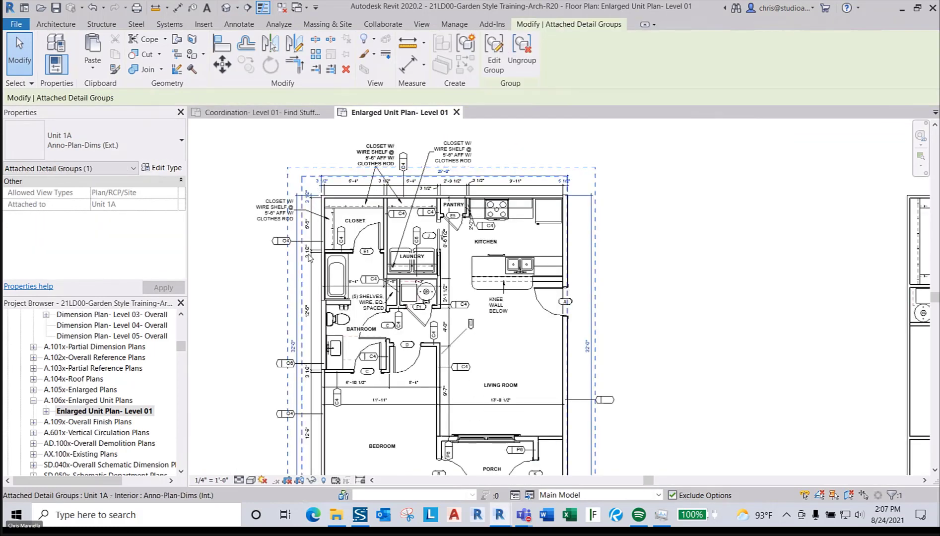
left_click(307, 277)
left_click(338, 239)
- Select the Unit 1A model group and bring up its Attached Detail Groups settings
middle_click_drag(364, 268, 381, 206)
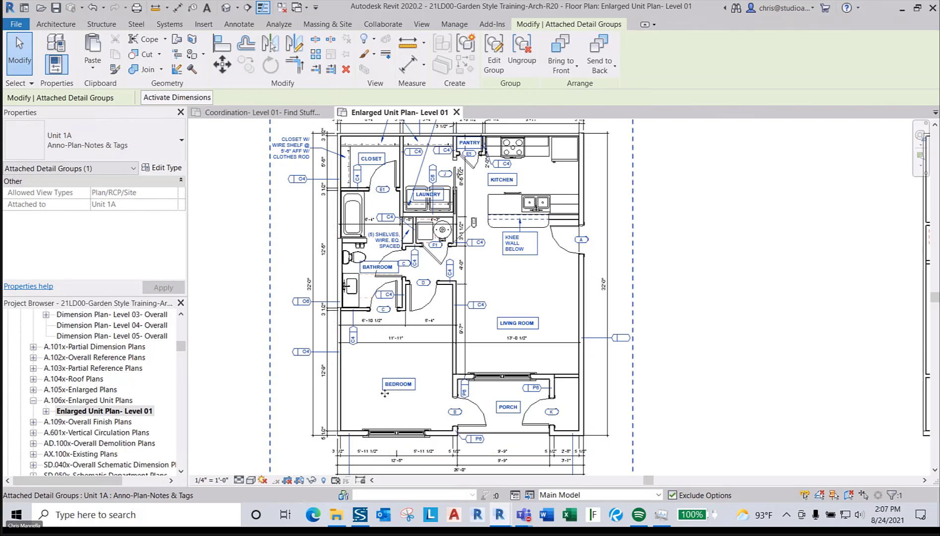
scroll(407, 283, "down", 2)
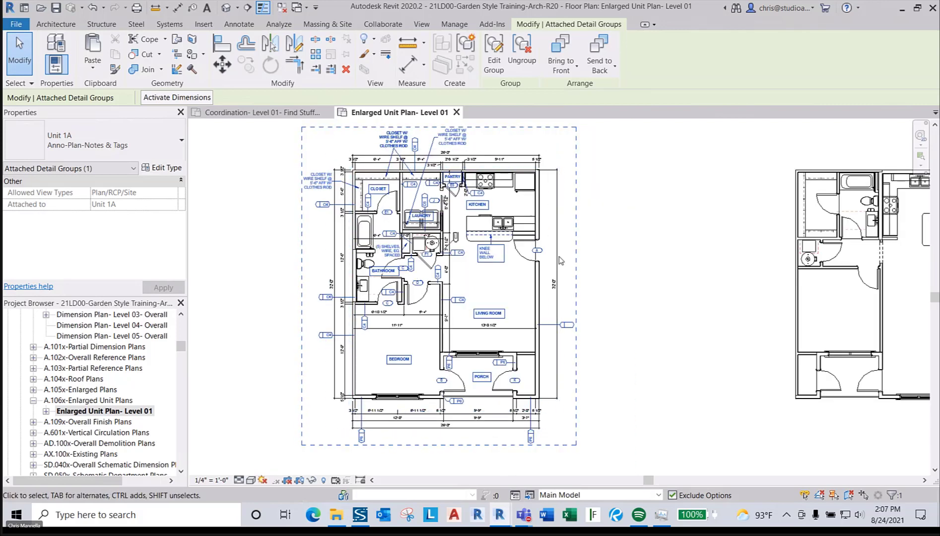
key("Escape")
key("Escape")
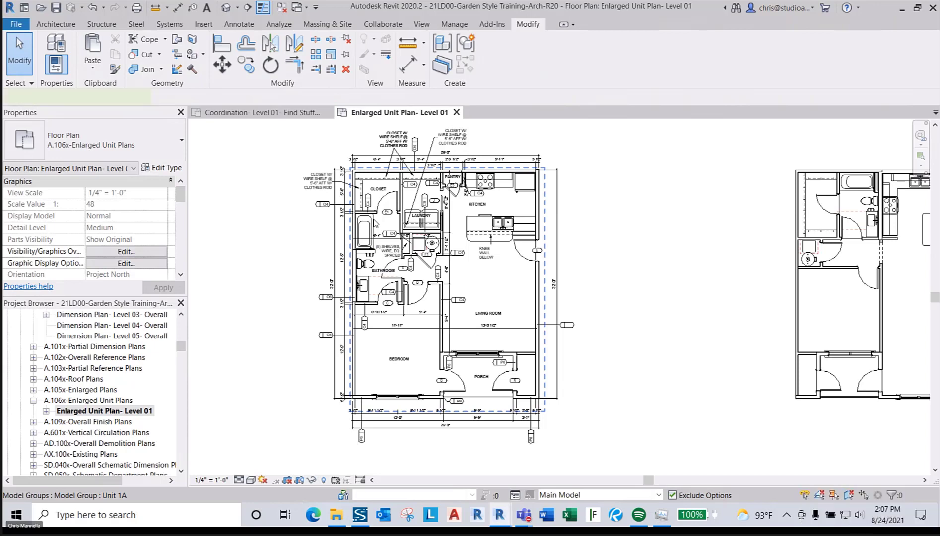
left_click(375, 224)
left_click(586, 54)
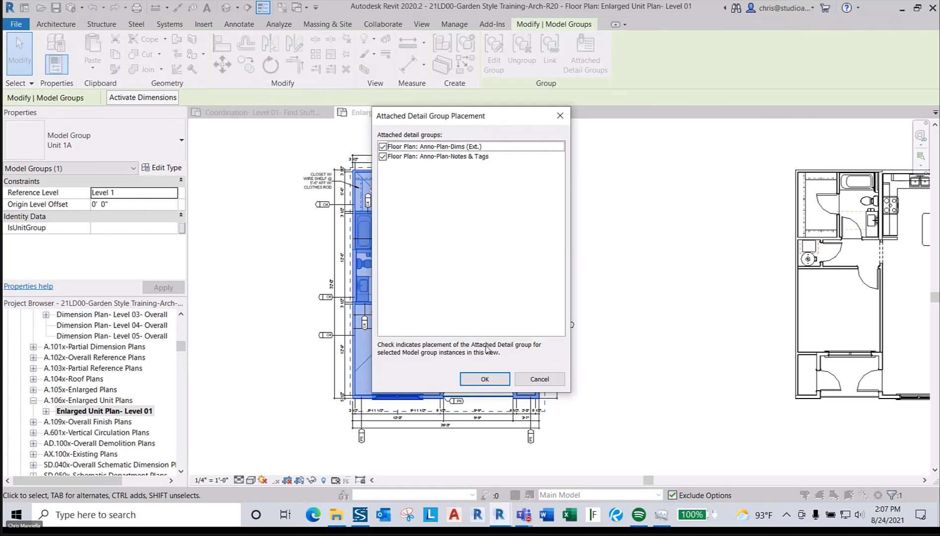
left_click(527, 375)
key("Tab")
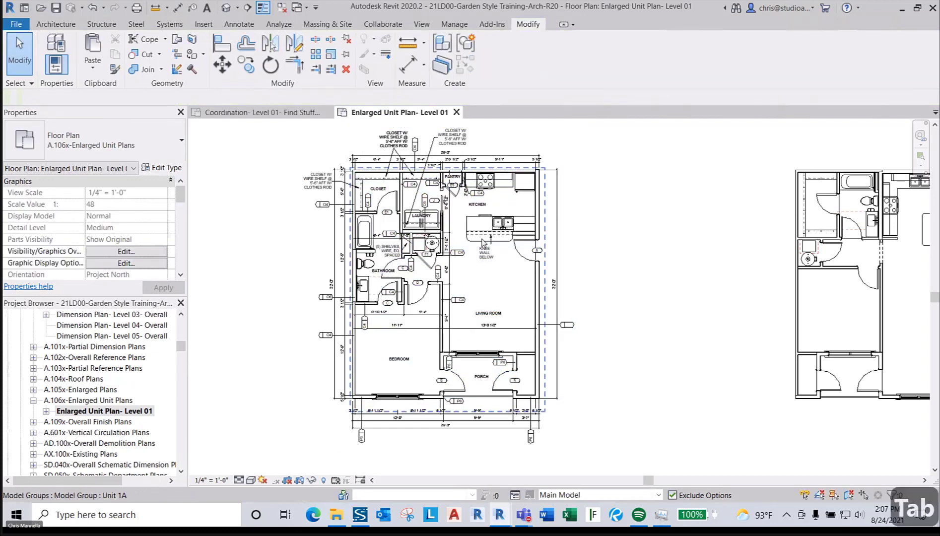
left_click(482, 243)
left_click(588, 228)
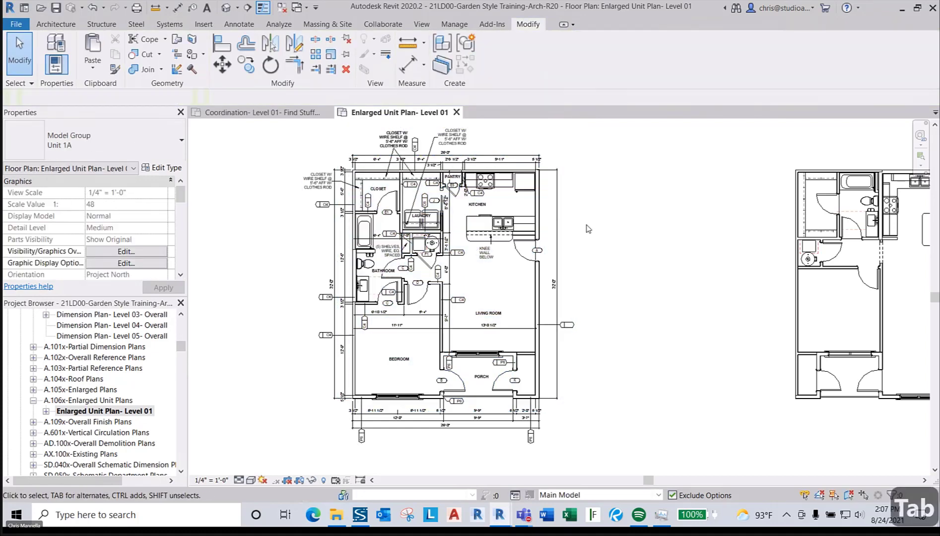
key("Tab")
key("Tab")
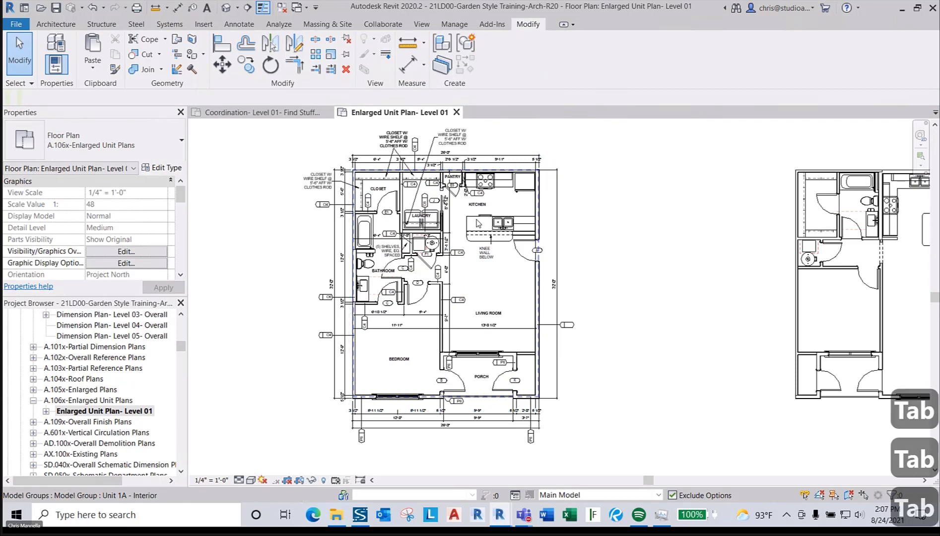
left_click(478, 223)
left_click(562, 64)
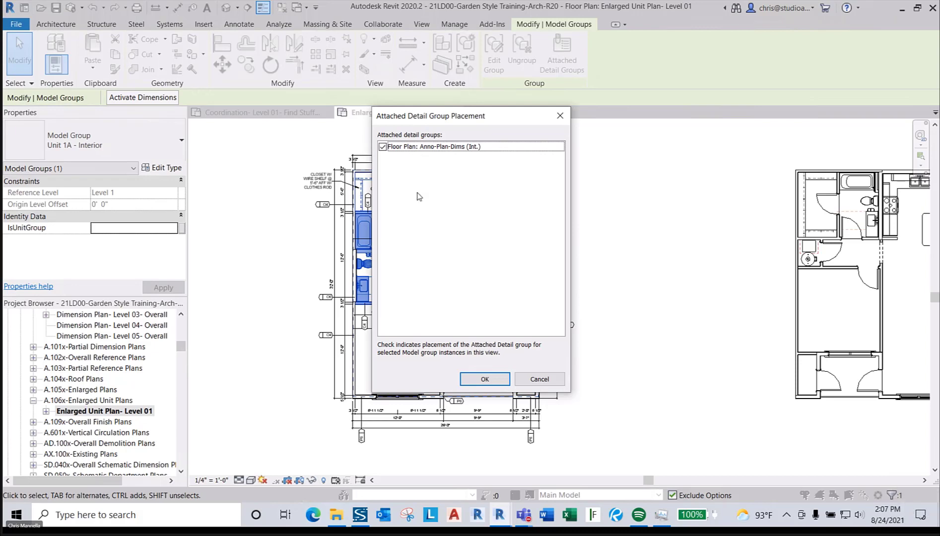
key("Escape")
key("Escape")
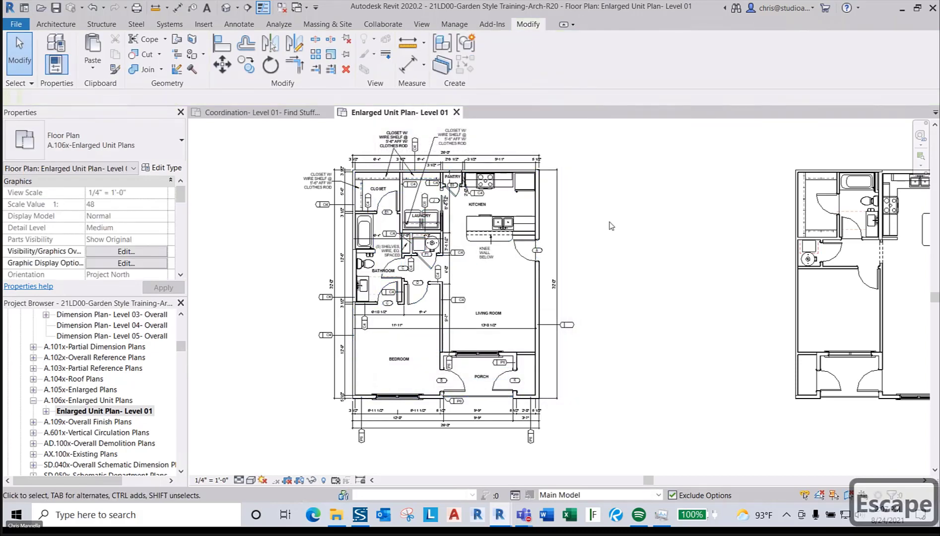
- Open the kitchen's existing interior elevation, Elevation 1 - a, from its marker in the enlarged plan
scroll(380, 226, "down", 1)
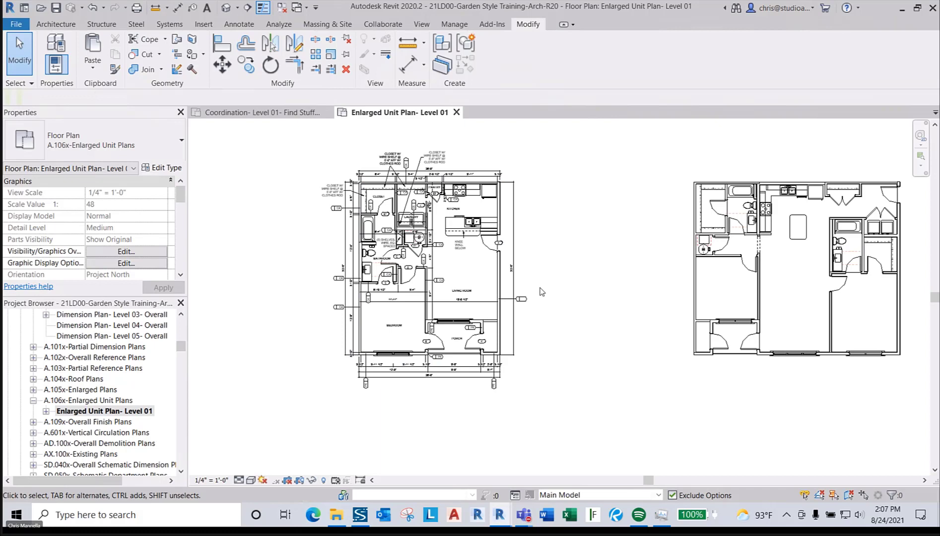
scroll(471, 207, "up", 3)
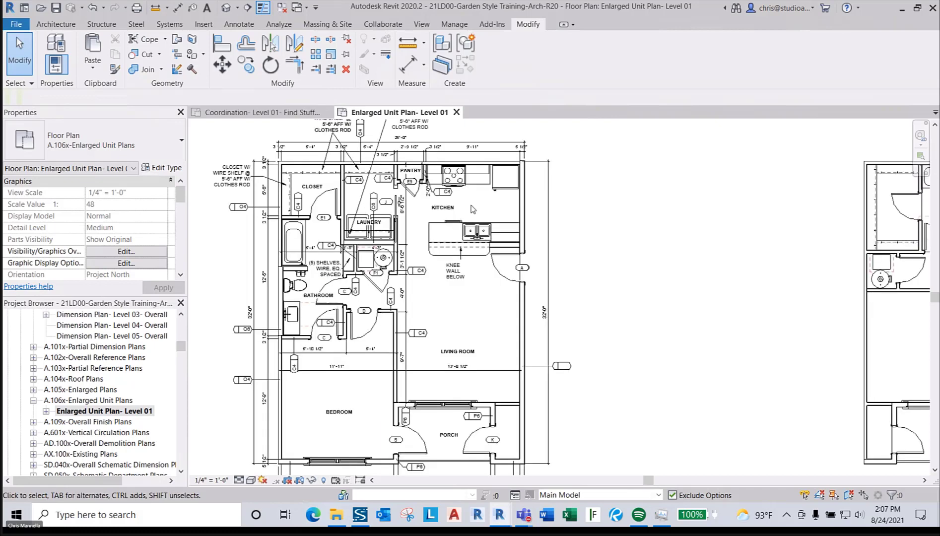
left_click(207, 25)
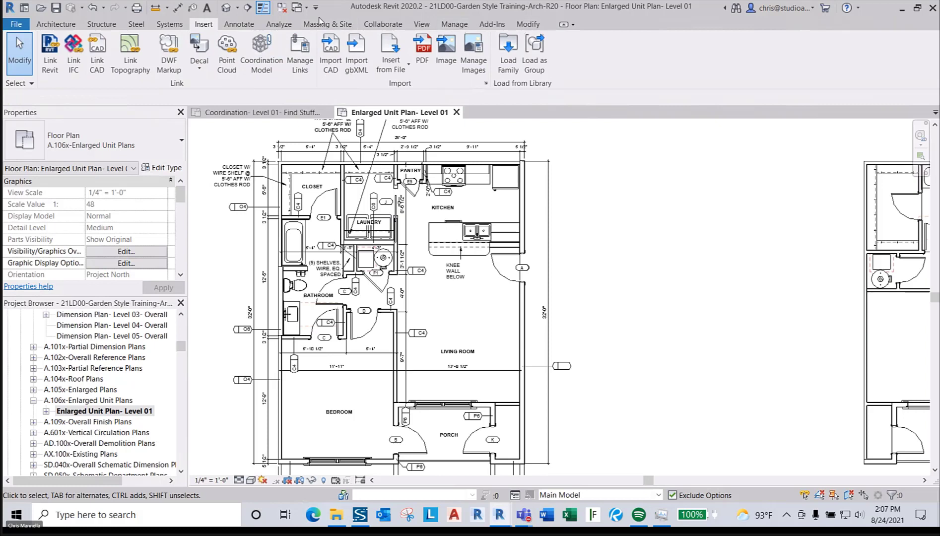
left_click(423, 24)
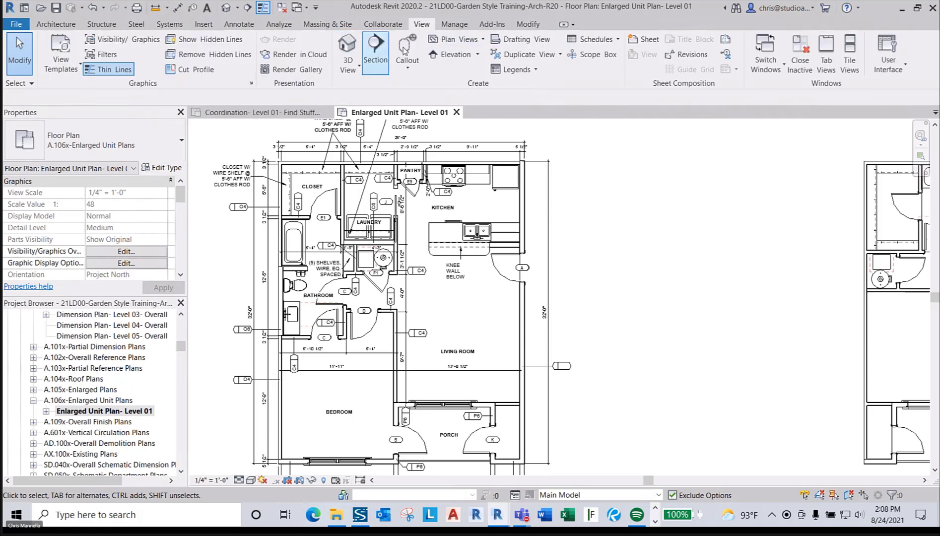
left_click(450, 54)
key("Escape")
key("Escape")
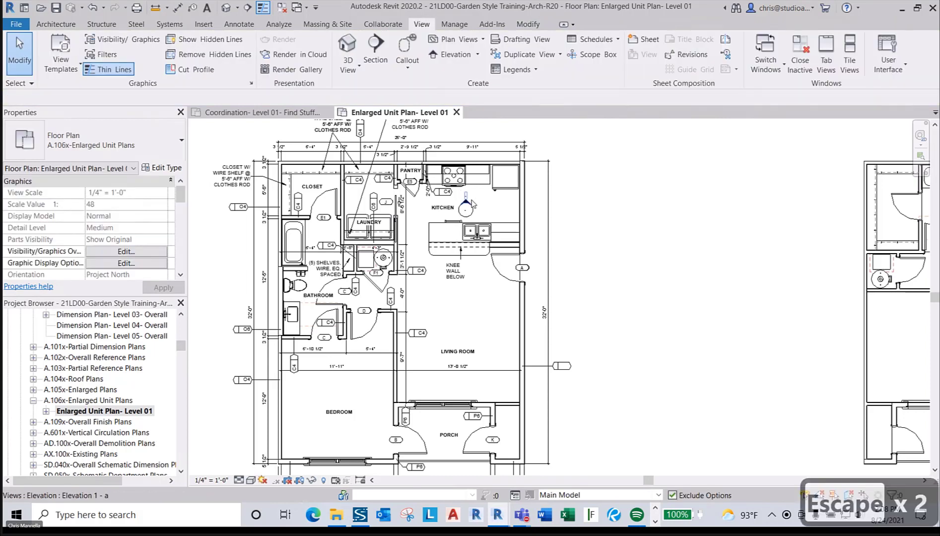
double_click(466, 200)
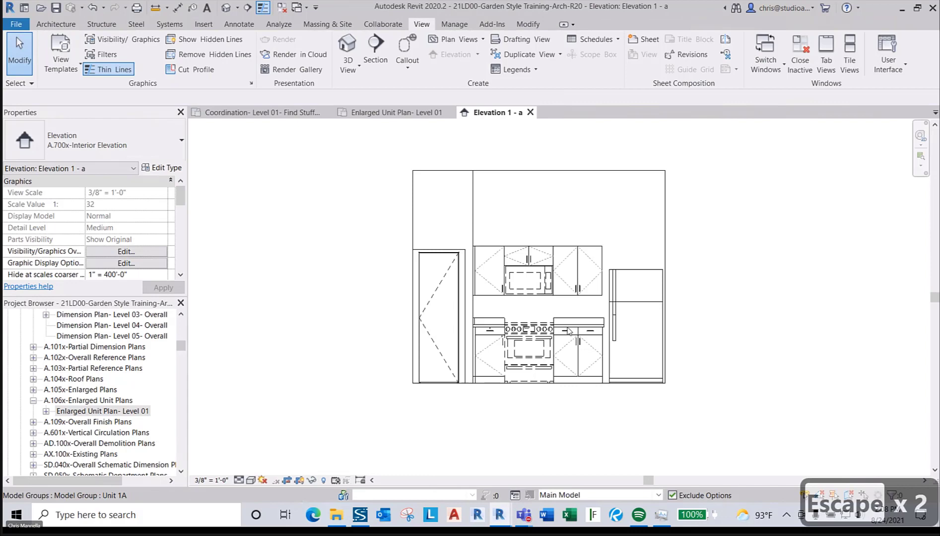
- Attach Elev.-Anno-Range-Dims & Notes to the Unit 1A - Kitchen group, accepting the lost-references warning
key("Caps_Lock")
key("Tab")
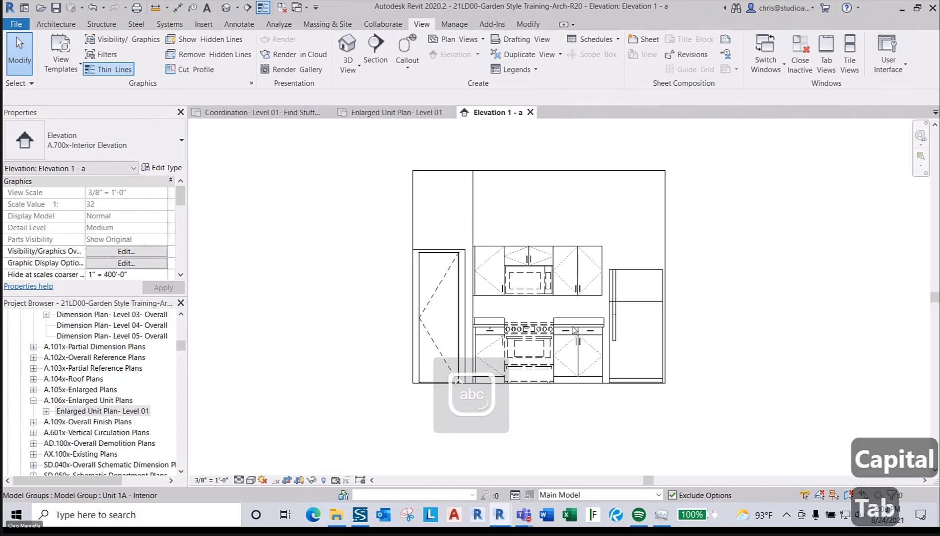
key("Tab")
left_click(574, 330)
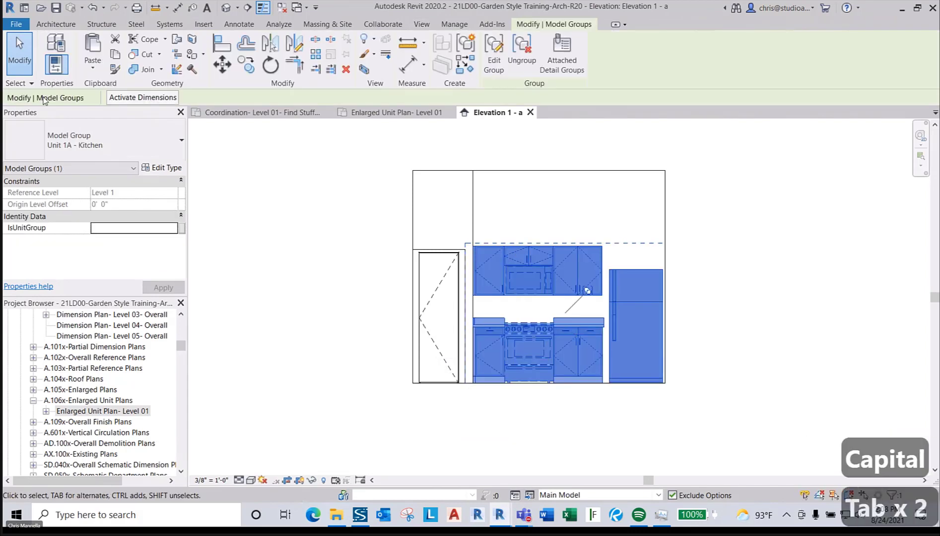
left_click(559, 59)
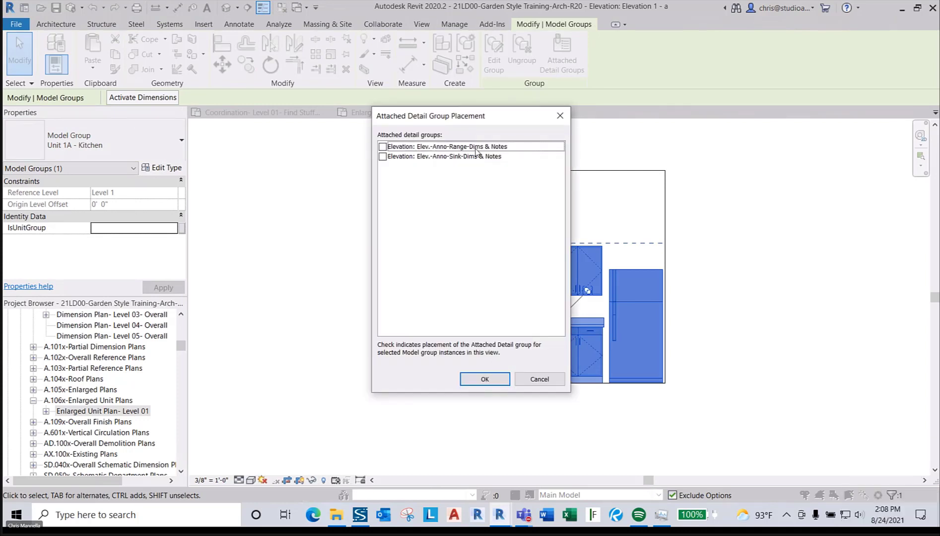
left_click_drag(422, 122, 257, 115)
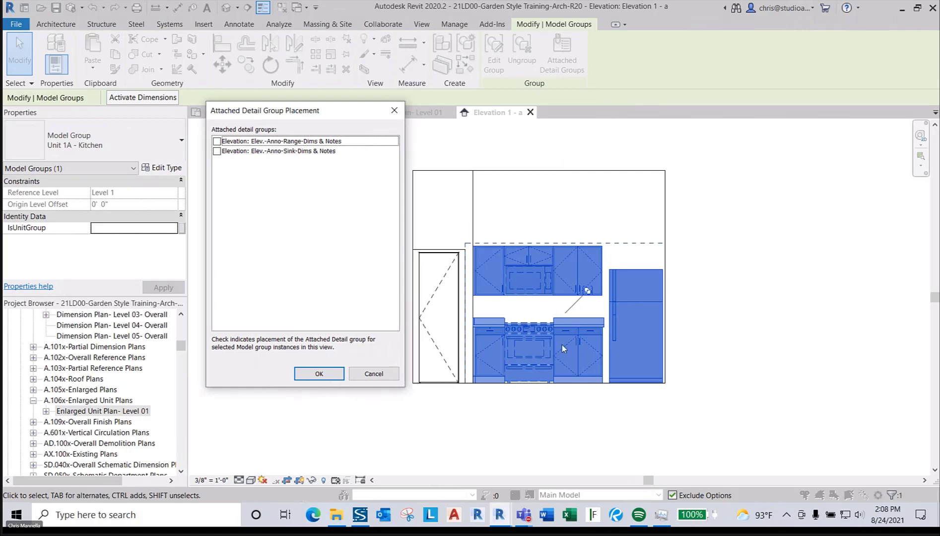
left_click(305, 151)
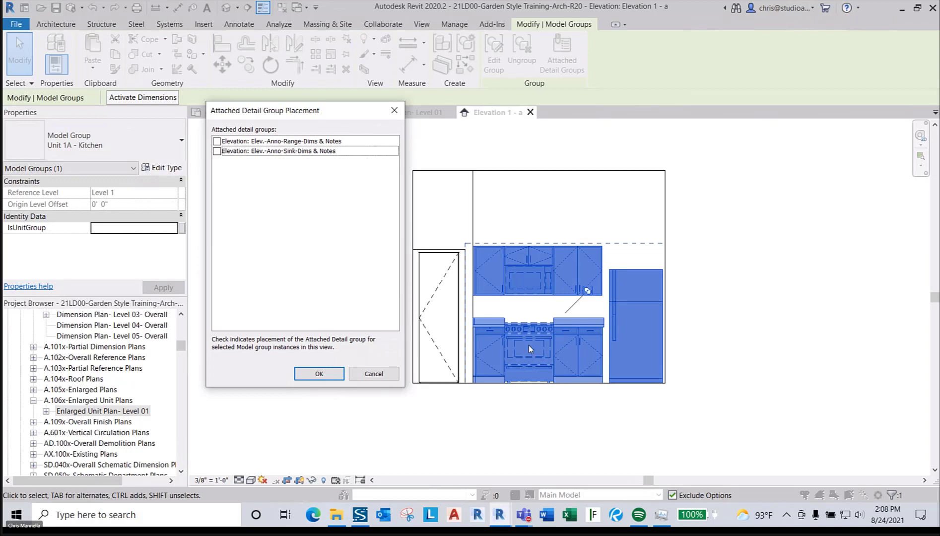
left_click(217, 142)
left_click(318, 374)
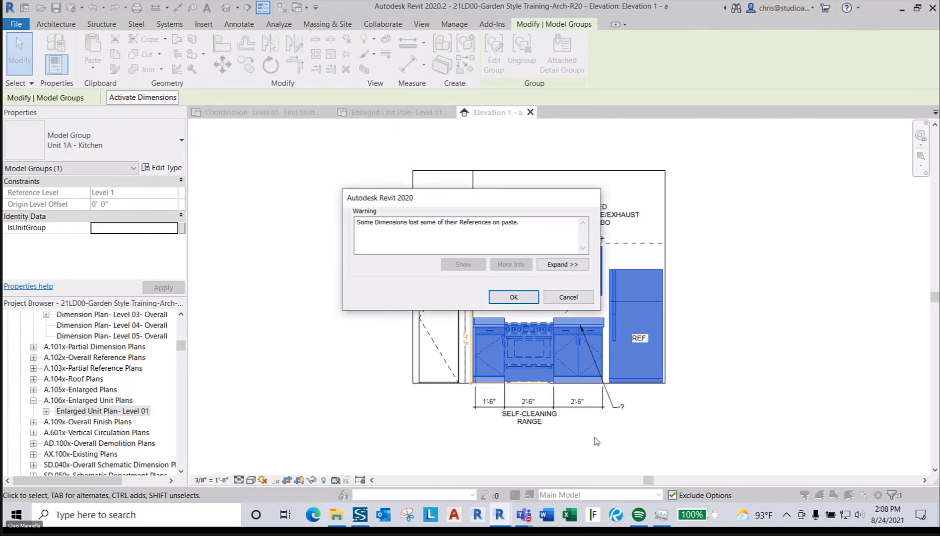
left_click(517, 297)
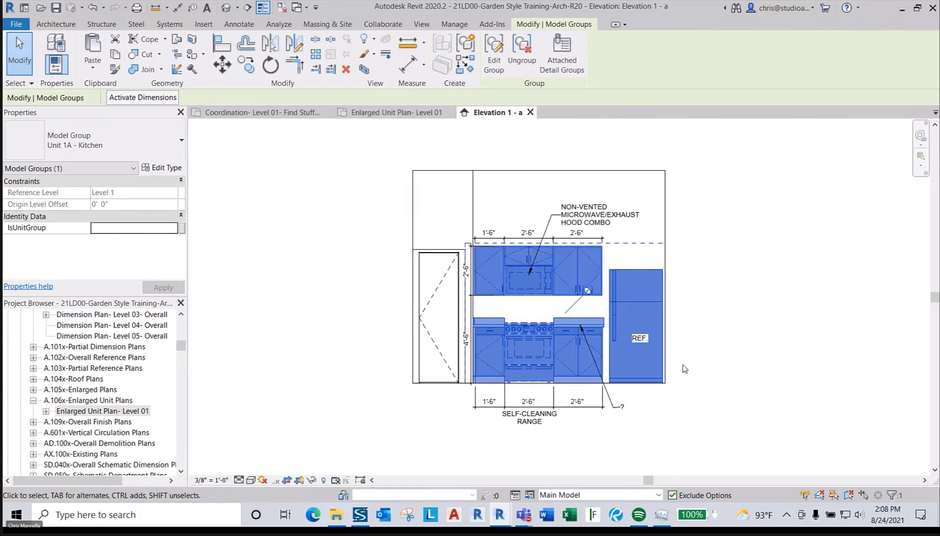
key("Escape")
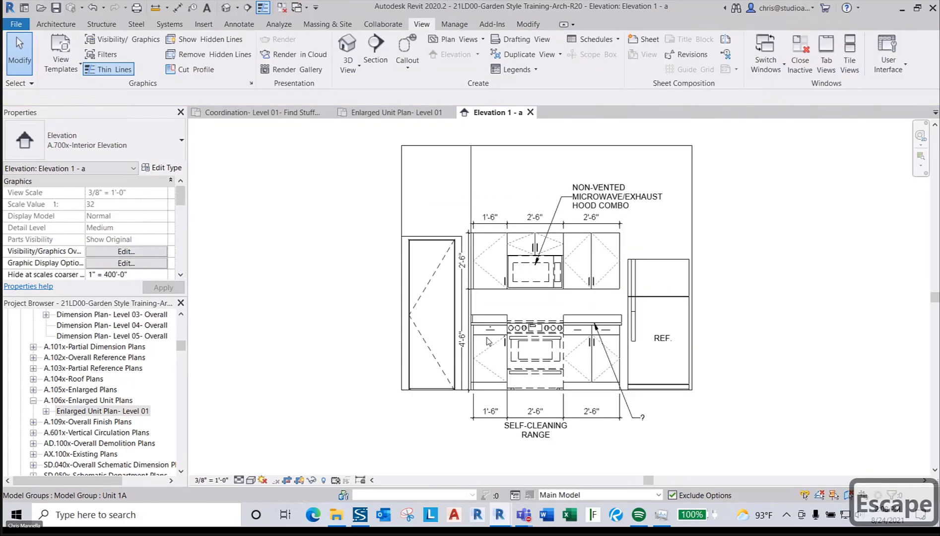
- Add the countertop line to the vertical 4'-6" dimension, splitting it into 1'-6" and 3'-0"
scroll(487, 337, "up", 3)
left_click(421, 291)
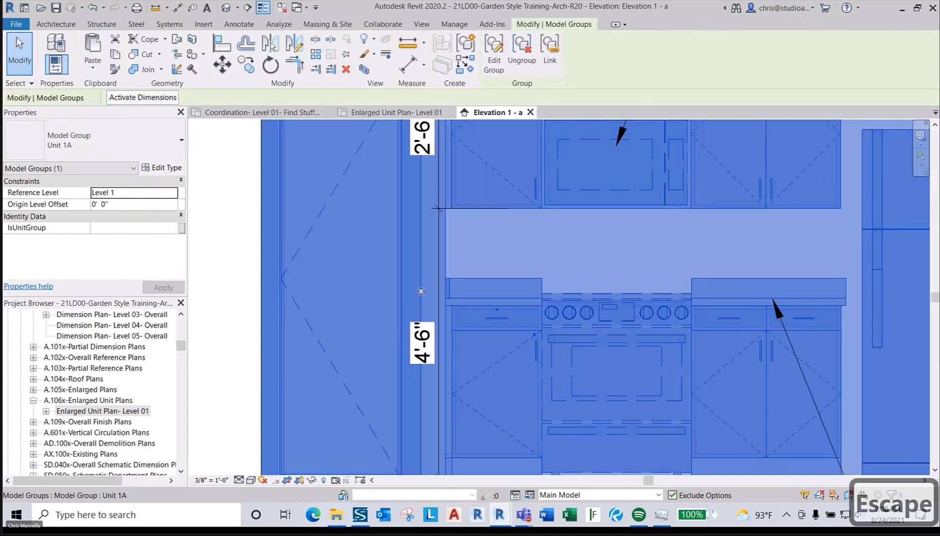
key("Escape")
key("Tab")
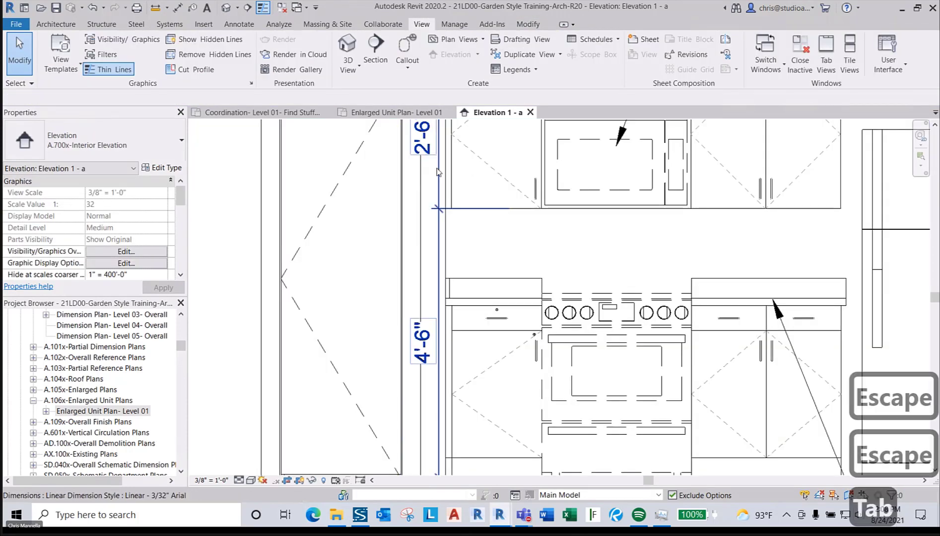
left_click(437, 171)
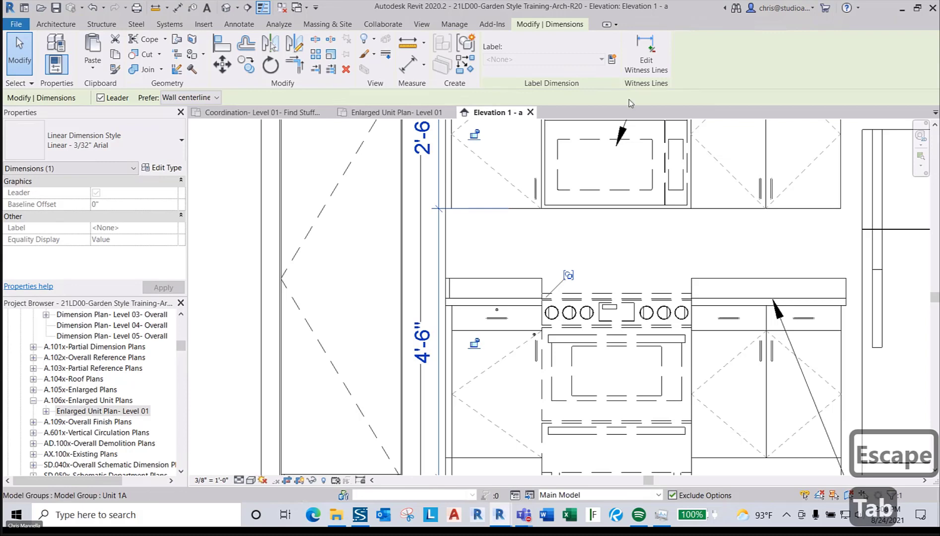
key("Escape")
key("Tab")
left_click(505, 302)
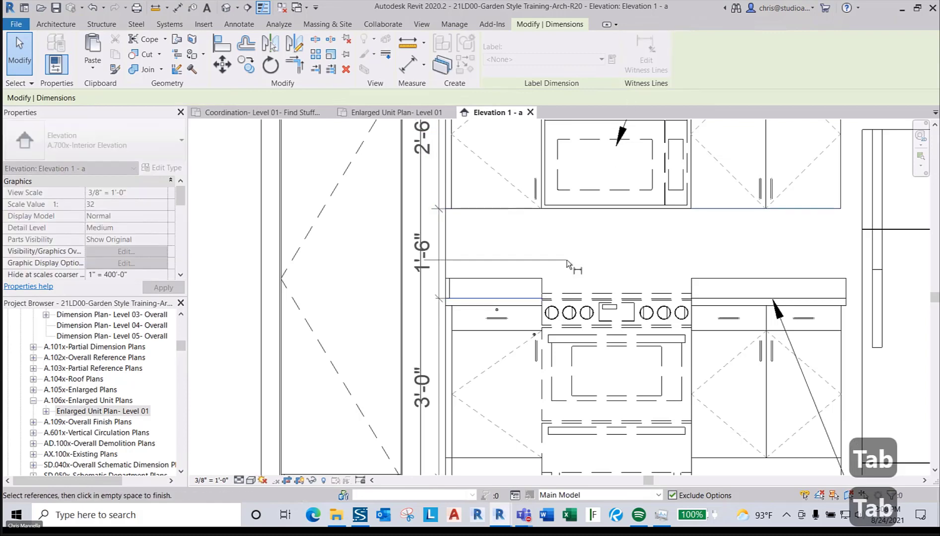
scroll(686, 288, "down", 3)
key("Escape")
key("Escape")
- Close Elevation 1 - a to return to the Enlarged Unit Plan- Level 01
middle_click_drag(782, 311, 721, 313)
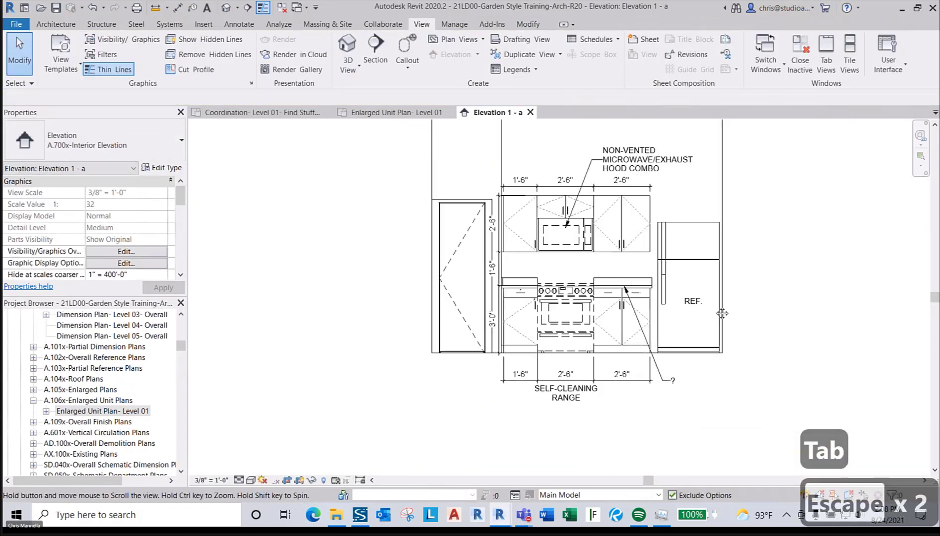
middle_click_drag(816, 303, 791, 309)
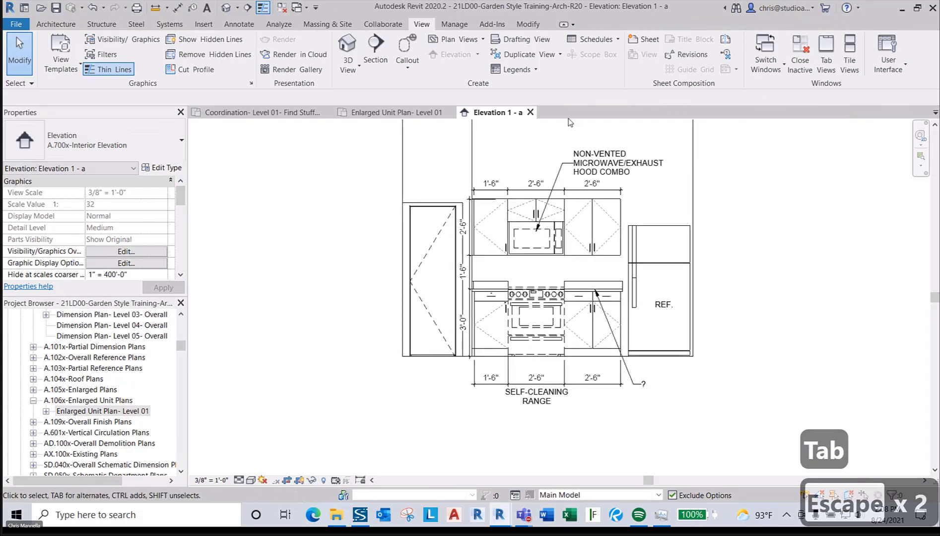
left_click(530, 113)
key("Escape")
scroll(536, 223, "down", 2)
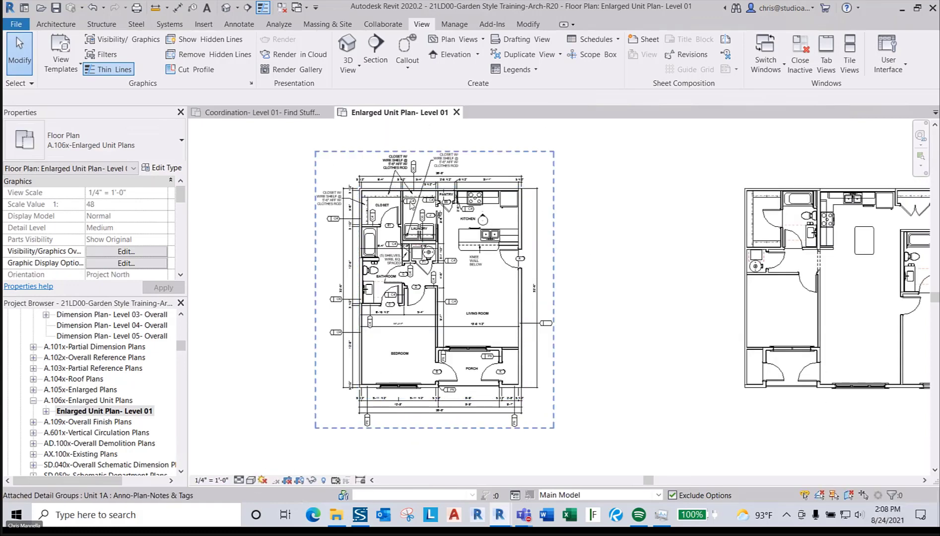
- Pan the enlarged plan to show both units, then go to the Coordination- Level 01- Find Stuff Here view
middle_click_drag(382, 270, 513, 287)
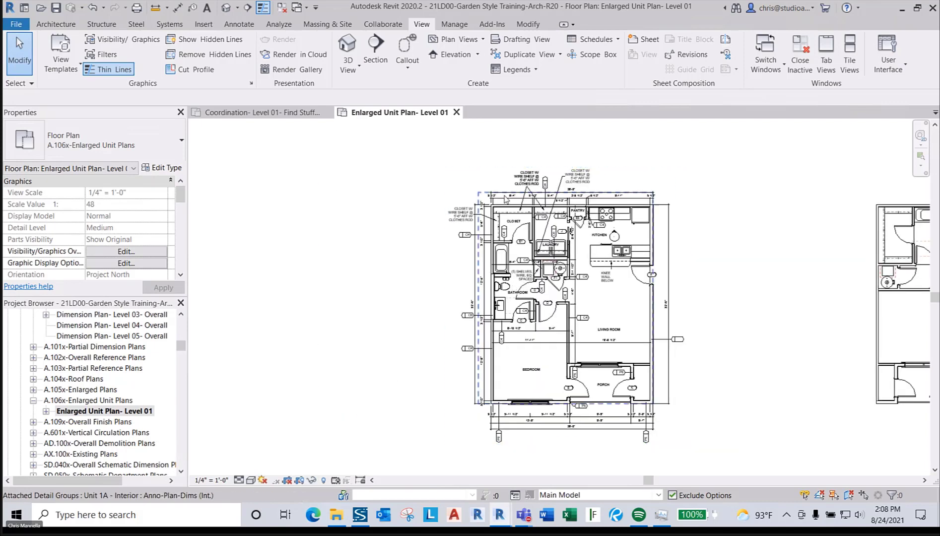
key("Escape")
key("Escape")
key("Escape")
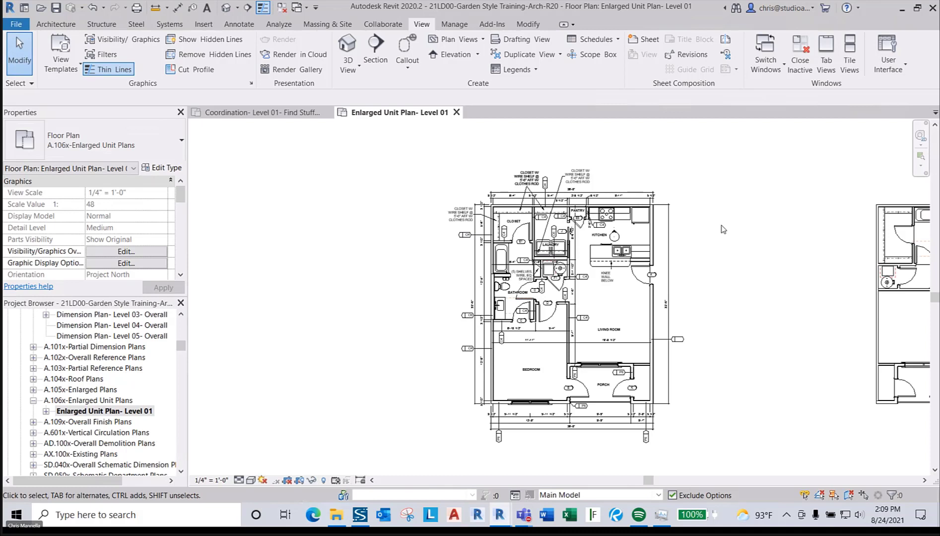
scroll(715, 239, "down", 2)
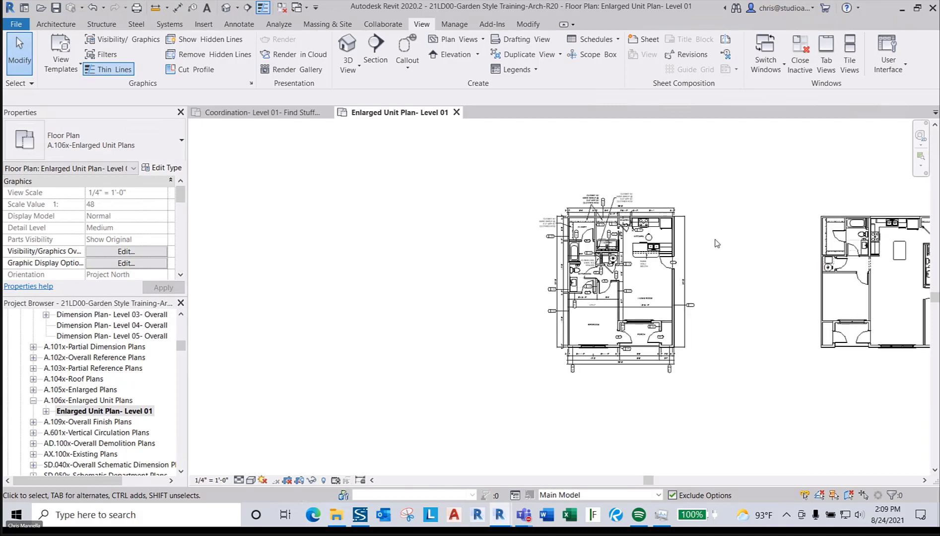
middle_click_drag(707, 244, 611, 243)
middle_click_drag(647, 274, 532, 263)
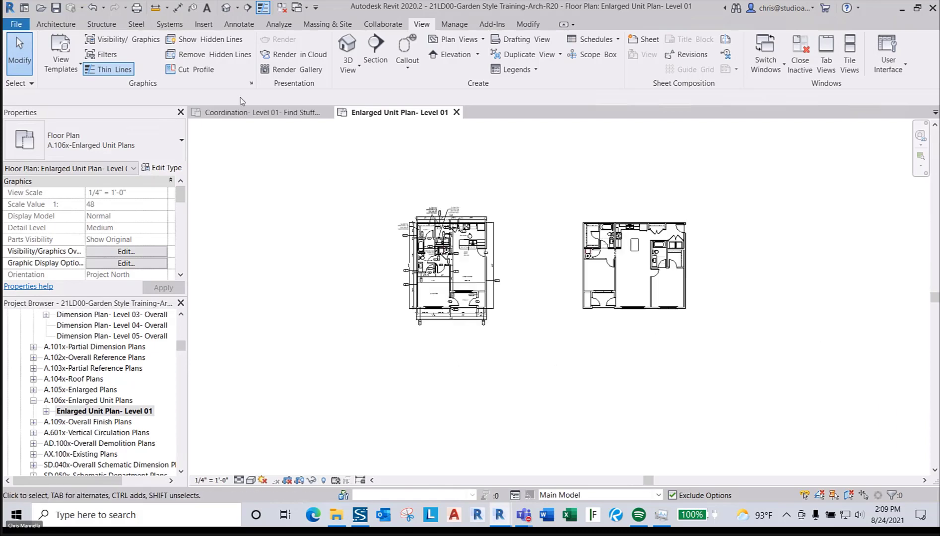
left_click(255, 112)
scroll(493, 277, "down", 3)
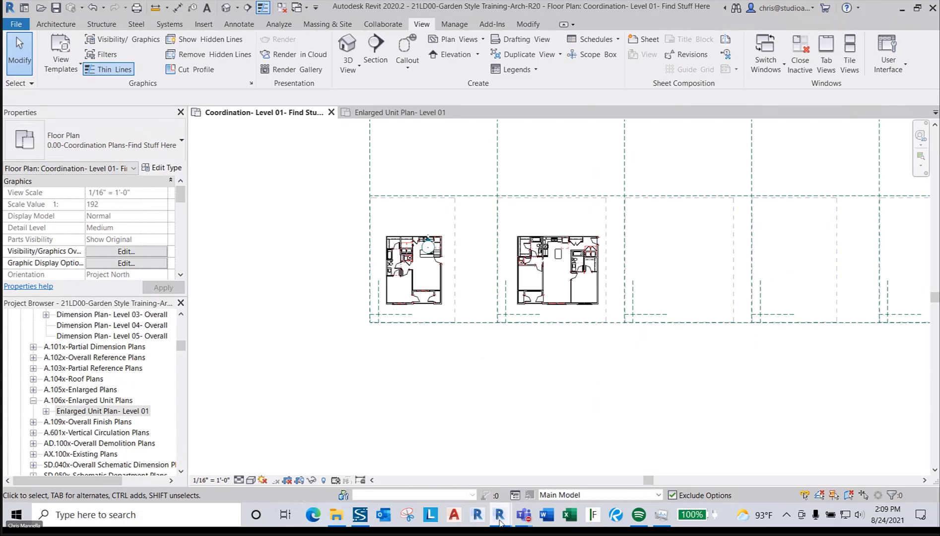
- In the 20HD01-GardenStyleUnits window, zoom in and select the Unit 3F Alt model group
mouse_move(500, 521)
left_click(517, 450)
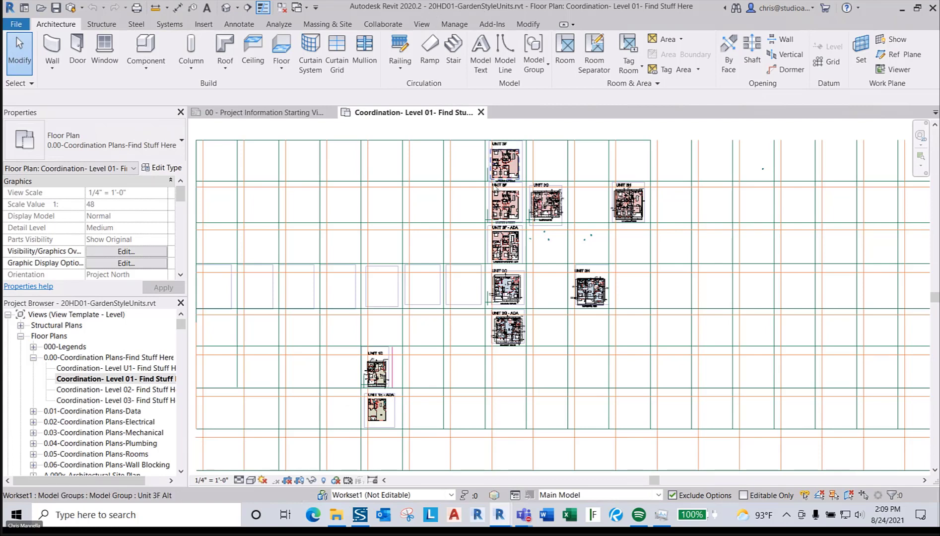
scroll(509, 145, "up", 2)
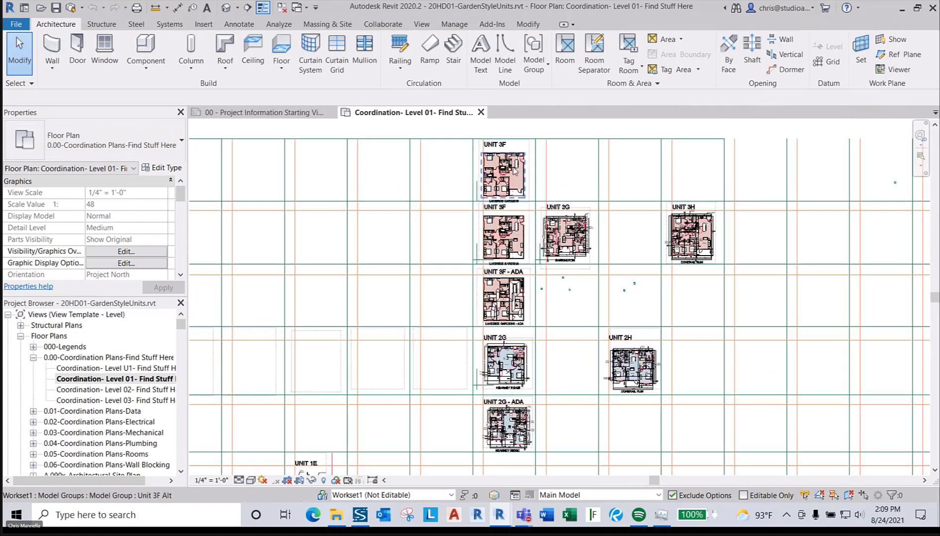
left_click(523, 186)
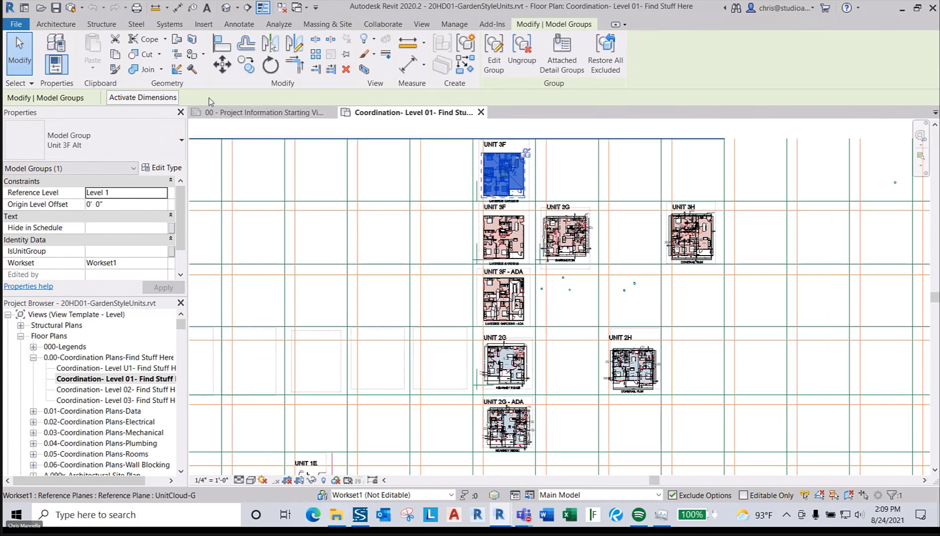
left_click(14, 24)
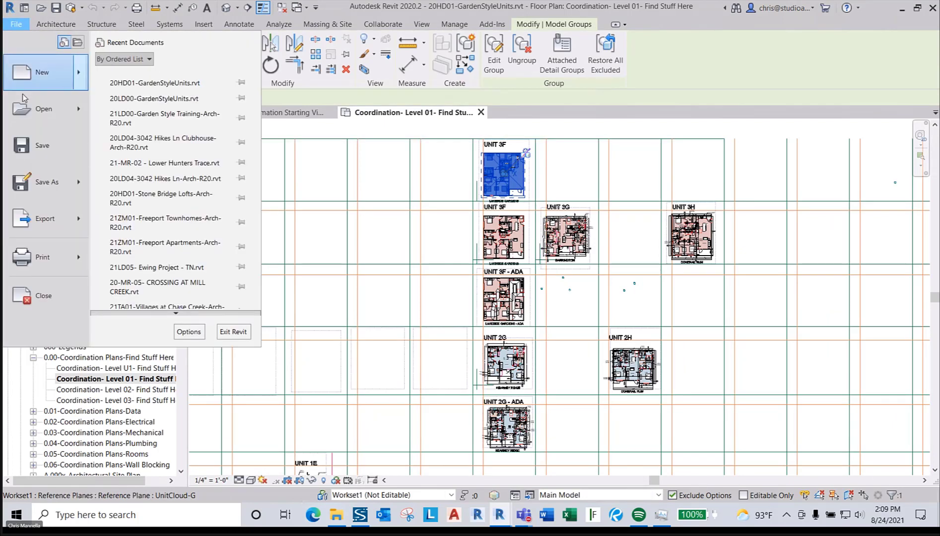
mouse_move(31, 182)
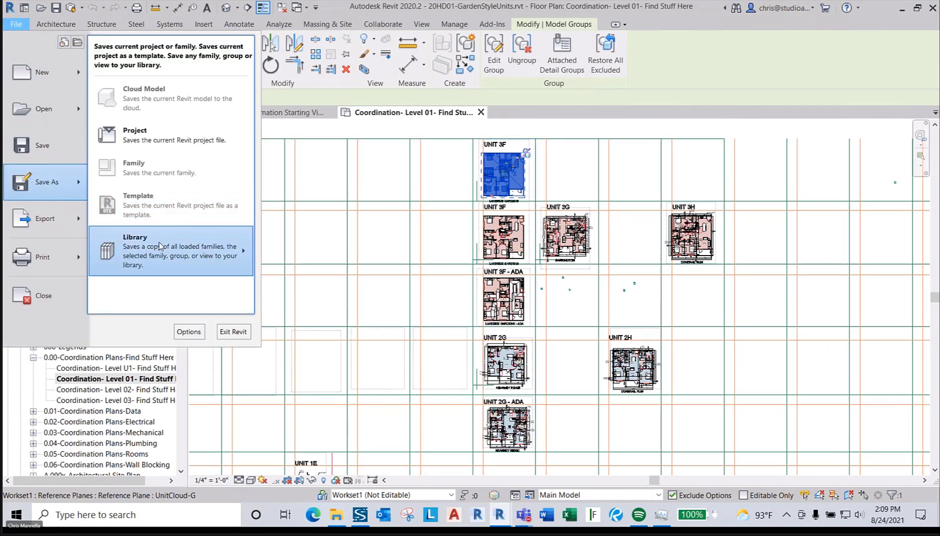
mouse_move(160, 246)
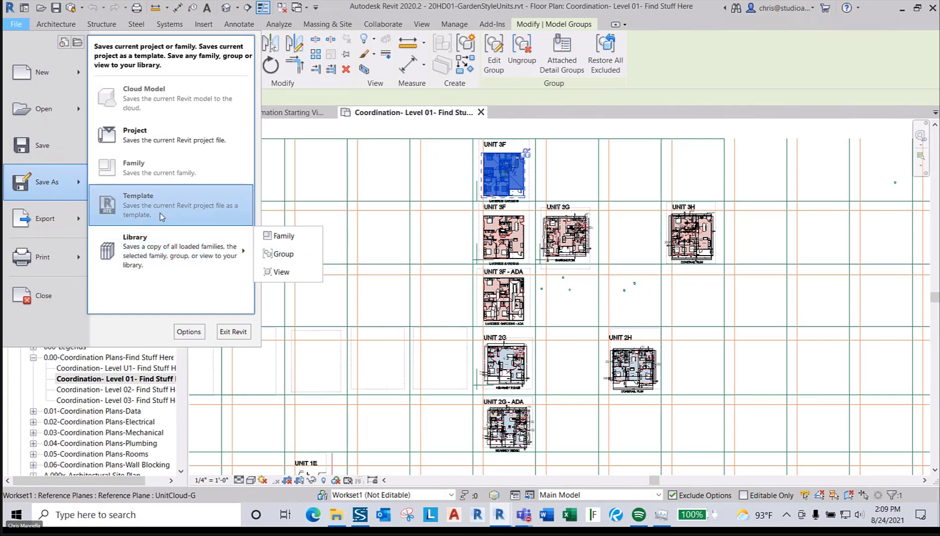
left_click(268, 254)
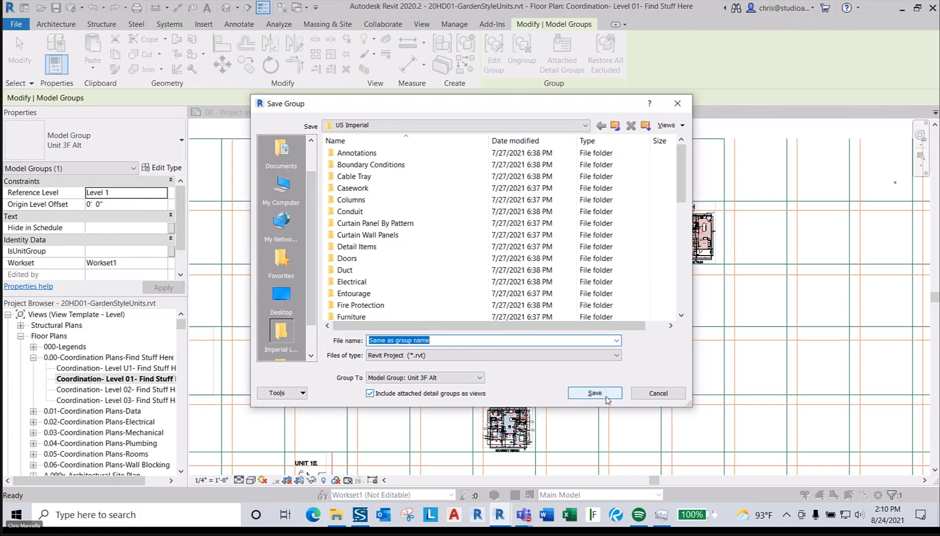
left_click(658, 393)
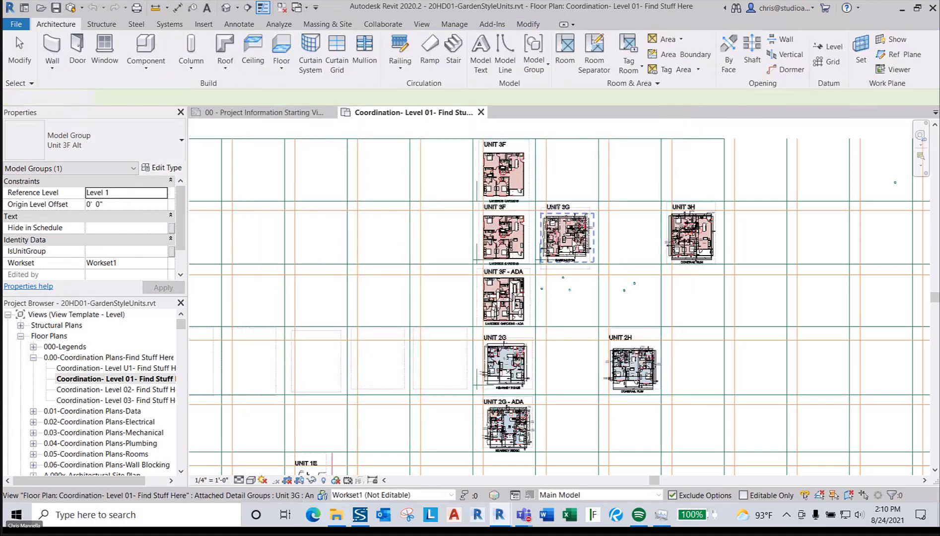
- Clear the Unit 3F Alt selection and switch to the Garden Style Training project window
left_click(436, 233)
key("Escape")
key("Escape")
key("Escape")
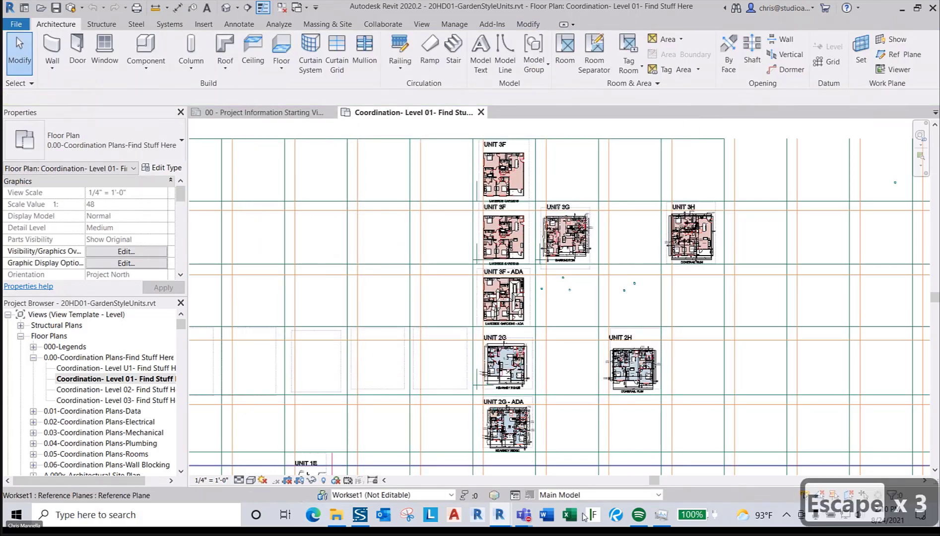
mouse_move(500, 516)
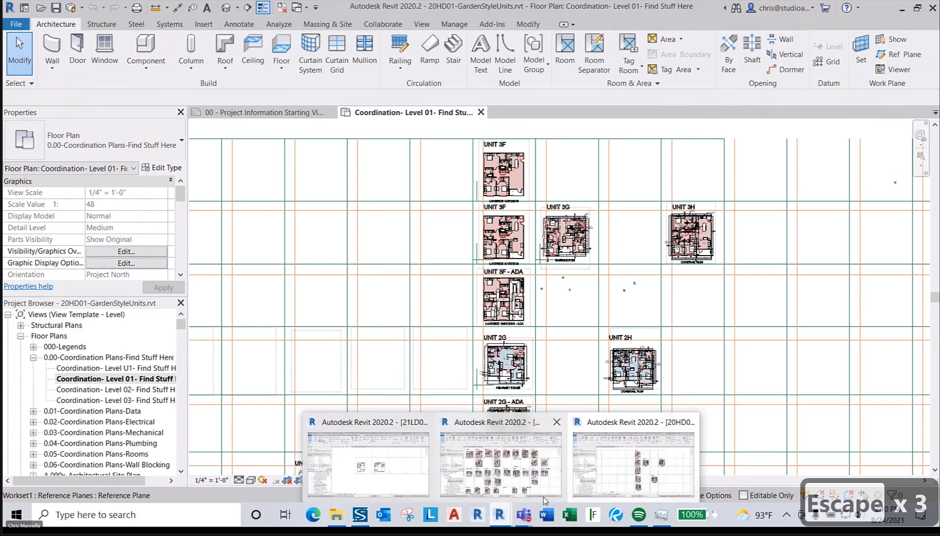
left_click(367, 471)
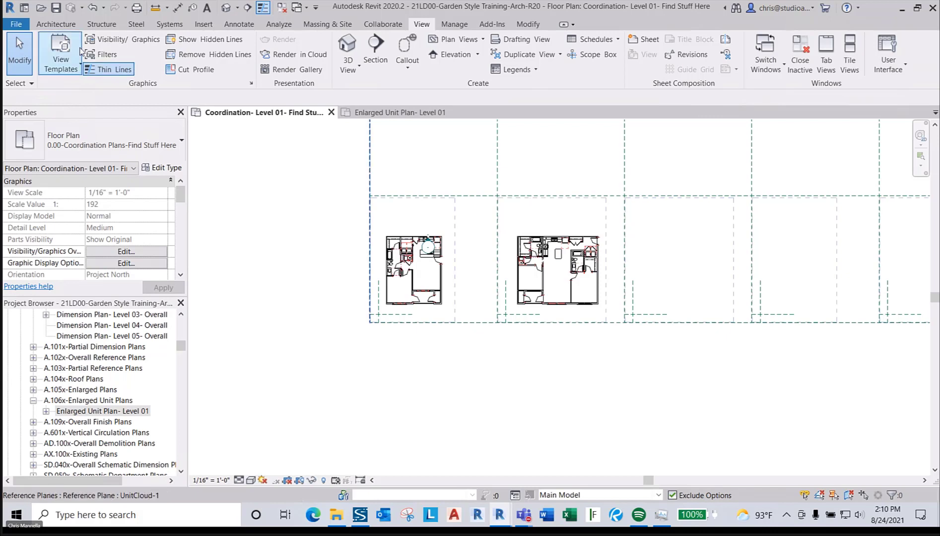
- Use Insert > Load as Group to load Unit 3E.rvt from Desktop > Training Files
left_click(201, 26)
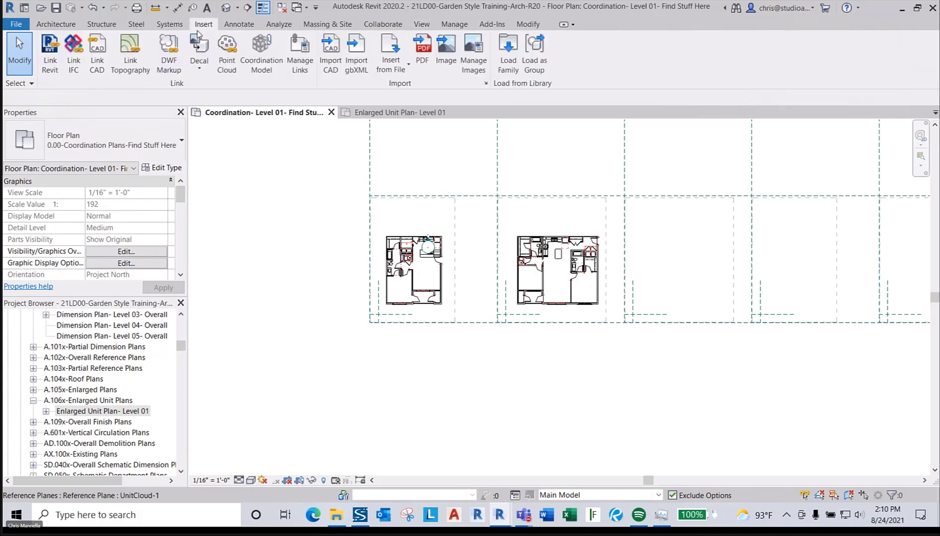
left_click(535, 52)
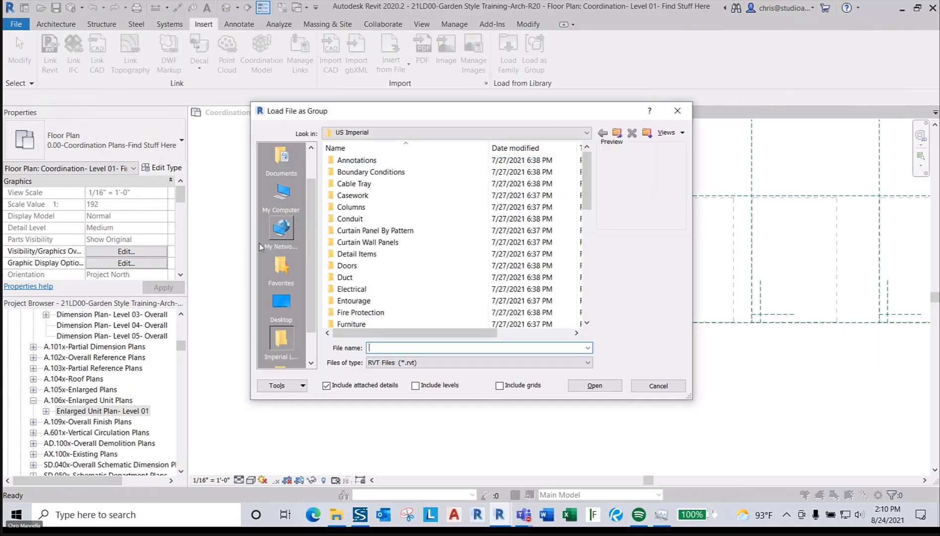
left_click(281, 303)
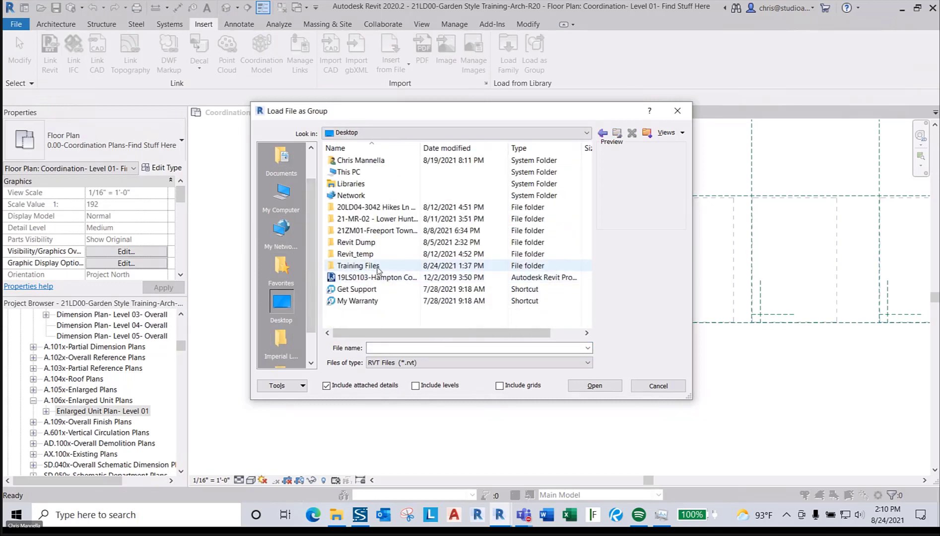
double_click(379, 268)
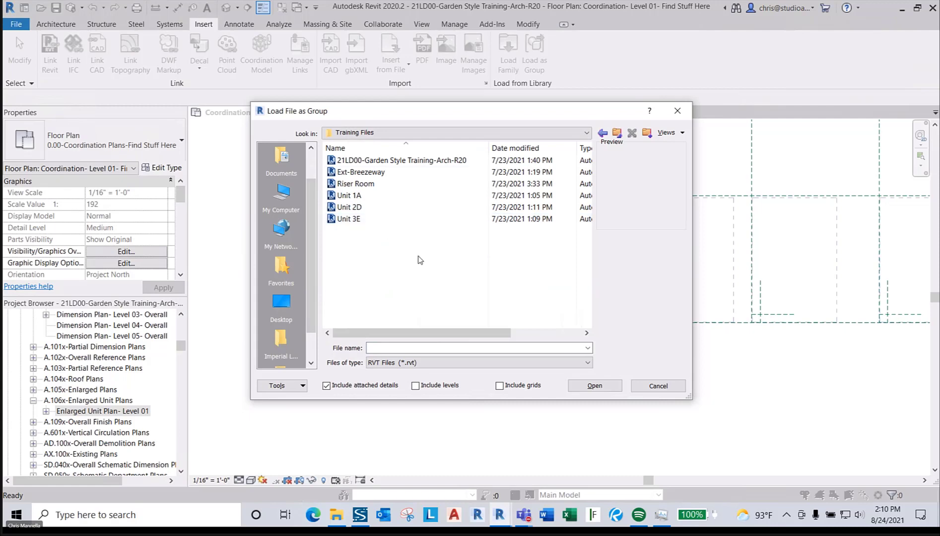
mouse_move(494, 114)
left_mouse_down()
mouse_move(554, 343)
mouse_move(550, 216)
mouse_move(485, 121)
left_mouse_up()
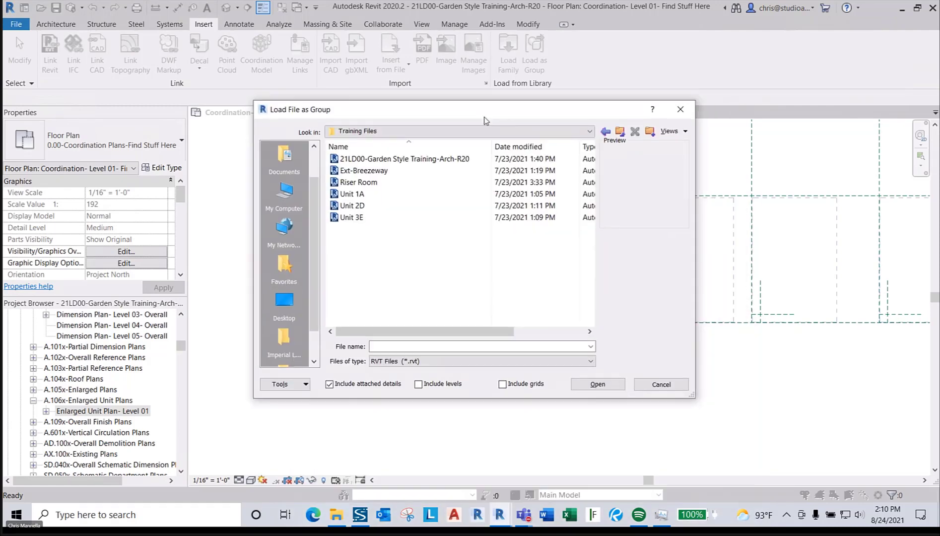
left_click(342, 218)
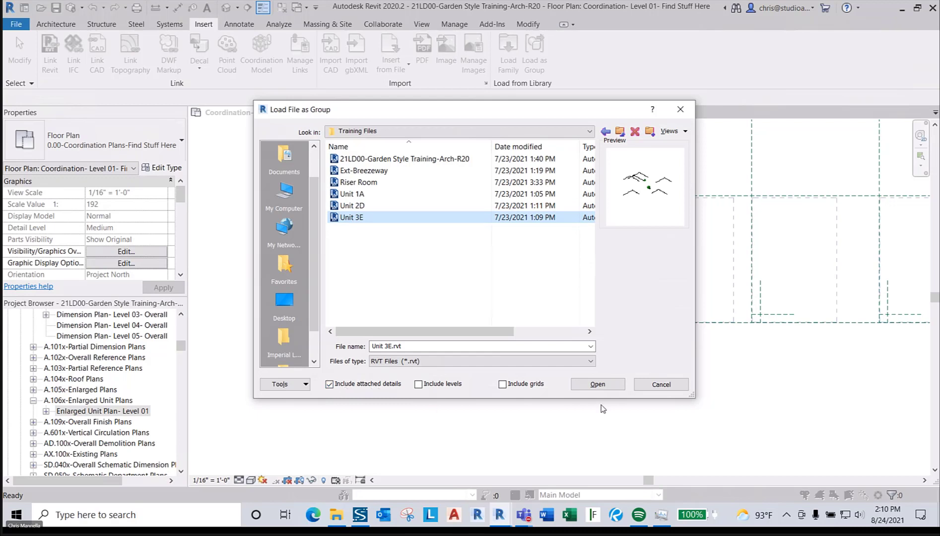
left_click(601, 387)
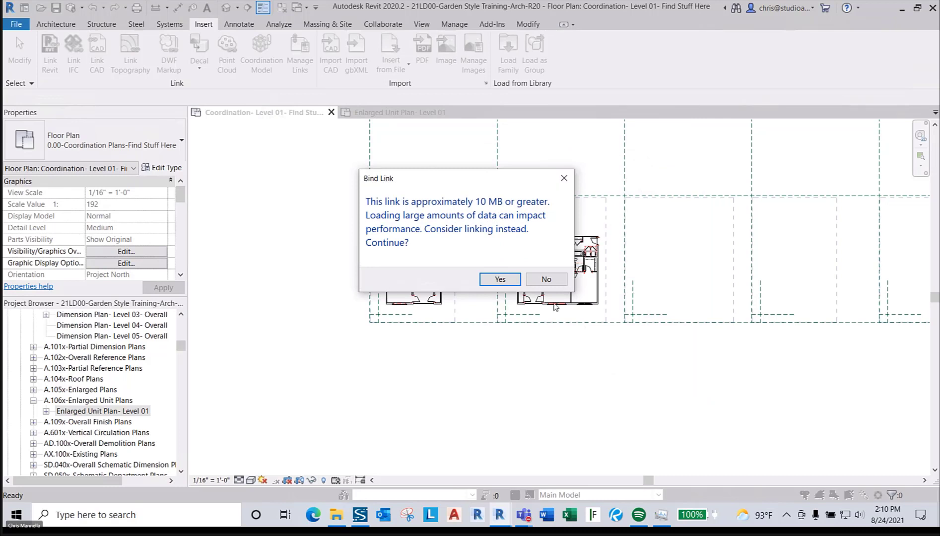
- Accept the large-file warning, keep the project's existing types, and replace same-named groups
left_click(500, 279)
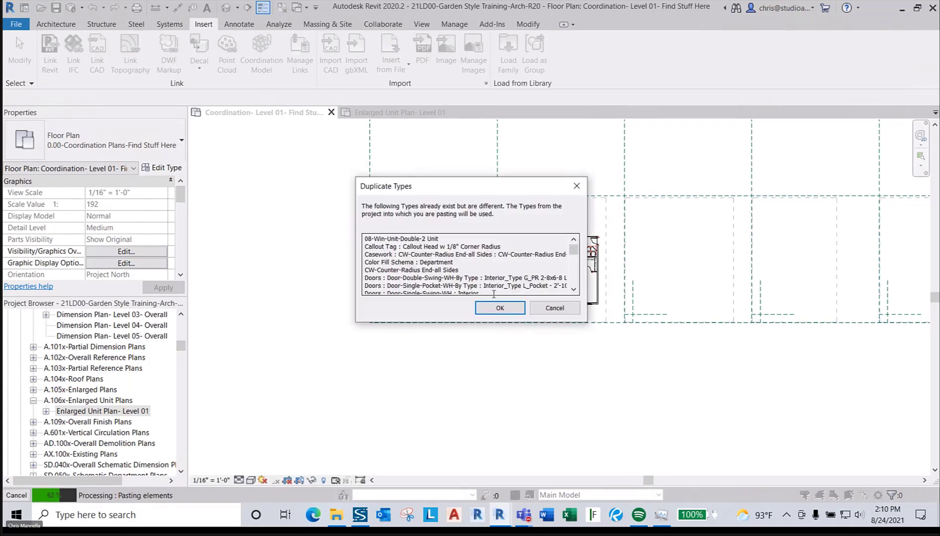
left_click(498, 307)
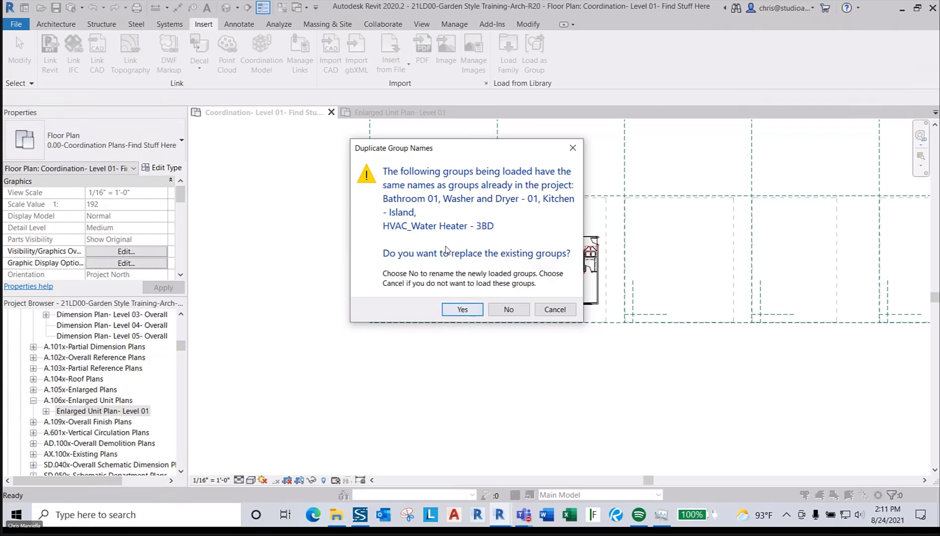
left_click(449, 311)
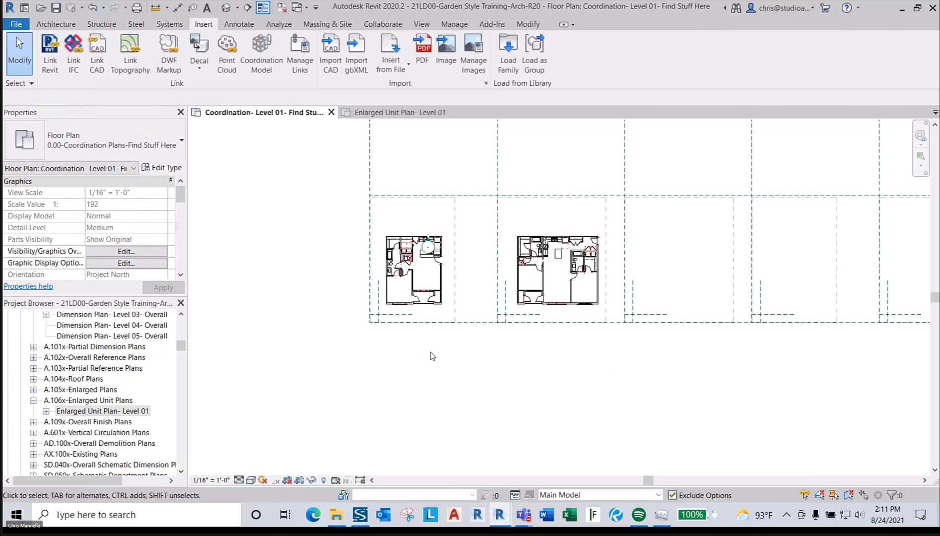
scroll(555, 342, "down", 1)
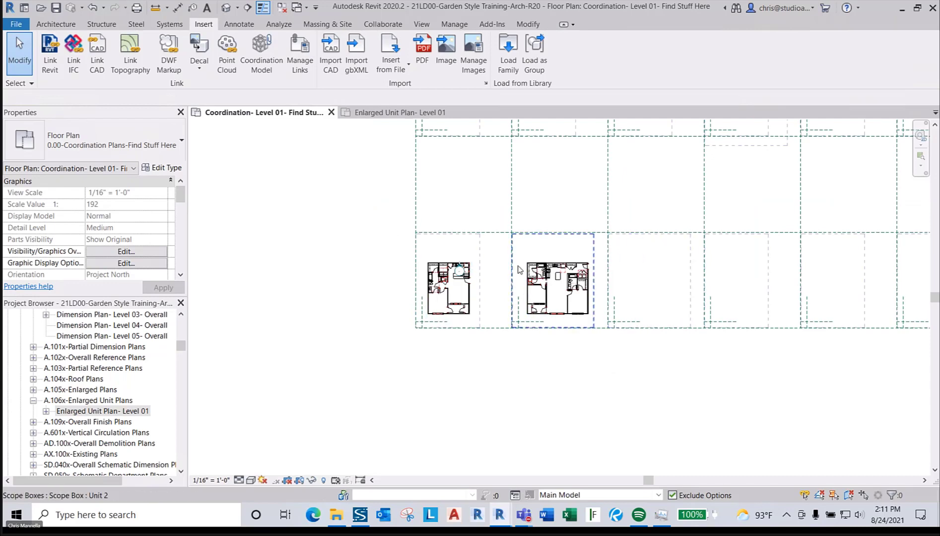
left_click(69, 28)
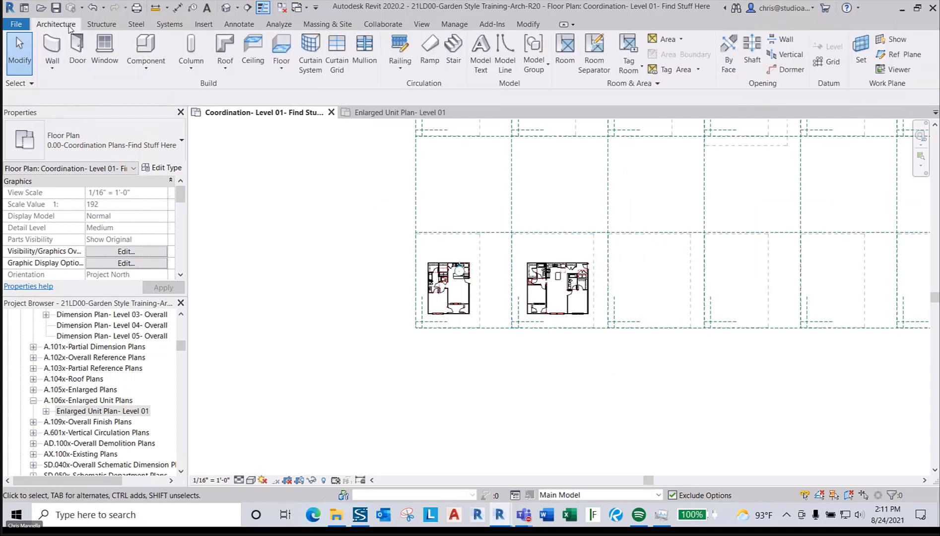
scroll(713, 361, "down", 6)
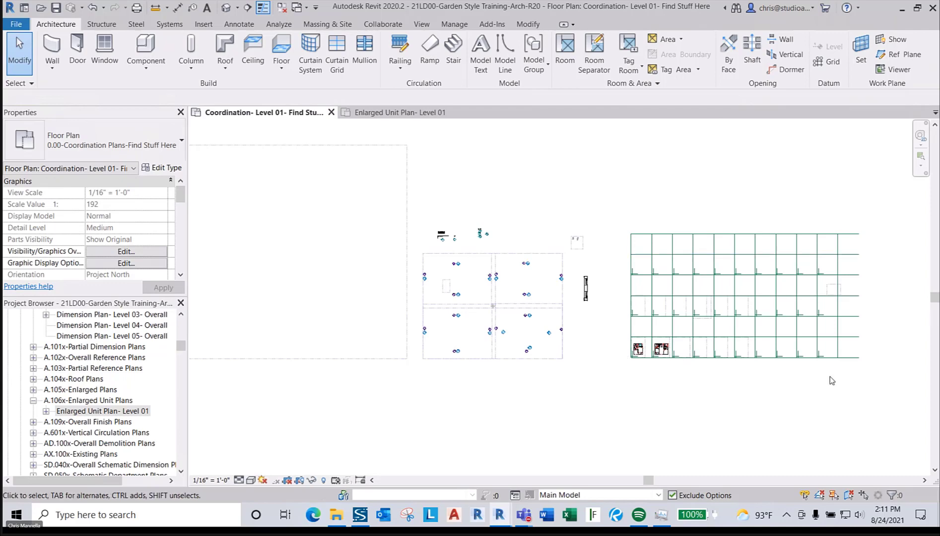
scroll(641, 288, "up", 1)
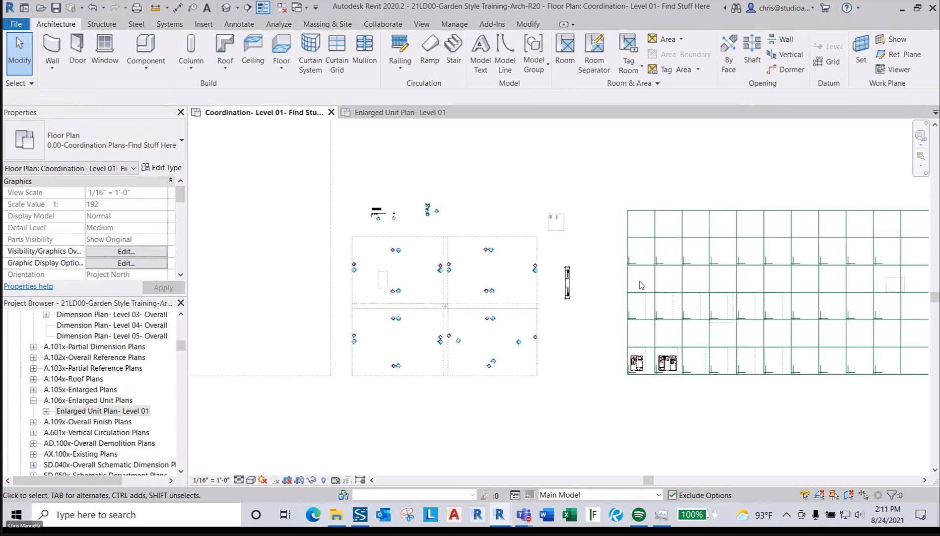
scroll(680, 355, "up", 5)
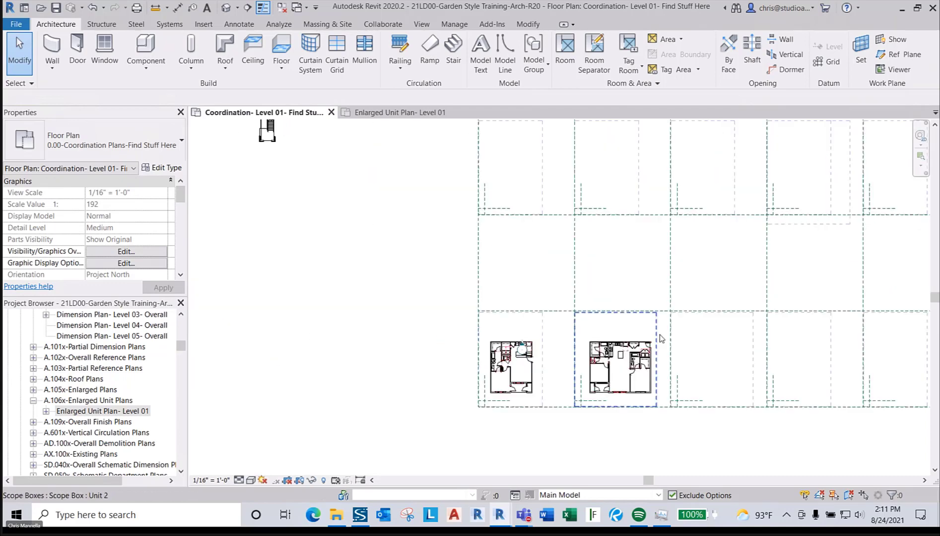
left_click(659, 338)
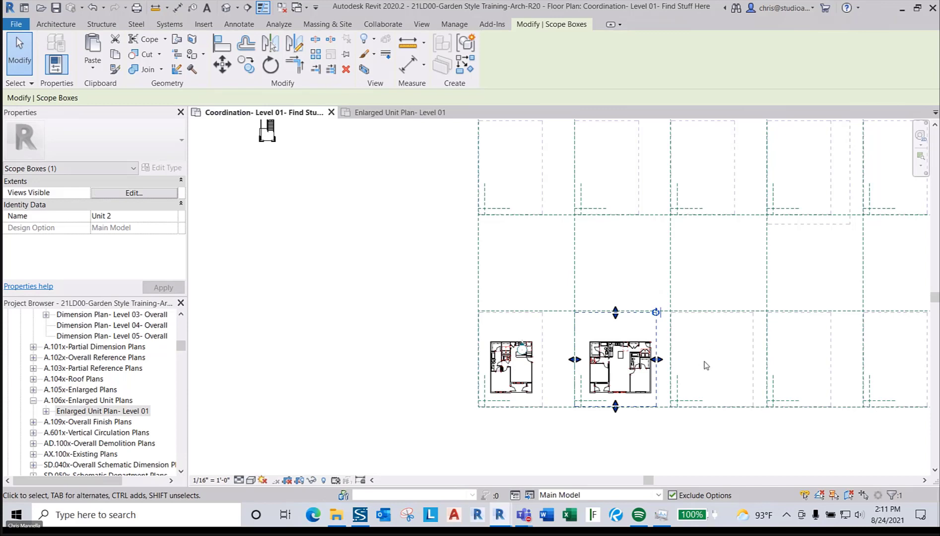
left_click(745, 406)
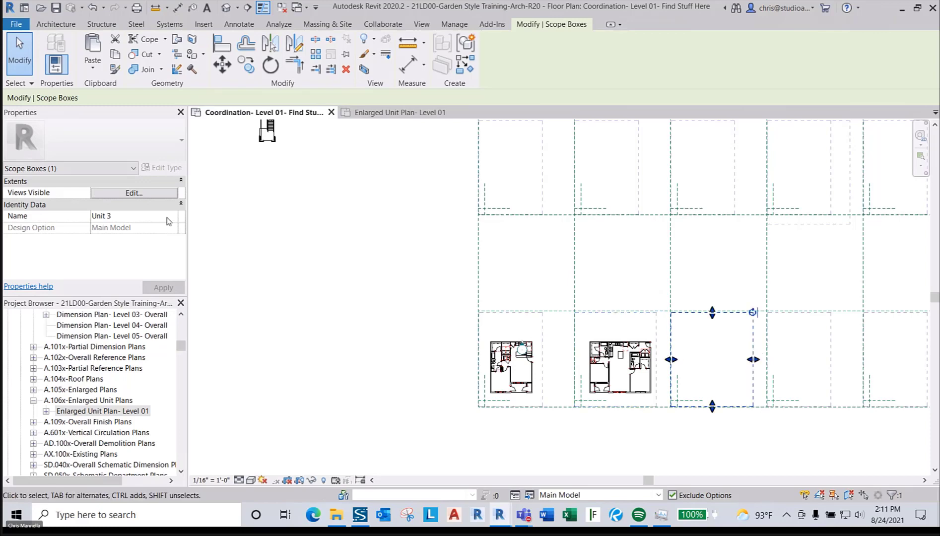
left_click(742, 380)
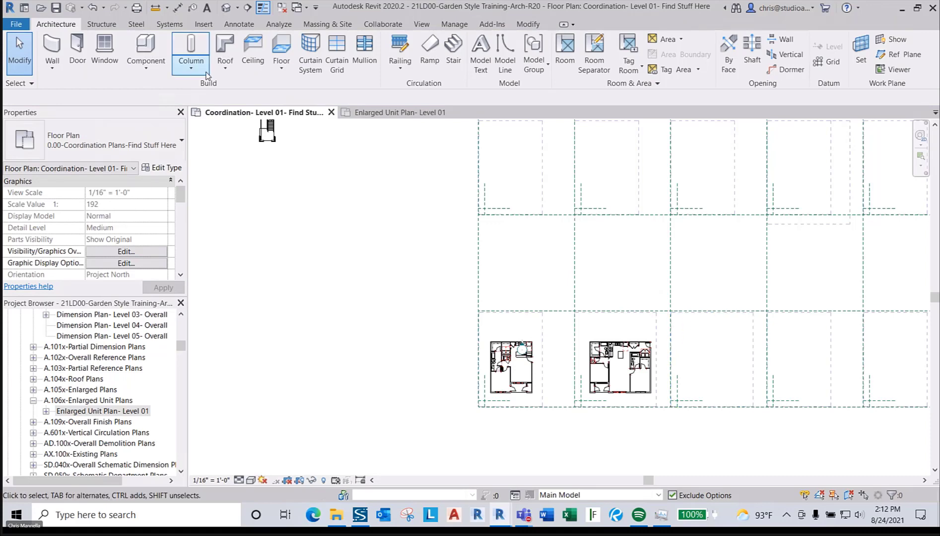
- Start Place Model Group from the Architecture tab and choose Unit 3E as the group type
left_click(203, 24)
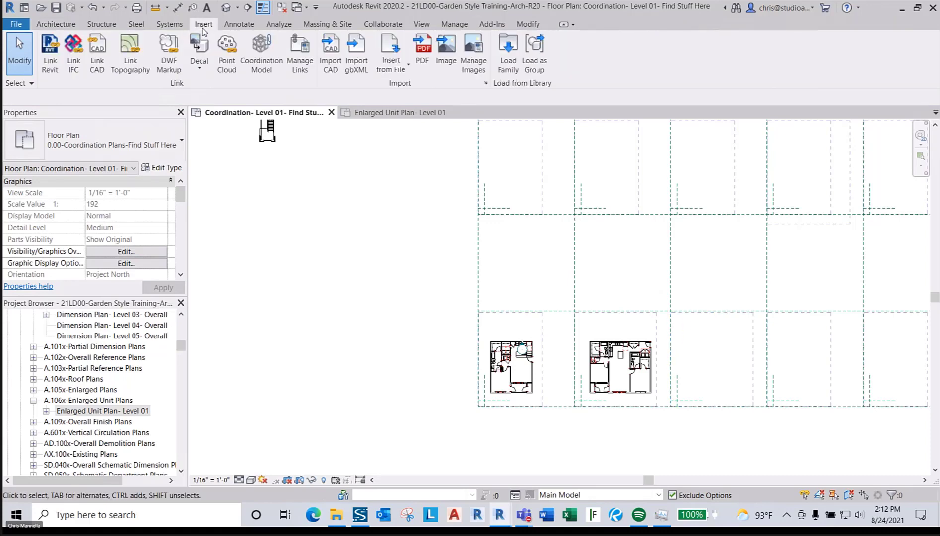
left_click(55, 24)
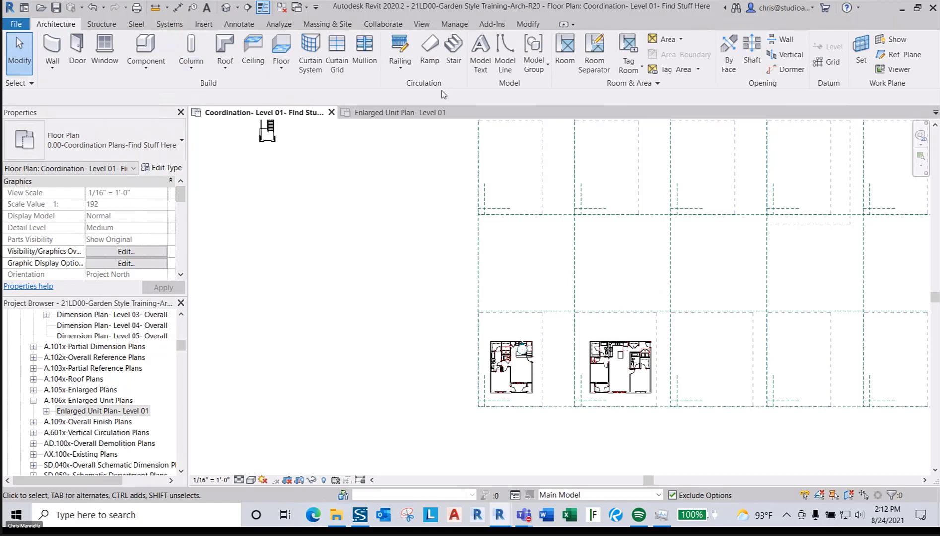
left_click(539, 68)
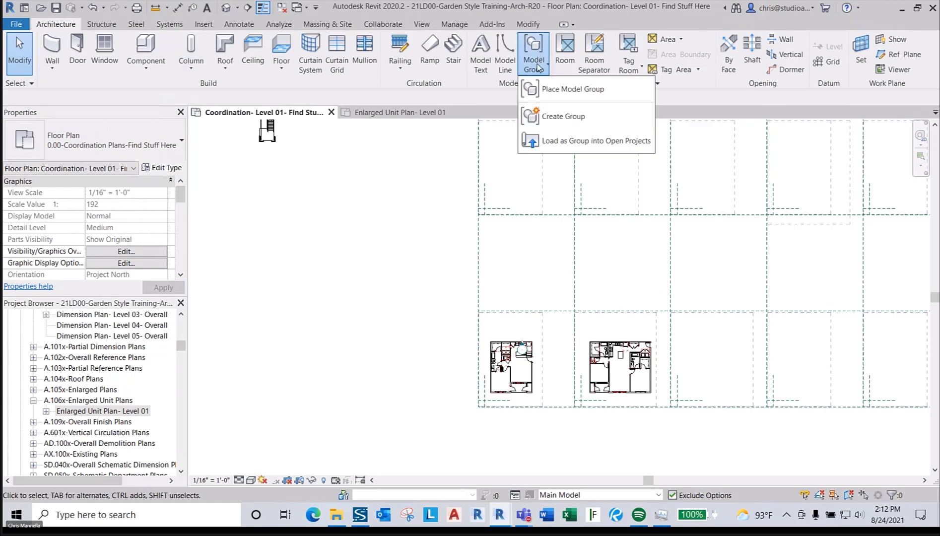
left_click(592, 93)
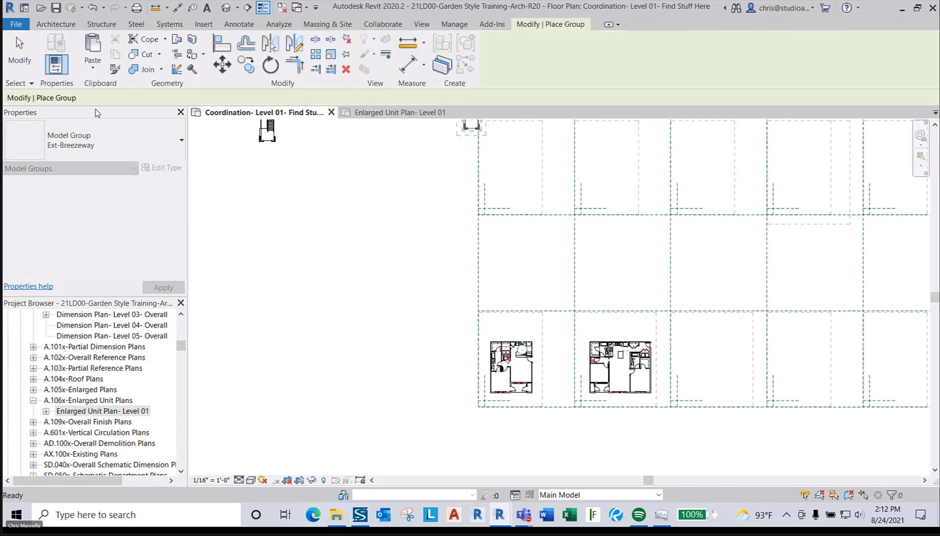
left_click(99, 127)
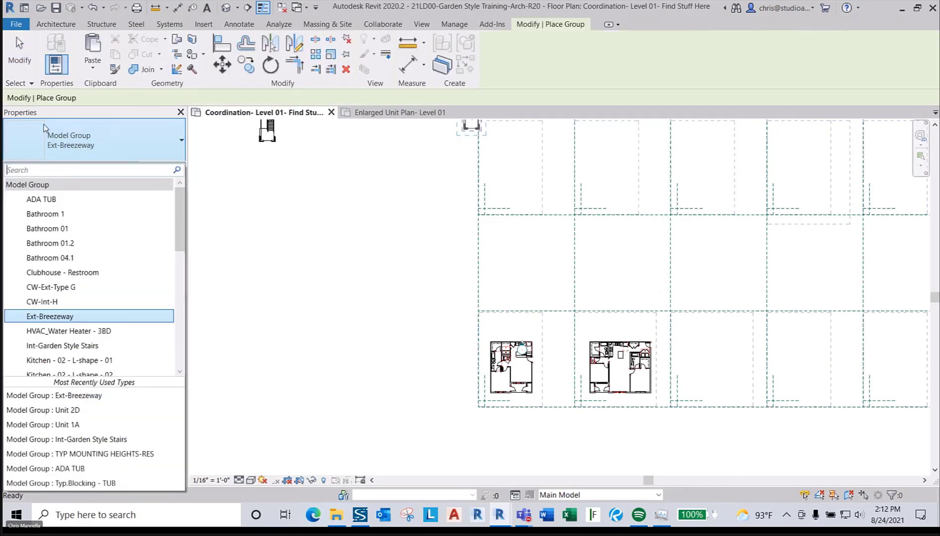
left_click(94, 145)
left_click(86, 153)
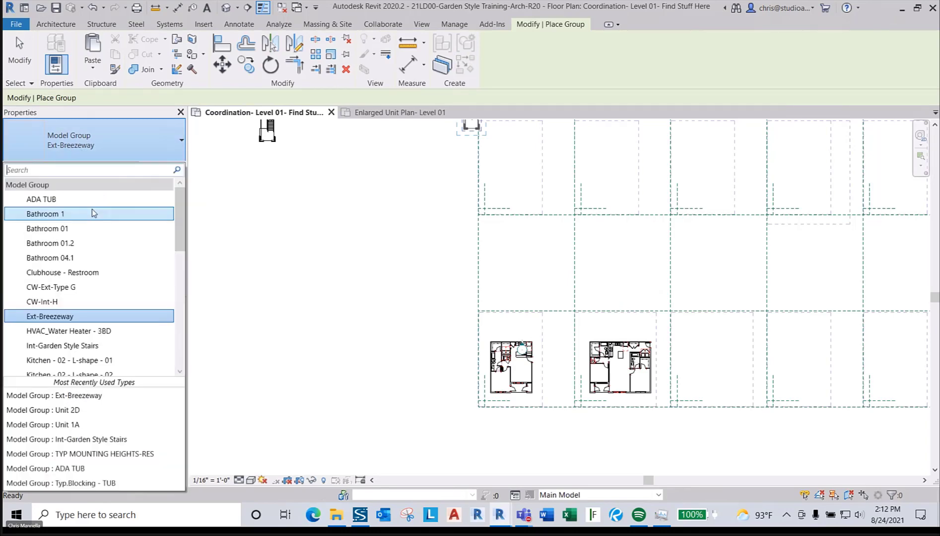
scroll(90, 235, "down", 3)
scroll(91, 236, "down", 5)
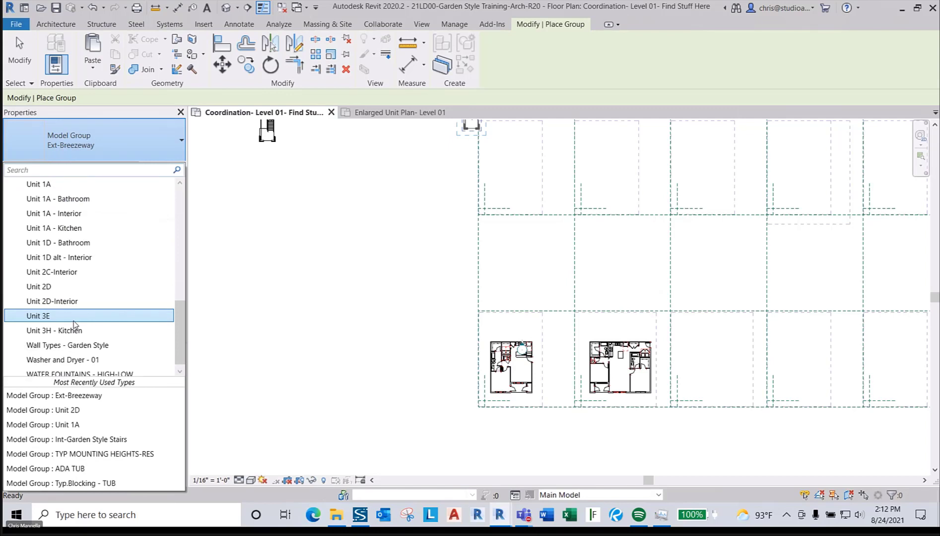
left_click(70, 317)
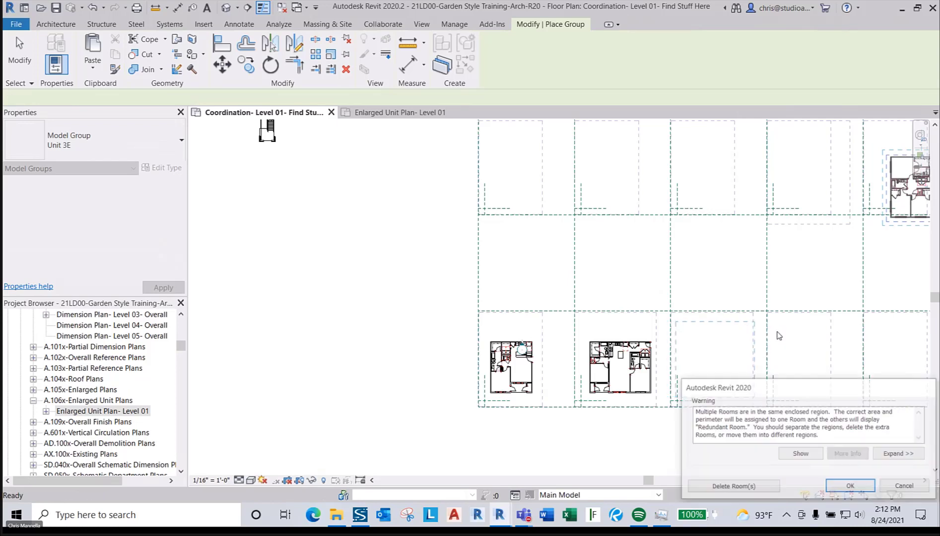
- Dismiss the multiple-rooms warning and bring the placed unit groups into view
left_click(850, 489)
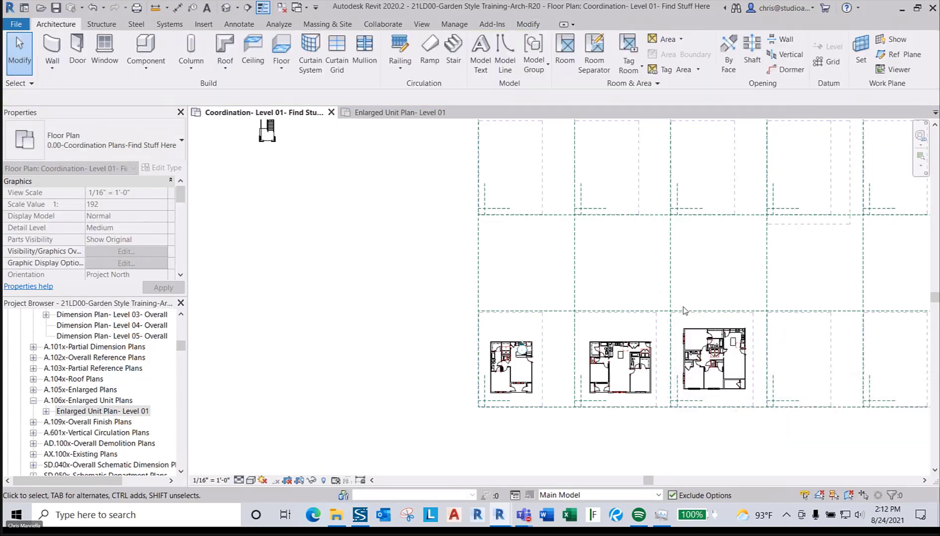
scroll(735, 385, "up", 5)
middle_click_drag(692, 328, 687, 303)
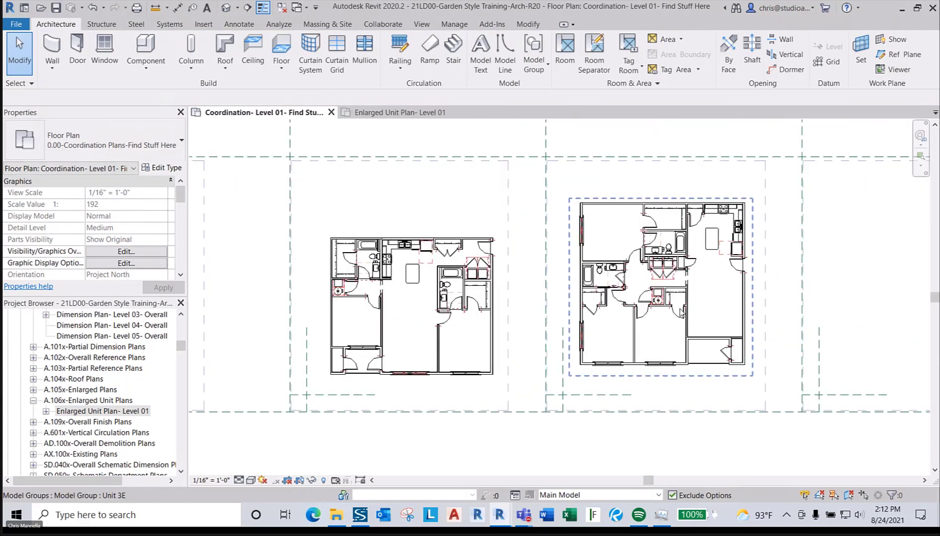
scroll(631, 386, "down", 1)
middle_click_drag(635, 389, 668, 357)
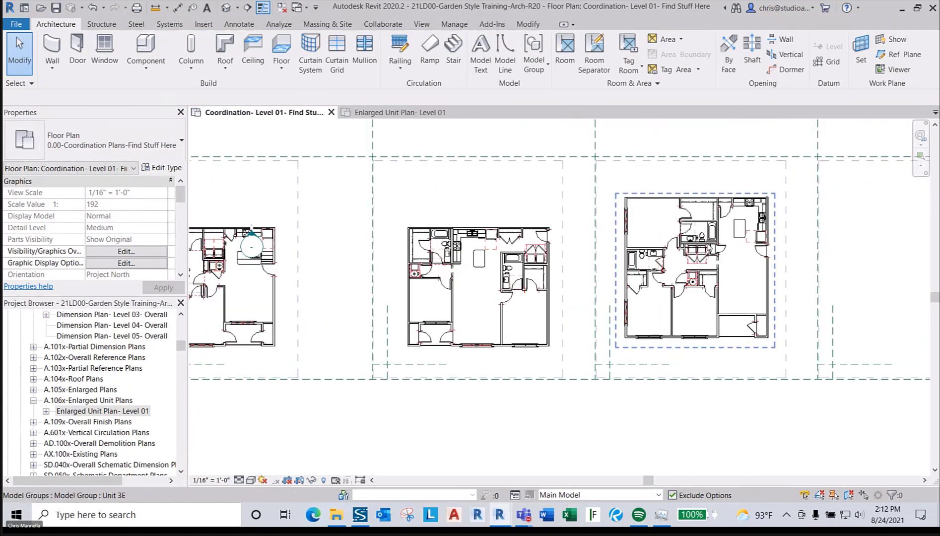
scroll(717, 246, "up", 2)
scroll(714, 238, "down", 1)
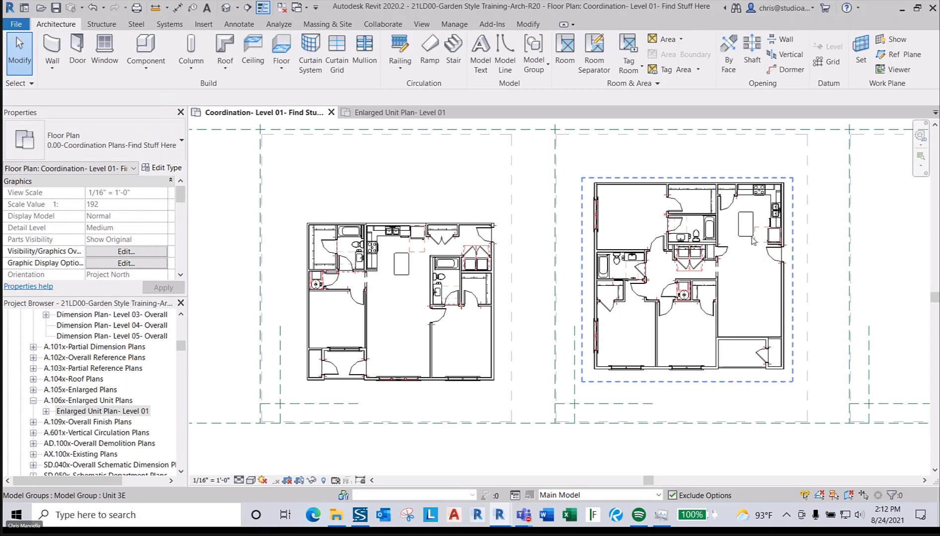
scroll(482, 365, "up", 3)
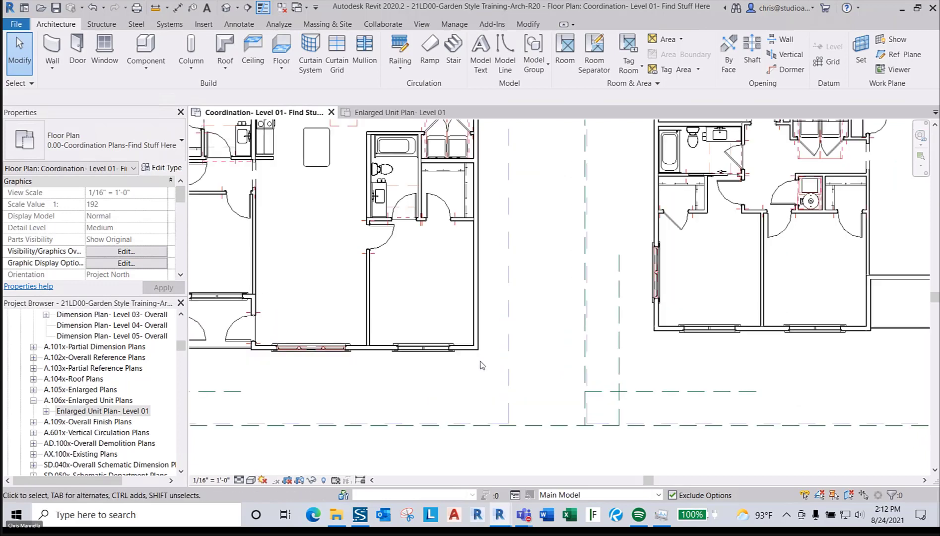
scroll(481, 366, "down", 1)
- Cancel Align, check the Unit 3 scope box and Unit 3E group, then open Enlarged Unit Plan - Level 01
key("a")
key("l")
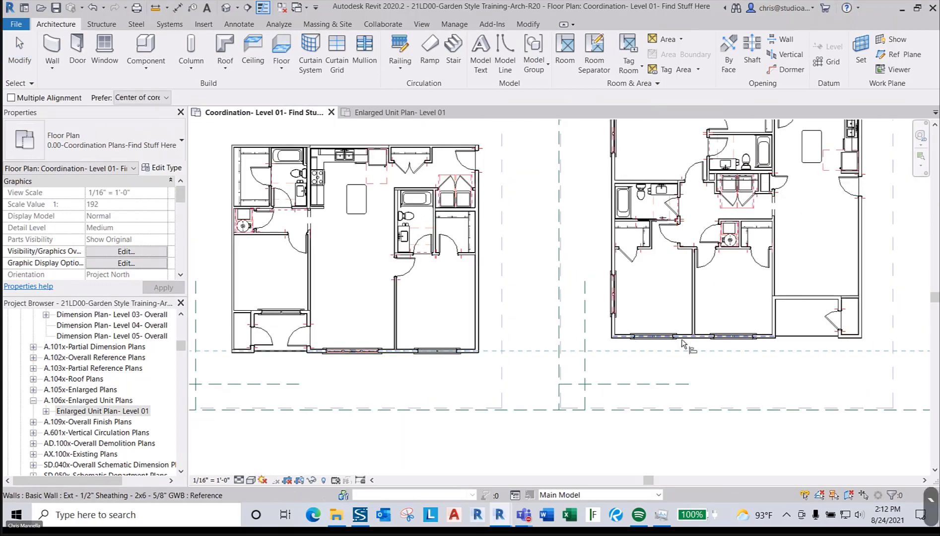
scroll(621, 379, "down", 2)
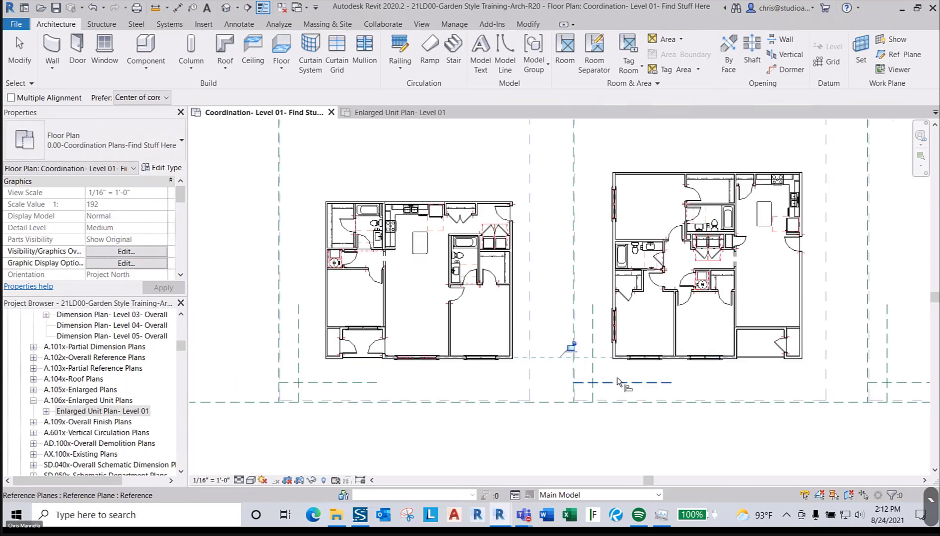
key("Escape")
key("Escape")
scroll(774, 263, "down", 3)
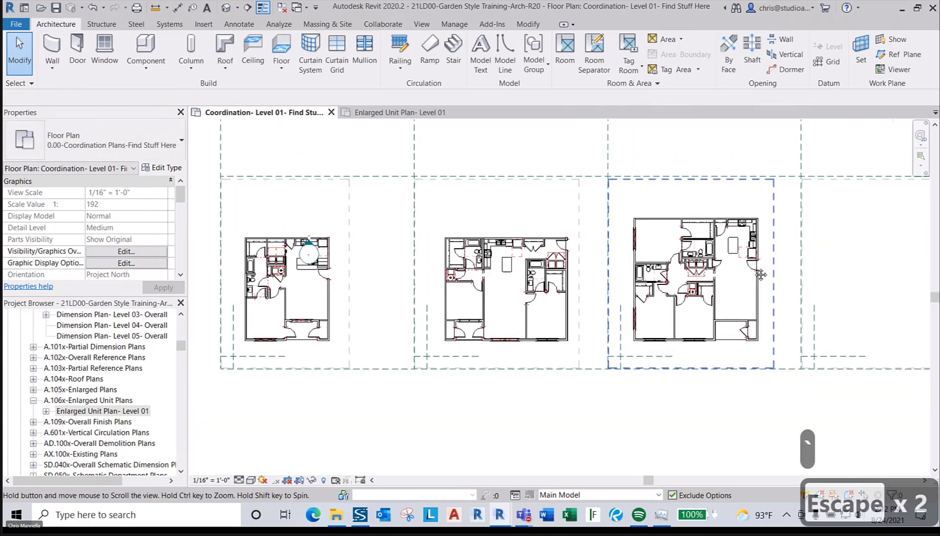
left_click(737, 268)
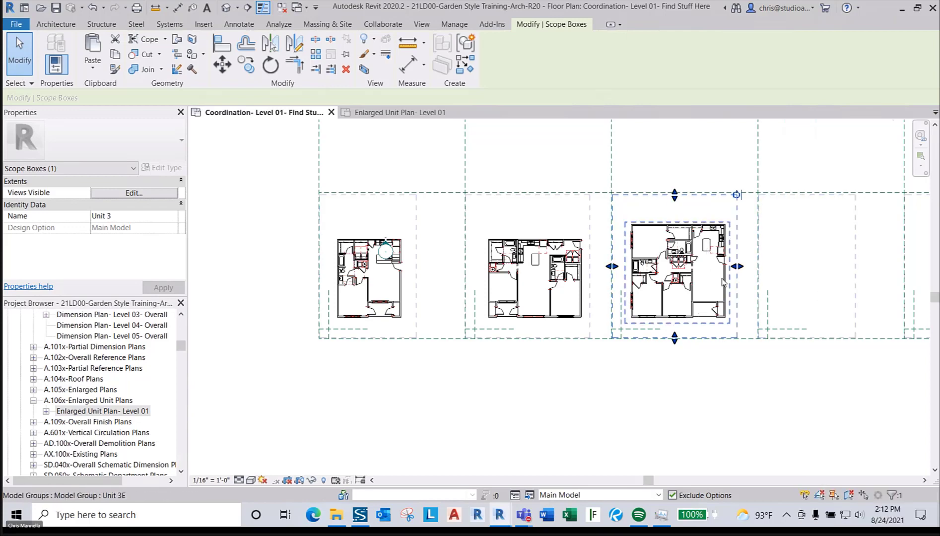
scroll(653, 286, "up", 2)
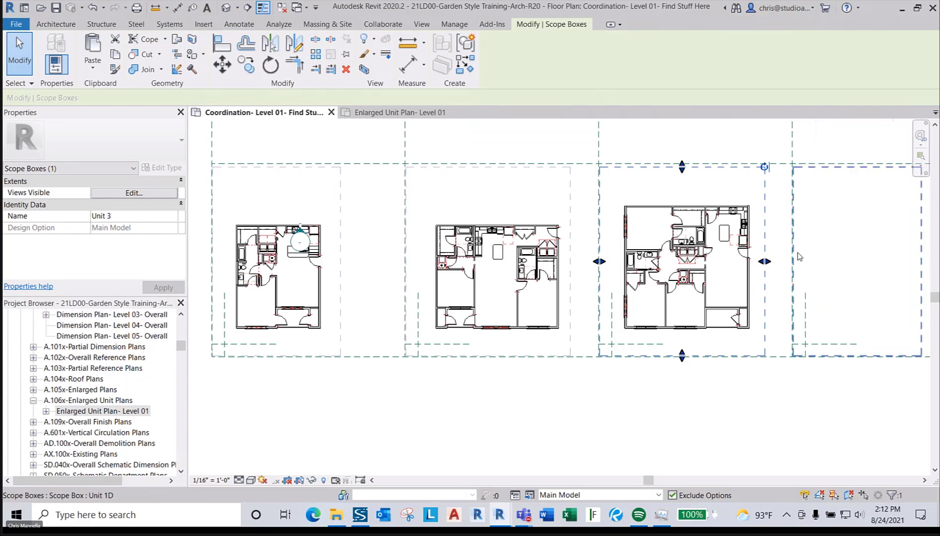
key("Escape")
key("Escape")
left_click(742, 272)
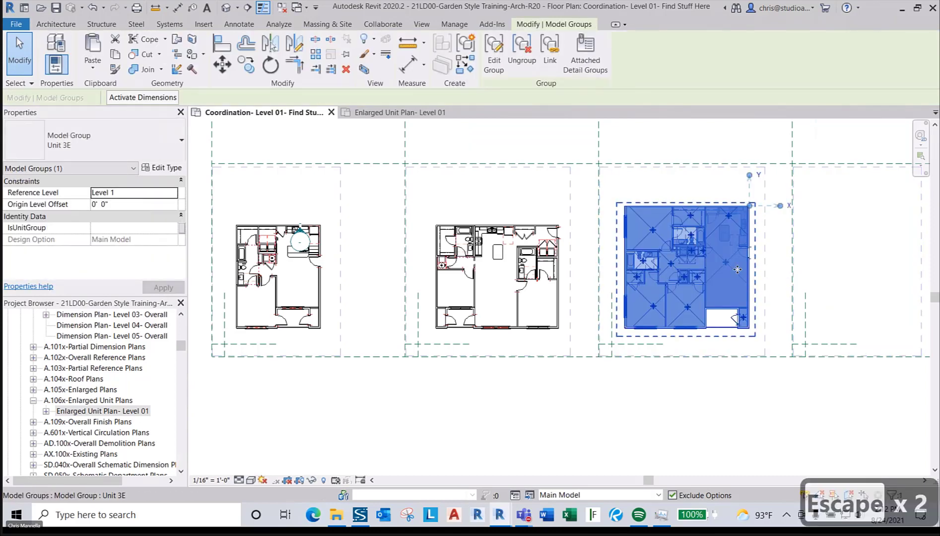
key("Escape")
left_click(409, 112)
scroll(412, 246, "down", 2)
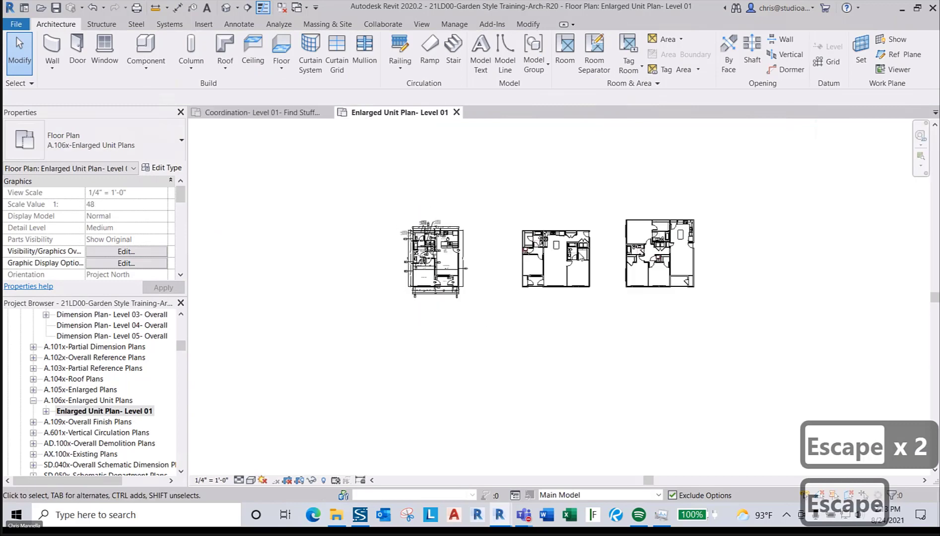
- Select the Unit 3E group and review its attached detail groups without changing them
left_click(680, 258)
scroll(706, 247, "up", 2)
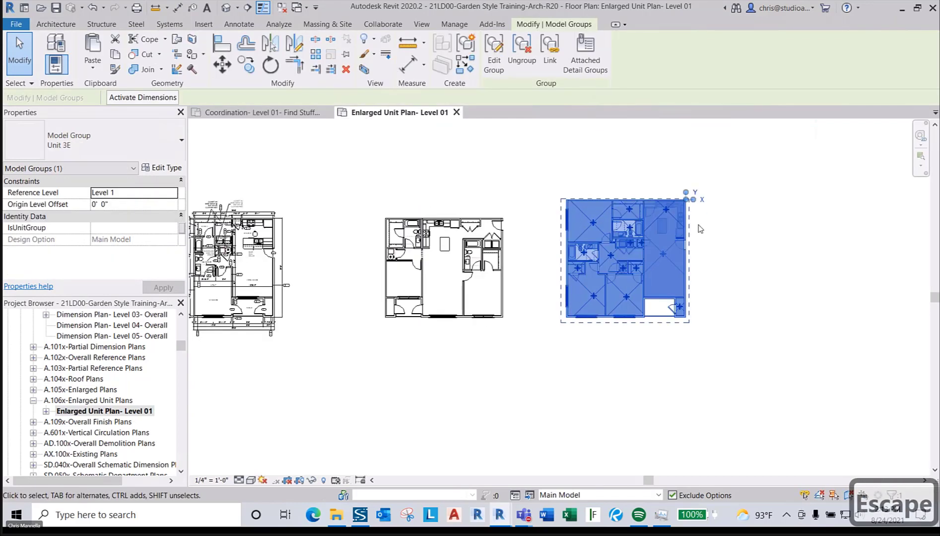
left_click(585, 52)
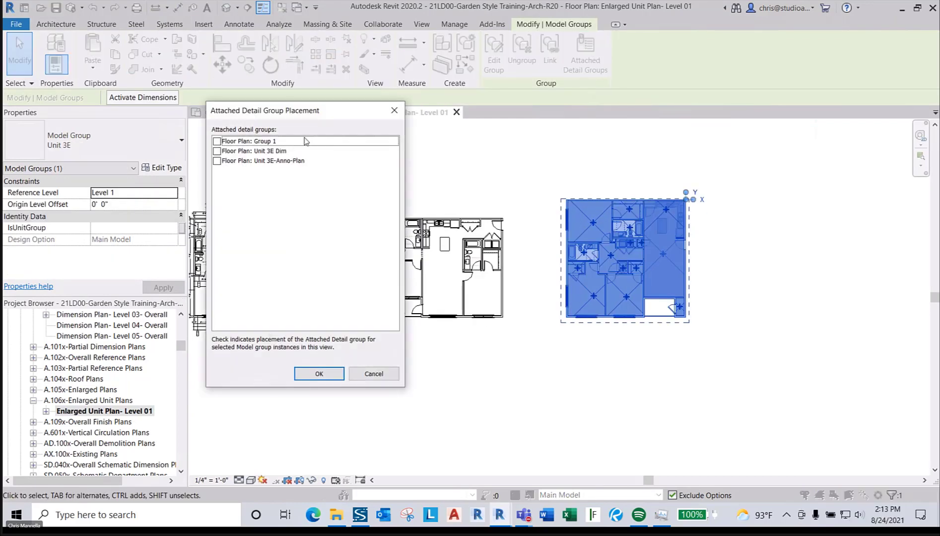
key("Escape")
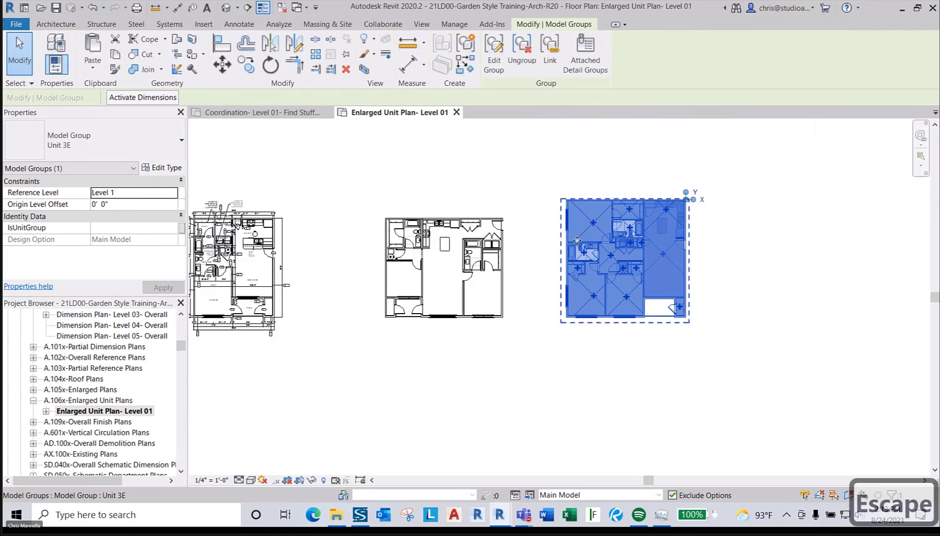
key("Escape")
- Cycle through nested groups like Washer and Dryer, then enter Edit Group on Unit 3E
key("Tab")
left_click(623, 249)
key("Escape")
key("Tab")
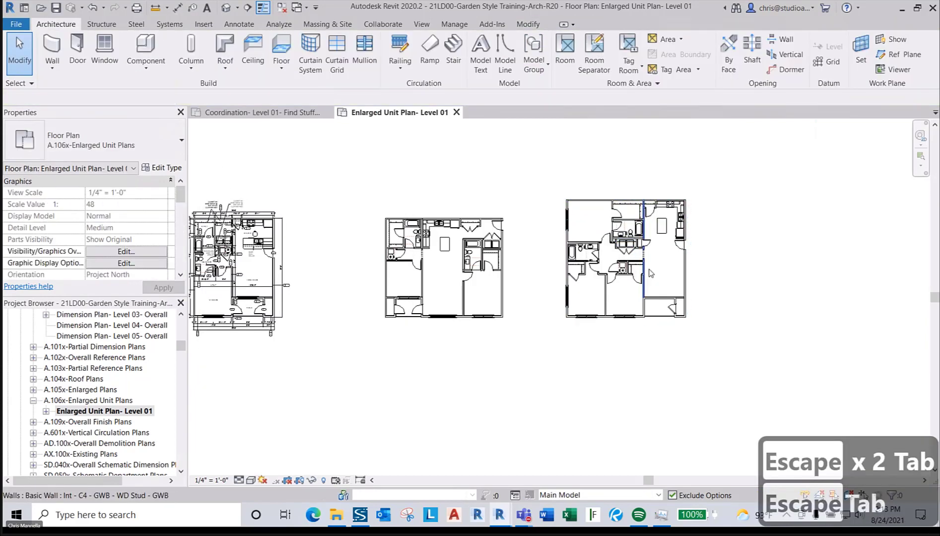
key("Tab")
scroll(628, 277, "up", 2)
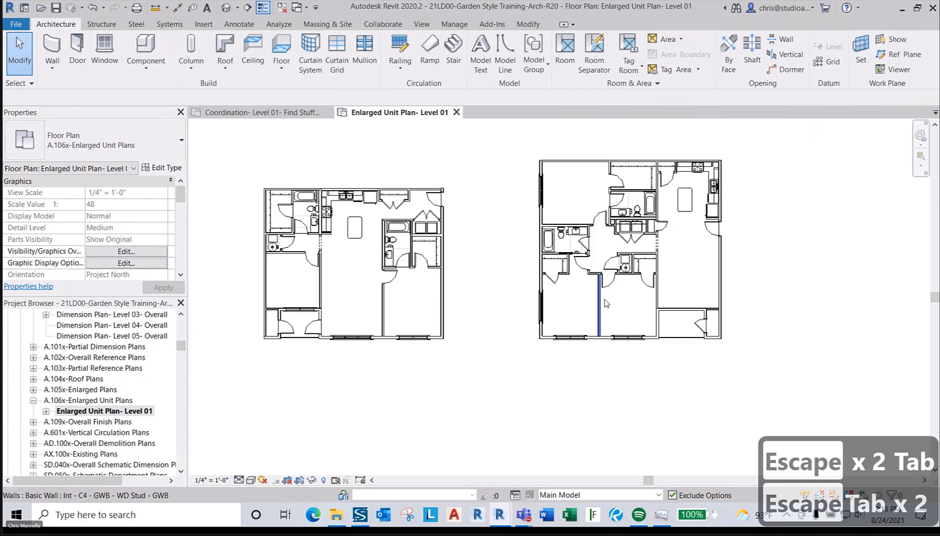
left_click(602, 298)
key("Escape")
double_click(661, 224)
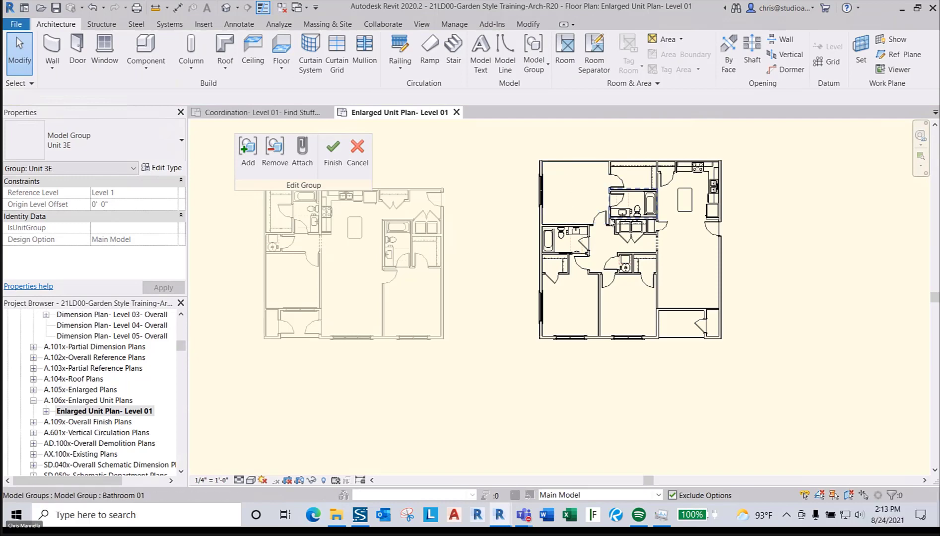
left_click(357, 148)
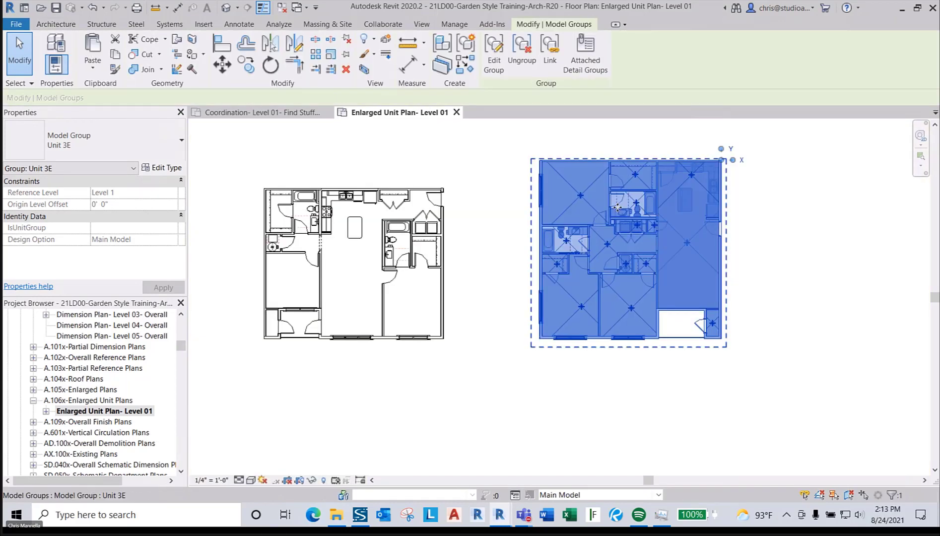
scroll(735, 234, "down", 5)
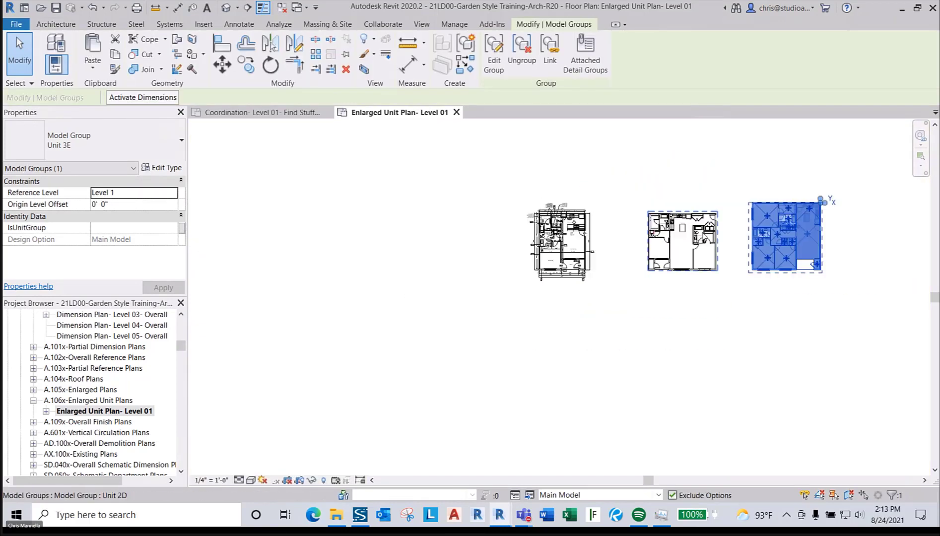
key("Escape")
key("Escape")
left_click(702, 236)
scroll(703, 236, "up", 2)
key("Escape")
key("Escape")
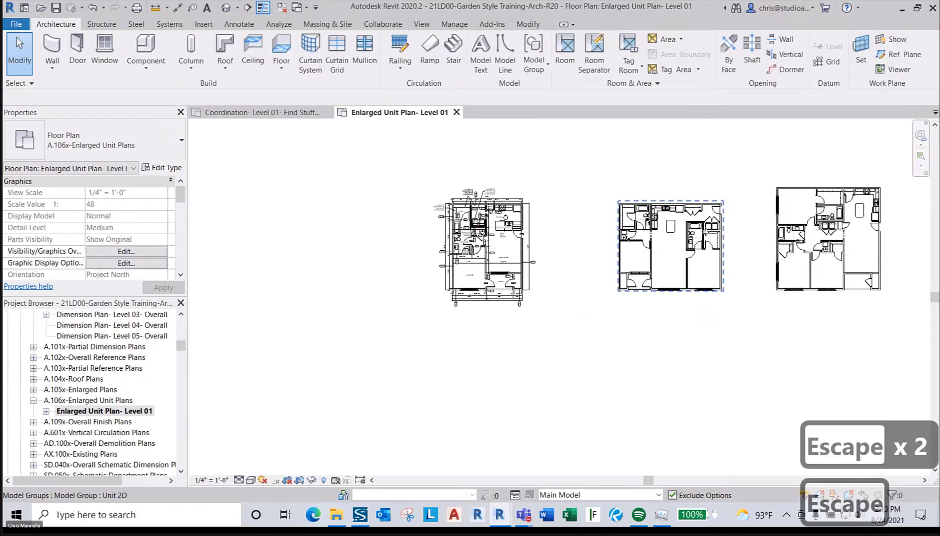
key("Tab")
left_click(738, 271)
scroll(751, 218, "up", 2)
left_click(662, 240)
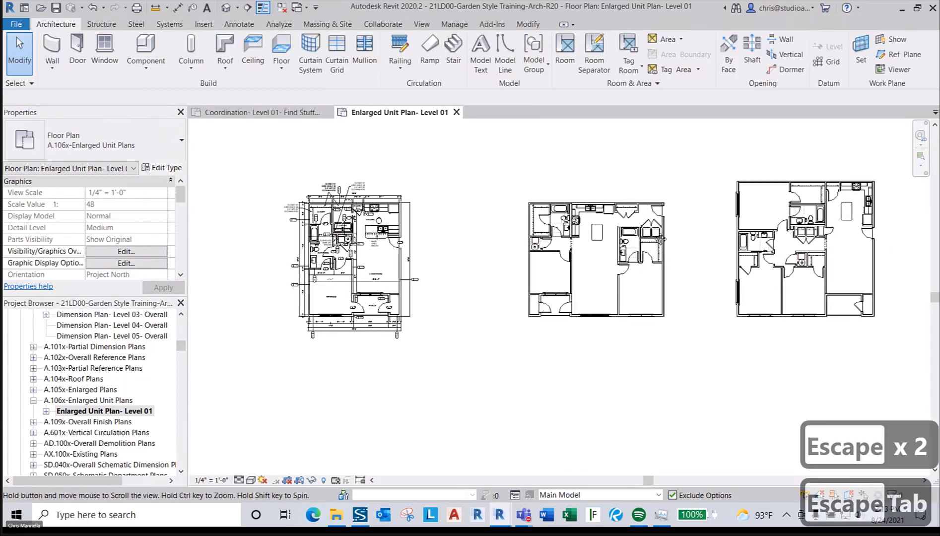
middle_click_drag(661, 240, 601, 243)
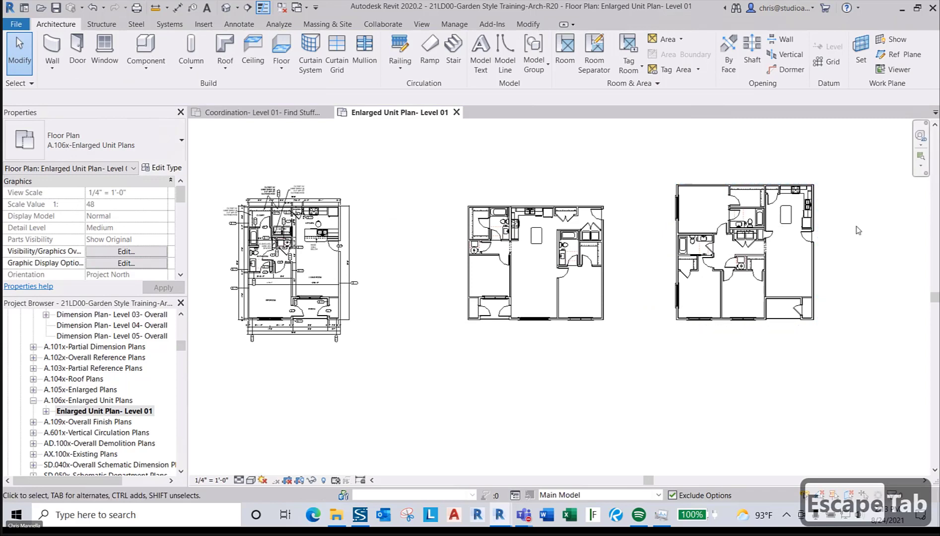
middle_click_drag(858, 229, 773, 236)
scroll(734, 233, "up", 2)
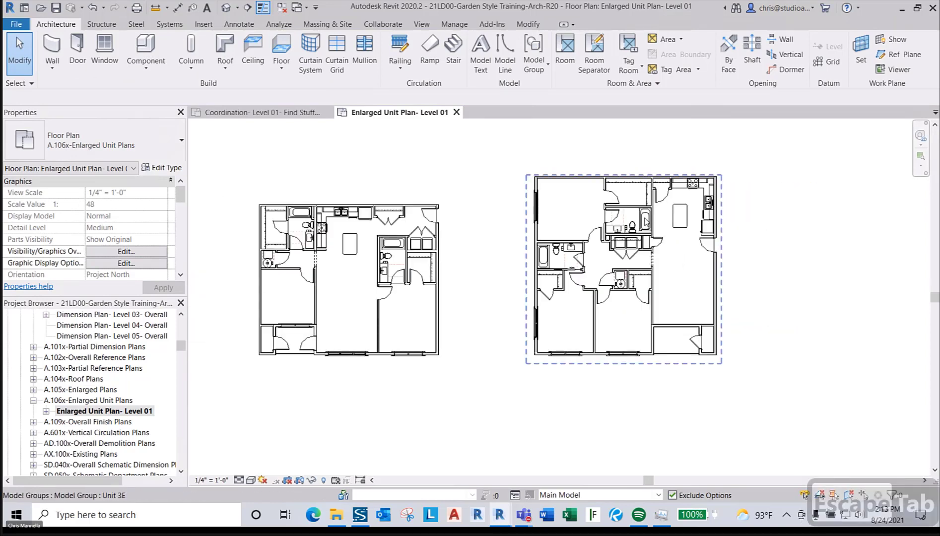
left_click(714, 226)
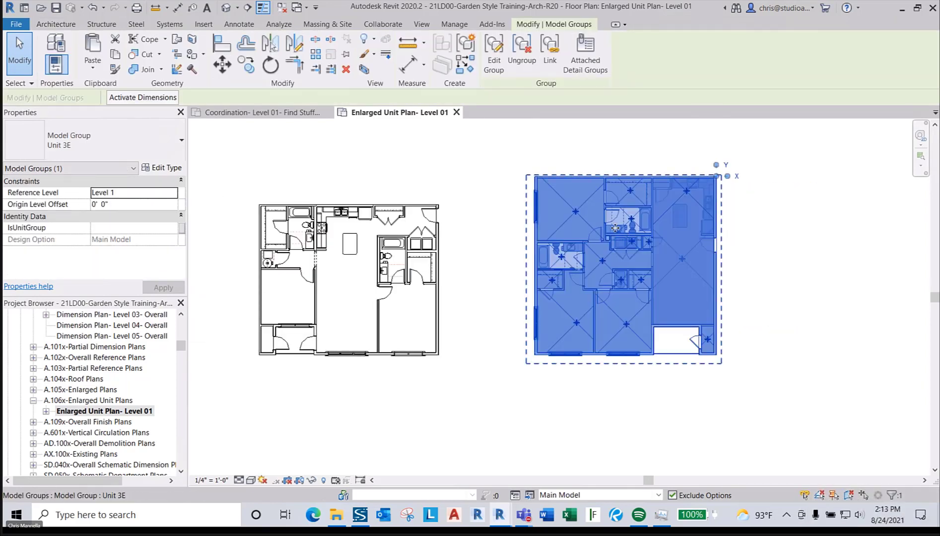
double_click(615, 228)
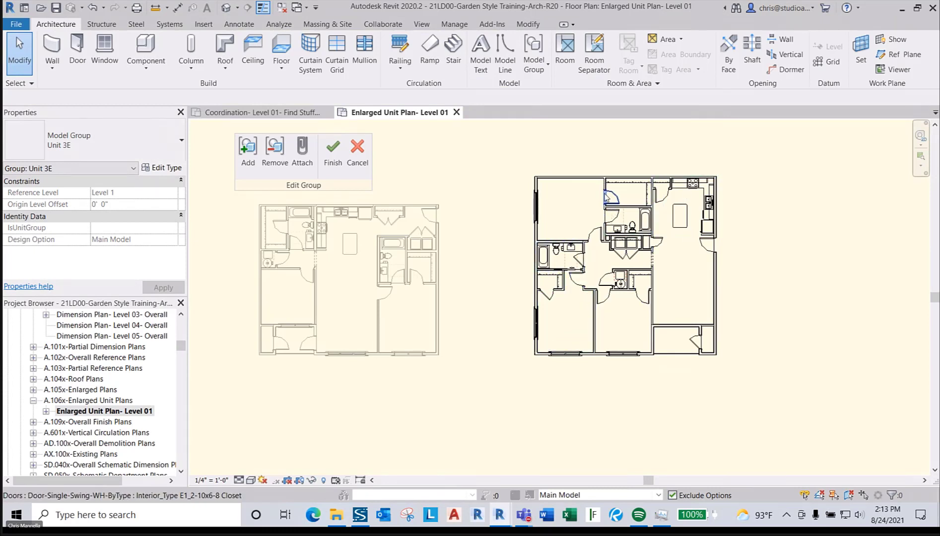
left_click(362, 156)
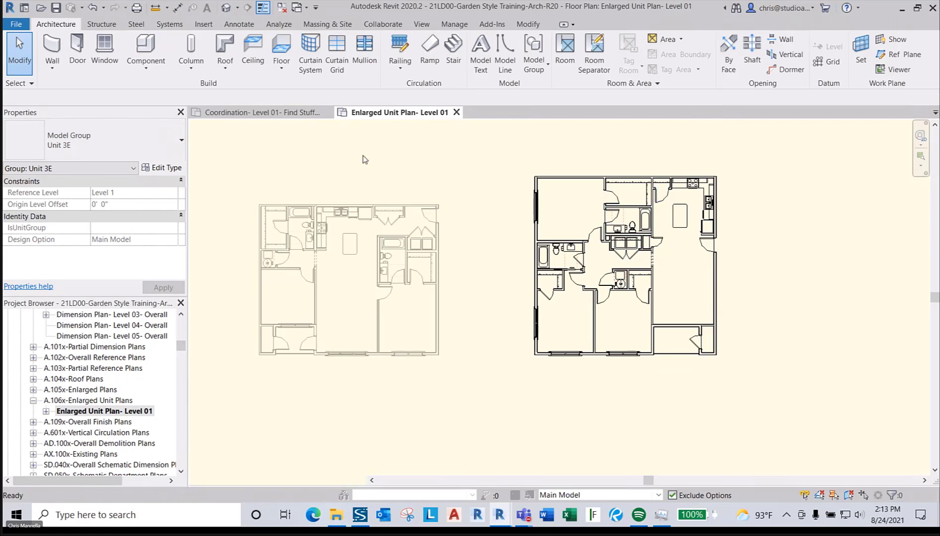
left_click(799, 233)
scroll(818, 268, "down", 3)
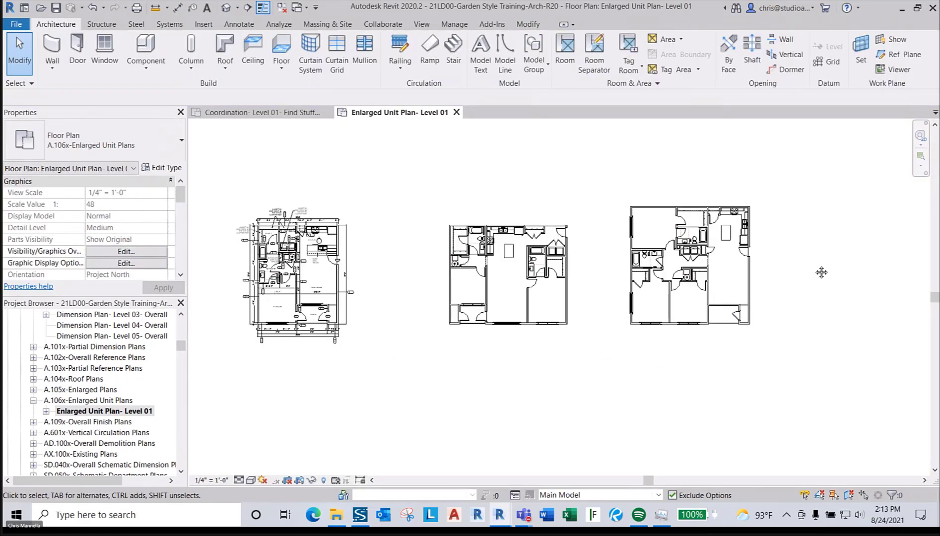
- Recenter the enlarged plan on the units and briefly select the Unit 2D group
scroll(864, 261, "up", 1)
middle_click_drag(865, 255, 888, 251)
middle_click_drag(607, 267, 702, 270)
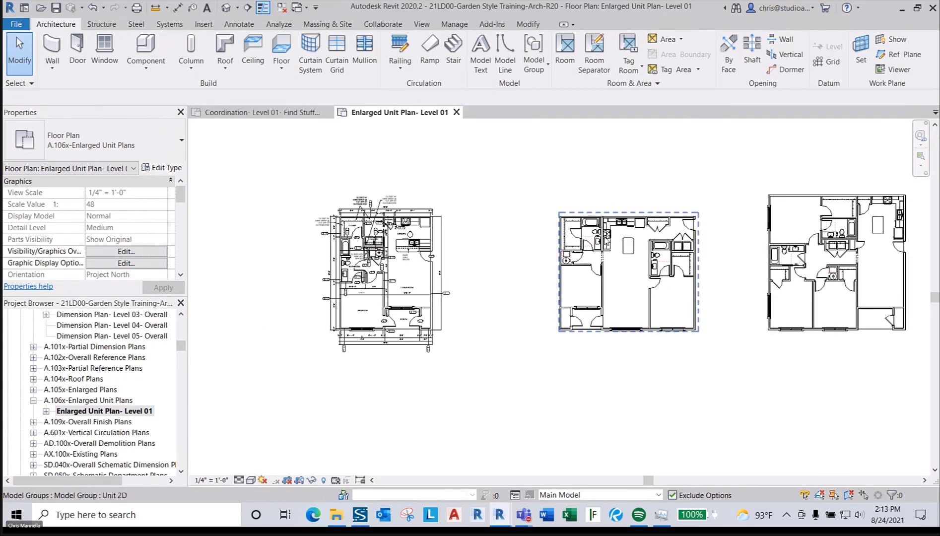
left_click(605, 239)
scroll(624, 191, "down", 1)
middle_click_drag(625, 191, 705, 233)
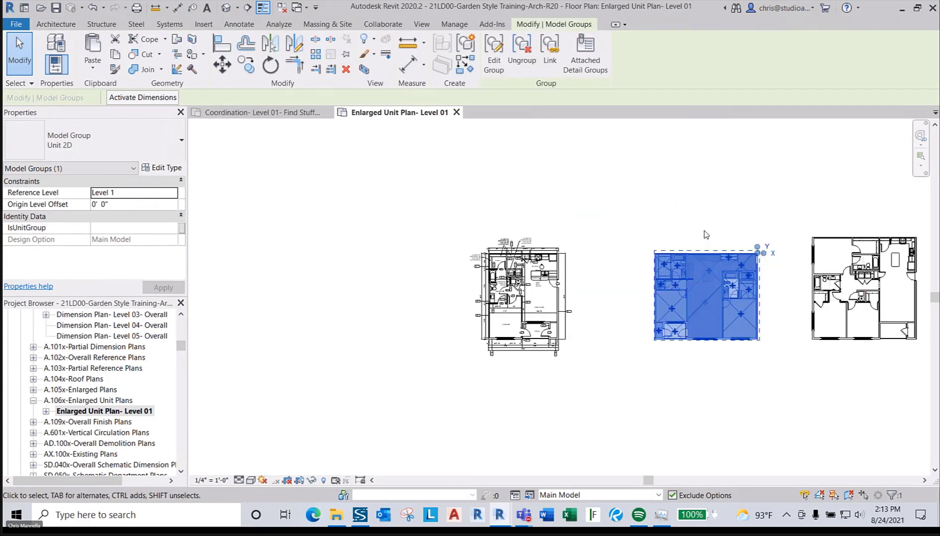
key("Escape")
scroll(705, 233, "down", 1)
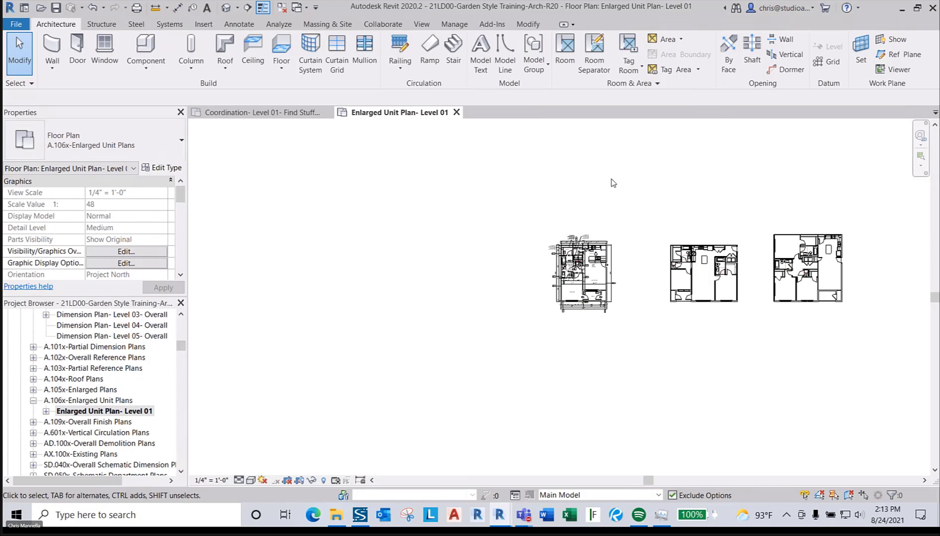
- Switch to the Coordination- Level 01 plan view
scroll(576, 276, "up", 2)
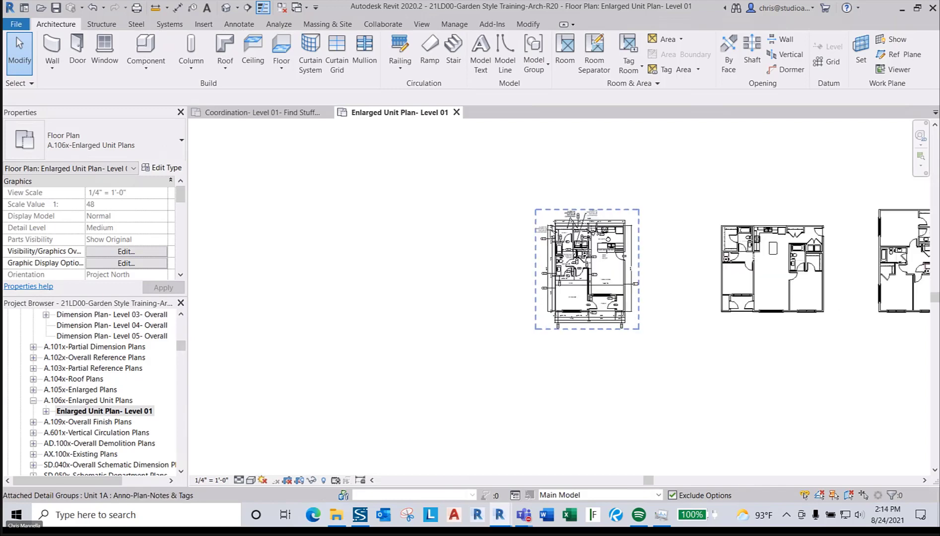
scroll(619, 240, "up", 2)
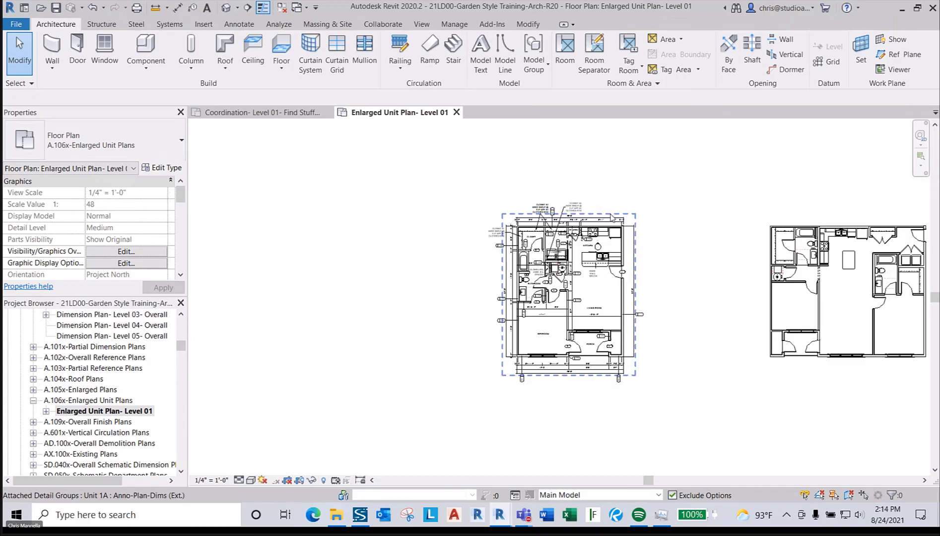
scroll(702, 253, "down", 6)
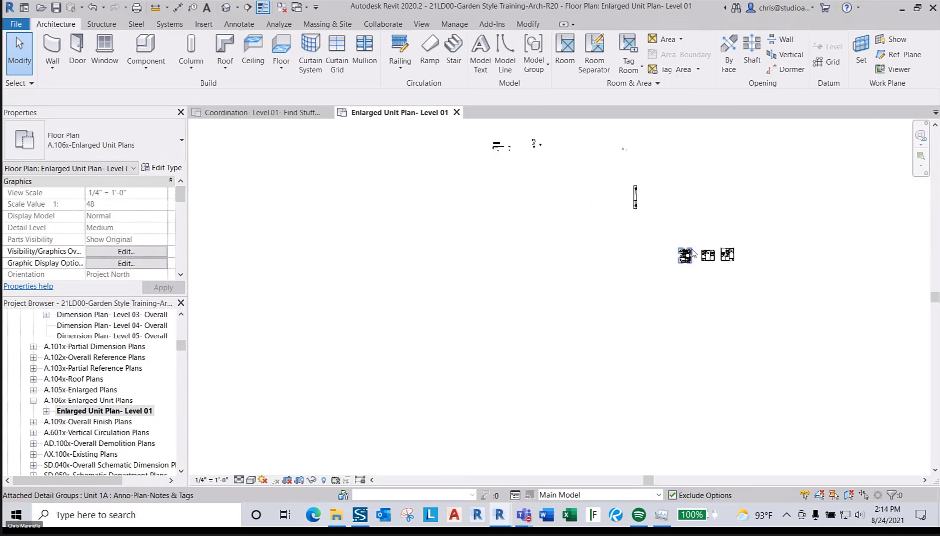
left_click(289, 112)
scroll(672, 327, "down", 2)
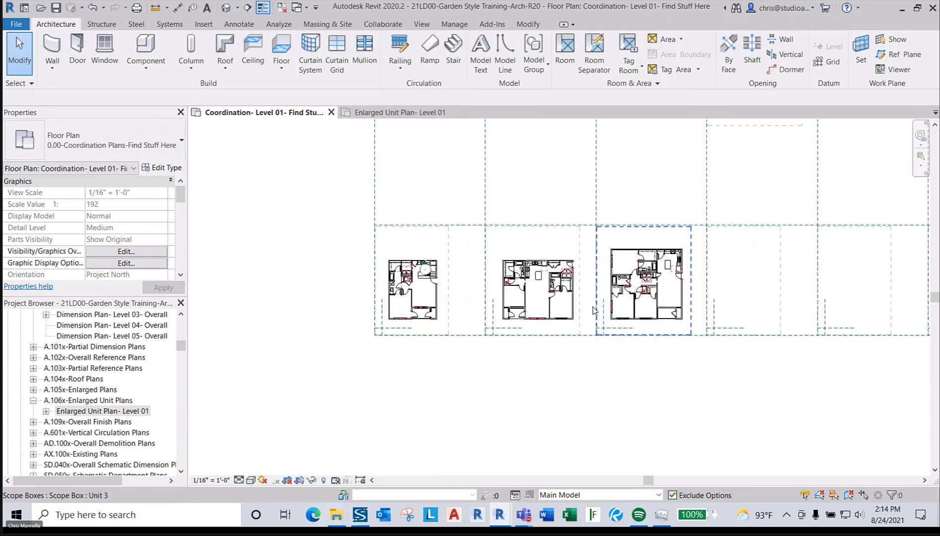
- Zoom out and check the Building Type A, B, C and Clubhouse scope box names
scroll(670, 320, "down", 4)
scroll(523, 325, "down", 2)
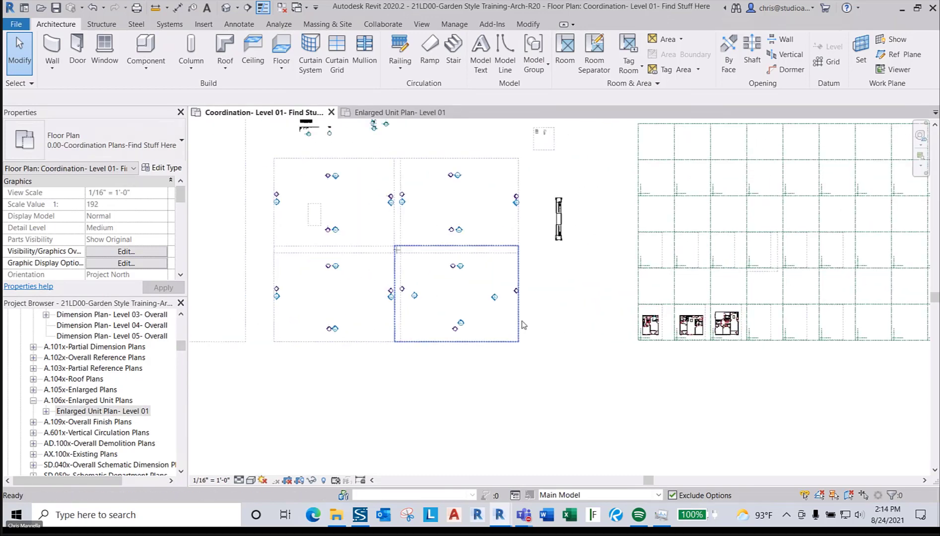
middle_click_drag(545, 317, 566, 328)
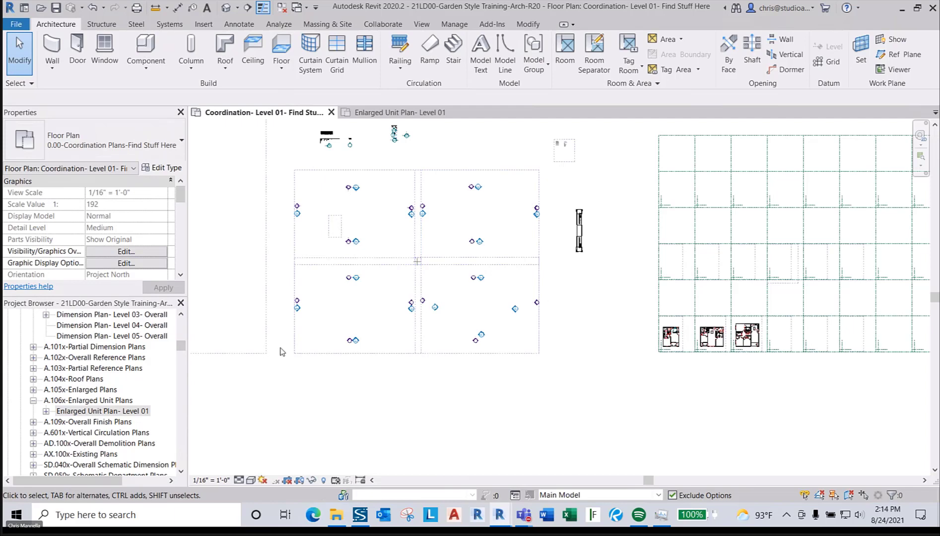
left_click(395, 170)
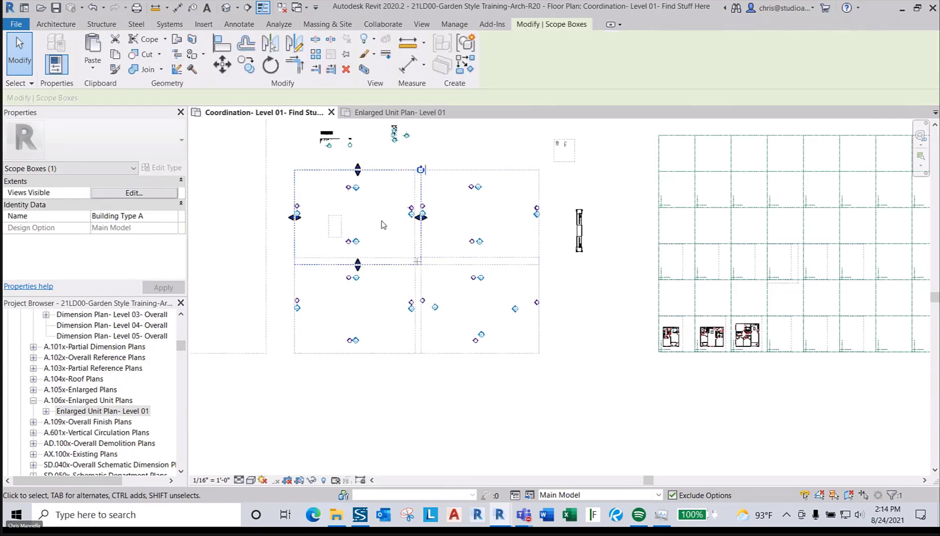
left_click(449, 178)
left_click(394, 353)
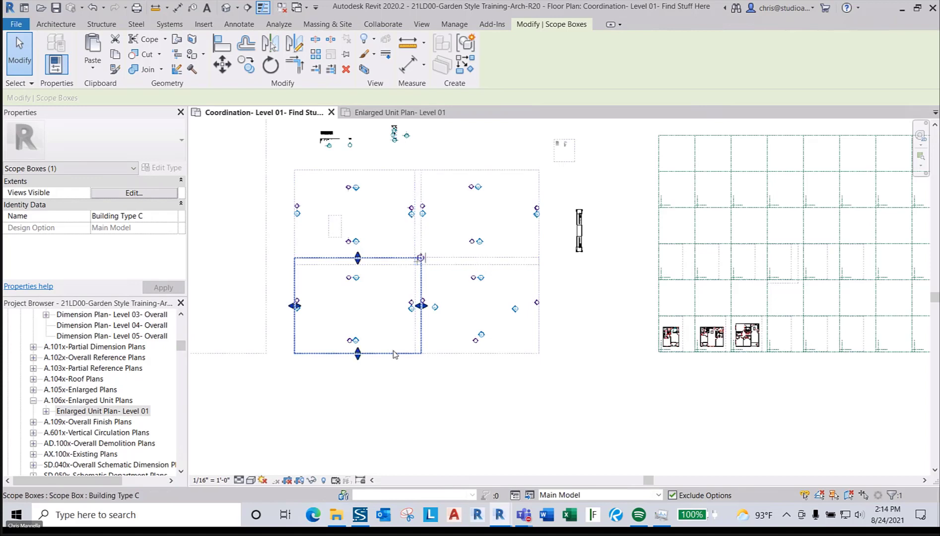
left_click(467, 353)
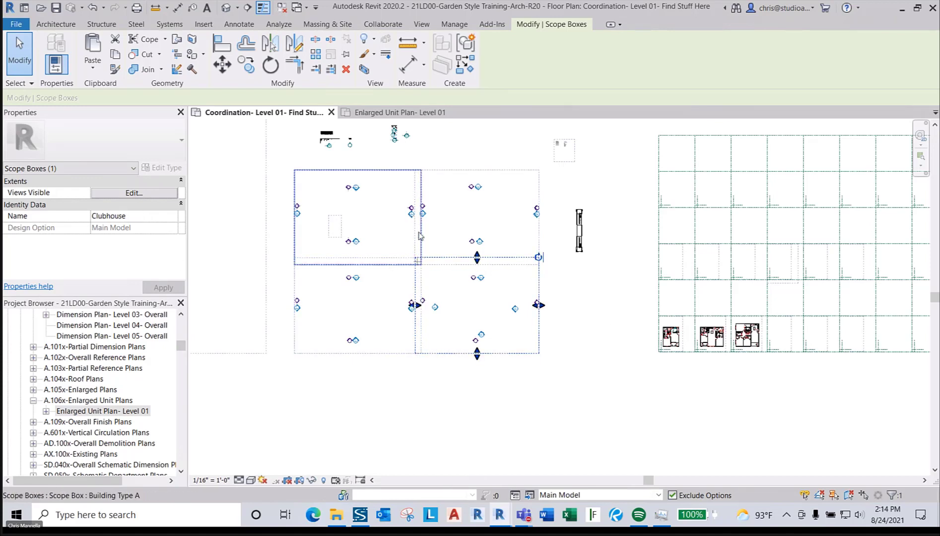
- Select the Building Type B scope box and start moving it with MV
left_click(455, 179)
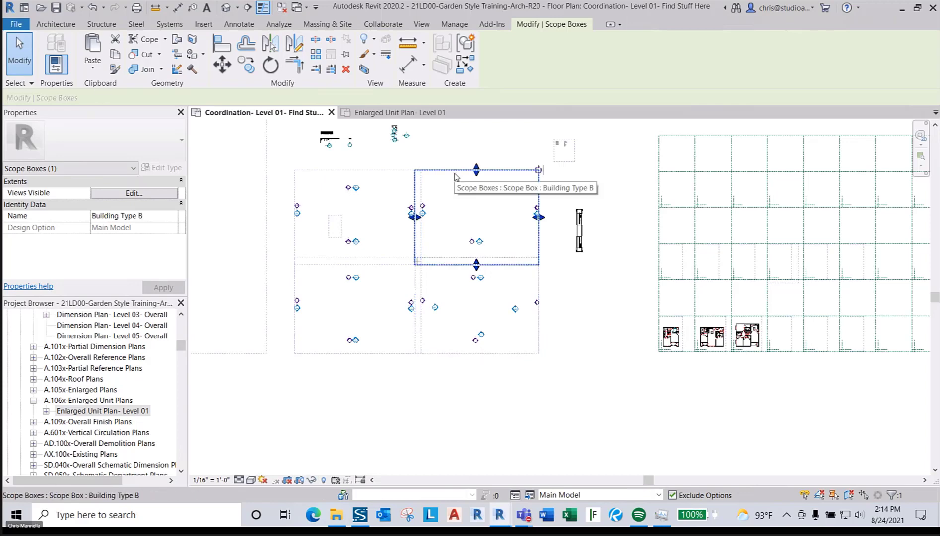
key("m")
key("v")
left_click(457, 184)
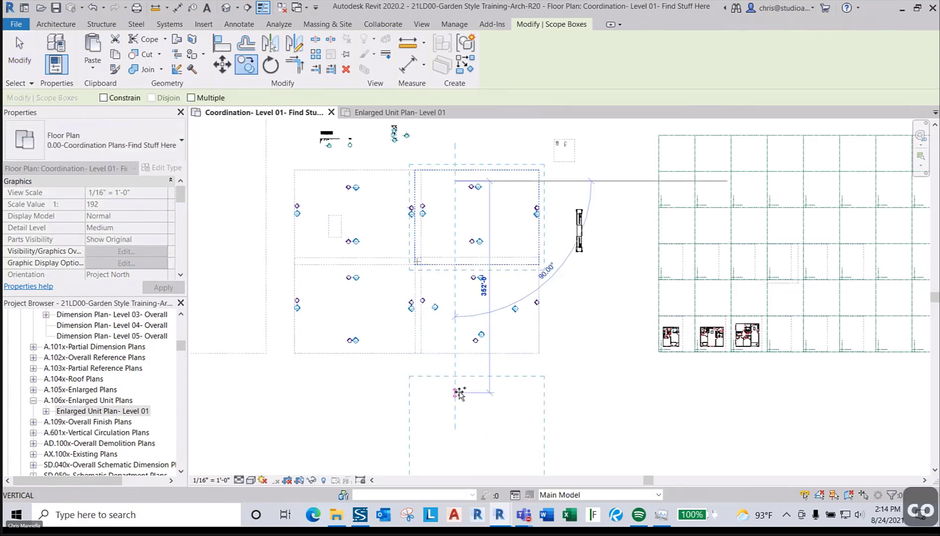
- Drop the scope box below the plan, check its name, and delete it
left_click(456, 396)
key("Escape")
key("Escape")
key("Escape")
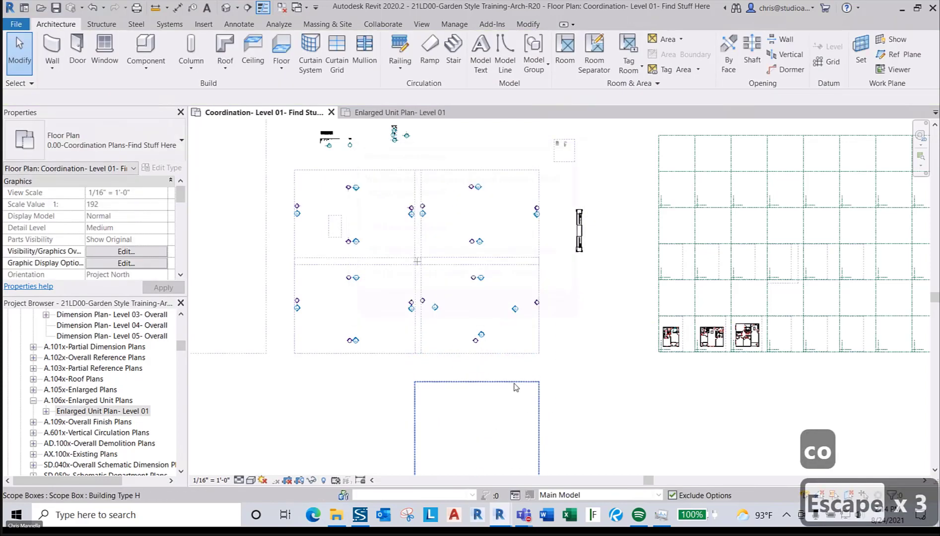
left_click(516, 383)
left_click(148, 217)
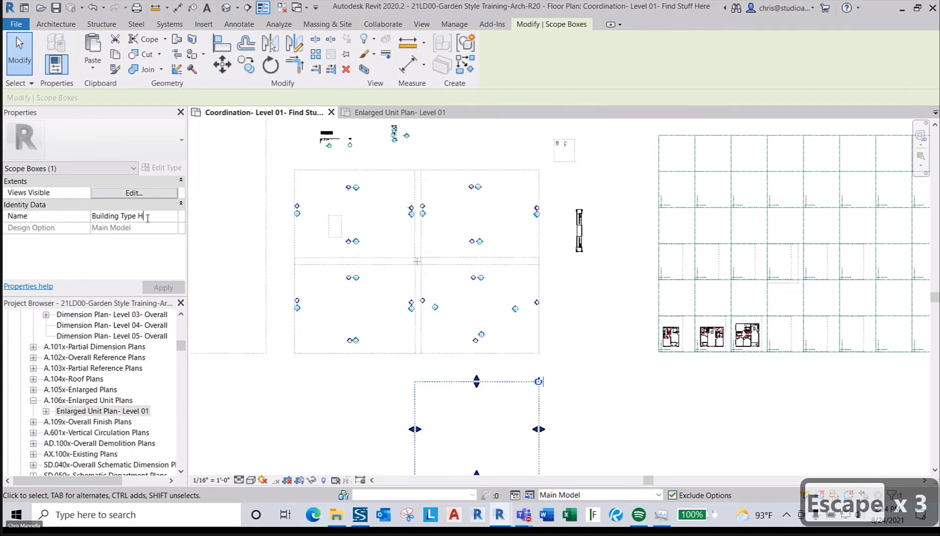
type("B")
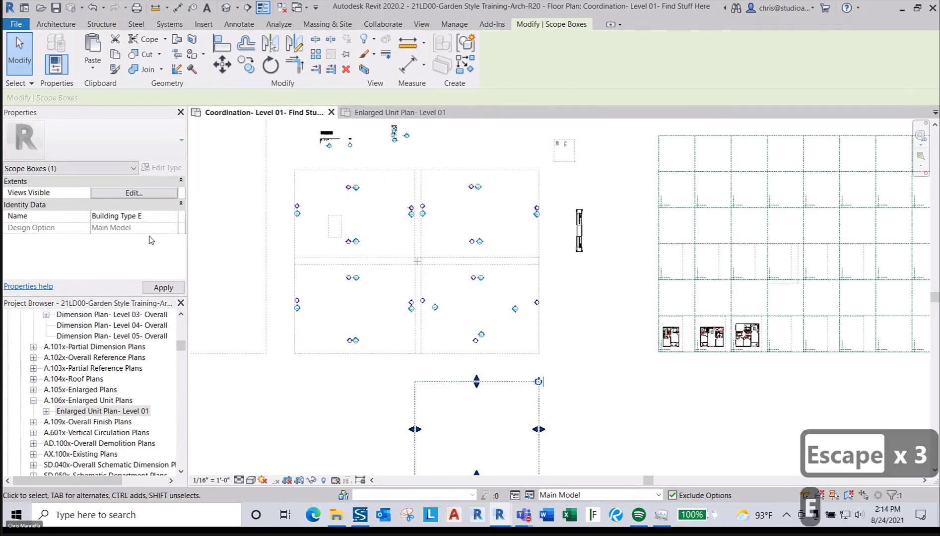
key("Escape")
key("Escape")
left_click(539, 400)
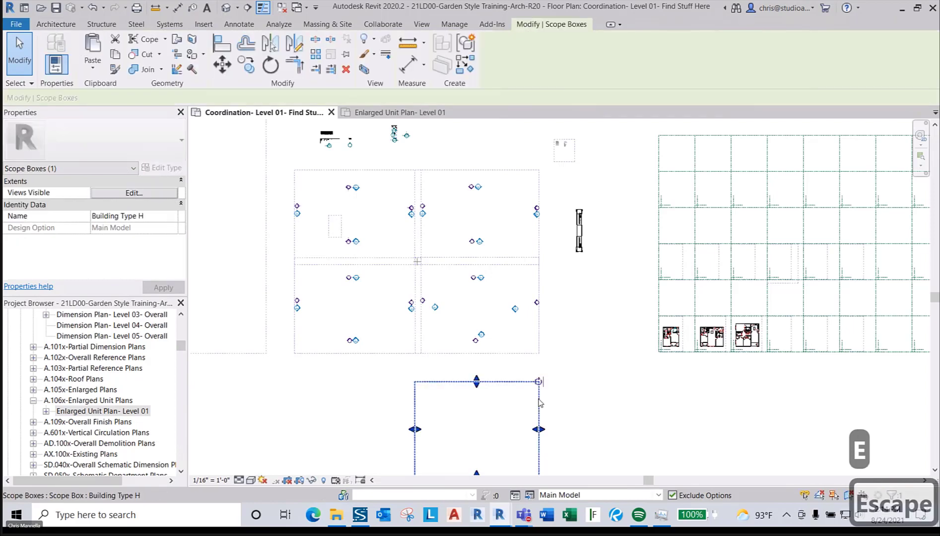
key("Delete")
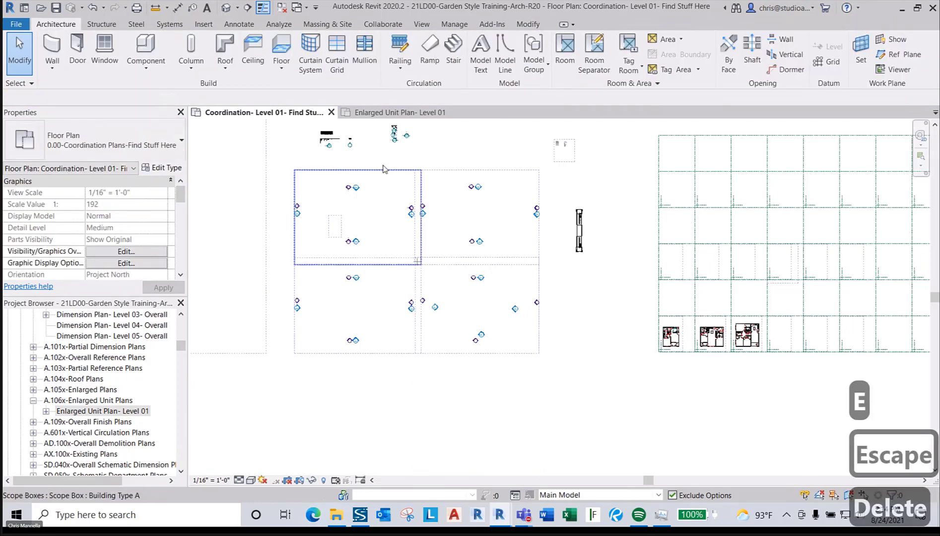
- Frame the view around the Ext-Breezeway group and select it
scroll(335, 225, "up", 3)
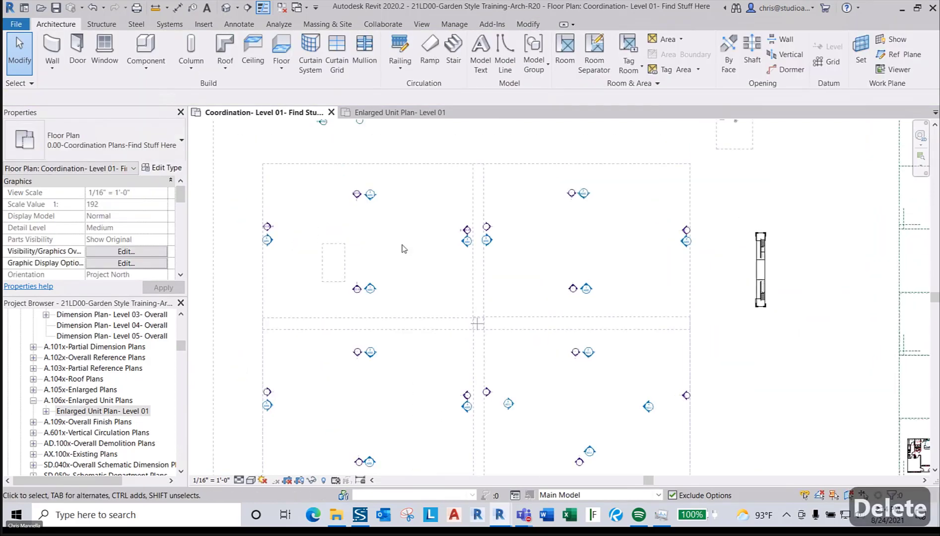
left_click(761, 264)
middle_click_drag(787, 292, 668, 255)
scroll(668, 255, "down", 1)
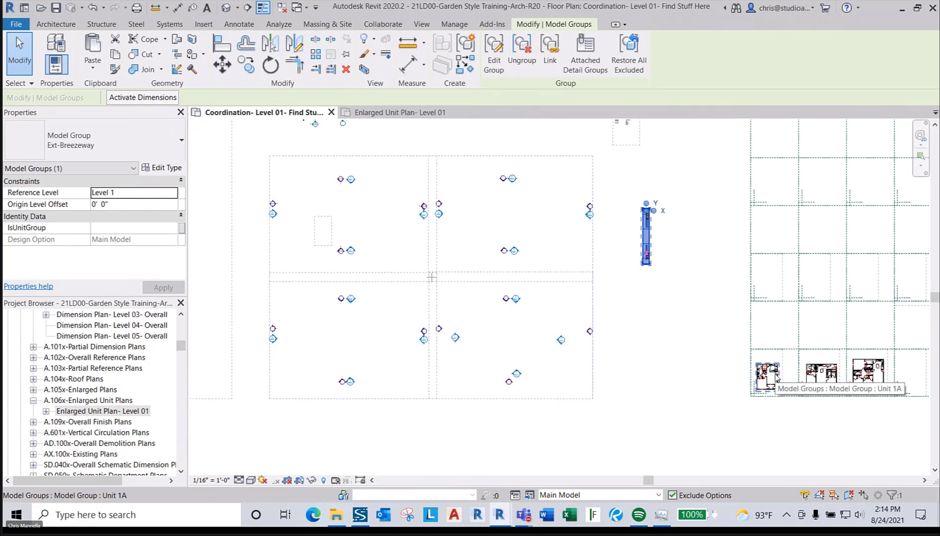
left_click(717, 313)
left_click(646, 236)
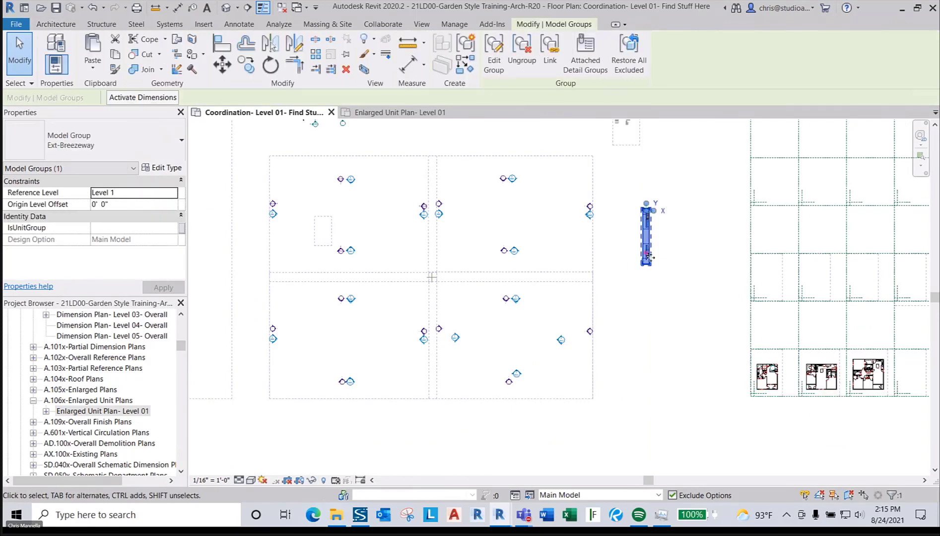
scroll(660, 291, "up", 2)
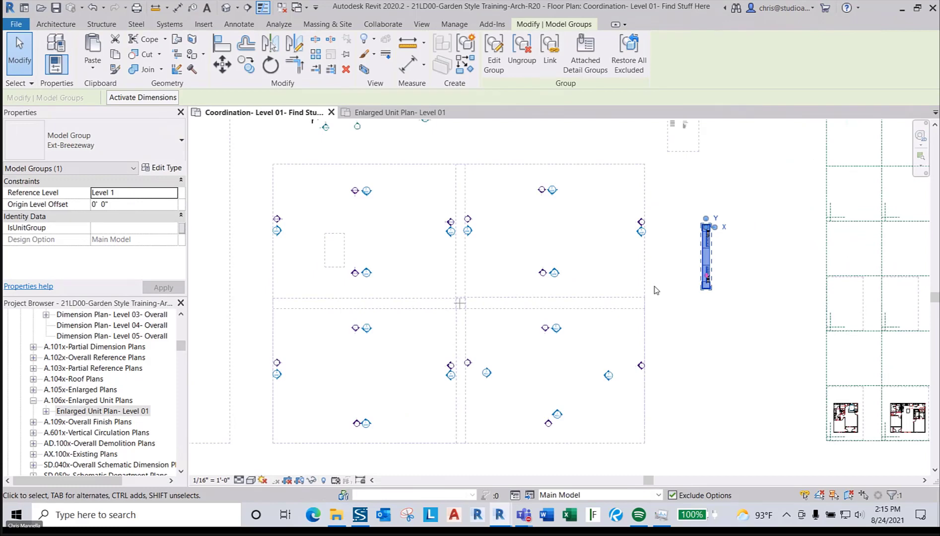
- Move the Ext-Breezeway group about 404' from its wall endpoint into the stair scope box
scroll(709, 251, "up", 4)
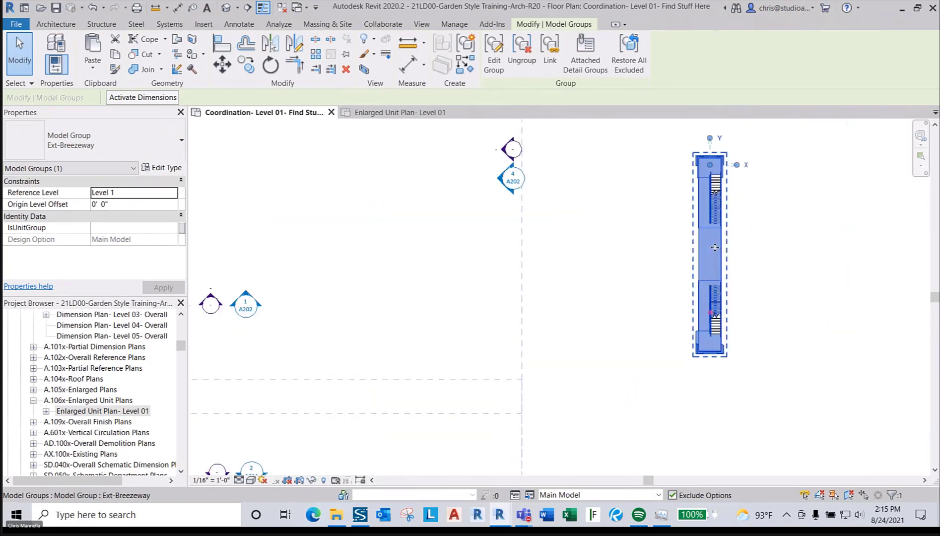
scroll(713, 247, "down", 2)
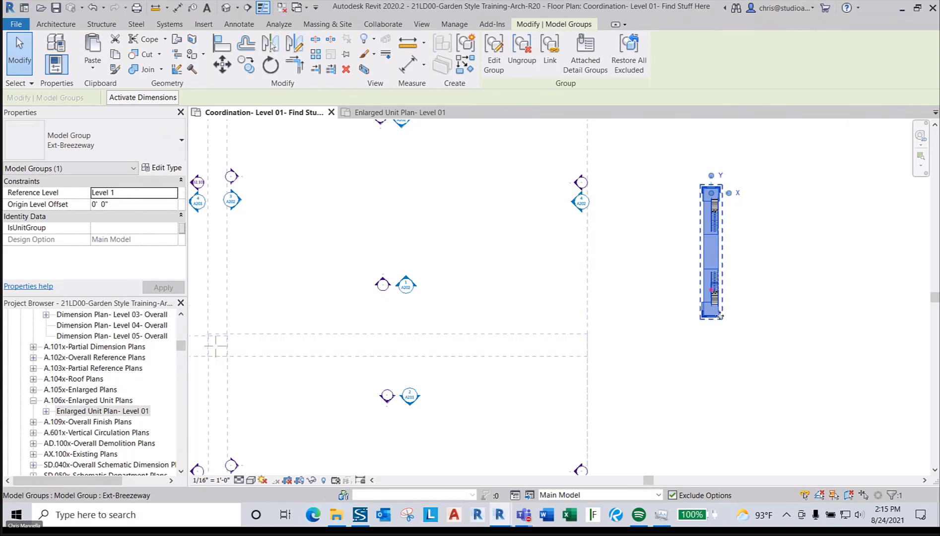
scroll(730, 297, "up", 2)
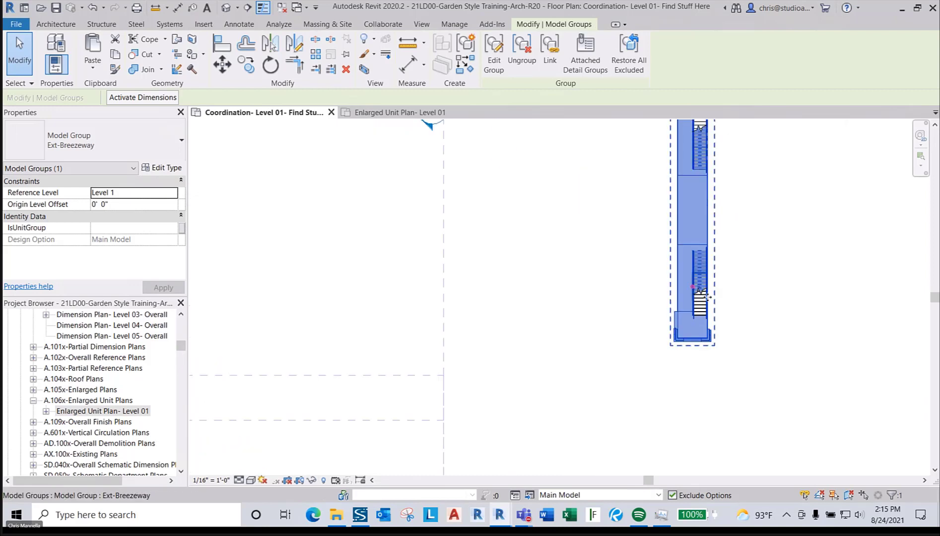
scroll(707, 297, "down", 1)
key("m")
key("v")
left_click(678, 330)
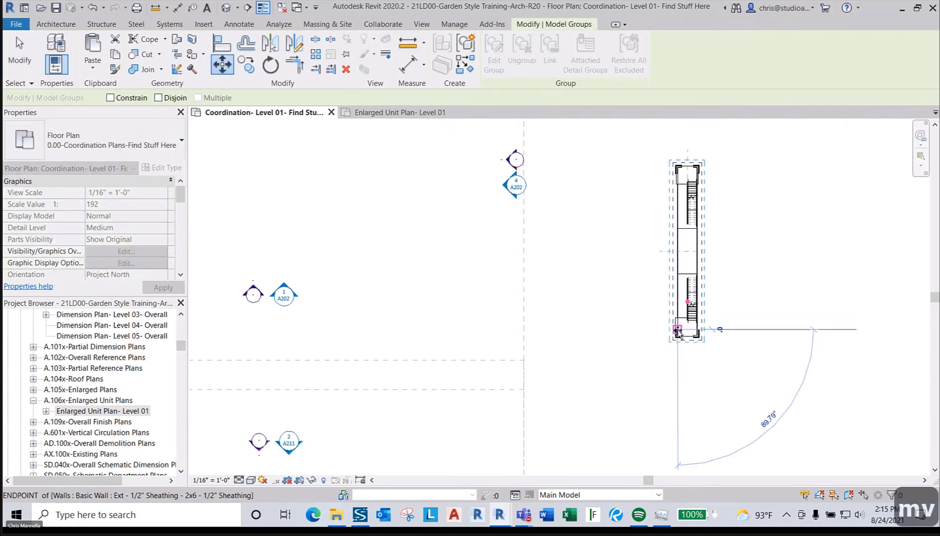
scroll(678, 330, "down", 2)
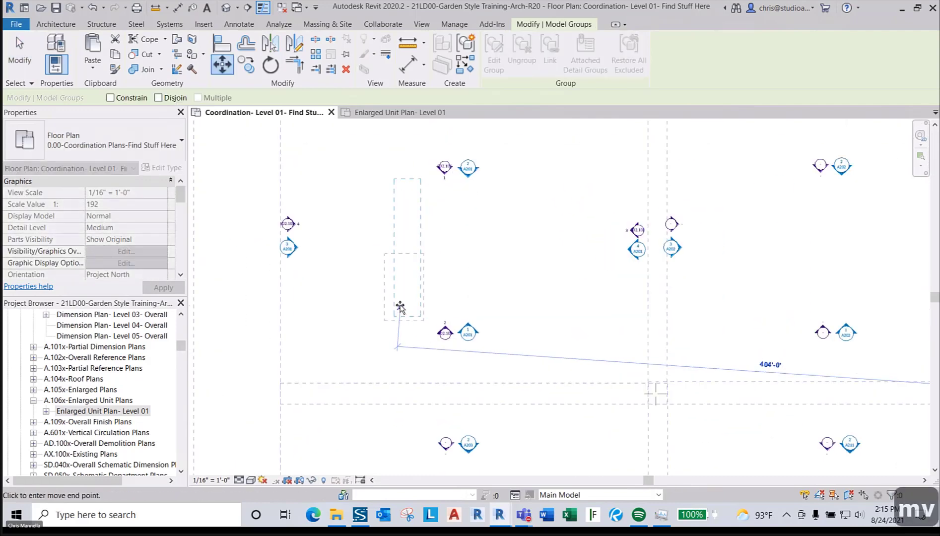
scroll(400, 308, "up", 1)
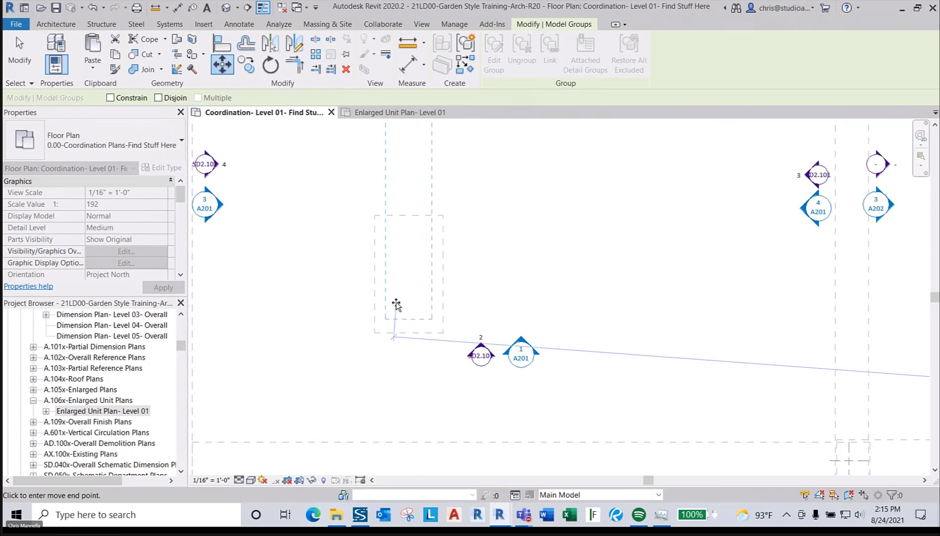
left_click(412, 237)
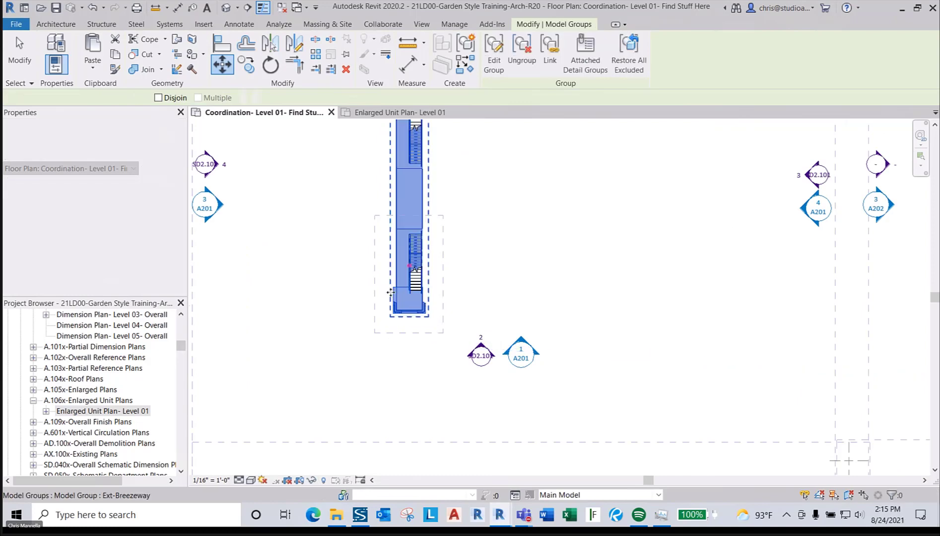
key("Escape")
key("Escape")
- Confirm the surrounding scope box is named Stair Plan, then deselect it
left_click(442, 268)
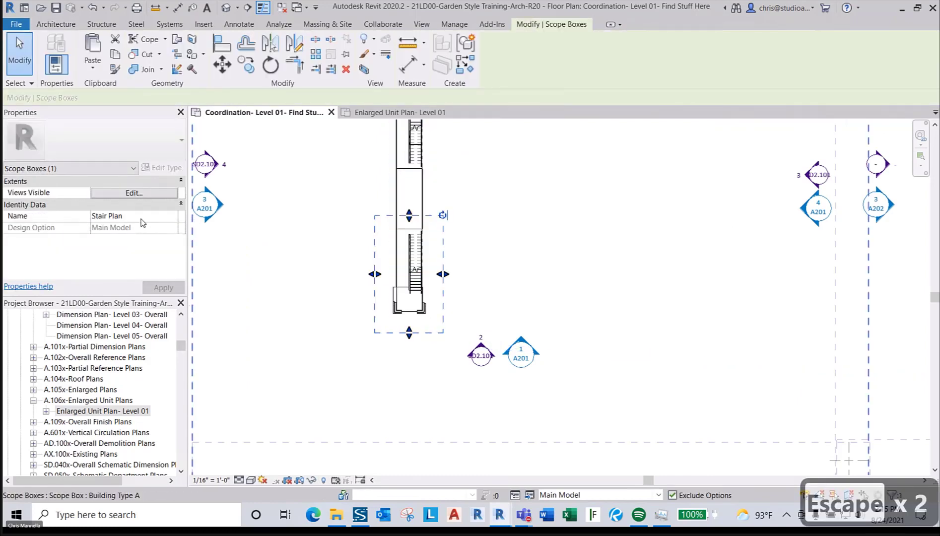
left_click(122, 215)
left_click(113, 258)
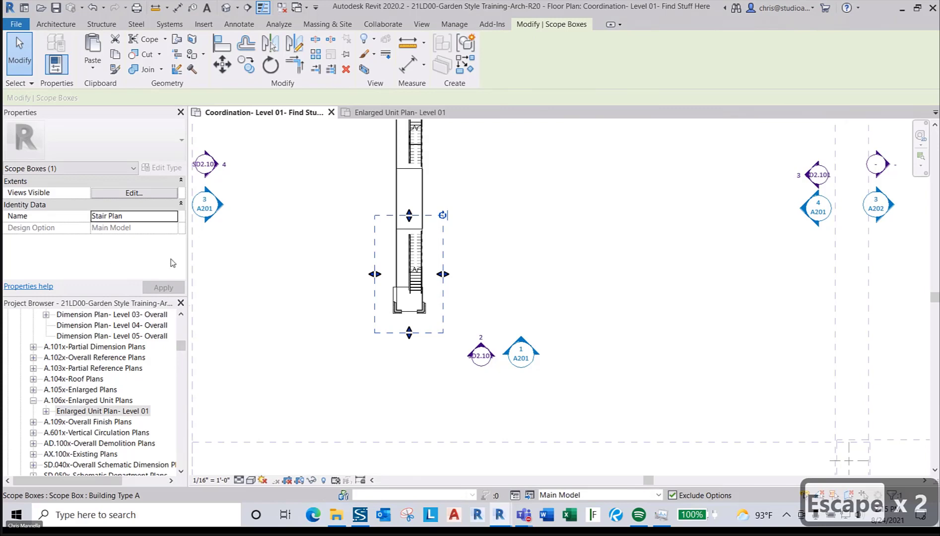
left_click(317, 307)
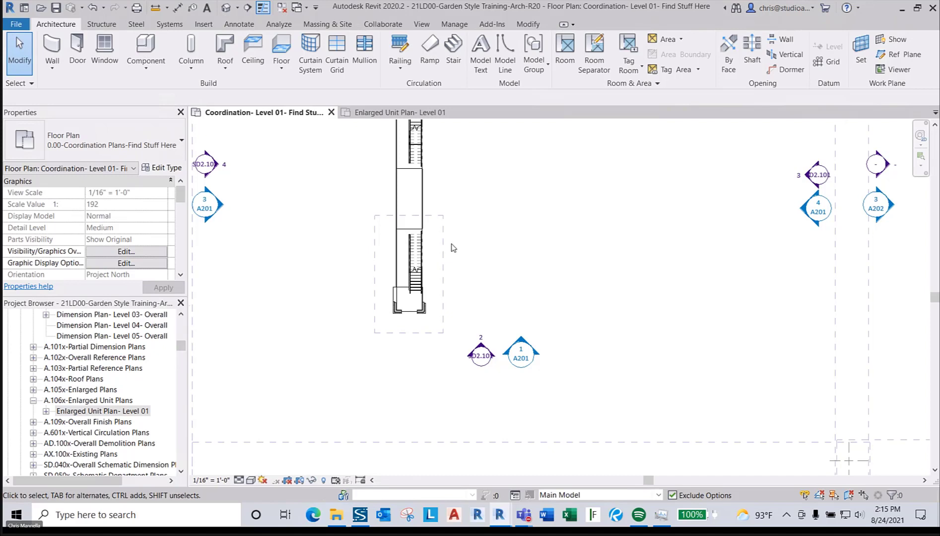
scroll(407, 266, "up", 2)
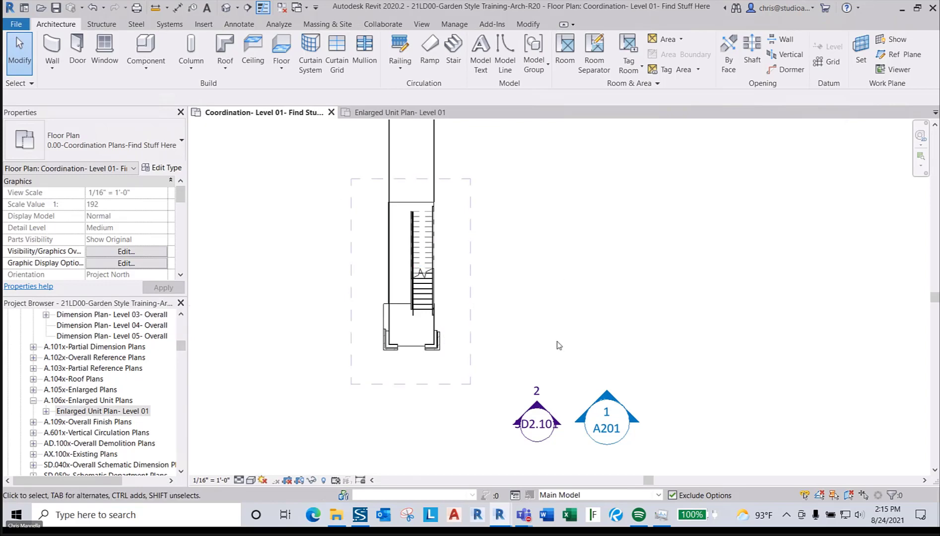
scroll(559, 346, "down", 2)
scroll(546, 320, "down", 1)
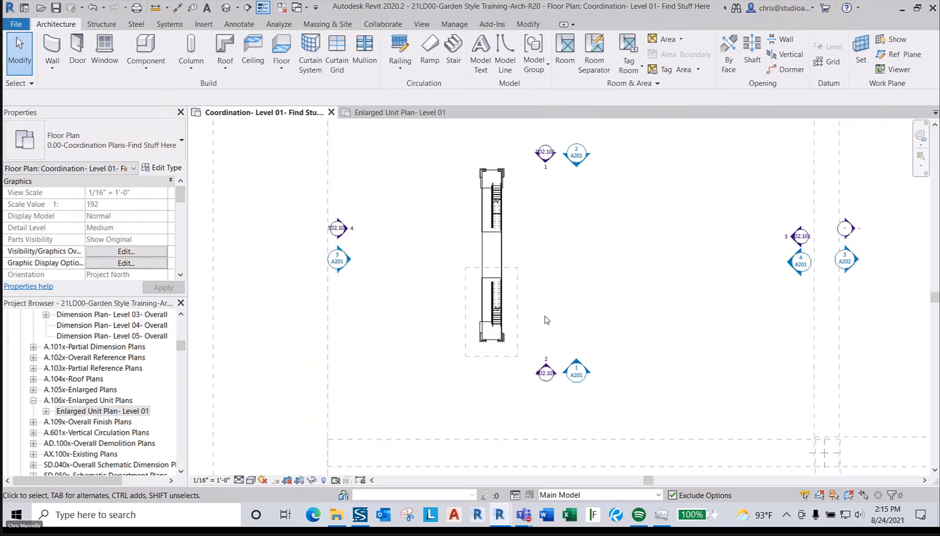
left_click(489, 232)
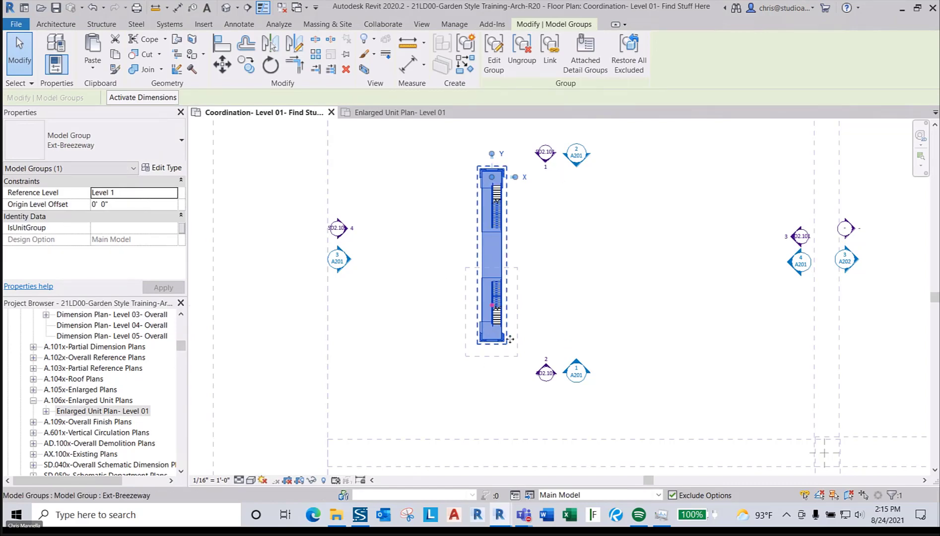
left_click(579, 308)
scroll(361, 334, "down", 2)
scroll(360, 334, "down", 1)
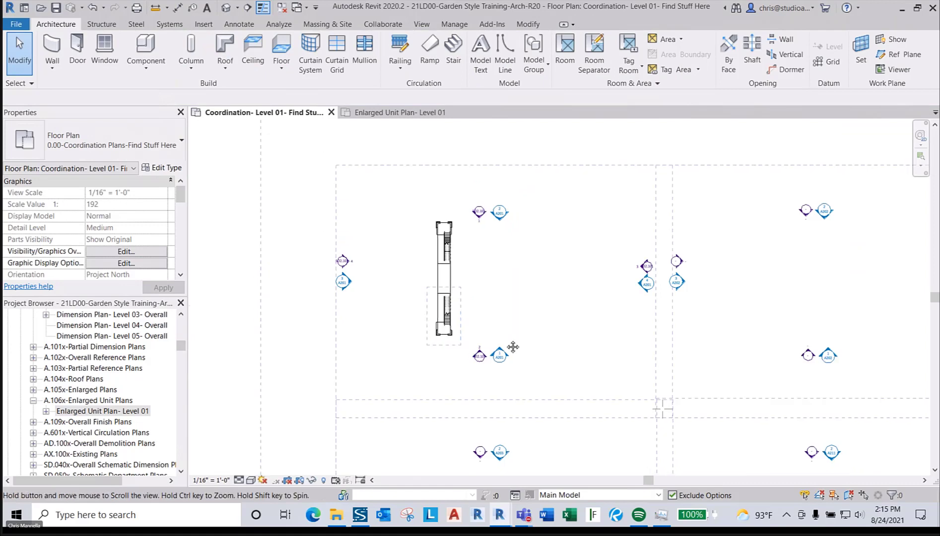
scroll(396, 291, "down", 3)
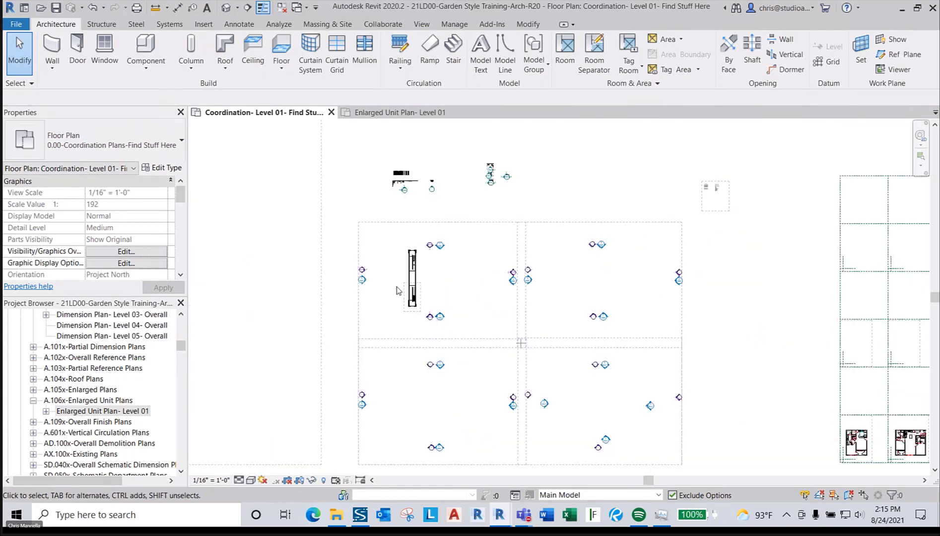
middle_click_drag(718, 404, 664, 359)
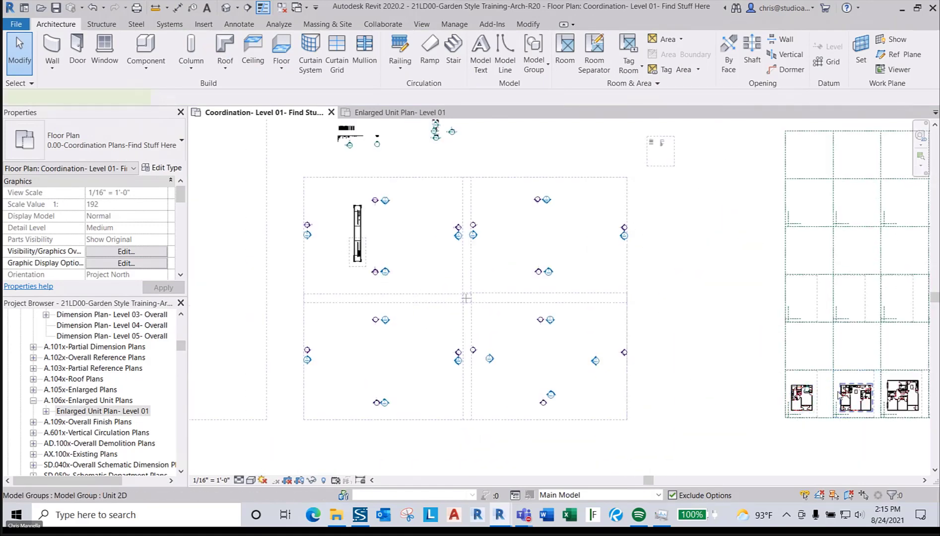
- Start copying the Unit 2D group with CO, using the group origin as the base point
left_click(874, 405)
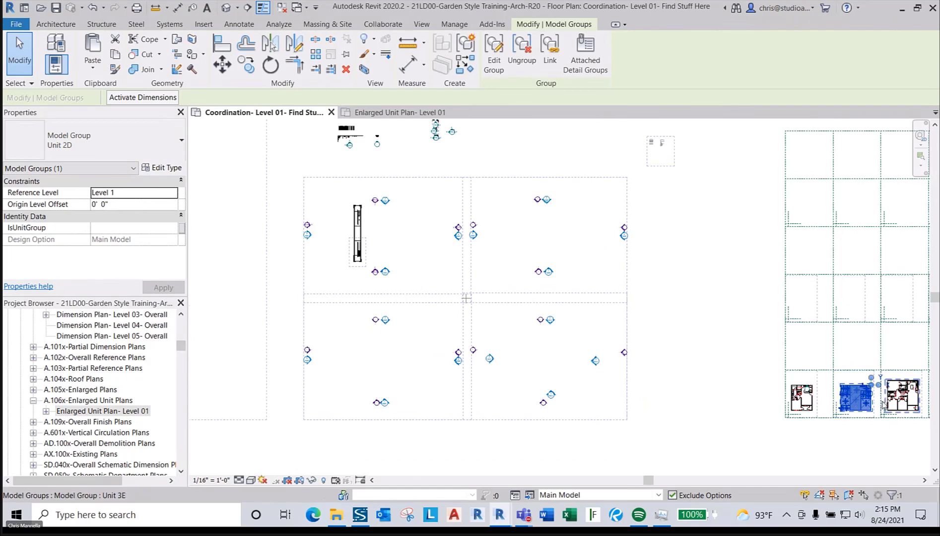
scroll(868, 403, "up", 5)
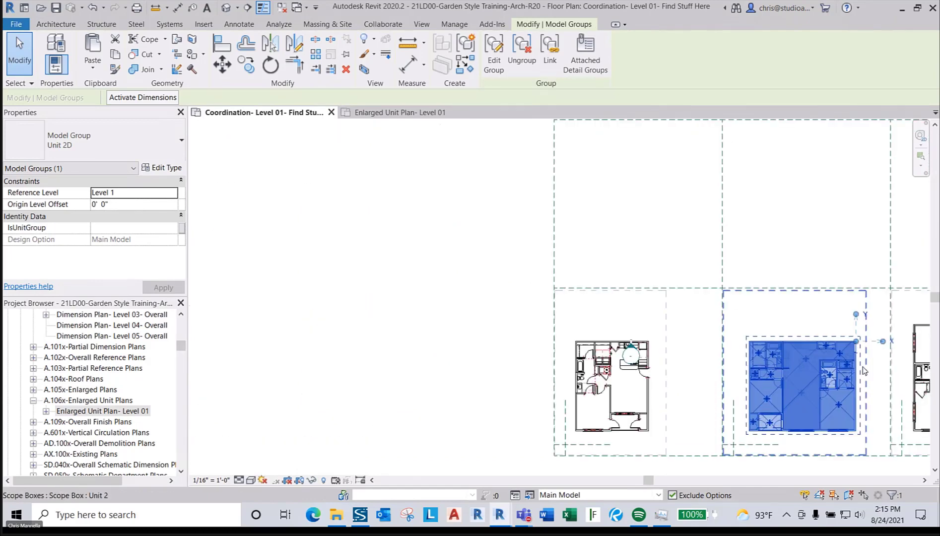
key("c")
key("o")
scroll(863, 348, "up", 4)
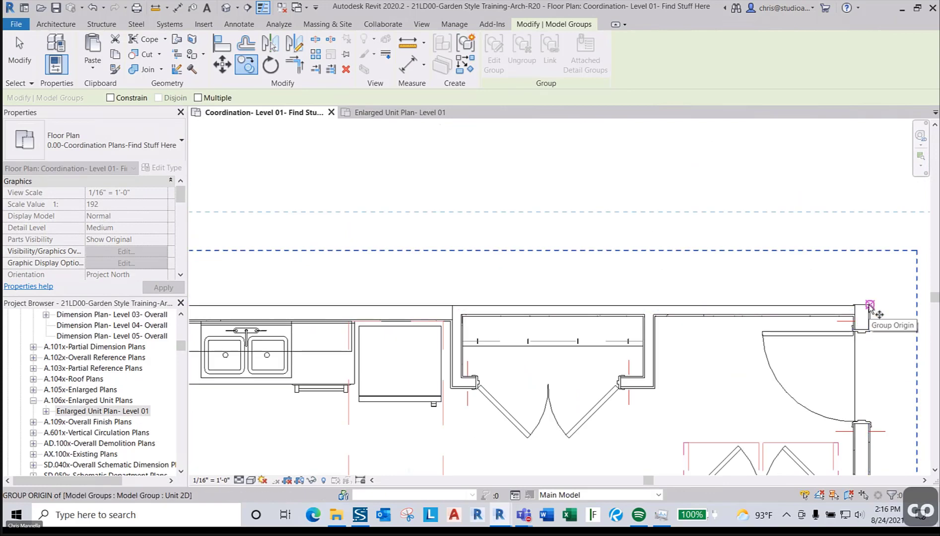
scroll(870, 307, "up", 2)
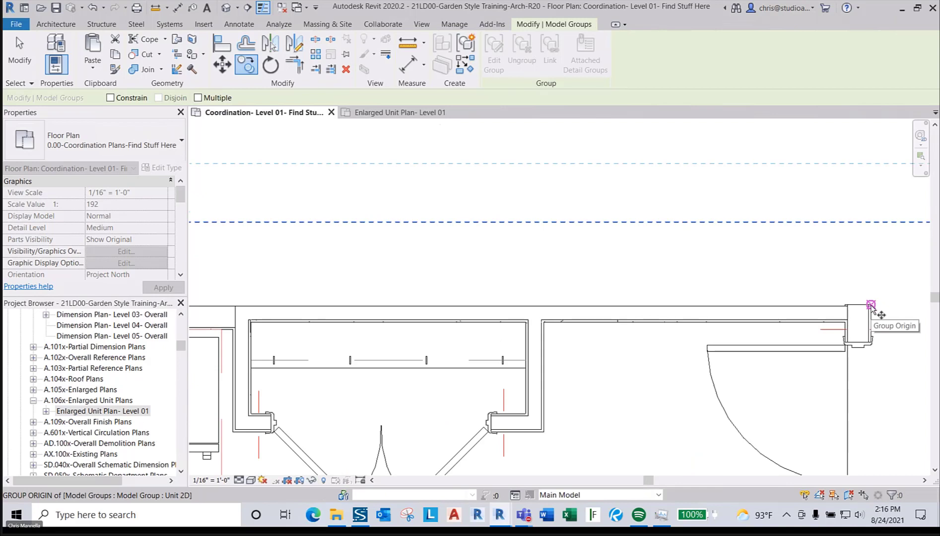
scroll(871, 307, "up", 3)
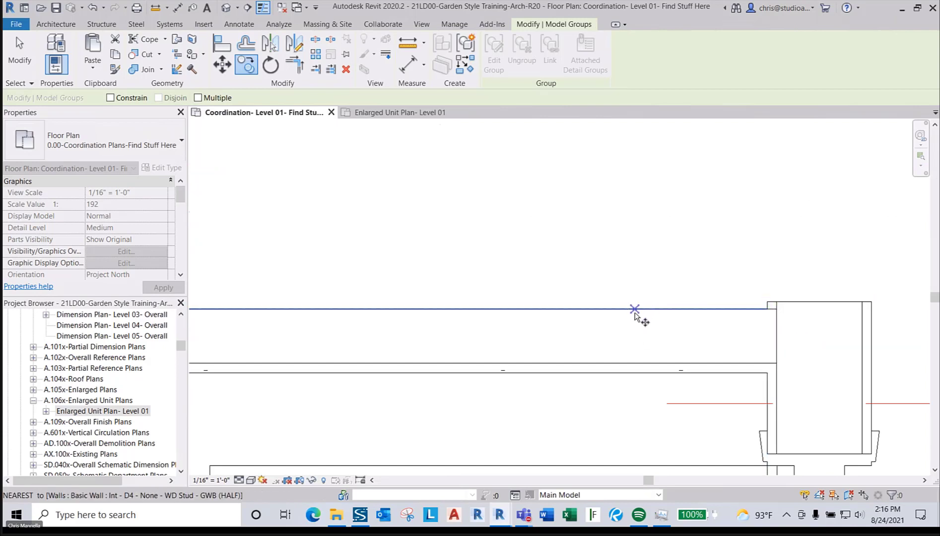
scroll(647, 310, "down", 3)
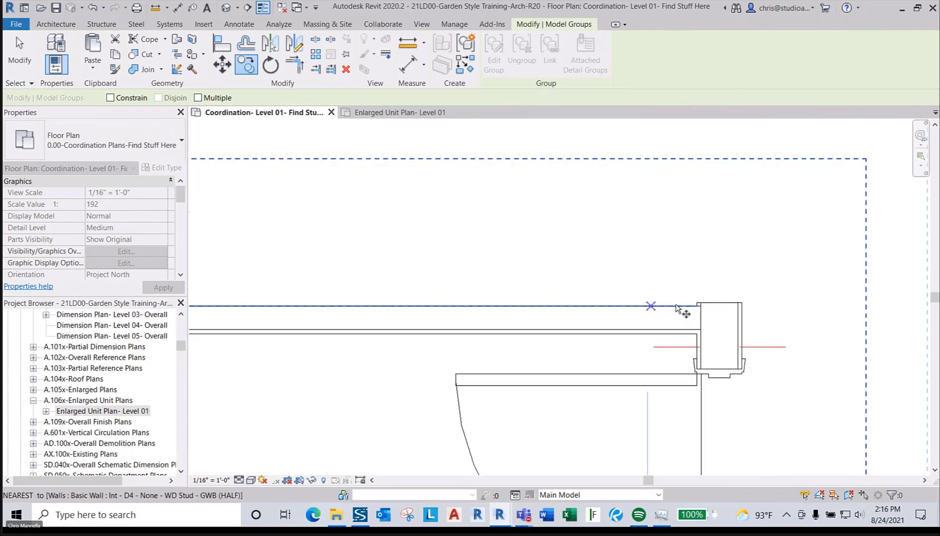
left_click(749, 302)
- Place the copy on the breezeway stair wall midpoint and accept the room warning
scroll(755, 310, "up", 5)
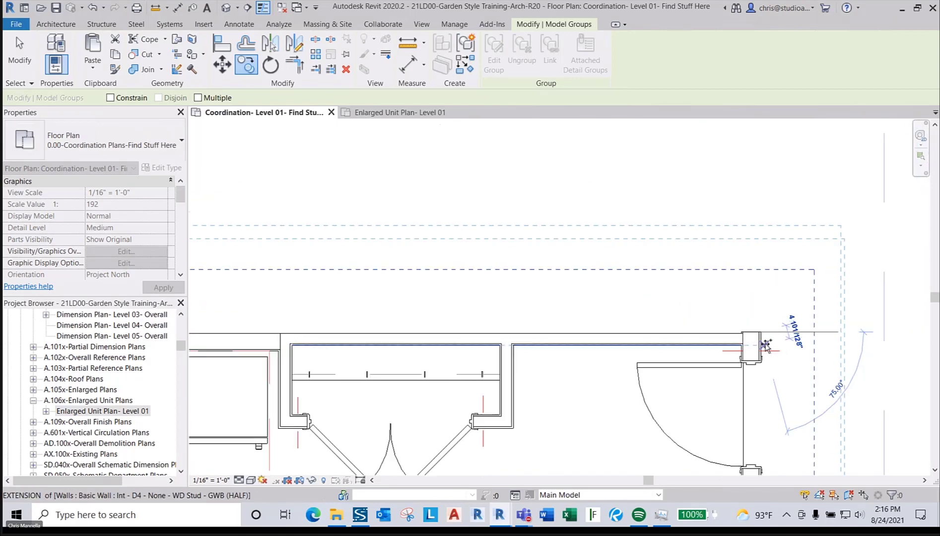
scroll(766, 346, "down", 9)
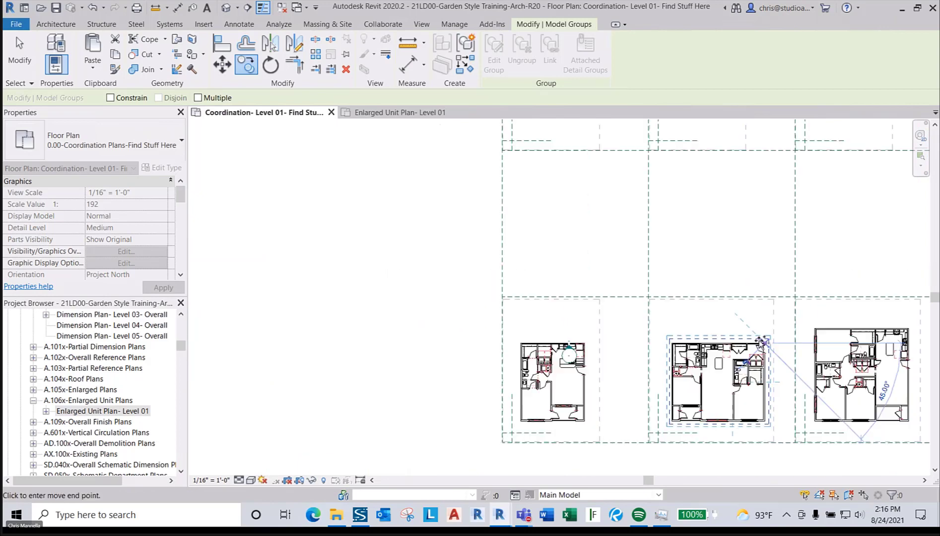
middle_click_drag(541, 294, 830, 373)
middle_click_drag(465, 281, 716, 353)
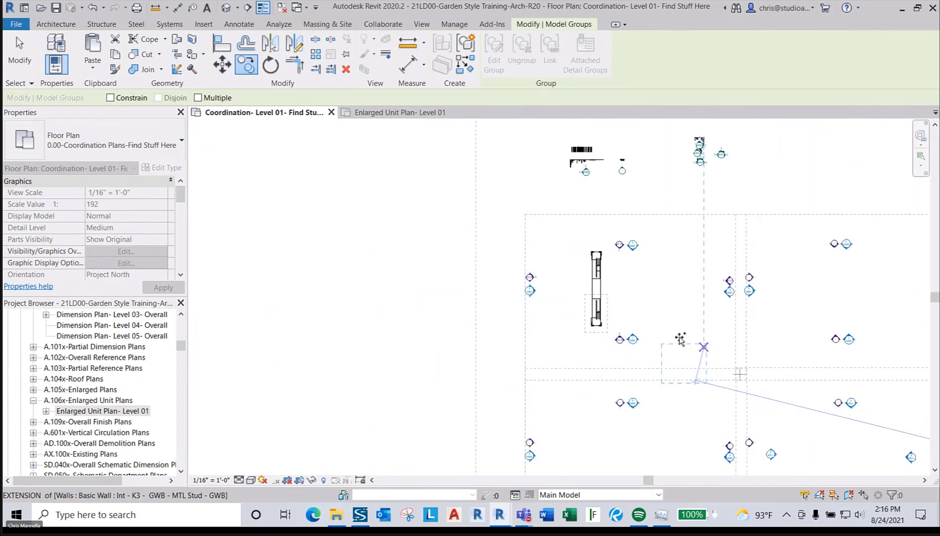
scroll(574, 279, "up", 2)
scroll(601, 292, "up", 6)
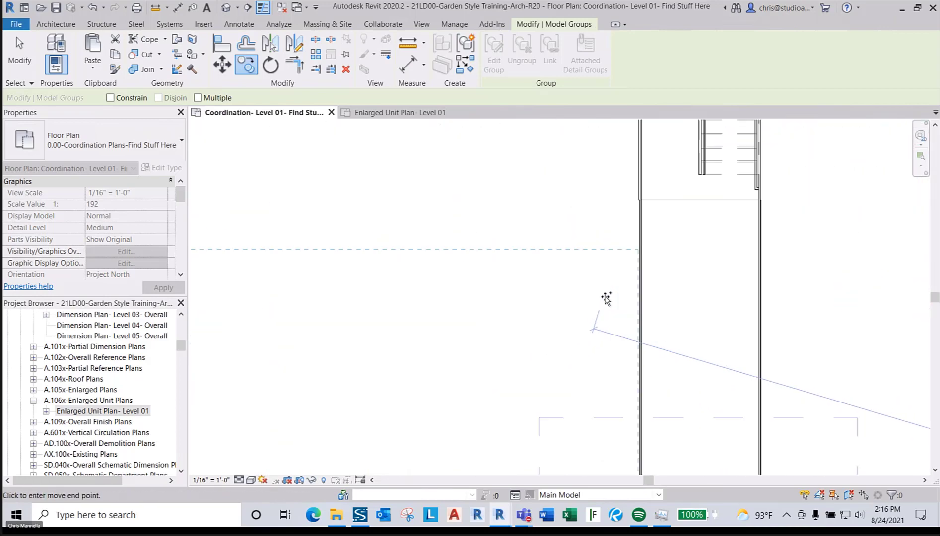
scroll(633, 308, "up", 3)
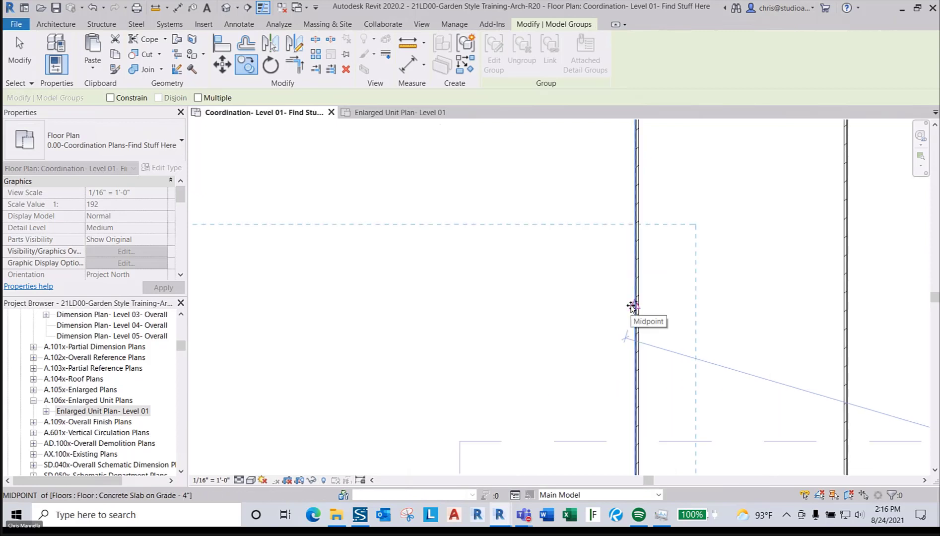
scroll(633, 306, "up", 3)
scroll(642, 308, "up", 4)
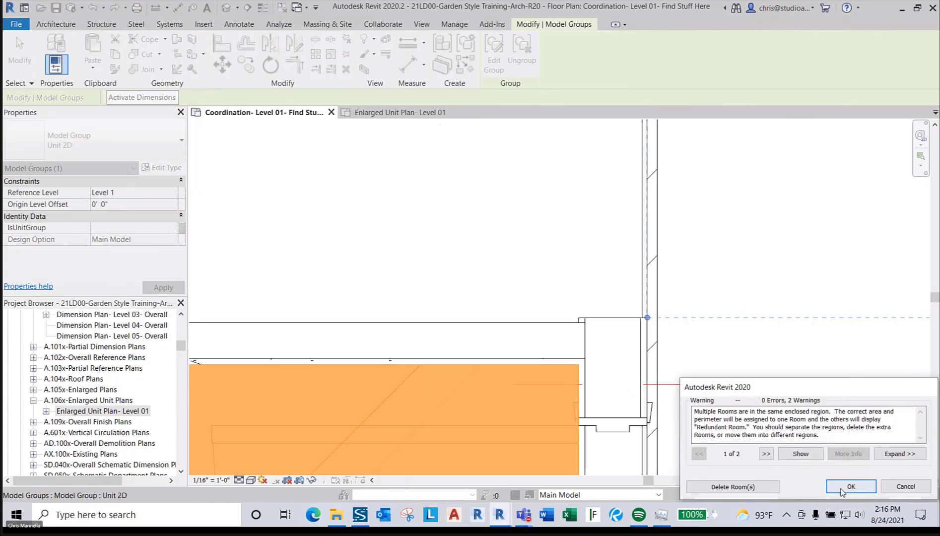
left_click(850, 487)
scroll(709, 271, "down", 4)
key("Escape")
key("Escape")
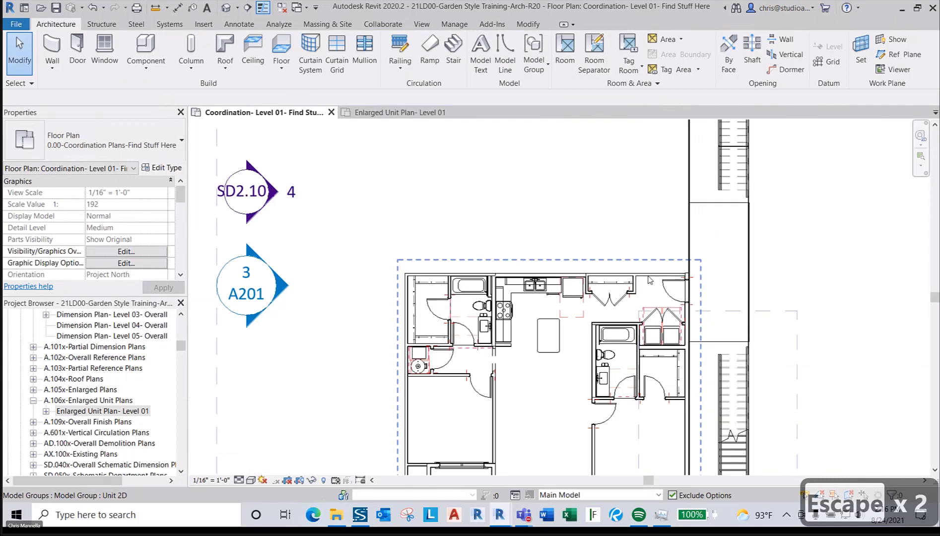
- Mirror the Unit 2D group beside the stair against the partition wall and accept the multiple-rooms warning
left_click(650, 280)
middle_click_drag(675, 307, 669, 196)
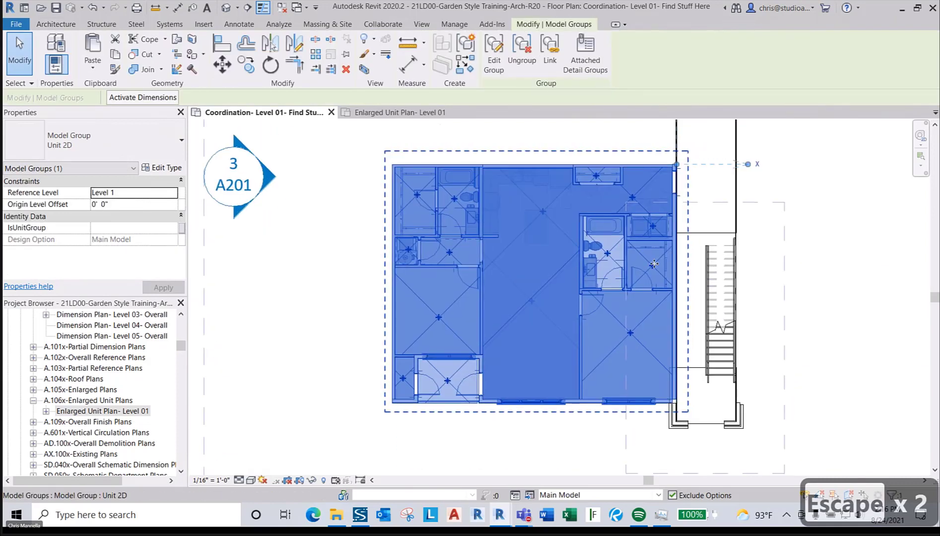
scroll(653, 265, "down", 3)
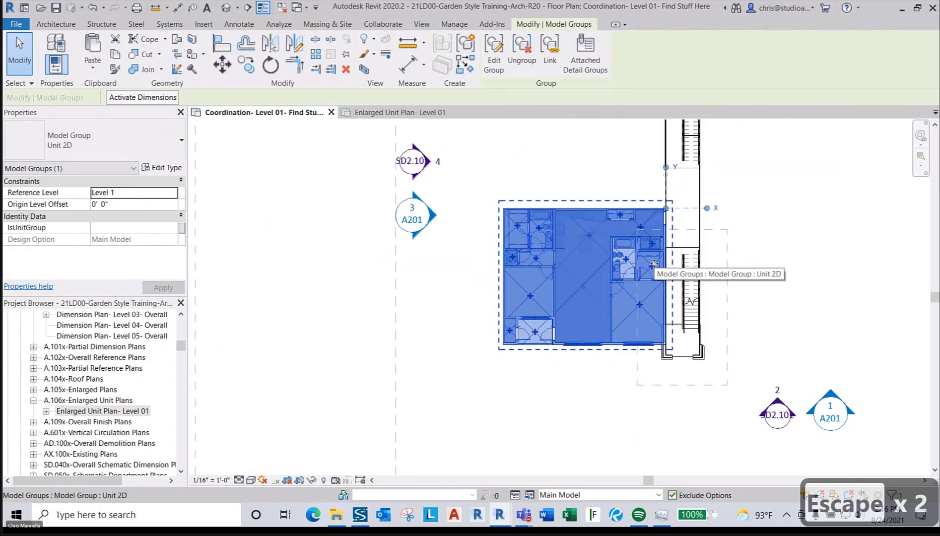
middle_click_drag(665, 217, 618, 244)
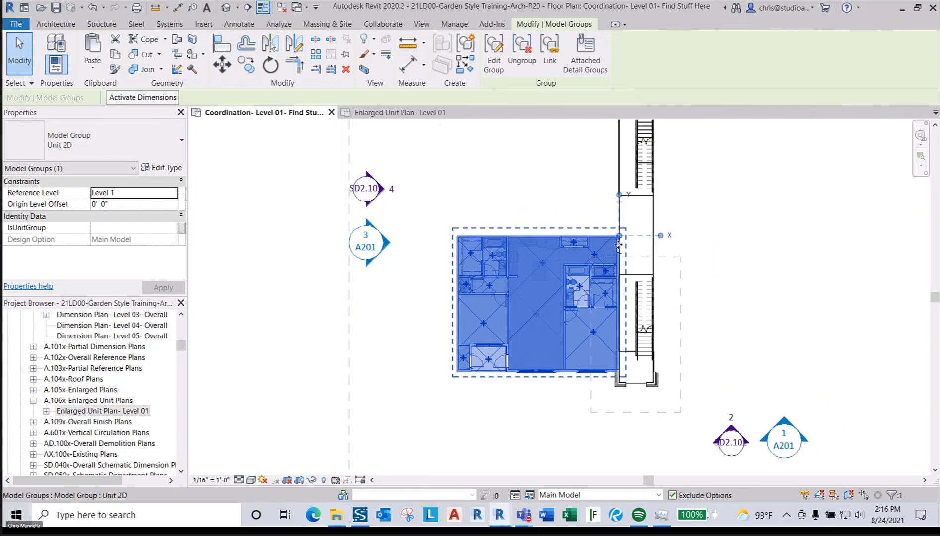
scroll(618, 244, "up", 6)
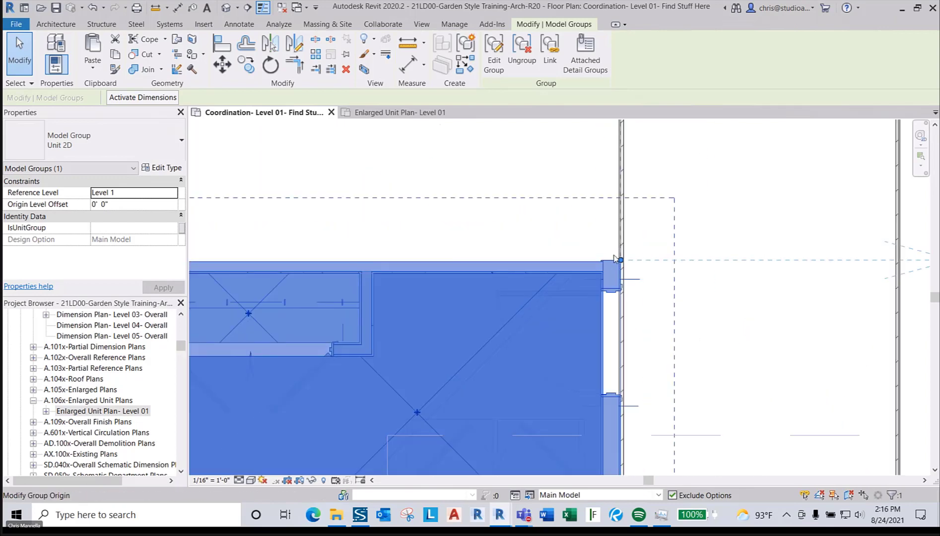
key("d")
key("m")
scroll(615, 259, "up", 3)
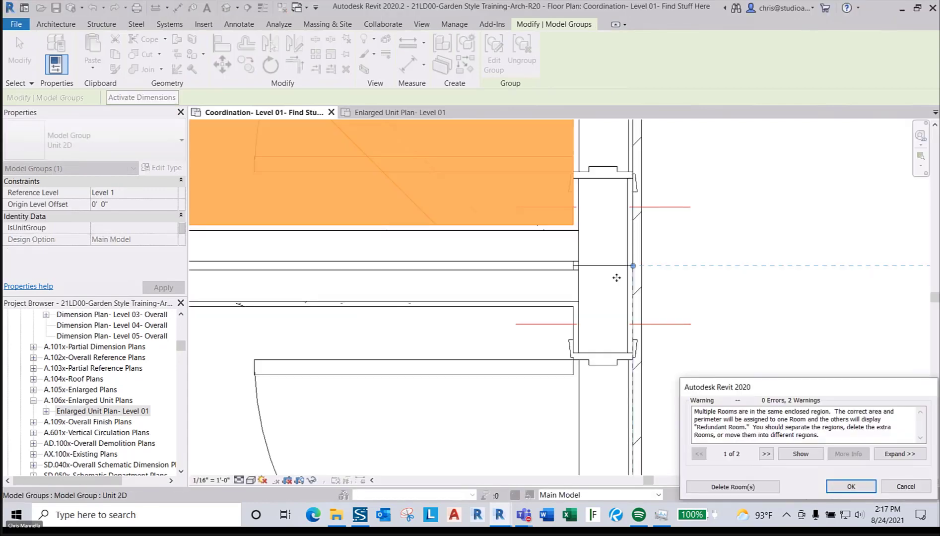
left_click(851, 486)
scroll(773, 246, "down", 6)
key("Escape")
key("Escape")
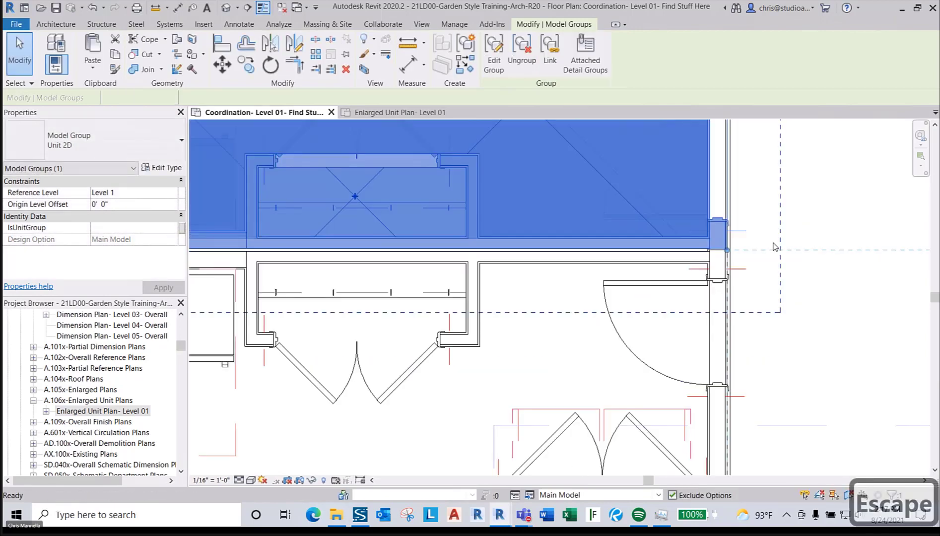
middle_click_drag(773, 243, 627, 278)
scroll(628, 280, "down", 1)
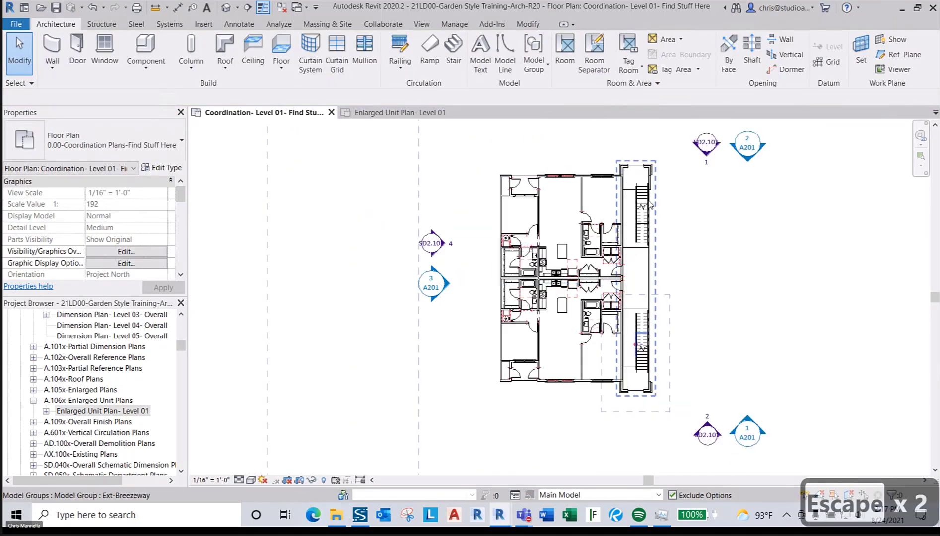
scroll(566, 339, "up", 6)
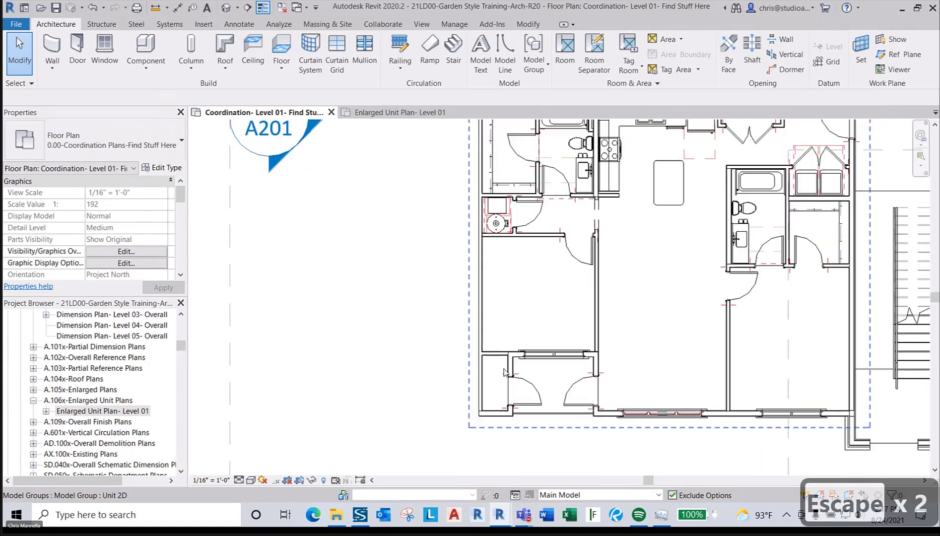
scroll(471, 375, "up", 3)
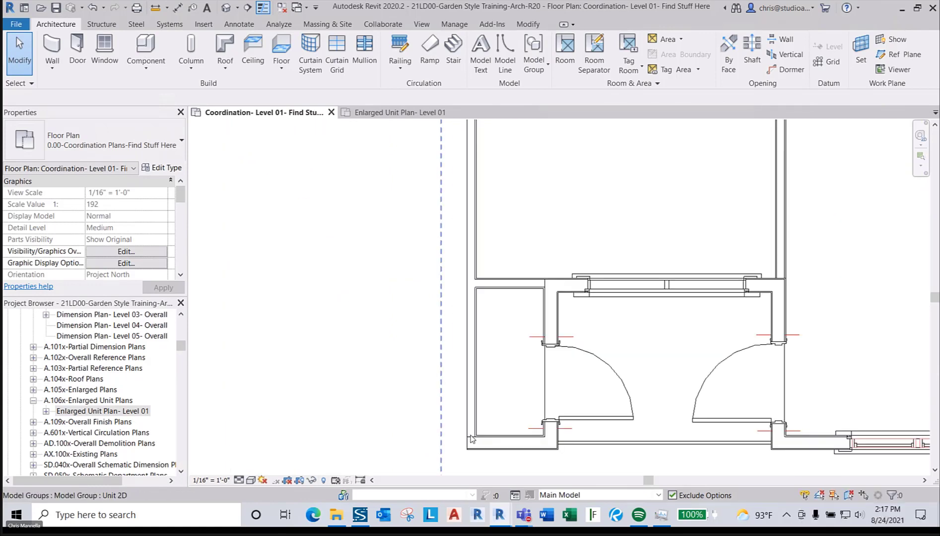
scroll(466, 392, "down", 5)
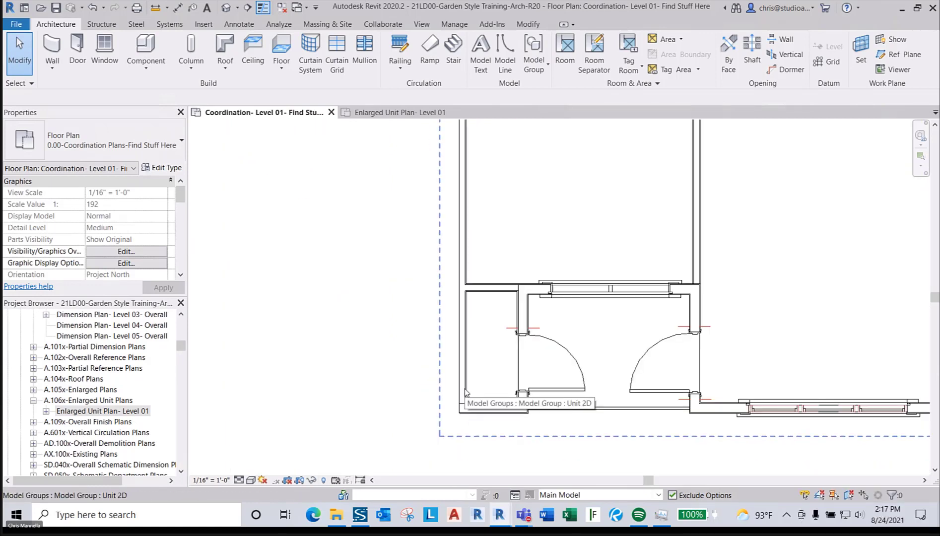
scroll(532, 368, "down", 1)
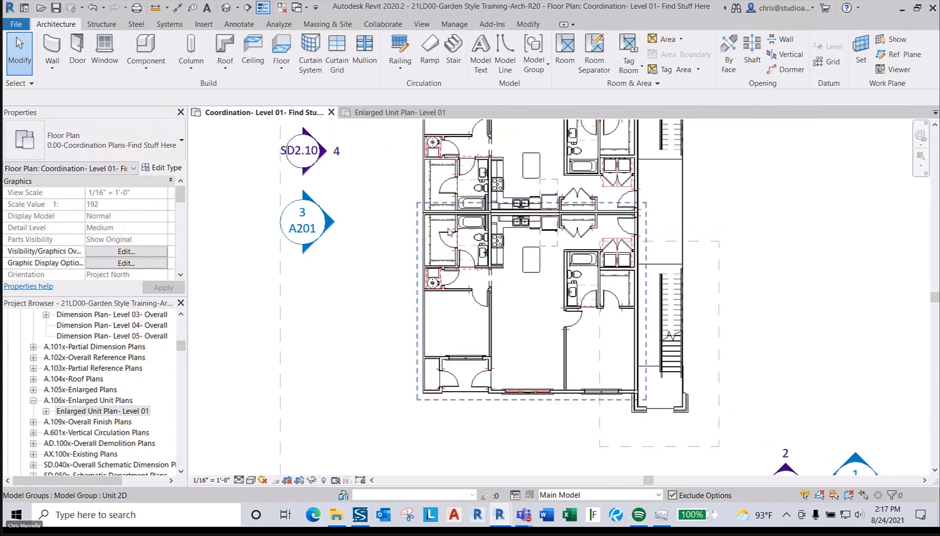
scroll(448, 231, "up", 2)
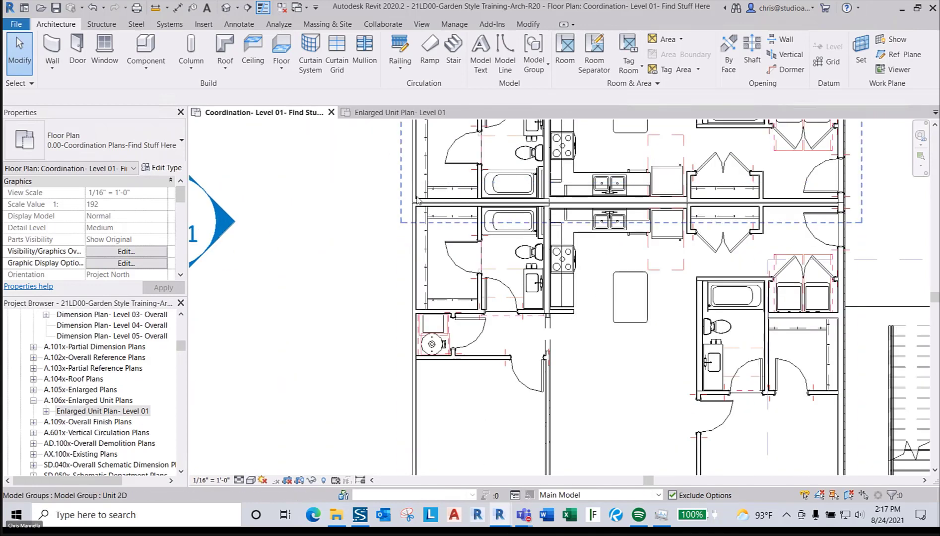
scroll(417, 201, "up", 1)
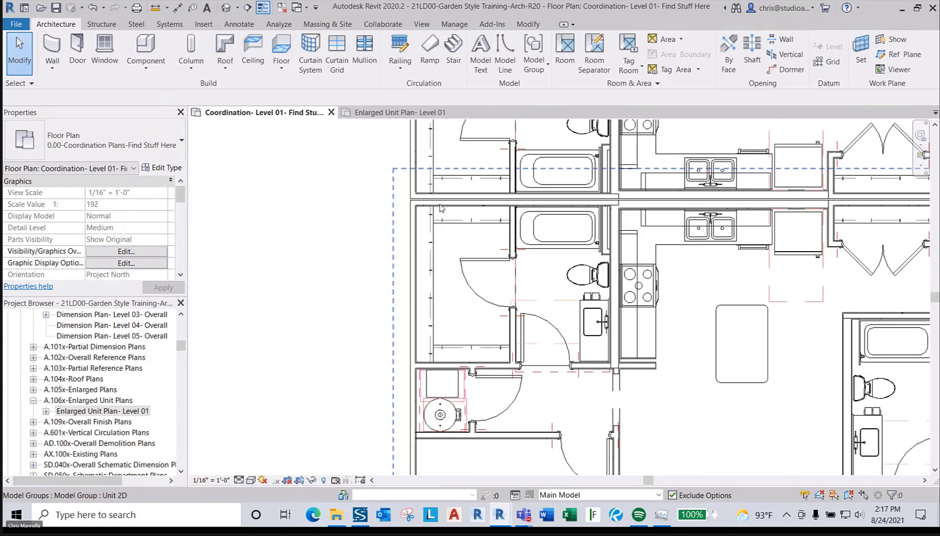
scroll(416, 240, "down", 2)
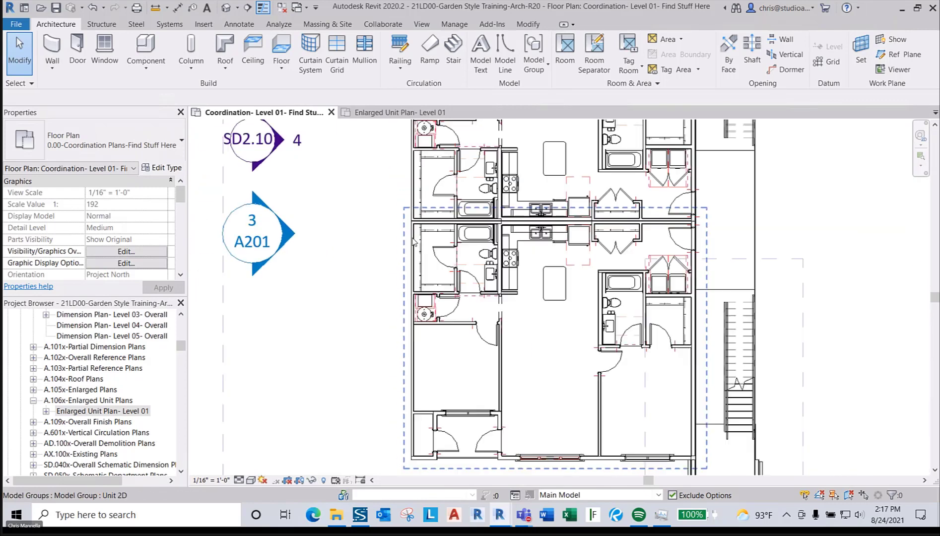
scroll(562, 271, "down", 5)
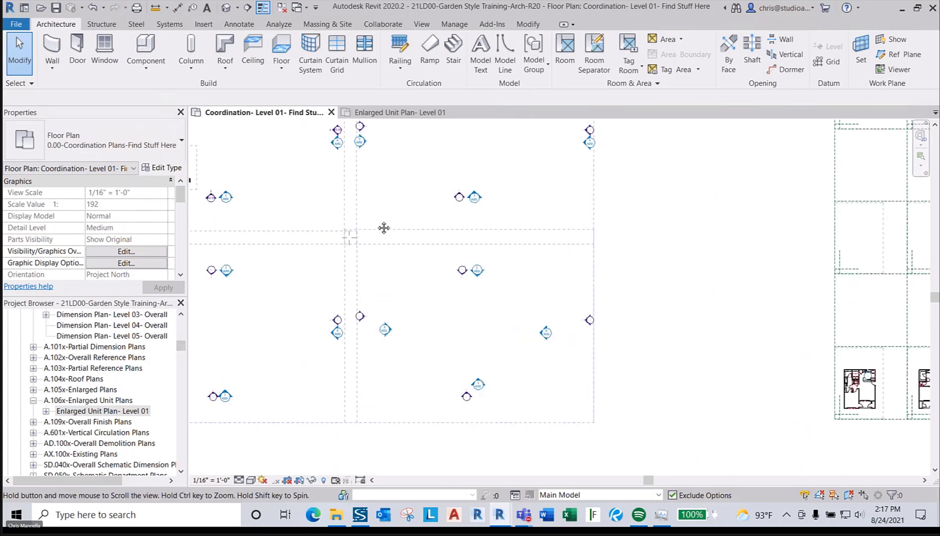
scroll(511, 343, "up", 6)
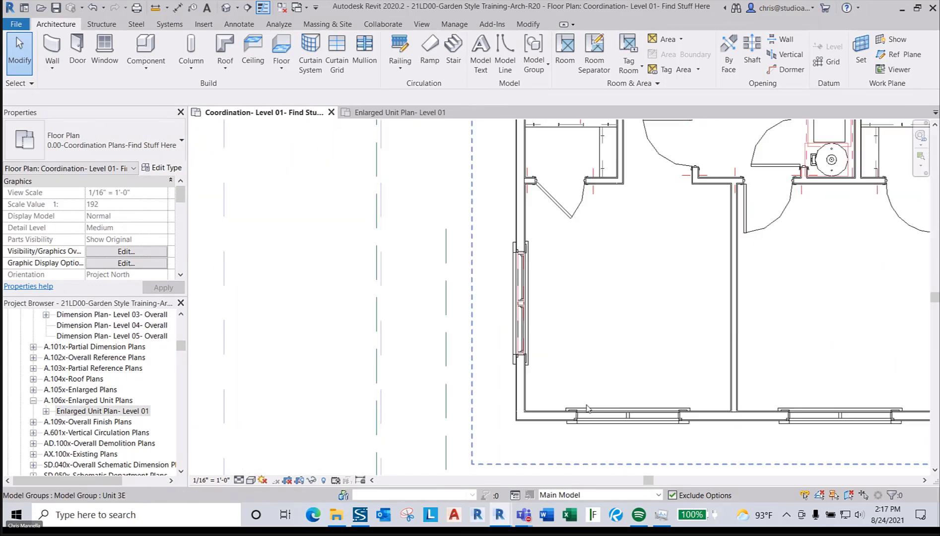
scroll(530, 398, "down", 6)
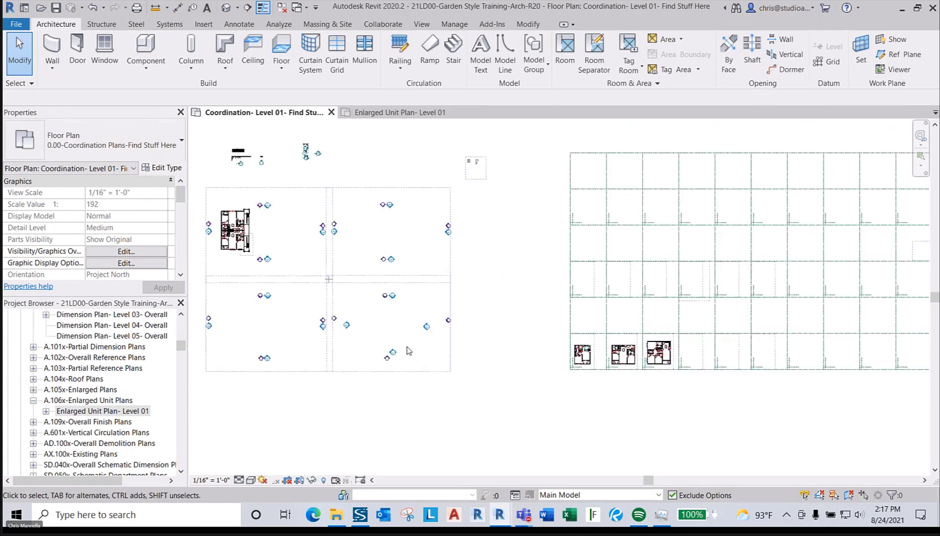
middle_click_drag(414, 374, 573, 373)
scroll(397, 258, "up", 4)
scroll(402, 278, "up", 2)
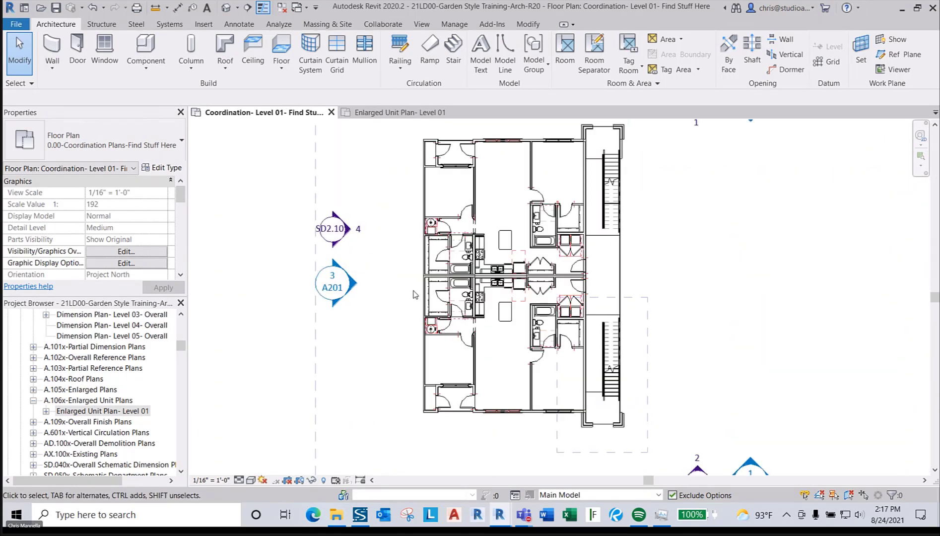
scroll(407, 293, "down", 1)
left_click(450, 298)
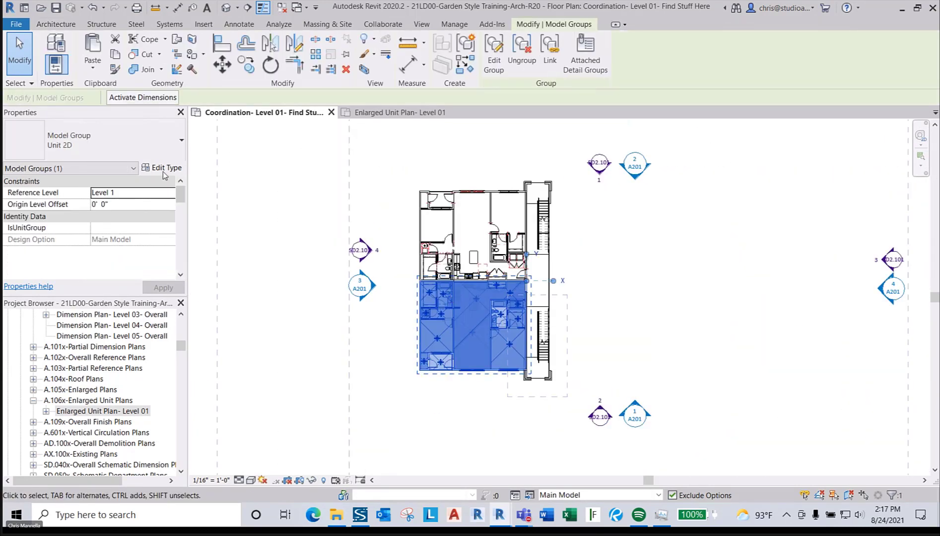
- Duplicate the lower group's type in Edit Type and name it 'Unit 2D - Exterior Wall'
left_click(159, 168)
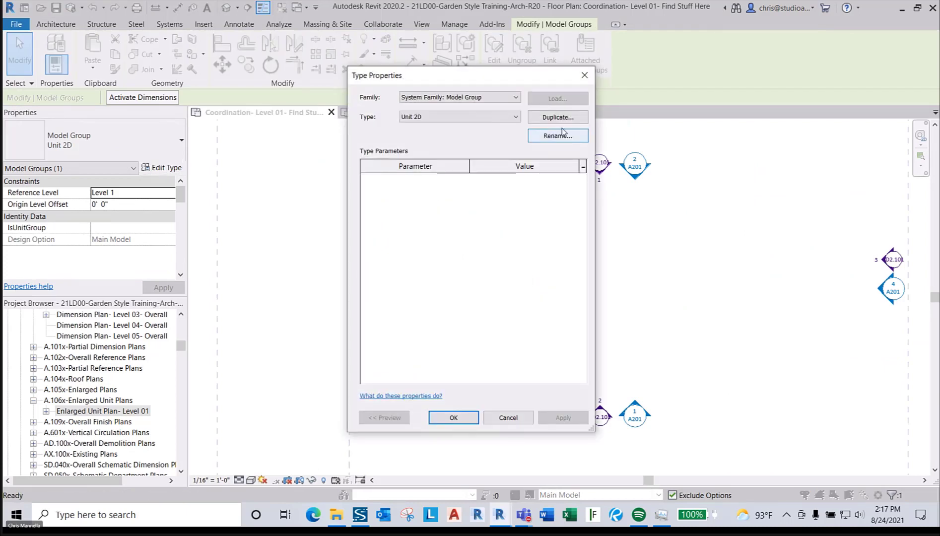
left_click(551, 118)
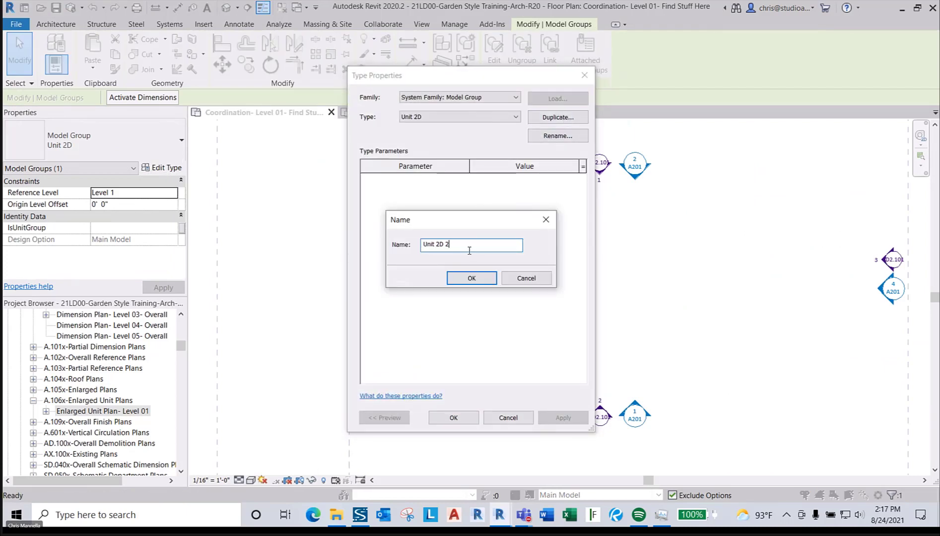
key("BackSpace")
type("- Ex")
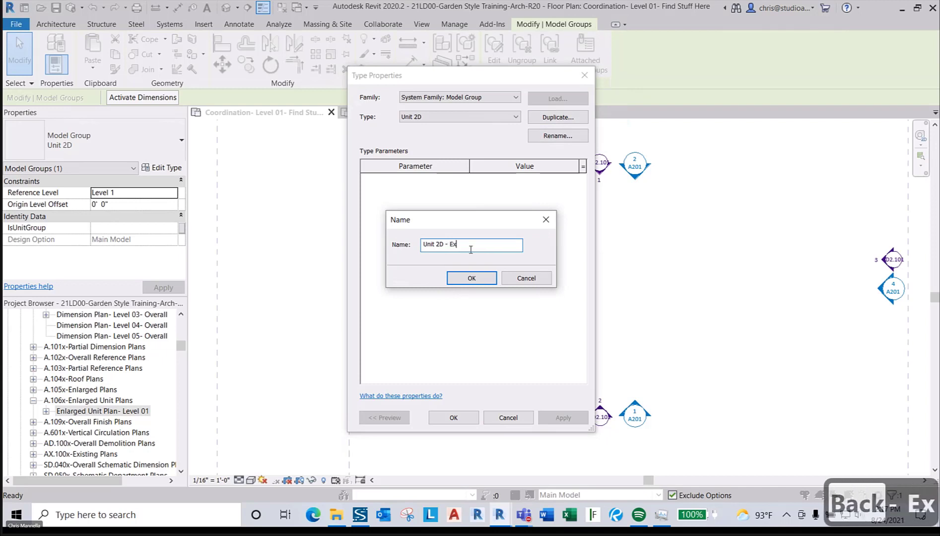
type("terior E")
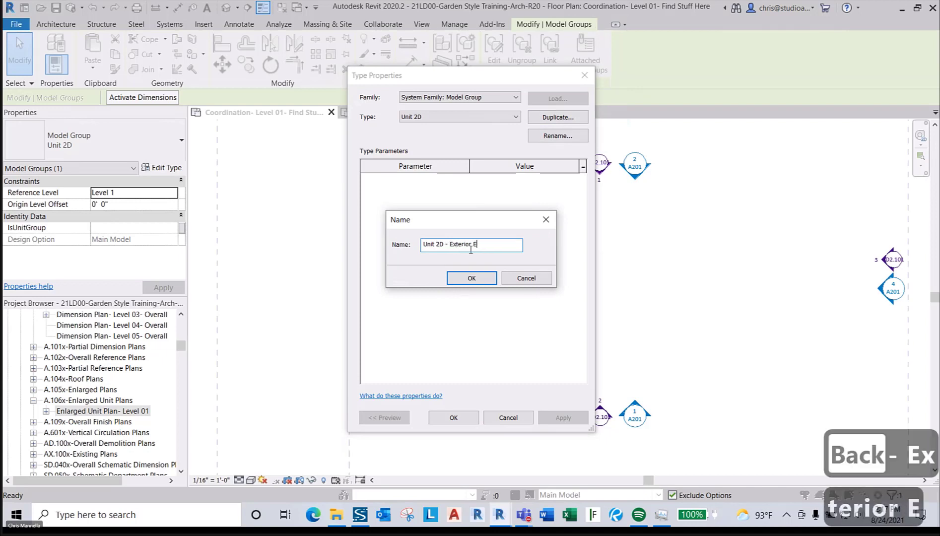
key("BackSpace")
type("Wall")
key("Return")
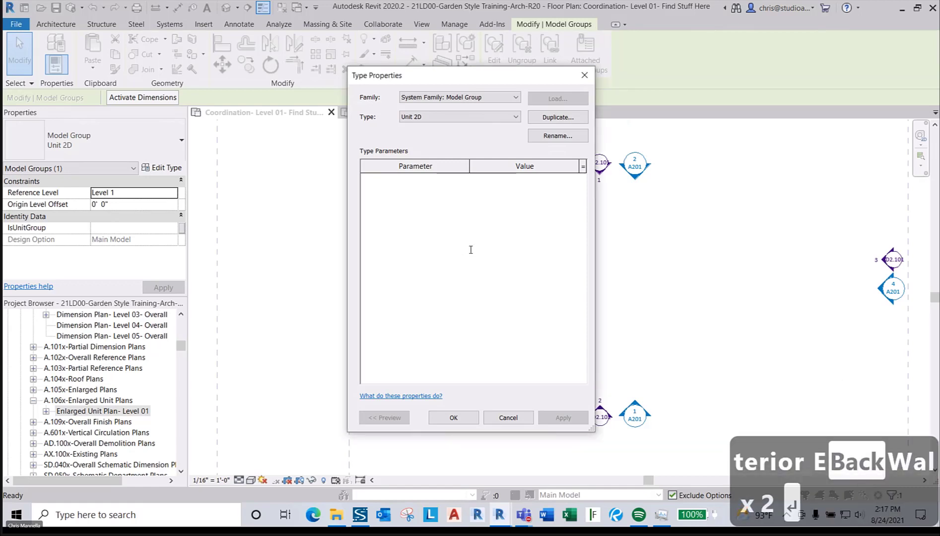
left_click(454, 417)
scroll(428, 364, "up", 2)
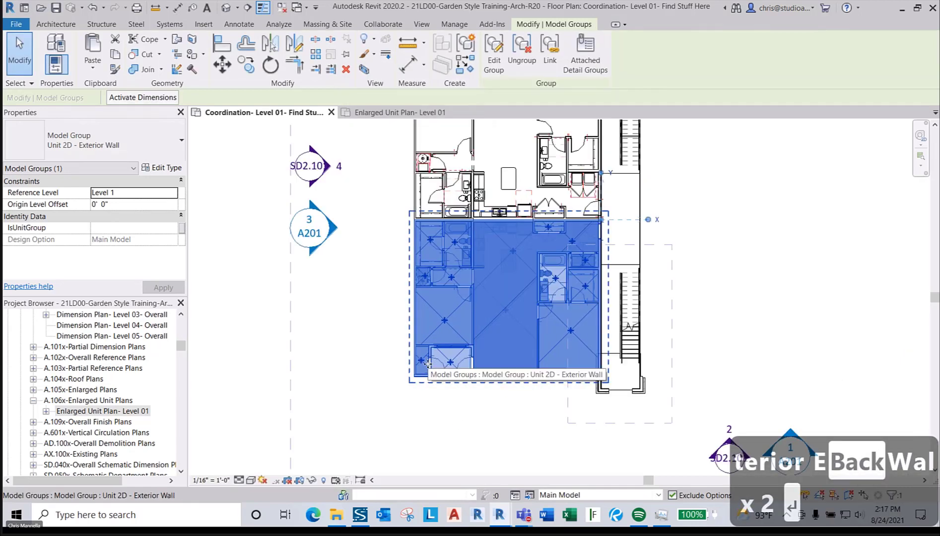
- Edit the group and set the left wall's location line to Core Face: Exterior
double_click(427, 364)
scroll(427, 379, "up", 4)
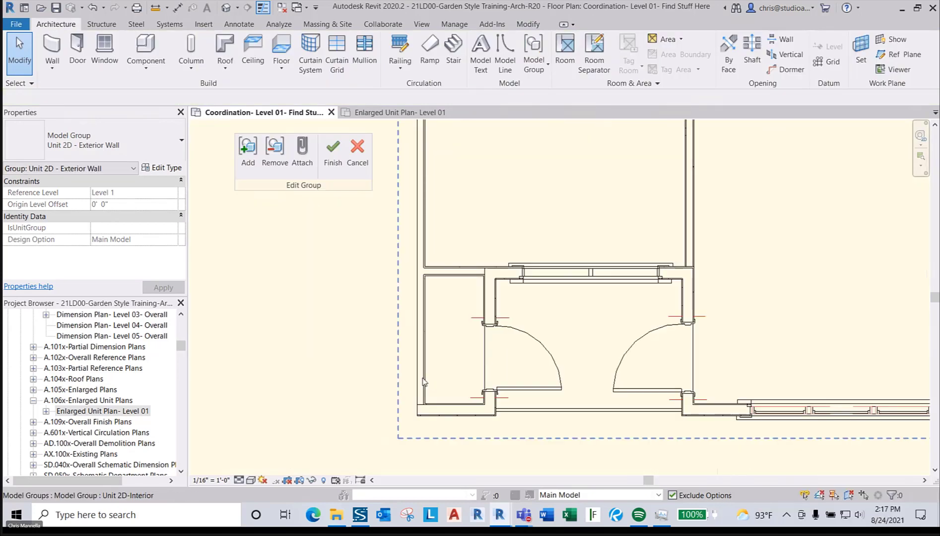
left_click(423, 381)
scroll(422, 397, "up", 5)
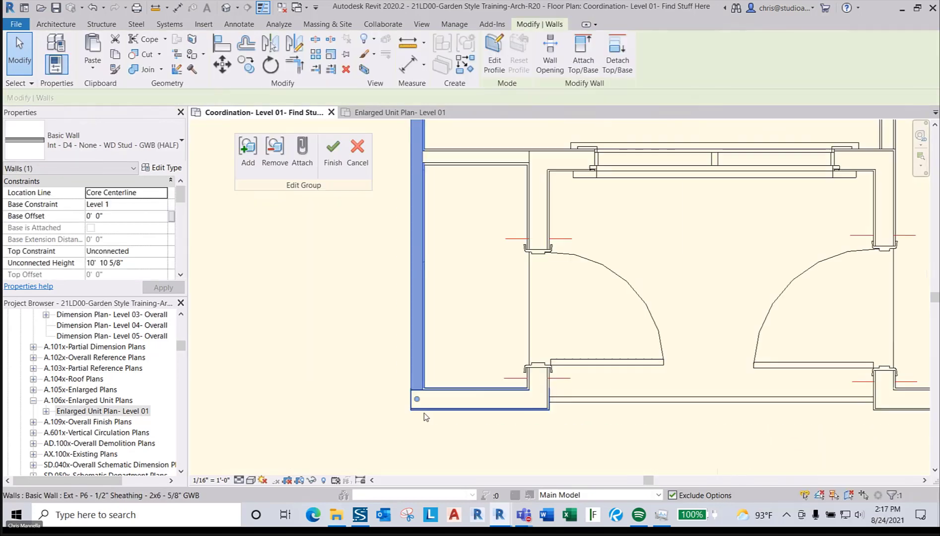
left_click(163, 196)
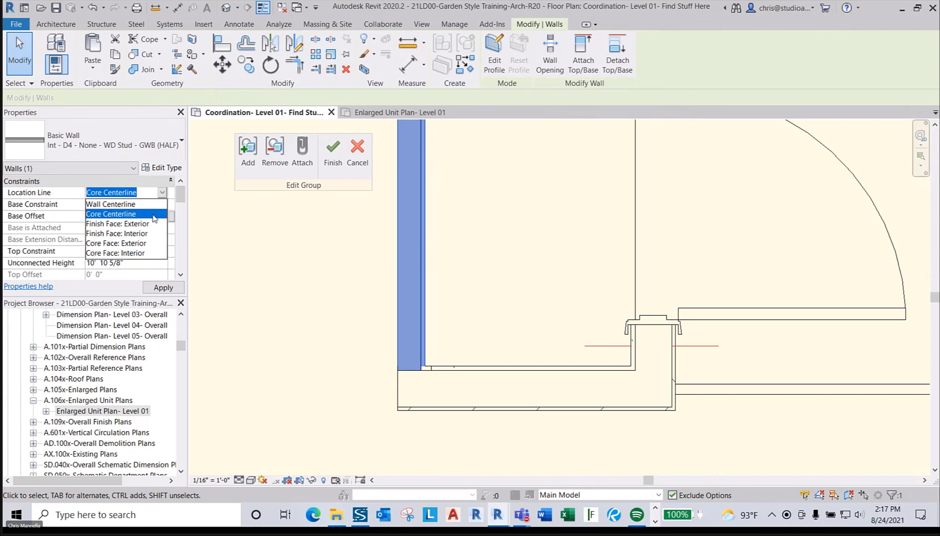
left_click(130, 253)
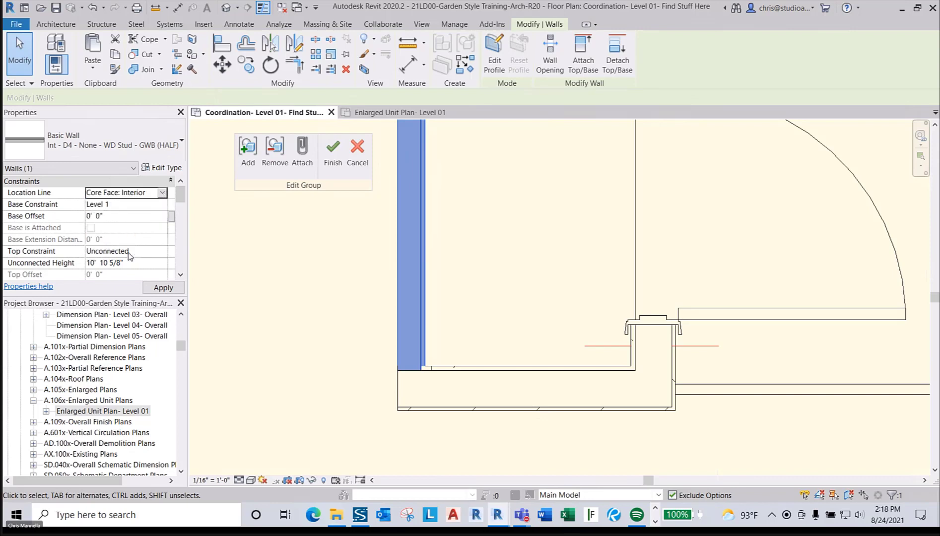
left_click(164, 193)
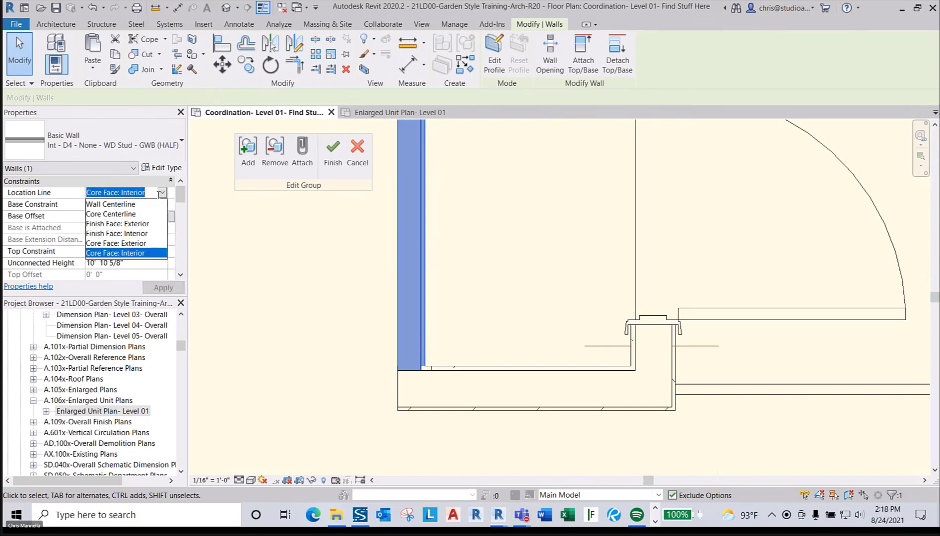
left_click(140, 246)
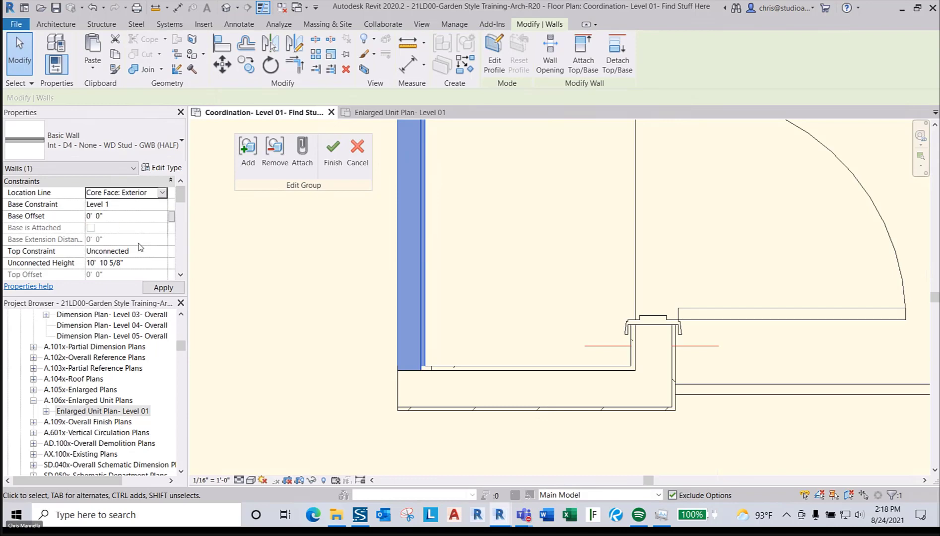
- Check the bottom wall's type, then change the left wall to the Ext - P6 type
left_click(110, 149)
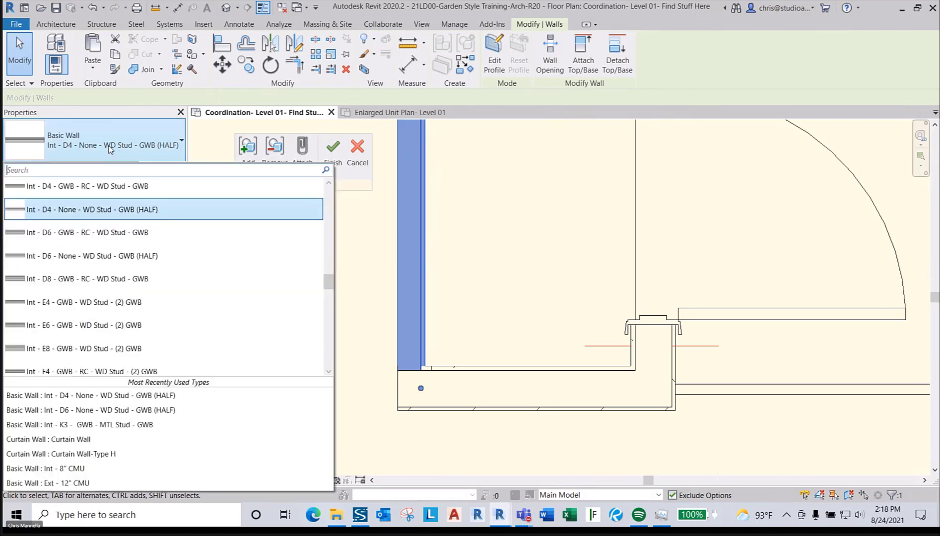
key("Escape")
key("Escape")
left_click(492, 373)
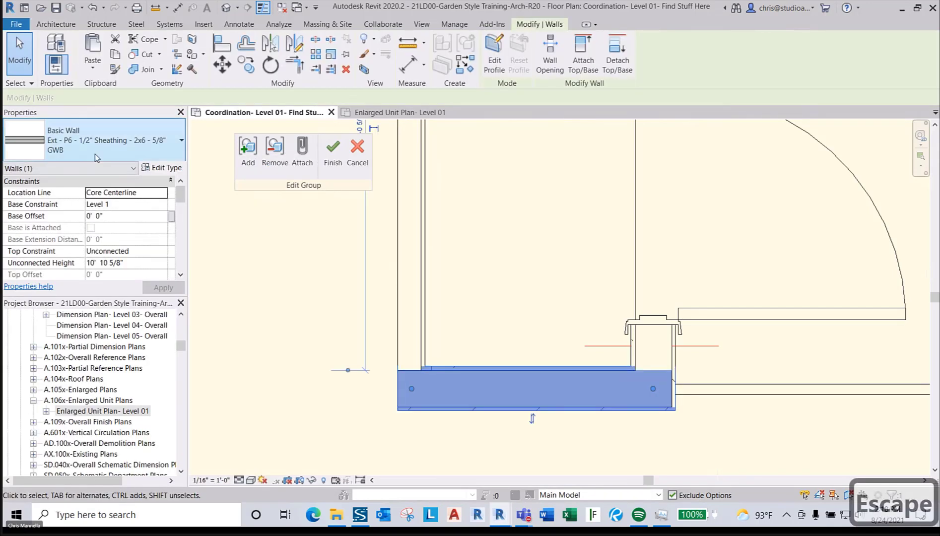
key("Escape")
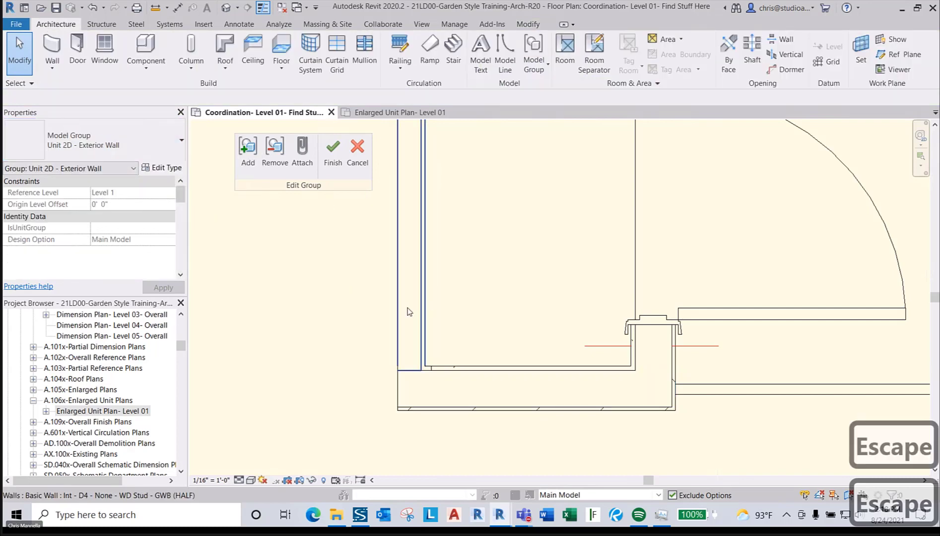
left_click(410, 314)
left_click(71, 133)
type("p6")
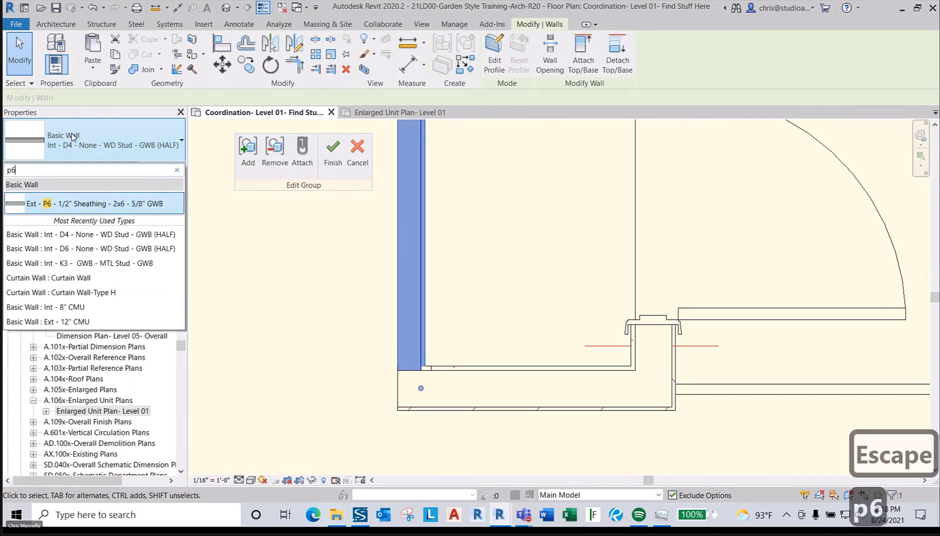
left_click(71, 203)
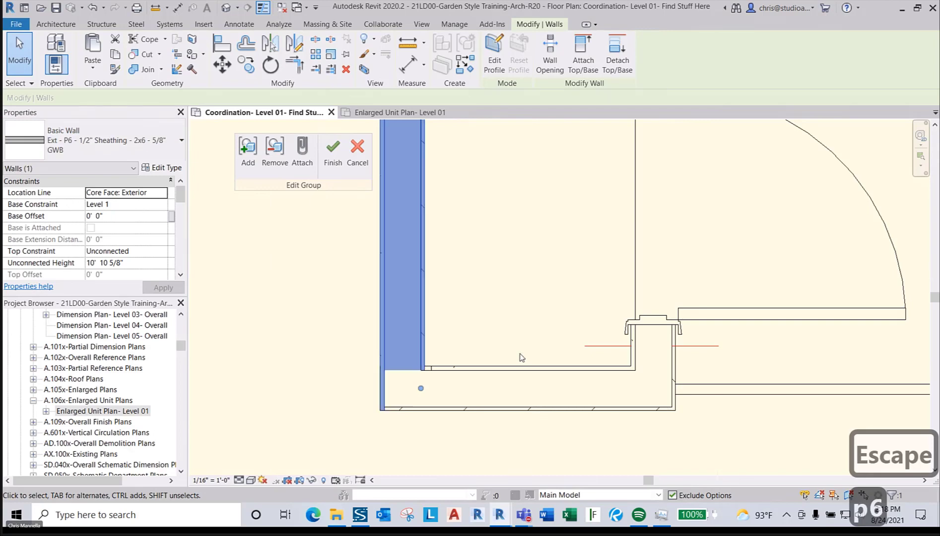
key("Escape")
key("Escape")
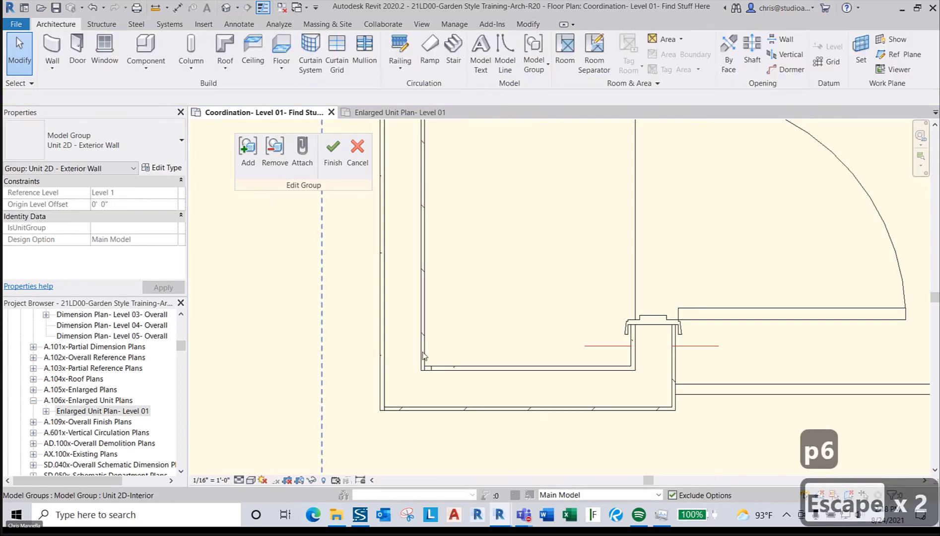
- Set the exterior wall's location line to Wall Centerline
left_click(387, 347)
scroll(397, 372, "down", 3)
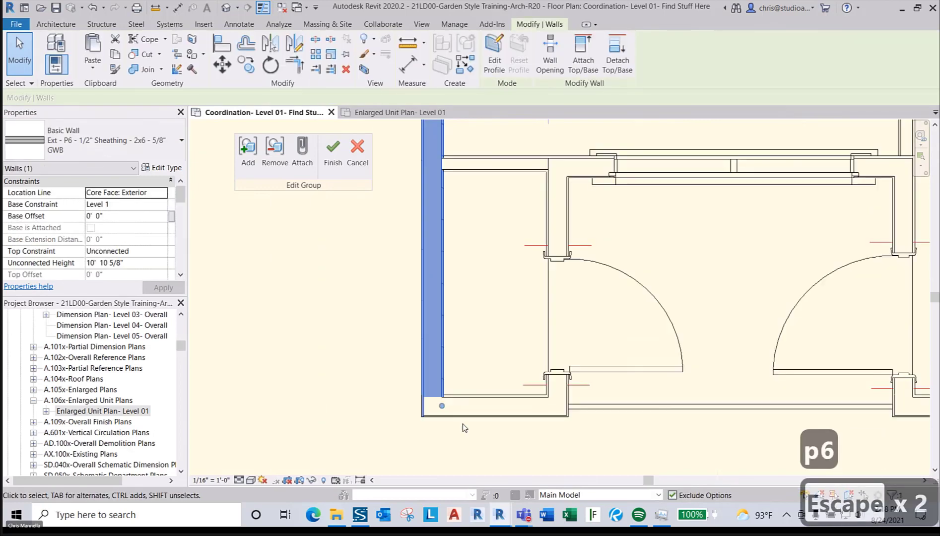
left_click(161, 196)
left_click(133, 204)
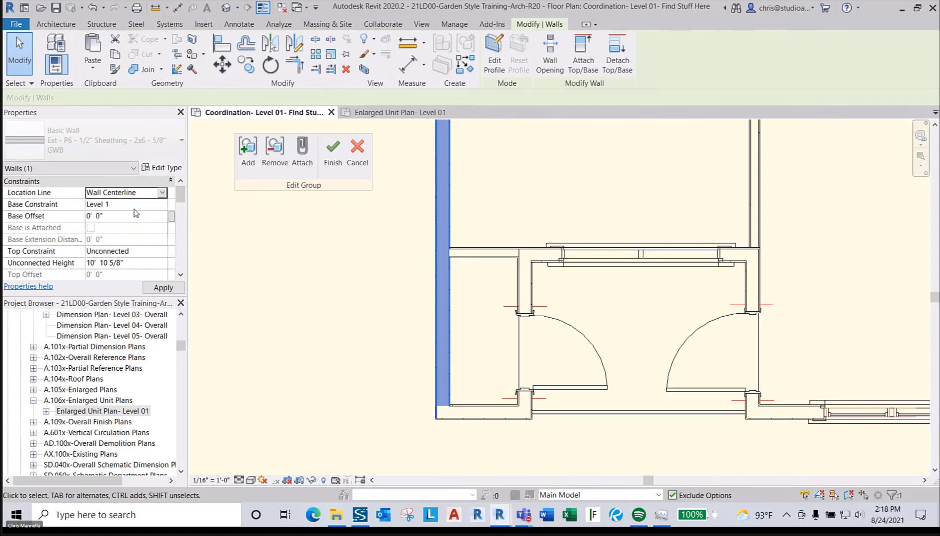
scroll(437, 373, "down", 2)
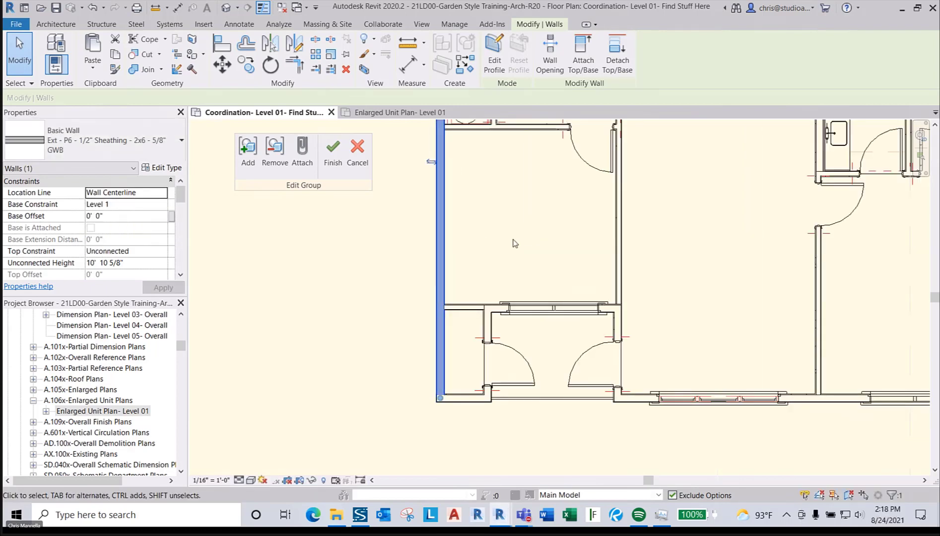
scroll(451, 279, "up", 2)
scroll(451, 278, "down", 3)
scroll(391, 325, "up", 5)
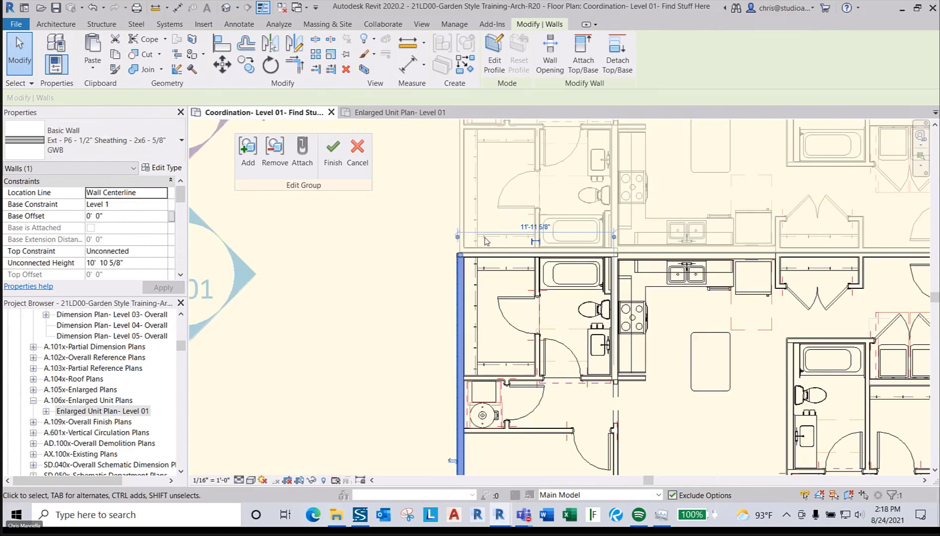
scroll(437, 268, "up", 4)
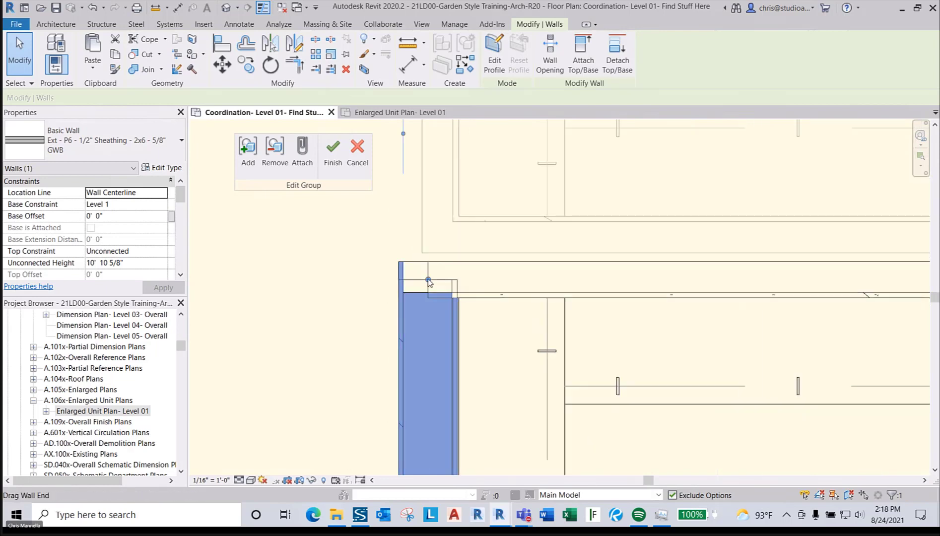
- Drag the wall ends to the corners and disallow joining at the wall end
left_click_drag(430, 277, 428, 253)
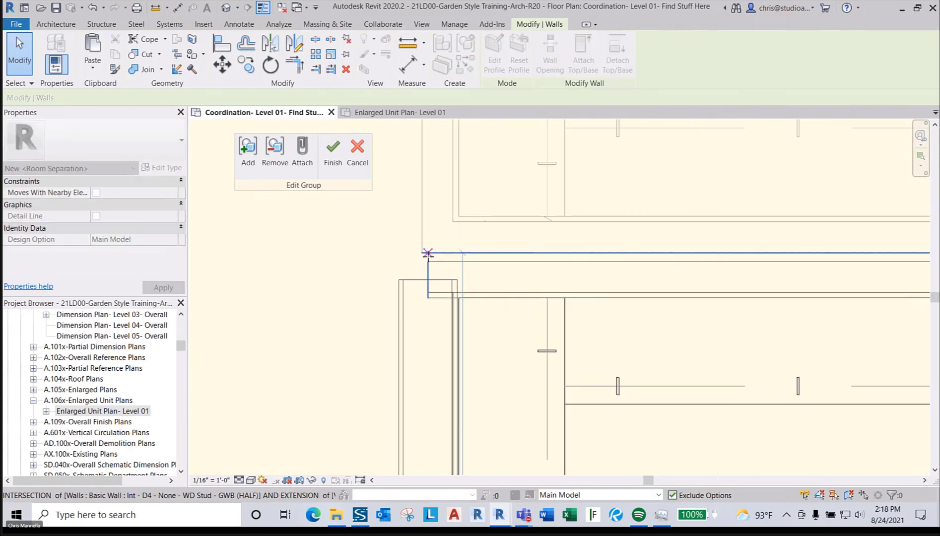
scroll(427, 253, "up", 2)
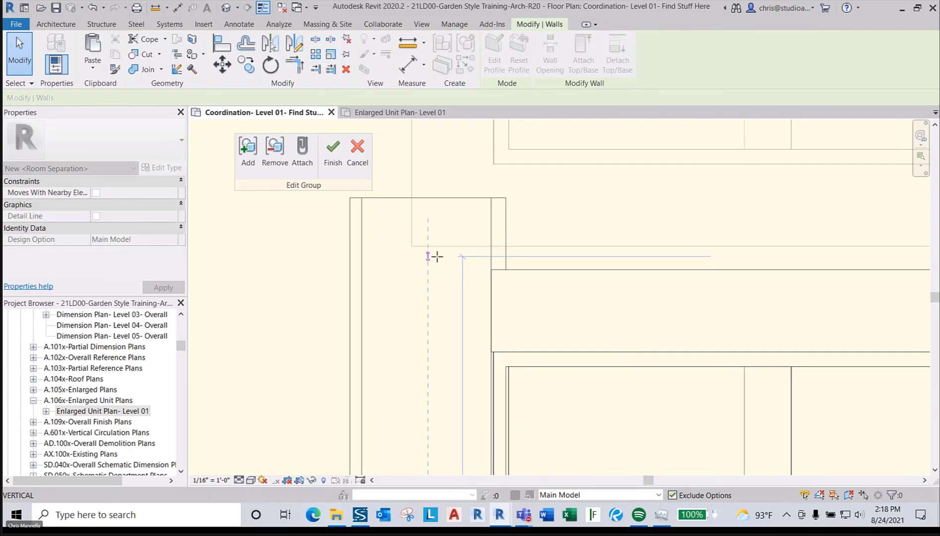
left_click_drag(509, 275, 429, 199)
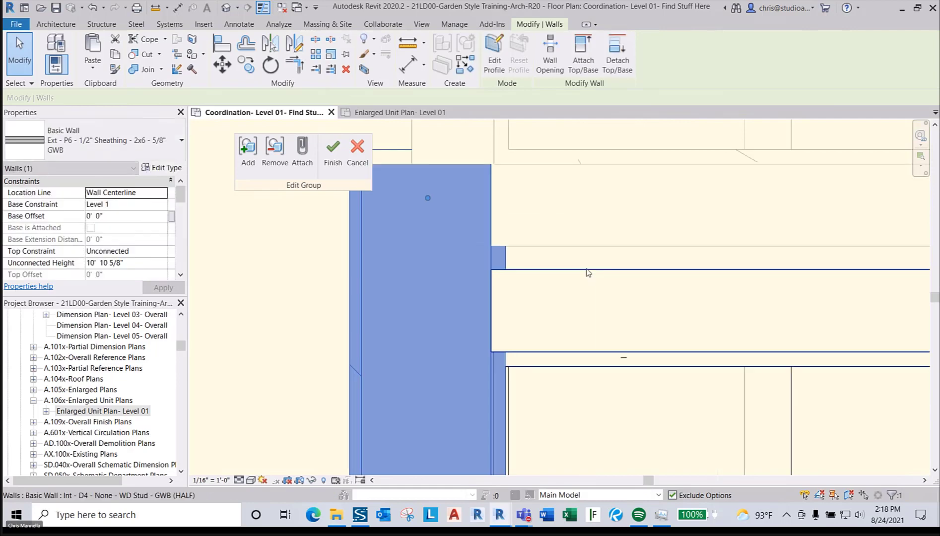
right_click(426, 201)
key("Escape")
key("Escape")
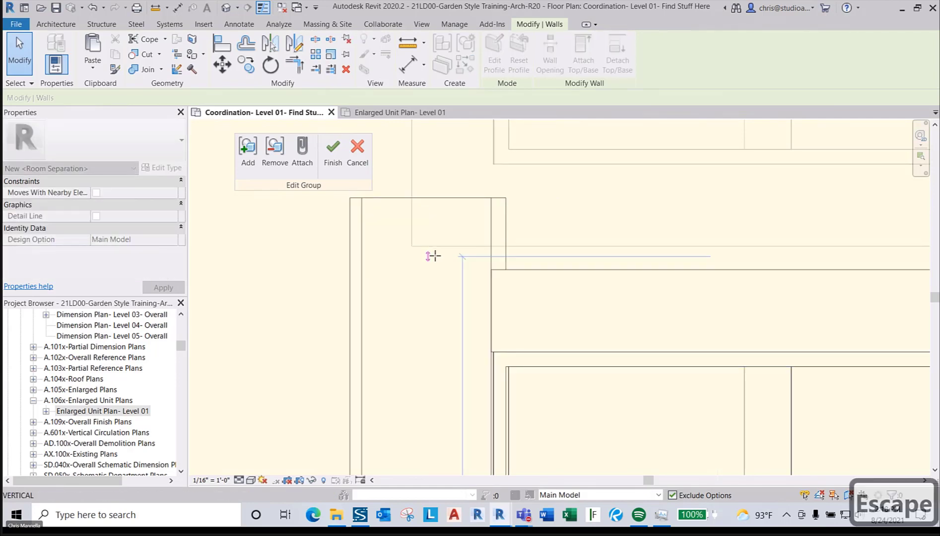
left_click(426, 198)
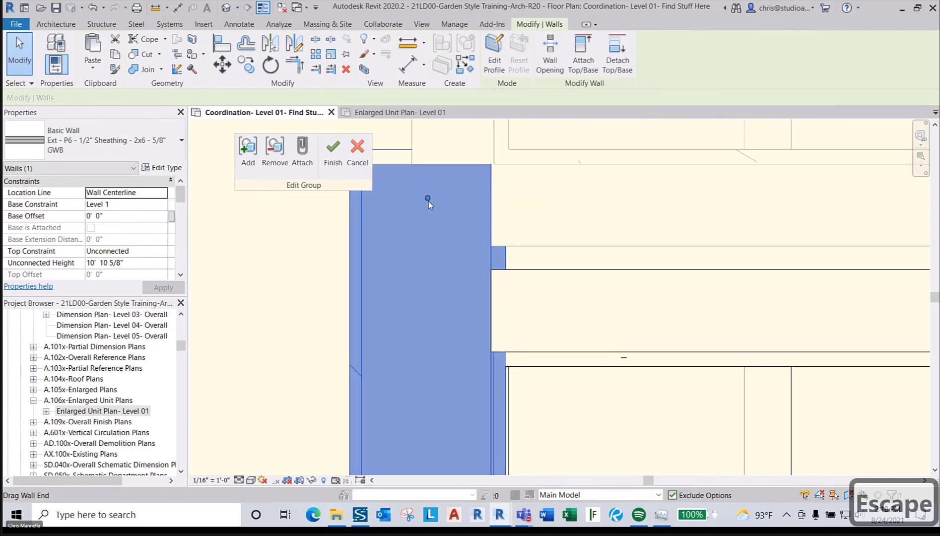
left_click_drag(428, 202, 443, 276)
key("Escape")
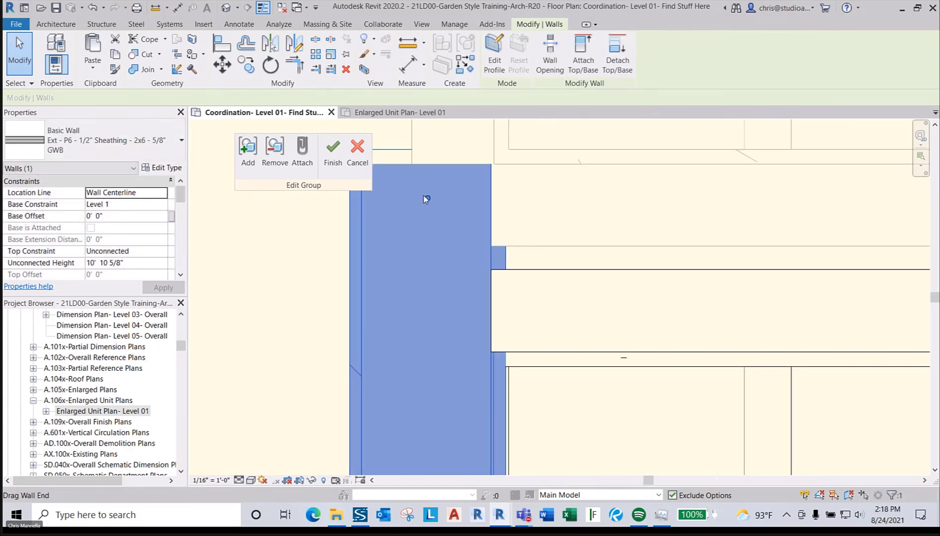
right_click(427, 197)
left_click(490, 262)
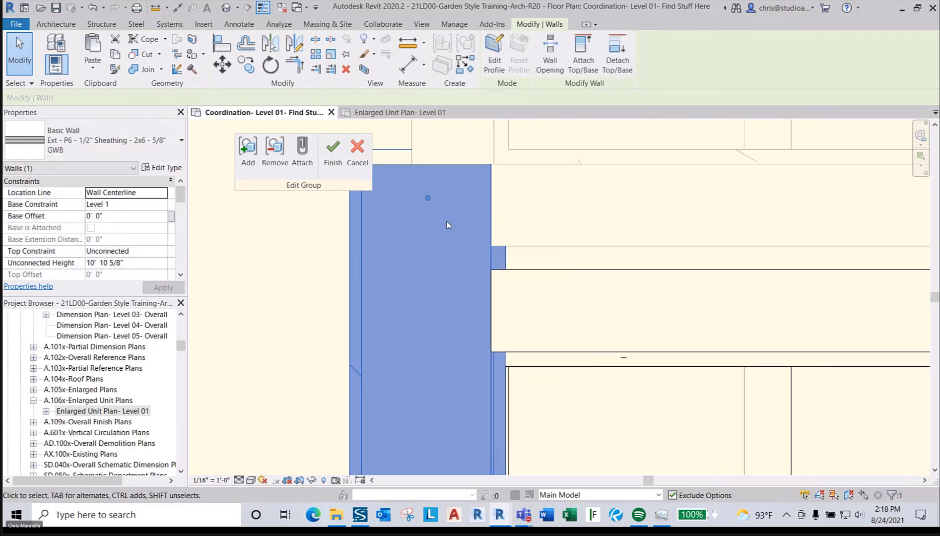
key("r")
key("s")
left_click_drag(432, 258, 427, 256)
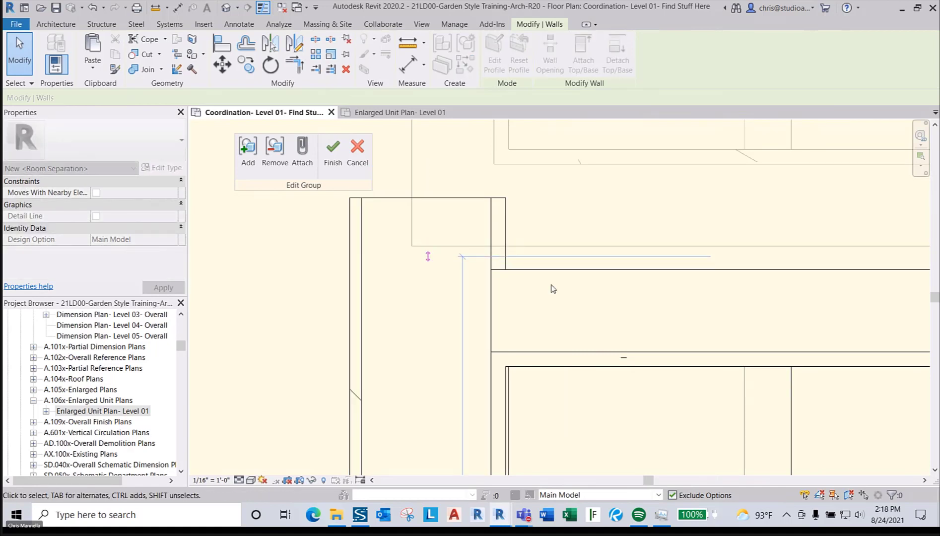
scroll(505, 231, "down", 5)
- Finish editing the group and select the upper Unit 2D group
left_click(341, 170)
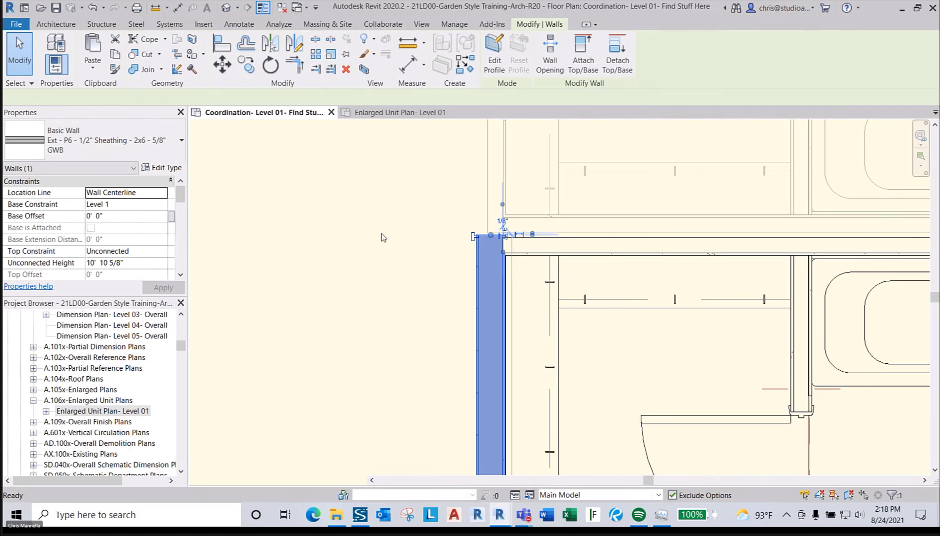
left_click(491, 195)
left_click(85, 148)
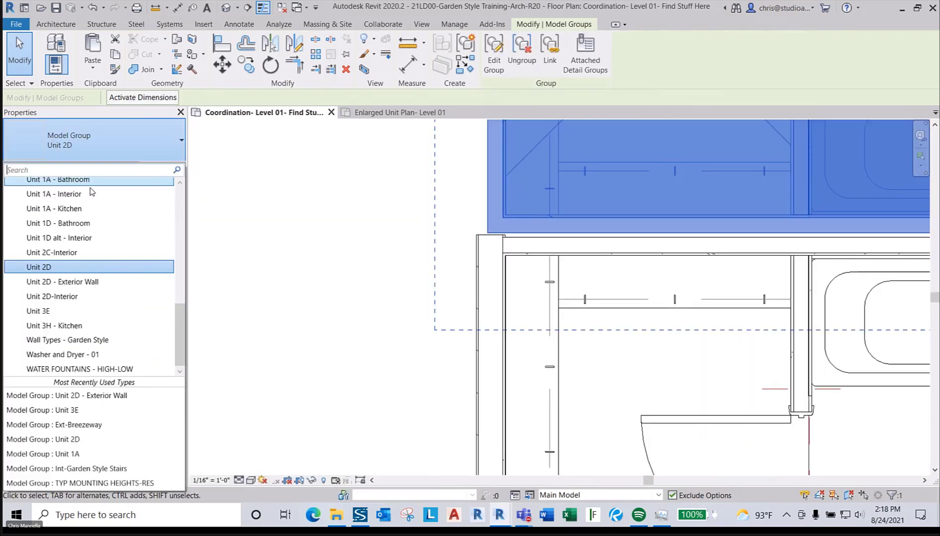
- Switch the upper group to Unit 2D - Exterior Wall, accept the redundant-room warning, and zoom out
left_click(107, 287)
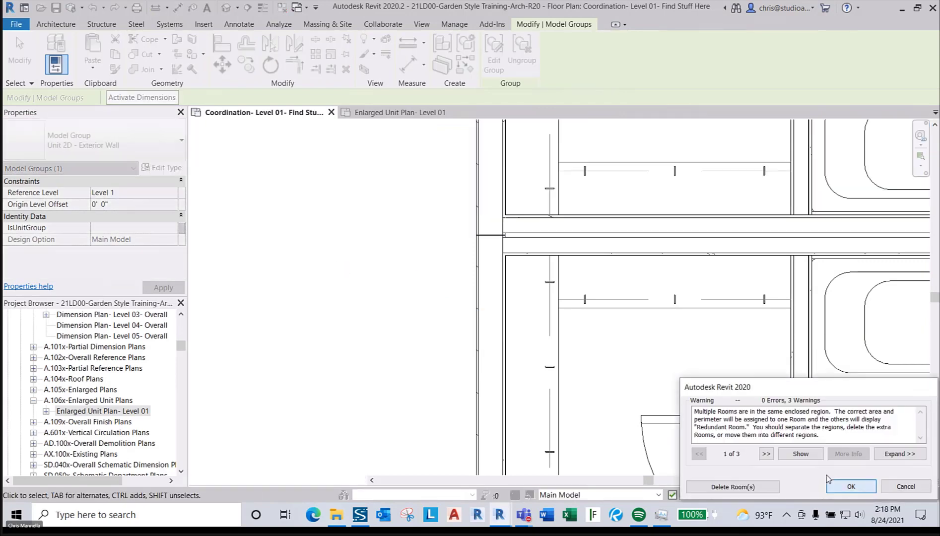
left_click(851, 486)
scroll(413, 223, "down", 5)
key("Escape")
scroll(487, 207, "up", 3)
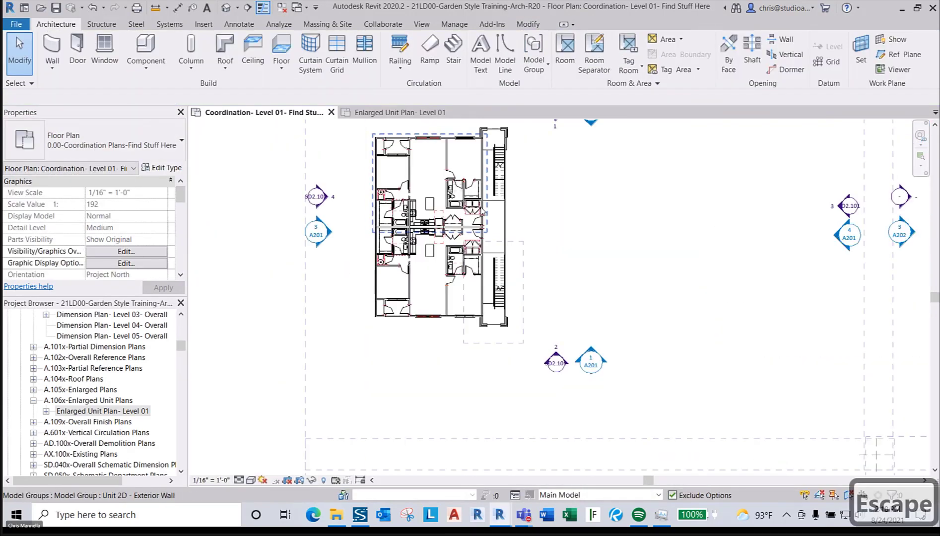
middle_click_drag(487, 208, 420, 228)
scroll(420, 228, "down", 3)
scroll(433, 231, "down", 1)
scroll(433, 234, "down", 2)
middle_click_drag(512, 280, 394, 255)
scroll(397, 255, "down", 4)
scroll(772, 390, "up", 5)
scroll(752, 381, "up", 3)
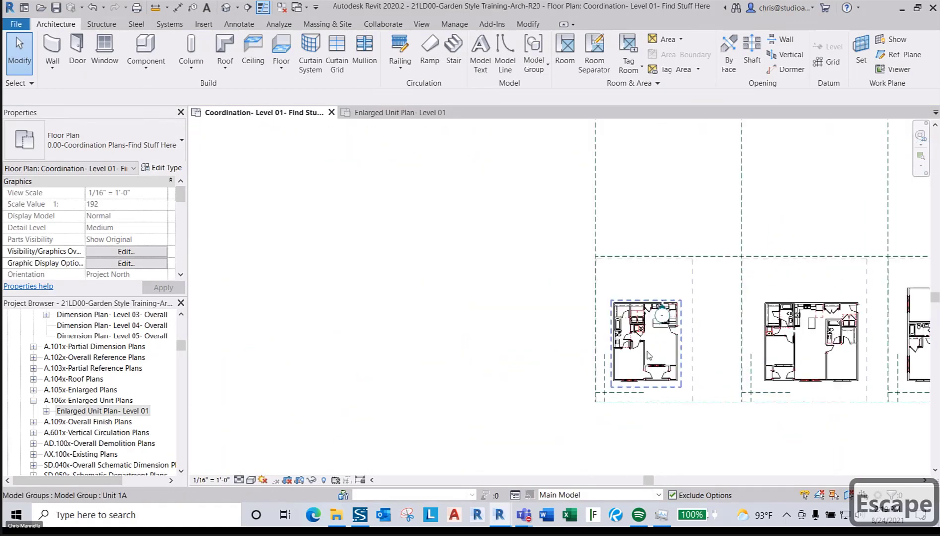
- Select the Unit 1A group, frame it in view, and start Mirror – Draw Axis with DM
left_click(663, 351)
scroll(663, 351, "down", 5)
middle_click_drag(513, 318, 734, 335)
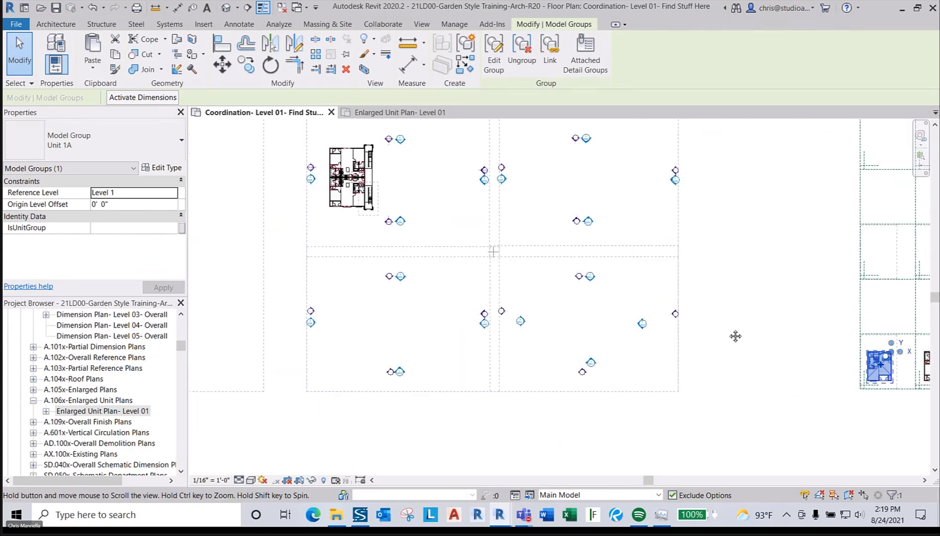
scroll(726, 329, "down", 1)
scroll(453, 221, "up", 2)
scroll(406, 208, "up", 2)
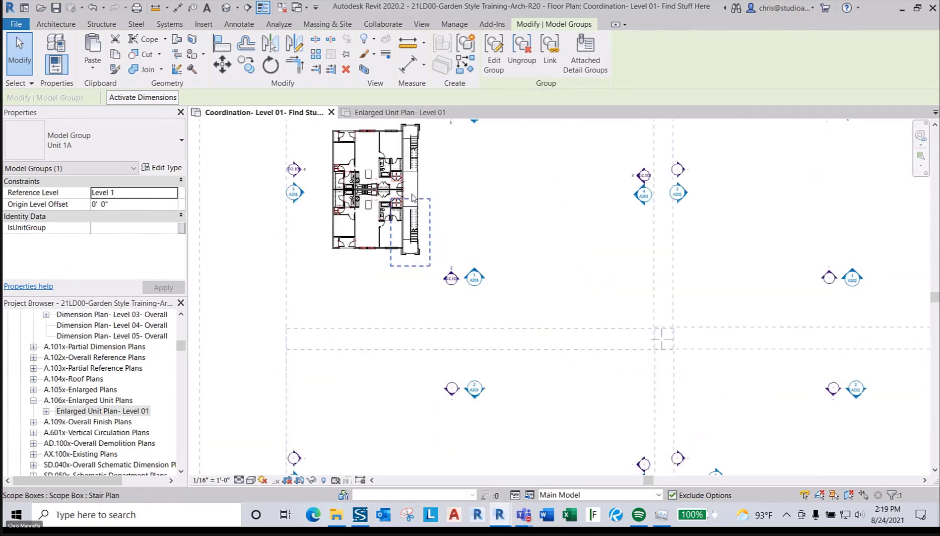
scroll(408, 193, "up", 2)
scroll(390, 191, "down", 5)
middle_click_drag(629, 321, 350, 272)
scroll(611, 335, "up", 3)
key("d")
key("m")
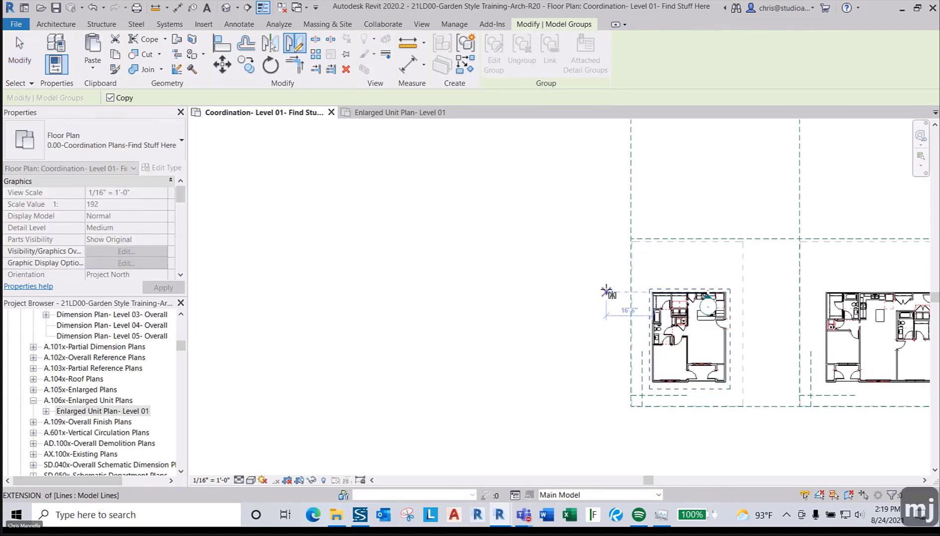
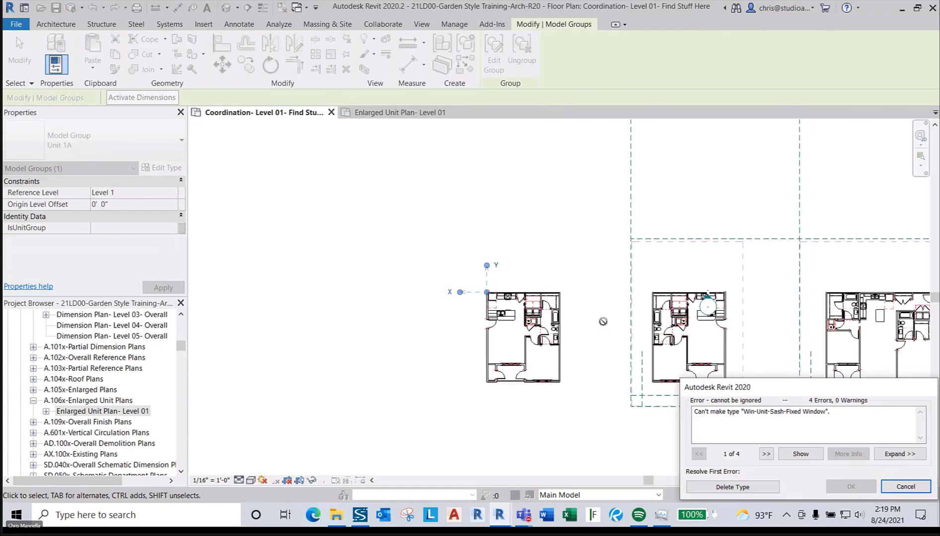
- Discard the sash-window type that cannot be created, then clear the selection
left_click(740, 488)
scroll(556, 420, "up", 3)
key("Escape")
key("Escape")
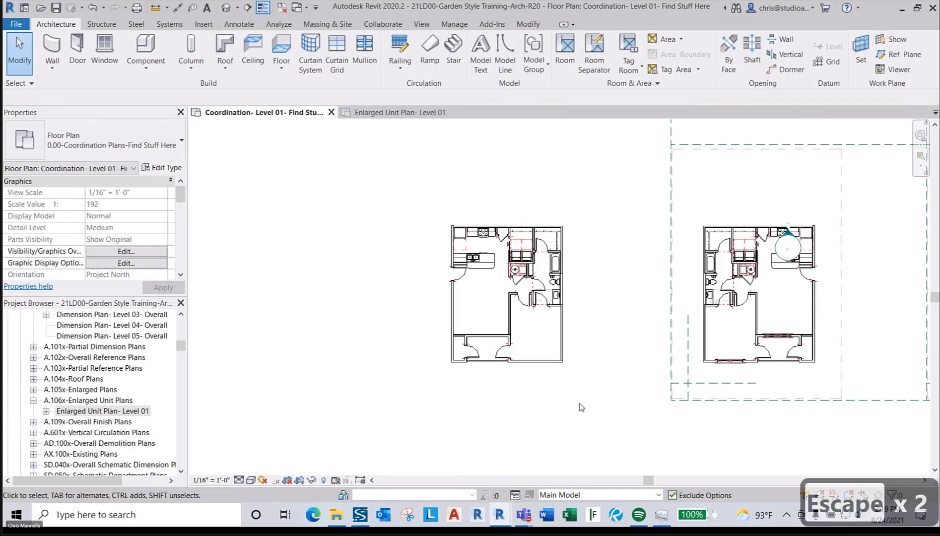
scroll(524, 361, "up", 3)
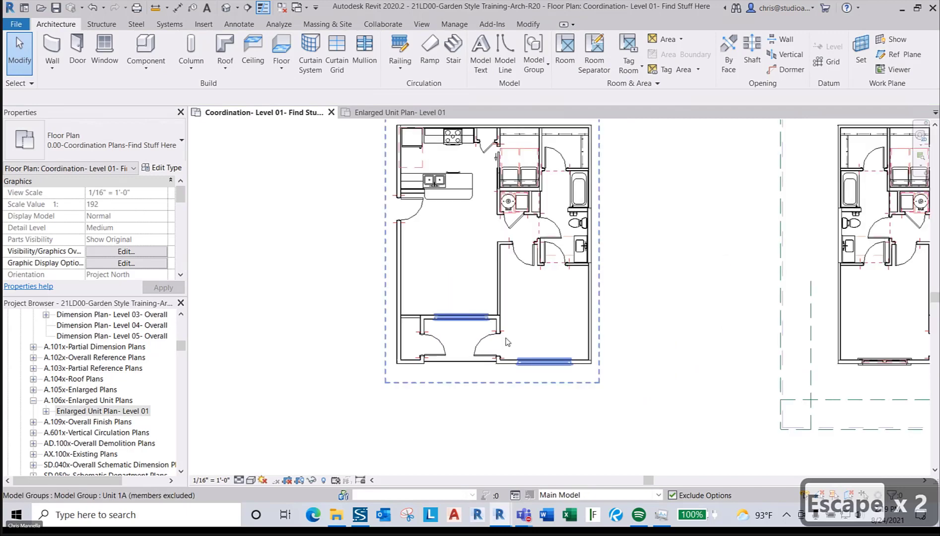
- Select the nested interior group inside Unit 1A and cancel the reappearing window-type error
left_click(520, 358)
key("Escape")
key("Tab")
left_click(500, 293)
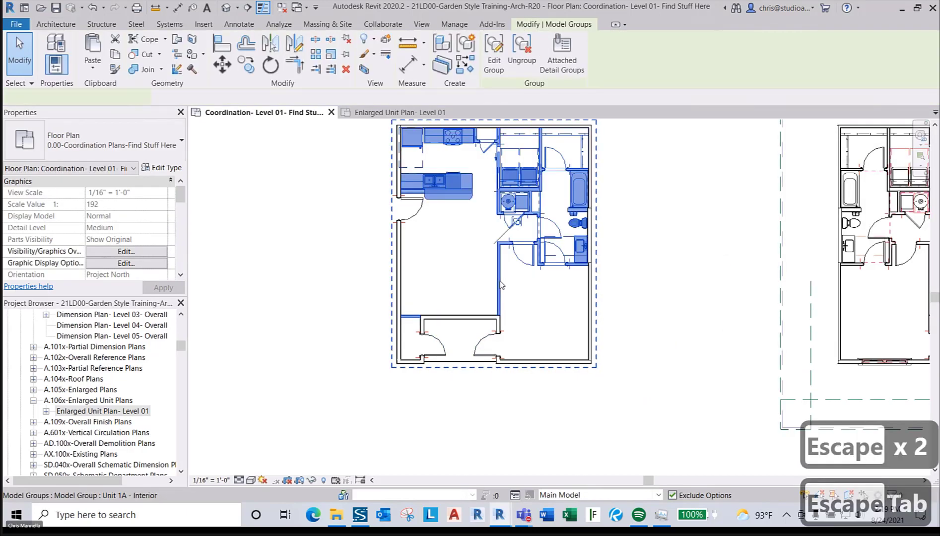
left_click(501, 349)
left_click(500, 349)
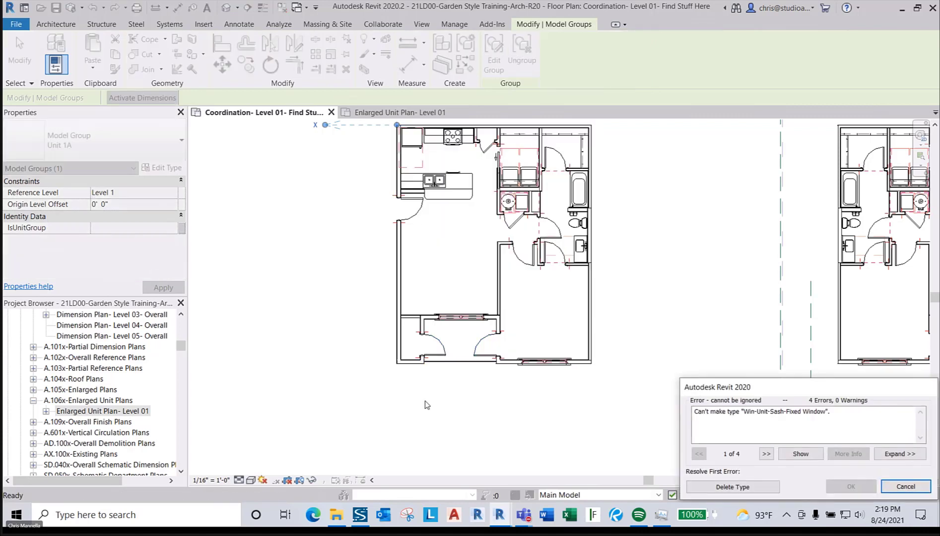
left_click(901, 487)
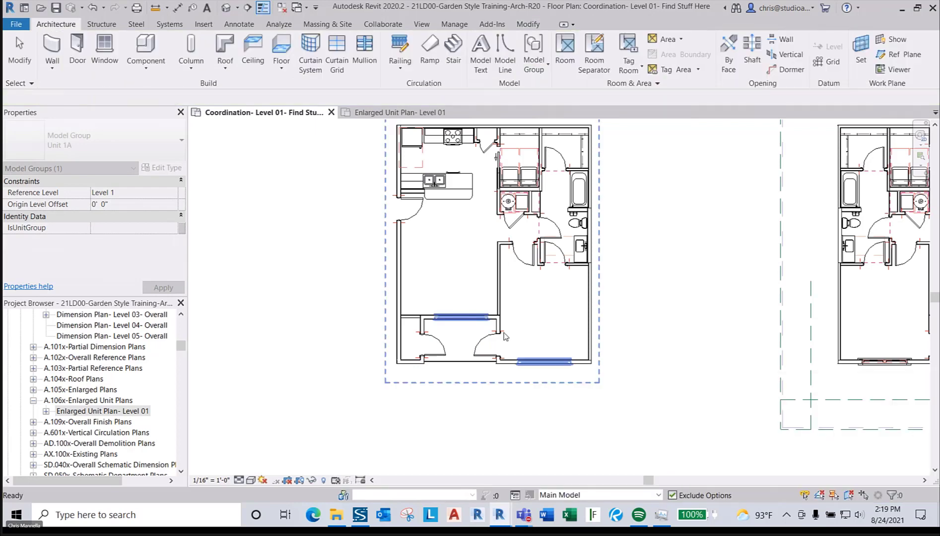
- Delete the extra left copy of the Unit 1A group
double_click(501, 326)
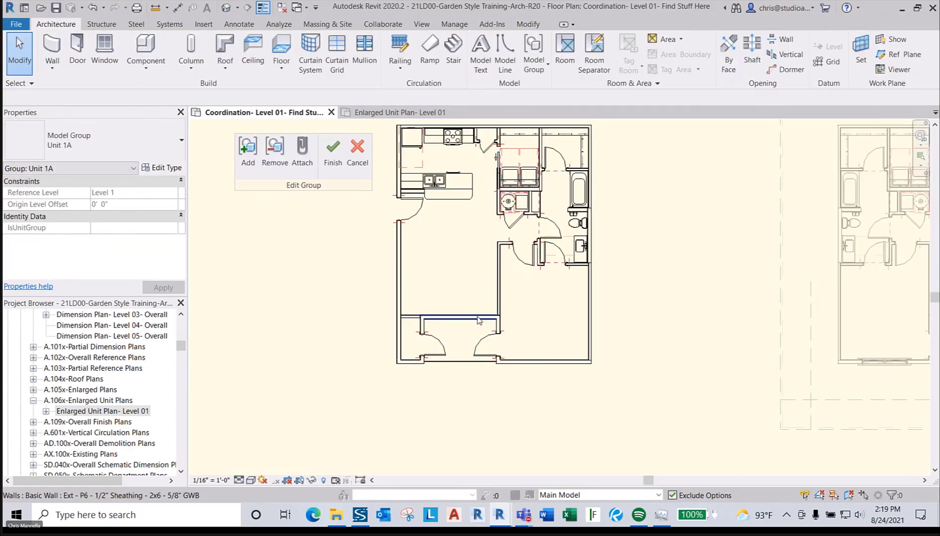
left_click(333, 152)
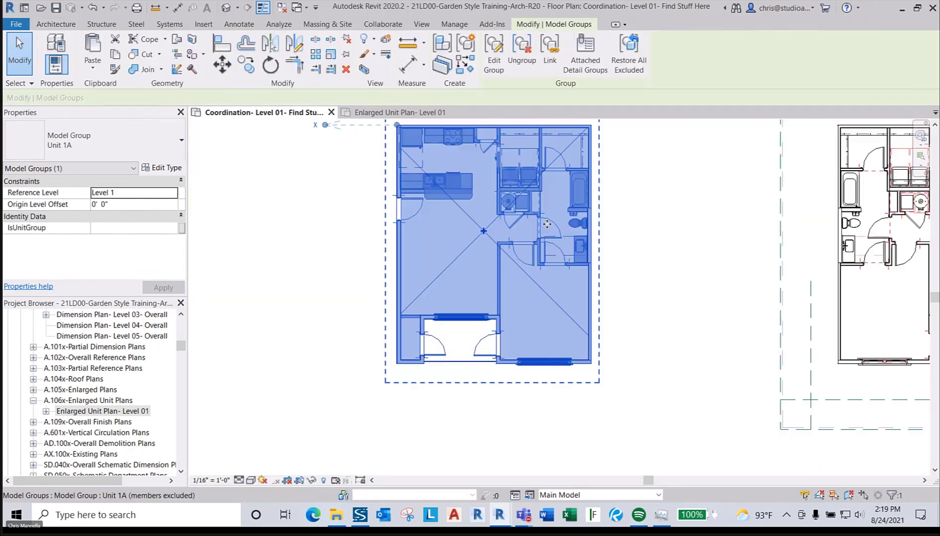
scroll(534, 221, "down", 2)
key("Delete")
scroll(833, 285, "up", 3)
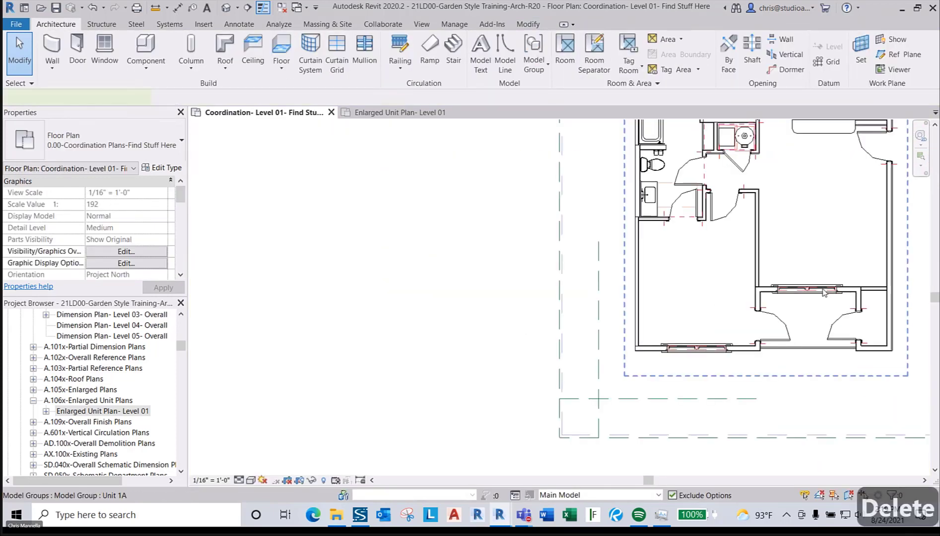
- In the remaining Unit 1A group, change both windows to 08-Win-Unit-Double-2 Unit
double_click(822, 293)
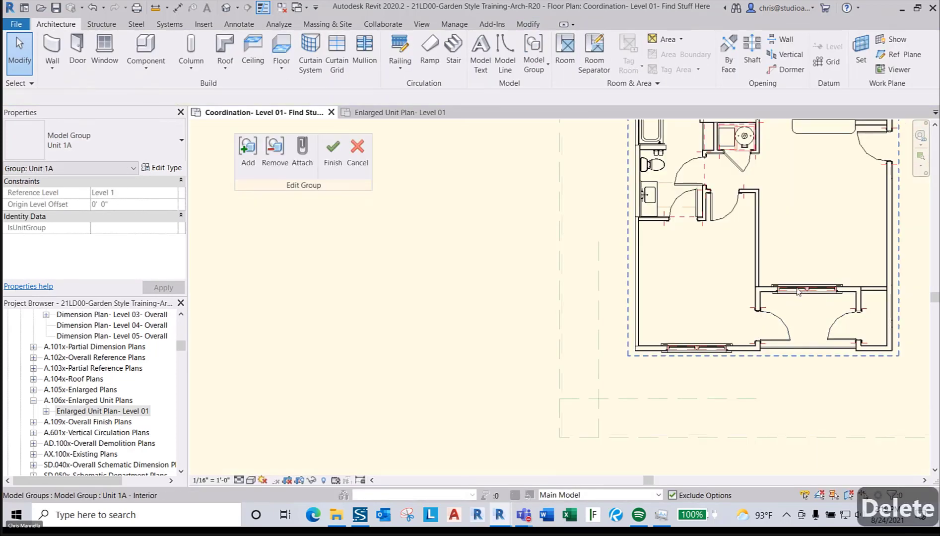
left_click(798, 291)
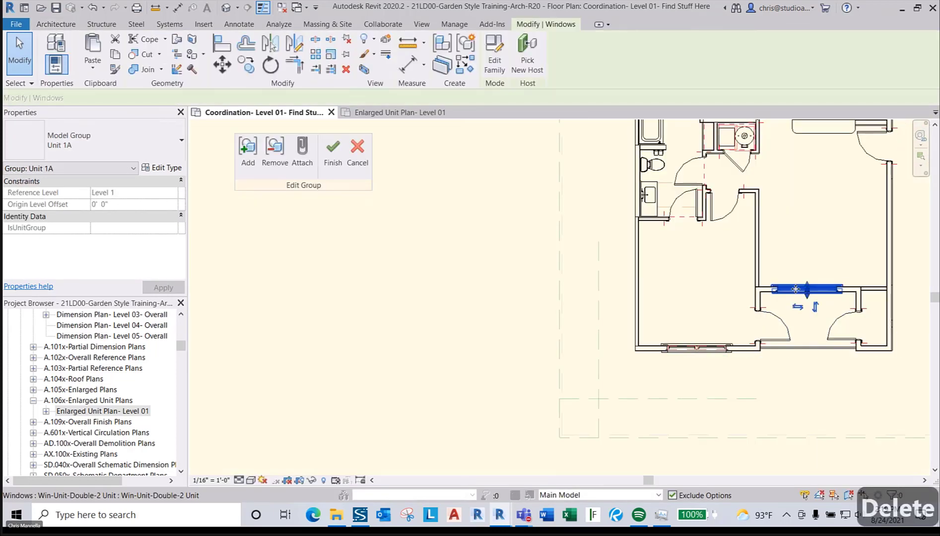
left_click(684, 346, "ctrl")
left_click(132, 155)
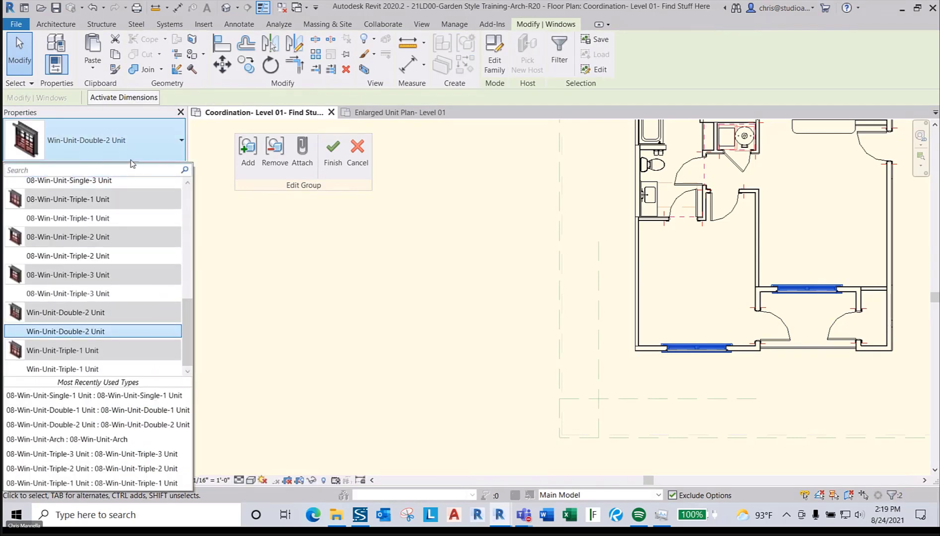
type("08")
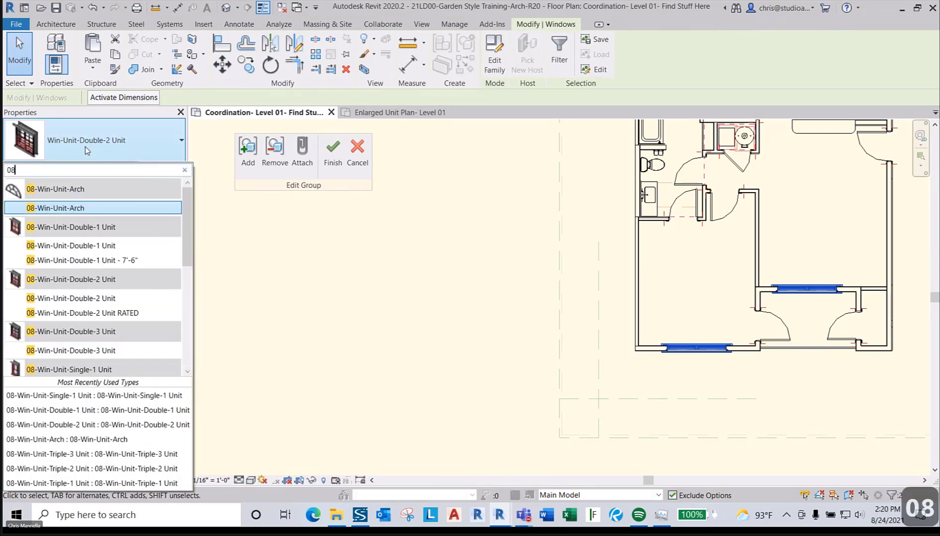
scroll(96, 278, "down", 1)
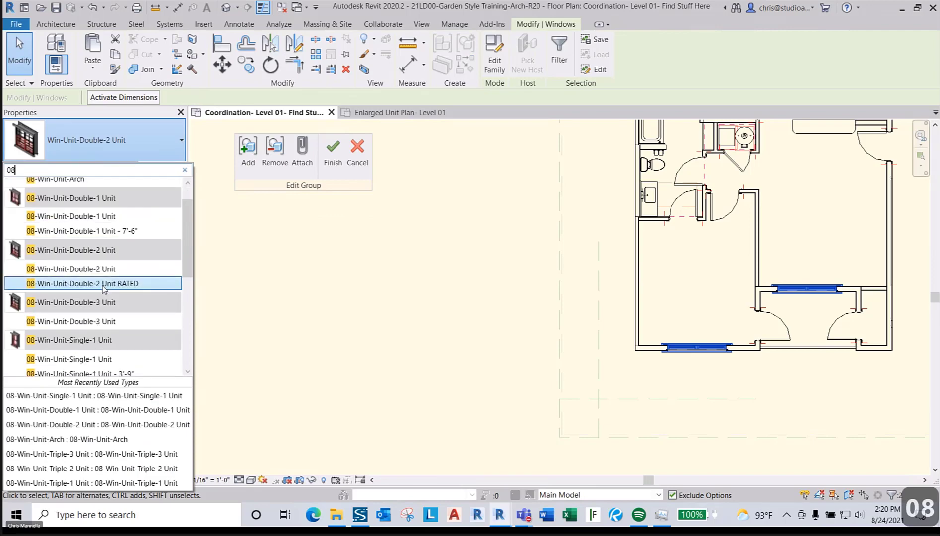
left_click(94, 269)
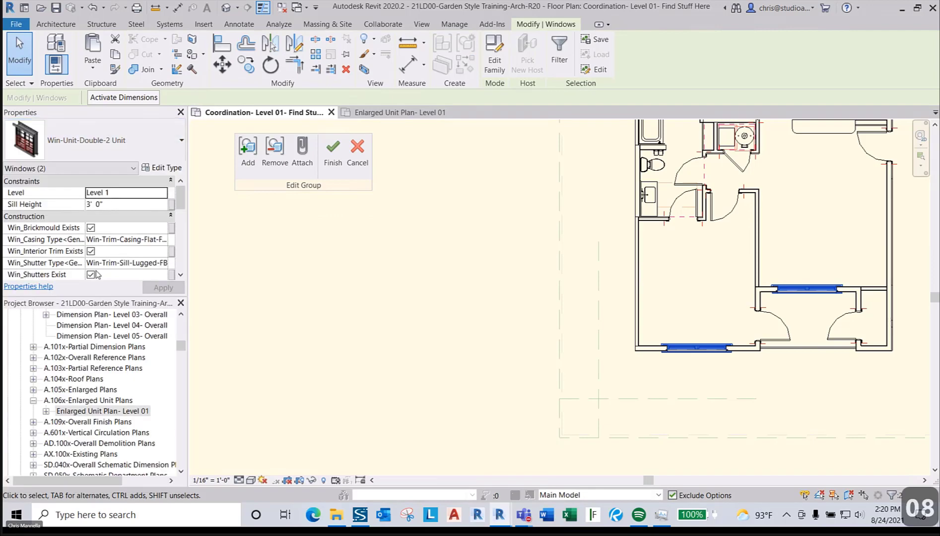
left_click(689, 316)
left_click(332, 167)
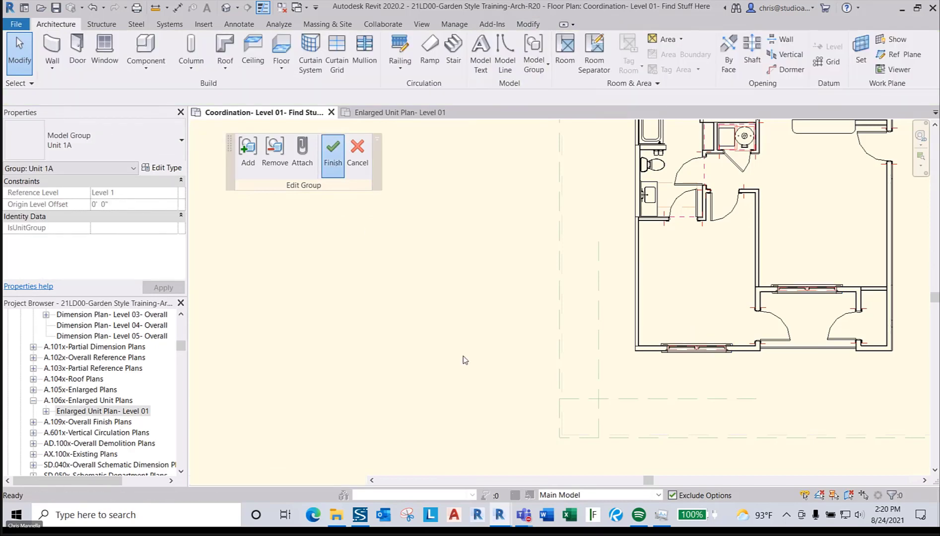
left_click(611, 323)
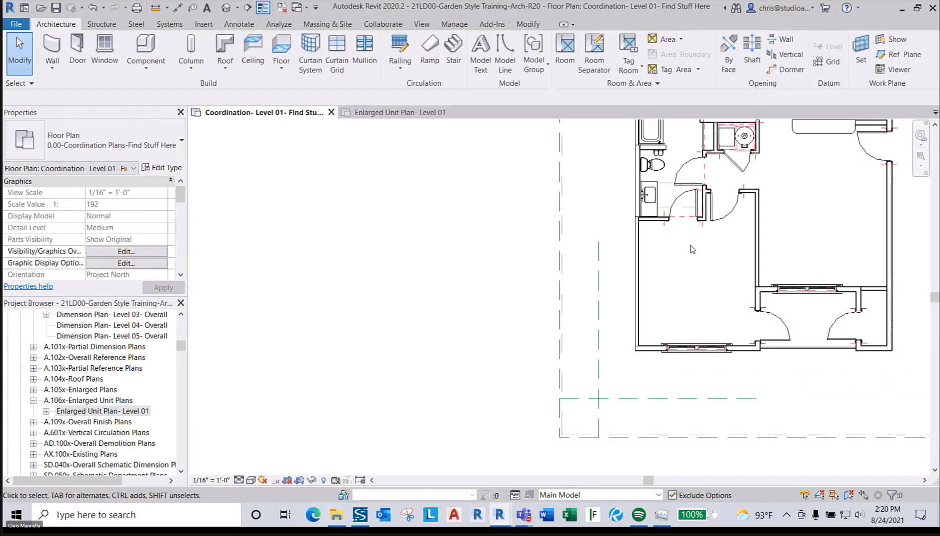
- Mirror a copy of the edited Unit 1A group about a vertical axis
left_click(658, 226)
key("d")
key("m")
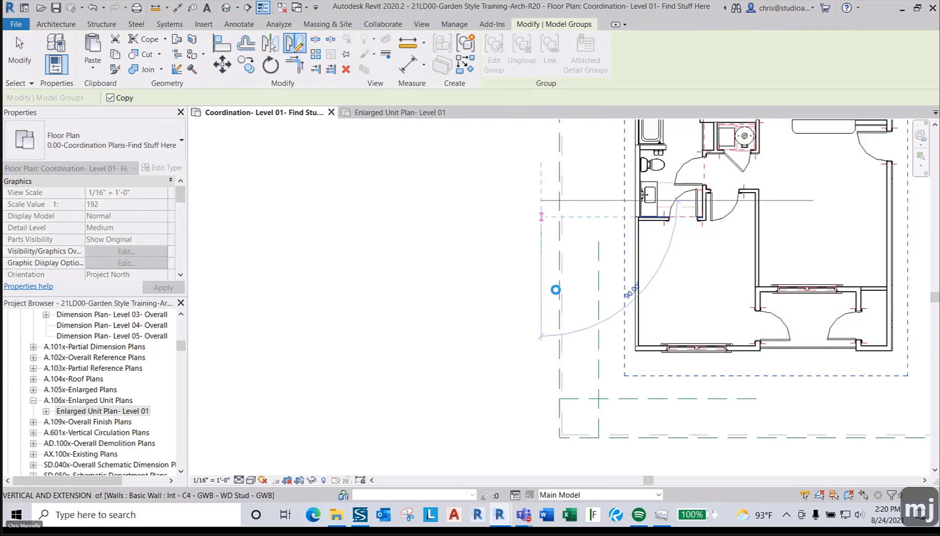
left_click(552, 290)
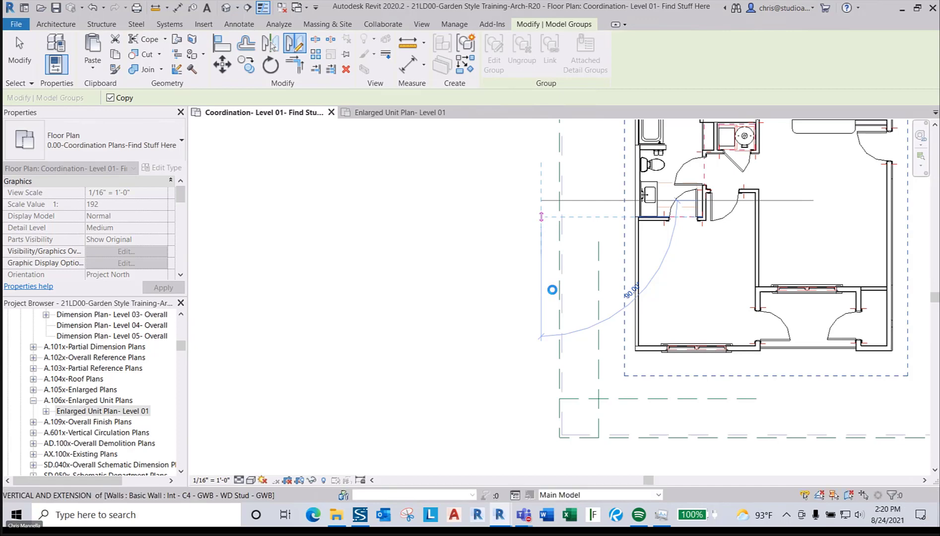
key("Escape")
scroll(554, 294, "down", 2)
key("Escape")
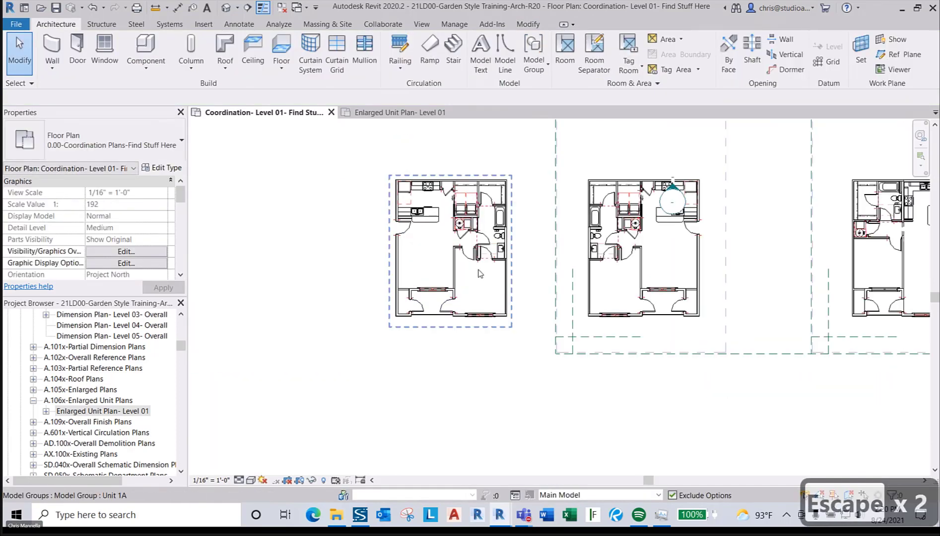
- Move the mirrored Unit 1A copy so its corner sits against the stair corridor wall
left_click(449, 243)
scroll(397, 185, "up", 5)
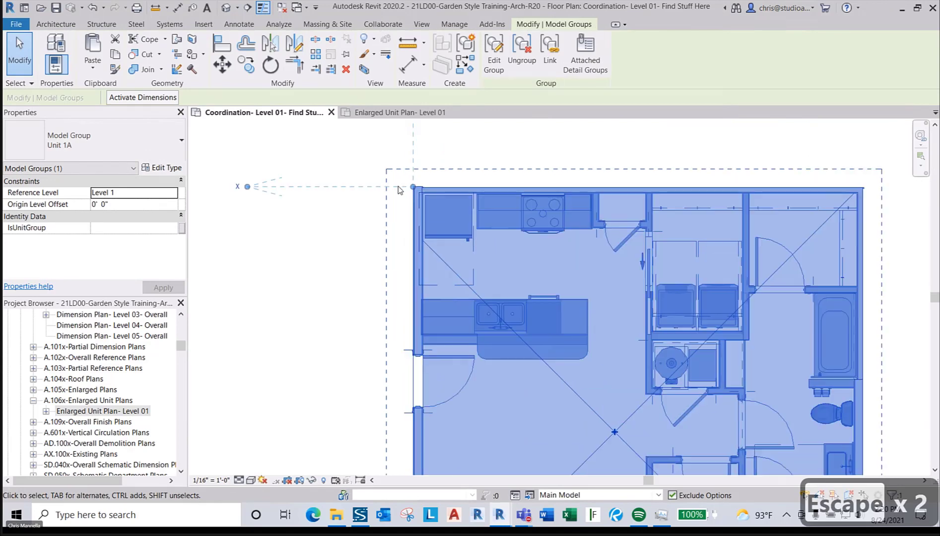
scroll(398, 186, "up", 4)
left_click(424, 187)
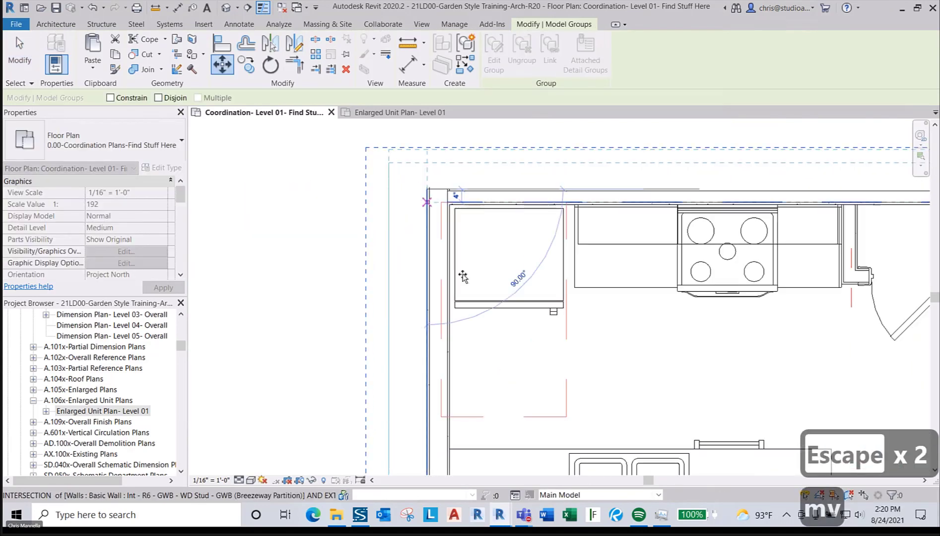
scroll(496, 300, "down", 4)
scroll(497, 301, "down", 10)
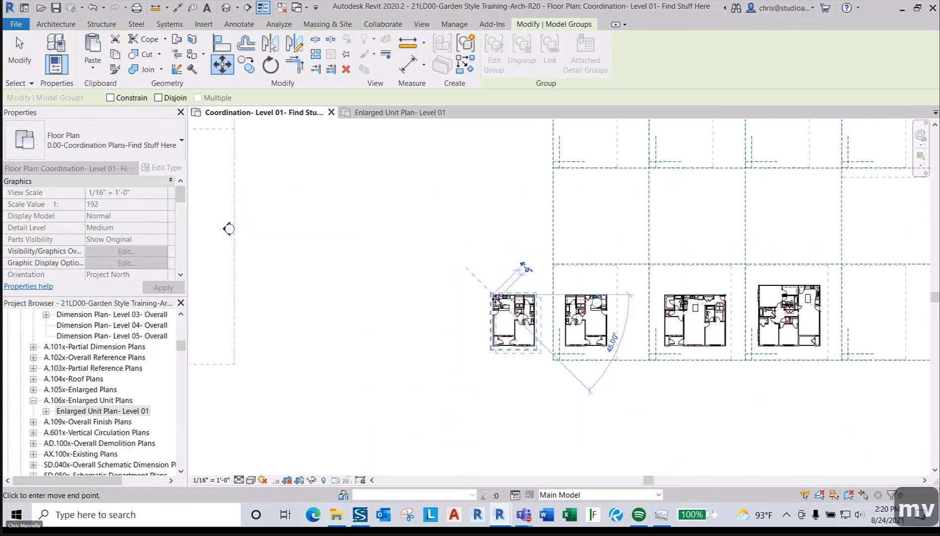
scroll(497, 300, "up", 5)
scroll(435, 285, "up", 8)
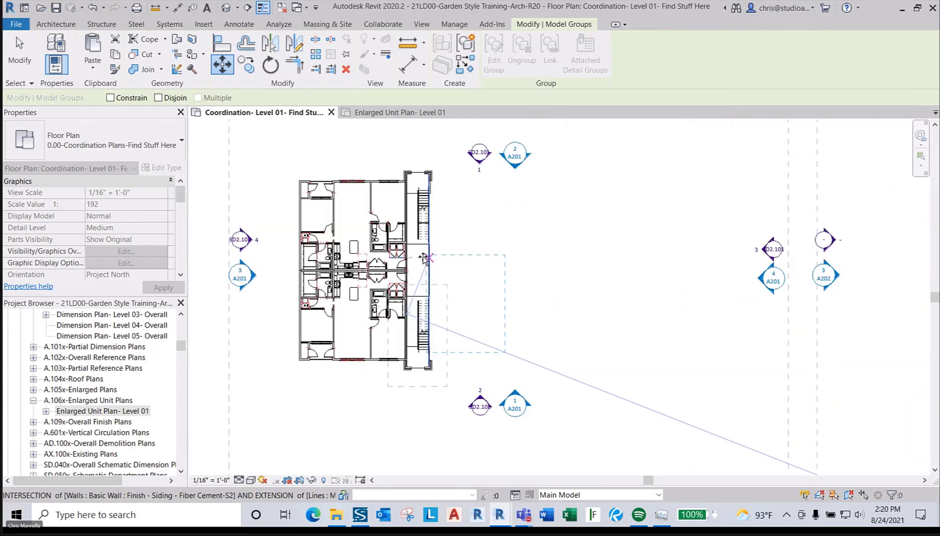
scroll(435, 286, "up", 5)
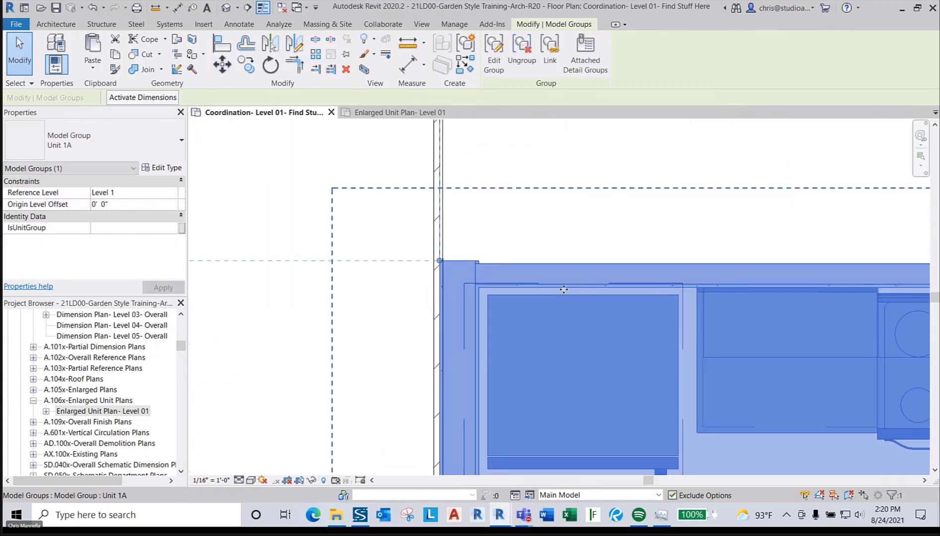
scroll(437, 270, "up", 4)
key("m")
key("v")
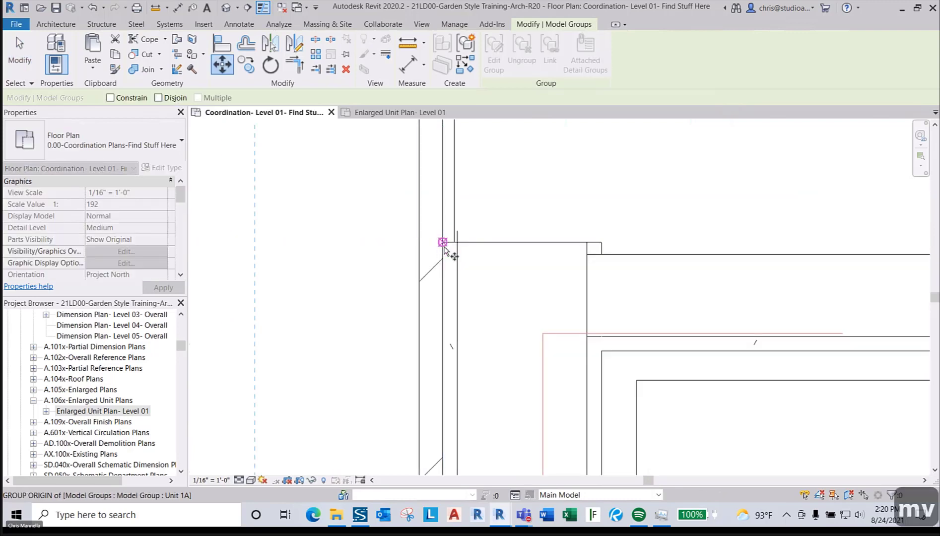
left_click(443, 242)
scroll(453, 245, "up", 3)
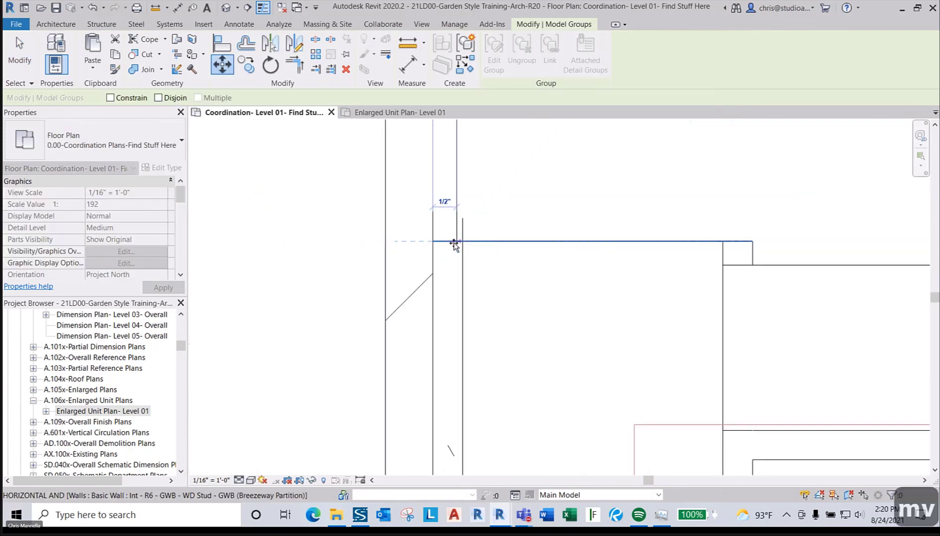
scroll(522, 210, "down", 4)
key("Escape")
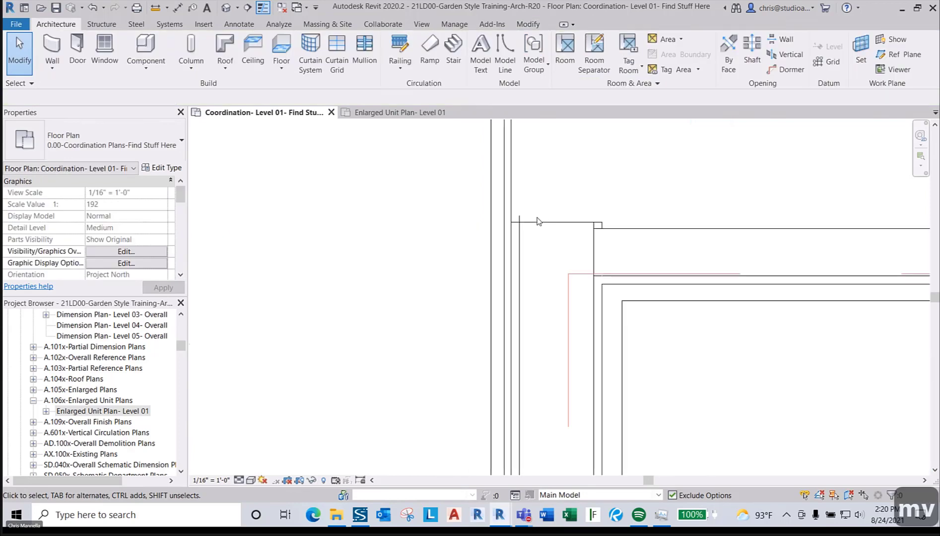
scroll(539, 222, "down", 2)
scroll(539, 221, "down", 5)
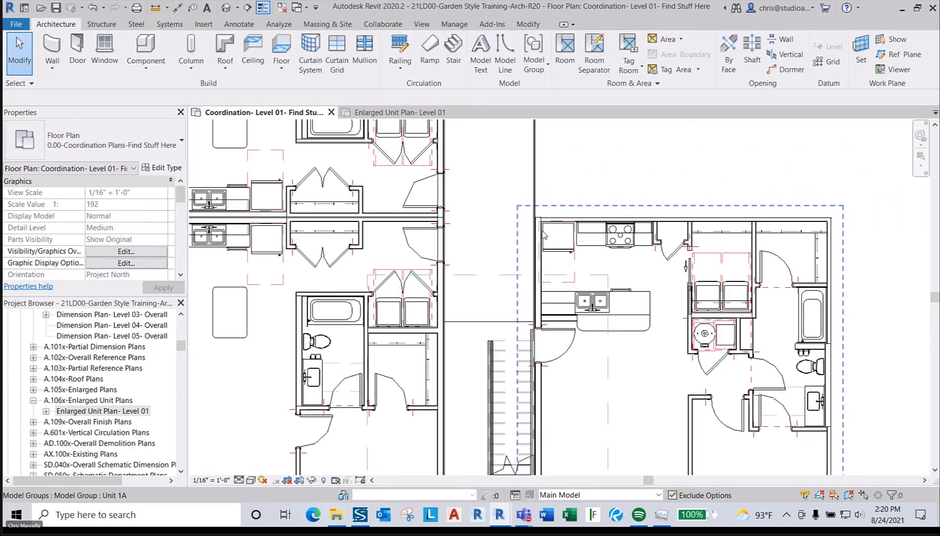
scroll(549, 272, "down", 3)
middle_click_drag(550, 274, 553, 334)
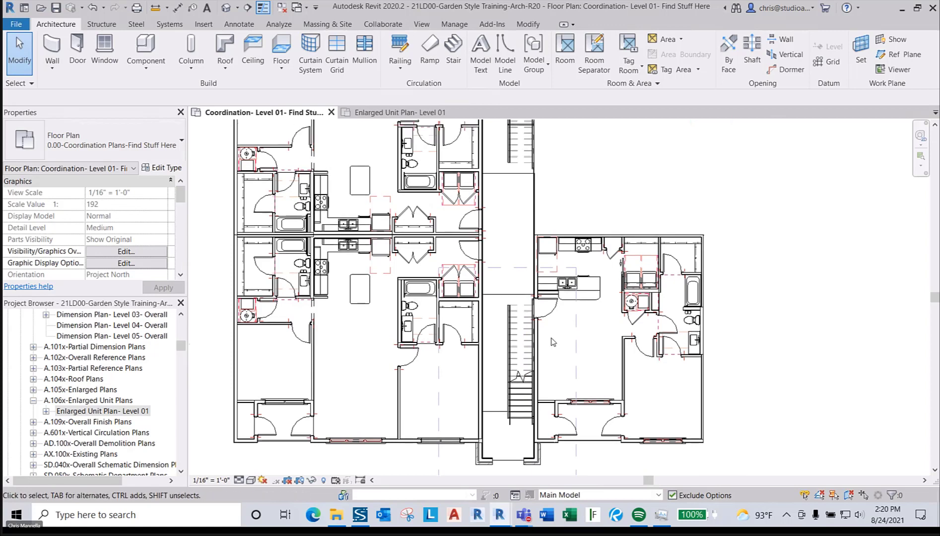
scroll(554, 334, "down", 1)
scroll(554, 335, "down", 1)
scroll(554, 311, "down", 1)
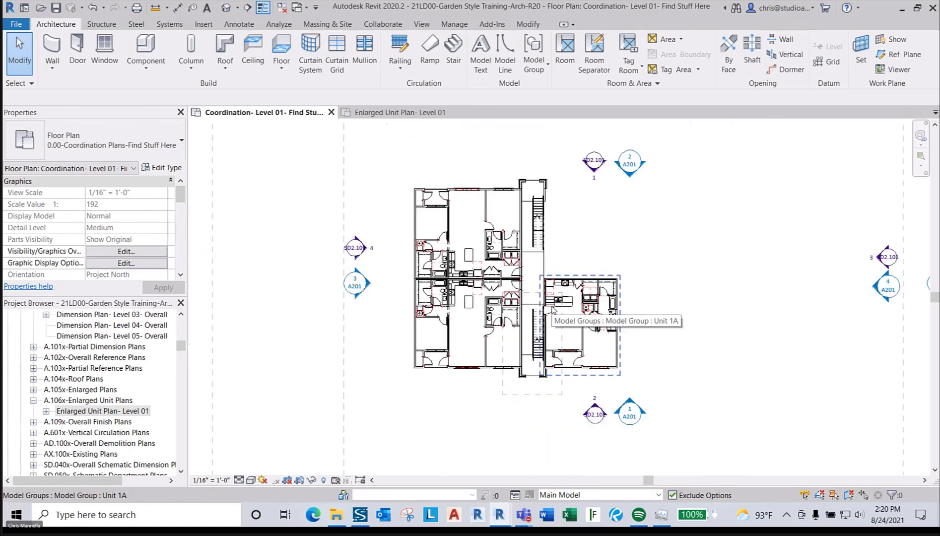
scroll(534, 327, "up", 4)
scroll(533, 328, "up", 2)
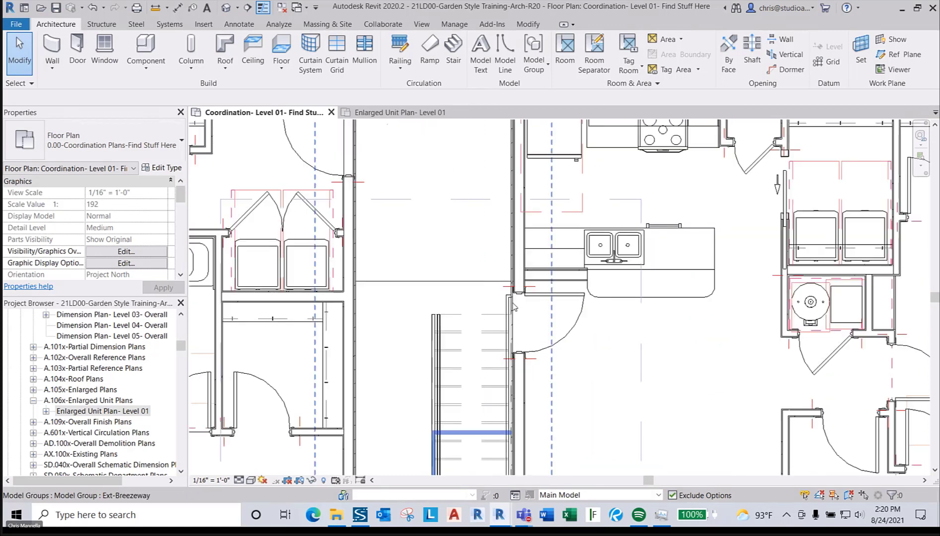
scroll(518, 343, "down", 2)
scroll(526, 304, "down", 1)
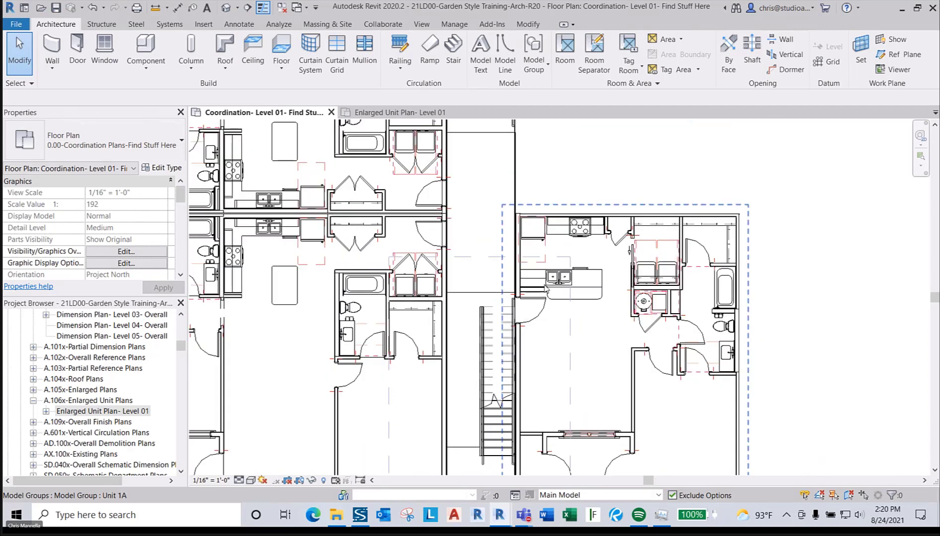
scroll(529, 305, "down", 2)
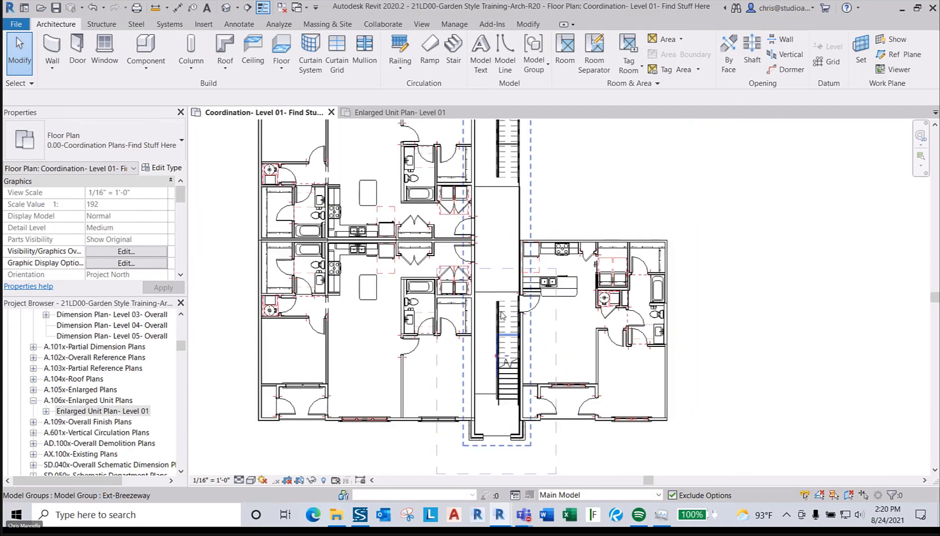
scroll(518, 310, "down", 2)
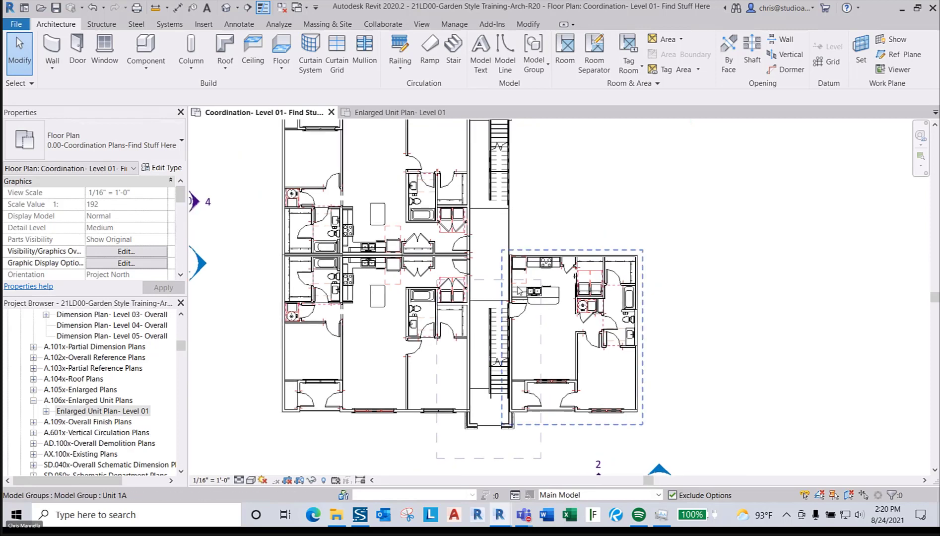
scroll(515, 324, "down", 1)
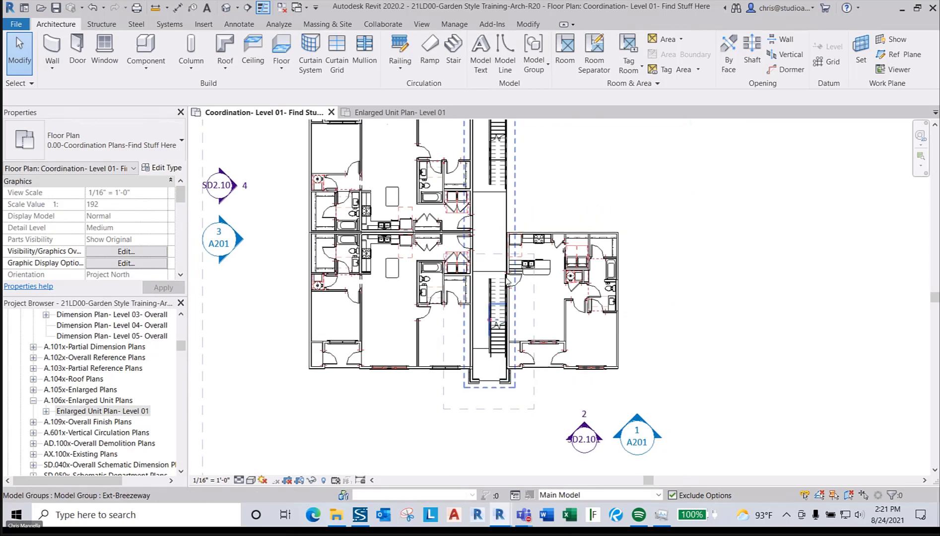
scroll(505, 299, "up", 2)
scroll(514, 285, "down", 3)
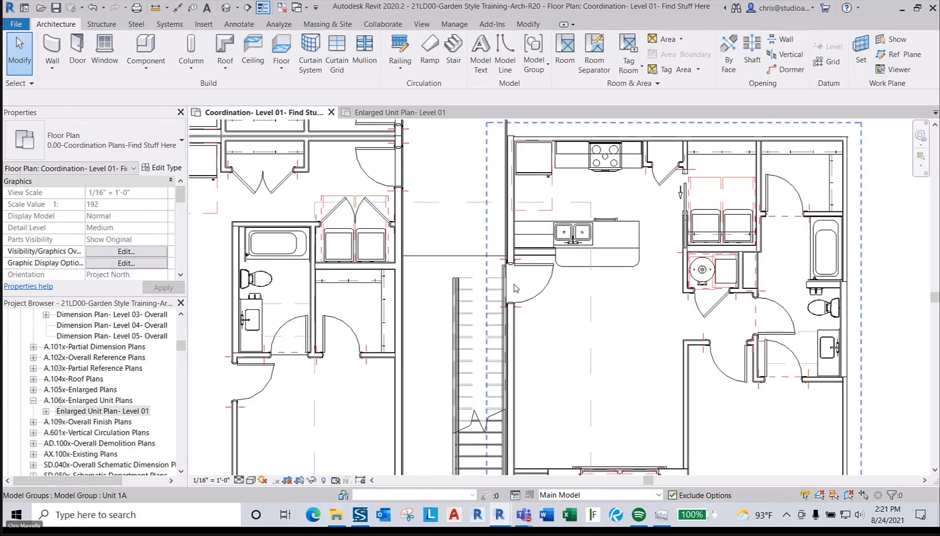
- Mirror Unit 1A about its top edge onto the opposite side of the breezeway partition
left_click(514, 237)
scroll(516, 238, "up", 8)
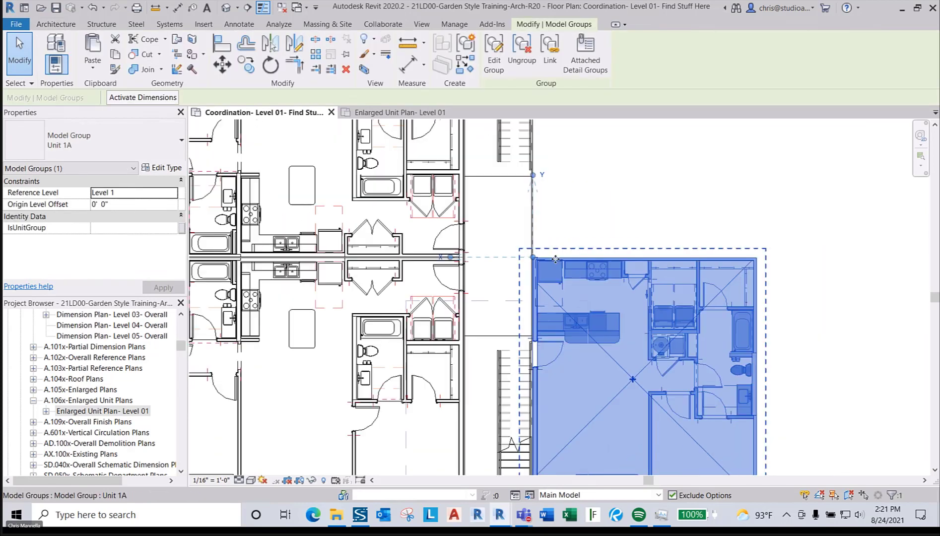
key("d")
key("m")
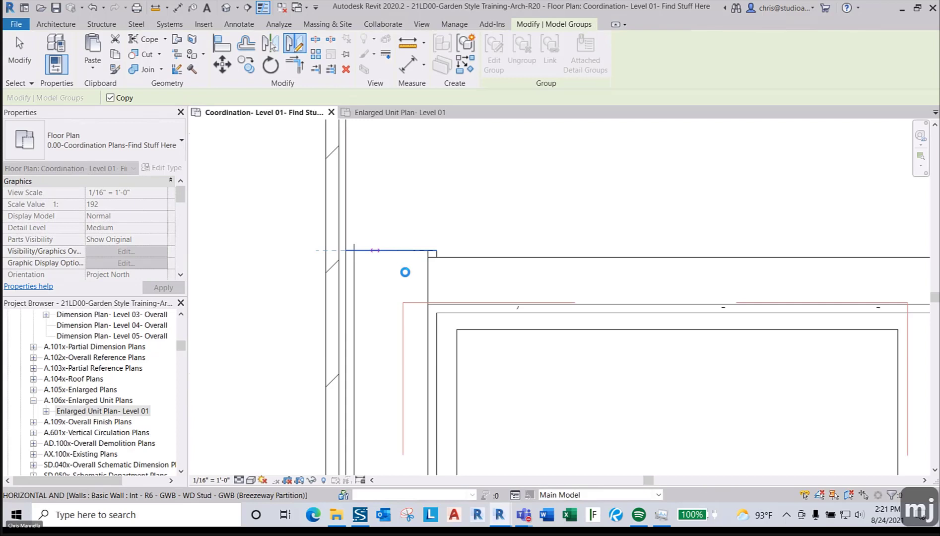
left_click(405, 272)
scroll(431, 323, "down", 5)
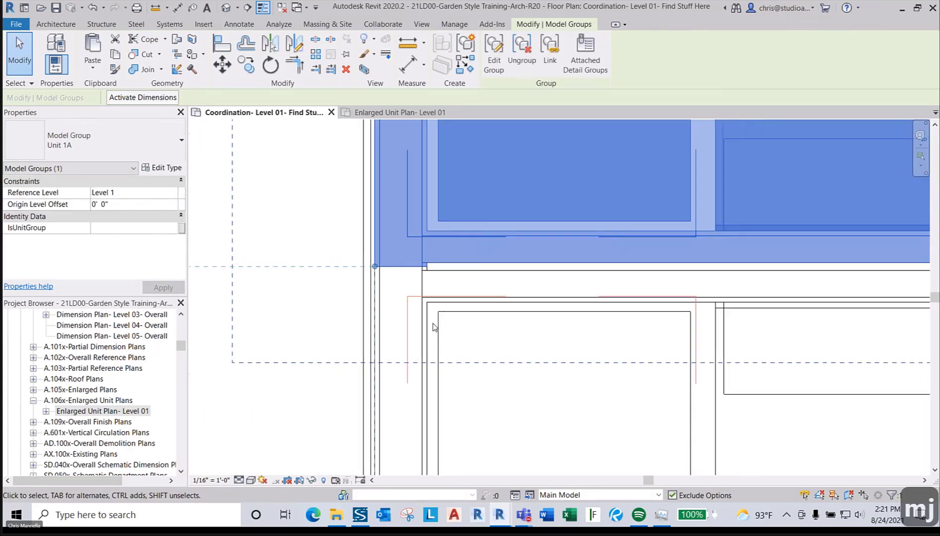
scroll(433, 328, "down", 3)
key("Escape")
key("Escape")
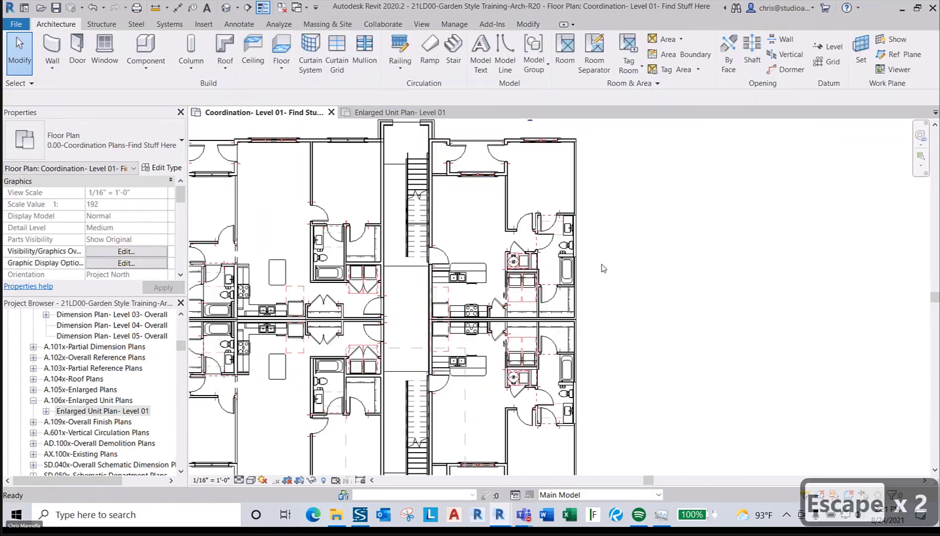
scroll(446, 144, "up", 4)
scroll(446, 144, "down", 5)
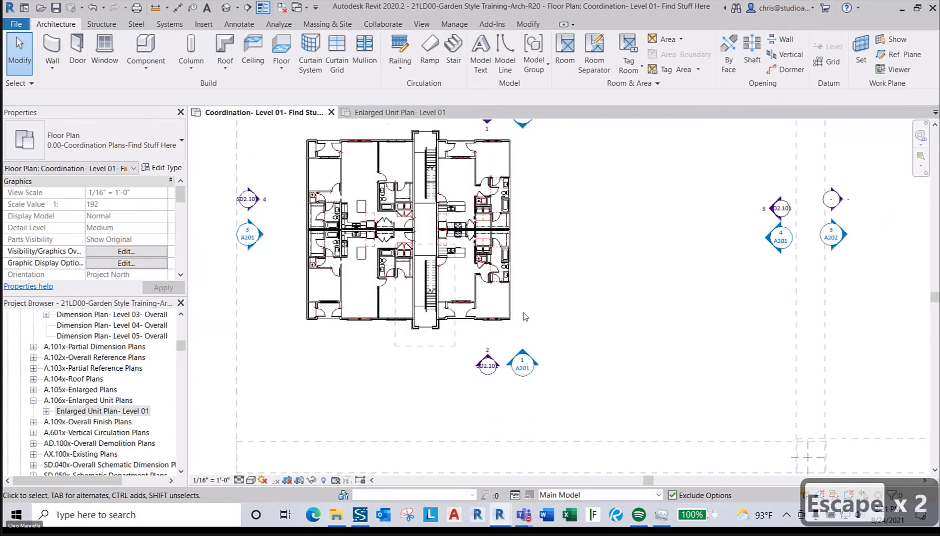
scroll(480, 330, "up", 5)
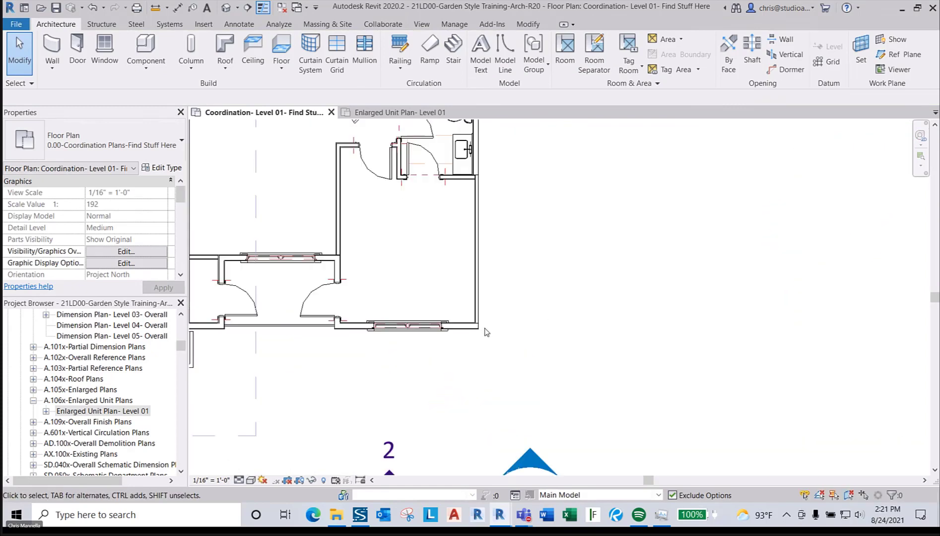
- Inside the Unit 1A group, stretch the exterior wall's end toward the interior wall
left_click(468, 327)
double_click(468, 326)
left_click(463, 325)
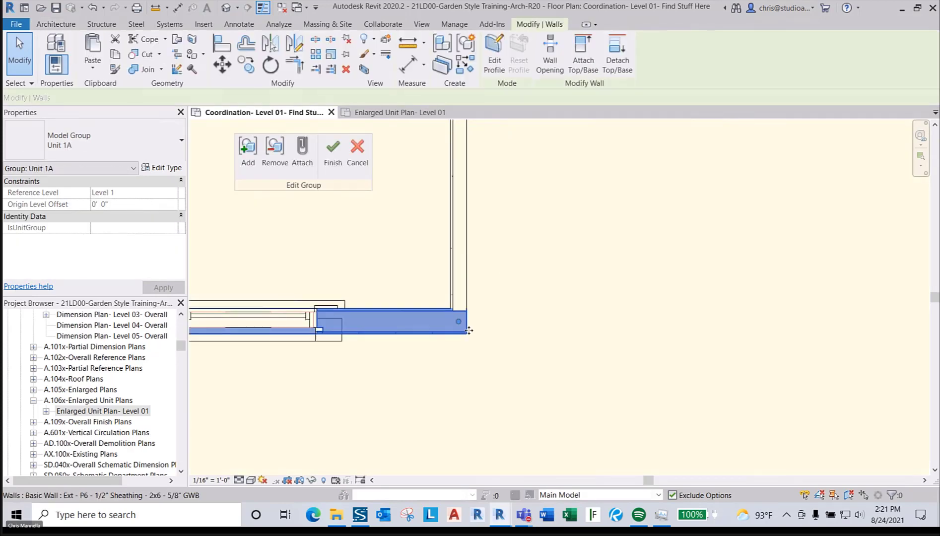
left_click_drag(452, 317, 472, 311)
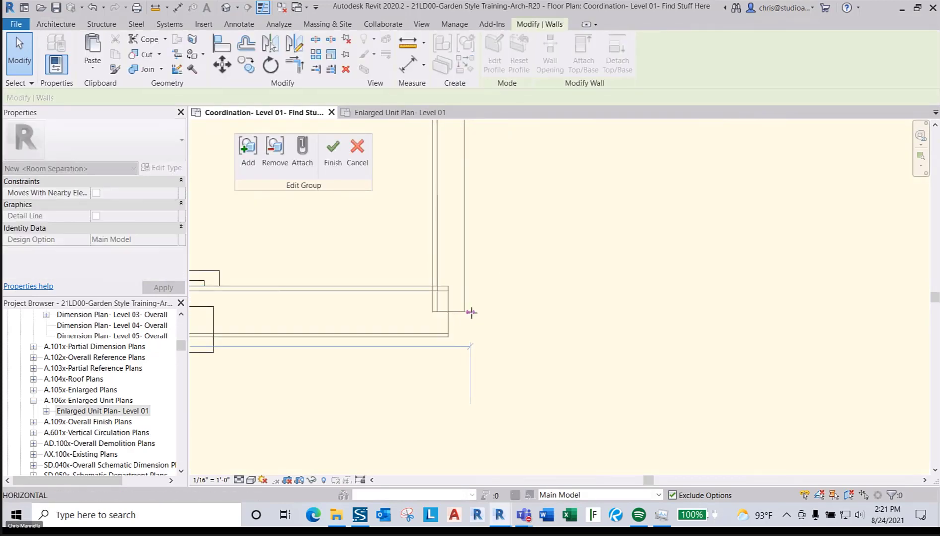
left_click(503, 352)
key("d")
key("d")
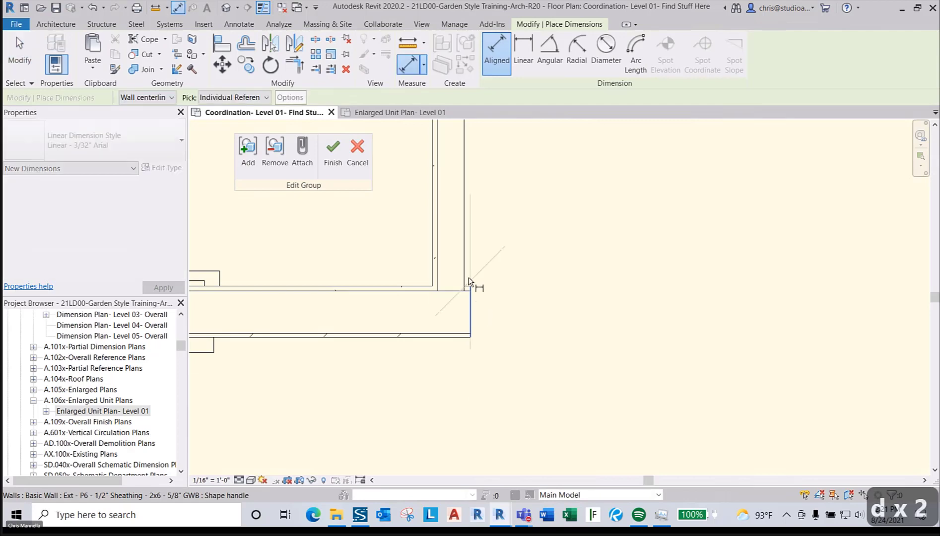
key("Tab")
left_click(467, 269)
scroll(484, 299, "down", 2)
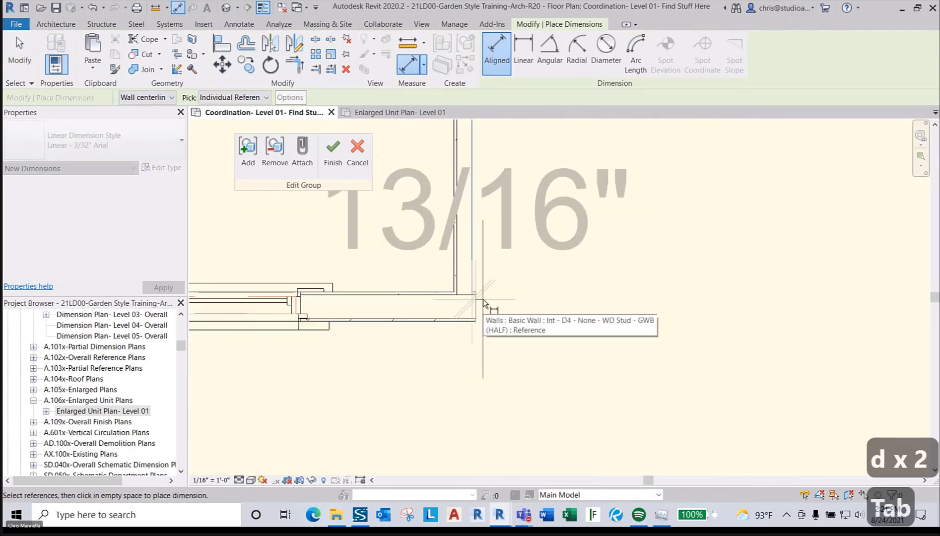
middle_click_drag(521, 296, 610, 330)
key("Escape")
key("Escape")
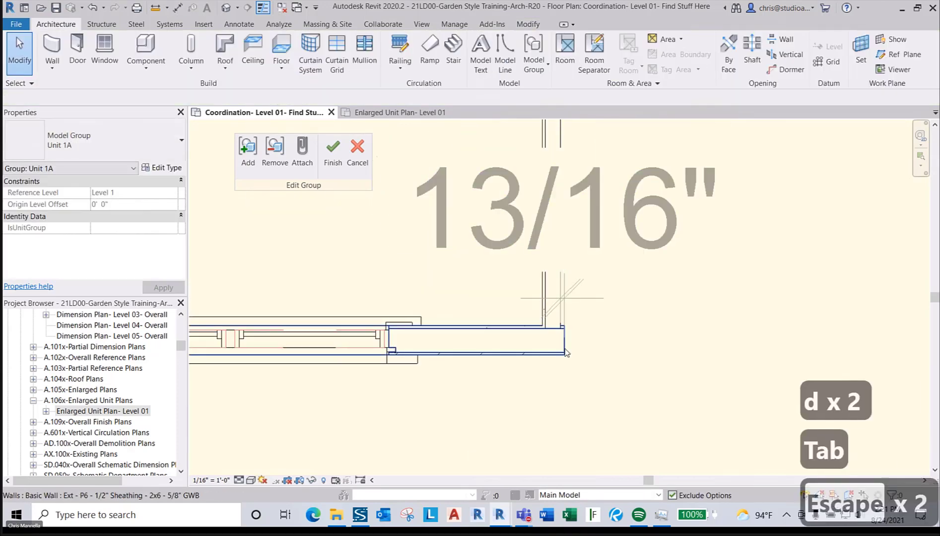
- Set the exterior wall end's temporary distance to 1/2"
left_click(559, 342)
left_click(562, 268)
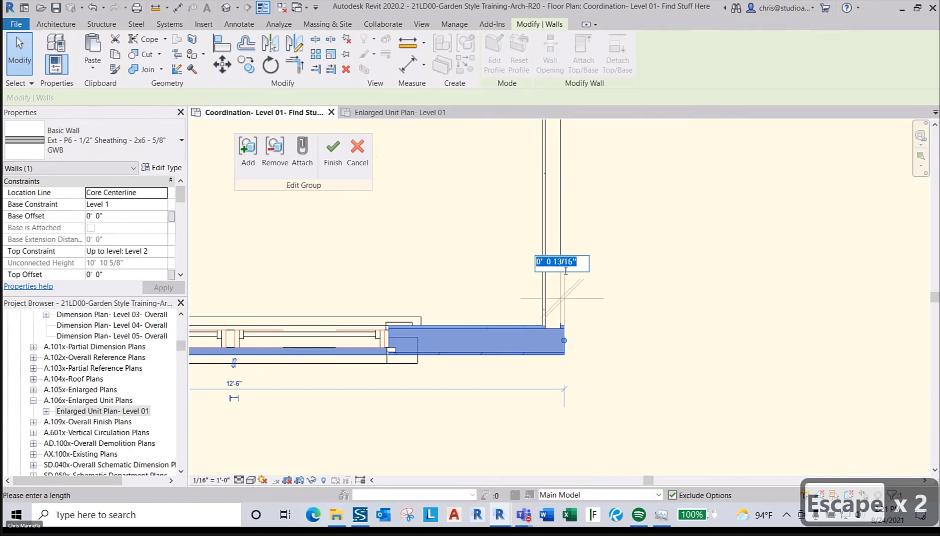
type(".5")
key("Return")
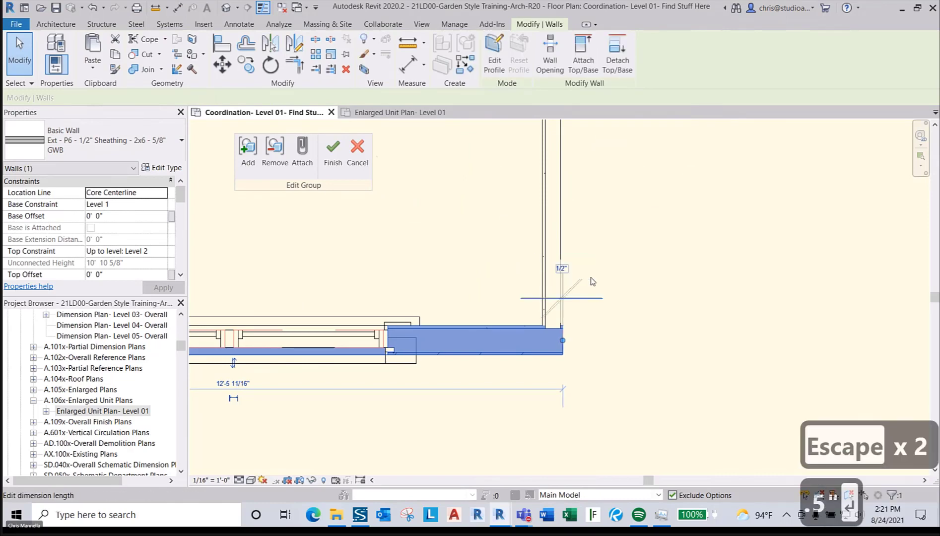
left_click(623, 348)
scroll(623, 349, "down", 4)
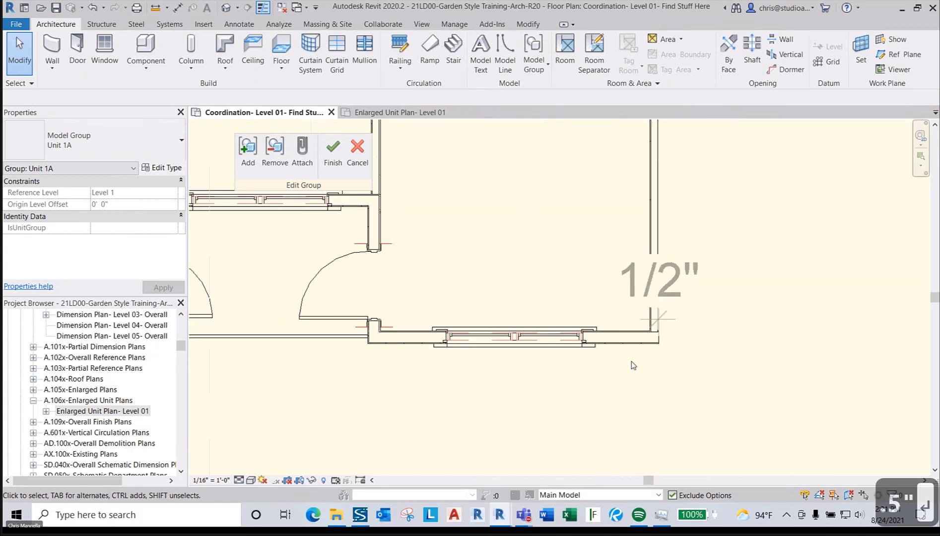
scroll(639, 335, "up", 2)
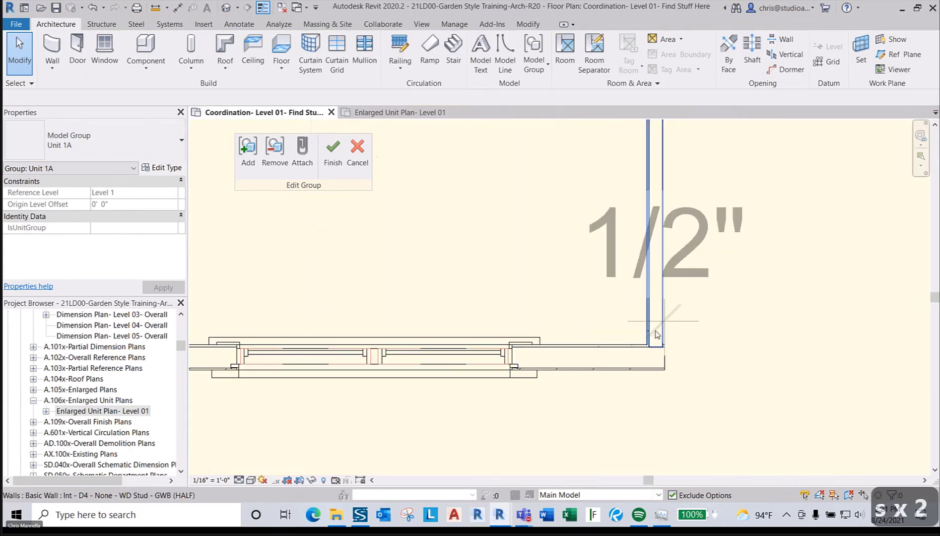
- Undo the change and drag the exterior wall end further right
key("ctrl+z")
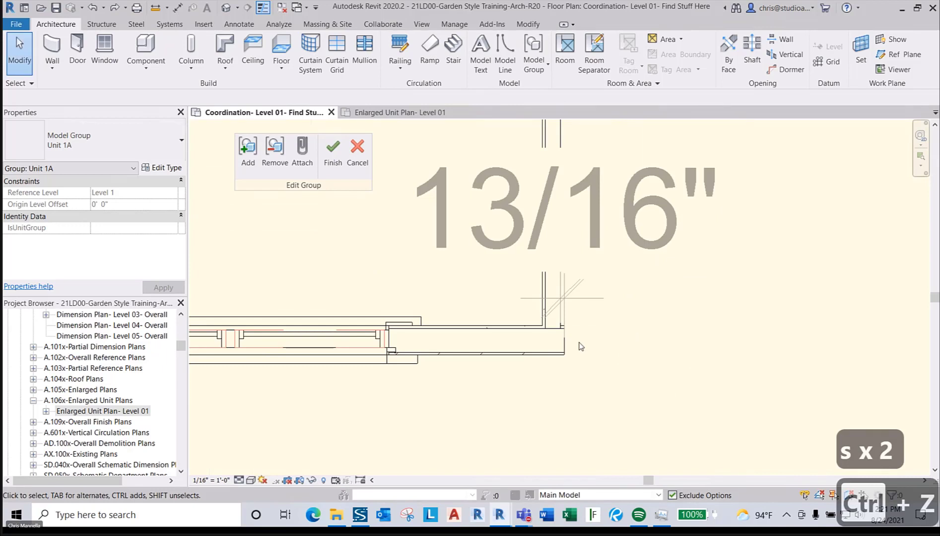
key("Escape")
left_click(563, 342)
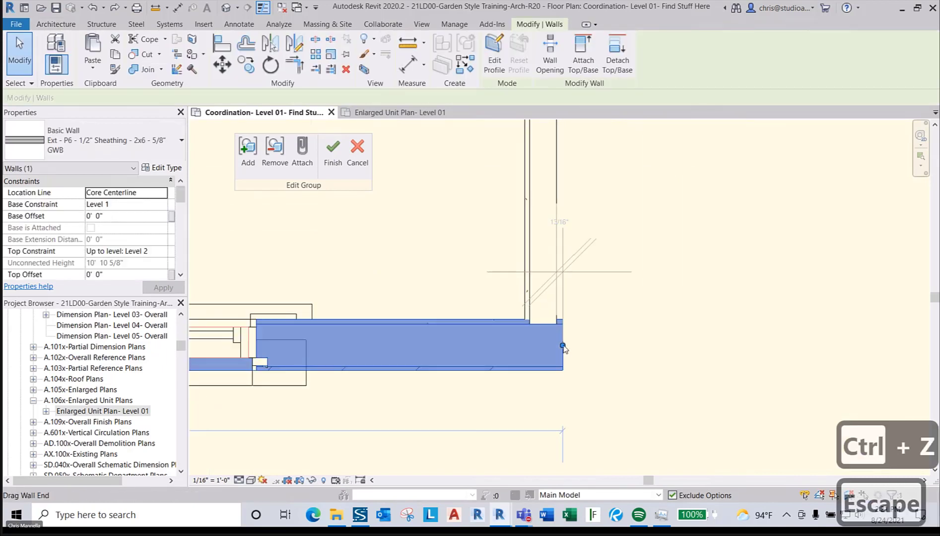
mouse_move(563, 345)
left_mouse_down()
mouse_move(621, 343)
mouse_move(562, 345)
left_mouse_up()
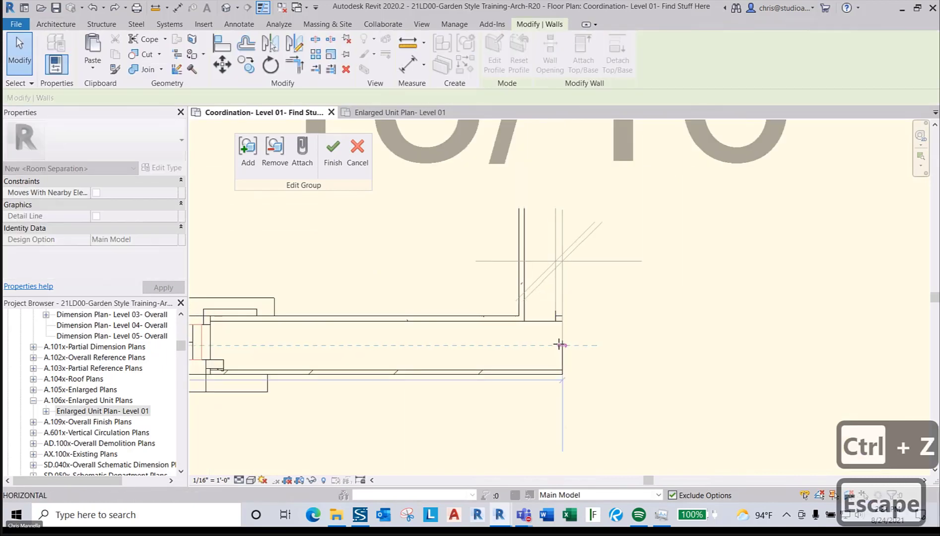
scroll(559, 344, "up", 2)
scroll(580, 365, "down", 1)
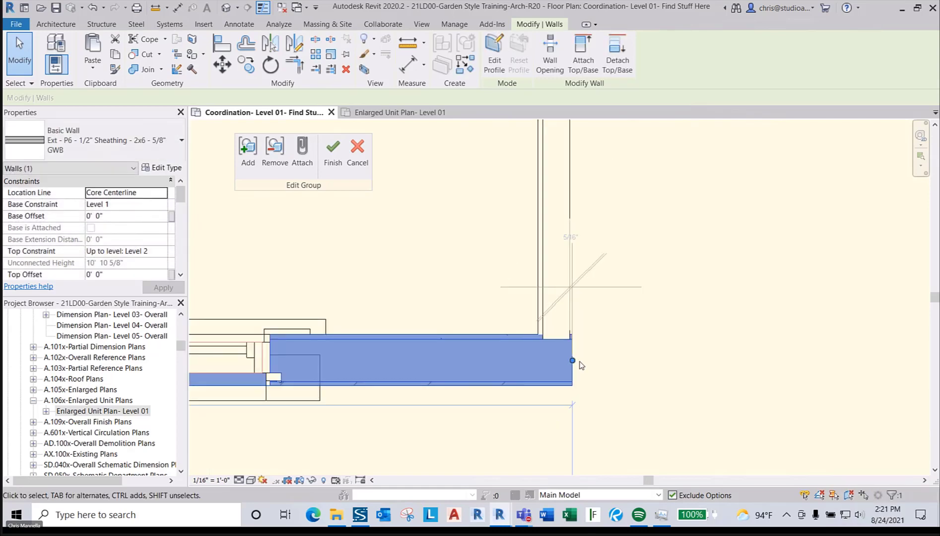
left_click_drag(572, 361, 612, 365)
scroll(607, 360, "down", 3)
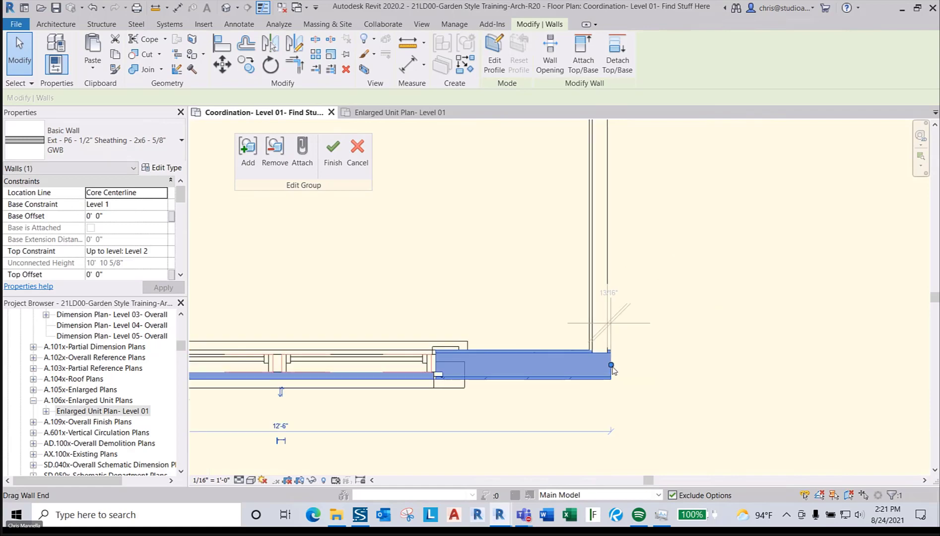
left_click_drag(612, 366, 610, 364)
scroll(610, 365, "up", 2)
- Stretch the exterior wall end past the interior wall, fixing the distance at 1/2"
left_click(607, 366)
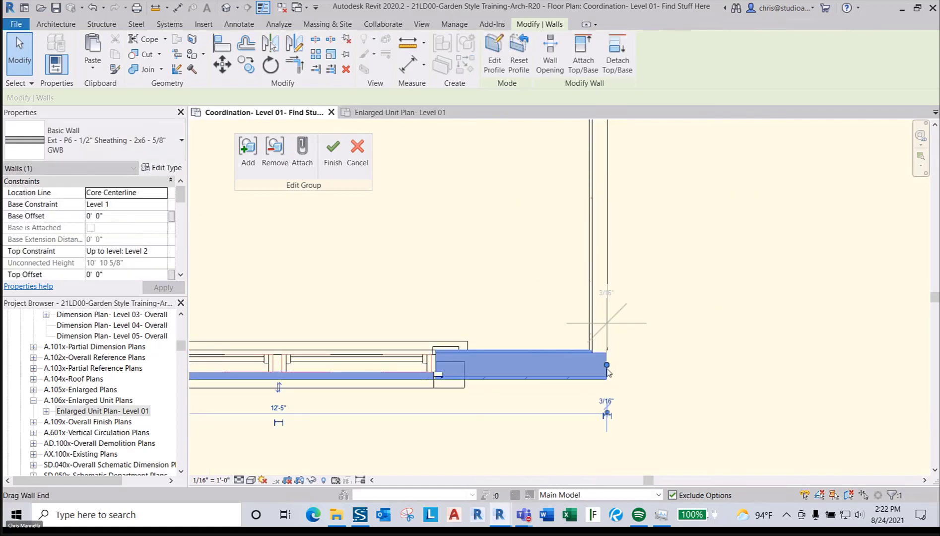
scroll(607, 366, "up", 4)
left_click_drag(614, 358, 613, 359)
left_click(612, 173)
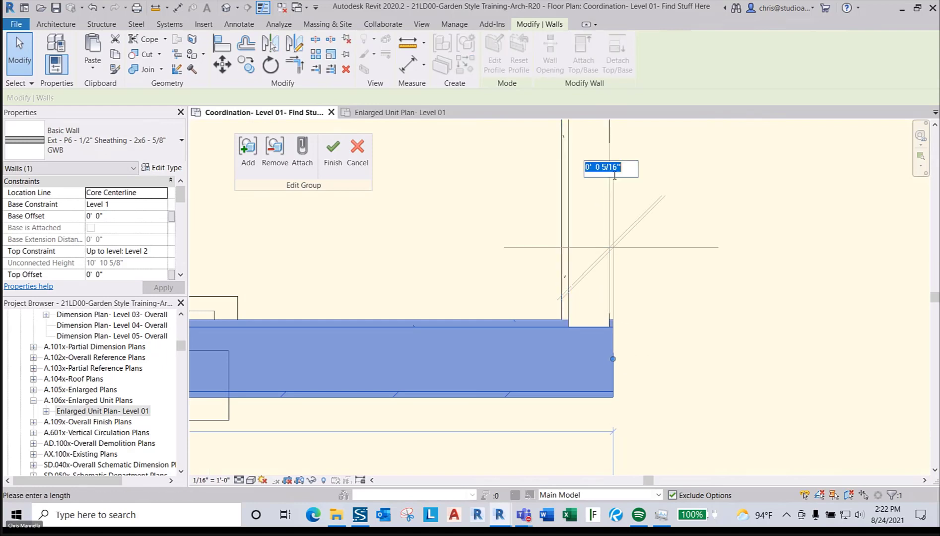
key("Return")
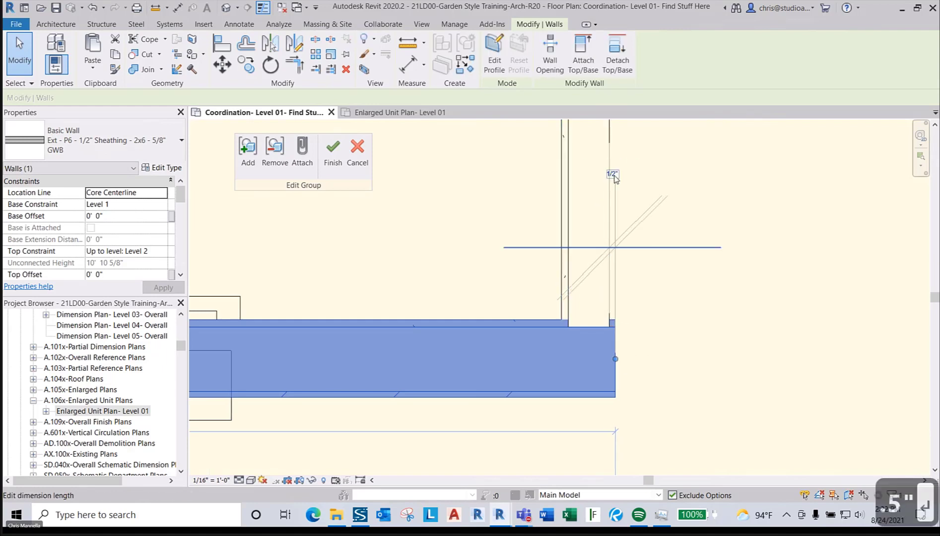
key("Escape")
key("Escape")
scroll(671, 330, "down", 3)
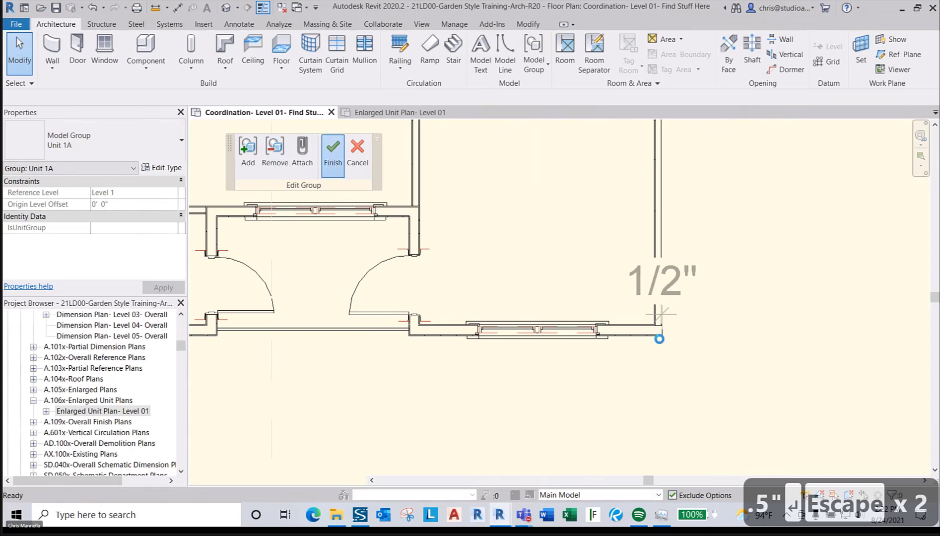
scroll(622, 376, "down", 5)
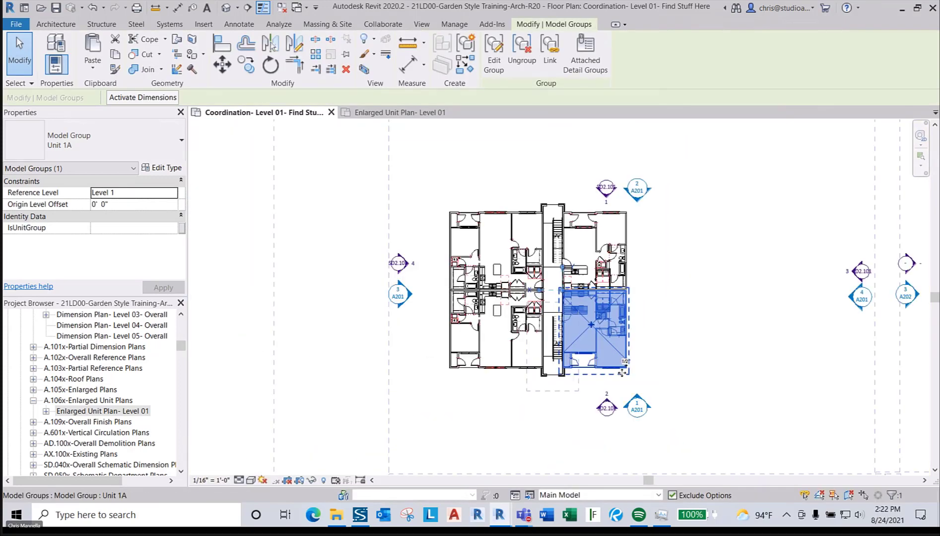
- Crossing-select all five unit model groups in the Level 01 plan
left_click(639, 374)
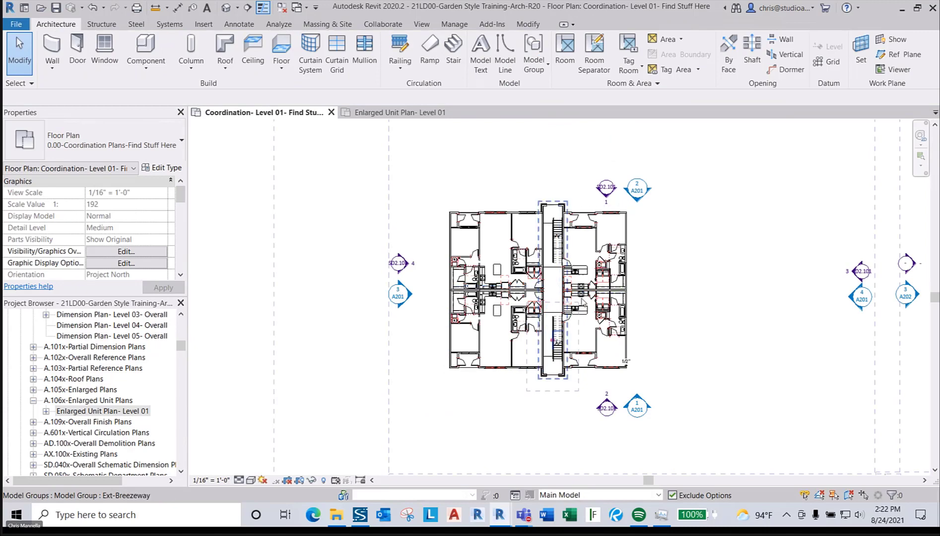
scroll(587, 278, "up", 2)
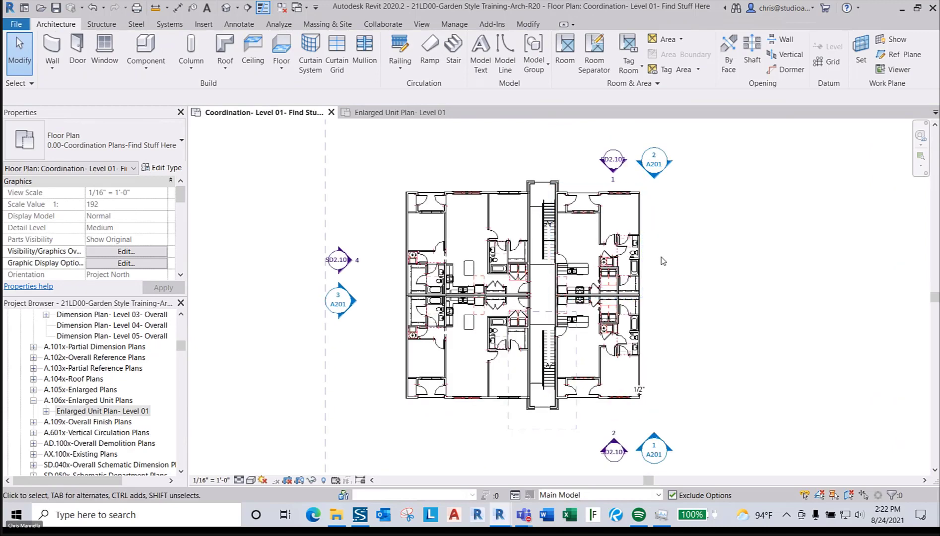
left_click(472, 324)
key("Escape")
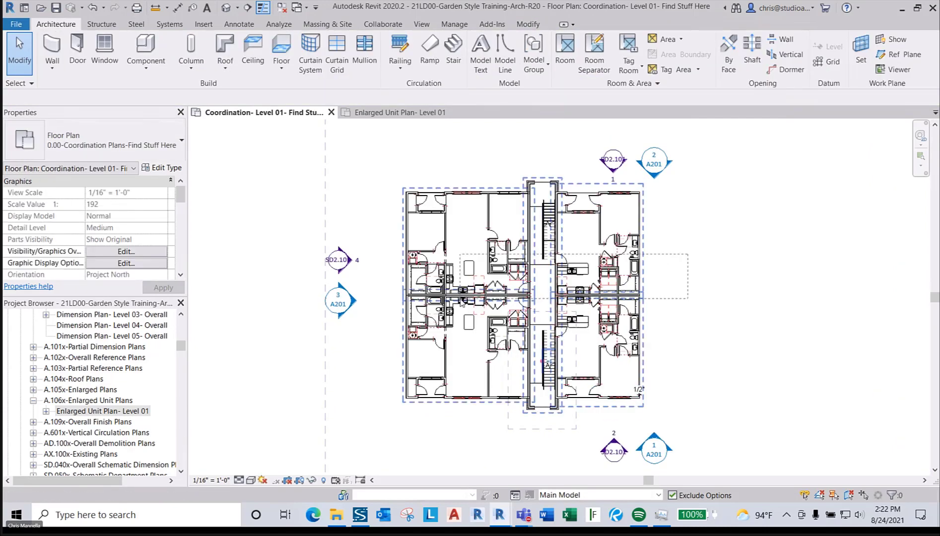
left_click_drag(460, 299, 459, 301)
scroll(644, 418, "up", 2)
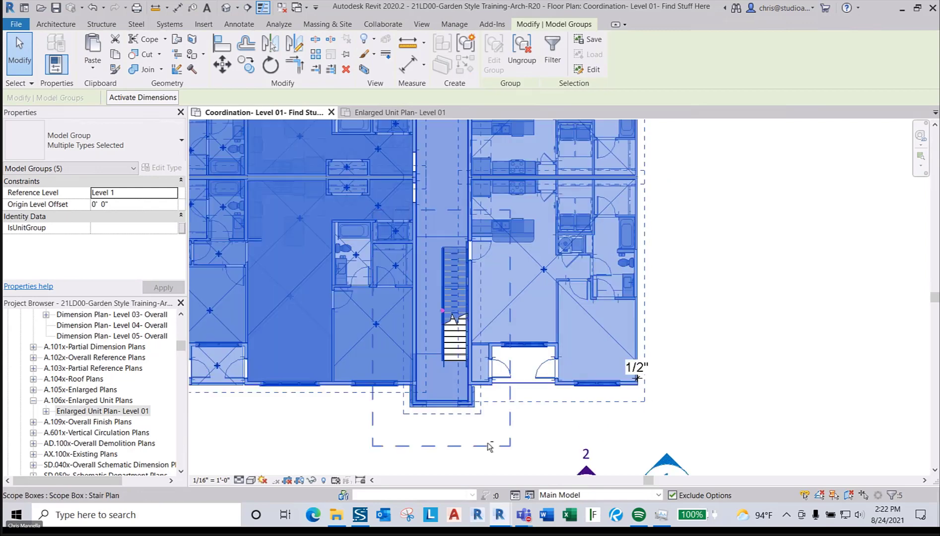
scroll(615, 409, "down", 2)
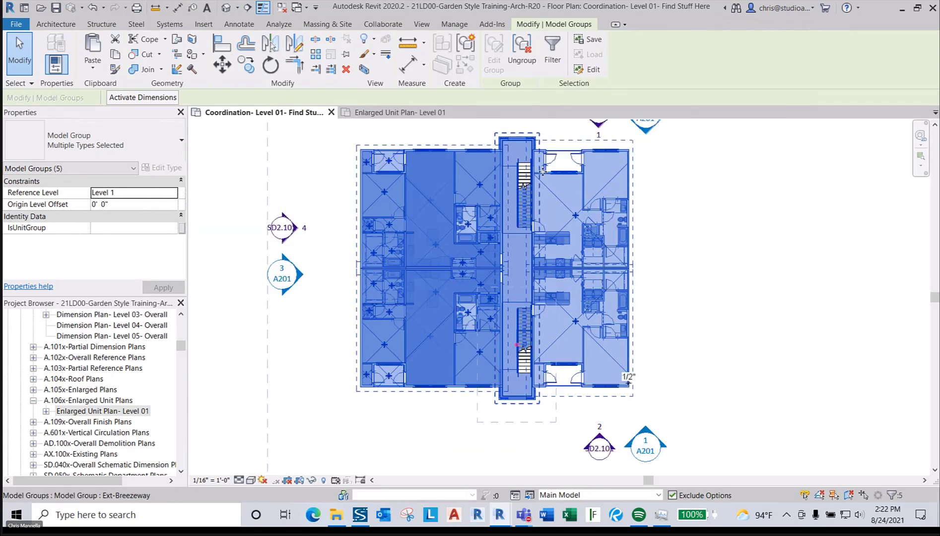
middle_click_drag(447, 133, 517, 234)
scroll(489, 203, "down", 3)
scroll(626, 399, "down", 1)
scroll(629, 396, "up", 4)
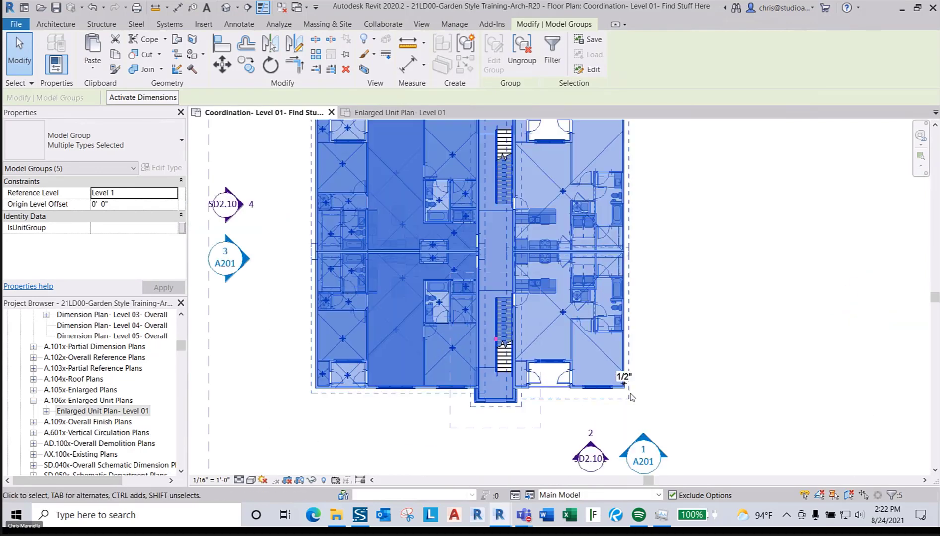
scroll(630, 395, "up", 5)
- Mirror a copy of the five groups about a vertical line at the lower-right wall corner, accepting the redundant-room warning
key("d")
key("m")
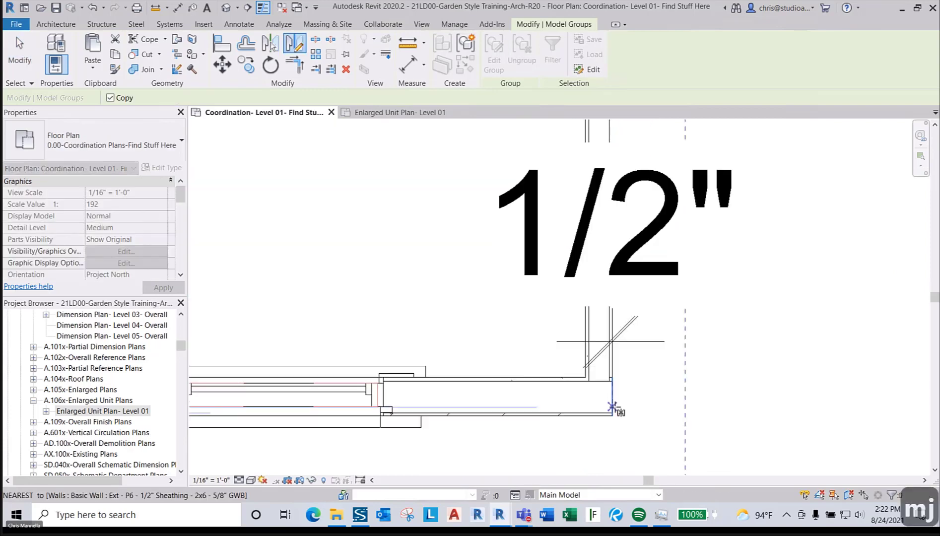
left_click(613, 406)
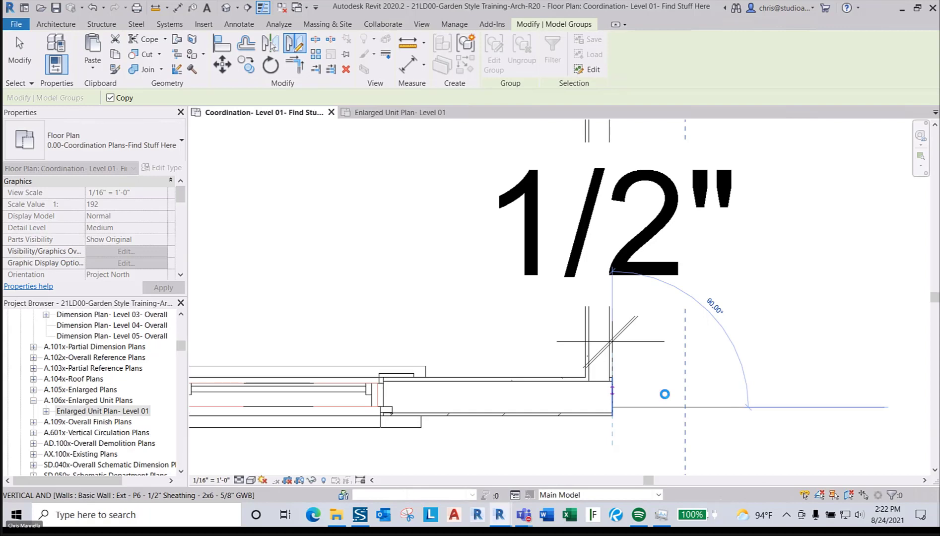
left_click(664, 394)
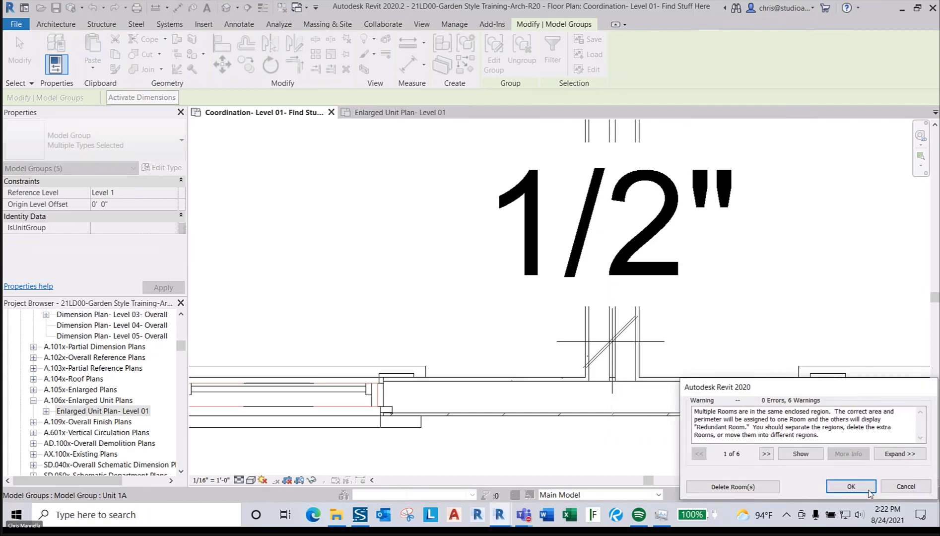
left_click(851, 487)
scroll(477, 365, "down", 10)
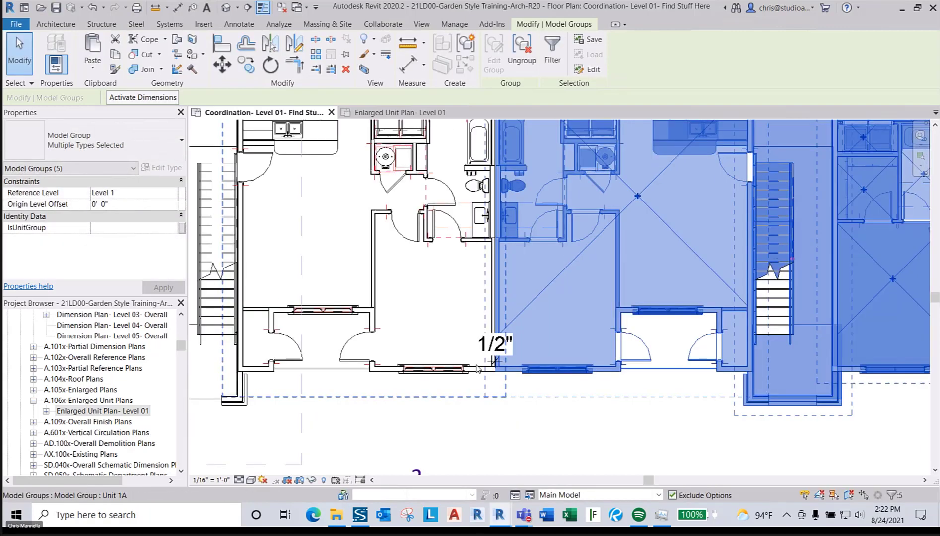
key("Escape")
key("Escape")
scroll(478, 367, "down", 5)
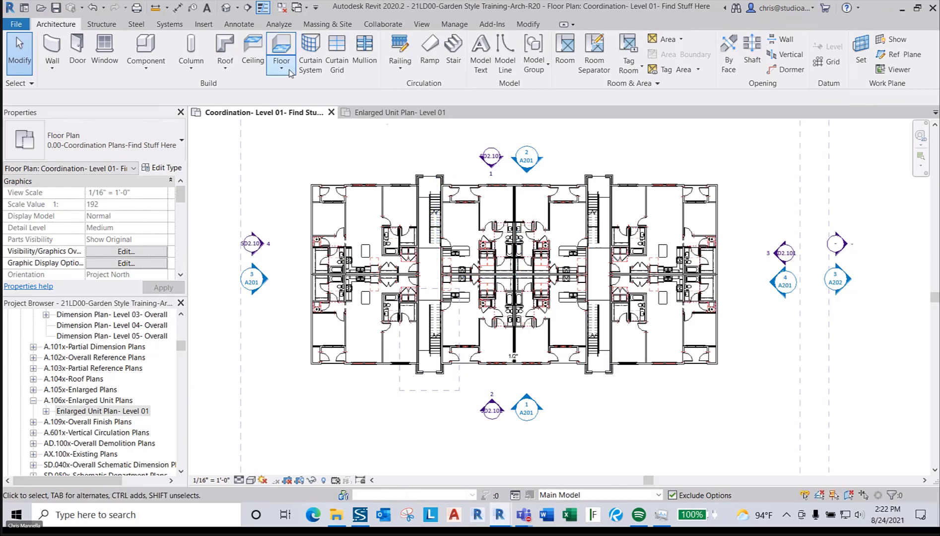
left_click(227, 7)
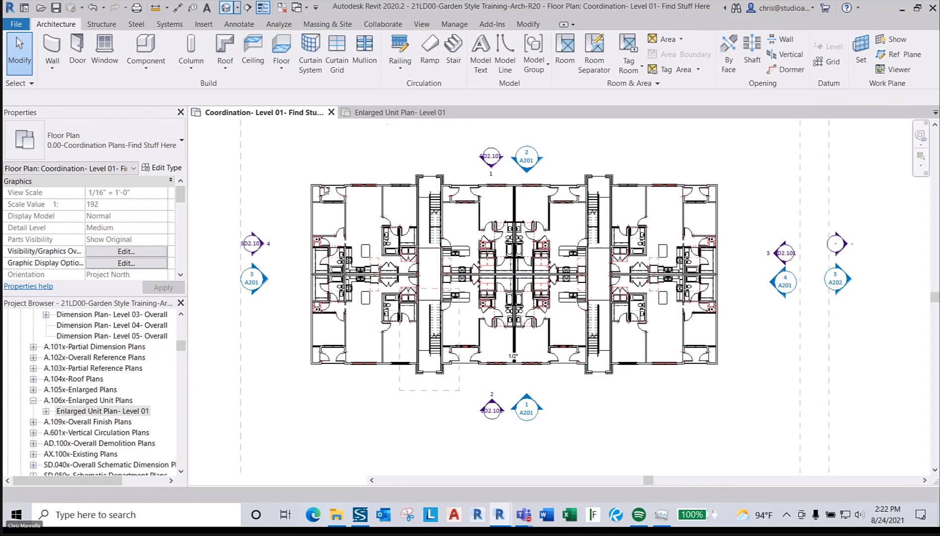
- Zoom the default 3D view until the whole building with both wings fills the screen
scroll(711, 398, "up", 1)
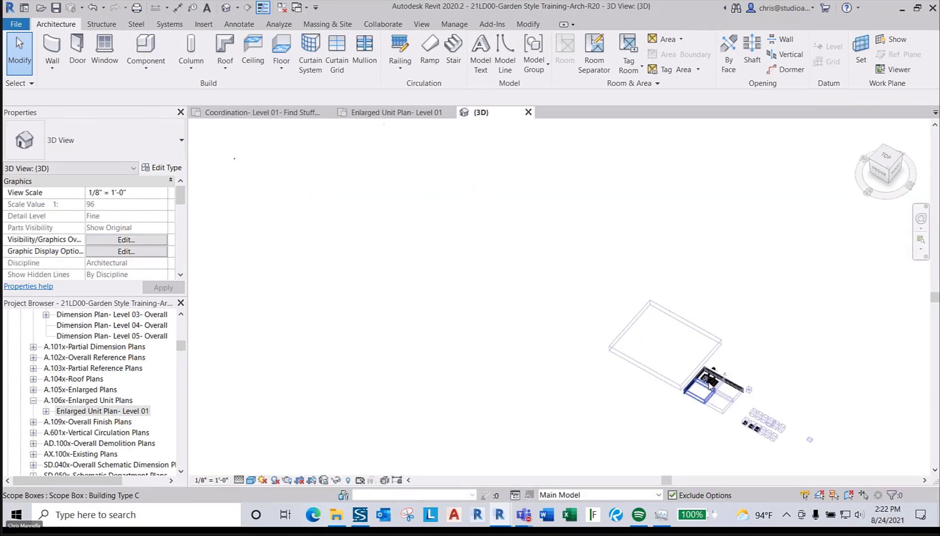
scroll(716, 394, "up", 10)
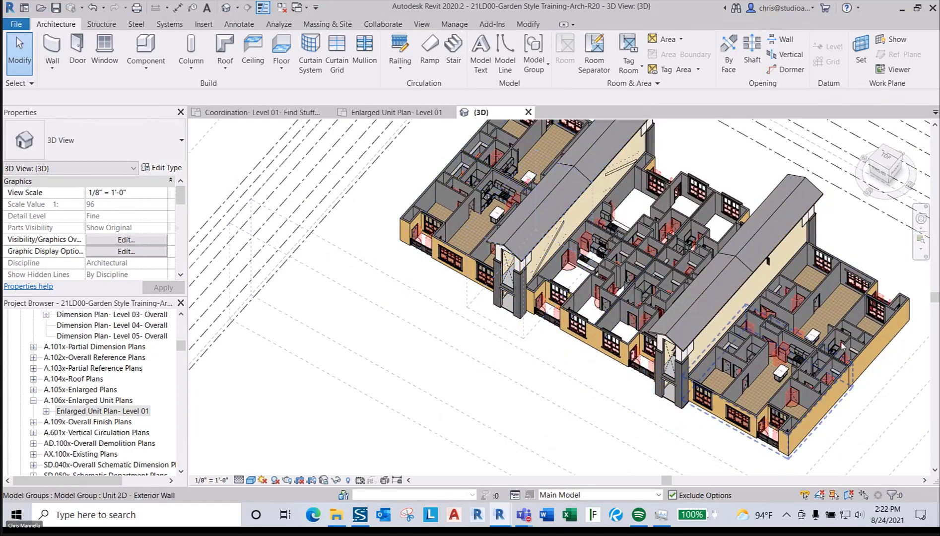
scroll(533, 262, "down", 2)
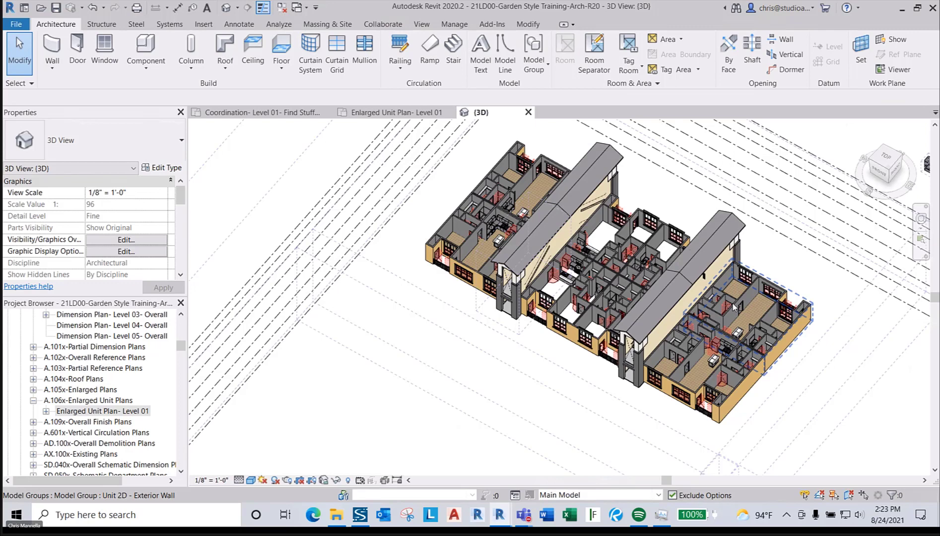
- Ungroup the seven unit groups across the block: right-end, middle Unit 1A, small and left units
left_click(748, 304)
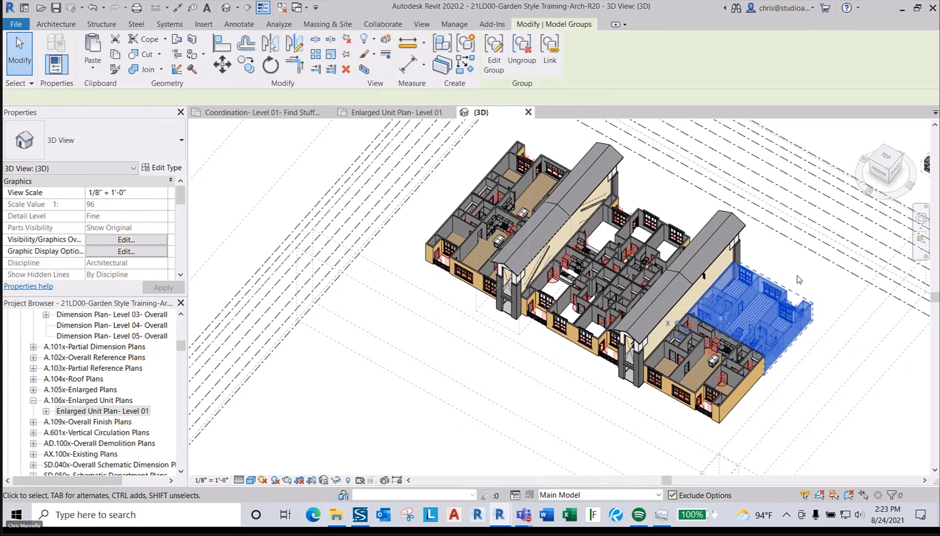
left_click(602, 307, "ctrl")
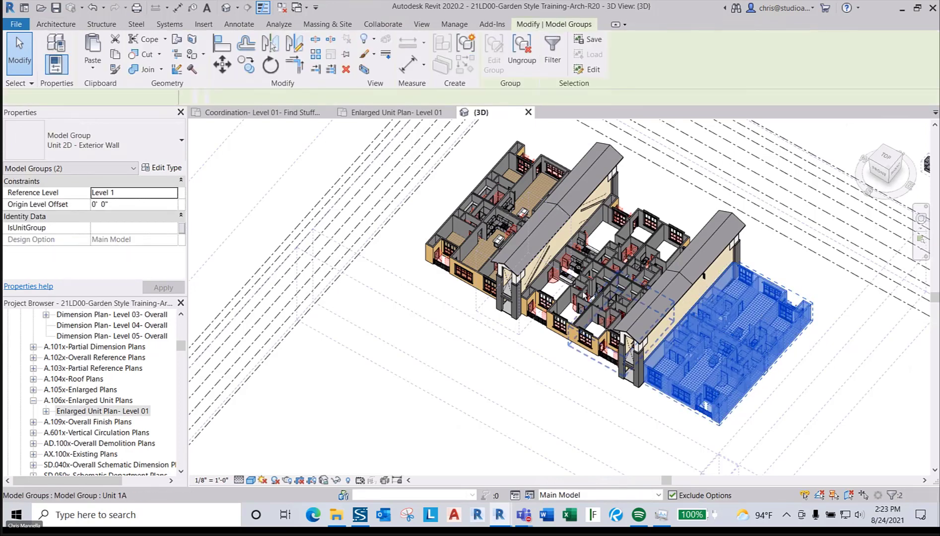
left_click(582, 282, "ctrl")
left_click(615, 253, "ctrl")
left_click(656, 268, "ctrl")
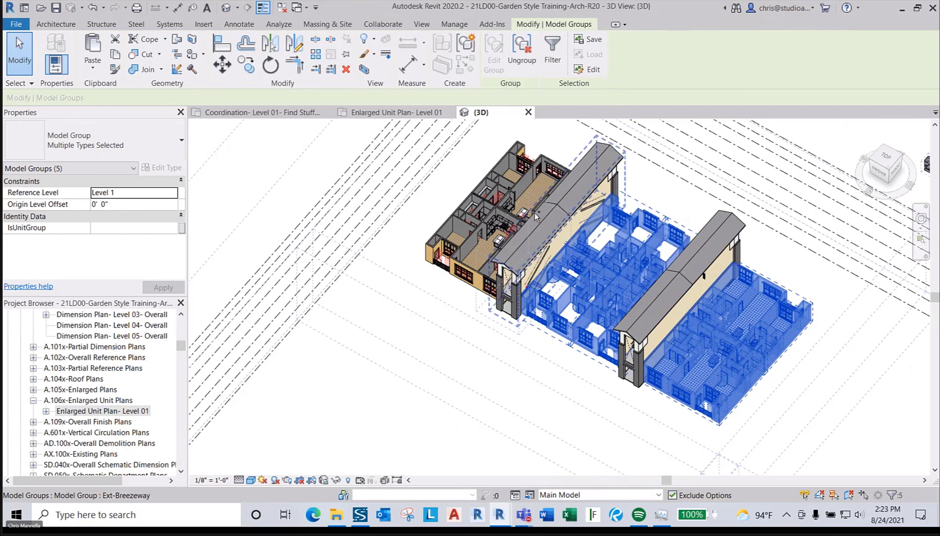
left_click(513, 193, "ctrl")
left_click(491, 223, "ctrl")
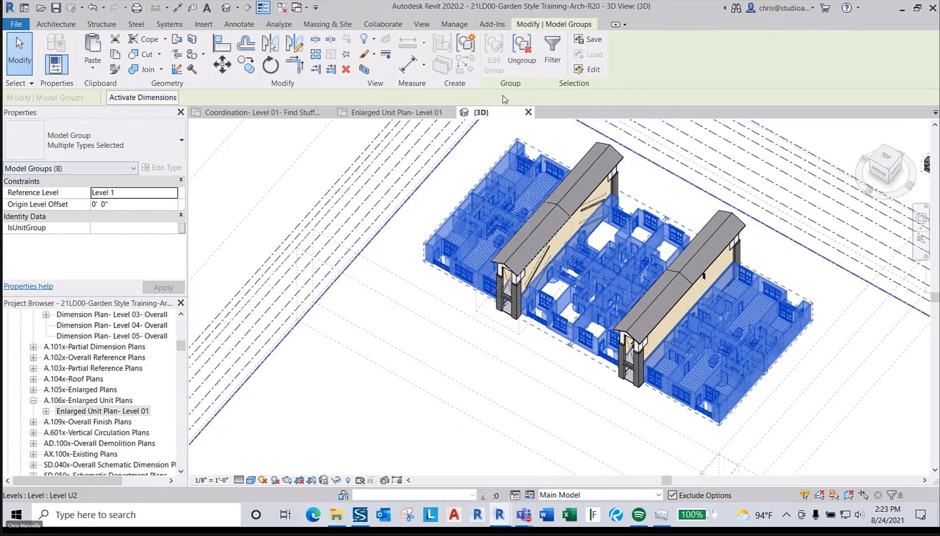
left_click(522, 57)
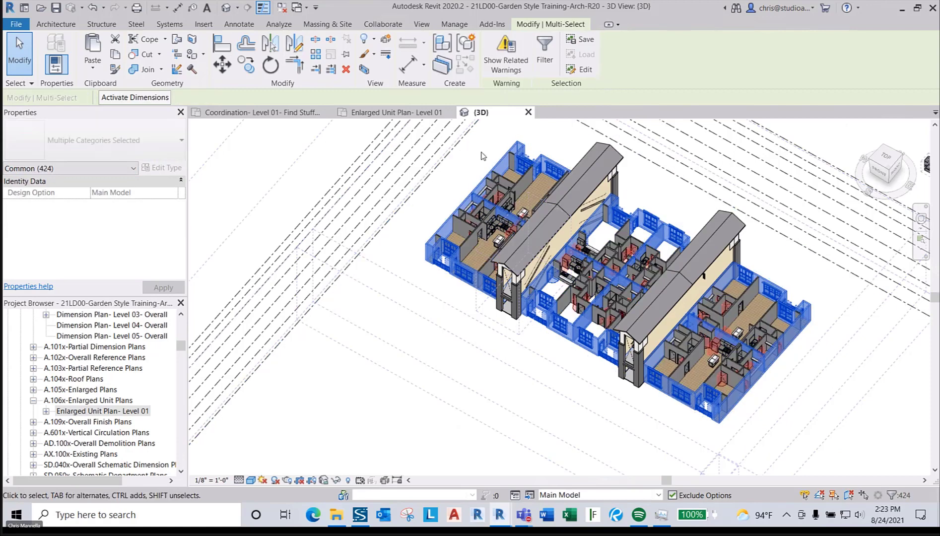
key("Escape")
- Move the Unit 1A - Interior group toward a lower-left unit, then undo the move
scroll(498, 207, "up", 5)
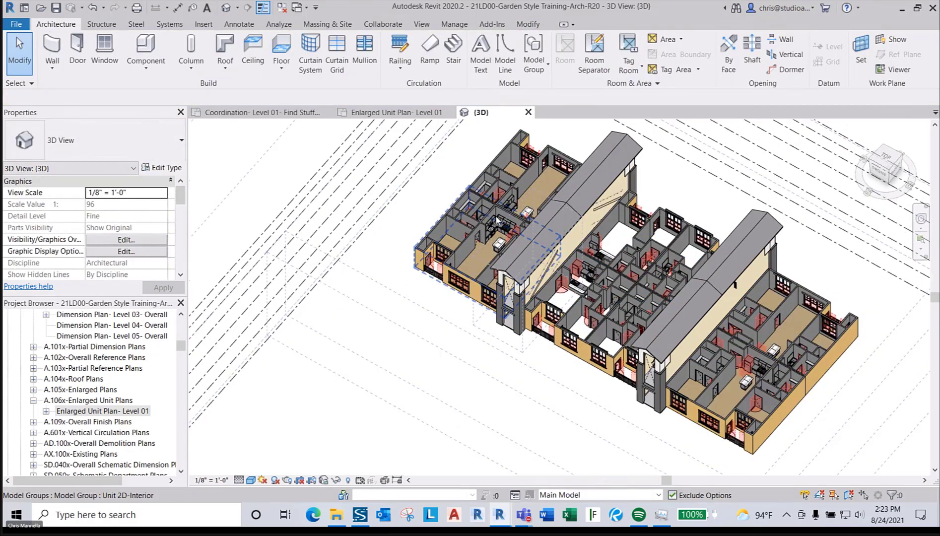
left_click(464, 221)
scroll(473, 272, "down", 6)
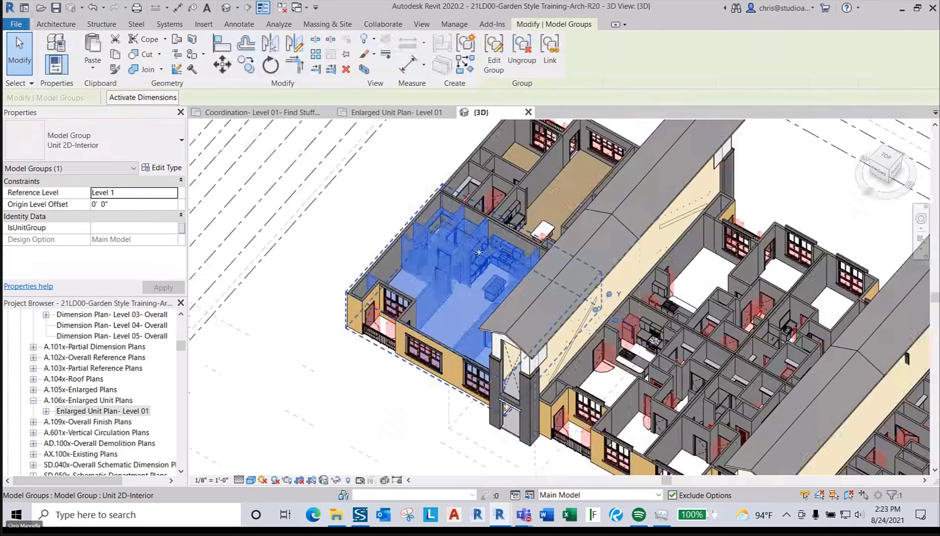
left_click(661, 272)
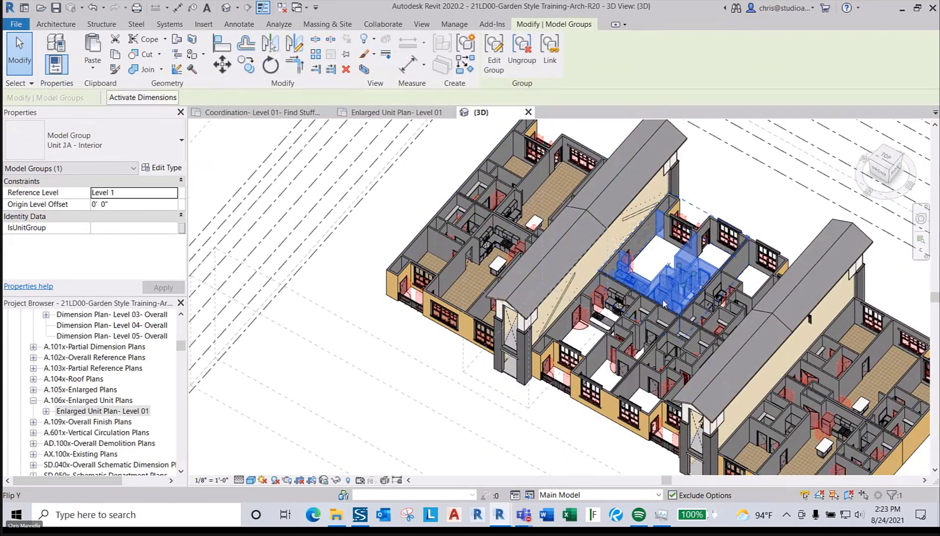
scroll(659, 311, "down", 4)
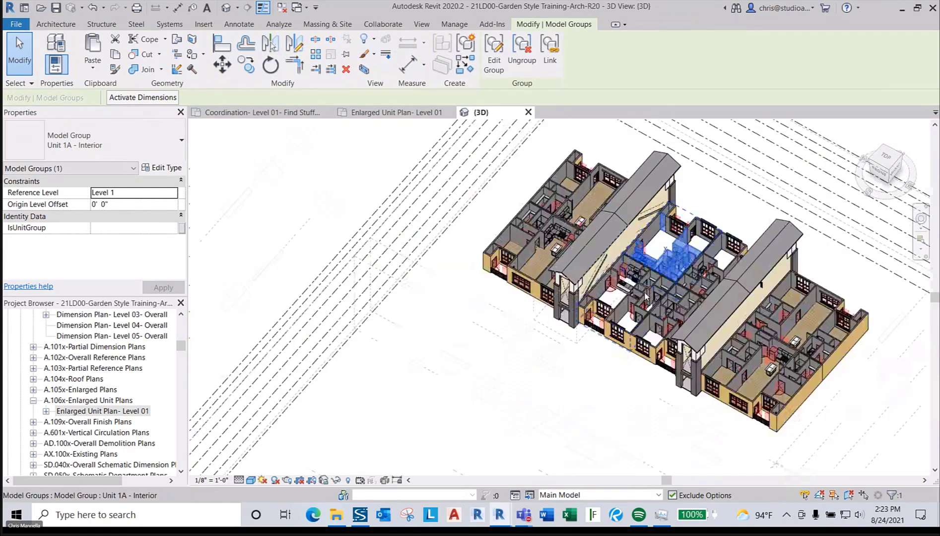
left_click_drag(645, 296, 664, 329)
scroll(667, 314, "up", 3)
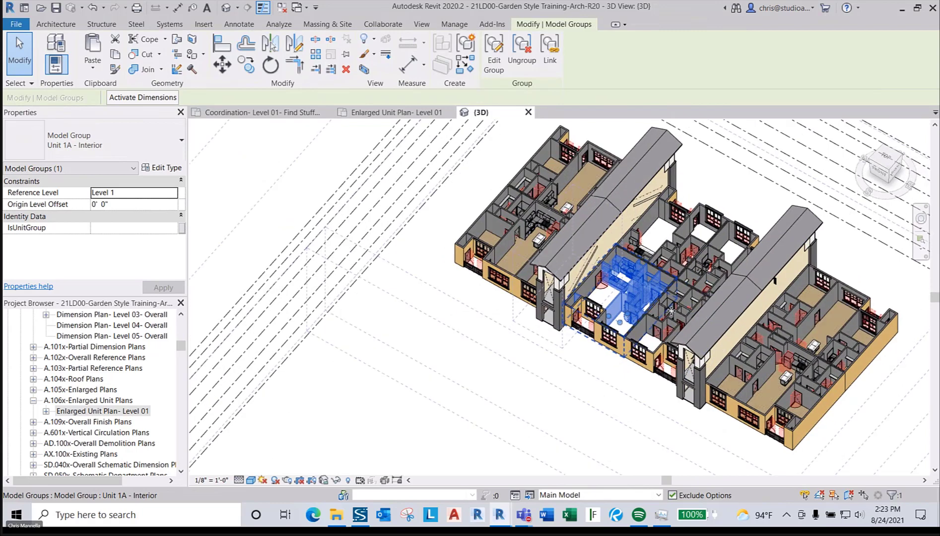
key("ctrl+z")
scroll(713, 245, "down", 2)
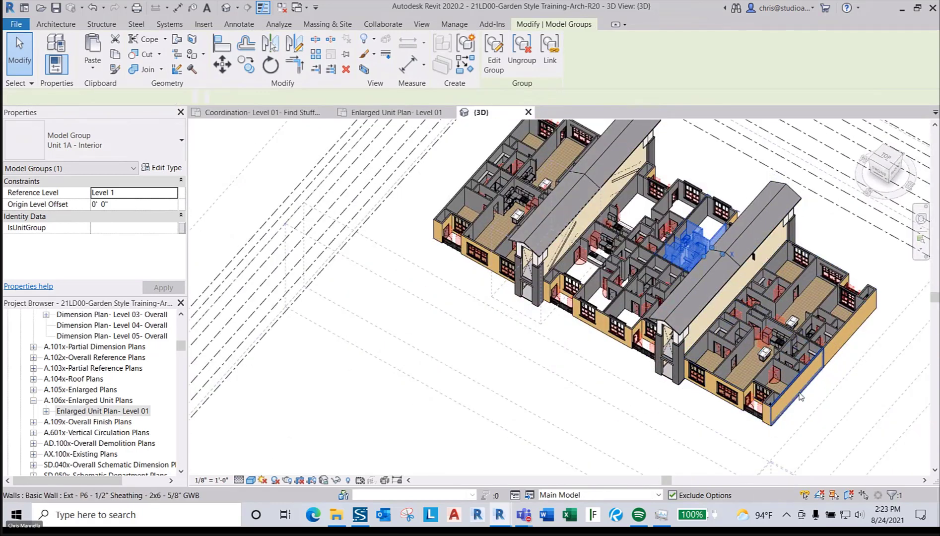
- Select the rear exterior wall segment on the right wing and zoom in to inspect it
left_click(800, 397)
scroll(844, 332, "up", 1)
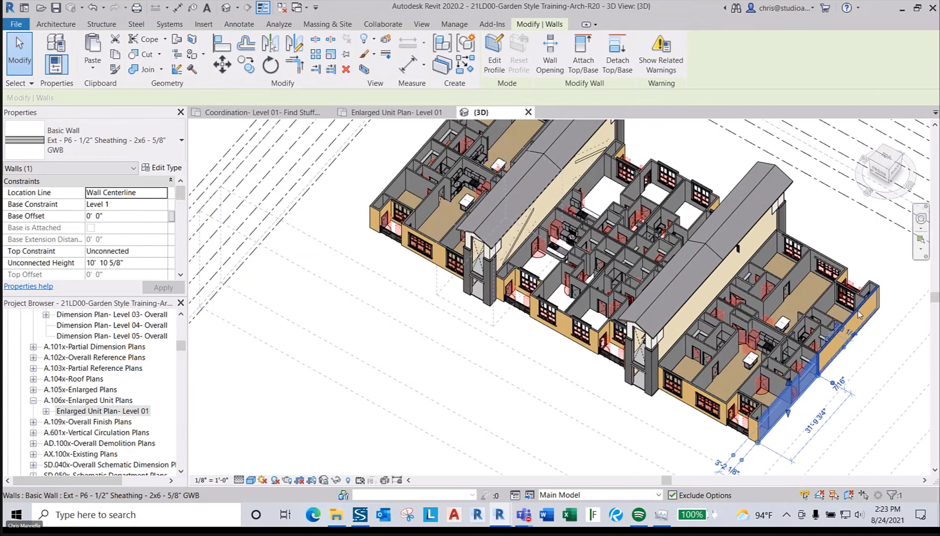
left_click(858, 311)
scroll(709, 376, "down", 3)
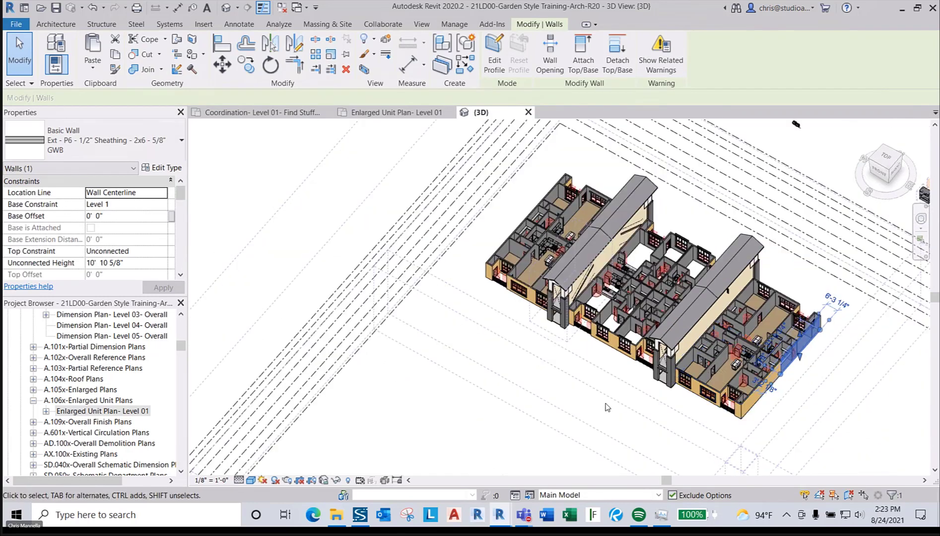
middle_click_drag(607, 407, 614, 411)
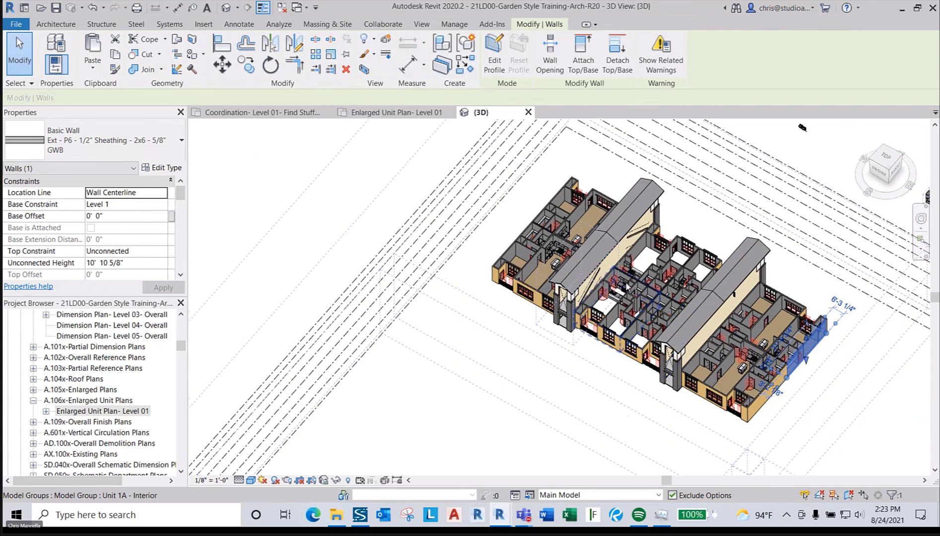
middle_click_drag(697, 355, 554, 304)
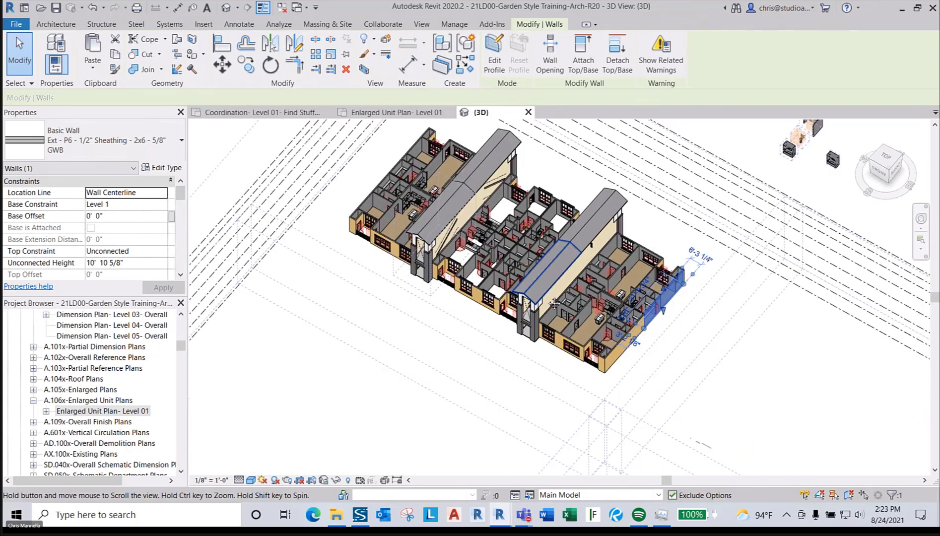
scroll(640, 310, "up", 4)
scroll(645, 313, "down", 2)
scroll(683, 318, "up", 1)
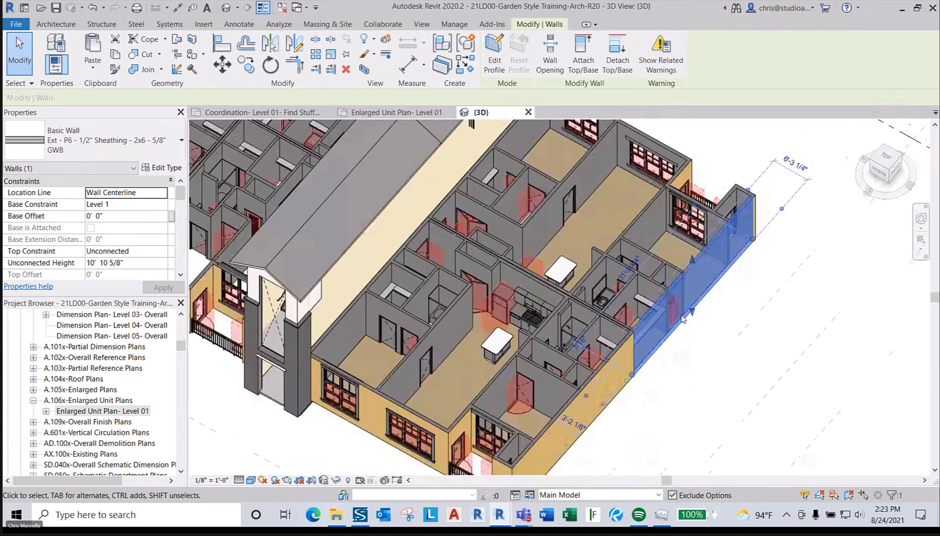
scroll(426, 415, "down", 1)
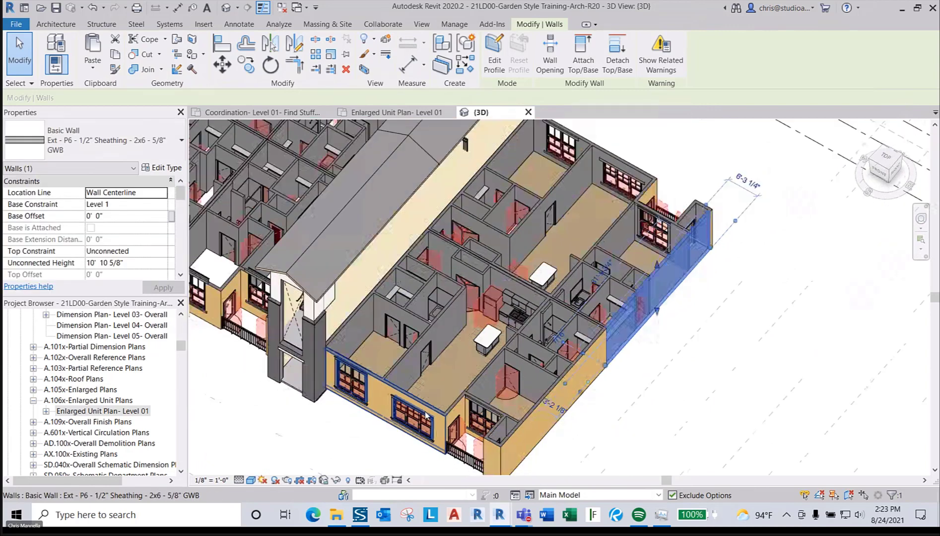
scroll(426, 415, "down", 2)
scroll(461, 402, "up", 1)
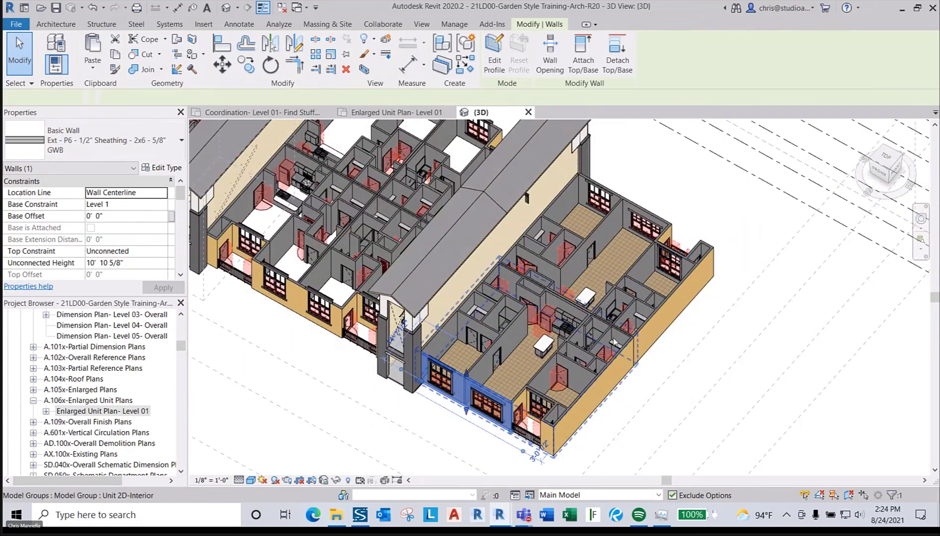
- Delete the exterior wall at the right end of the unit block
left_click(682, 357)
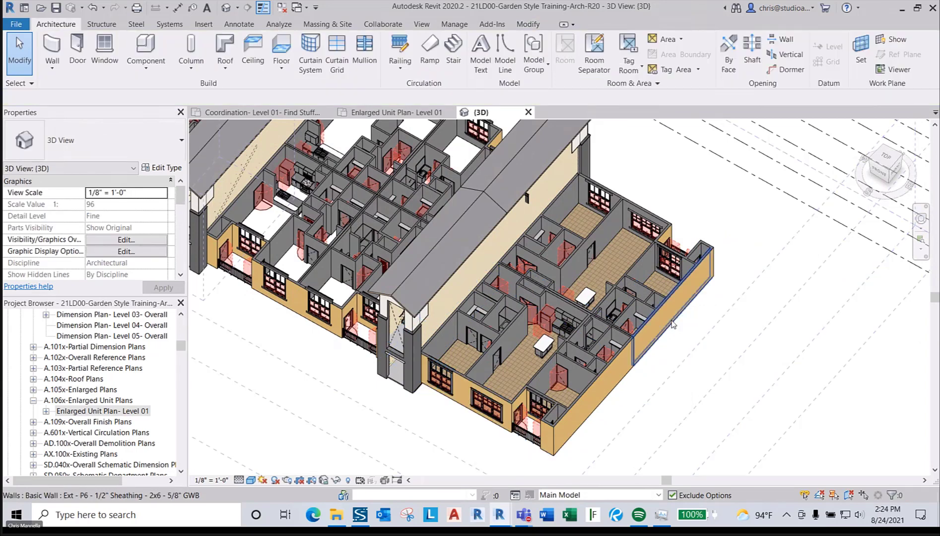
left_click(672, 324)
scroll(671, 325, "up", 2)
key("Delete")
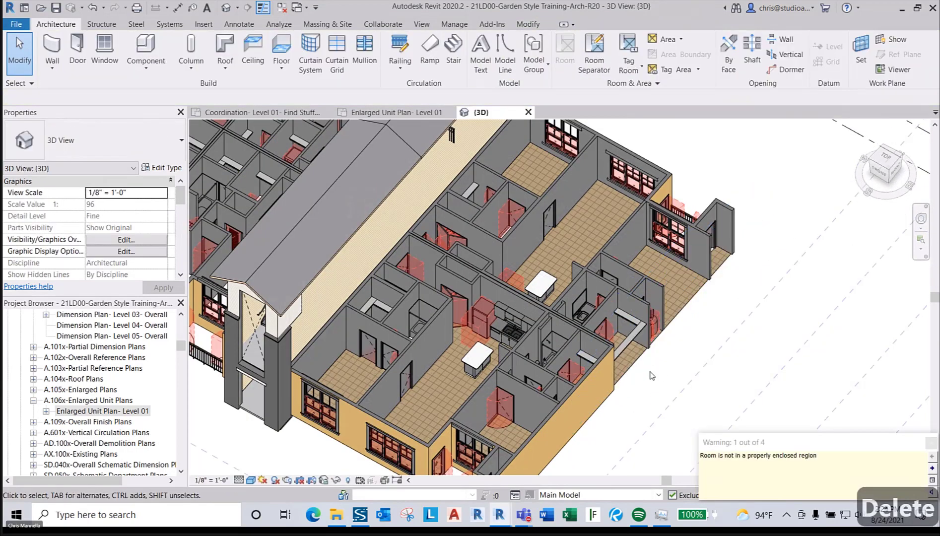
- Join the two neighbouring walls into a closed corner with Trim/Extend to Corner (TR)
key("t")
key("r")
left_click(609, 380)
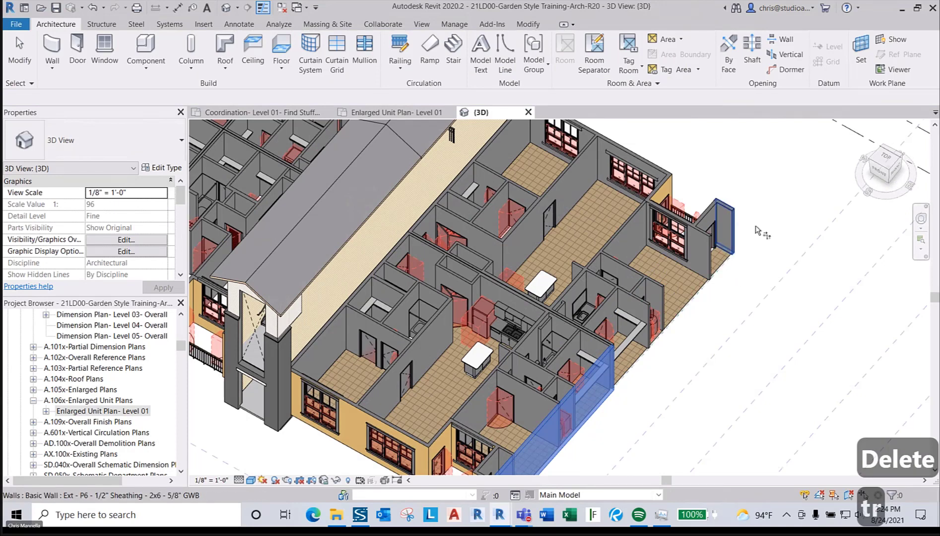
left_click(727, 218)
scroll(774, 238, "down", 3)
scroll(781, 245, "up", 5)
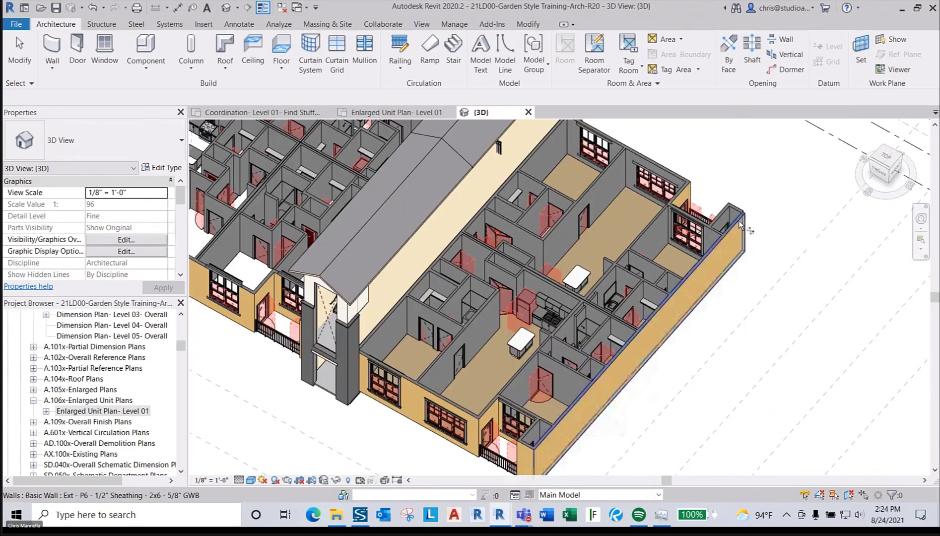
scroll(738, 272, "down", 5)
scroll(738, 272, "up", 3)
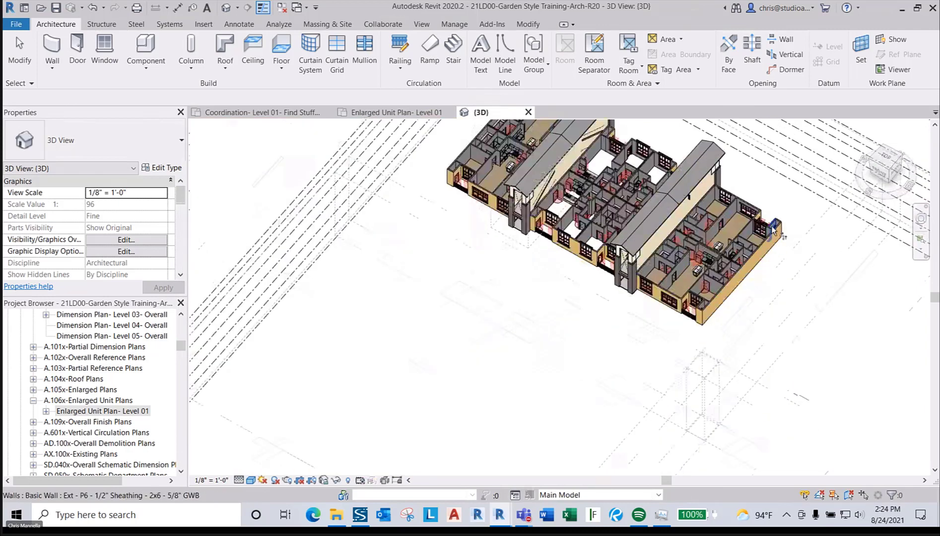
scroll(730, 306, "down", 2)
key("Escape")
scroll(644, 319, "up", 5)
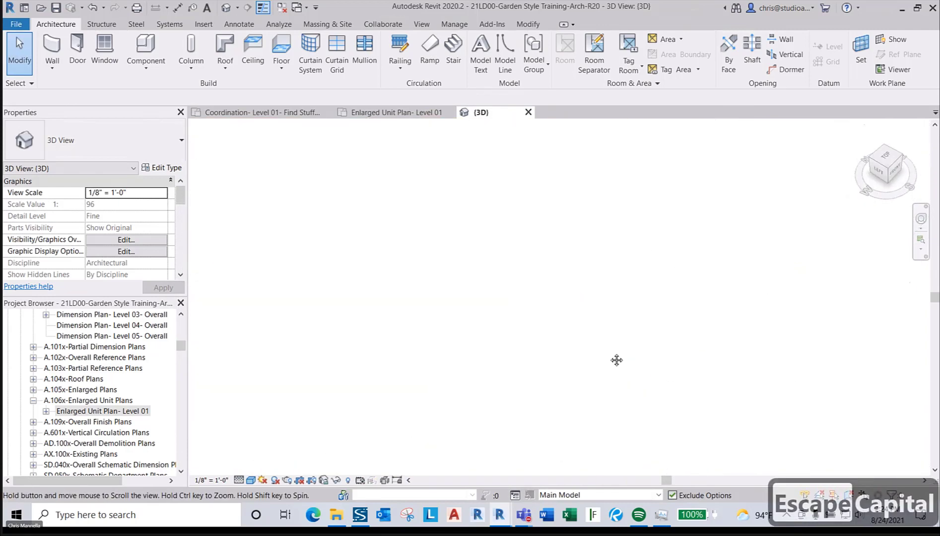
- Zoom to fit the whole model in the 3D view
left_click(920, 250)
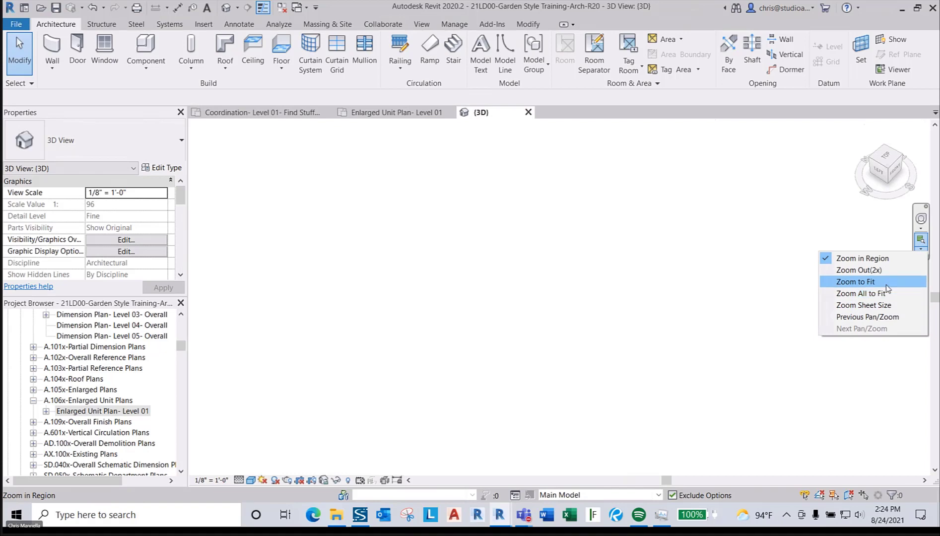
left_click(886, 282)
scroll(655, 213, "up", 5)
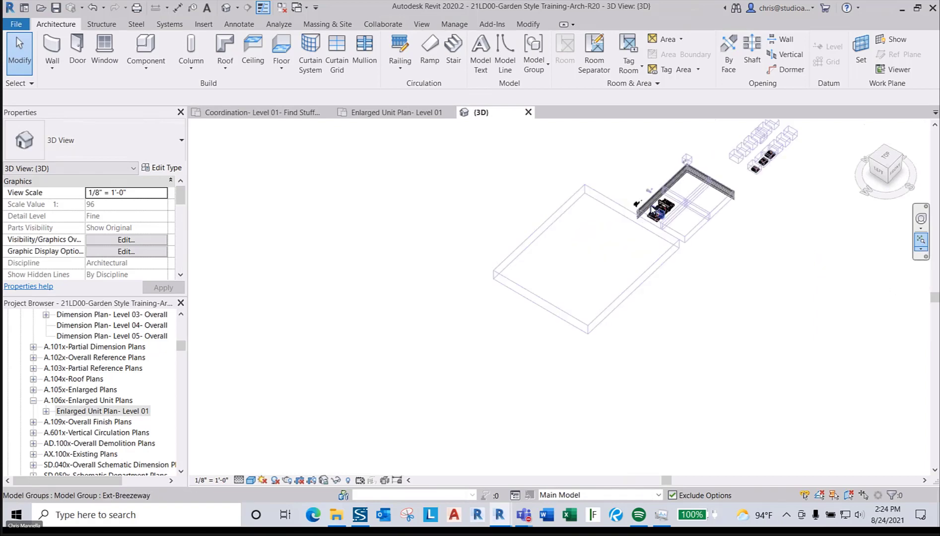
scroll(660, 226, "up", 8)
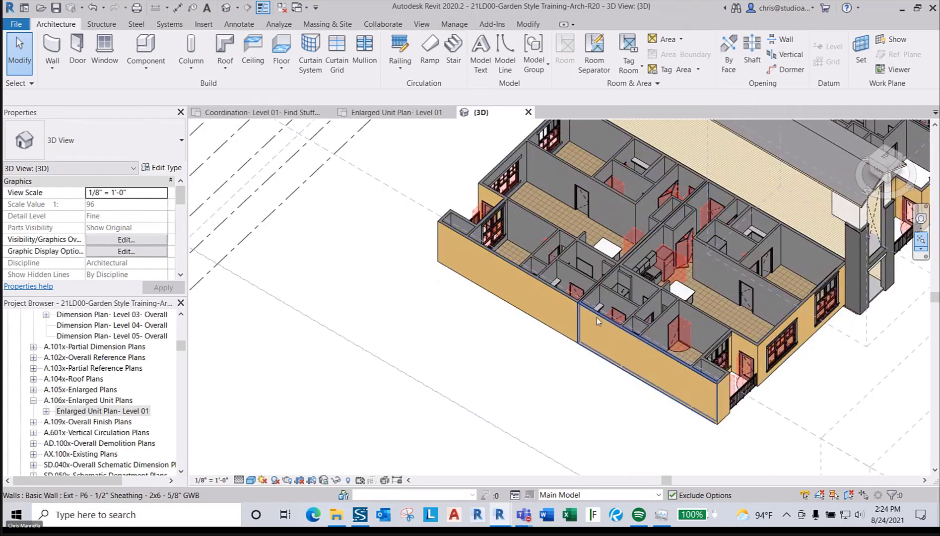
- Delete the front wall segment at the unit's left end and dismiss the warning
left_click(563, 297)
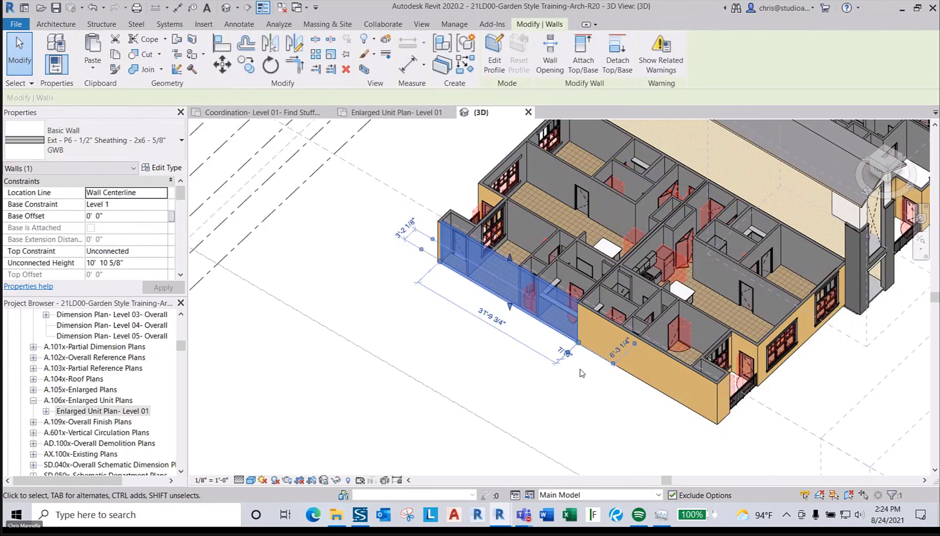
key("Delete")
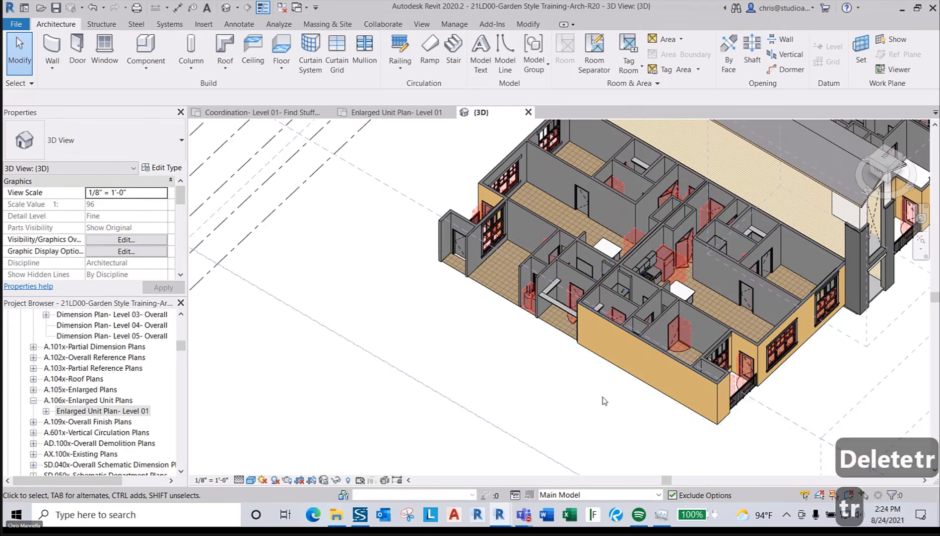
key("grave")
key("grave")
key("Escape")
key("Escape")
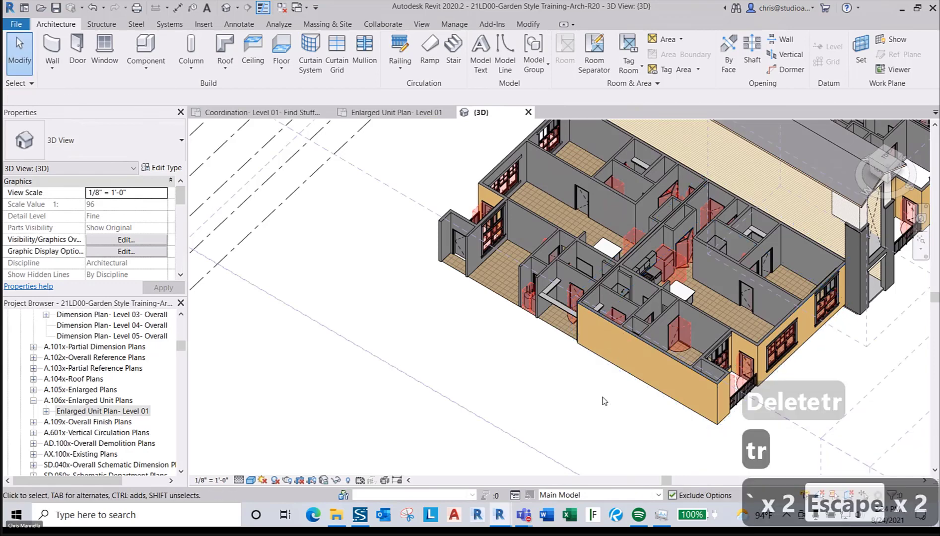
- Extend the long front wall to meet the left end wall with Trim/Extend to Corner (TR)
key("t")
key("r")
left_click(625, 347)
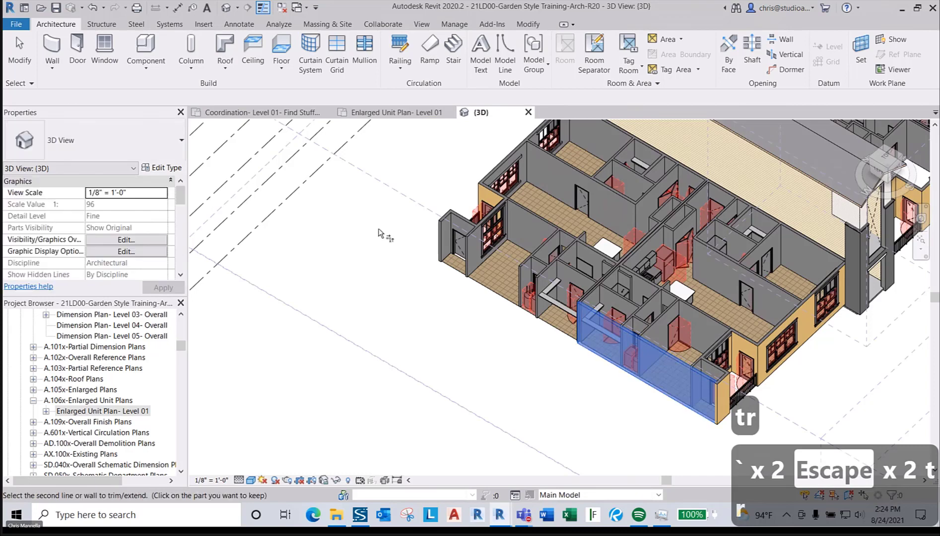
left_click(445, 222)
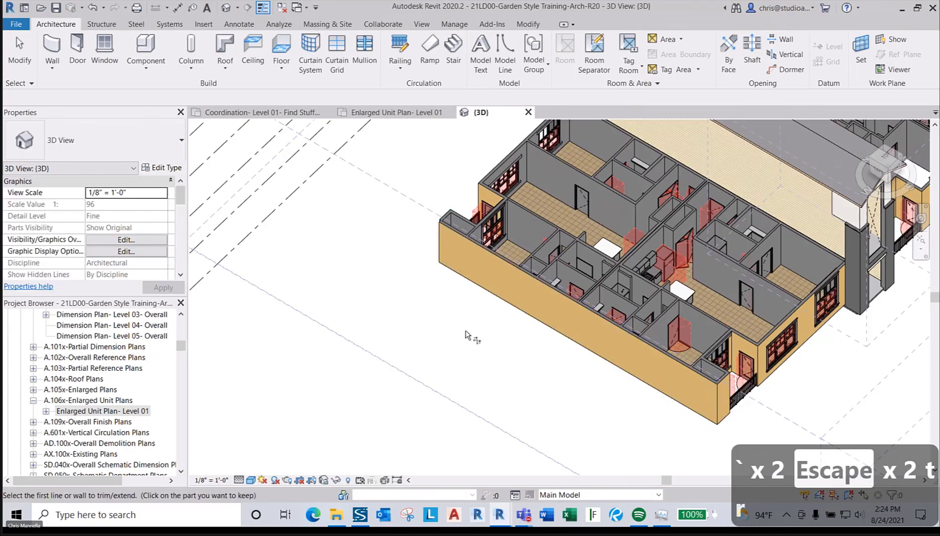
scroll(376, 299, "up", 10)
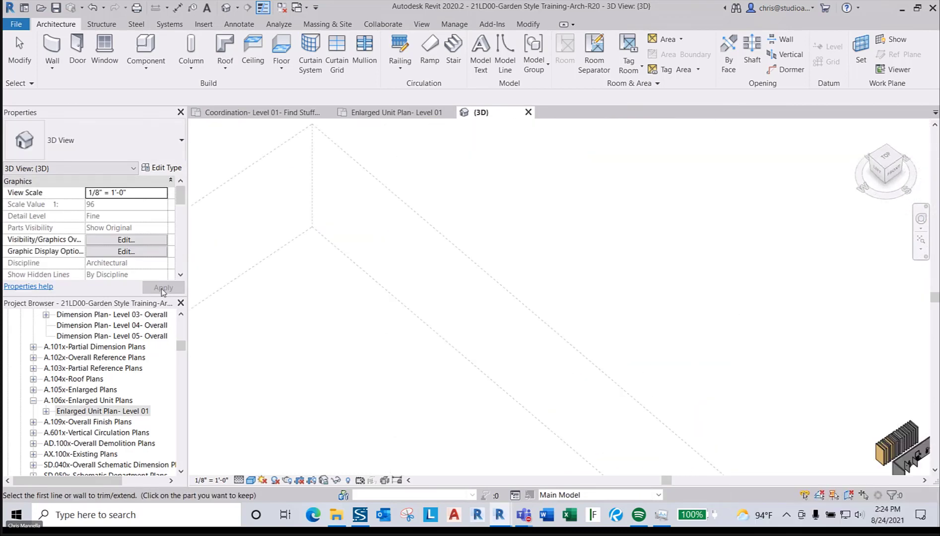
scroll(337, 242, "down", 8)
key("Escape")
key("Escape")
key("Escape")
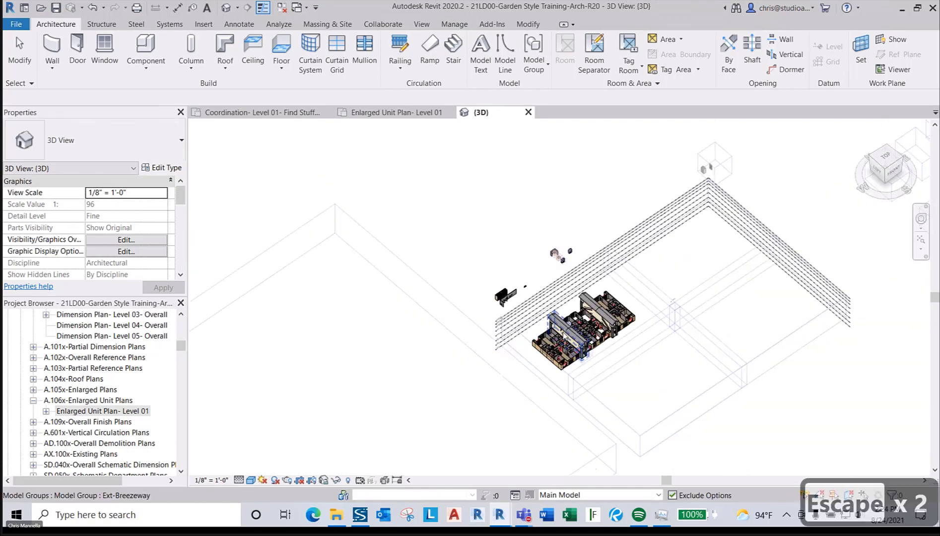
scroll(613, 356, "up", 8)
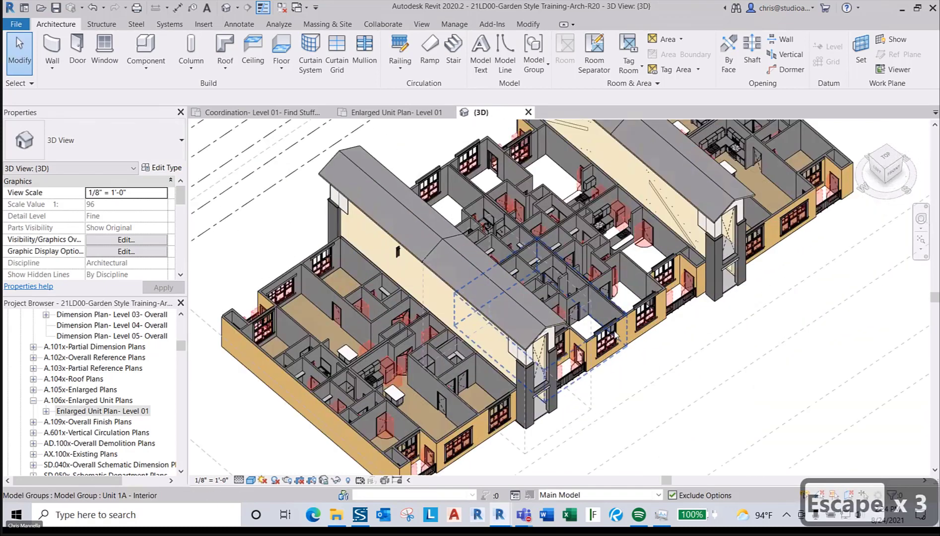
- Orbit to look down on the building front and check the middle Unit 1A groups
left_click(614, 357)
key("Tab")
left_click(613, 356)
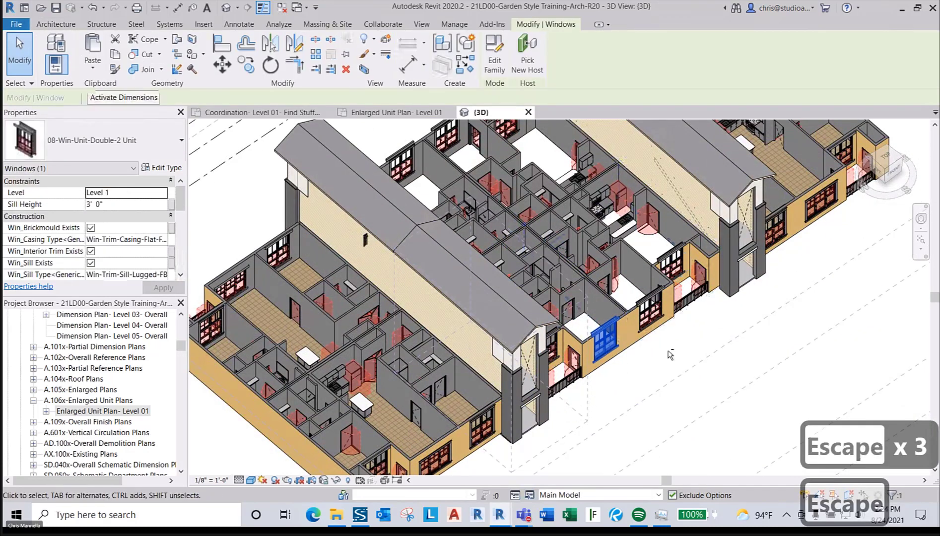
middle_click_drag(613, 356, 582, 338, "shift")
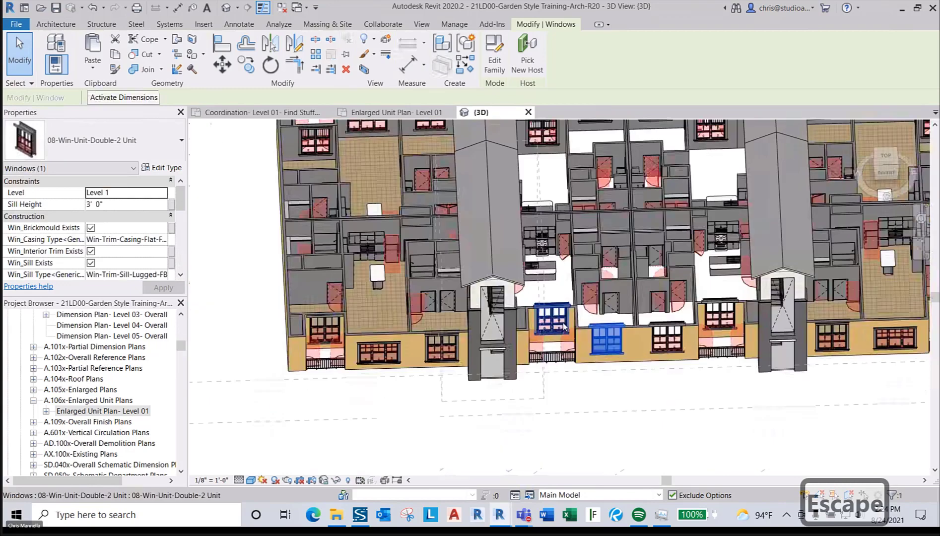
scroll(561, 325, "down", 3)
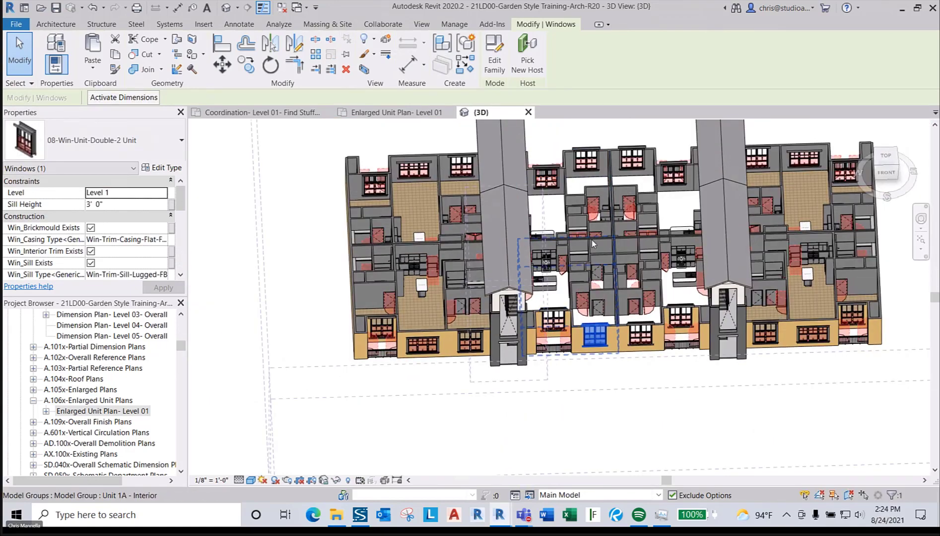
left_click(587, 251)
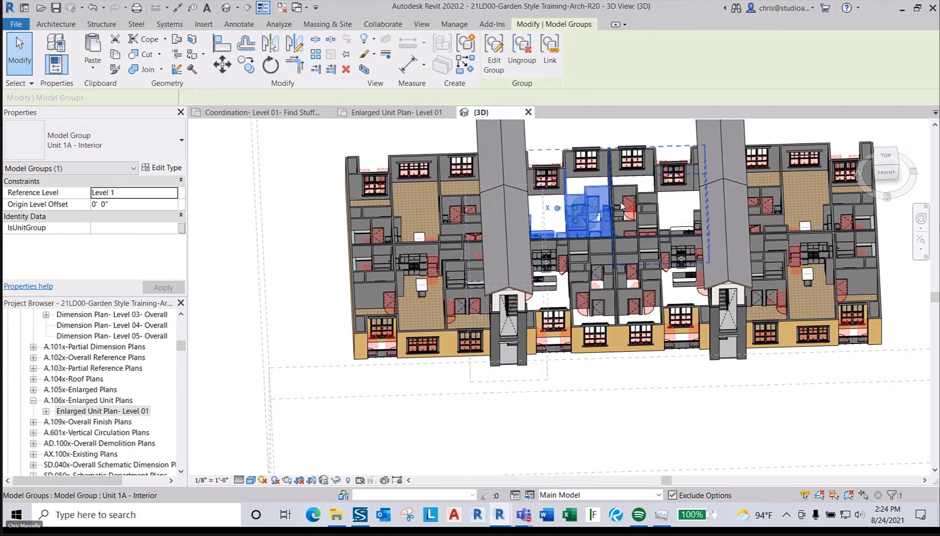
left_click(630, 268)
left_click(631, 268)
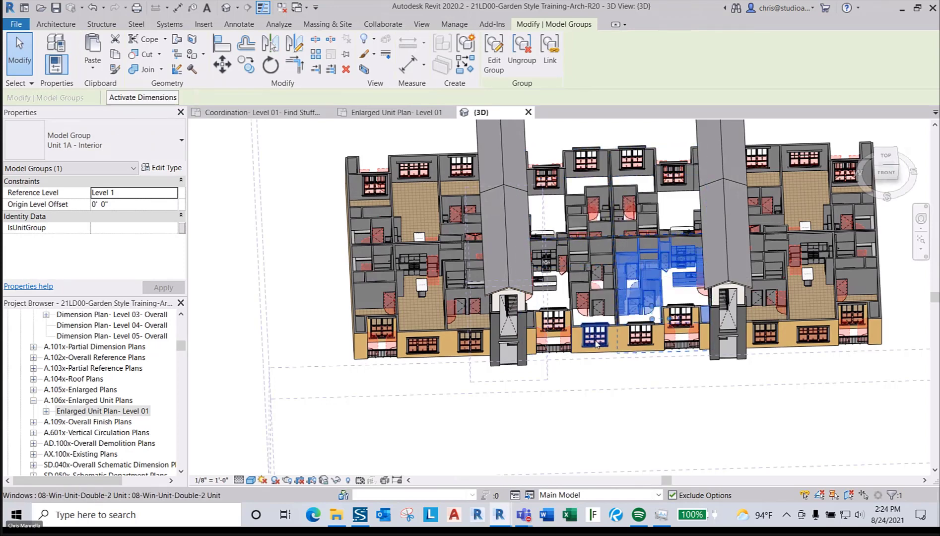
scroll(594, 336, "up", 3)
left_click(584, 382)
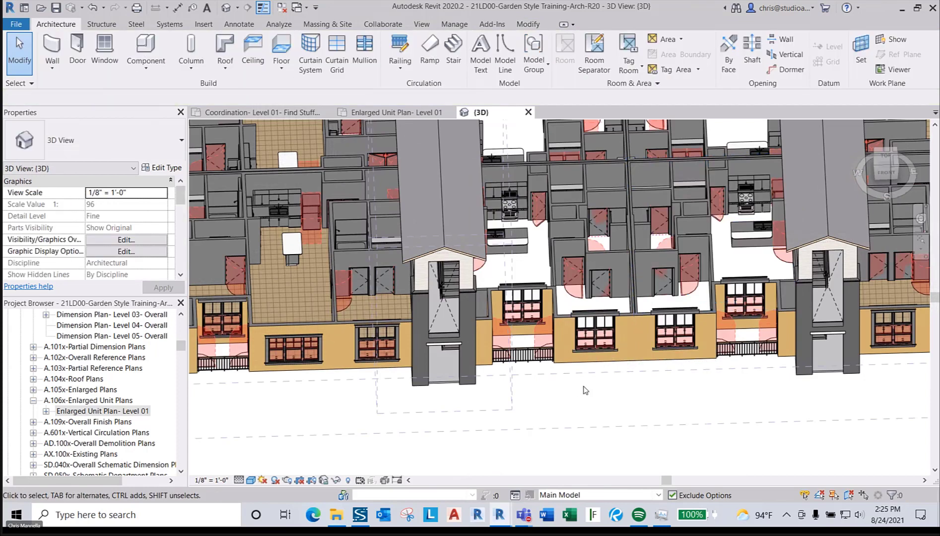
- Delete six windows from the middle units between the breezeway towers
left_click(594, 330)
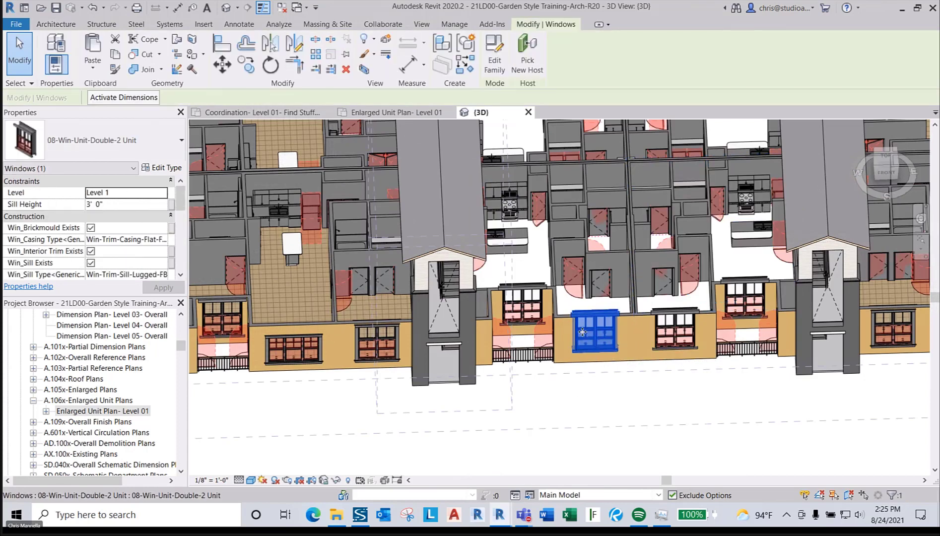
left_click(535, 319, "ctrl")
scroll(550, 398, "down", 4)
left_click(654, 196, "ctrl")
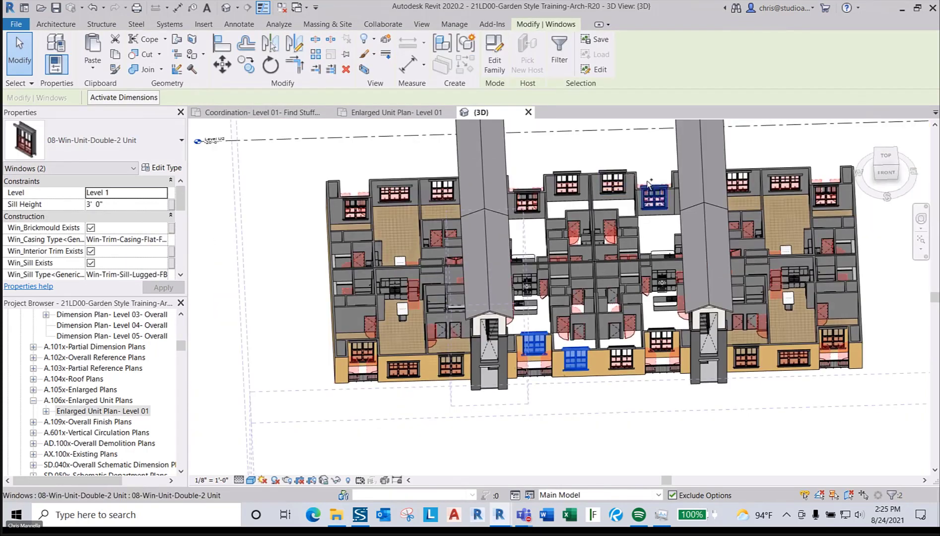
left_click(613, 182, "ctrl")
left_click(566, 176, "ctrl")
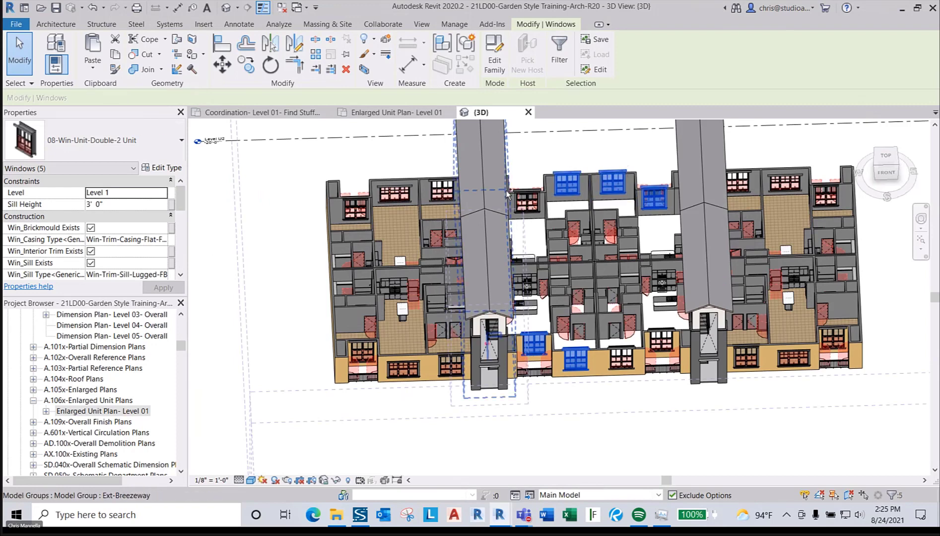
left_click(526, 199, "ctrl")
key("Delete")
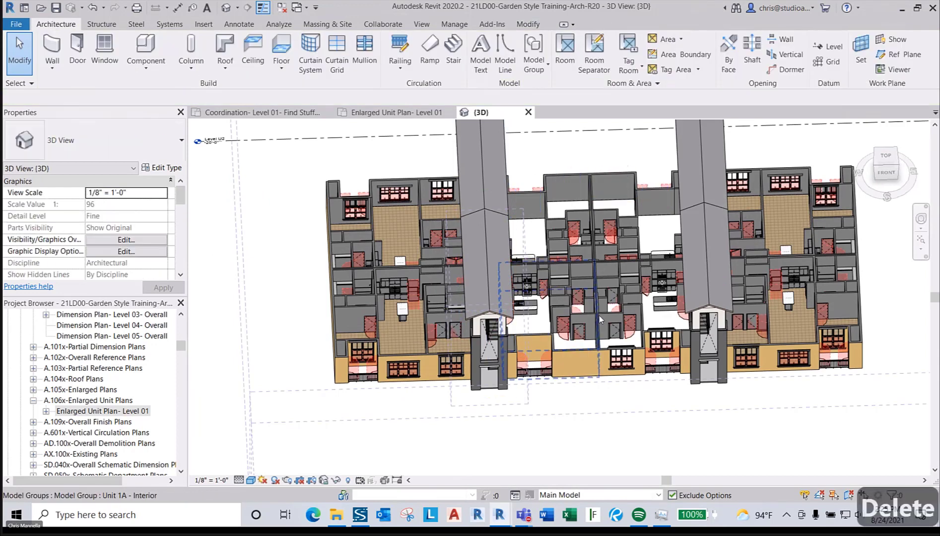
- Cut the two remaining lower middle-unit windows with Ctrl+X
left_click(621, 357)
left_click(660, 341, "ctrl")
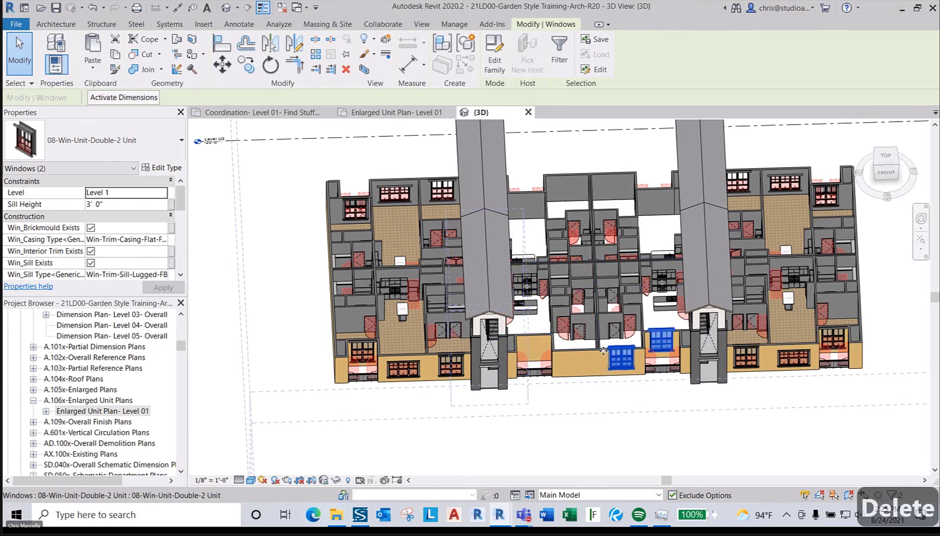
scroll(314, 293, "down", 5)
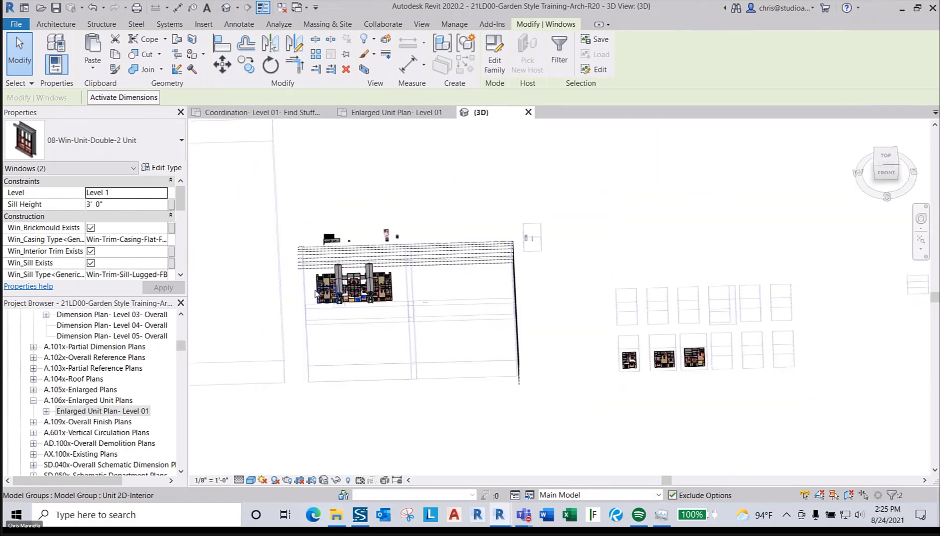
scroll(315, 293, "up", 5)
key("ctrl+x")
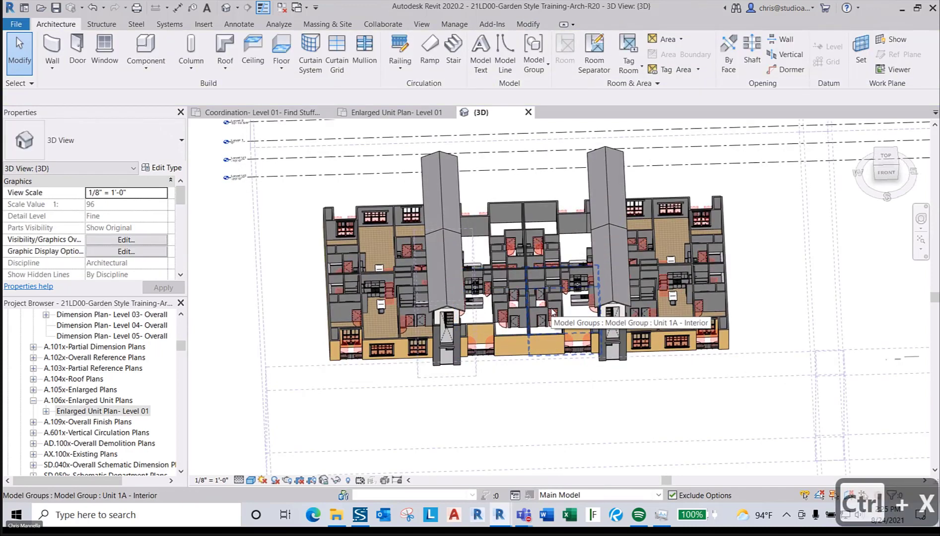
- Paste the two windows Aligned to Same Place inside the Unit 1A group and accept the warning
double_click(552, 311)
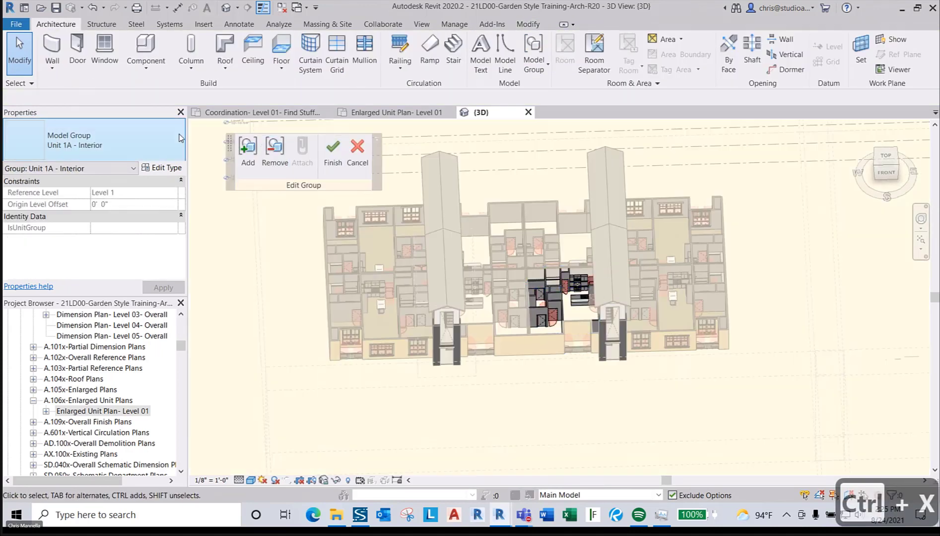
left_click(528, 23)
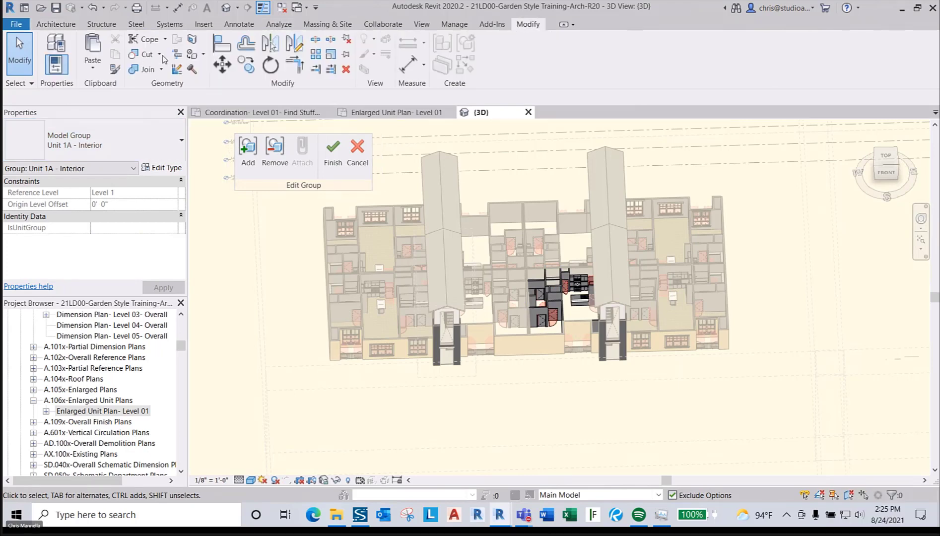
left_click(92, 64)
left_click(139, 186)
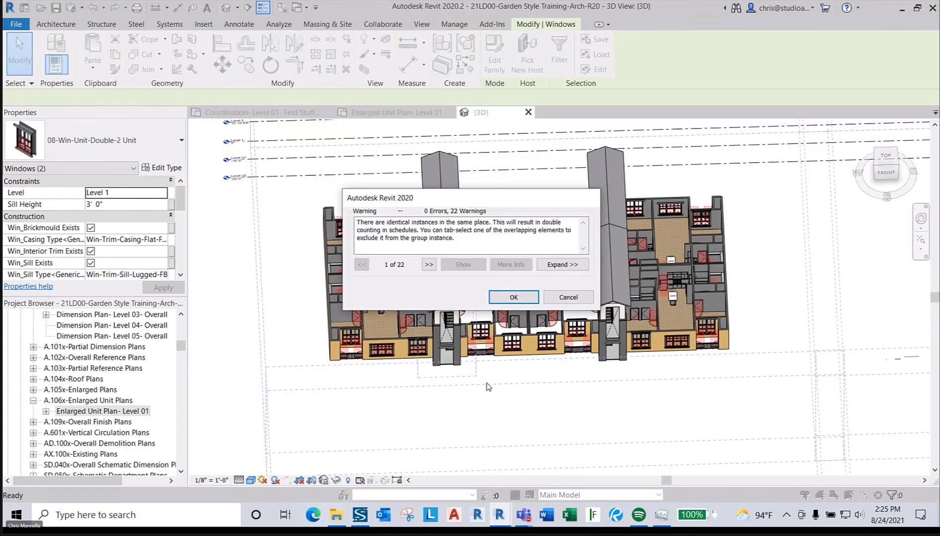
left_click(513, 297)
scroll(563, 320, "up", 5)
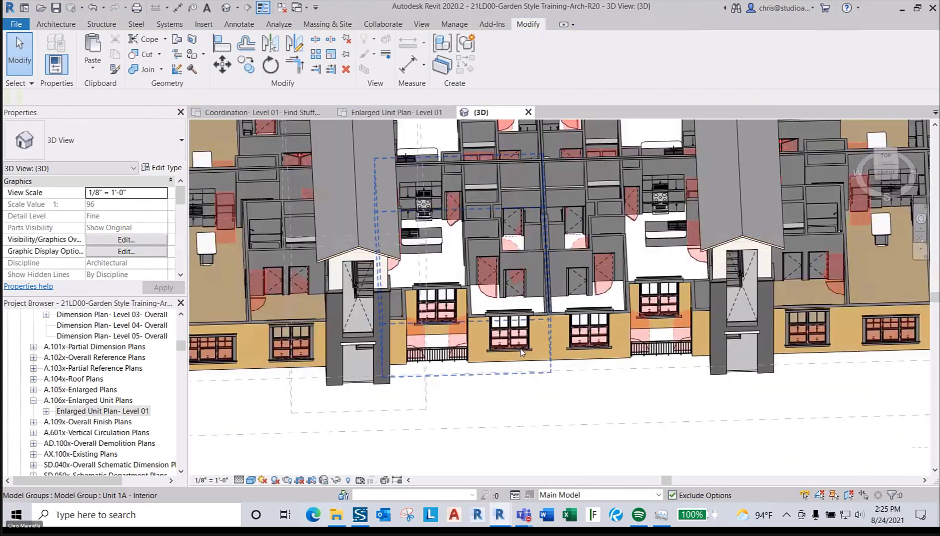
- Delete the wall piece around the front window and extend the wall to meet the left wall
left_click(581, 314)
scroll(581, 314, "down", 5)
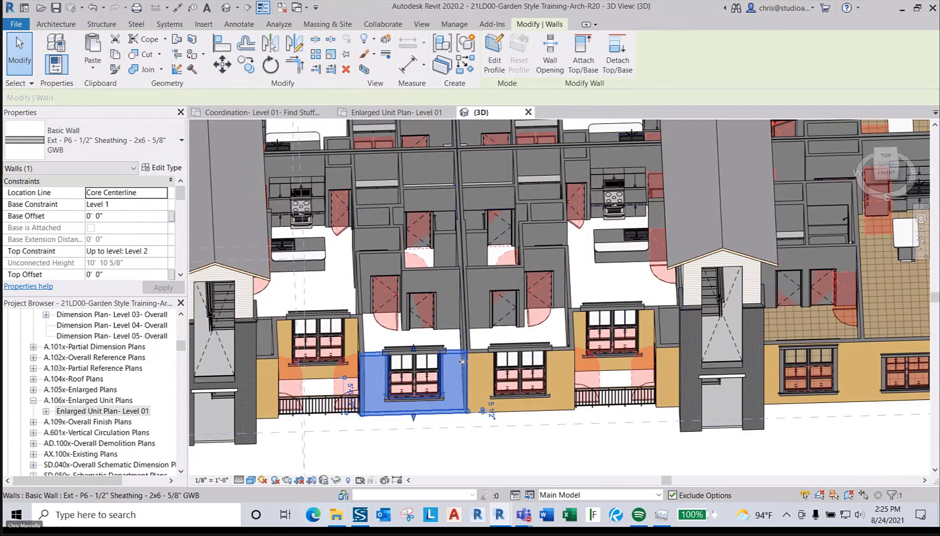
scroll(465, 361, "down", 2)
scroll(350, 378, "up", 2)
key("Delete")
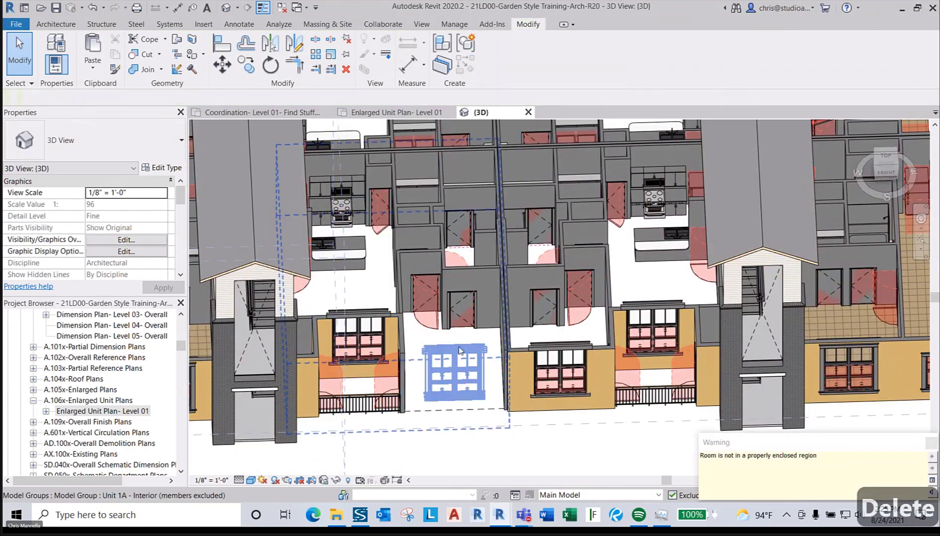
key("t")
key("r")
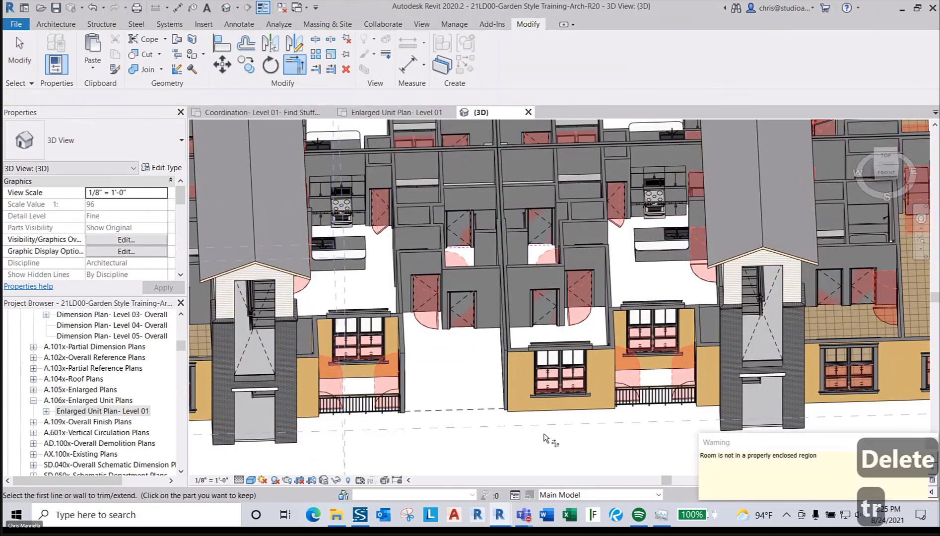
left_click(533, 411)
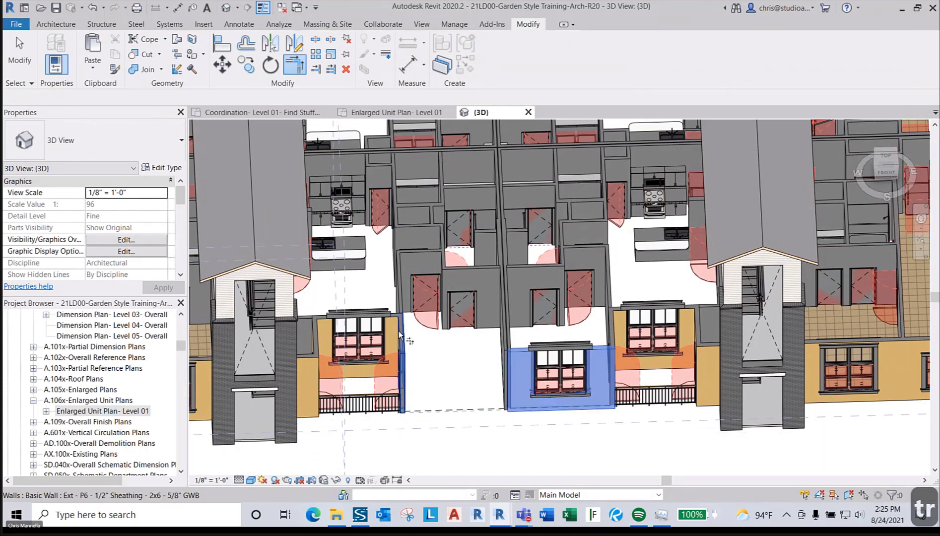
left_click(415, 356)
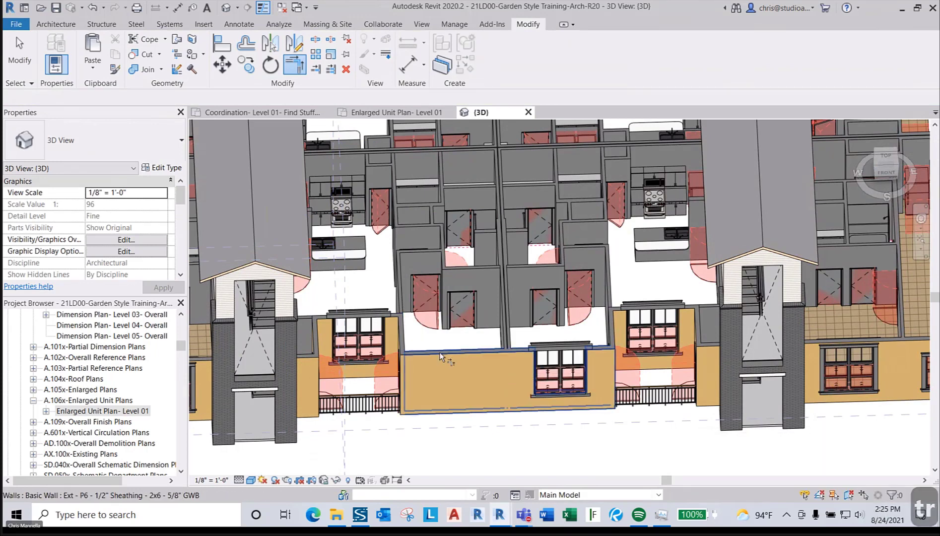
key("a")
key("l")
key("Escape")
key("Escape")
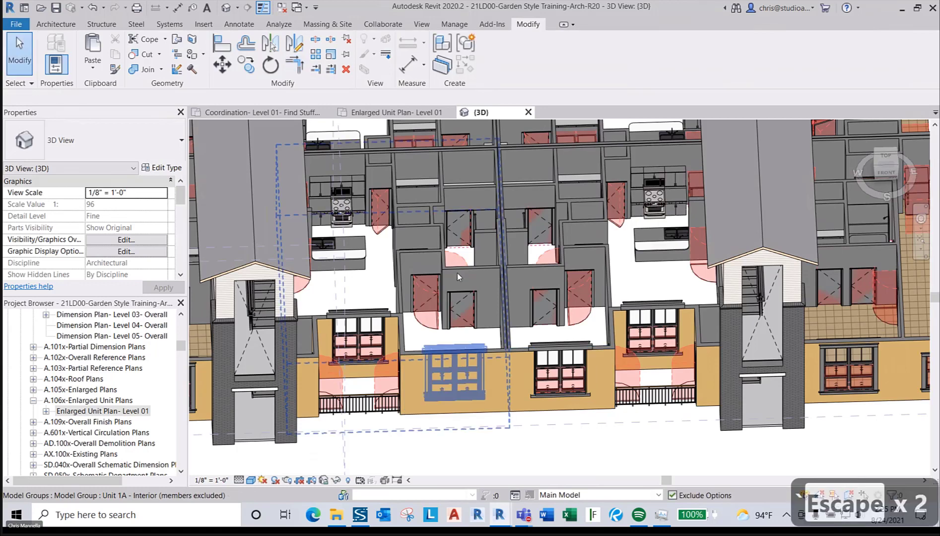
- Restore All Excluded members of the Unit 1A model group
left_click(421, 224)
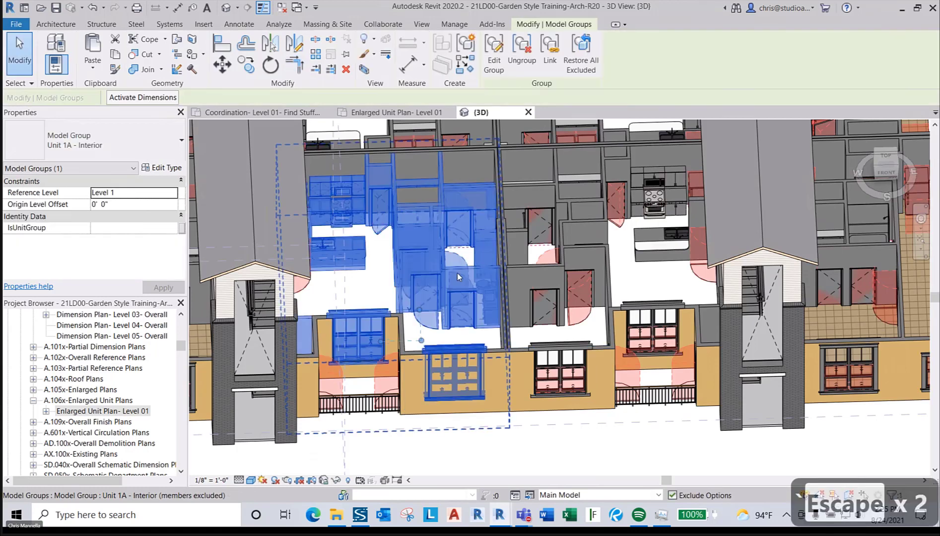
left_click(574, 58)
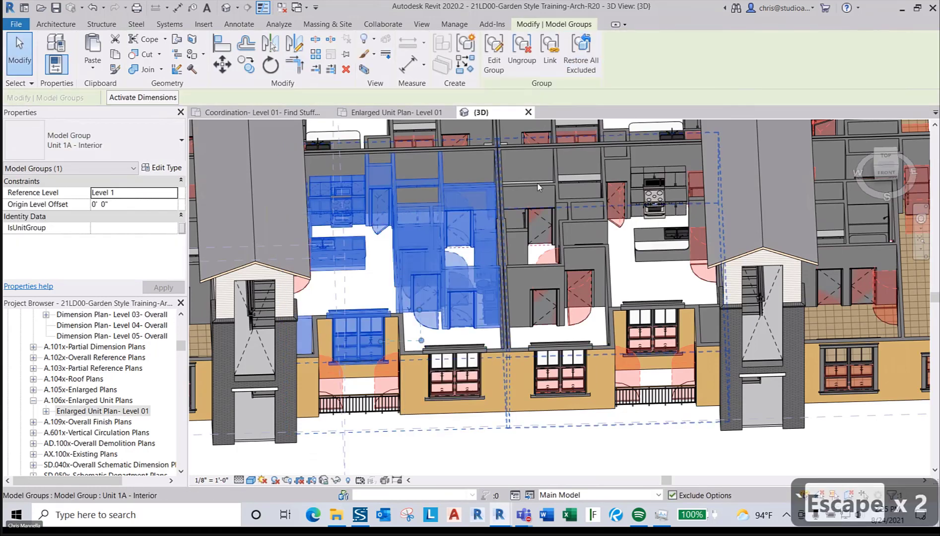
key("Escape")
key("Escape")
scroll(476, 330, "down", 3)
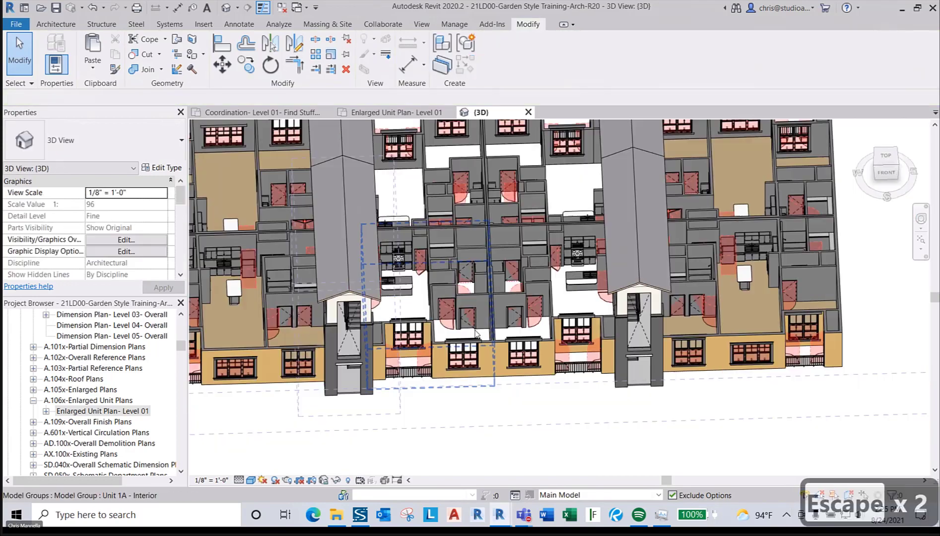
scroll(461, 357, "down", 2)
middle_click_drag(462, 356, 501, 351)
scroll(501, 346, "up", 2)
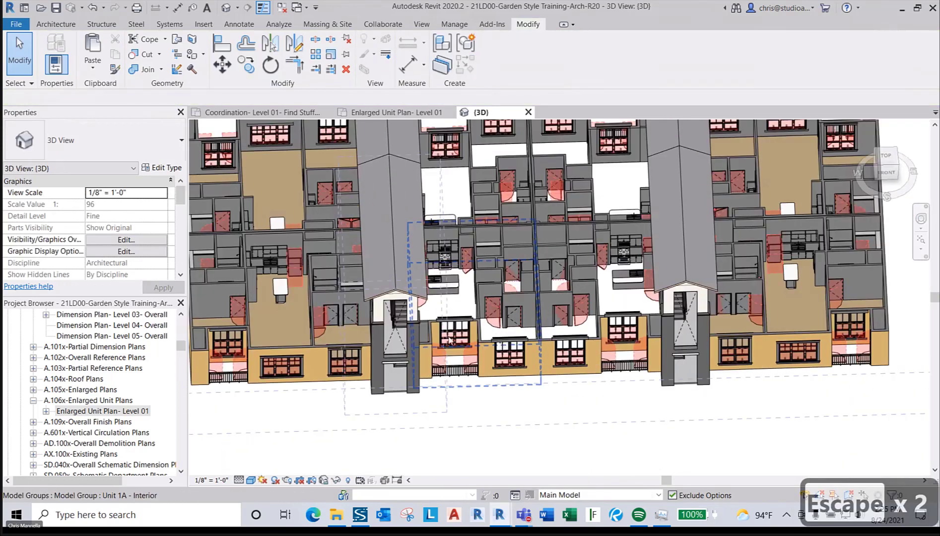
scroll(471, 337, "up", 2)
- Delete the rear wall panel around the window and extend the upper wall across the gap
scroll(438, 308, "down", 4)
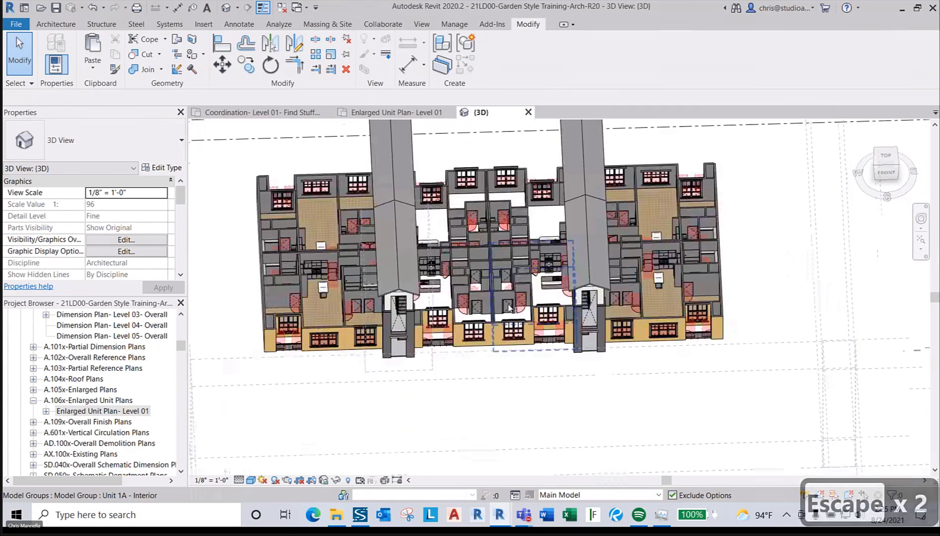
scroll(341, 334, "up", 3)
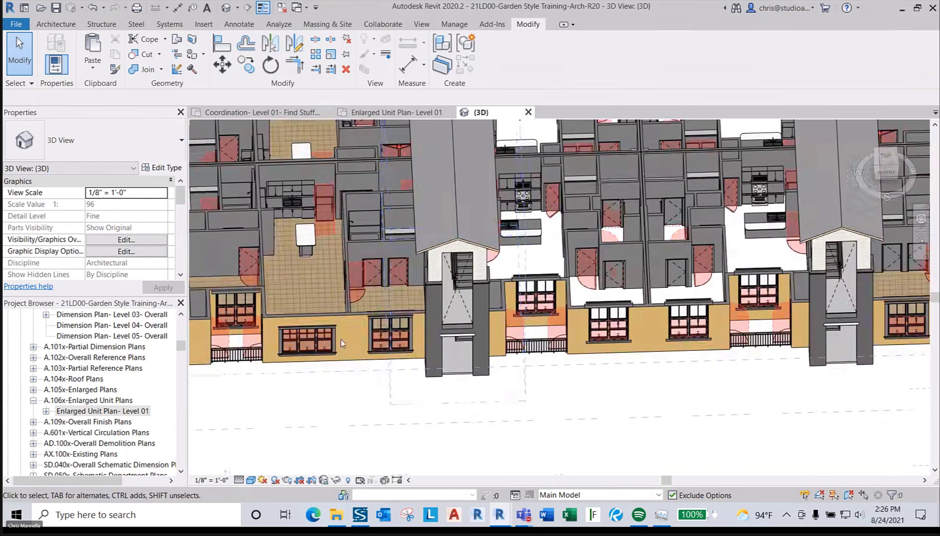
scroll(312, 345, "down", 4)
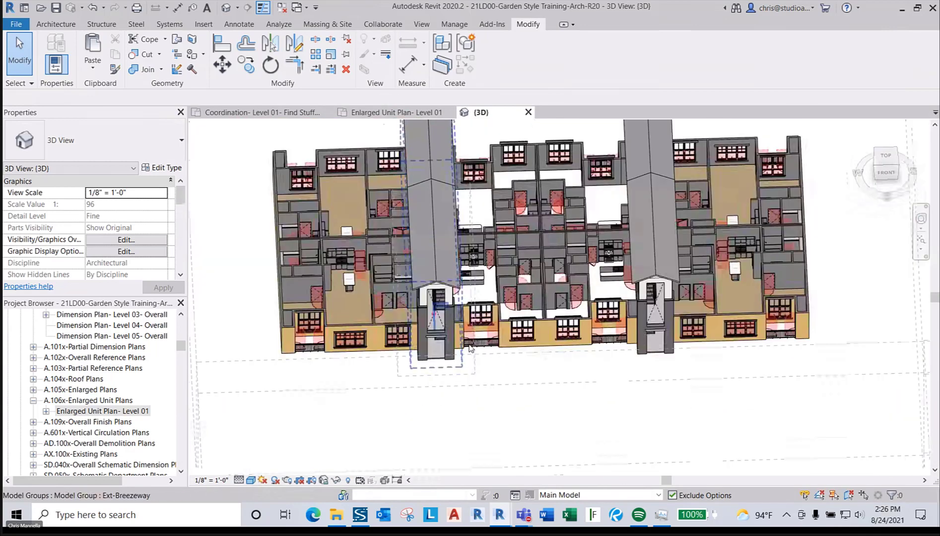
middle_click_drag(522, 355, 498, 372)
scroll(511, 346, "up", 3)
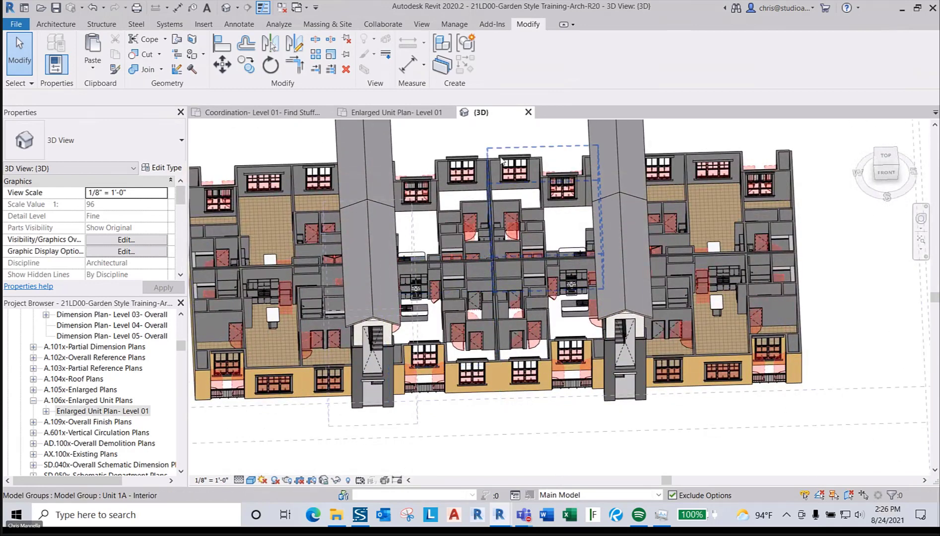
scroll(503, 160, "up", 3)
left_click(478, 194)
key("Delete")
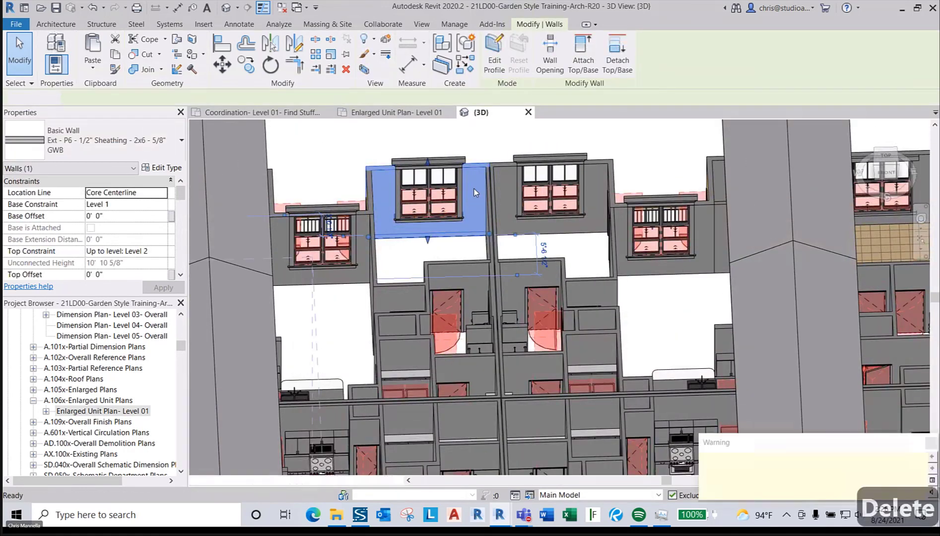
key("t")
key("r")
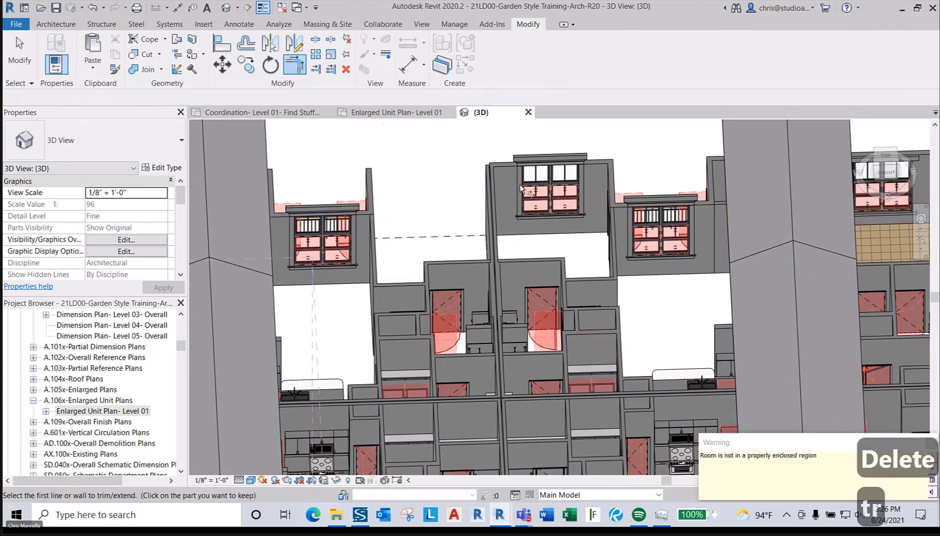
left_click(595, 167)
left_click(413, 234)
key("Escape")
key("Escape")
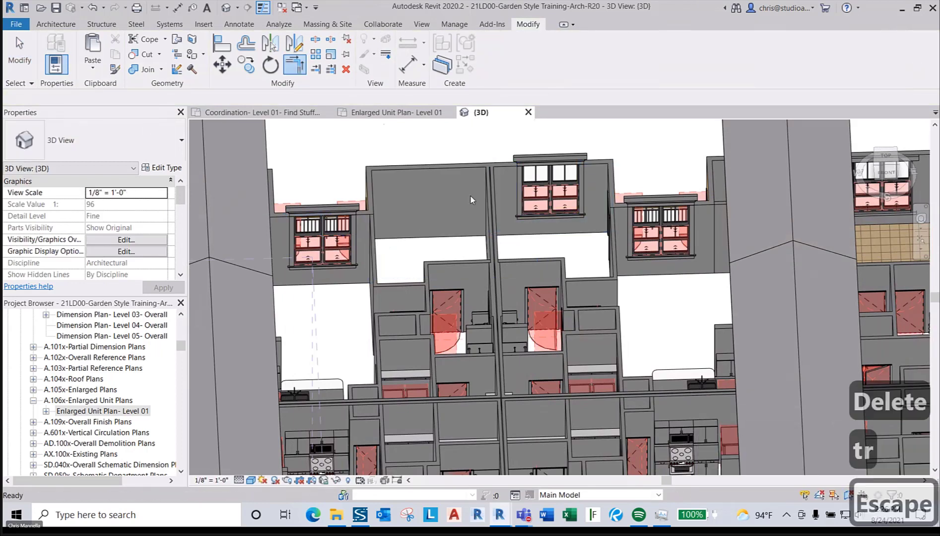
- Select the Unit 1A model group to check it, then deselect it
left_click(434, 262)
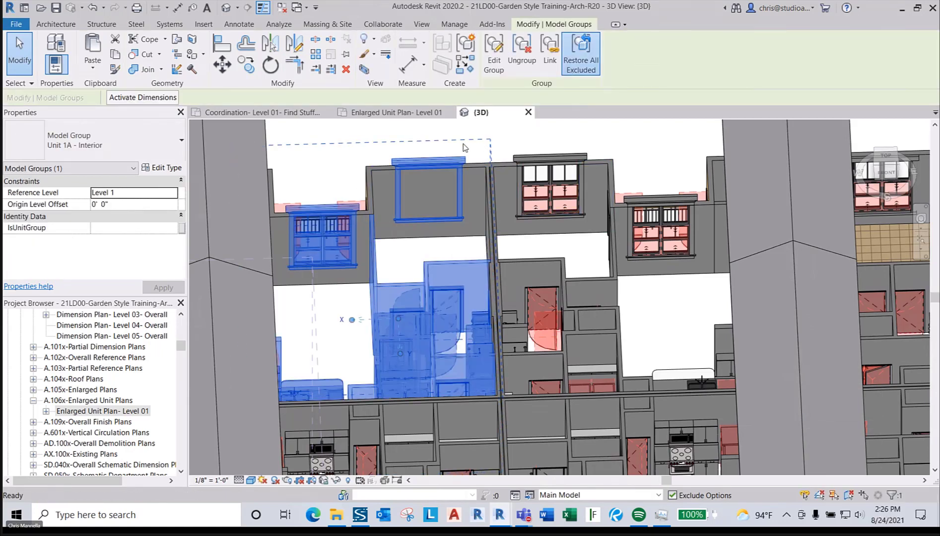
key("Escape")
key("Escape")
scroll(502, 222, "down", 6)
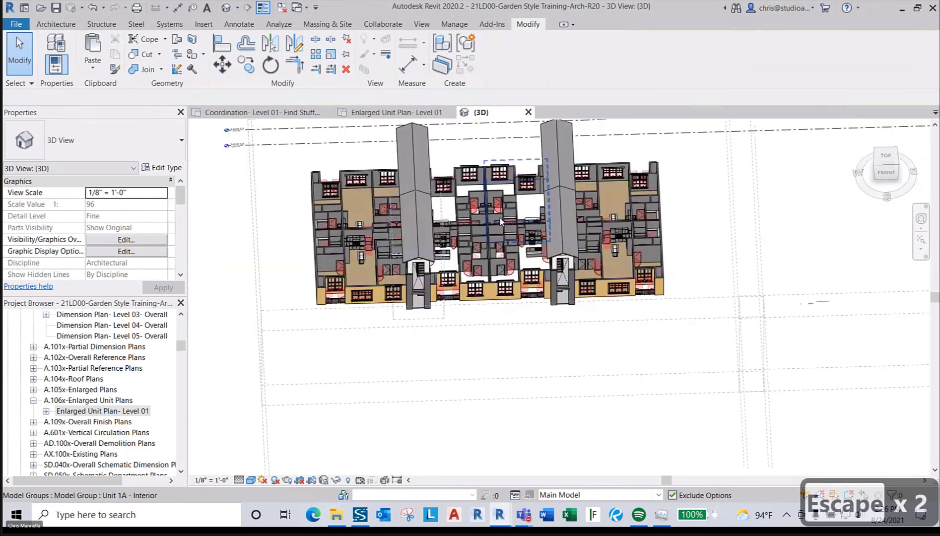
scroll(507, 302, "up", 8)
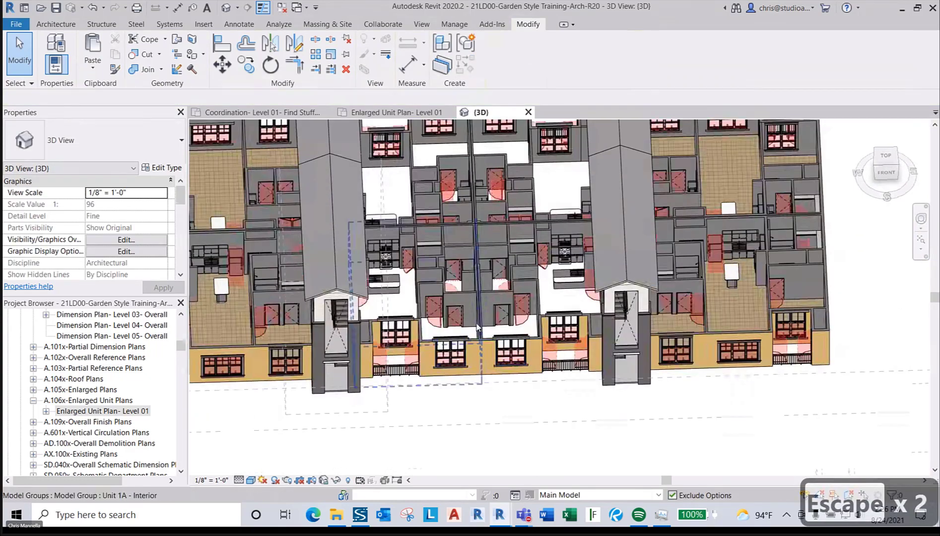
scroll(480, 328, "up", 3)
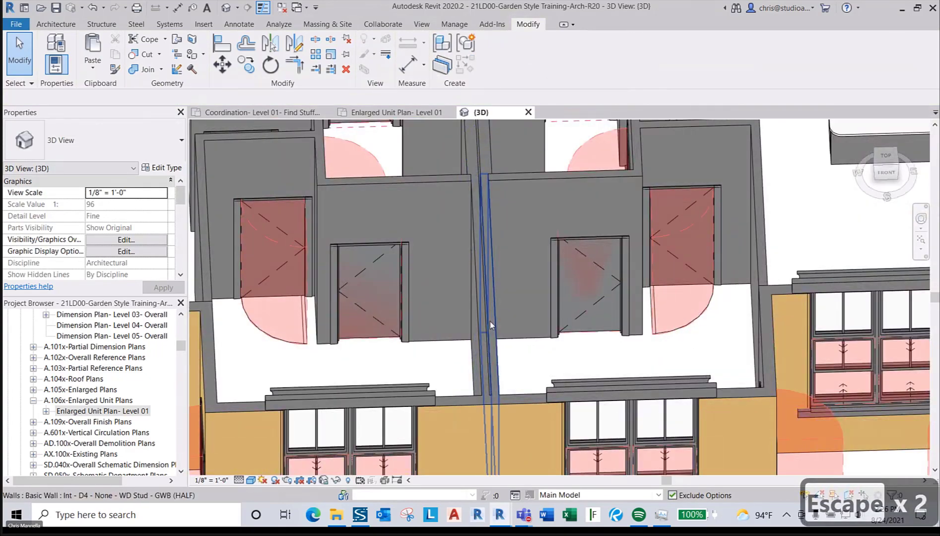
- Select the D4 interior wall in 3D and orbit to a top-down view over it
left_click(489, 325)
scroll(490, 324, "down", 3)
middle_click_drag(492, 327, 527, 454, "shift")
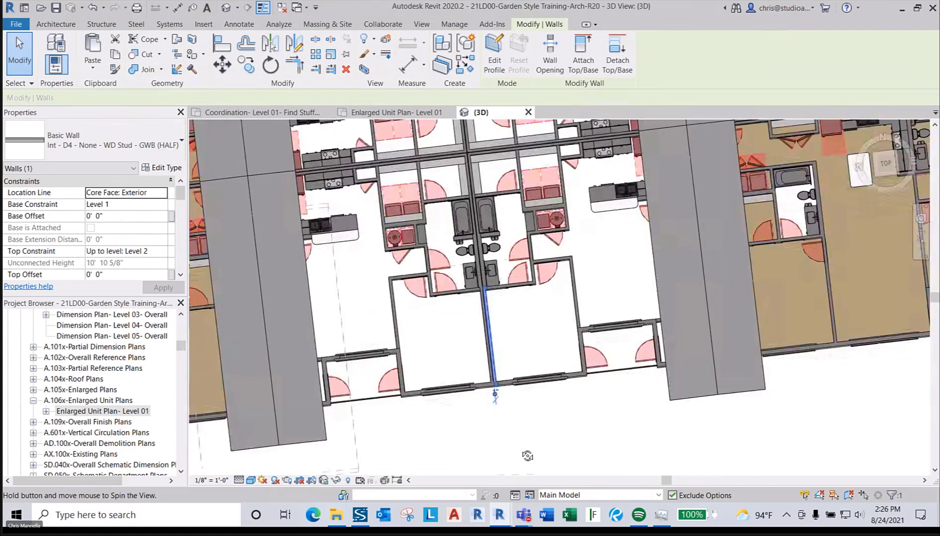
scroll(515, 359, "down", 5)
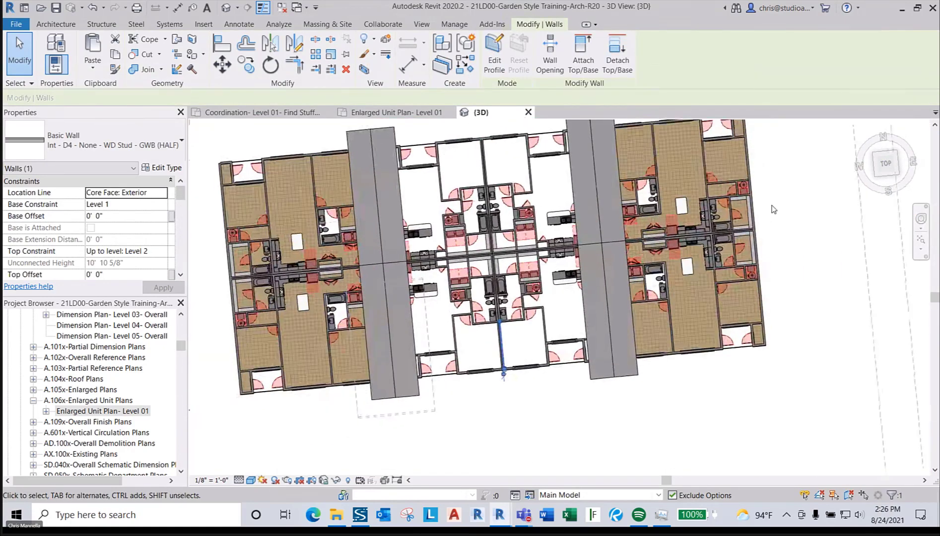
left_click(886, 163)
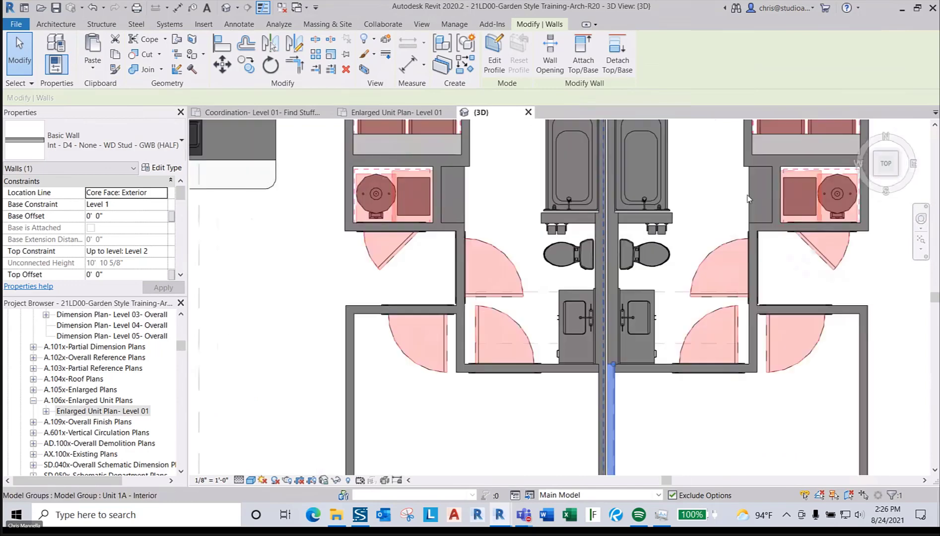
scroll(598, 298, "down", 4)
middle_click_drag(591, 278, 554, 323)
scroll(541, 315, "down", 1)
scroll(536, 311, "up", 7)
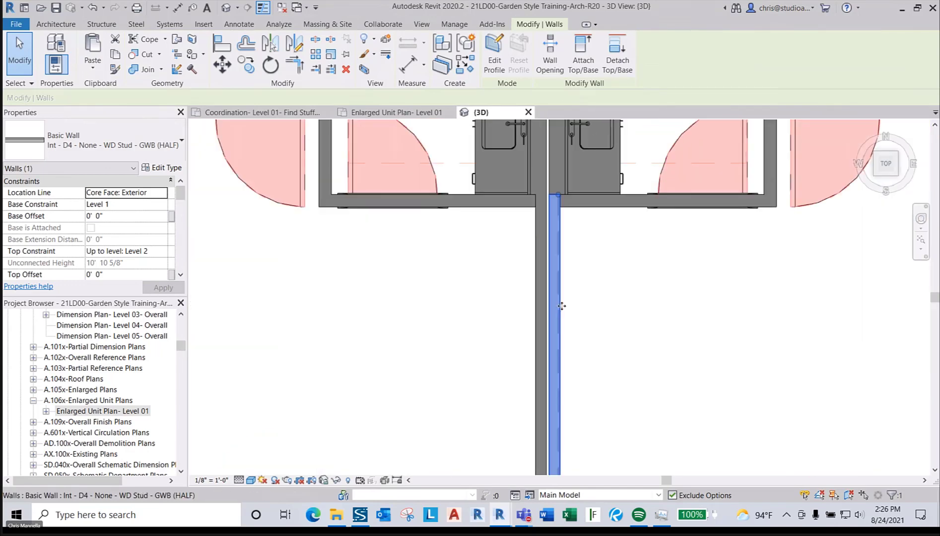
scroll(497, 277, "down", 3)
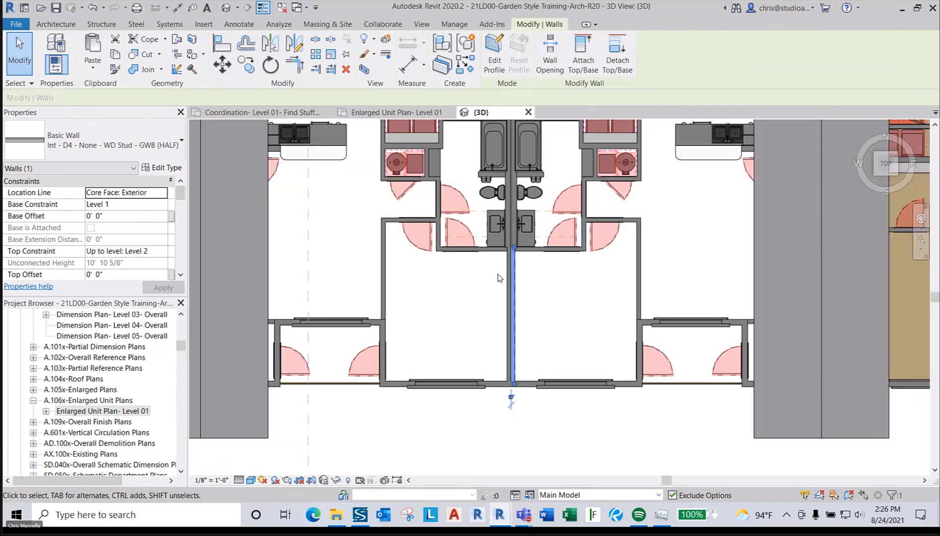
scroll(504, 305, "up", 2)
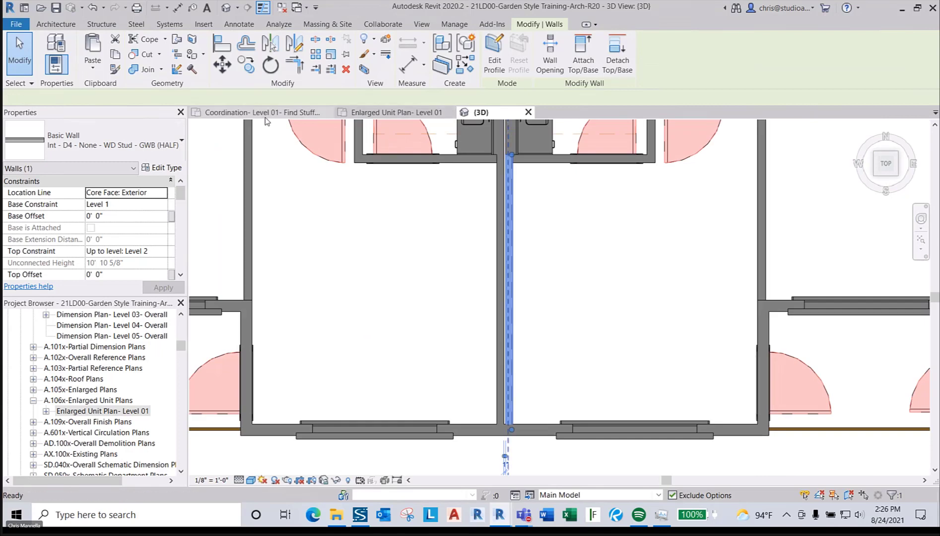
- Switch to the Coordination - Level 01 plan and clear the wall selection
left_click(262, 112)
scroll(578, 357, "up", 6)
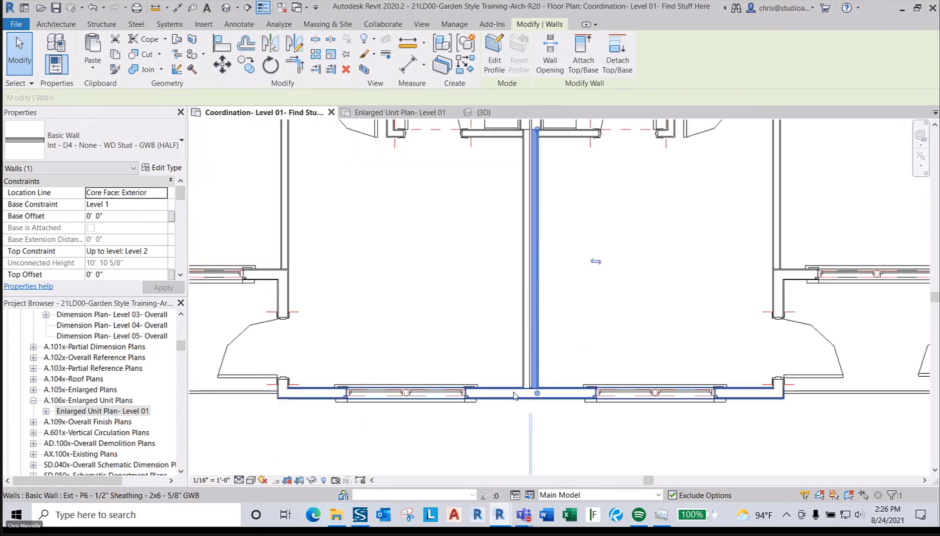
left_click(578, 357)
scroll(516, 353, "up", 2)
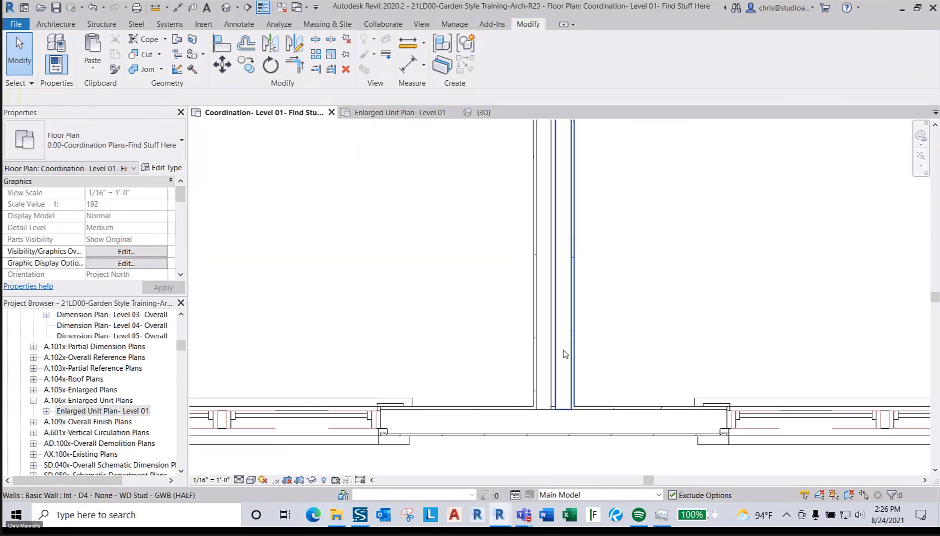
scroll(571, 355, "up", 2)
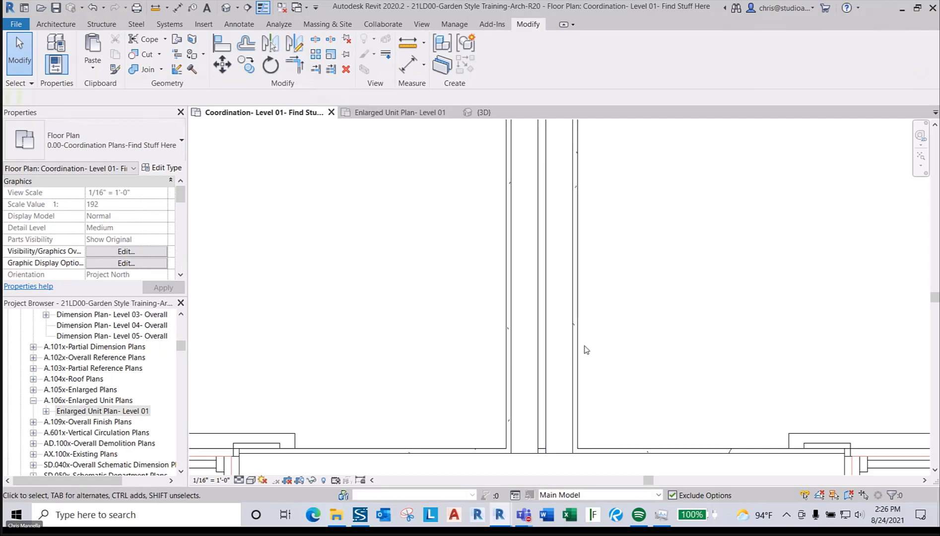
scroll(568, 344, "down", 2)
scroll(569, 344, "down", 2)
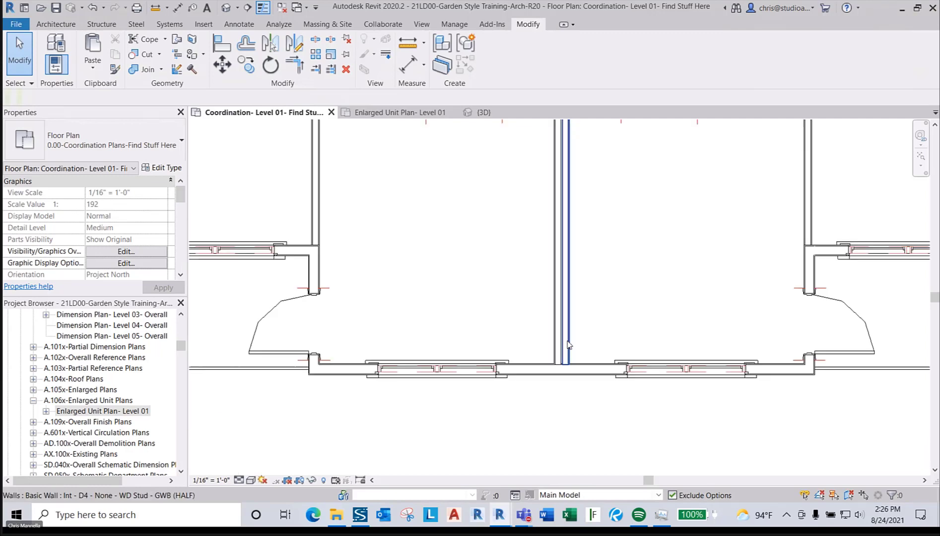
- Select the party wall between units to check its type in Properties
left_click(568, 344)
scroll(565, 342, "down", 3)
scroll(566, 342, "up", 2)
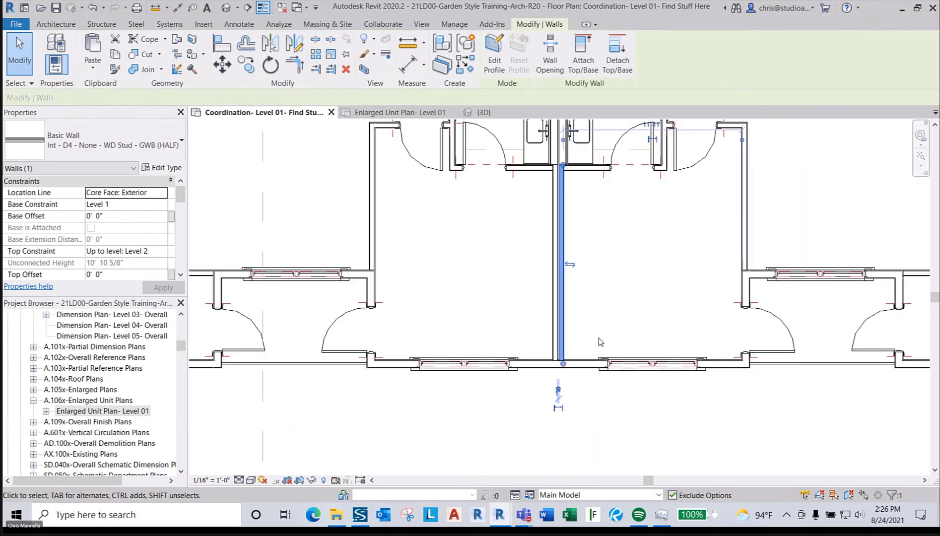
- Start the Wall tool with WA and choose the Int - O4 wood stud party wall type
left_click(600, 342)
key("w")
key("a")
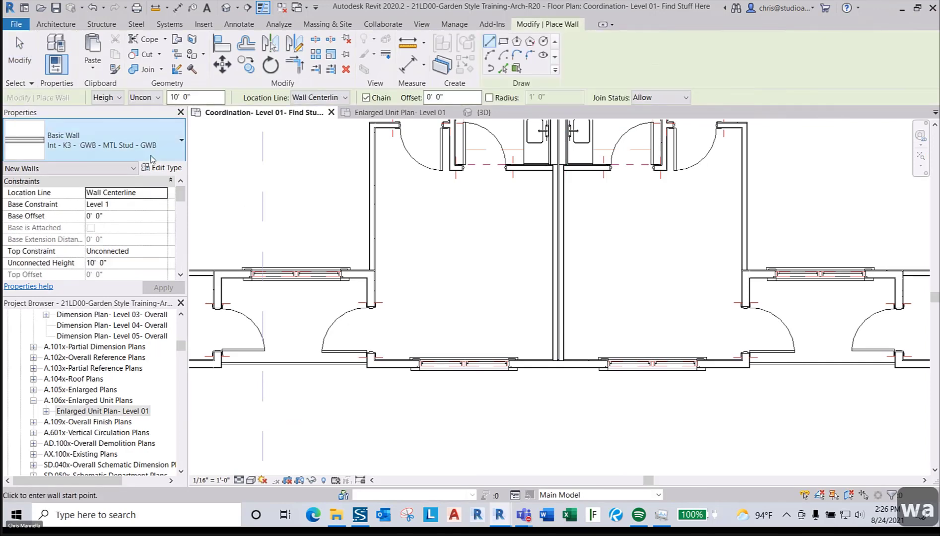
left_click(149, 159)
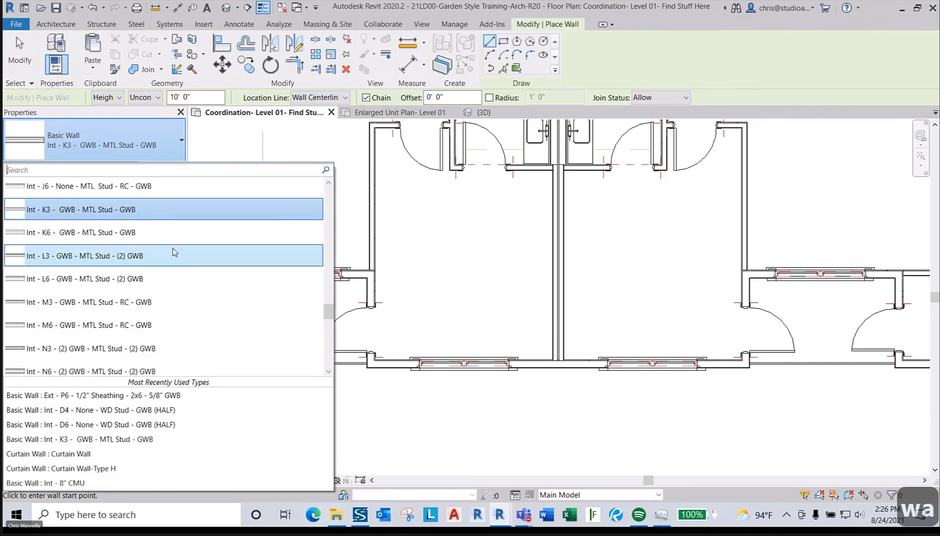
type("o4")
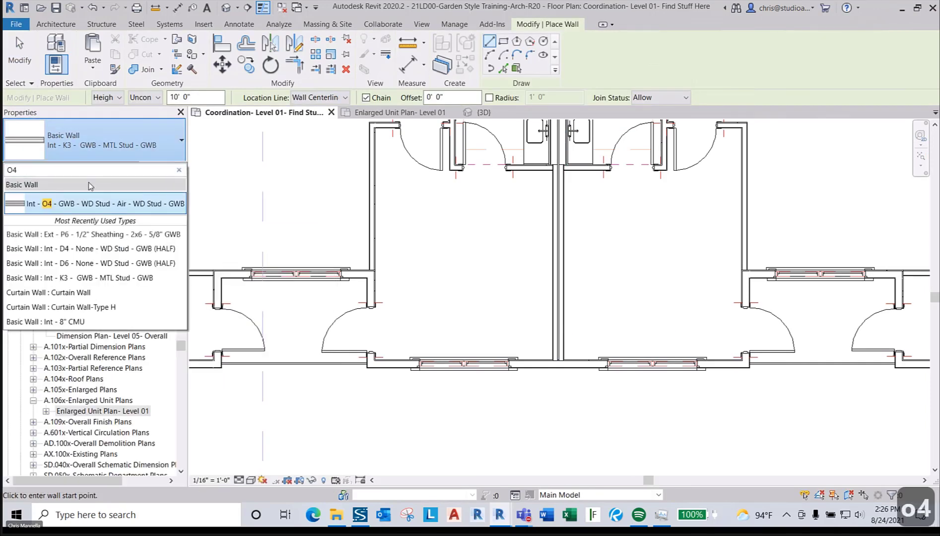
left_click(65, 209)
scroll(581, 353, "up", 5)
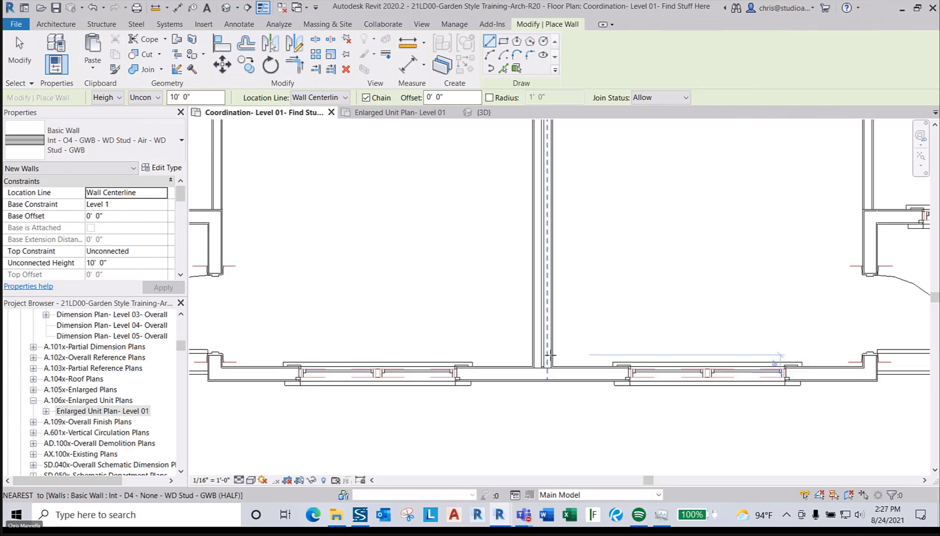
- Begin an O4 wall at the junction, then cancel that placement
left_click(548, 349)
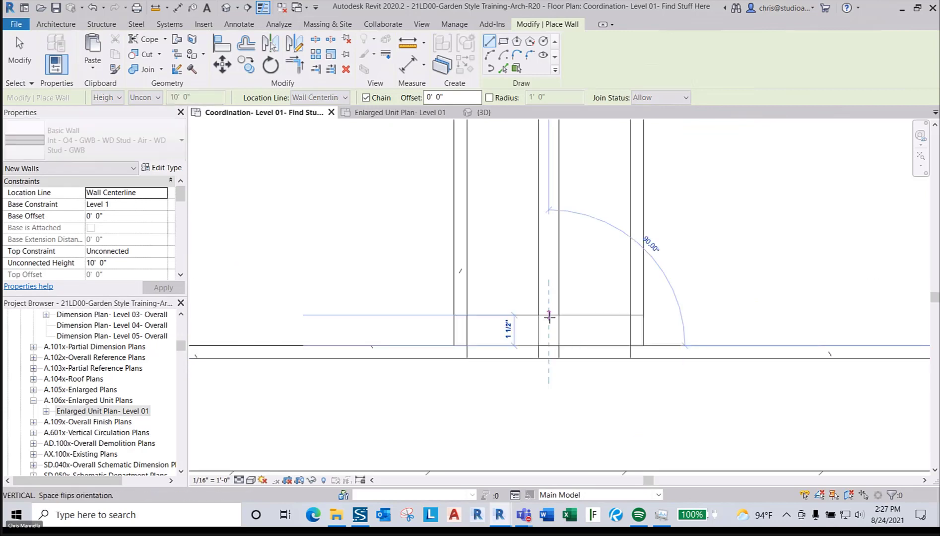
scroll(548, 349, "down", 5)
scroll(549, 320, "down", 2)
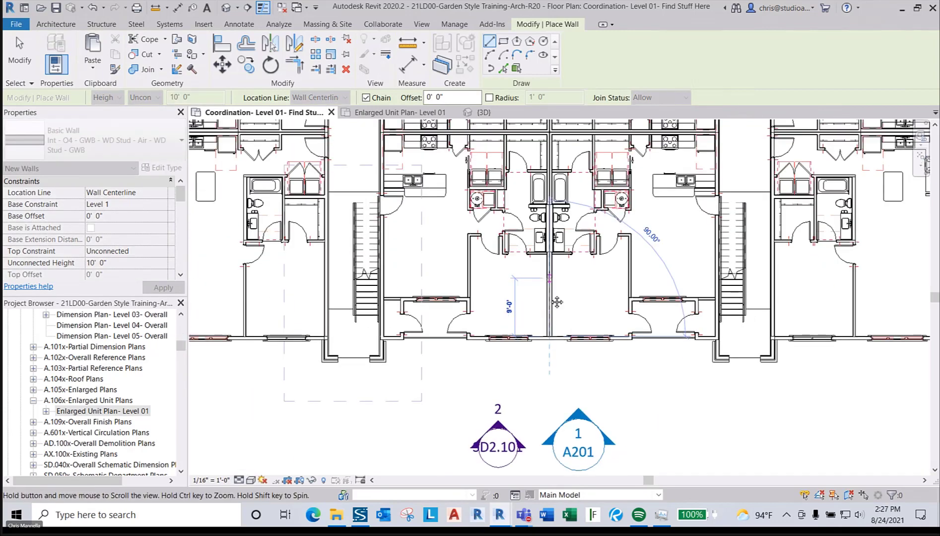
scroll(548, 312, "up", 7)
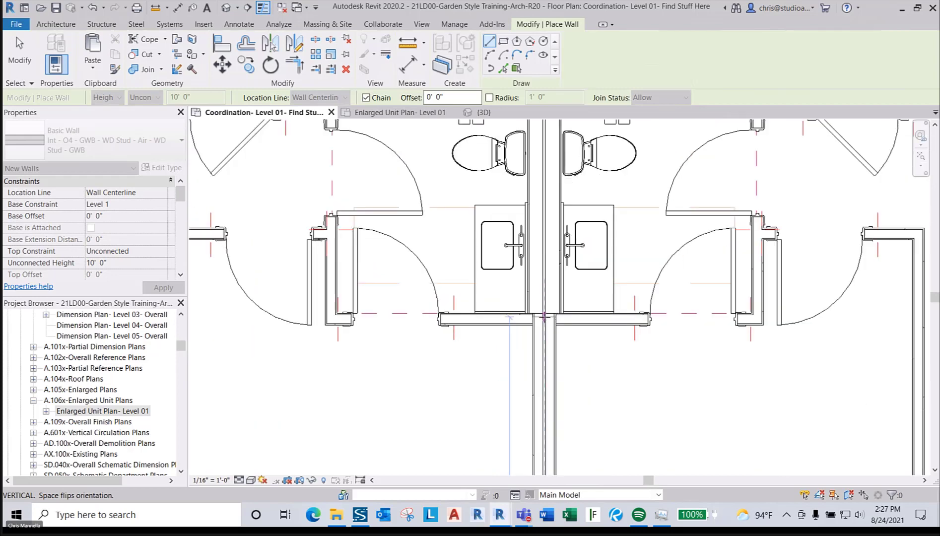
scroll(545, 314, "up", 3)
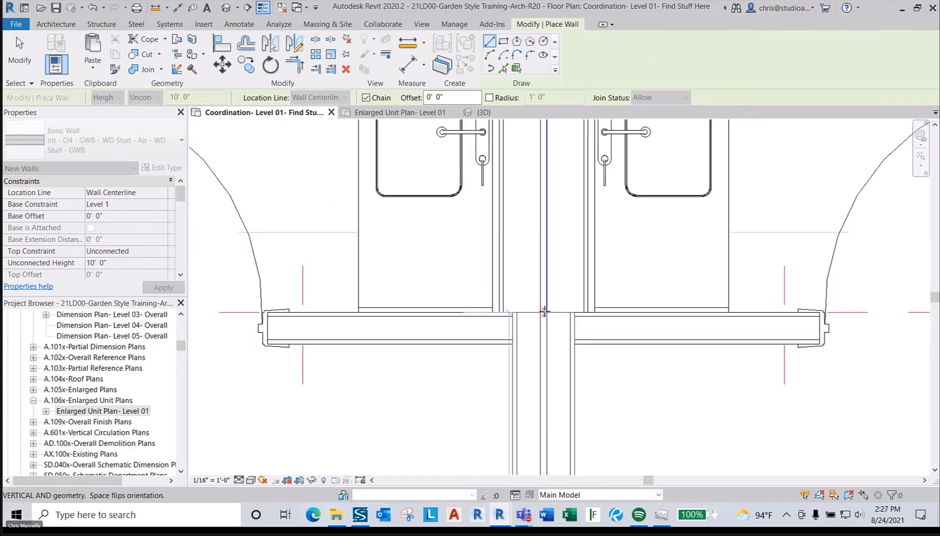
scroll(544, 311, "down", 3)
key("Escape")
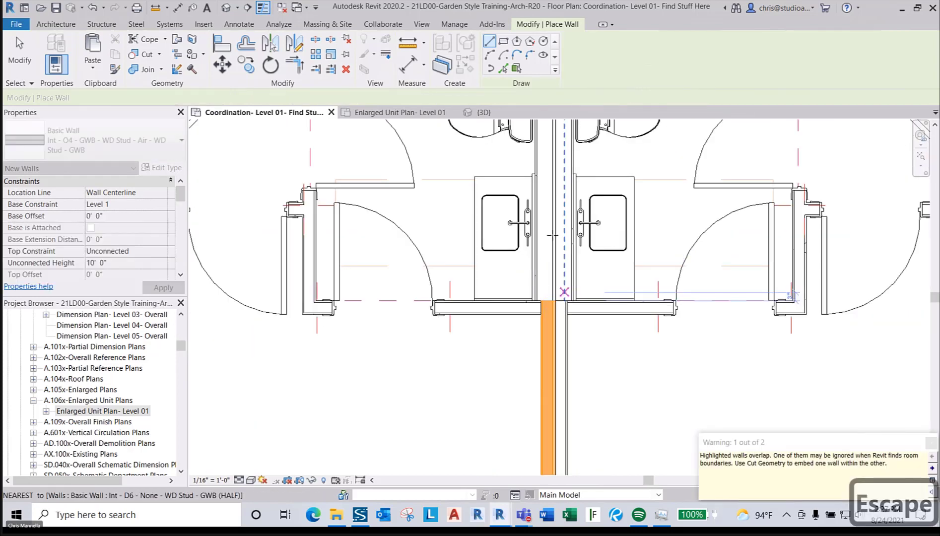
- Draw the first O4 wall from the wall end down to the lower junction
scroll(553, 250, "down", 2)
middle_click_drag(558, 263, 557, 427)
scroll(556, 328, "up", 5)
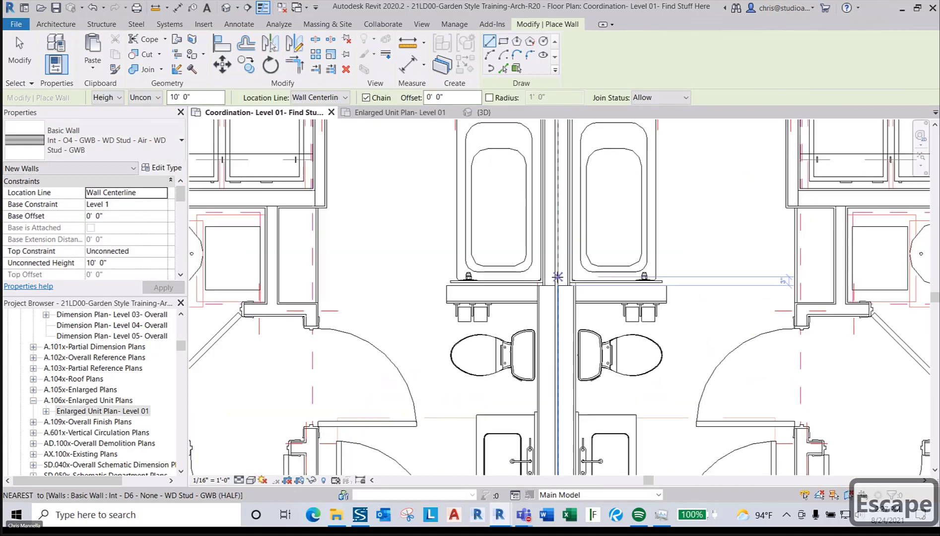
scroll(561, 294, "down", 5)
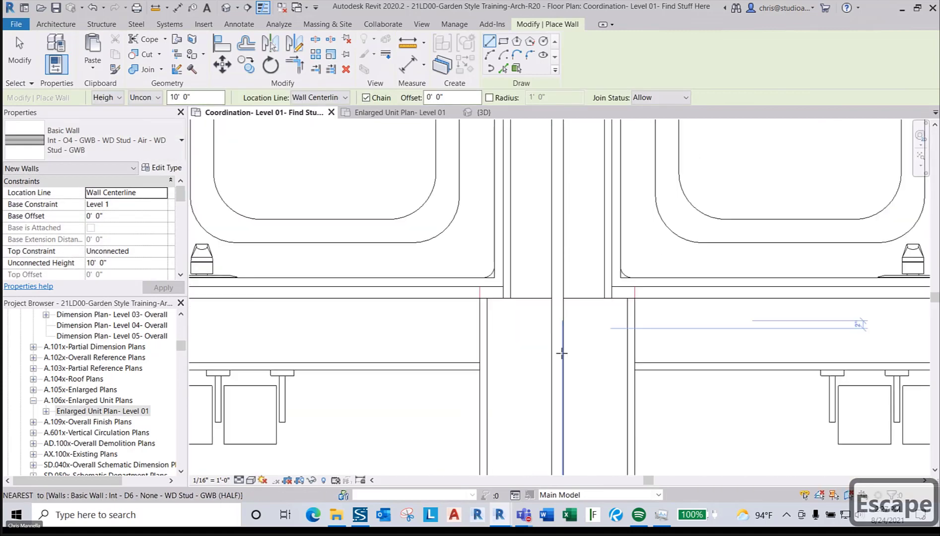
scroll(564, 263, "up", 3)
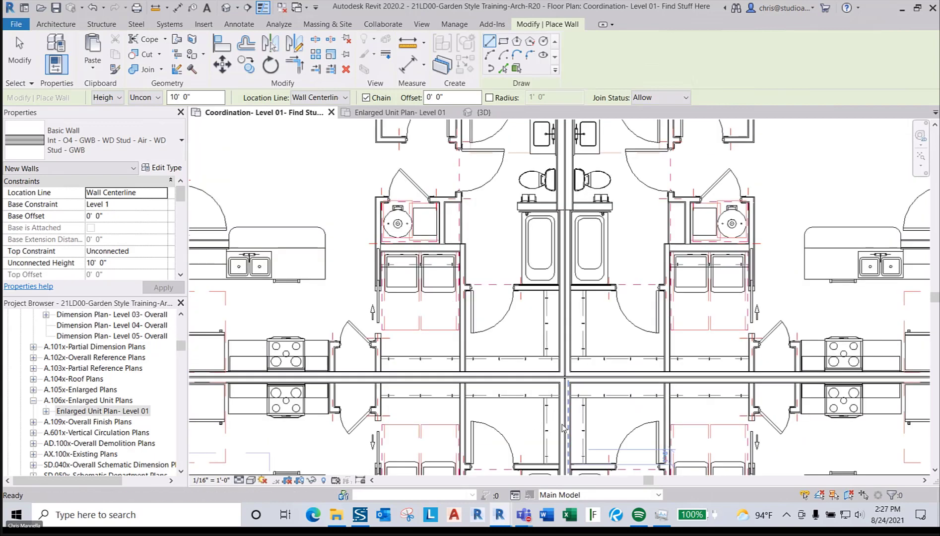
scroll(562, 297, "up", 5)
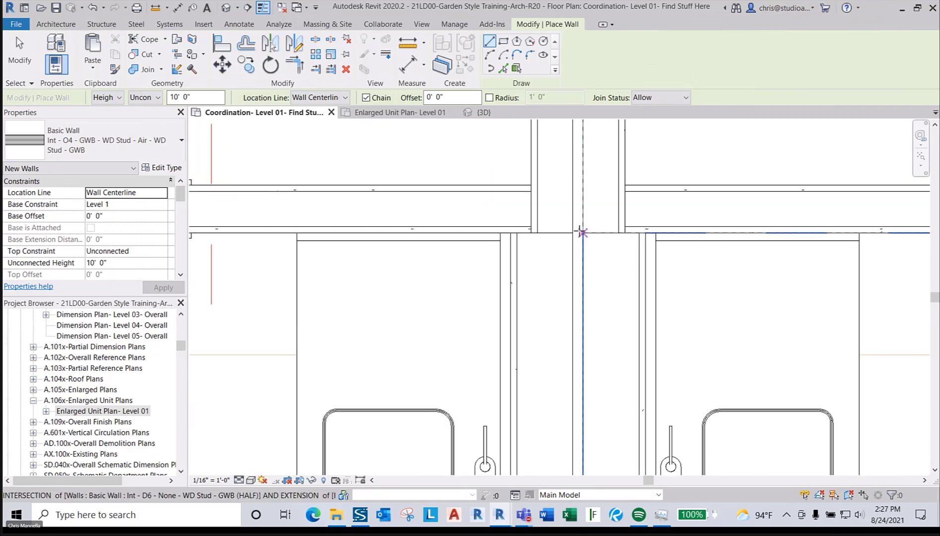
middle_click_drag(577, 232, 602, 341)
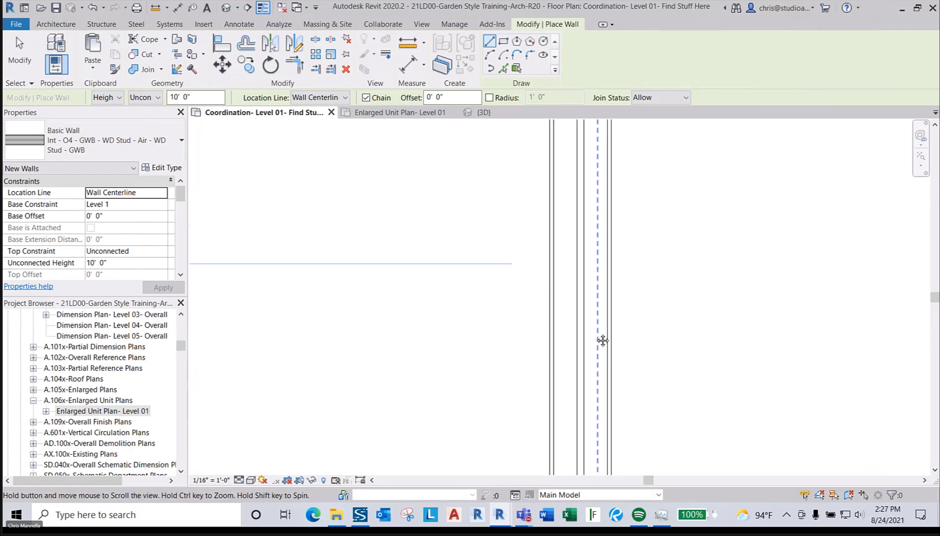
middle_click_drag(575, 418, 571, 256)
scroll(567, 193, "up", 3)
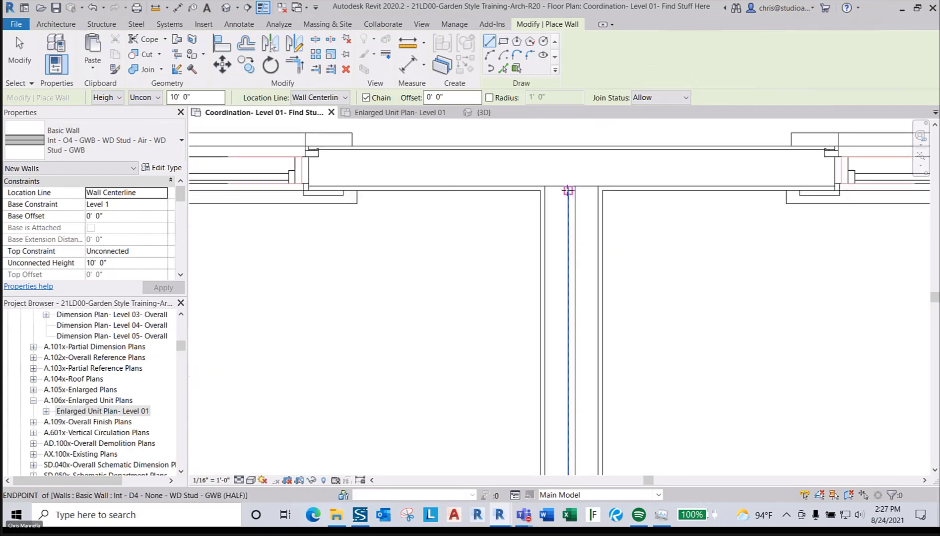
left_click(575, 191)
middle_click_drag(576, 190, 555, 253)
scroll(556, 298, "up", 4)
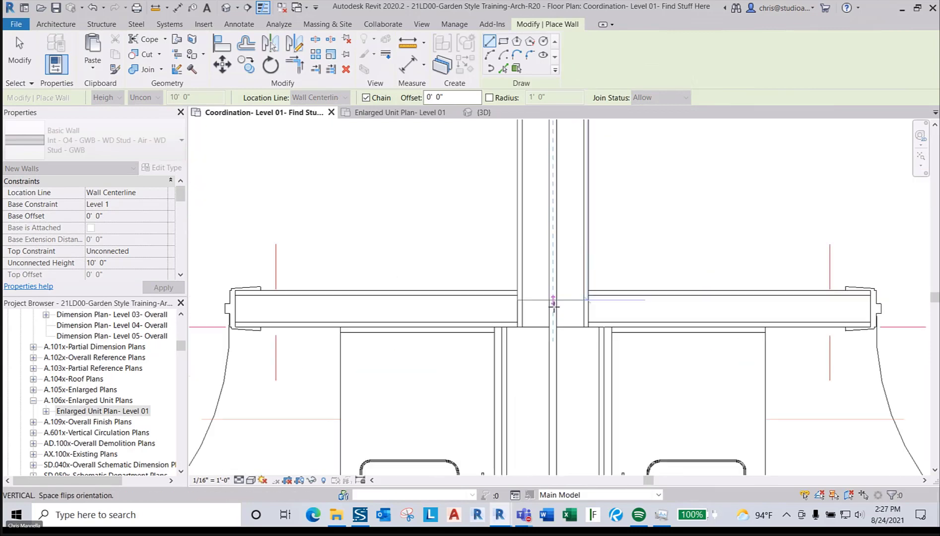
left_click(560, 333)
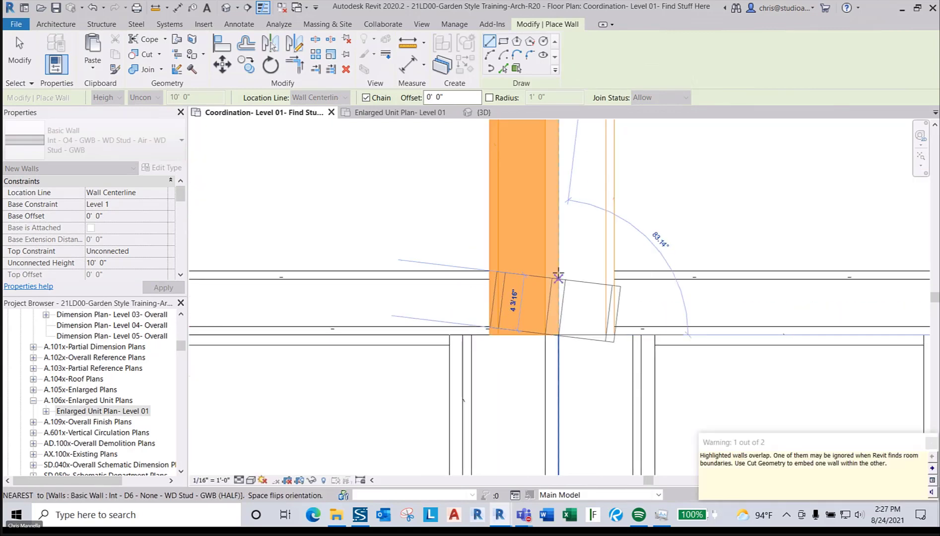
key("Escape")
- Set location line to Finish Face: Interior and draw an O4 wall above the tubs
scroll(558, 272, "down", 4)
middle_click_drag(560, 405, 559, 226)
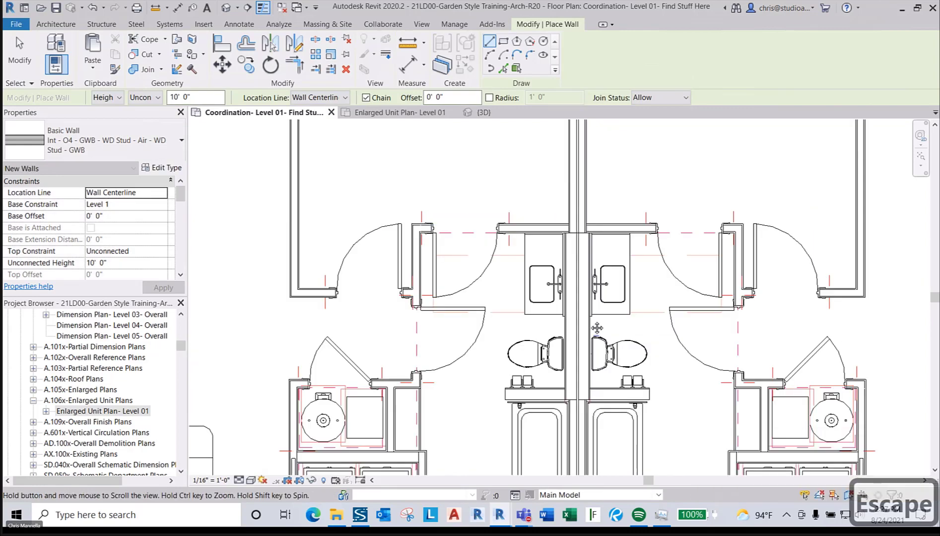
scroll(559, 226, "up", 4)
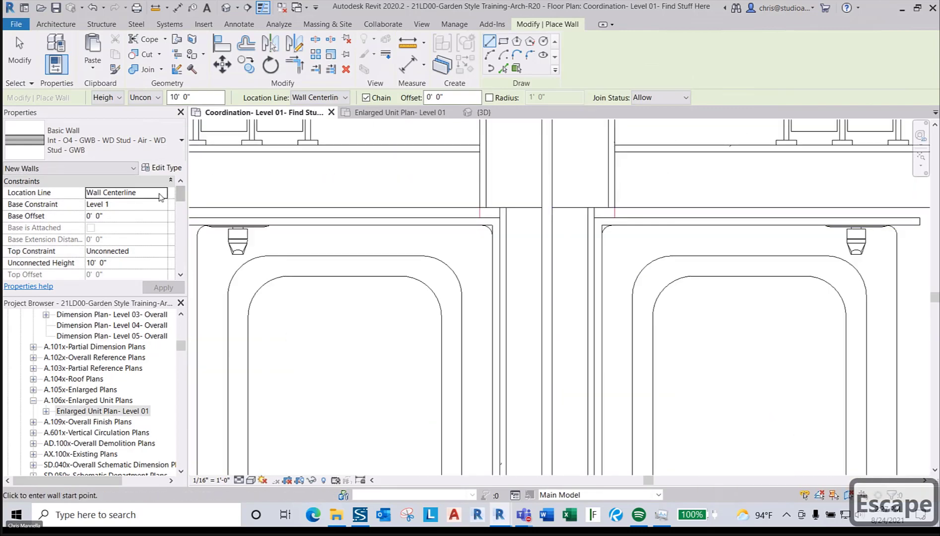
left_click(160, 193)
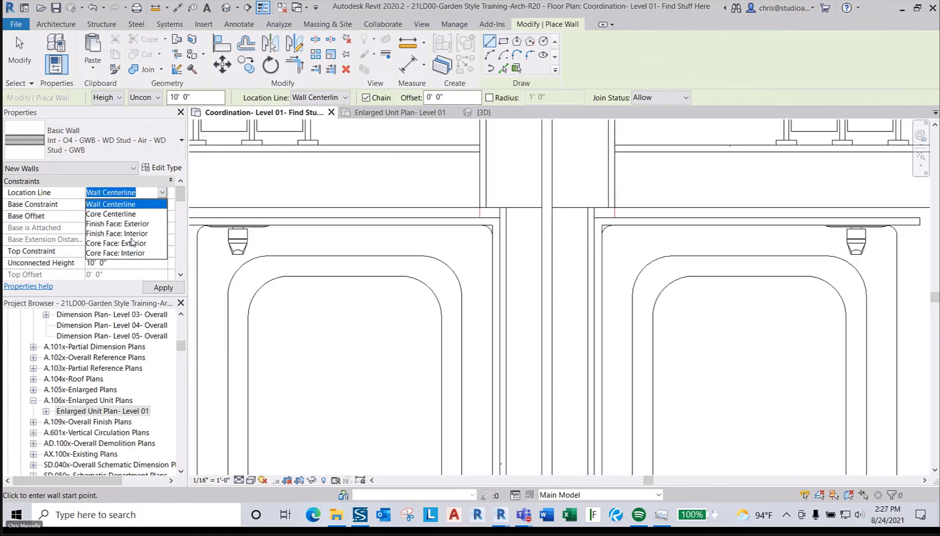
left_click(130, 233)
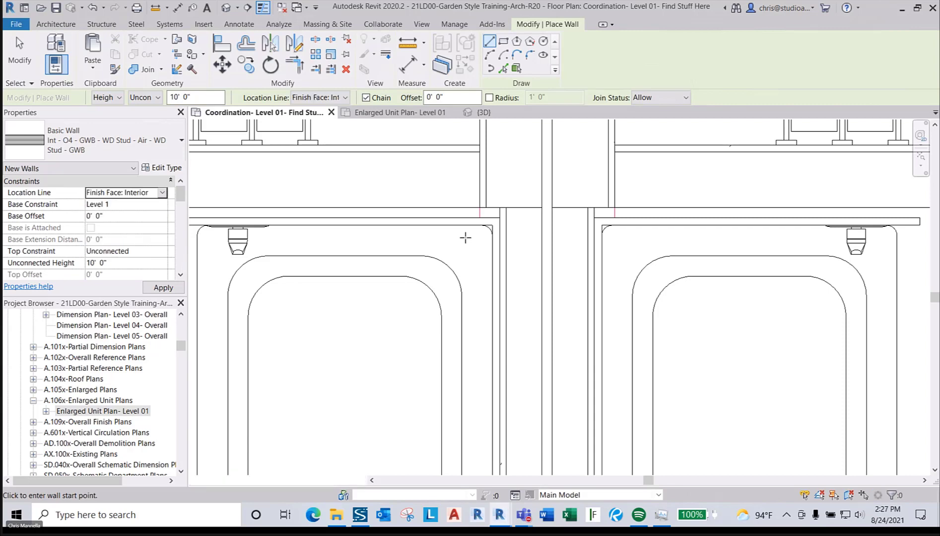
left_click(497, 217)
scroll(492, 253, "down", 1)
scroll(493, 253, "down", 2)
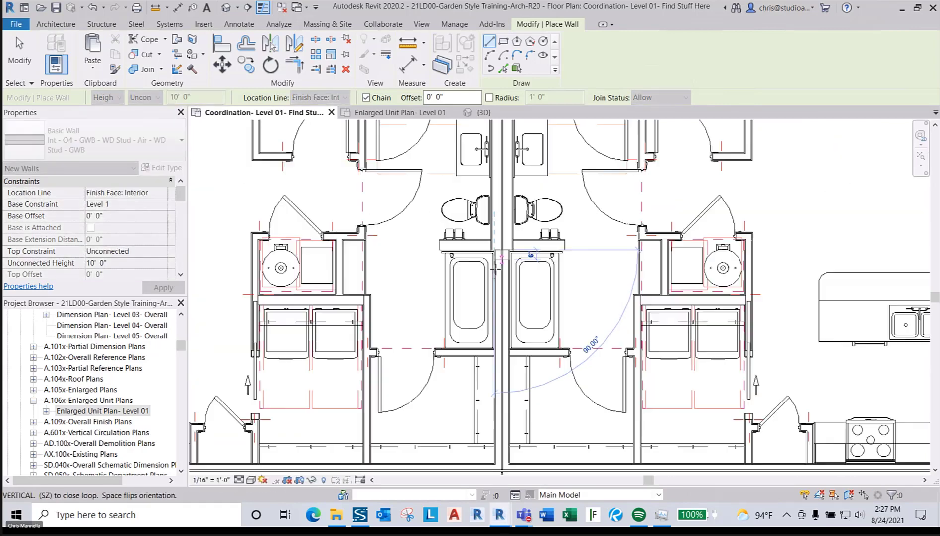
middle_click_drag(493, 254, 504, 170)
scroll(497, 302, "up", 5)
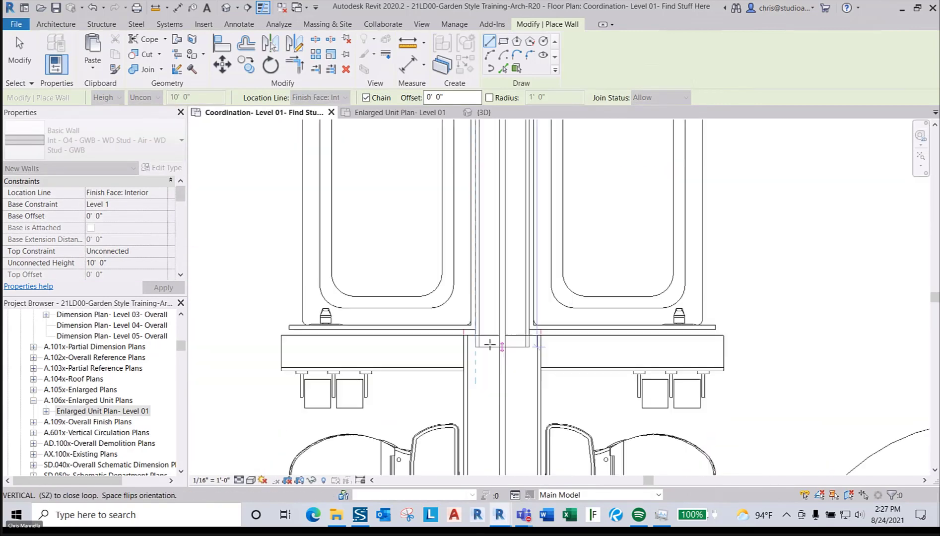
left_click(461, 327)
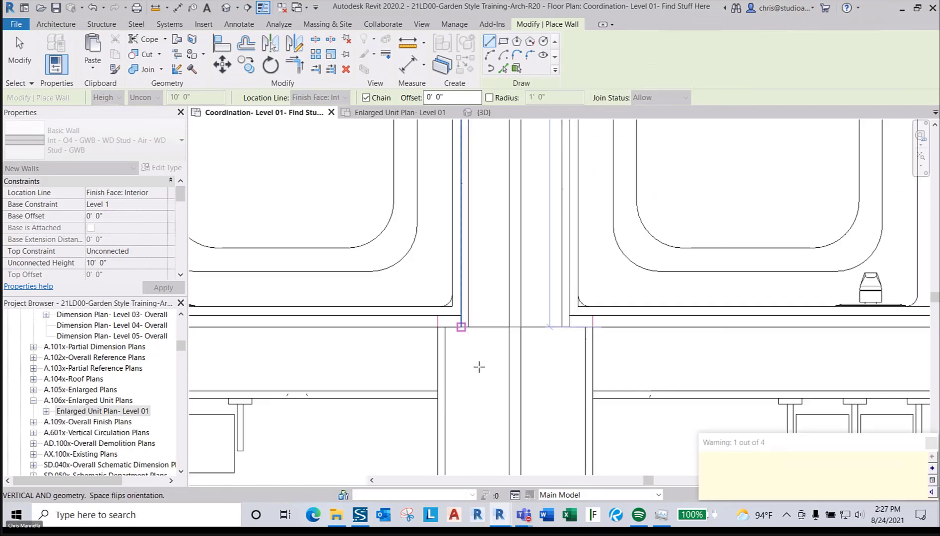
key("Escape")
- Draw another O4 wall segment to the next wall junction
scroll(478, 363, "down", 3)
scroll(478, 363, "down", 3)
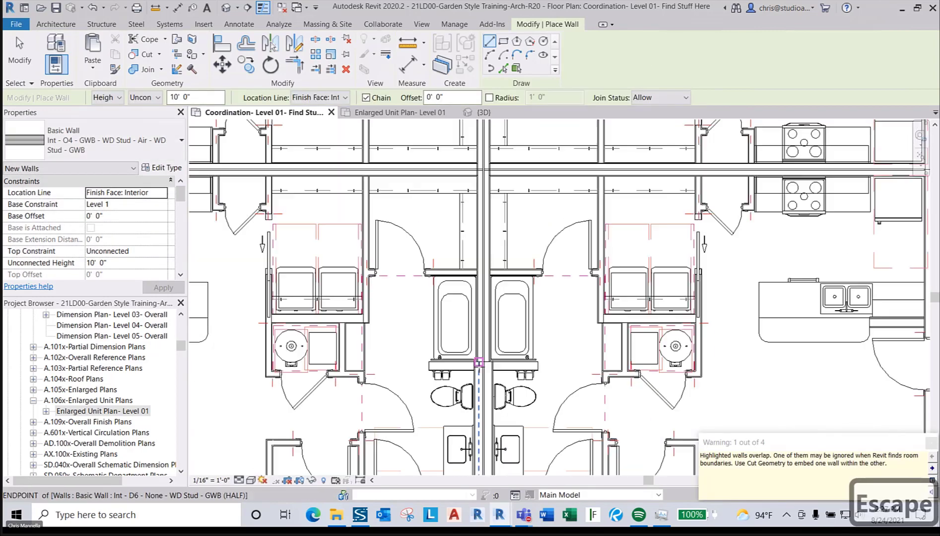
scroll(653, 263, "up", 6)
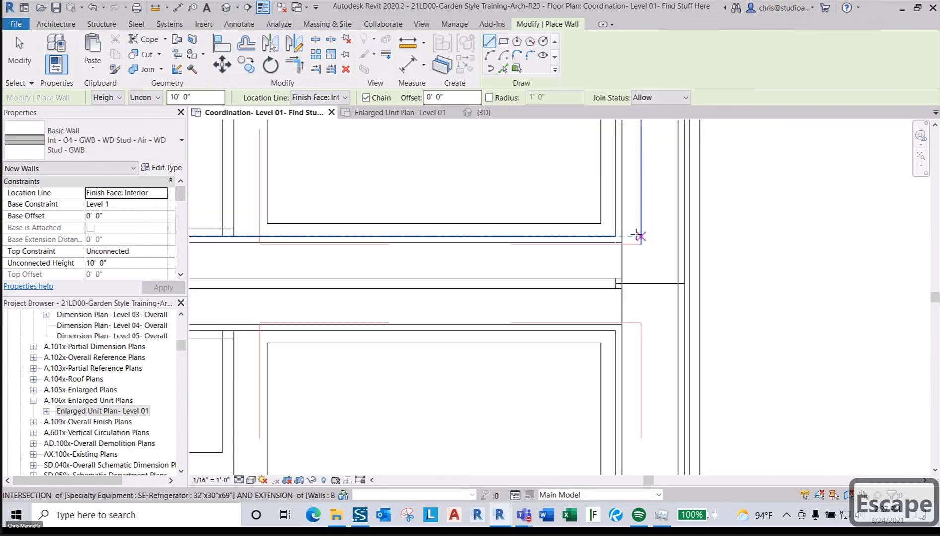
scroll(616, 237, "down", 5)
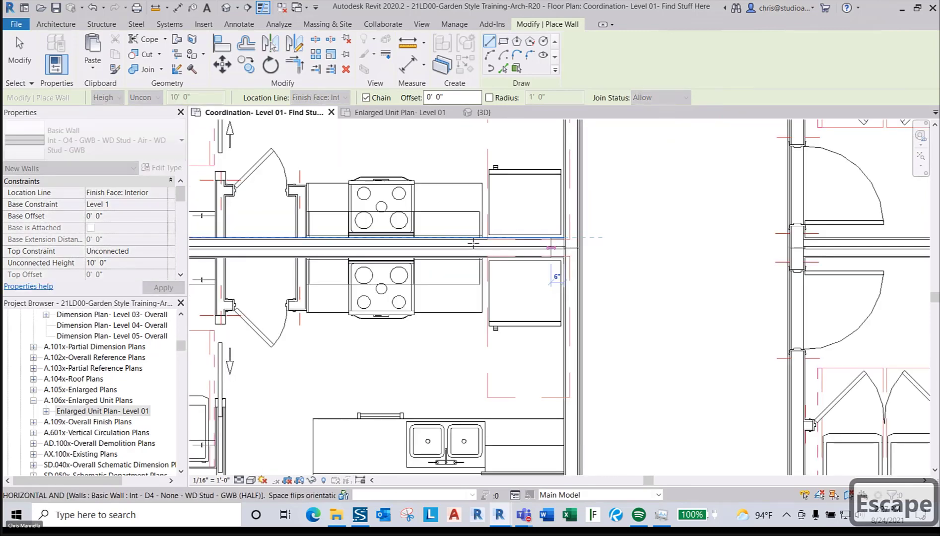
middle_click_drag(739, 246, 278, 251)
scroll(407, 255, "up", 5)
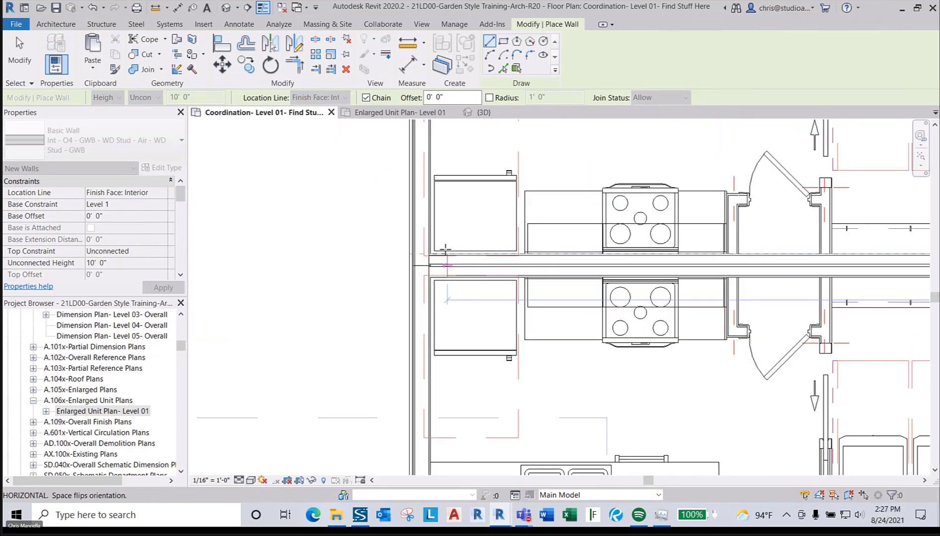
left_click(407, 255)
key("Escape")
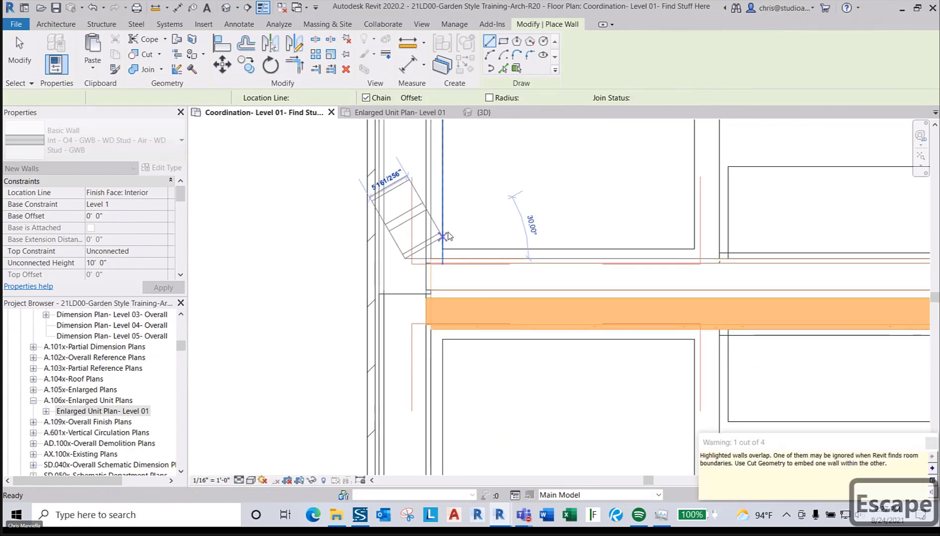
- Draw an O4 wall ending at the next corridor wall junction
scroll(452, 226, "down", 5)
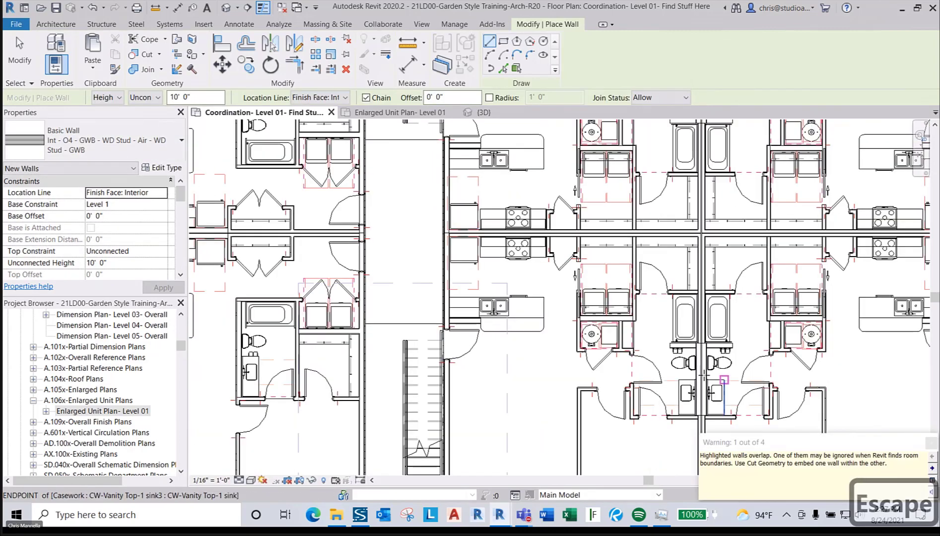
scroll(704, 396, "up", 3)
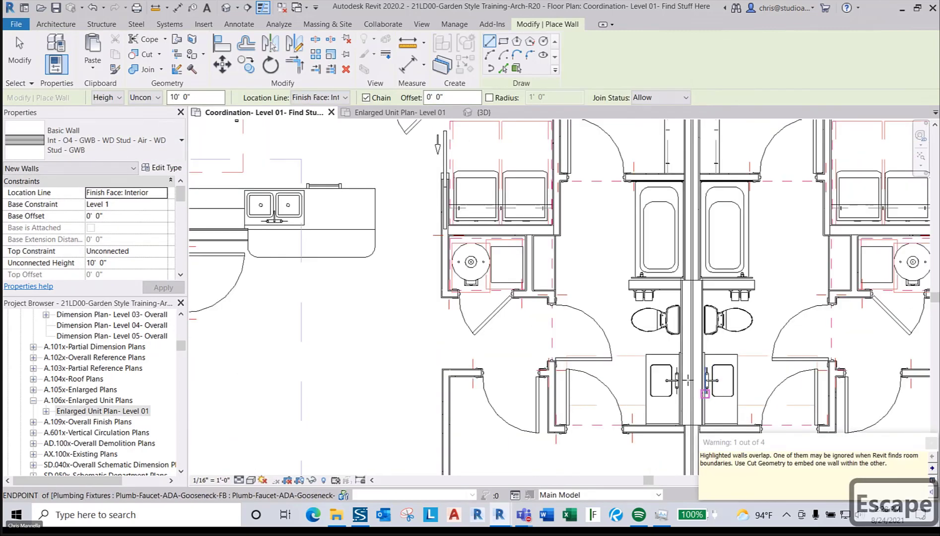
scroll(664, 376, "down", 5)
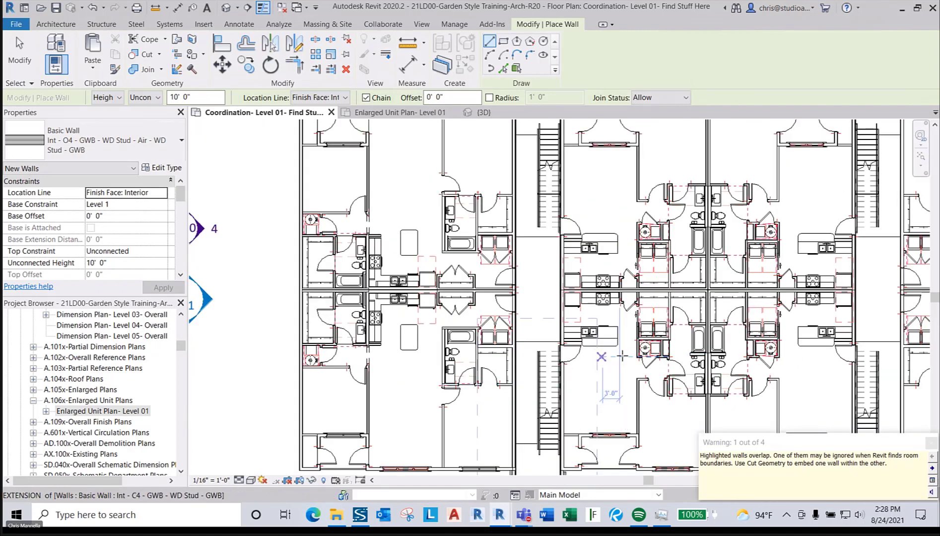
scroll(778, 241, "up", 3)
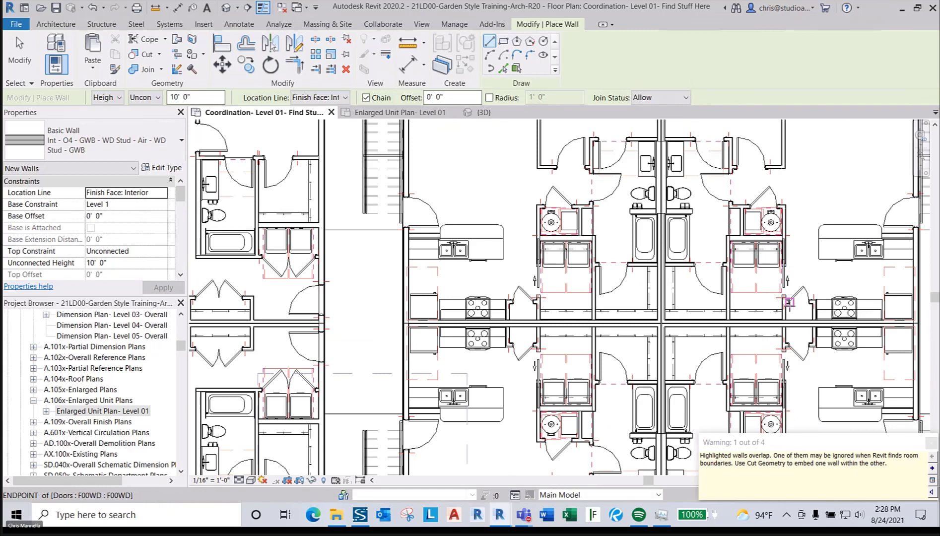
middle_click_drag(790, 301, 729, 299)
scroll(526, 286, "up", 6)
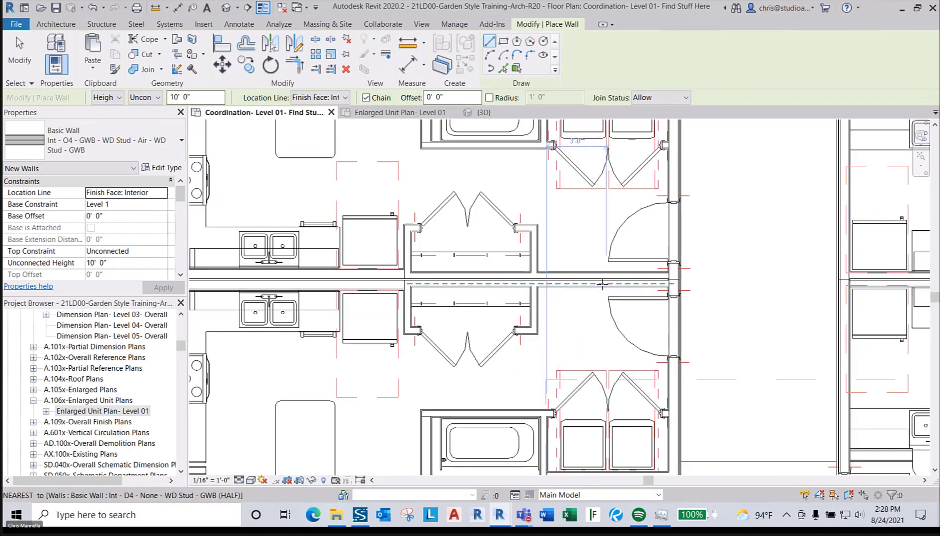
scroll(716, 266, "down", 5)
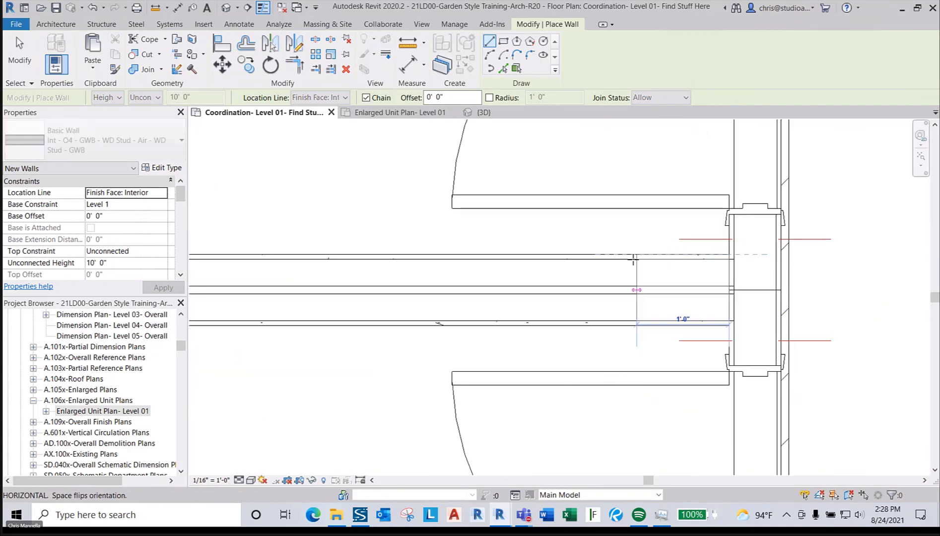
middle_click_drag(651, 273, 586, 267)
scroll(527, 258, "up", 5)
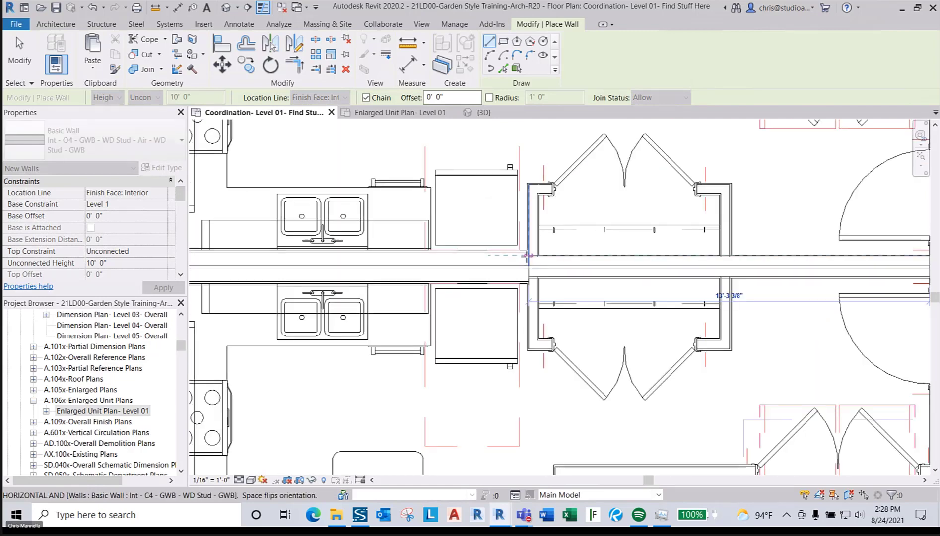
scroll(528, 255, "up", 2)
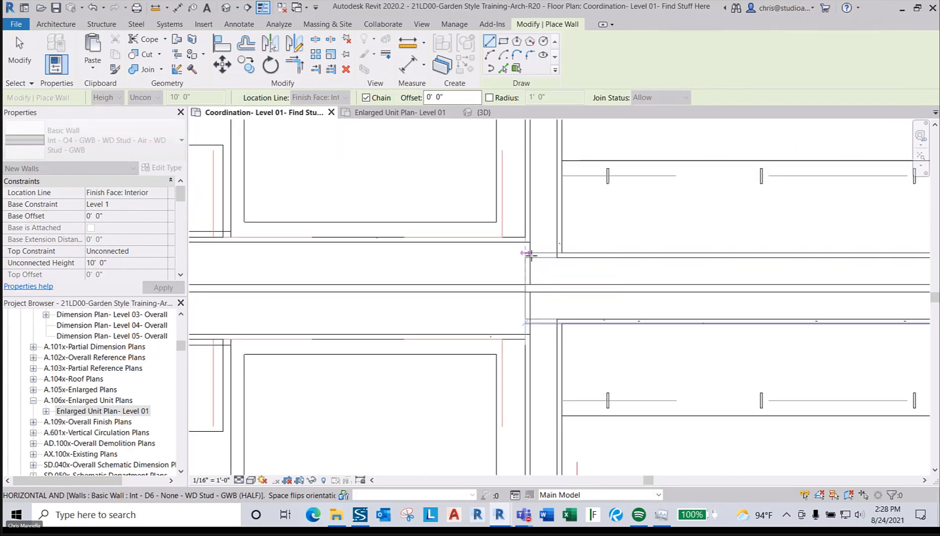
left_click(533, 254)
scroll(742, 271, "down", 3)
key("Escape")
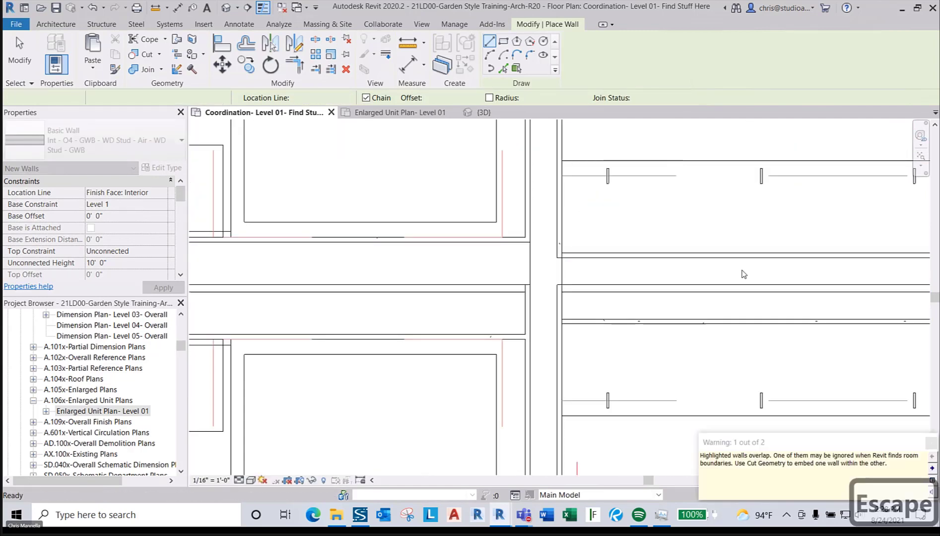
- Draw an O4 wall from the corridor junction to the snapped endpoint
scroll(645, 274, "up", 5)
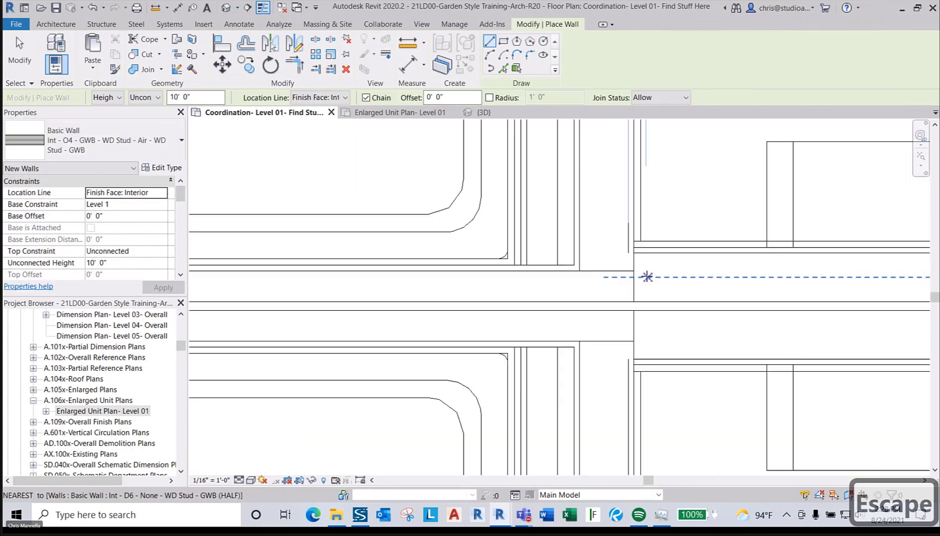
left_click(574, 264)
scroll(487, 264, "up", 4)
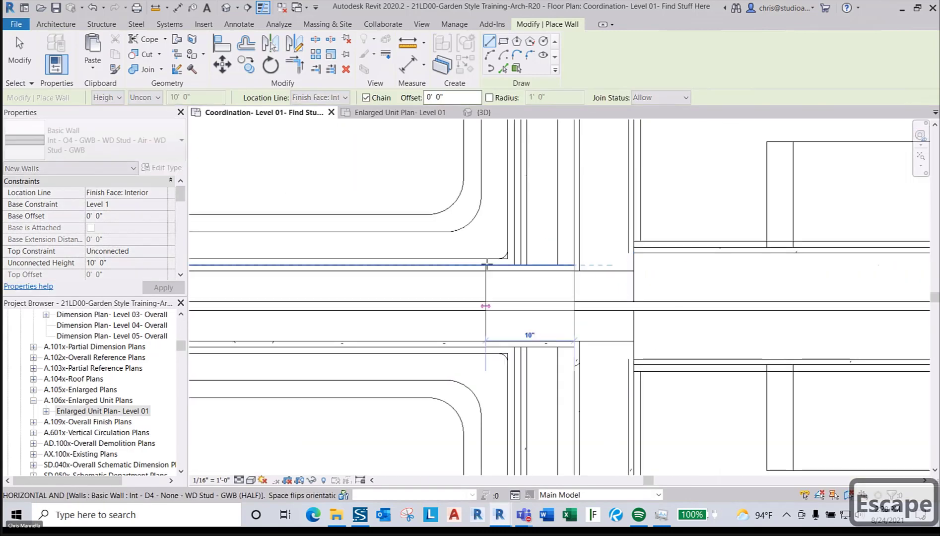
scroll(447, 273, "up", 3)
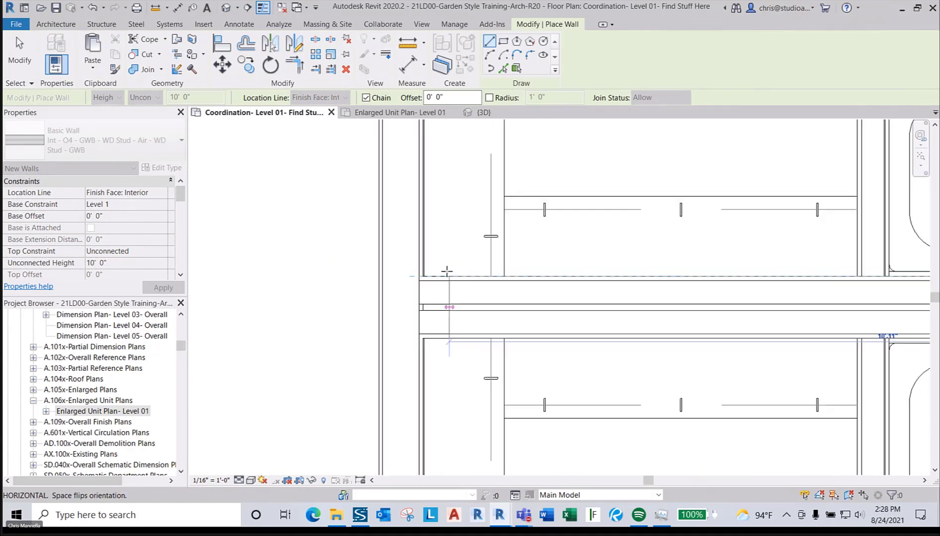
left_click(423, 276)
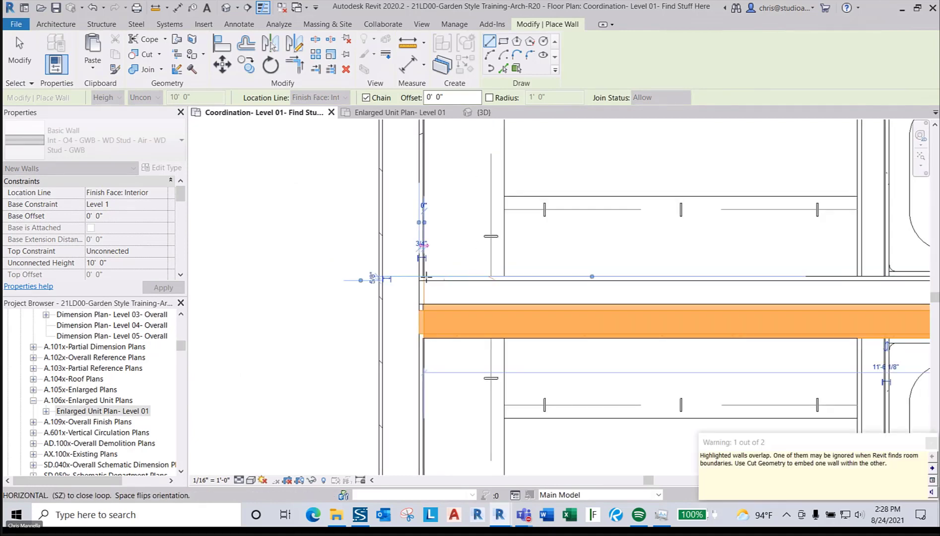
key("Escape")
- Restart the Wall tool with WA and open the wall type list
key("w")
key("a")
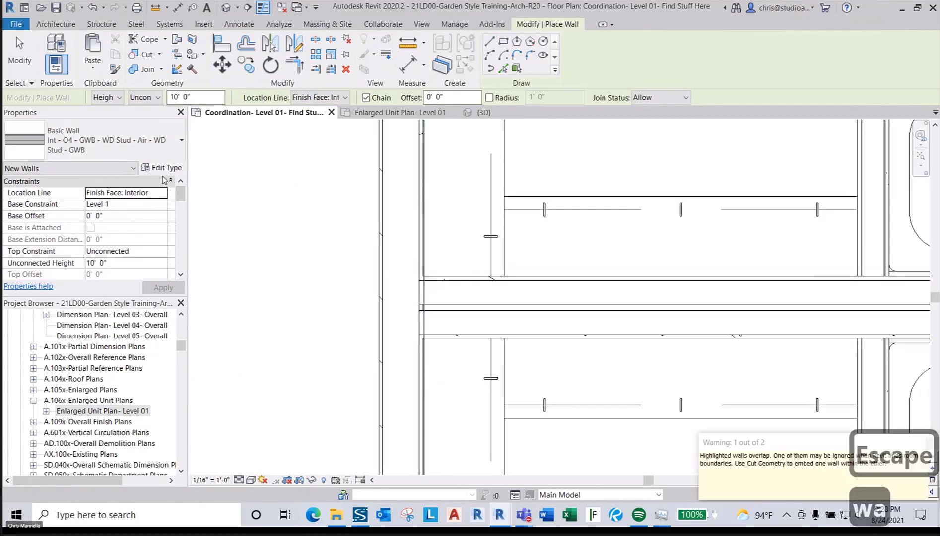
left_click(114, 141)
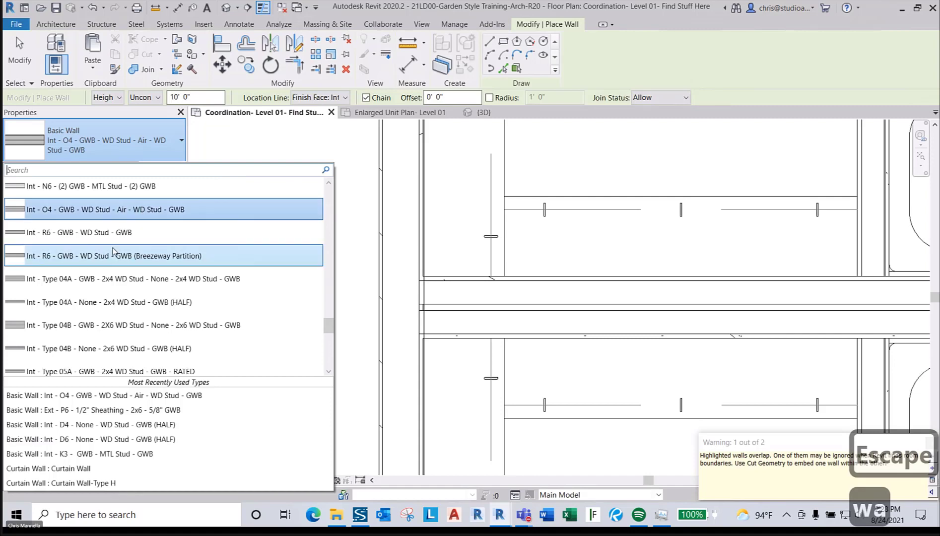
- Duplicate the O4 wall type and name the copy Int - O6
key("Escape")
left_click(165, 169)
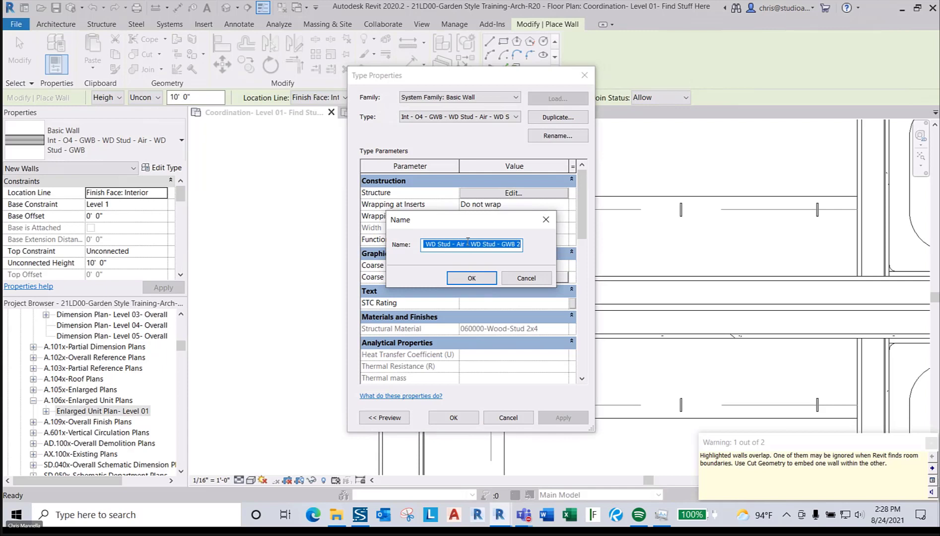
key("BackSpace")
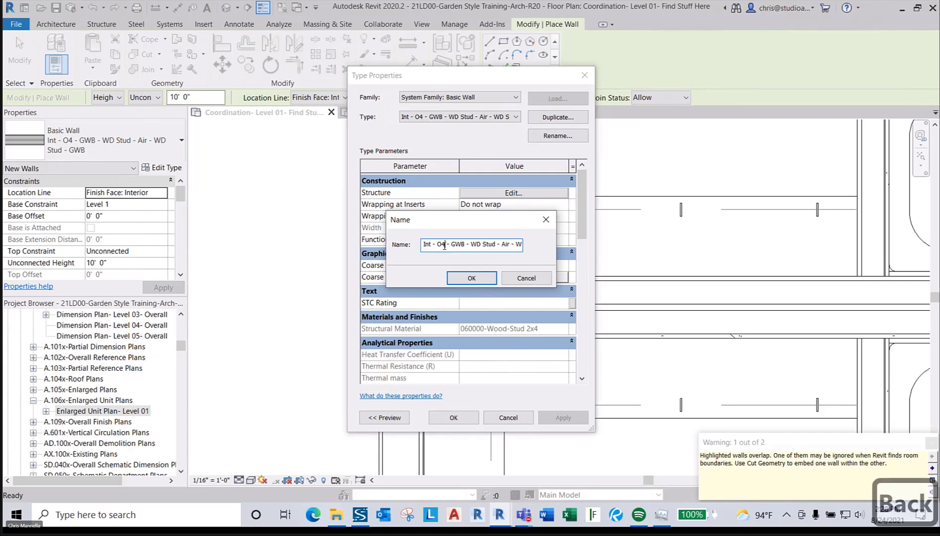
type("6")
left_click(454, 276)
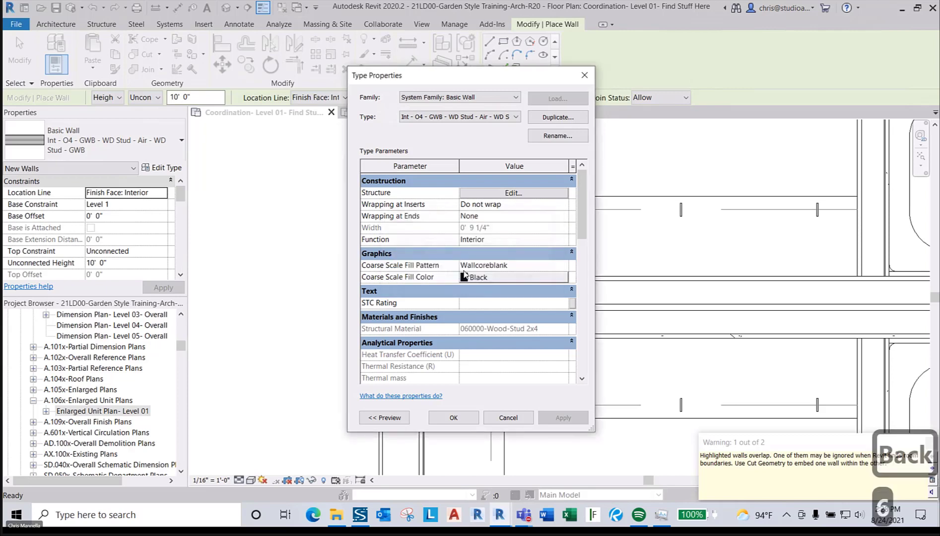
- Change both stud layers to 5 1/2" in the O6 structure, making it 1' 1 1/4" thick
left_click(528, 193)
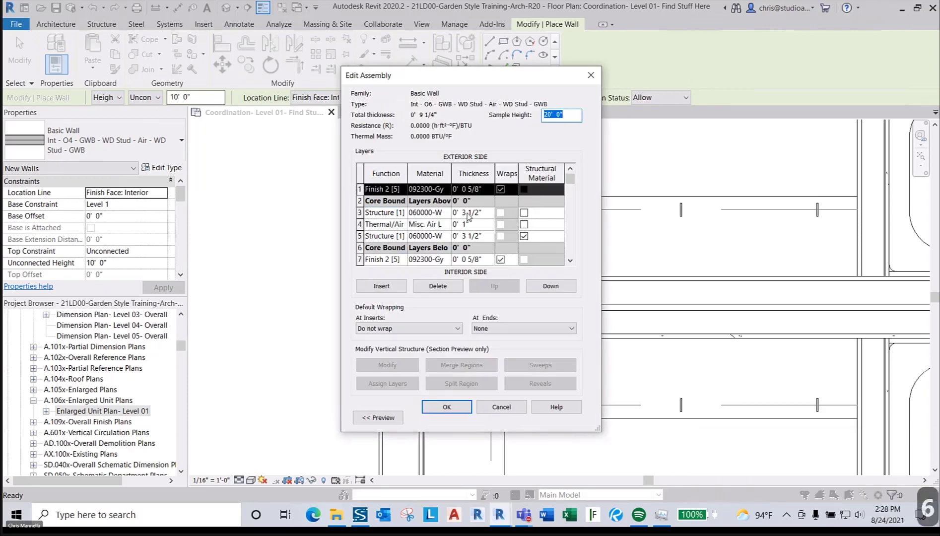
key("Escape")
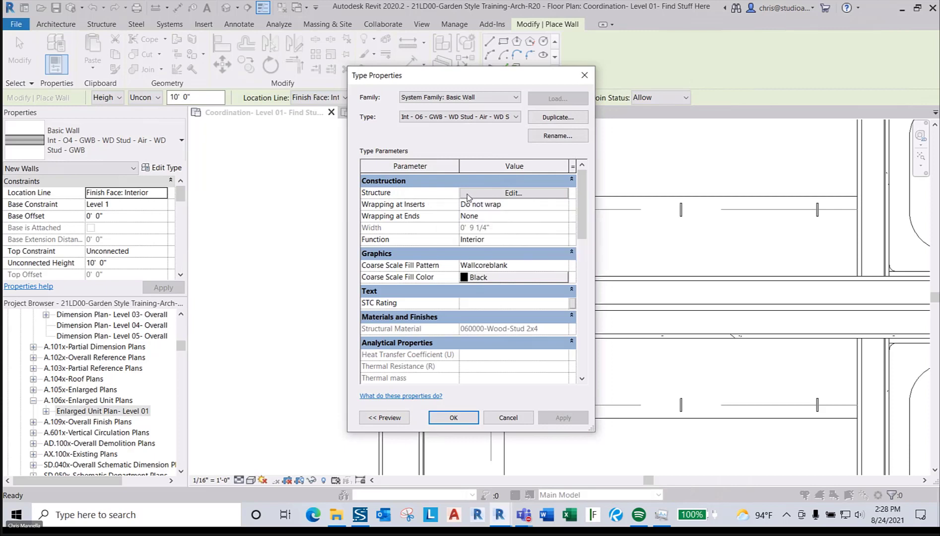
left_click(467, 194)
left_click(463, 212)
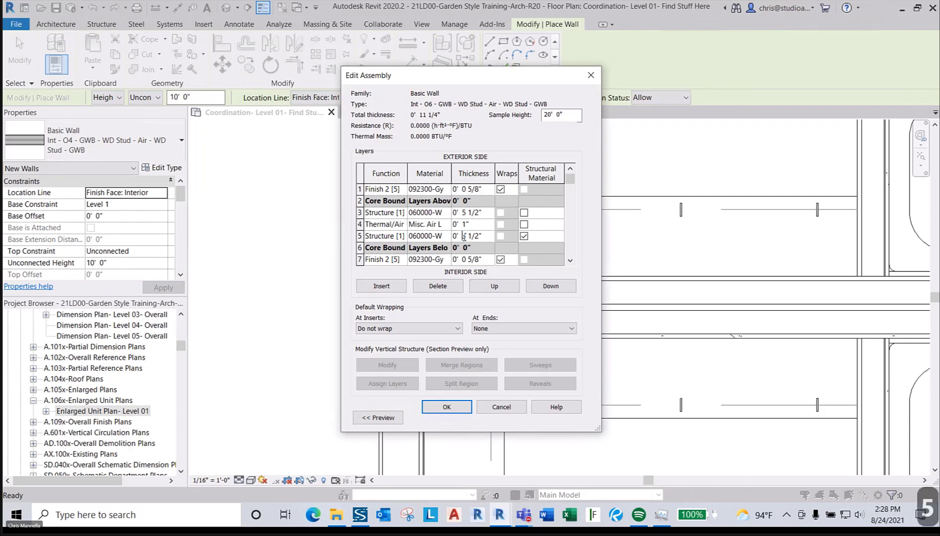
left_click(445, 407)
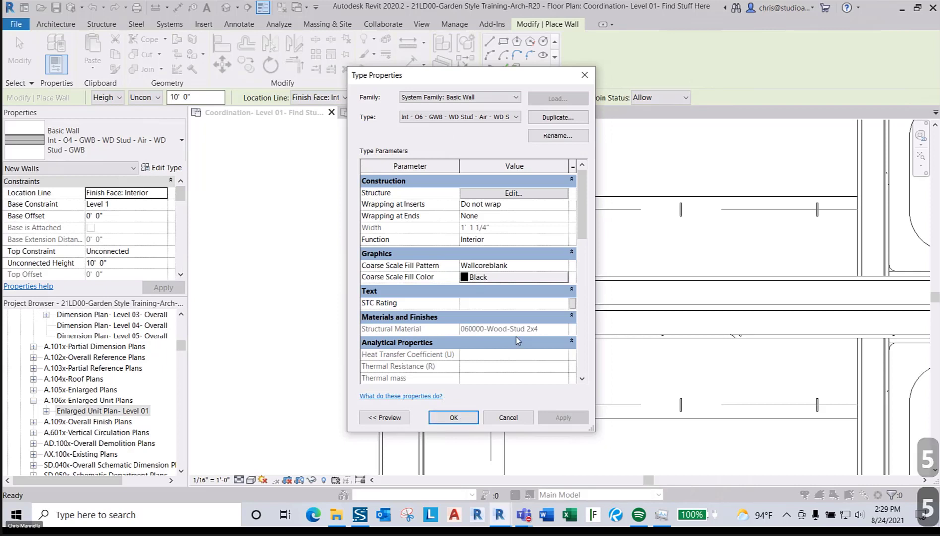
scroll(517, 340, "down", 6)
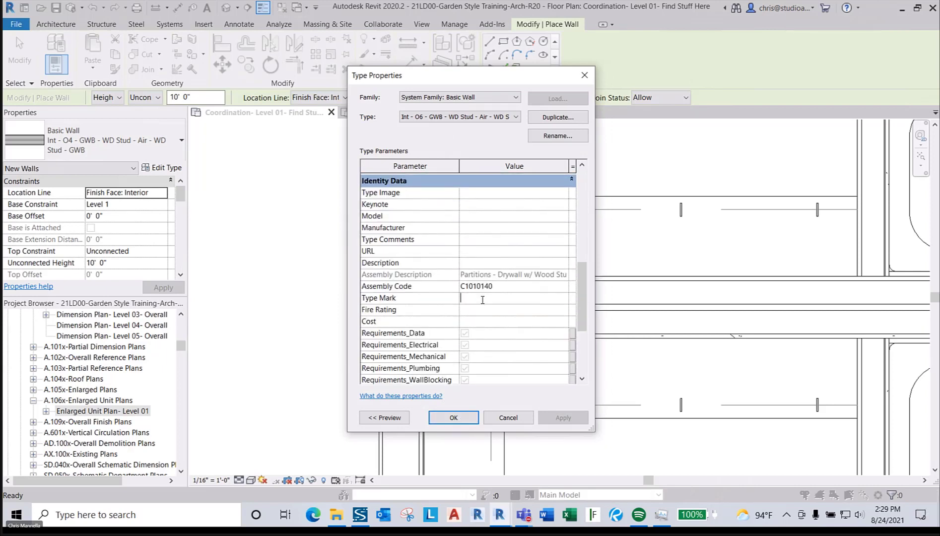
left_click(453, 417)
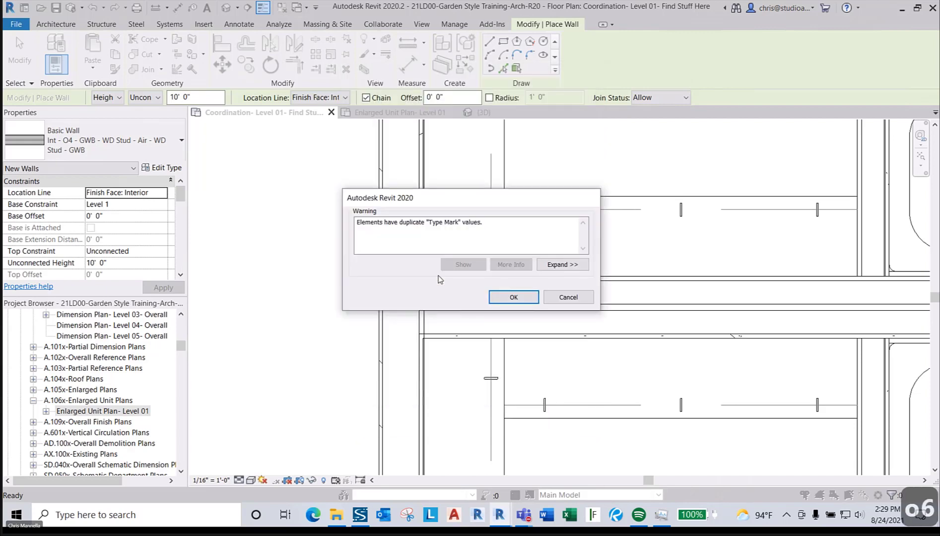
- Dismiss the Type Mark warning and draw an O6 wall along the party wall to the corridor wall
left_click(505, 303)
scroll(445, 279, "up", 3)
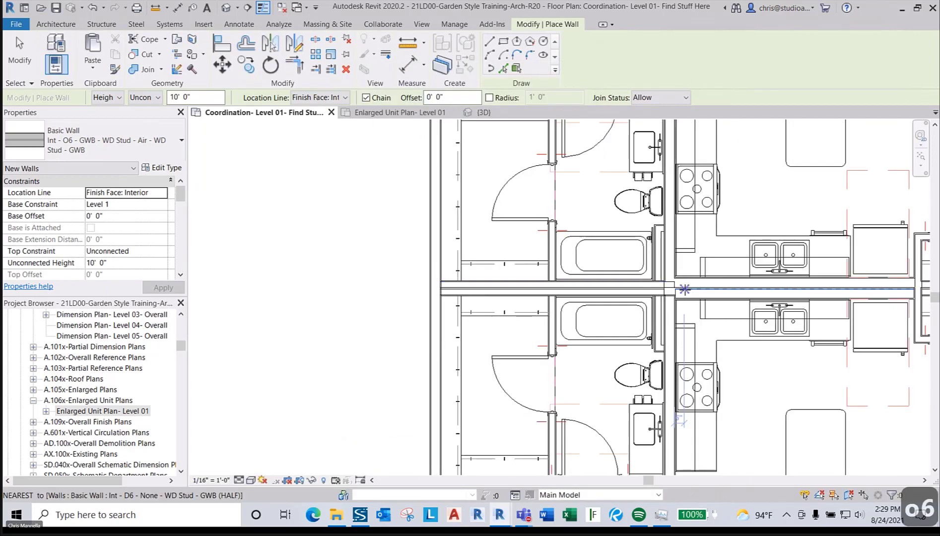
scroll(685, 290, "up", 2)
middle_click_drag(686, 288, 329, 286)
scroll(329, 286, "down", 1)
scroll(568, 280, "up", 4)
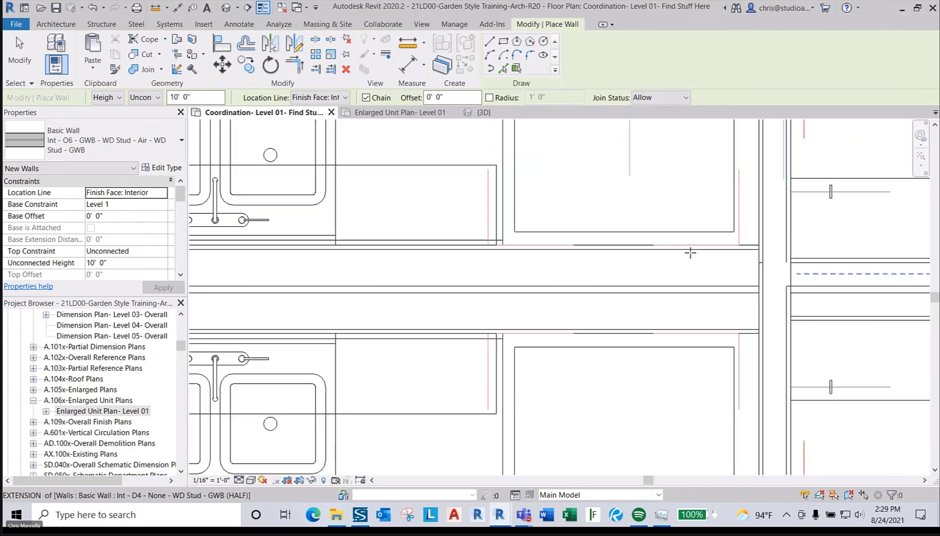
scroll(690, 252, "up", 1)
left_click(775, 242)
scroll(692, 245, "down", 3)
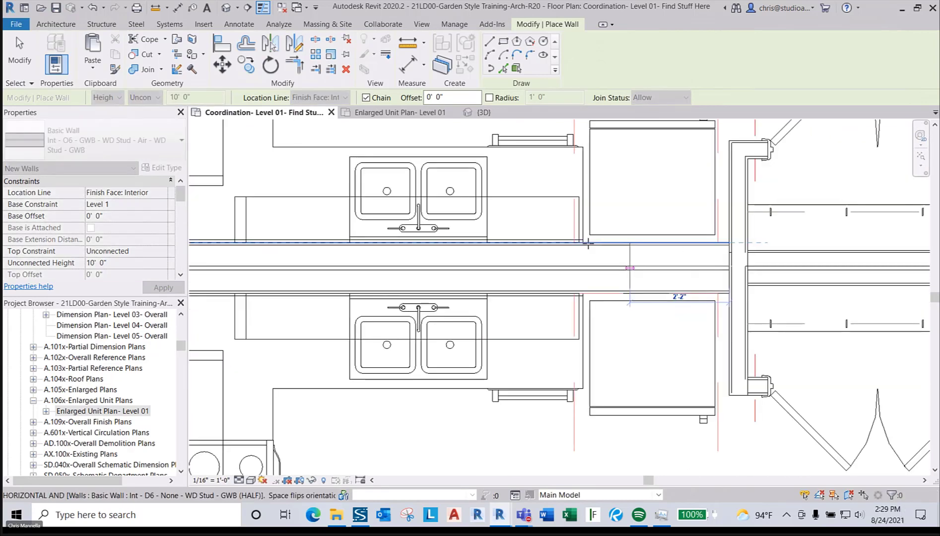
middle_click_drag(372, 246, 658, 247)
scroll(536, 241, "up", 4)
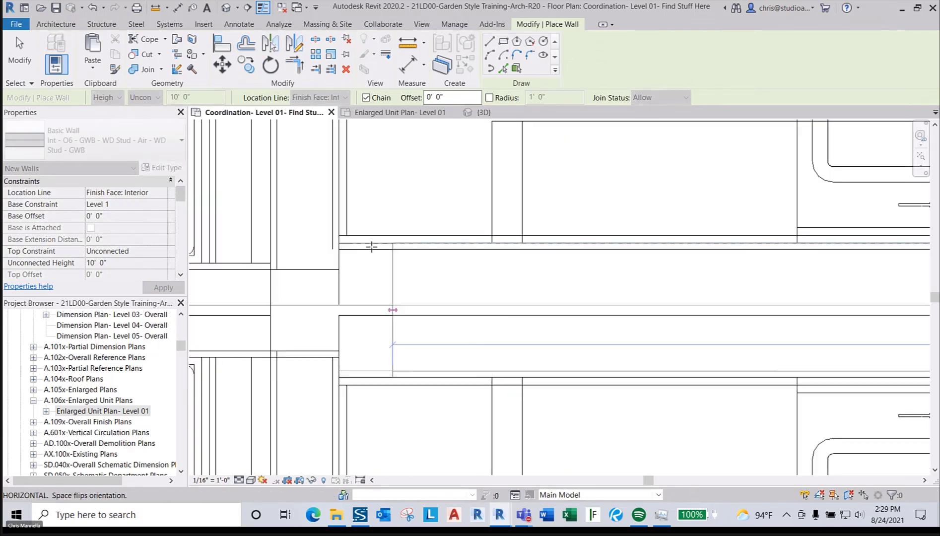
left_click(339, 243)
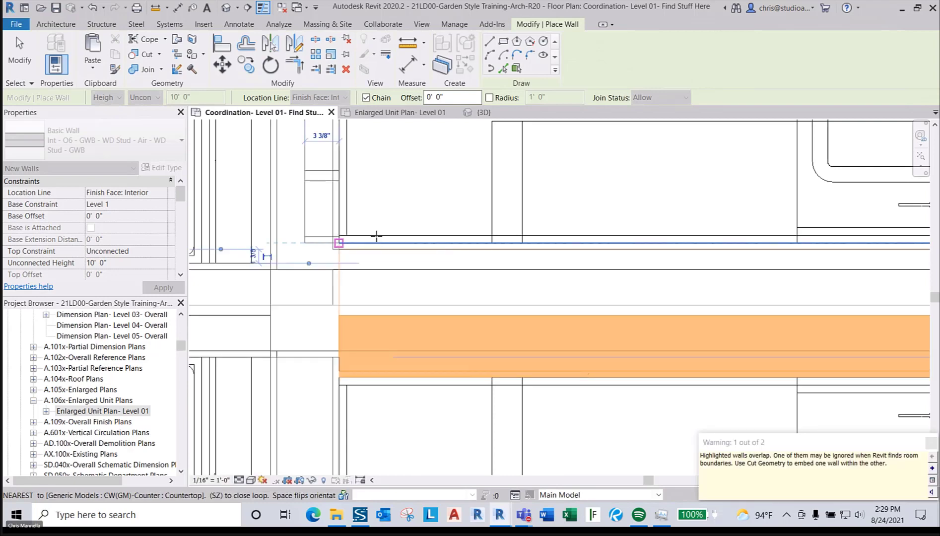
key("Escape")
- Draw an O6 wall between the toilets down past the back-to-back vanities
scroll(376, 238, "up", 3)
scroll(376, 239, "down", 5)
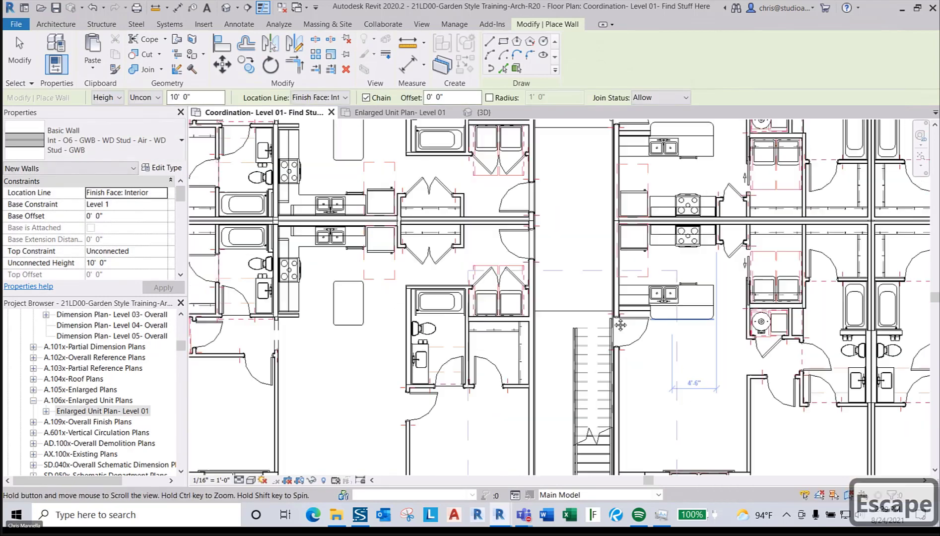
scroll(690, 323, "up", 6)
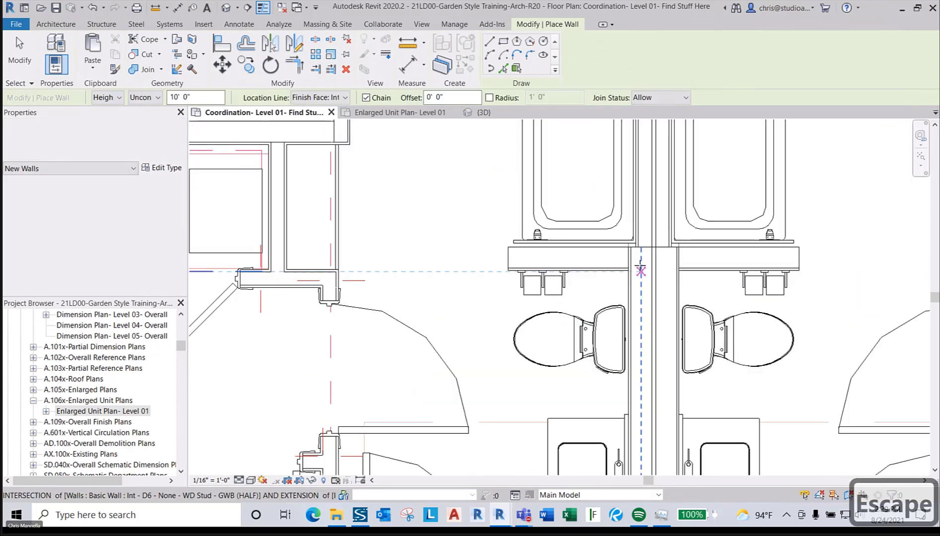
left_click(628, 251)
scroll(645, 278, "down", 4)
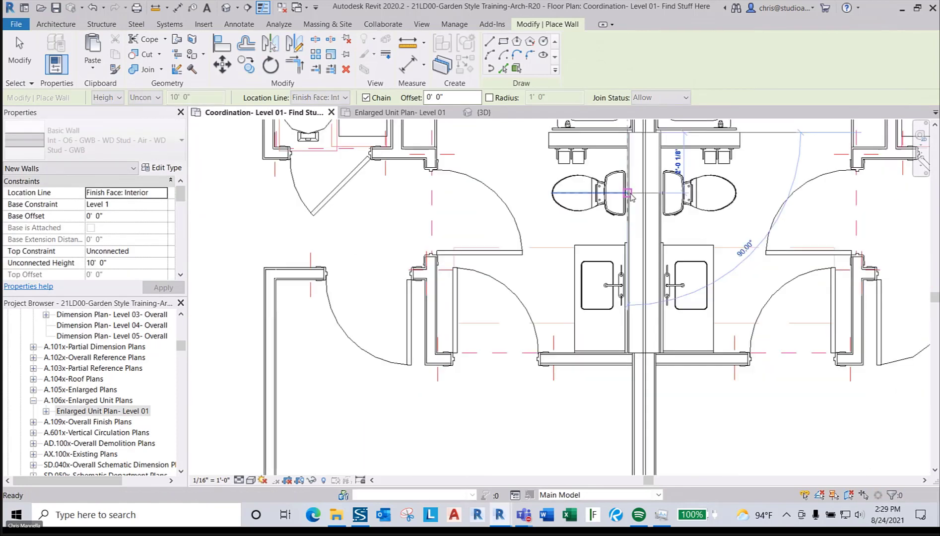
scroll(624, 334, "up", 3)
left_click(624, 334)
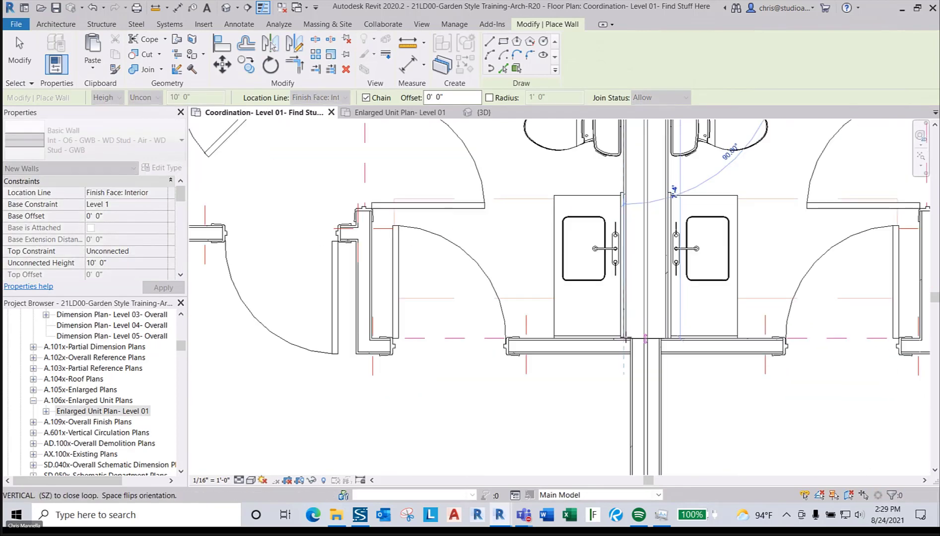
key("Escape")
- Draw an O6 wall from the kitchen wall's right end to the corridor corner
scroll(576, 330, "down", 5)
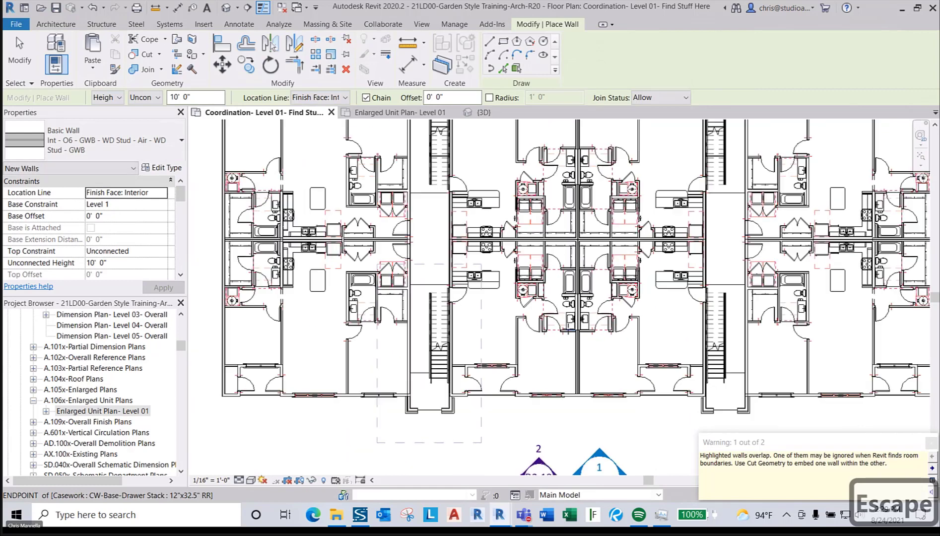
scroll(570, 331, "down", 3)
scroll(741, 304, "up", 8)
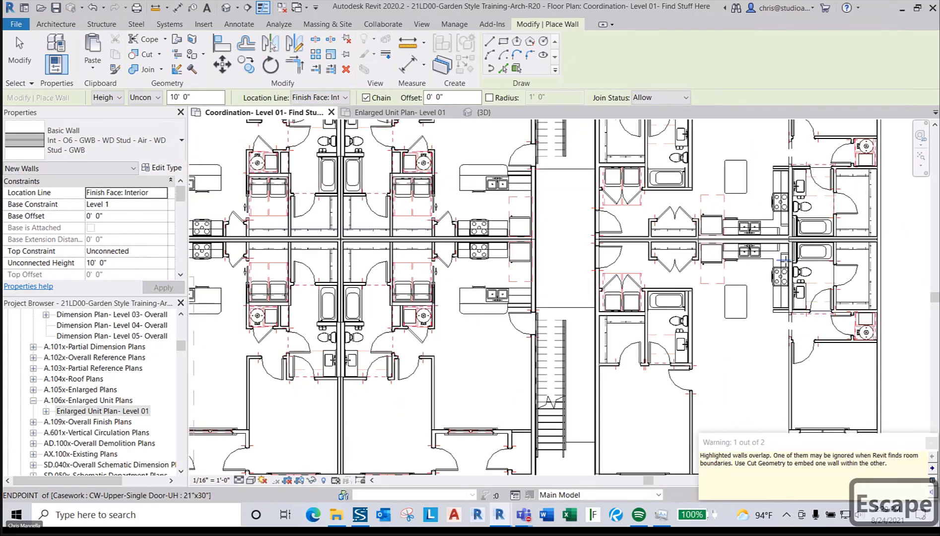
scroll(797, 216, "up", 3)
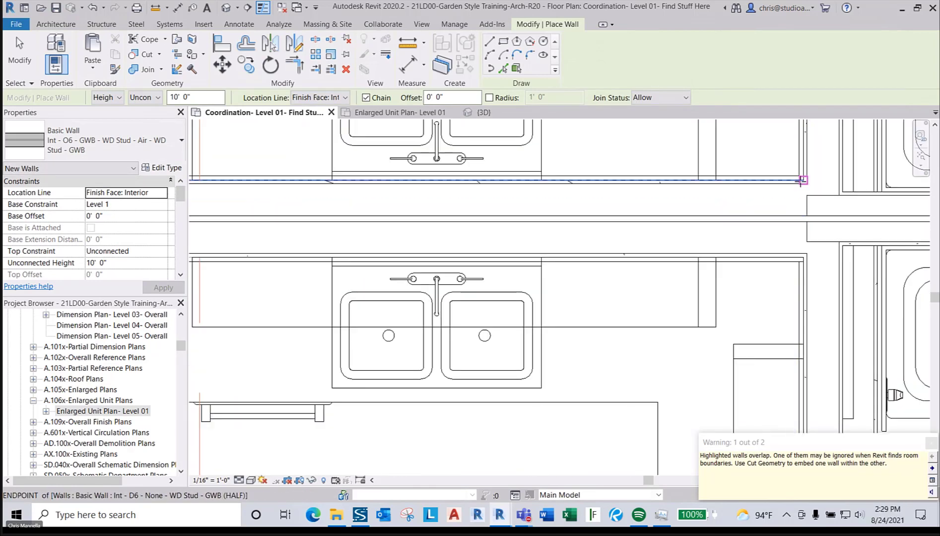
left_click(799, 181)
scroll(522, 186, "down", 2)
scroll(447, 189, "up", 3)
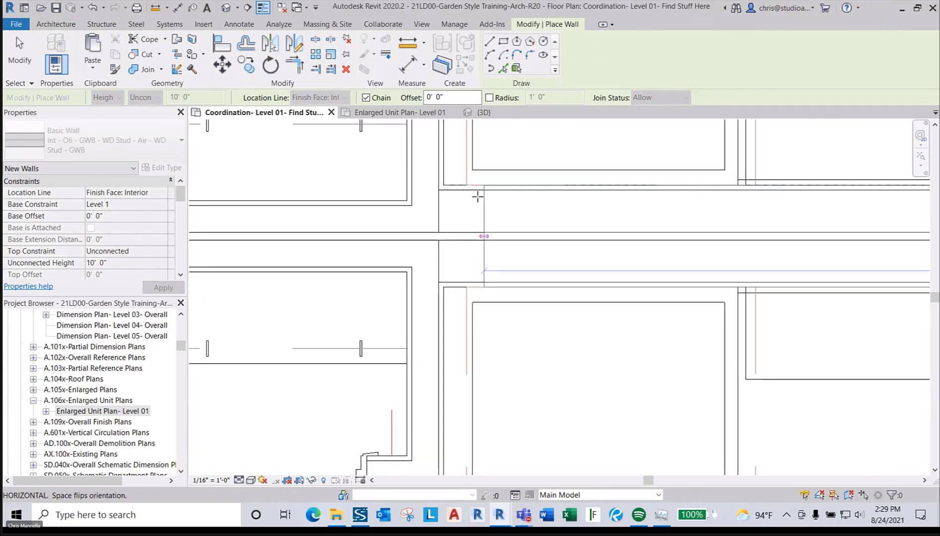
left_click(438, 197)
key("Escape")
scroll(445, 218, "down", 2)
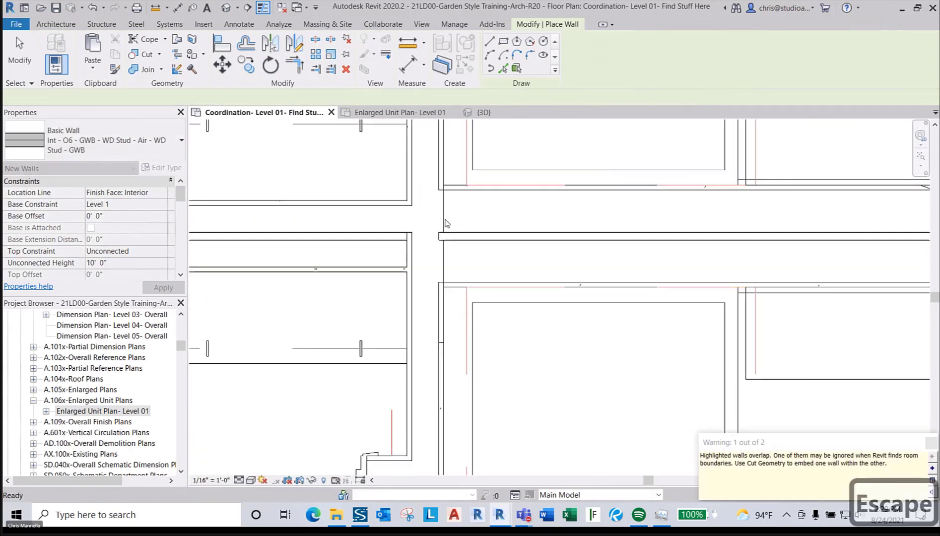
- Restart the Wall tool with WA and open the wall type list
key("w")
key("a")
left_click(103, 137)
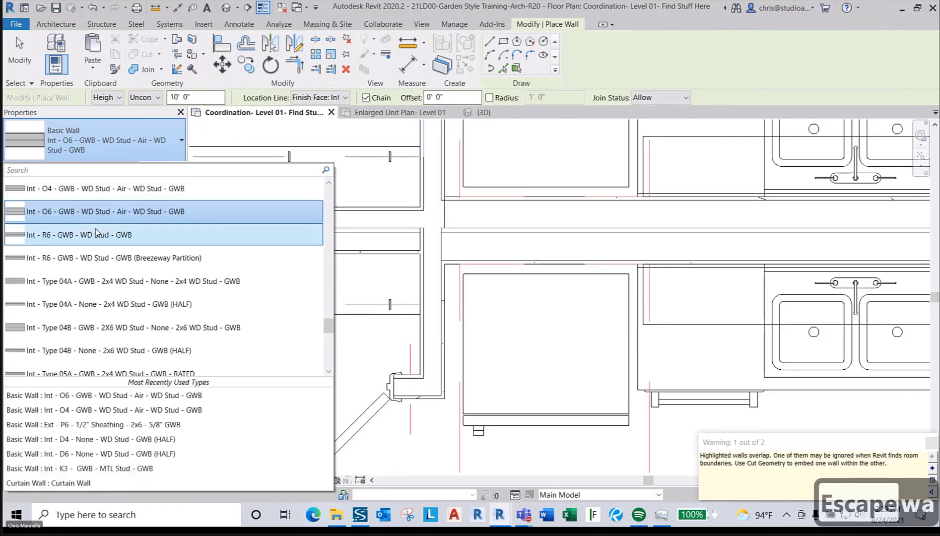
- Switch to the Int - O4 wall type and draw a party wall along the corridor past the bathtub
left_click(114, 181)
scroll(304, 386, "down", 1)
scroll(304, 385, "down", 3)
scroll(713, 317, "up", 5)
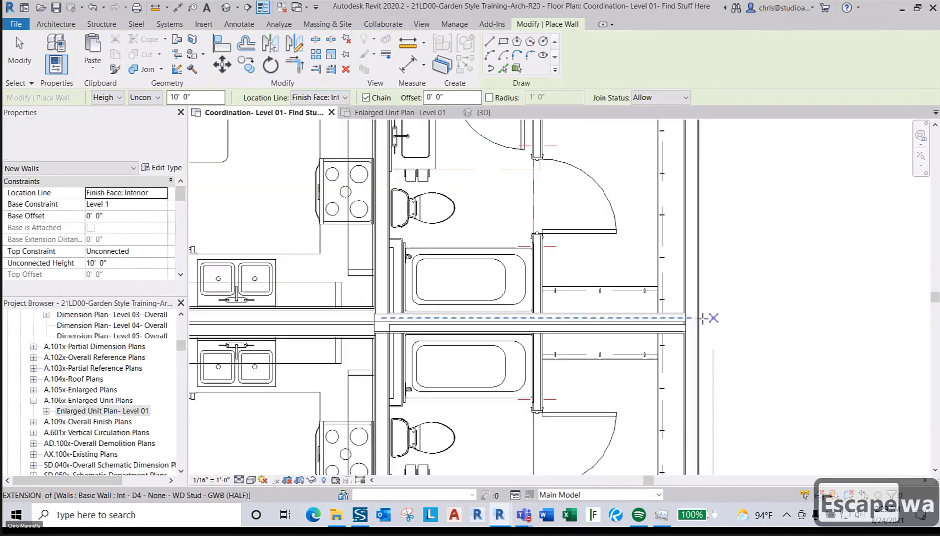
left_click(698, 311)
scroll(407, 311, "down", 1)
middle_click_drag(402, 312, 720, 316)
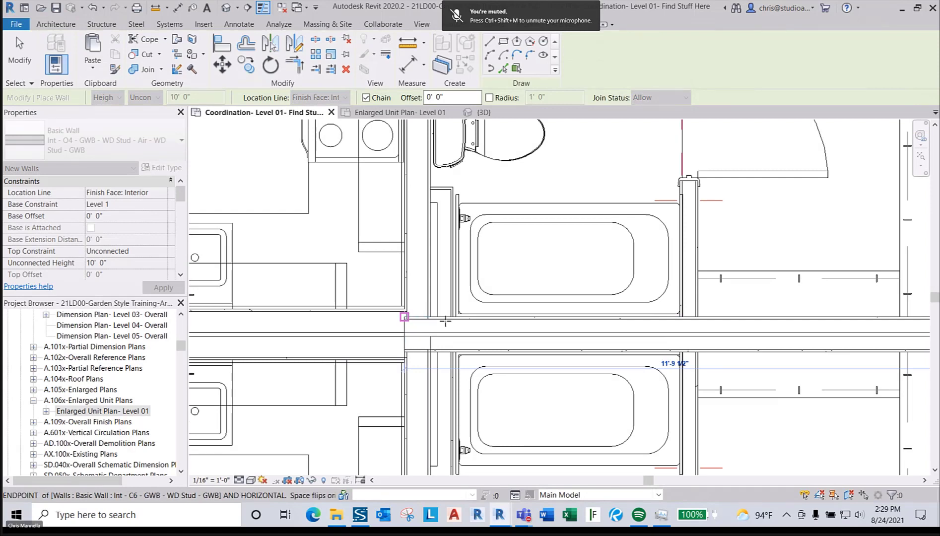
left_click(430, 315)
key("Escape")
key("Escape")
- Draw a second O4 wall from the closet corner to its left endpoint, then exit wall drawing
scroll(501, 316, "down", 1)
middle_click_drag(388, 325, 764, 331)
middle_click_drag(461, 338, 799, 338)
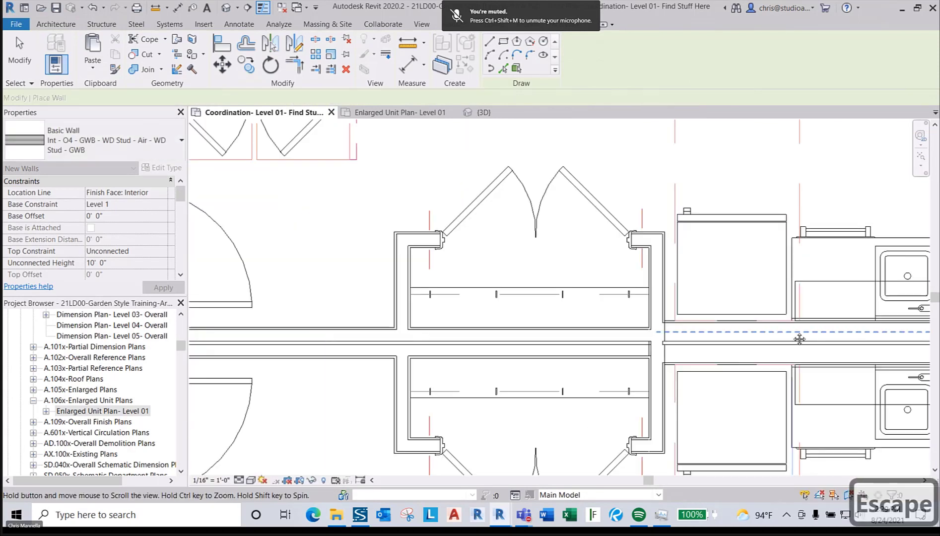
scroll(576, 337, "up", 2)
left_click(658, 328)
scroll(654, 328, "down", 1)
middle_click_drag(233, 329, 596, 327)
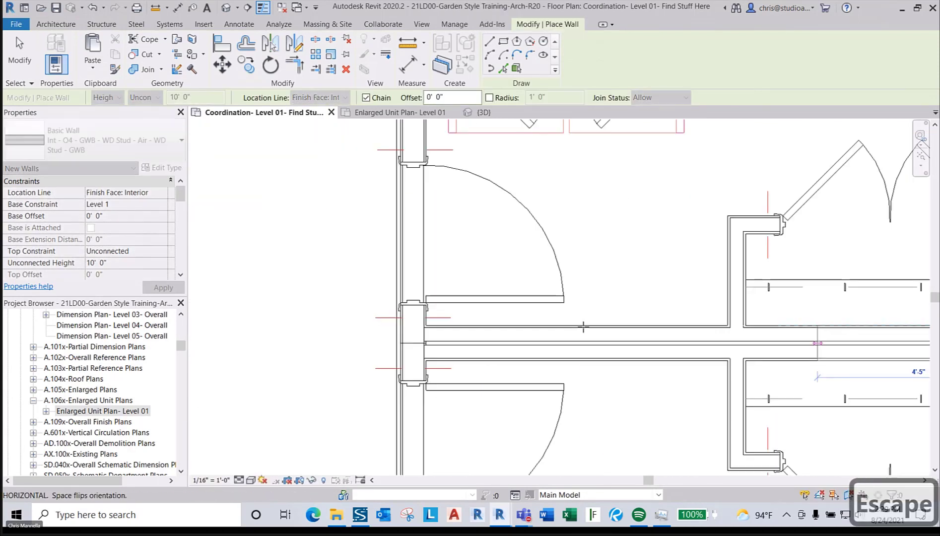
scroll(470, 326, "up", 2)
left_click(406, 323)
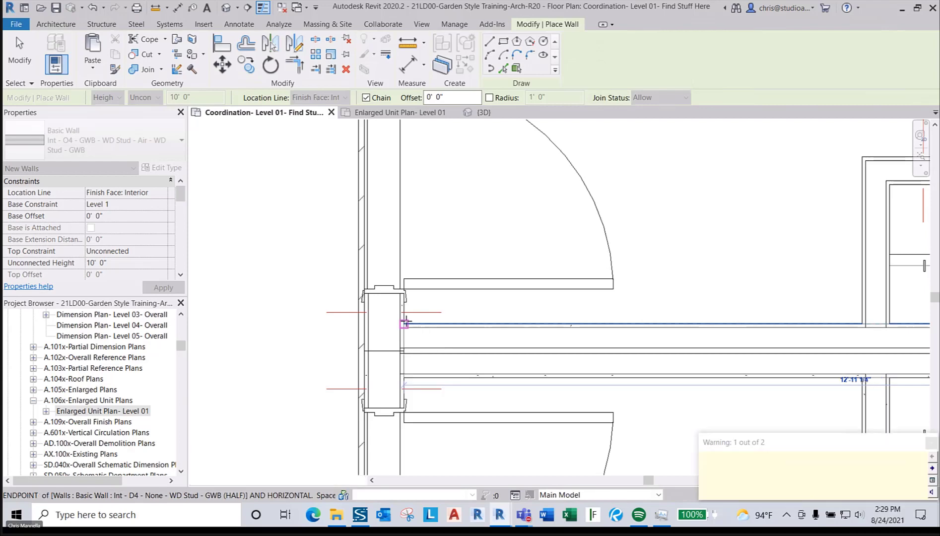
key("Escape")
scroll(477, 311, "down", 1)
key("Escape")
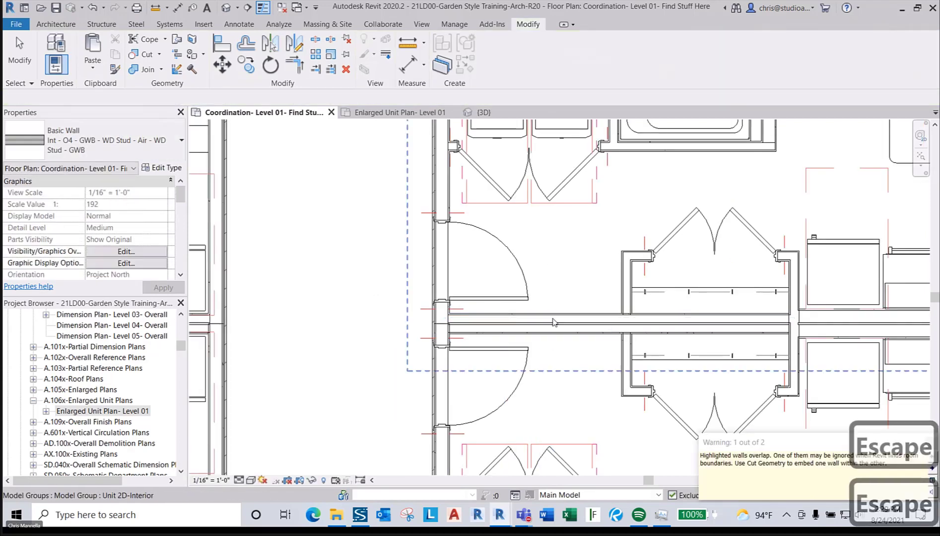
scroll(563, 319, "up", 1)
key("Tab")
key("Tab")
- Select a D4 corridor wall and then all Int - D4 wall instances visible in the view
key("Tab")
key("Tab")
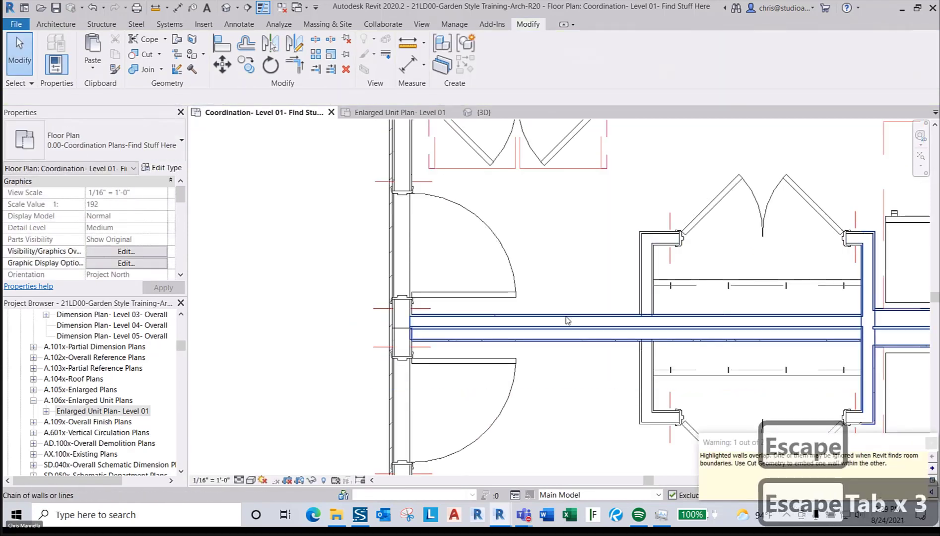
left_click(567, 320)
key("Tab")
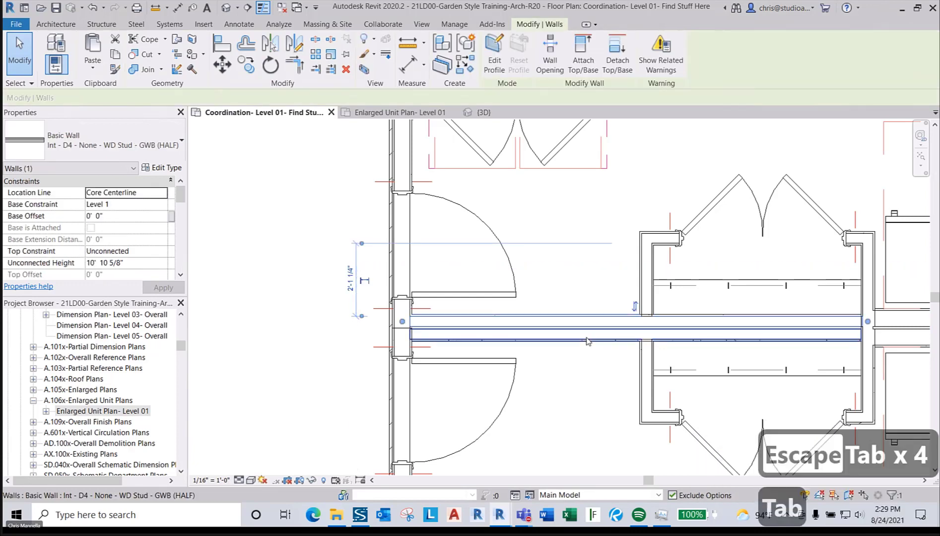
left_click(602, 357, "ctrl")
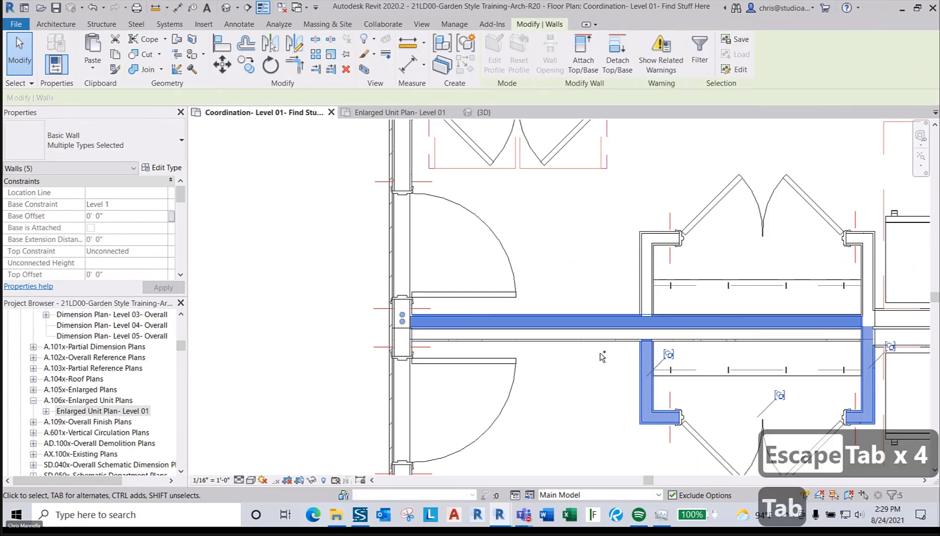
left_click(570, 356)
scroll(333, 310, "down", 4)
scroll(400, 309, "up", 4)
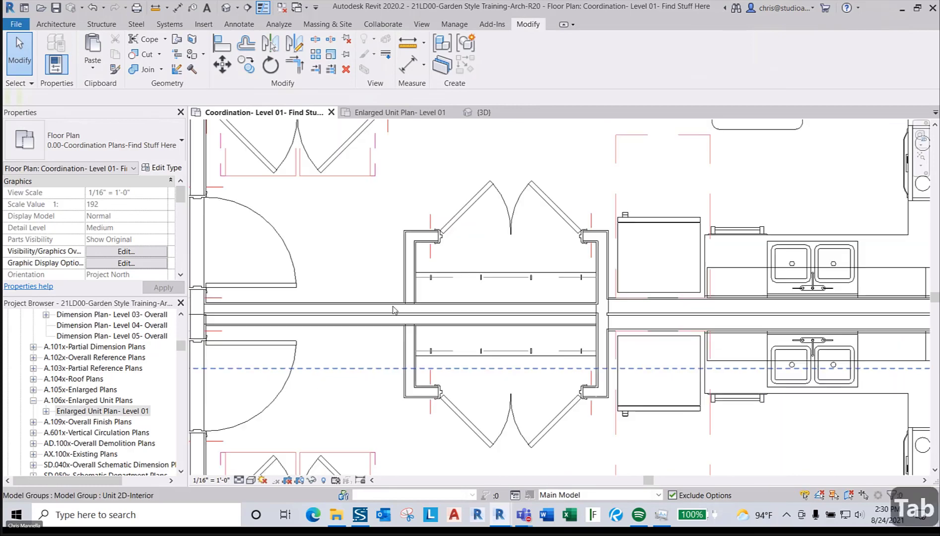
key("Tab")
key("Tab")
key("Tab")
key("Tab")
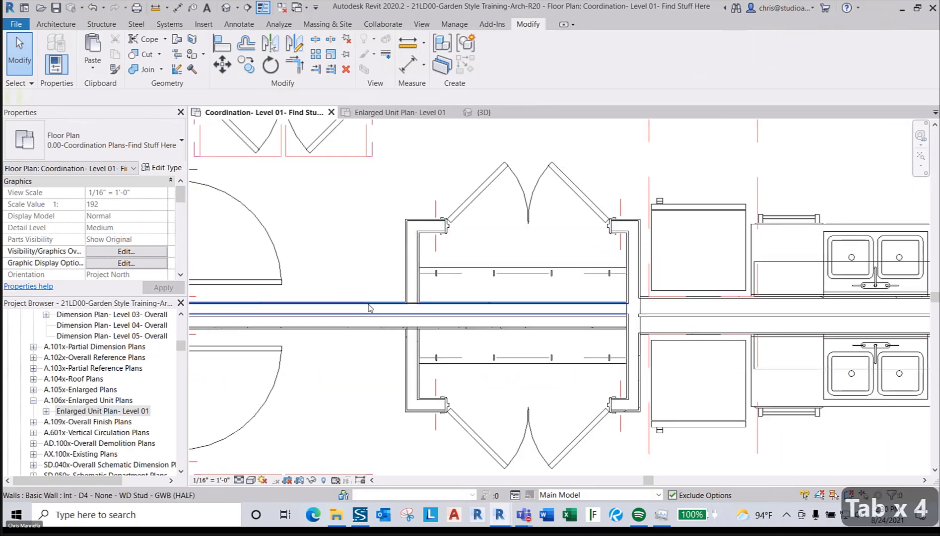
right_click(368, 307)
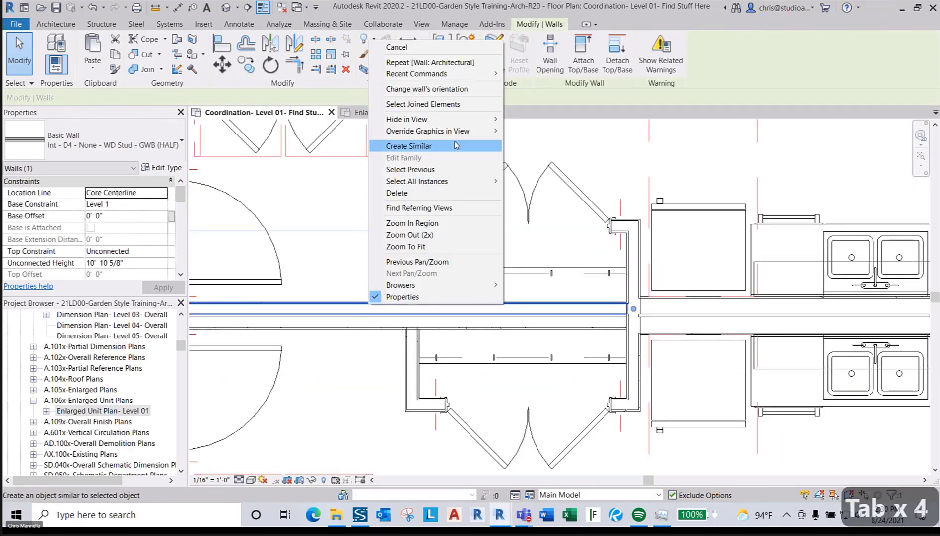
mouse_move(476, 181)
left_click(529, 181)
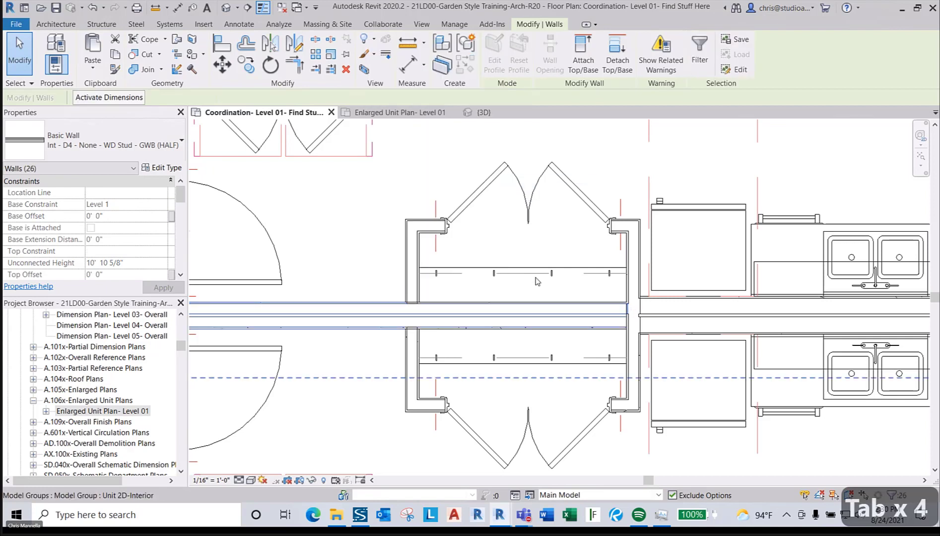
- Remove four unit walls from the selection and delete the remaining 20 D4 walls
scroll(537, 282, "down", 10)
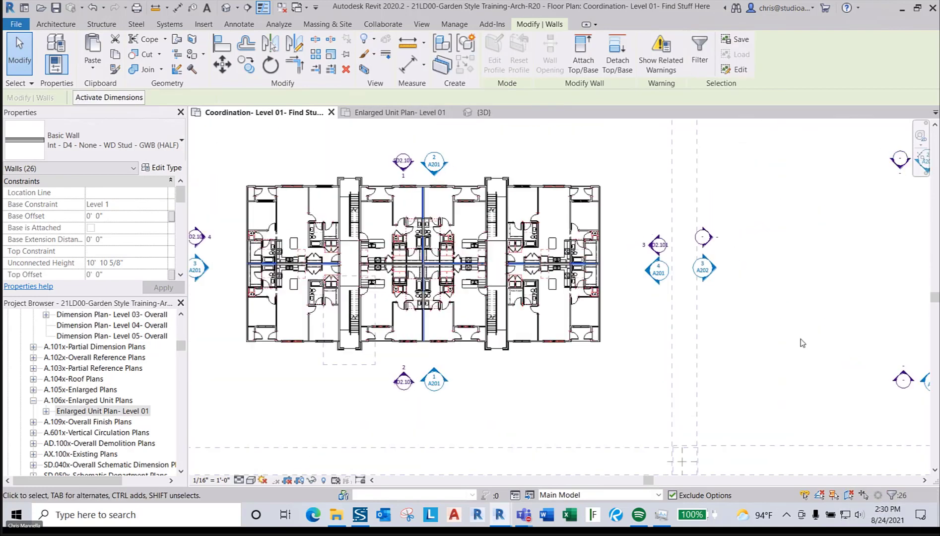
middle_click_drag(803, 343, 366, 252)
scroll(449, 266, "down", 7)
scroll(804, 350, "up", 2)
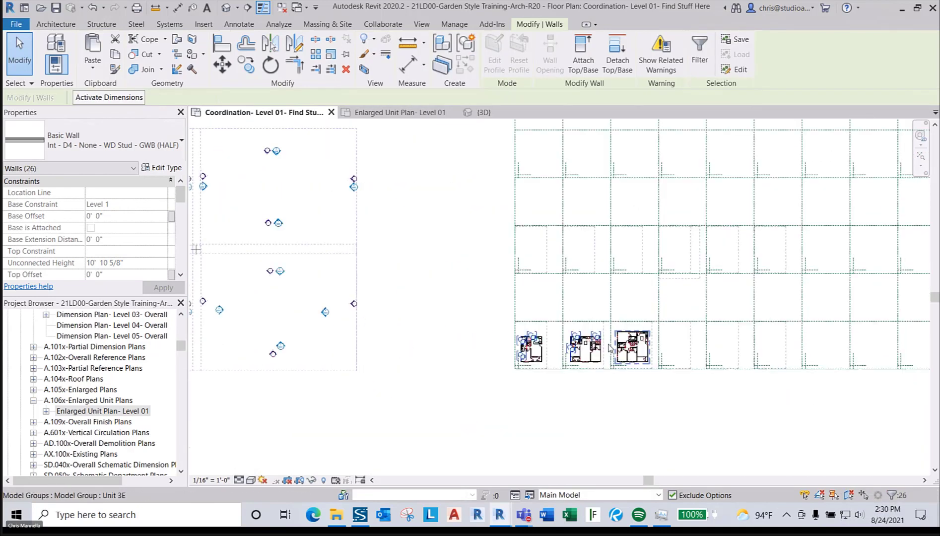
scroll(610, 347, "up", 1)
left_click(763, 427)
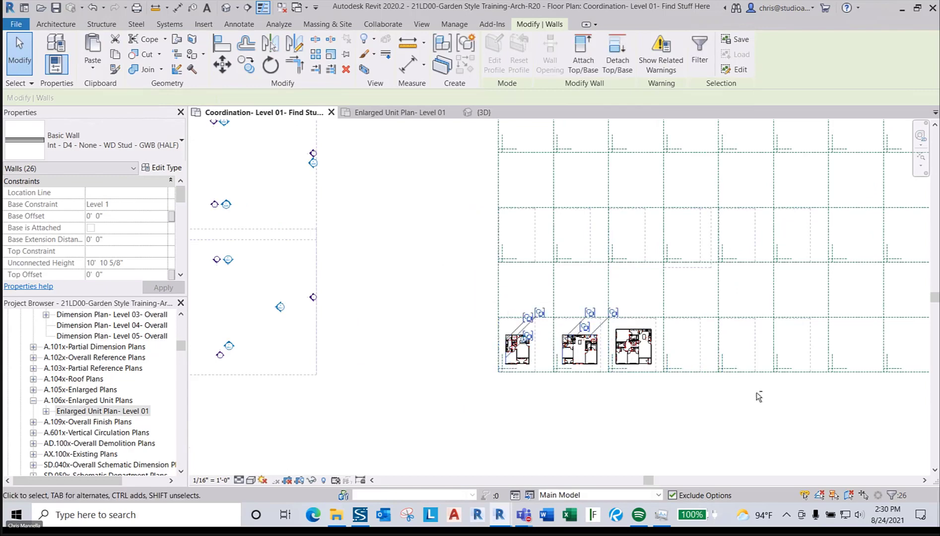
scroll(501, 327, "up", 5)
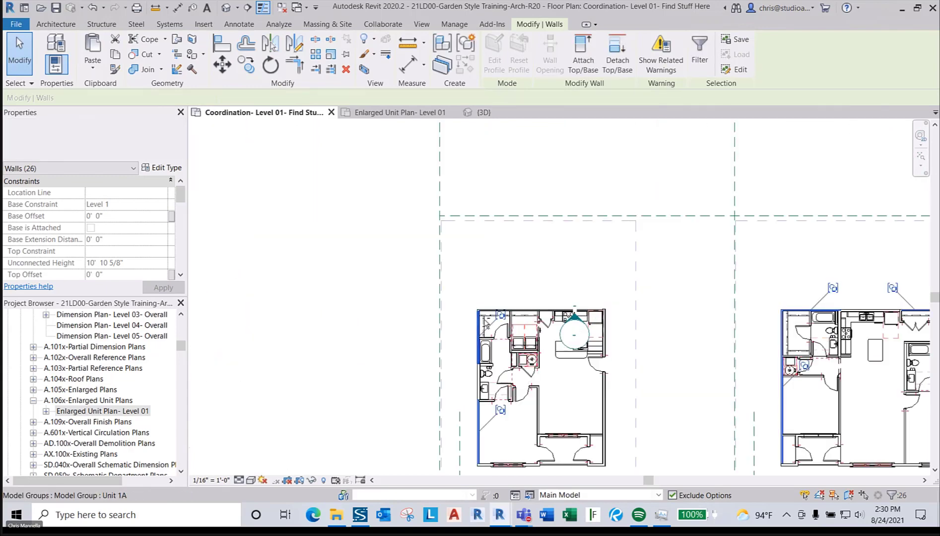
left_click(485, 348, "shift")
left_click(481, 422, "shift")
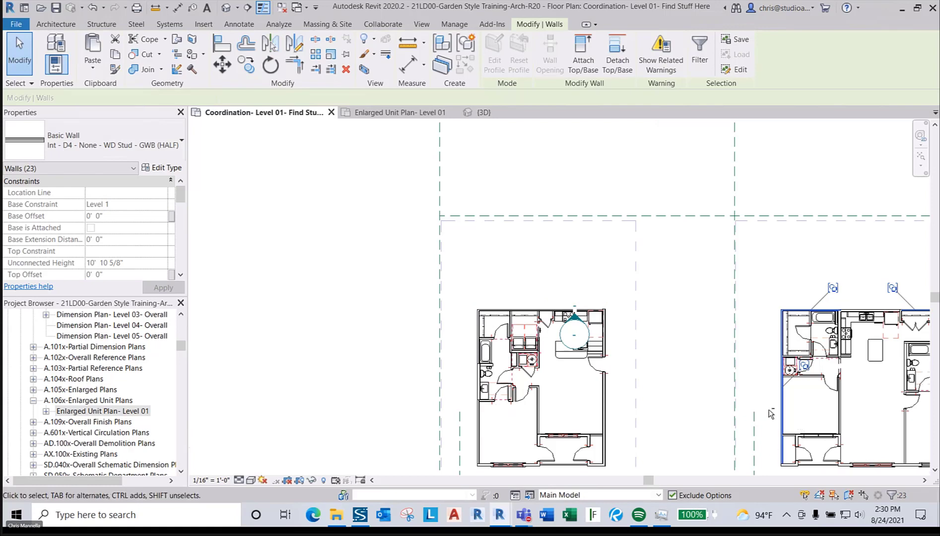
left_click(798, 313, "shift")
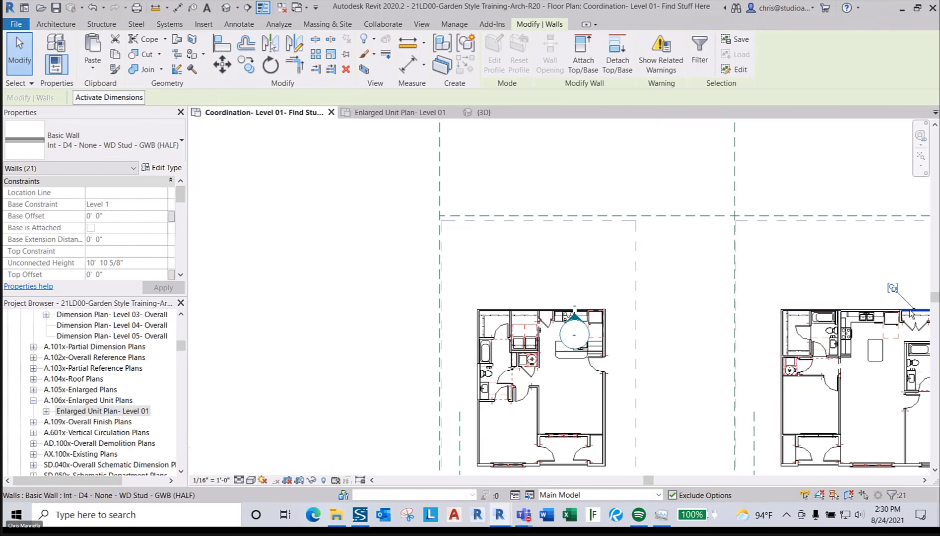
left_click(911, 314, "shift")
scroll(804, 328, "down", 10)
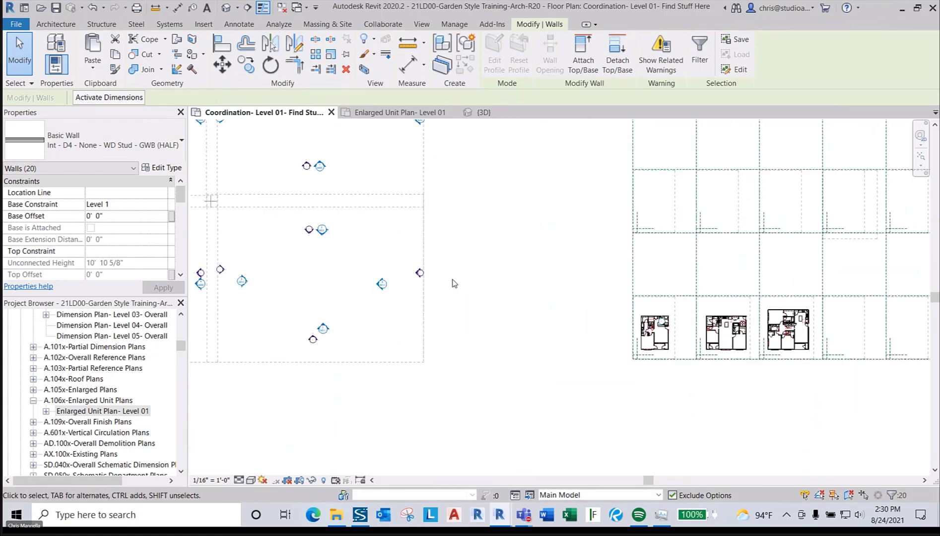
scroll(550, 294, "up", 3)
key("Delete")
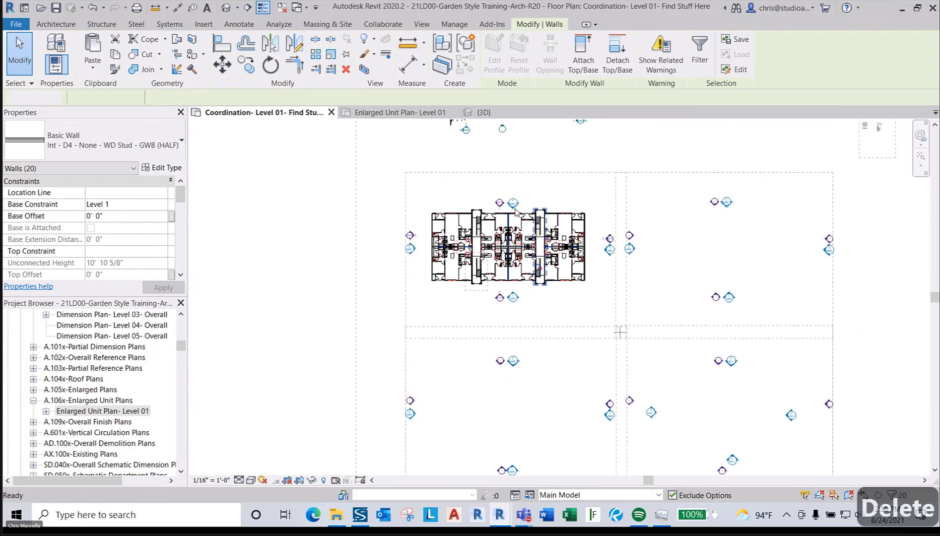
scroll(560, 301, "up", 5)
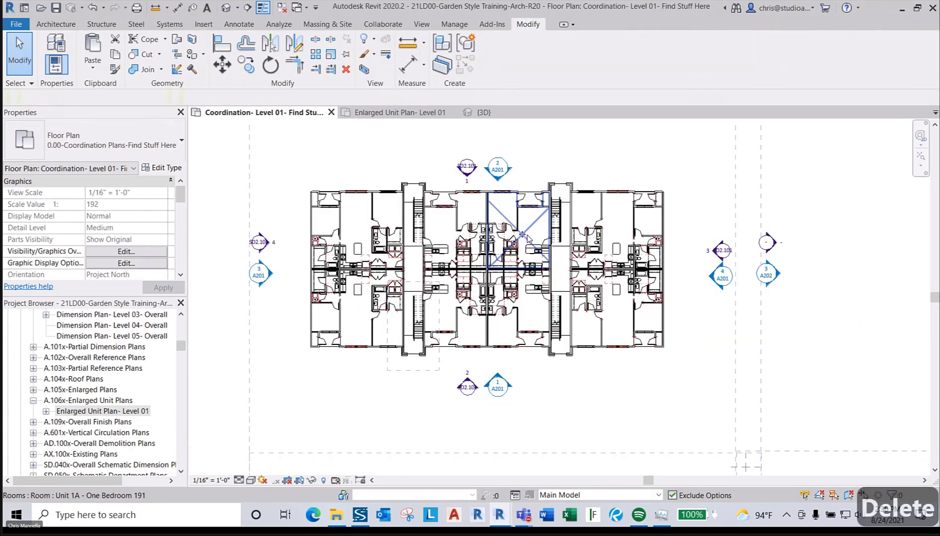
- Pick out a single D6 wall and select all its instances visible in the view
scroll(479, 321, "up", 2)
middle_click_drag(327, 317, 769, 329)
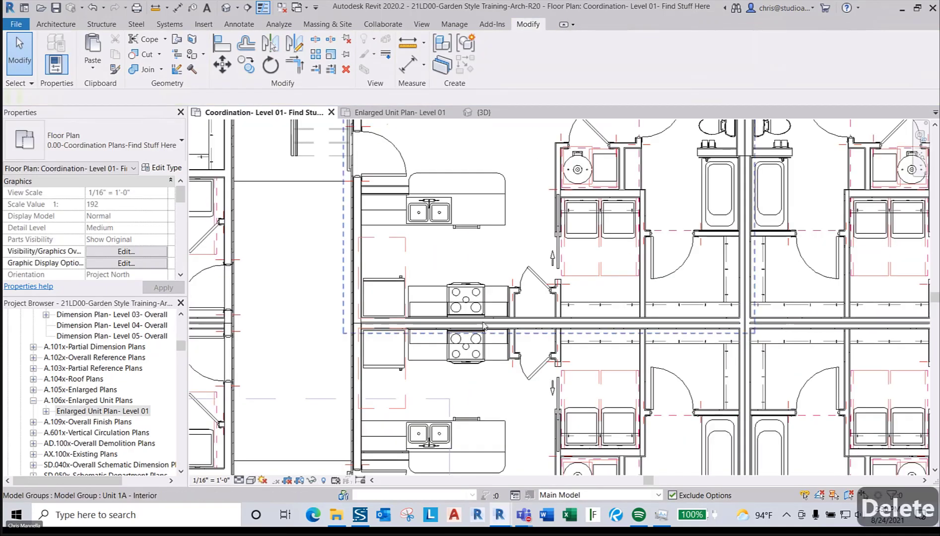
scroll(488, 325, "up", 2)
scroll(489, 324, "down", 3)
scroll(683, 388, "up", 4)
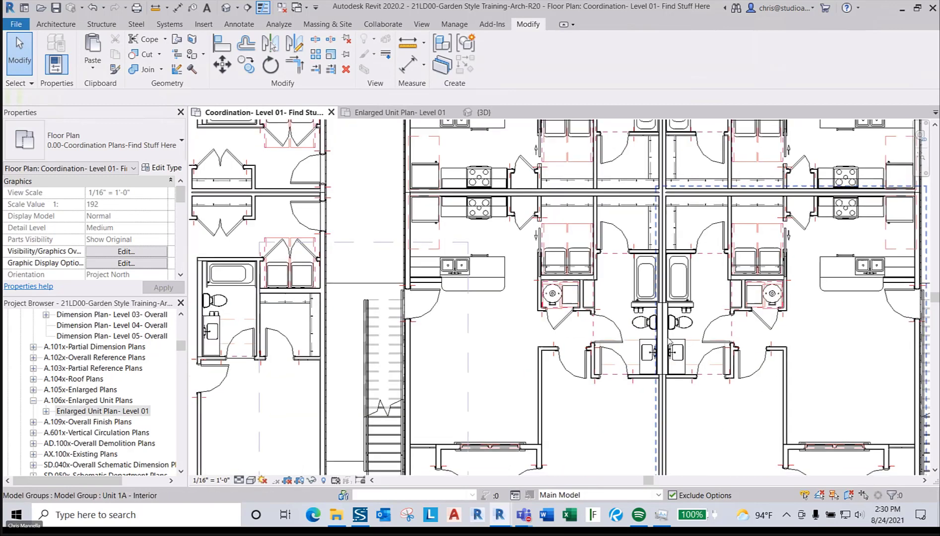
key("Tab")
key("Tab")
key("Tab")
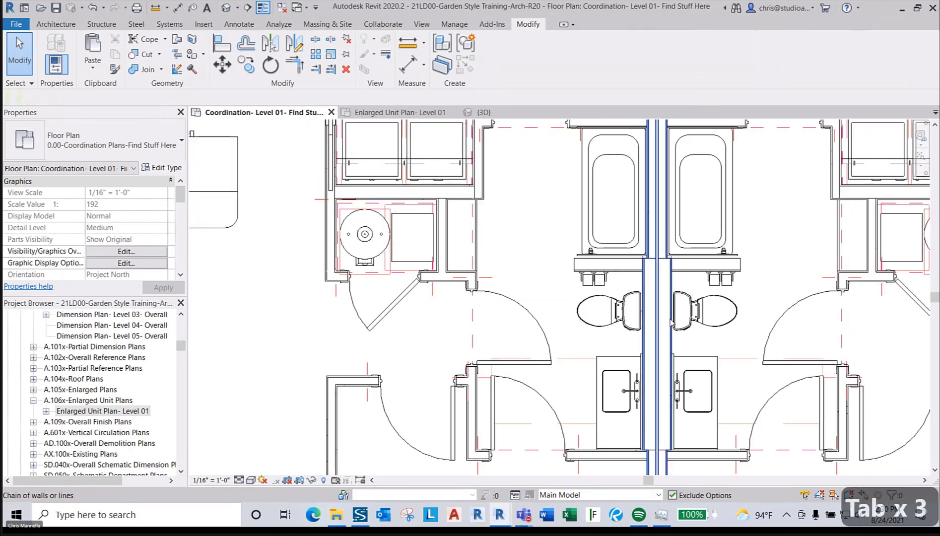
key("Tab")
left_click(671, 322)
right_click(671, 322)
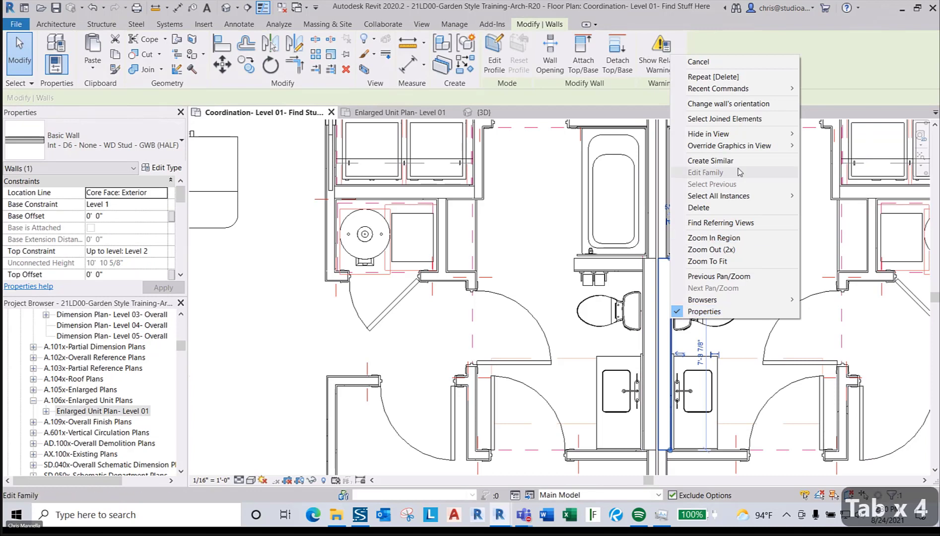
mouse_move(784, 196)
left_click(820, 197)
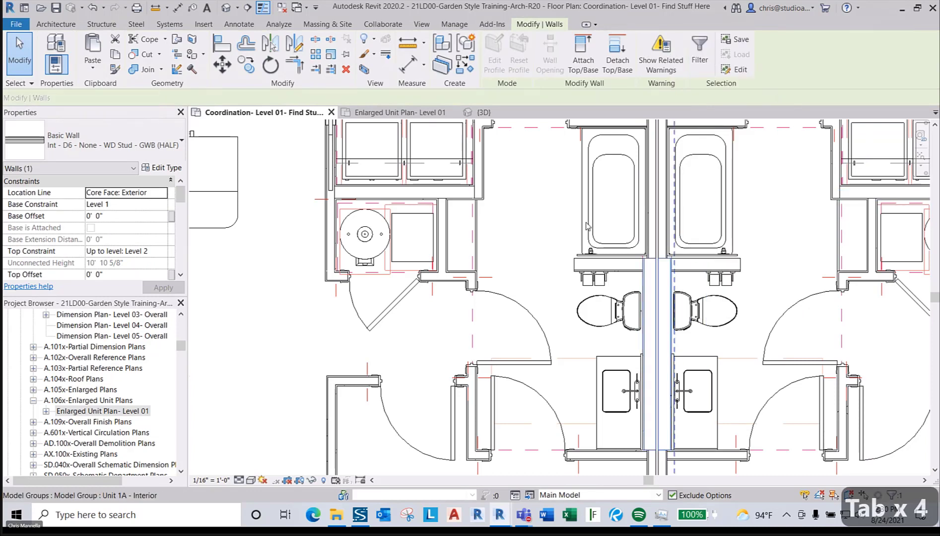
- Drop the Unit 1A and Unit 2D walls from the D6 selection
scroll(447, 250, "down", 6)
scroll(449, 251, "down", 3)
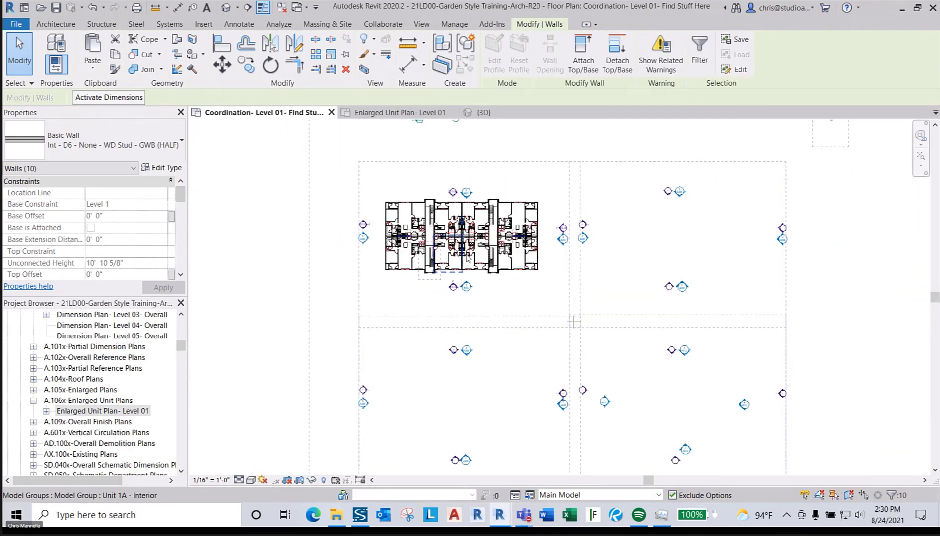
middle_click_drag(712, 368, 606, 319)
scroll(660, 316, "up", 8)
left_click(665, 286, "shift")
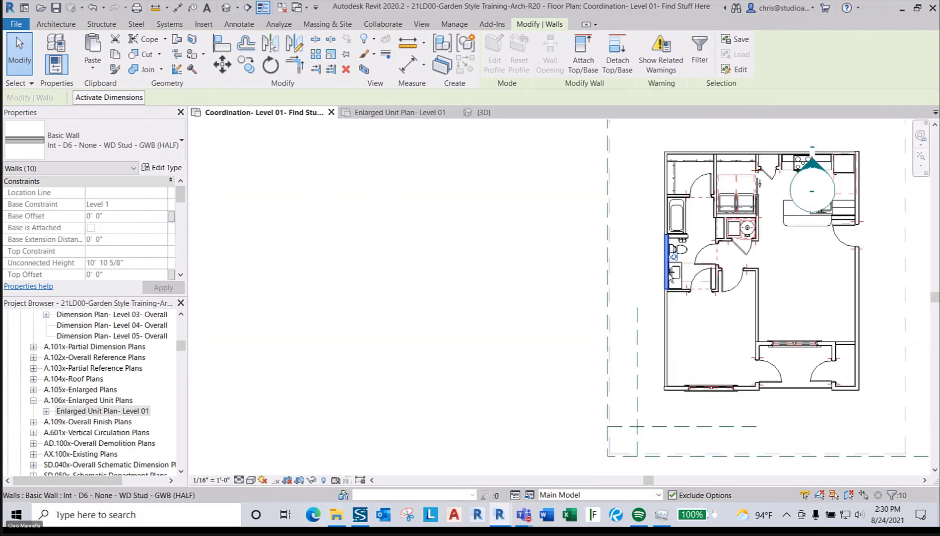
scroll(665, 306, "up", 4)
left_click(729, 239, "shift")
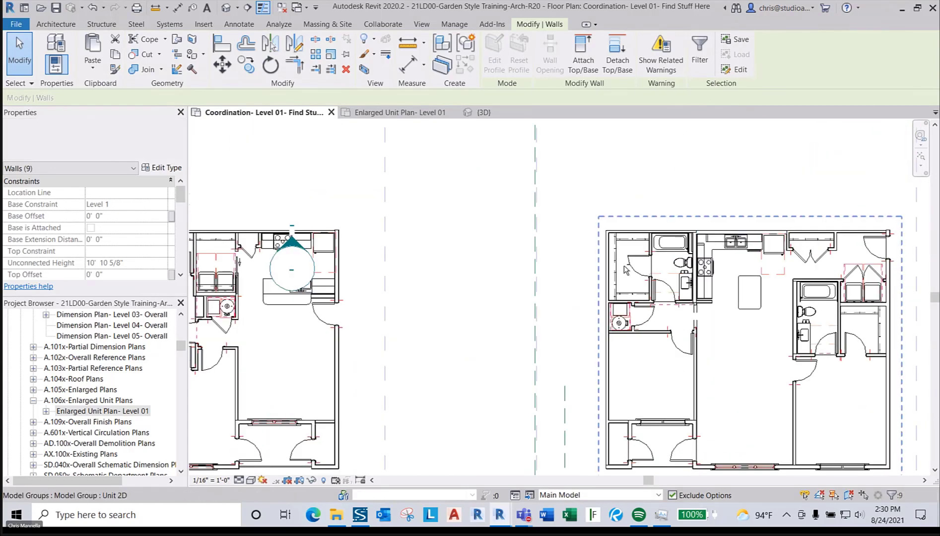
scroll(695, 348, "down", 6)
scroll(691, 371, "down", 3)
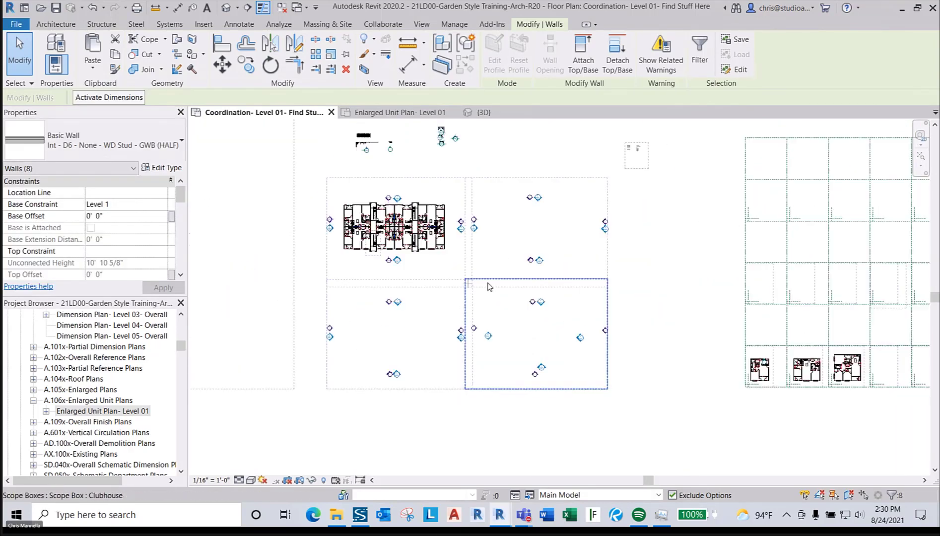
middle_click_drag(460, 266, 599, 328)
- Delete the eight selected D6 walls and accept the multiple-rooms warning
key("Delete")
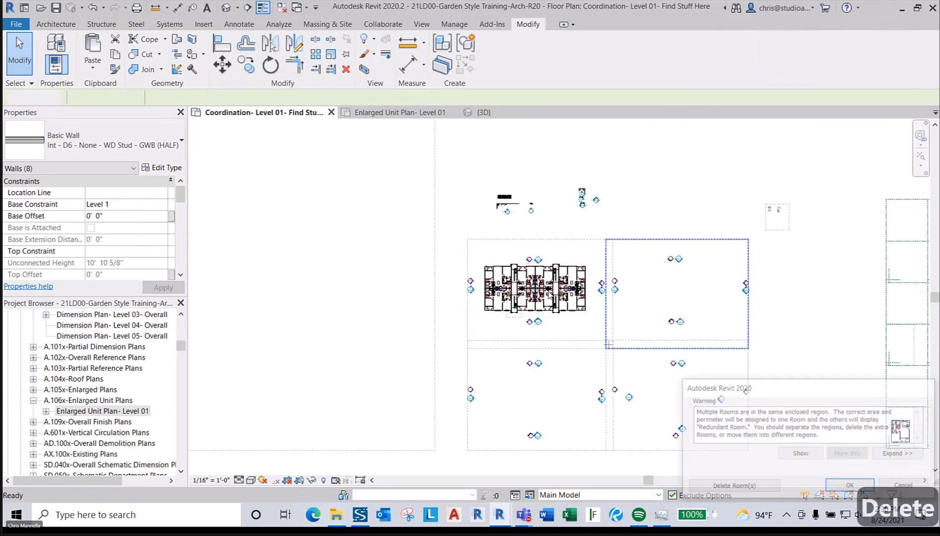
scroll(535, 284, "up", 6)
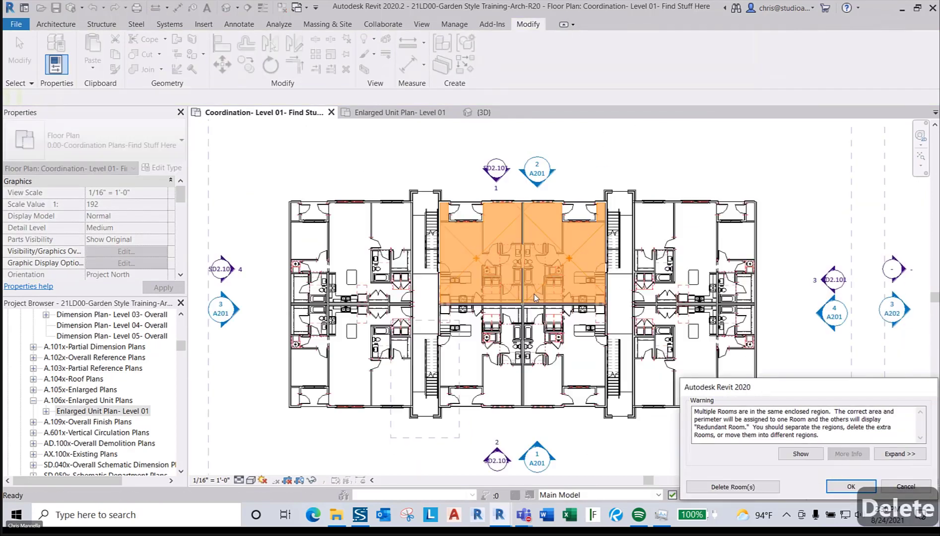
scroll(535, 317, "down", 3)
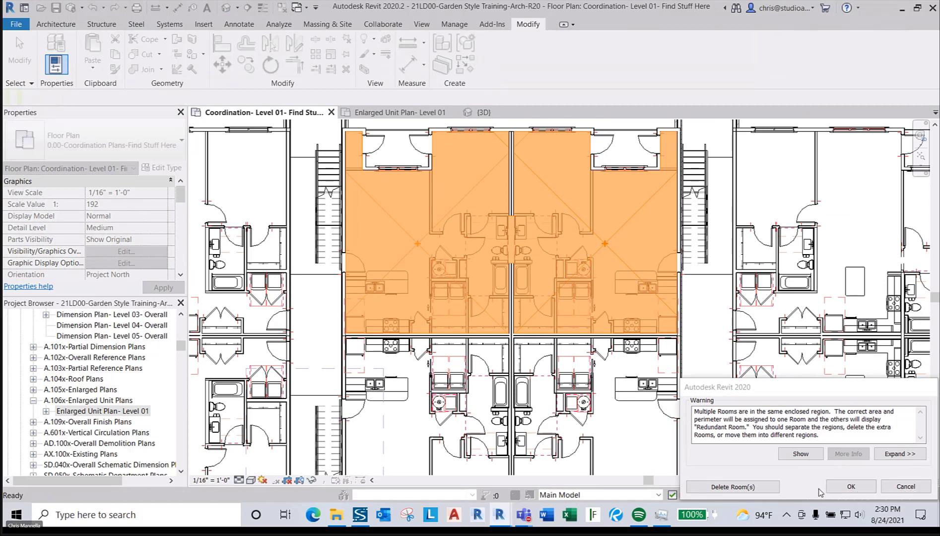
left_click(851, 487)
key("Escape")
key("Escape")
scroll(502, 423, "up", 3)
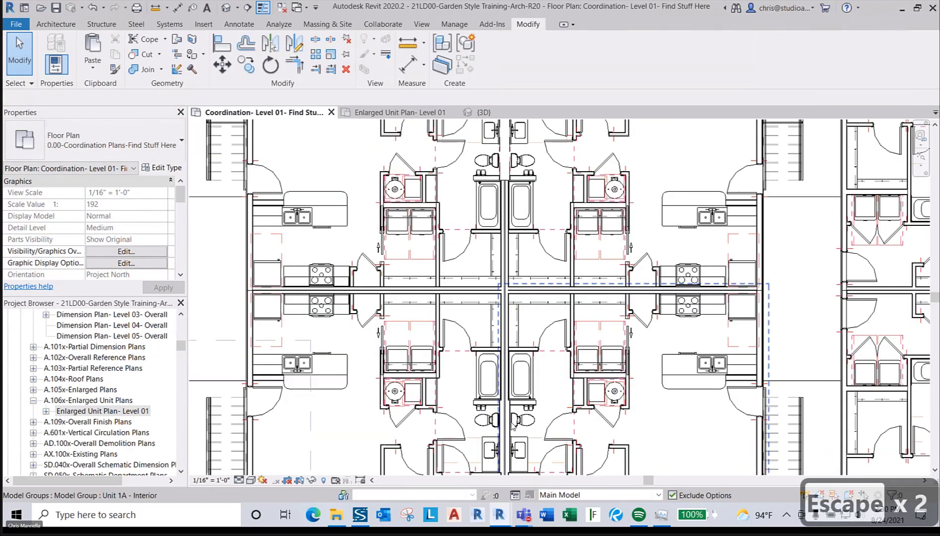
key("Tab")
key("Tab")
right_click(501, 423)
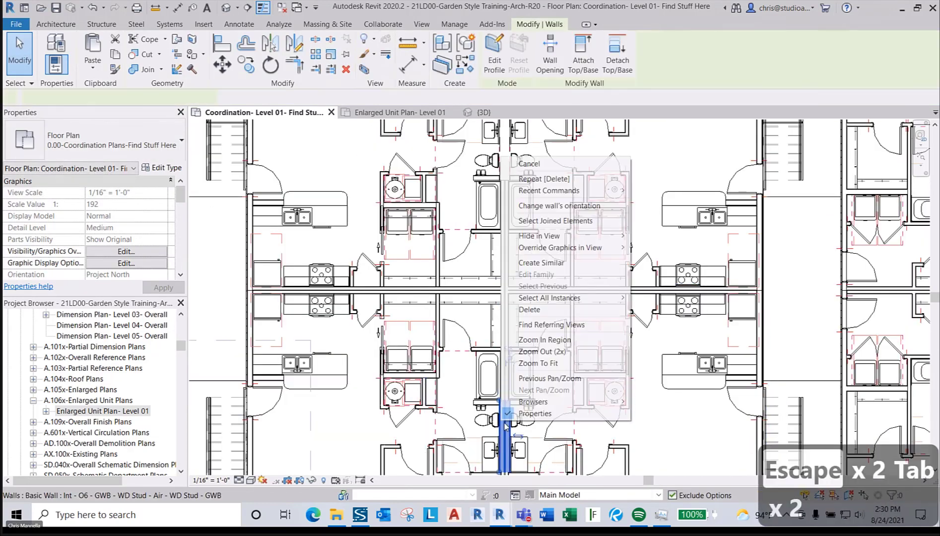
left_click(547, 263)
scroll(509, 167, "up", 5)
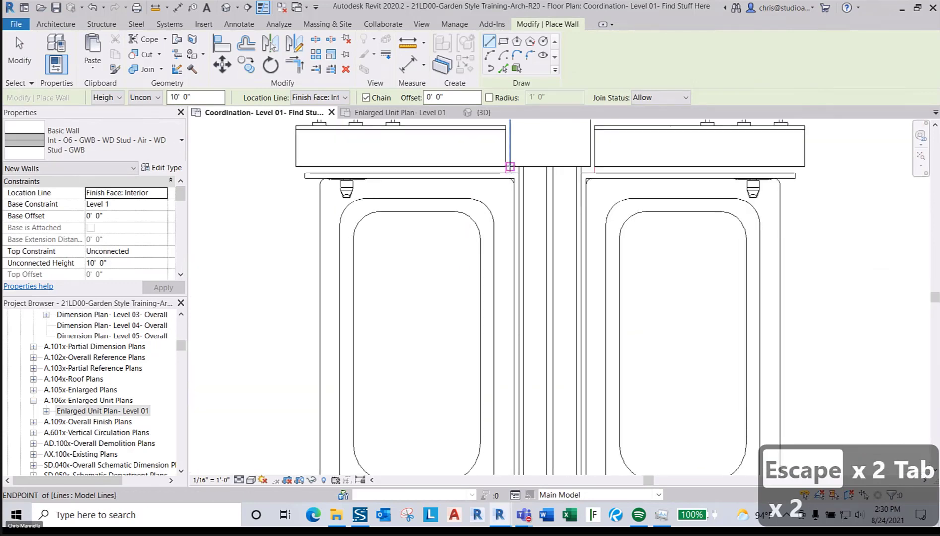
left_click(513, 167)
key("Escape")
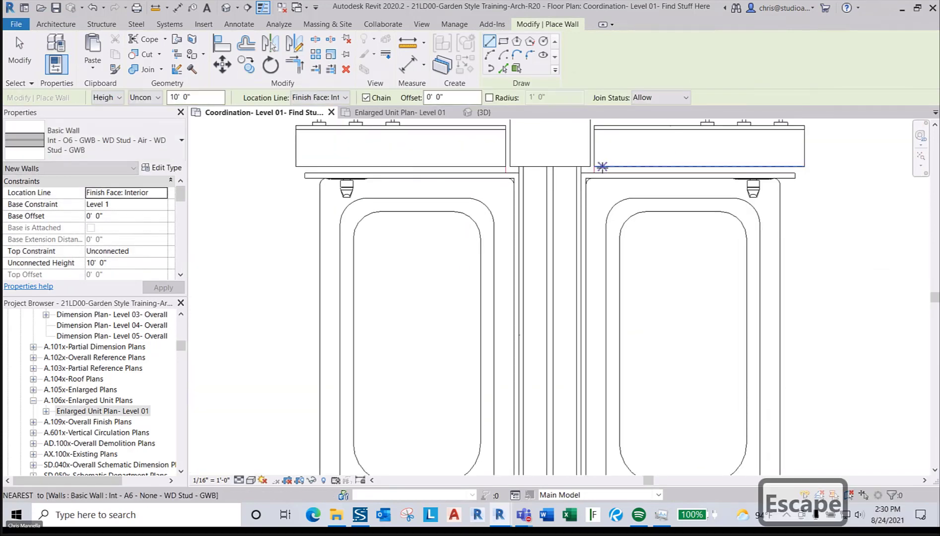
left_click(602, 167)
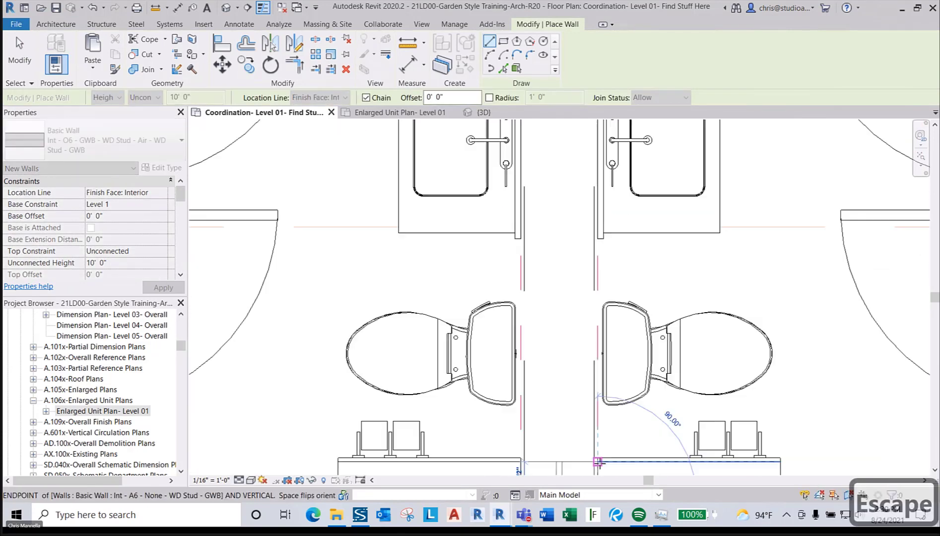
scroll(598, 461, "down", 3)
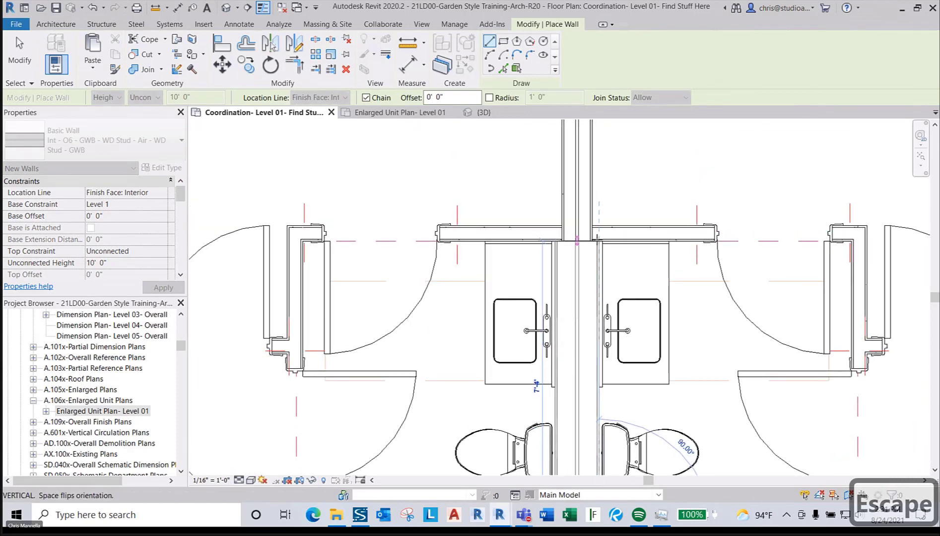
key("Escape")
key("Escape")
scroll(639, 209, "down", 2)
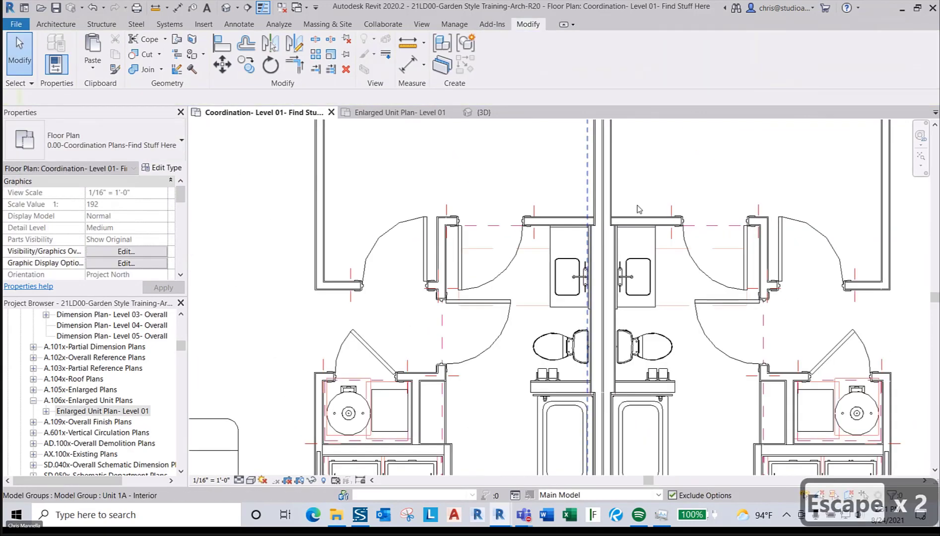
scroll(639, 209, "down", 5)
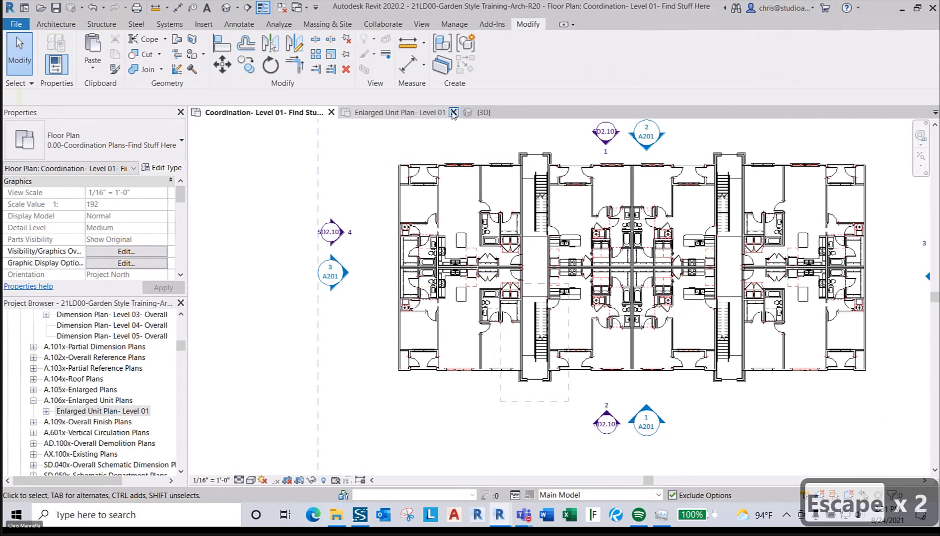
- Open the {3D} view and orbit to an angled overhead view of the building
left_click(471, 113)
scroll(524, 271, "down", 10)
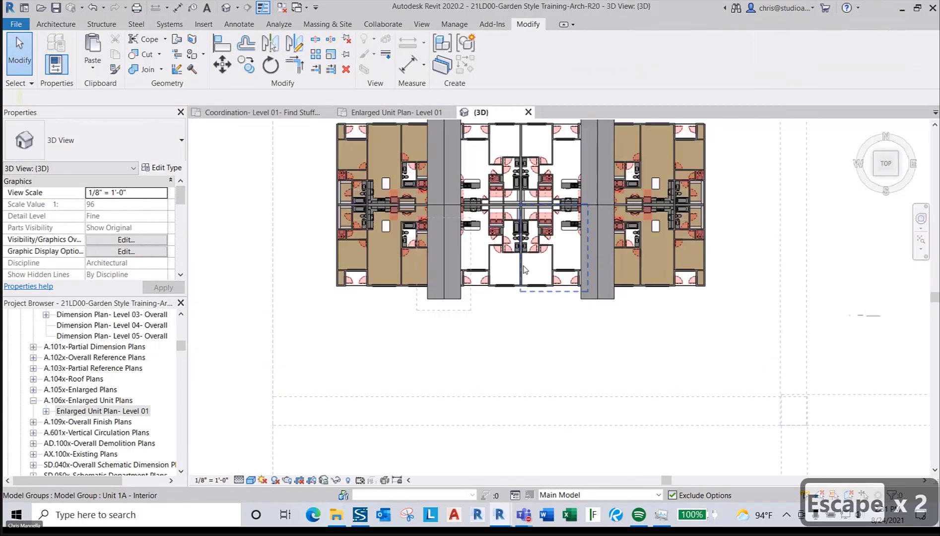
middle_click_drag(519, 300, 586, 308, "shift")
scroll(625, 318, "up", 6)
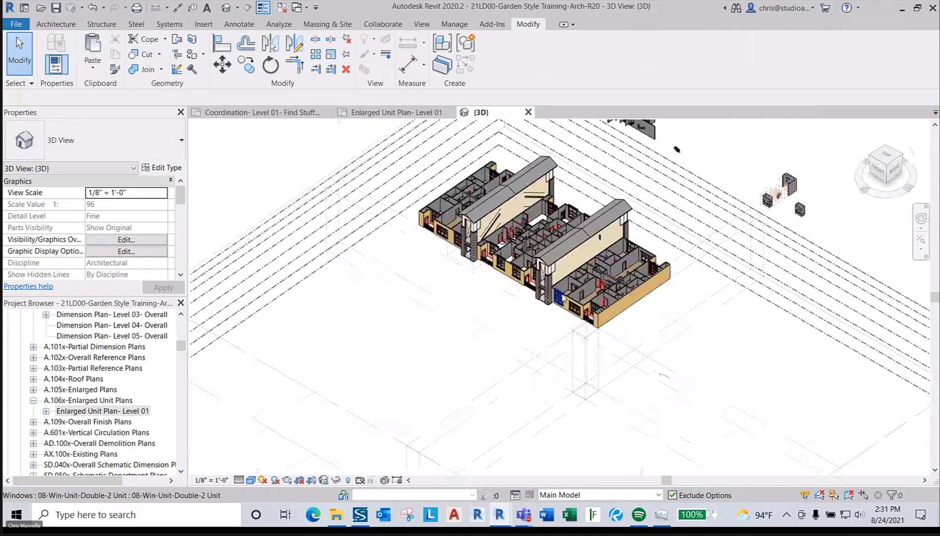
scroll(626, 318, "up", 2)
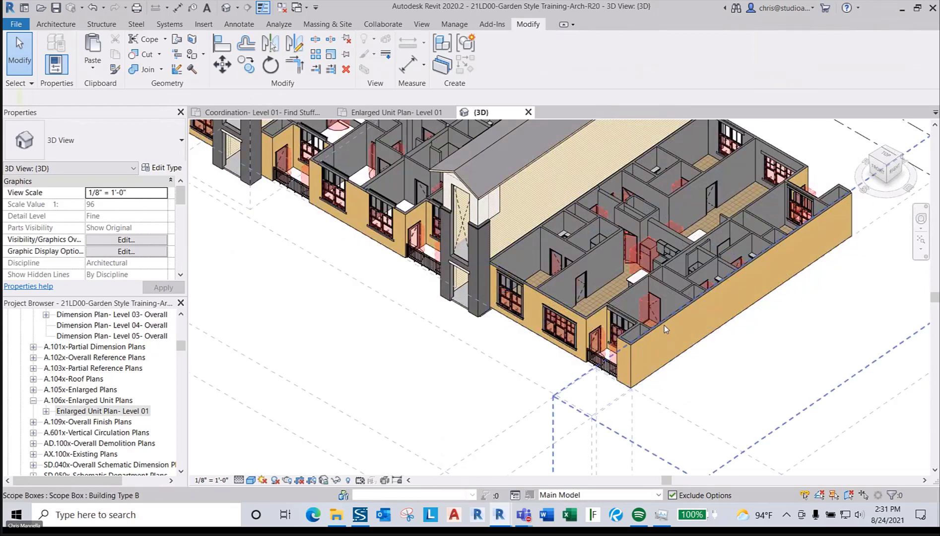
- Select a long exterior wall, then window-select all of the building's elements
left_click(780, 248)
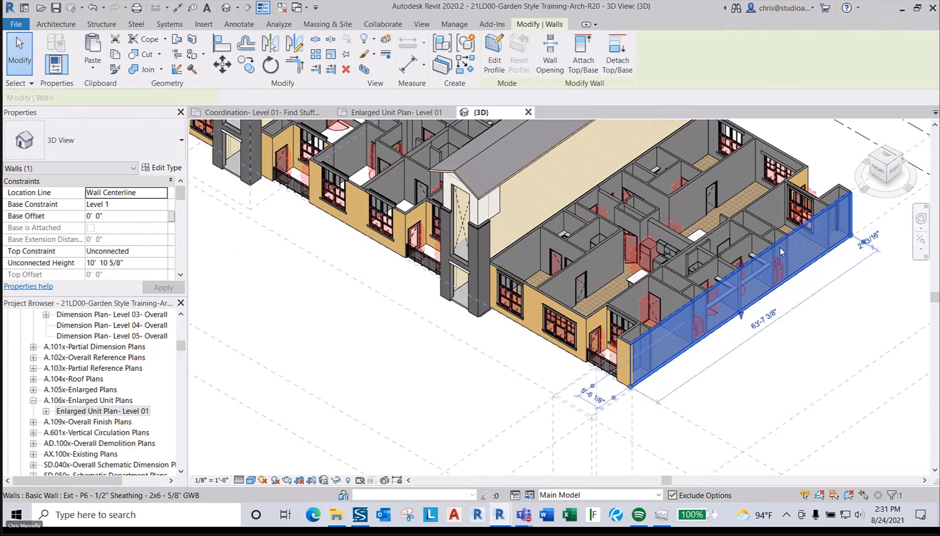
scroll(675, 350, "down", 5)
scroll(637, 311, "down", 1)
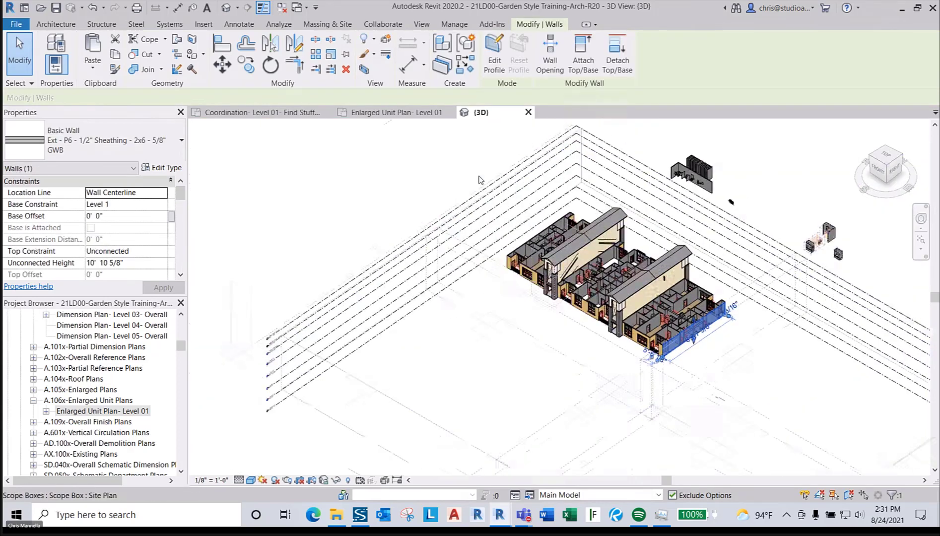
left_click_drag(471, 170, 741, 392)
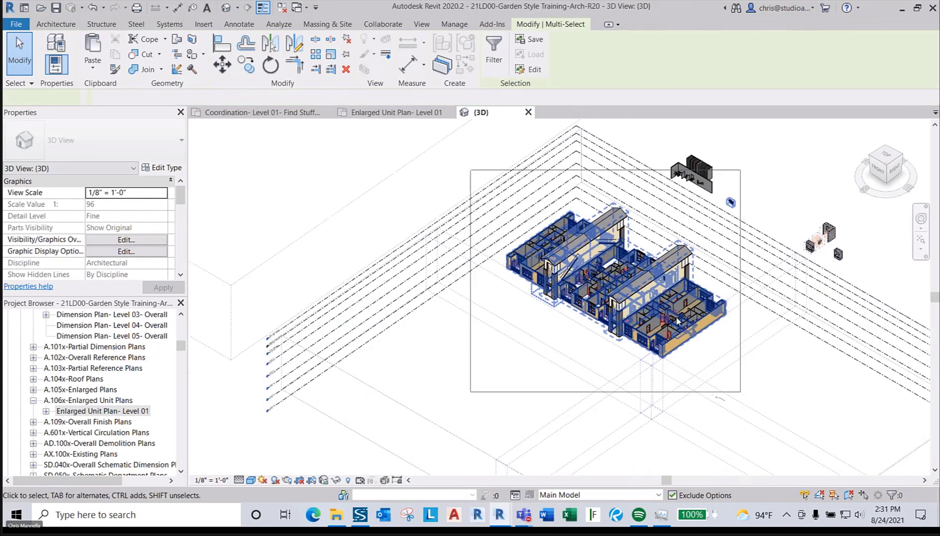
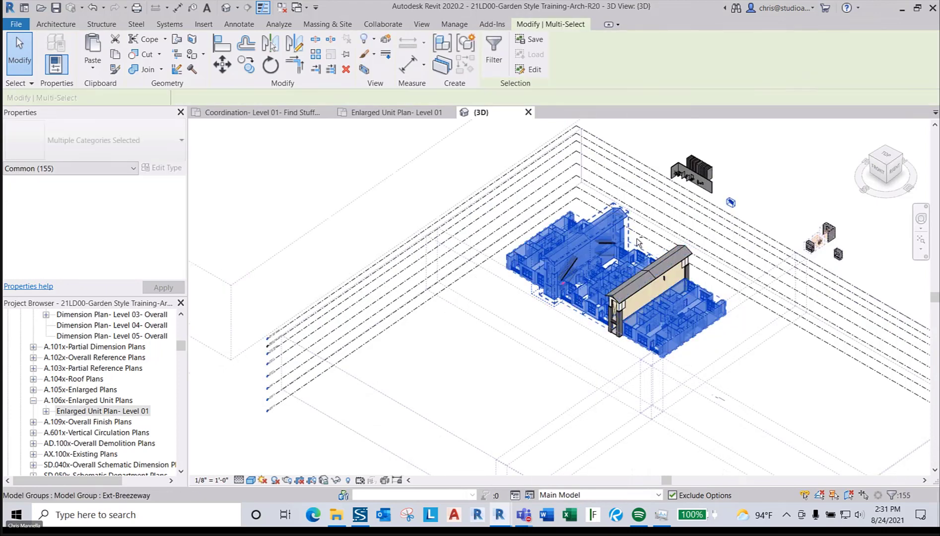
- Remove the unit interior groups and the Stair Plan scope box from the selection, leaving 145 items
scroll(639, 244, "up", 3)
left_click(563, 236, "shift")
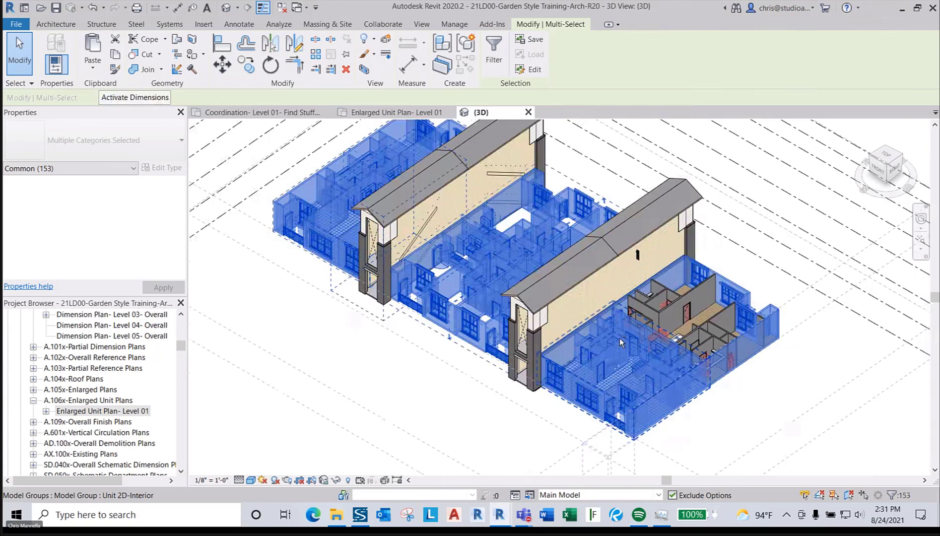
left_click(565, 236, "shift")
left_click(572, 240, "shift")
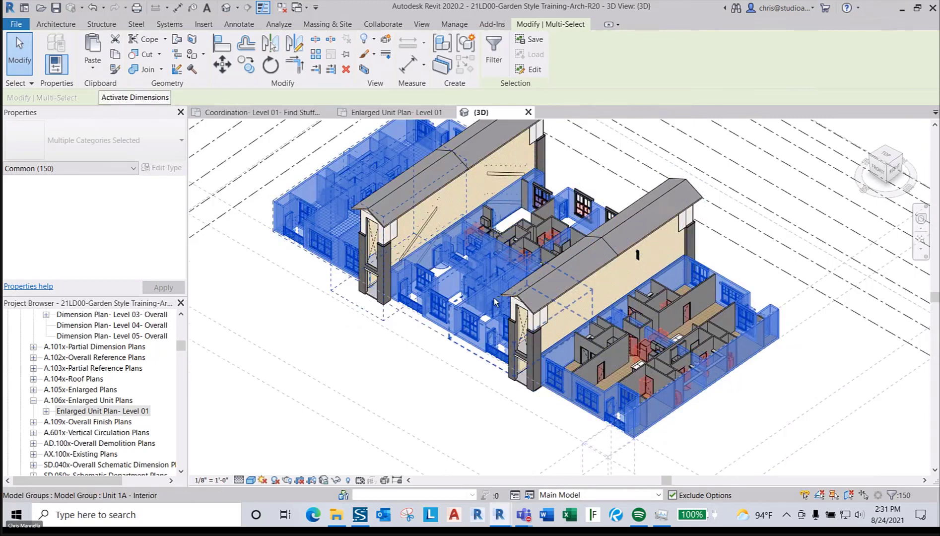
left_click(465, 262, "shift")
left_click(469, 308, "shift")
middle_click_drag(469, 308, 489, 332, "shift")
left_click(489, 333, "shift")
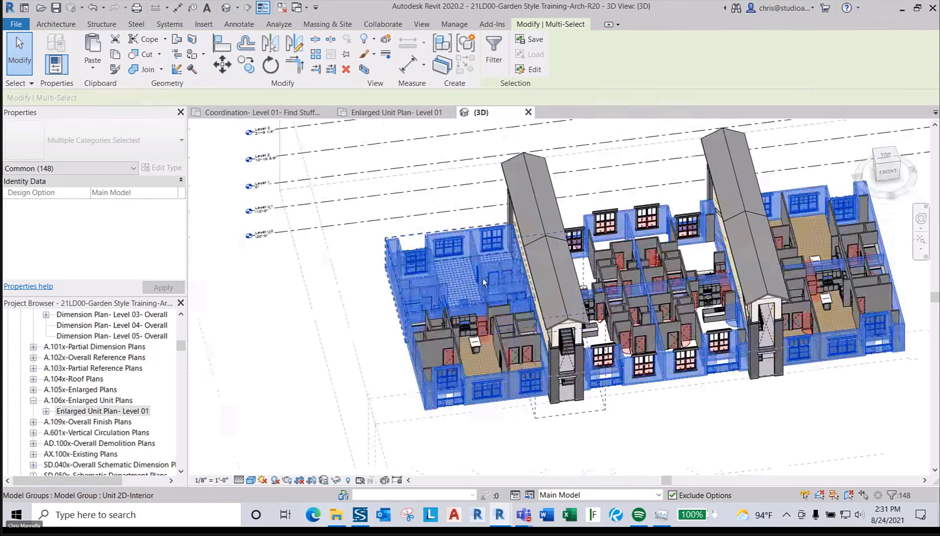
left_click(501, 340, "shift")
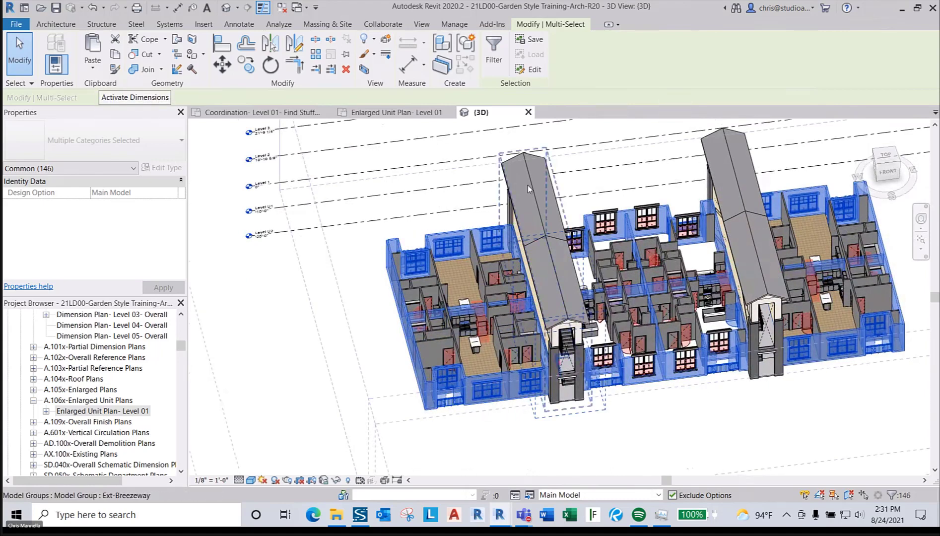
left_click(569, 422, "shift")
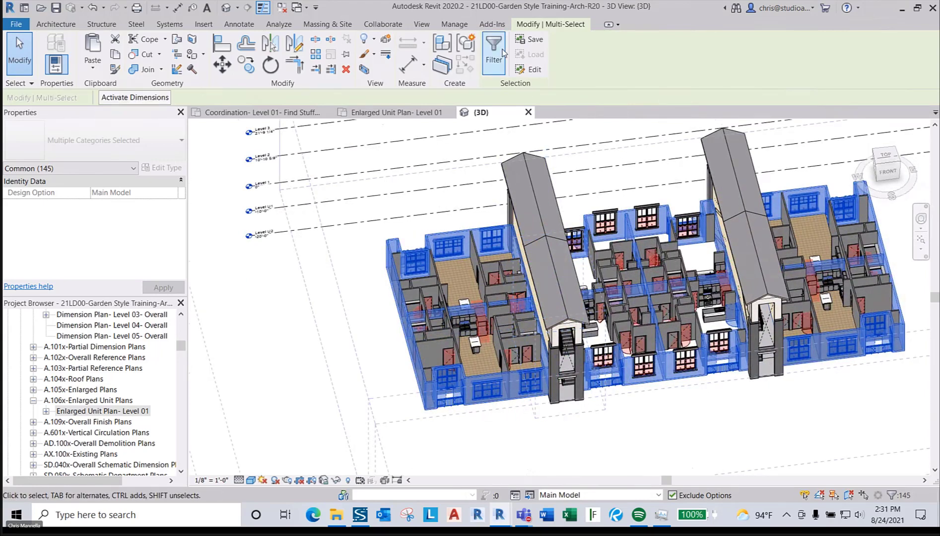
- Filter the selection down to only the Walls category
left_click(494, 49)
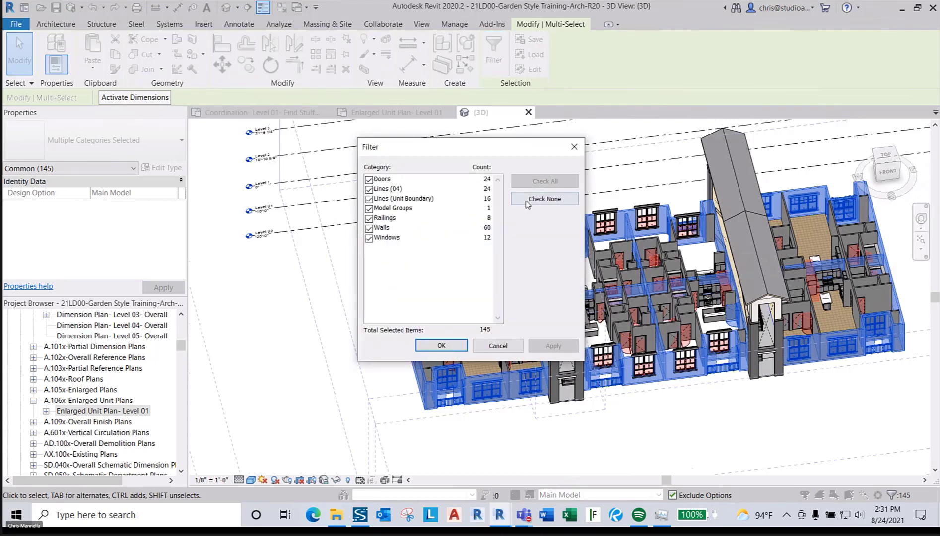
left_click(380, 228)
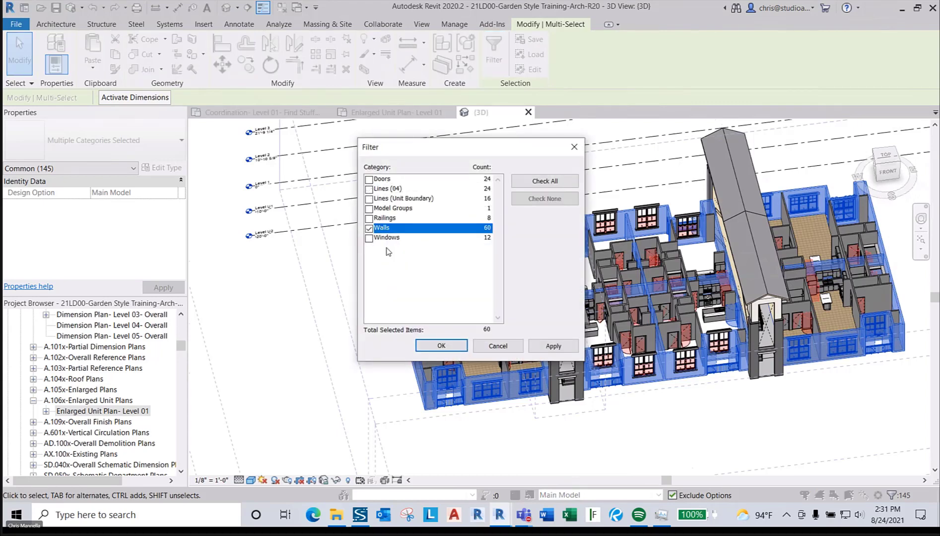
left_click(439, 346)
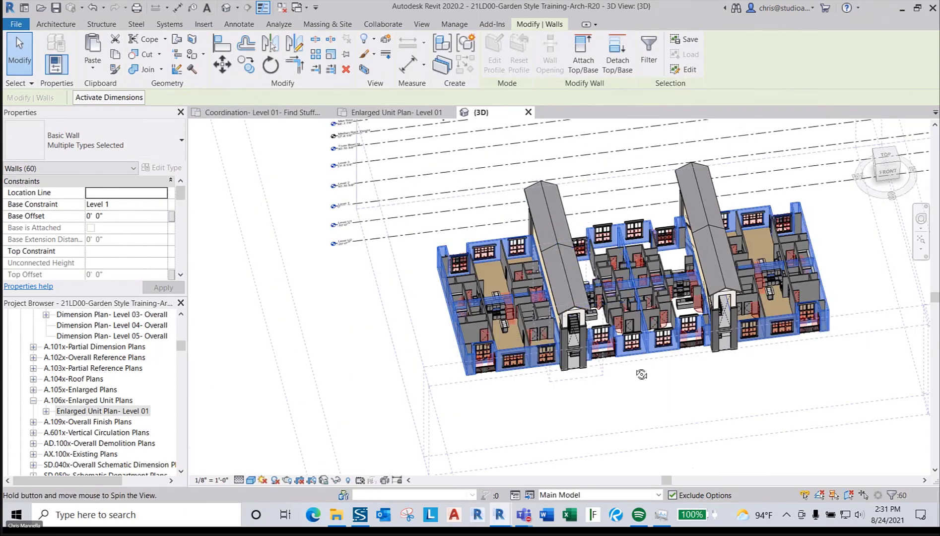
- Set the walls' Top Constraint to 'Up to level: Truss Bearing', dismiss the warning and deselect
middle_click_drag(447, 275, 203, 275, "shift")
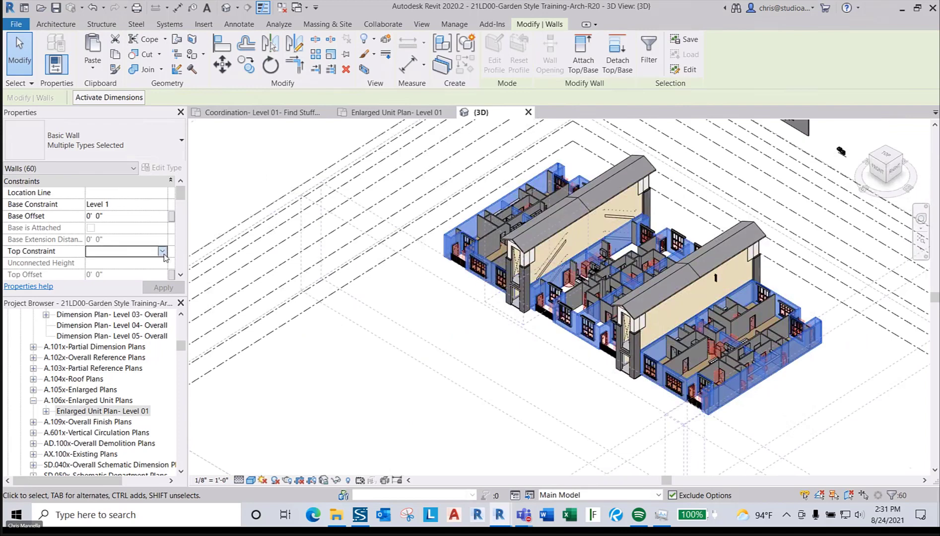
left_click(163, 253)
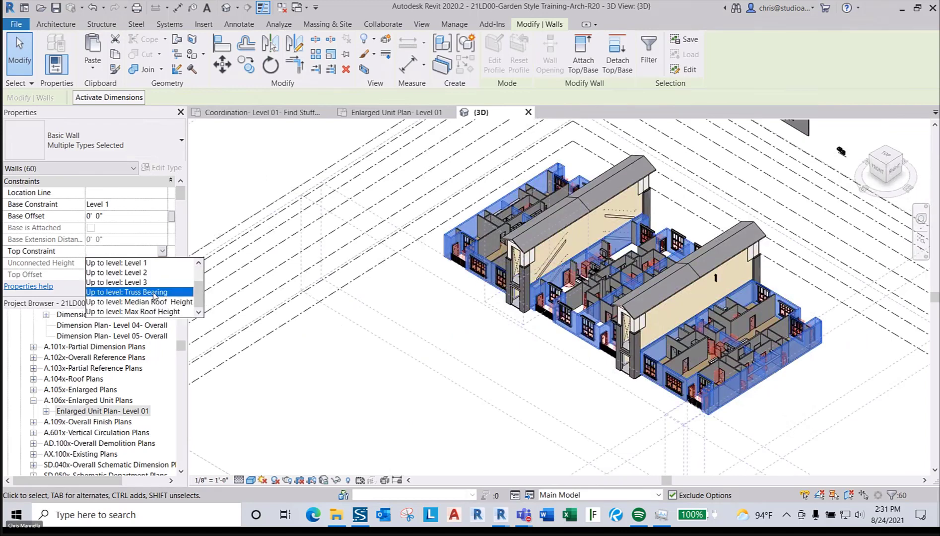
left_click(154, 292)
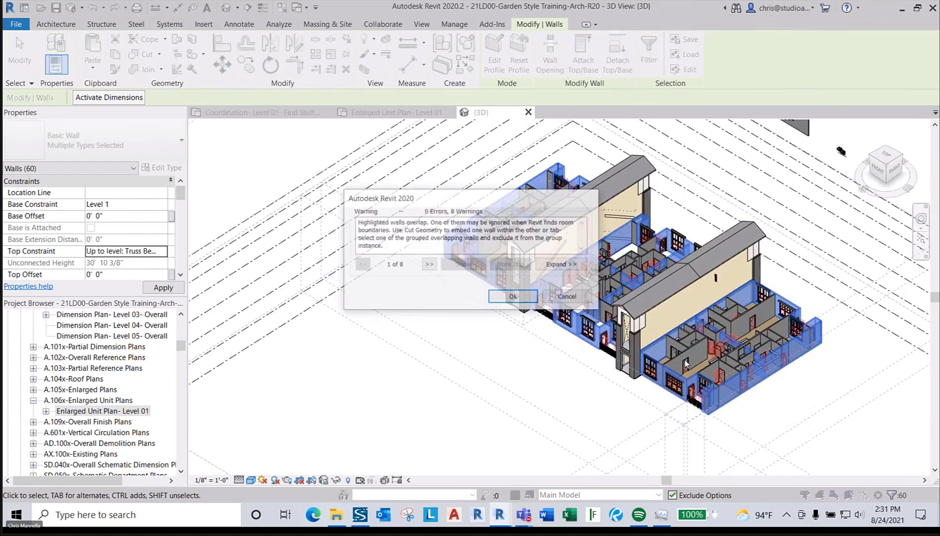
left_click(514, 298)
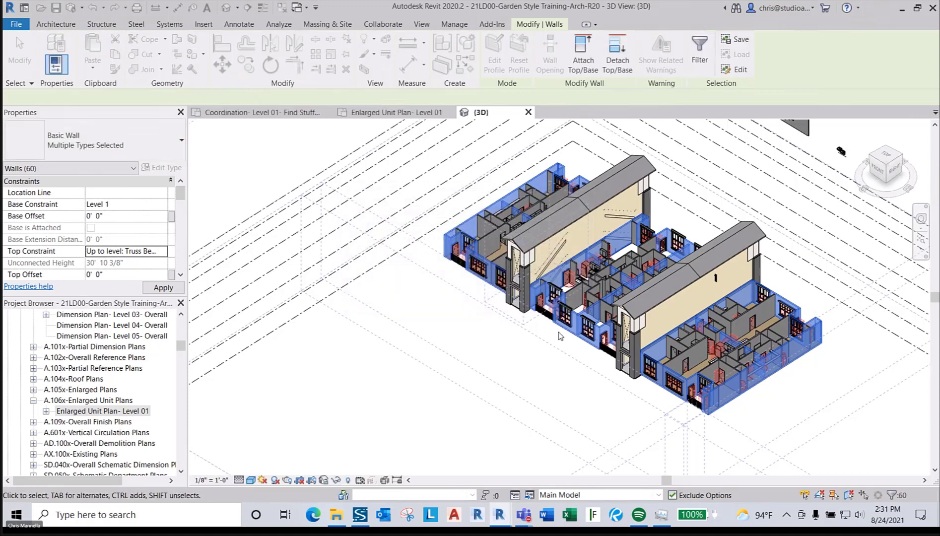
left_click(570, 396)
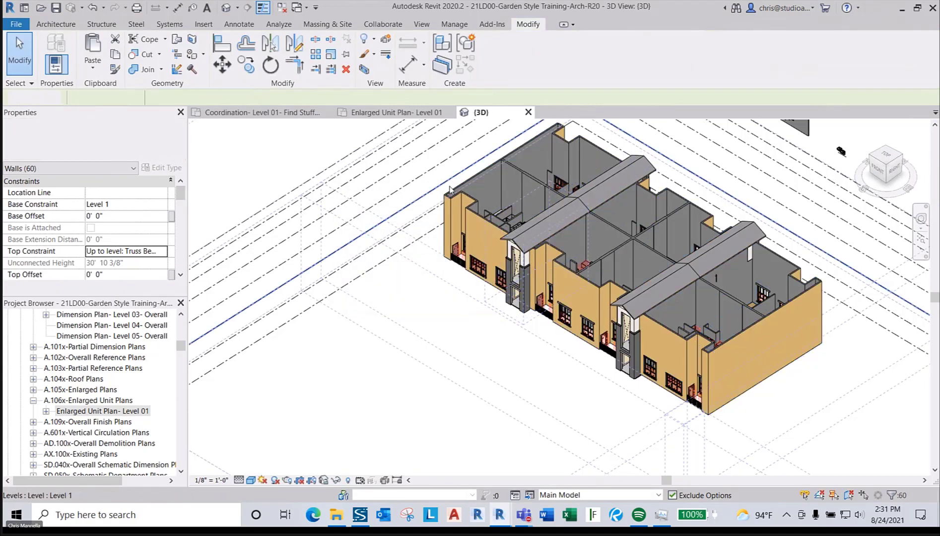
- Open the Unit 2D-Interior model group for editing, then leave it without changes
scroll(596, 387, "down", 2)
middle_click_drag(537, 343, 500, 255, "shift")
scroll(499, 251, "up", 5)
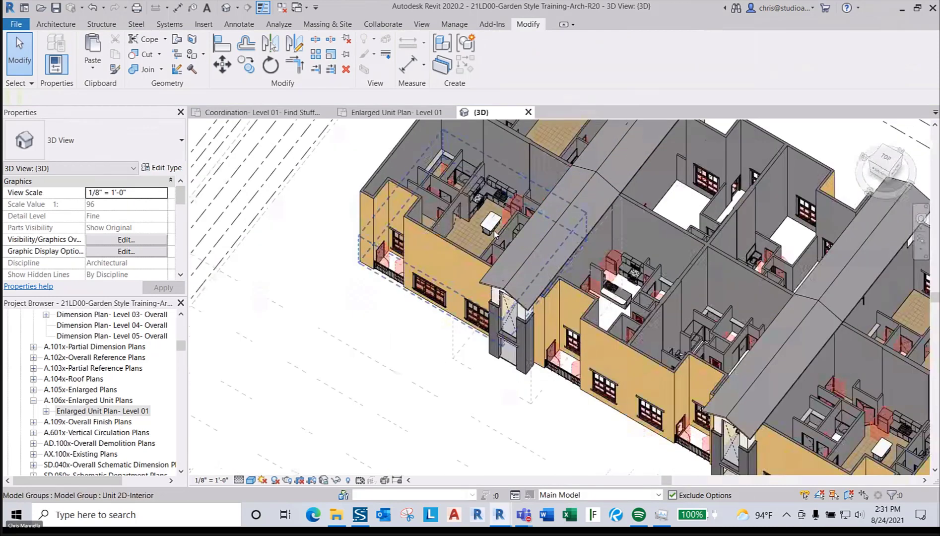
left_click(494, 225)
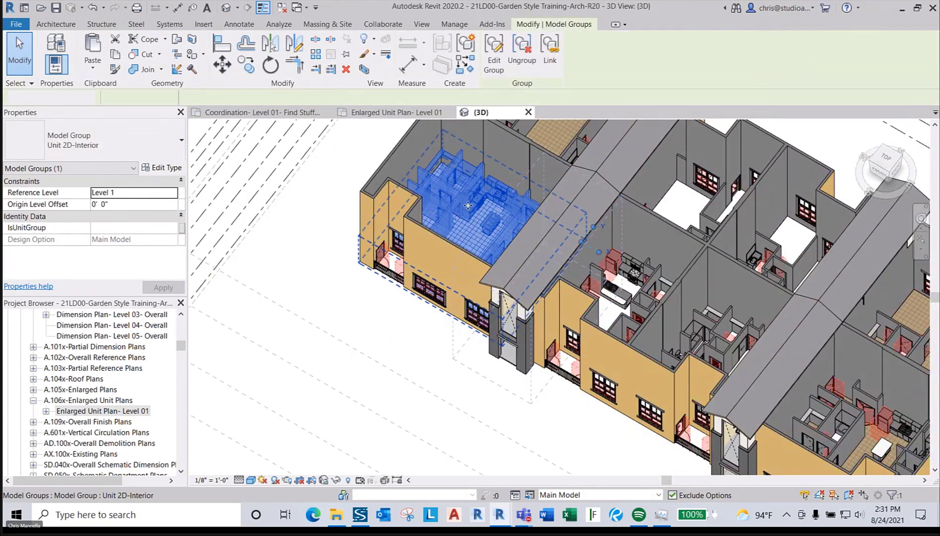
double_click(474, 216)
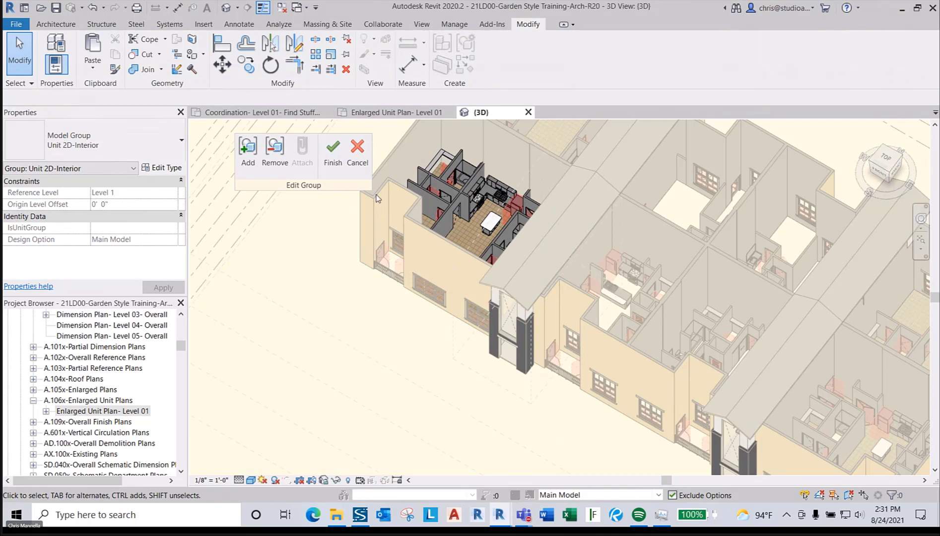
left_click(358, 152)
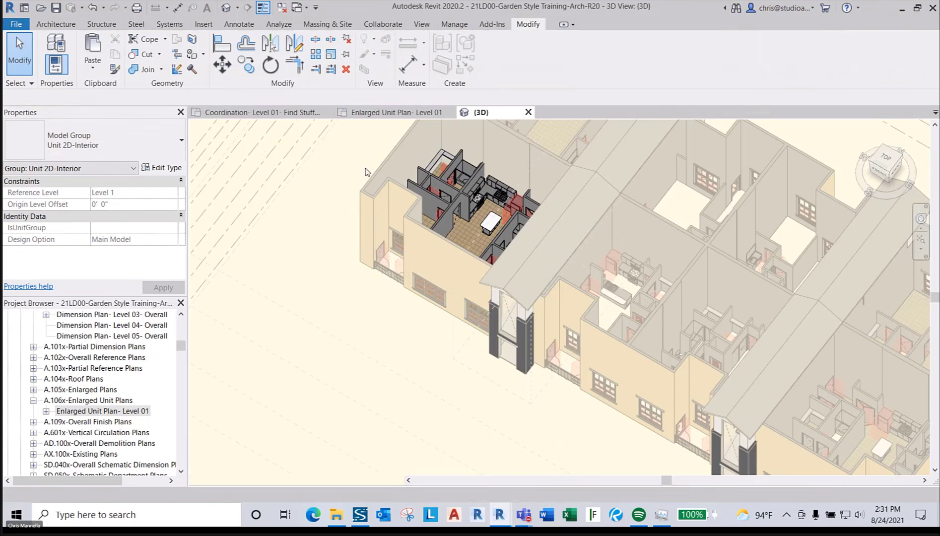
- Delete eight windows from the front facade
left_click(466, 318)
left_click(429, 291, "ctrl")
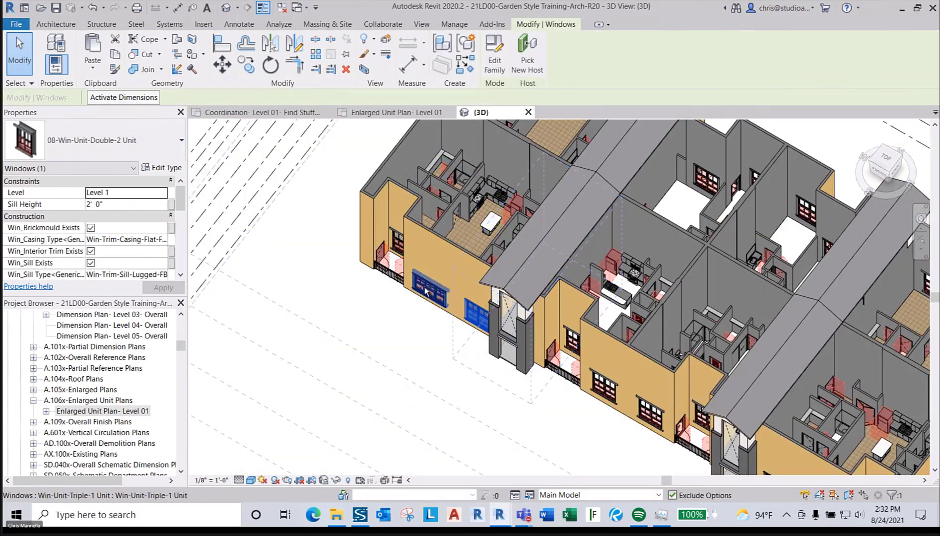
left_click(397, 244, "ctrl")
middle_click_drag(397, 243, 503, 296, "shift")
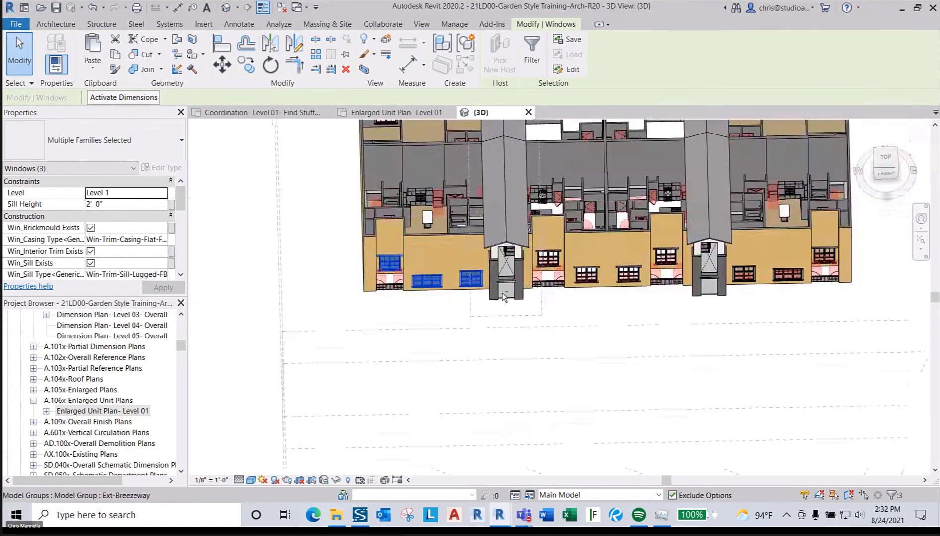
scroll(812, 271, "up", 2)
left_click(832, 246, "ctrl")
left_click(777, 274, "ctrl")
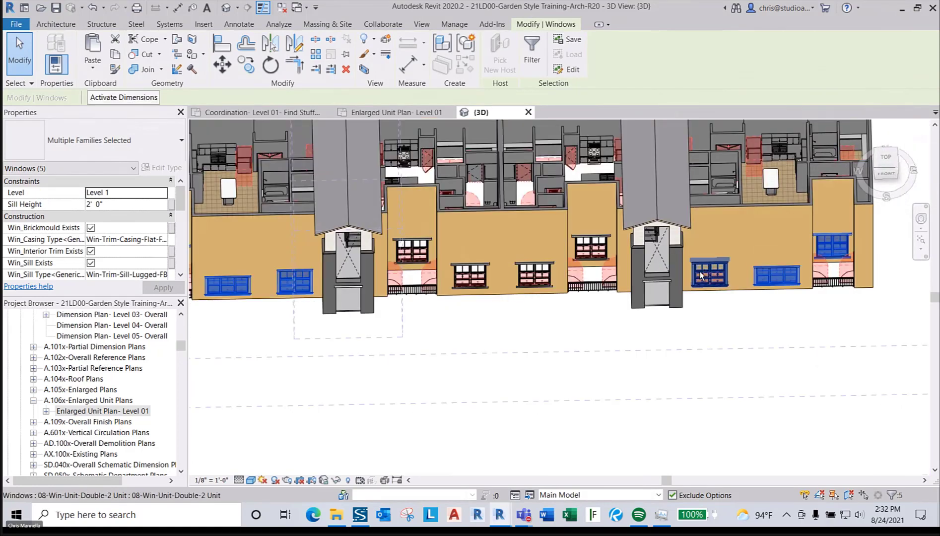
left_click(702, 276, "ctrl")
middle_click_drag(701, 276, 529, 410, "shift")
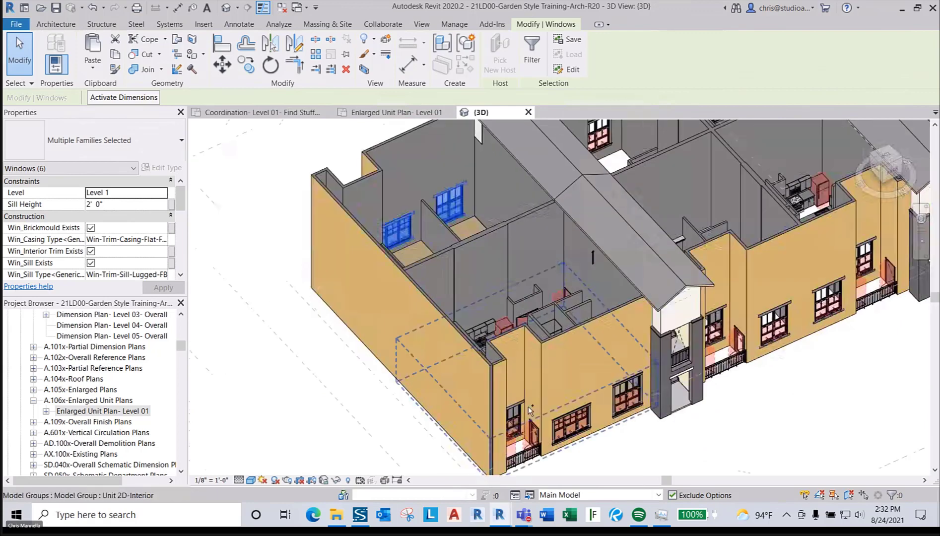
left_click(571, 422, "ctrl")
left_click(628, 400, "ctrl")
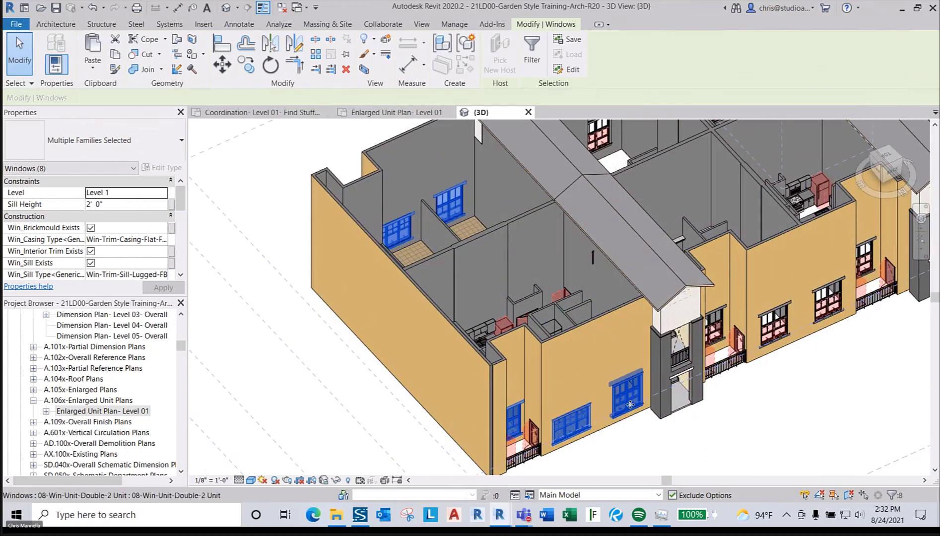
key("Delete")
- Delete the exterior patio door
scroll(577, 387, "down", 4)
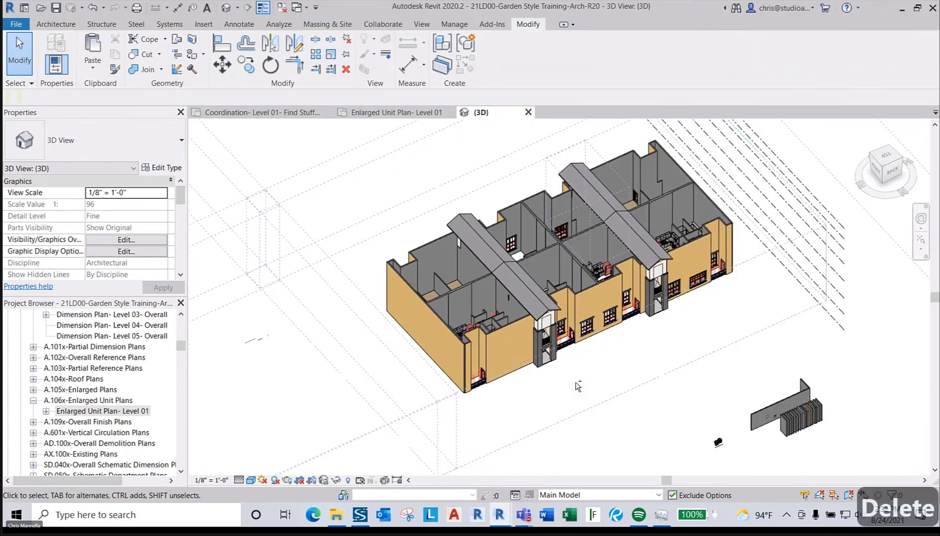
scroll(494, 379, "up", 3)
left_click(471, 375)
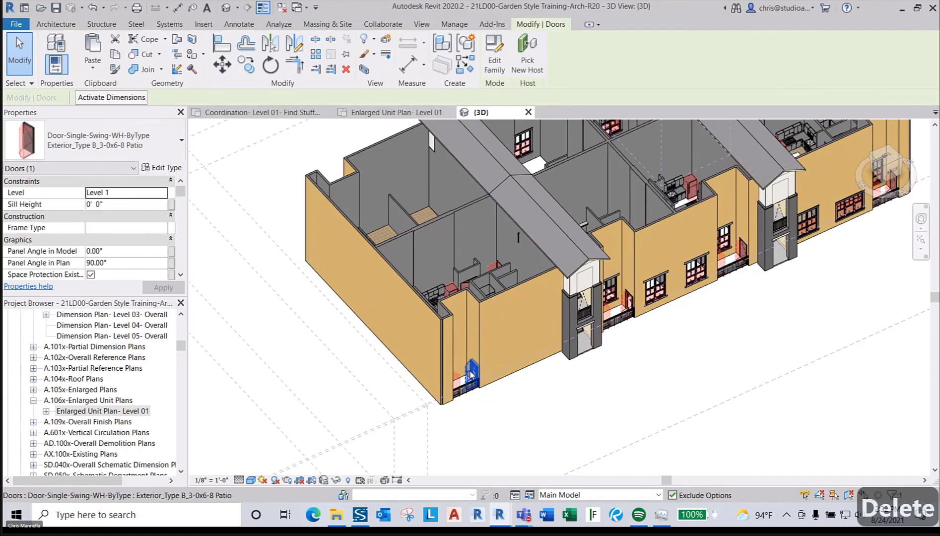
key("Delete")
- Delete the right-hand door and a patio door at the left corner
scroll(760, 441, "down", 4)
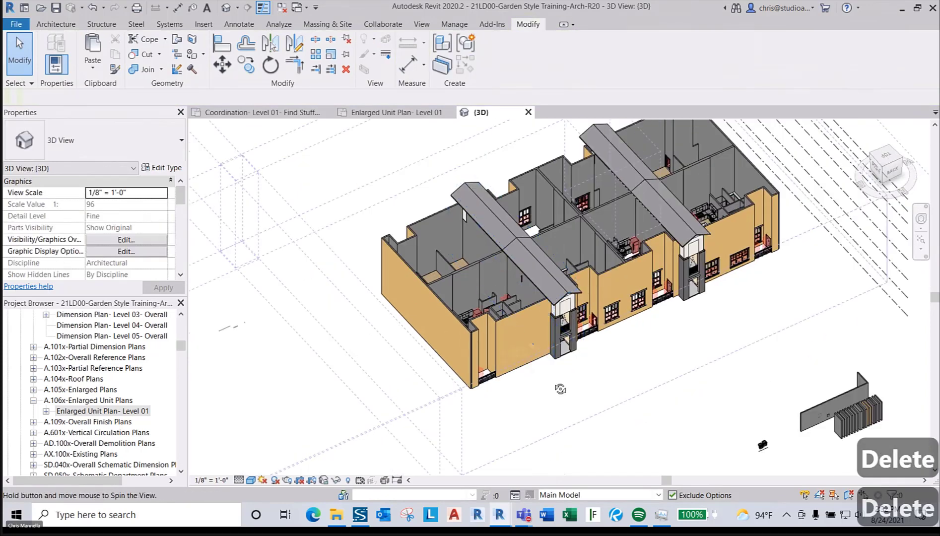
middle_click_drag(560, 445, 738, 205, "shift")
scroll(636, 154, "up", 4)
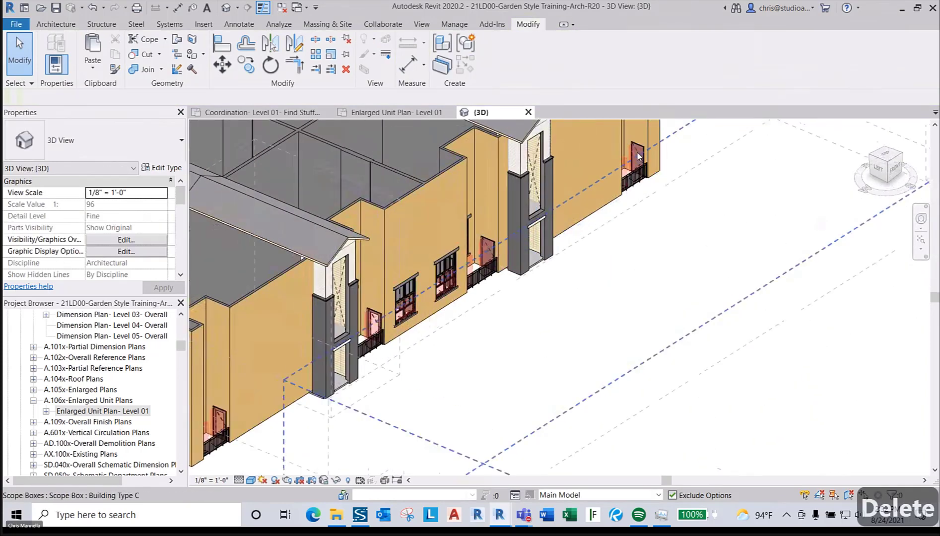
left_click(637, 154)
scroll(636, 154, "down", 2)
middle_click_drag(727, 245, 855, 292)
scroll(447, 377, "up", 3)
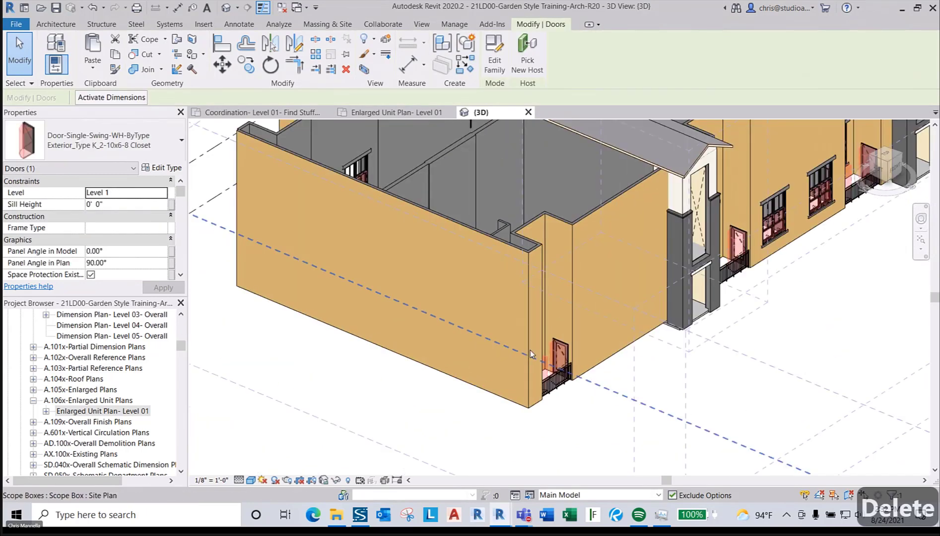
left_click(557, 353, "ctrl")
scroll(532, 349, "down", 4)
key("Delete")
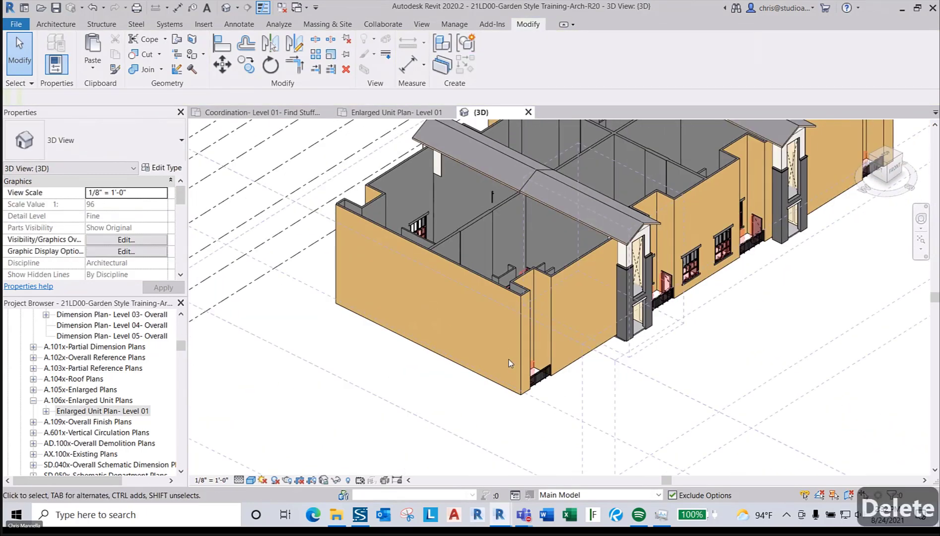
- Select three windows, the patio door and another element on the right facade
middle_click_drag(503, 379, 750, 402, "shift")
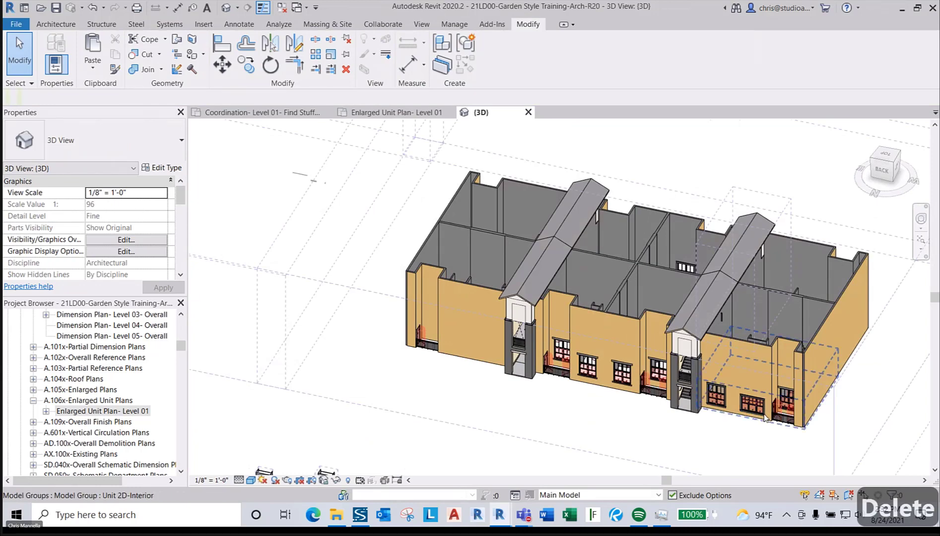
scroll(786, 419, "up", 3)
left_click(789, 369)
left_click(694, 382, "ctrl")
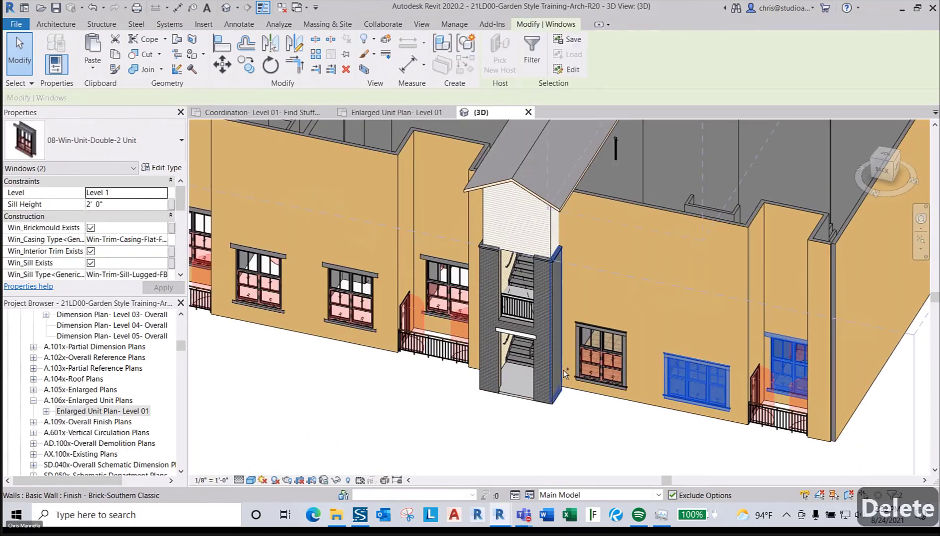
left_click(597, 366, "ctrl")
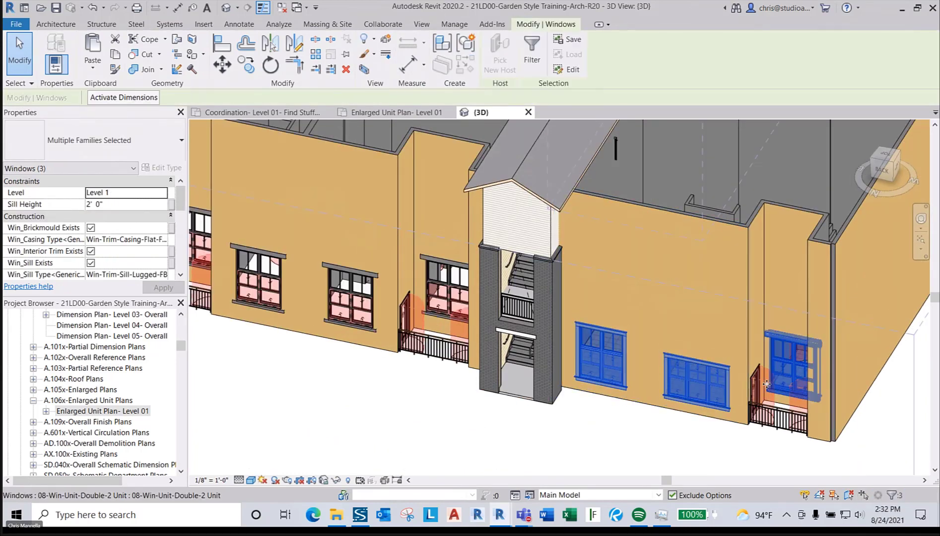
scroll(767, 392, "up", 4)
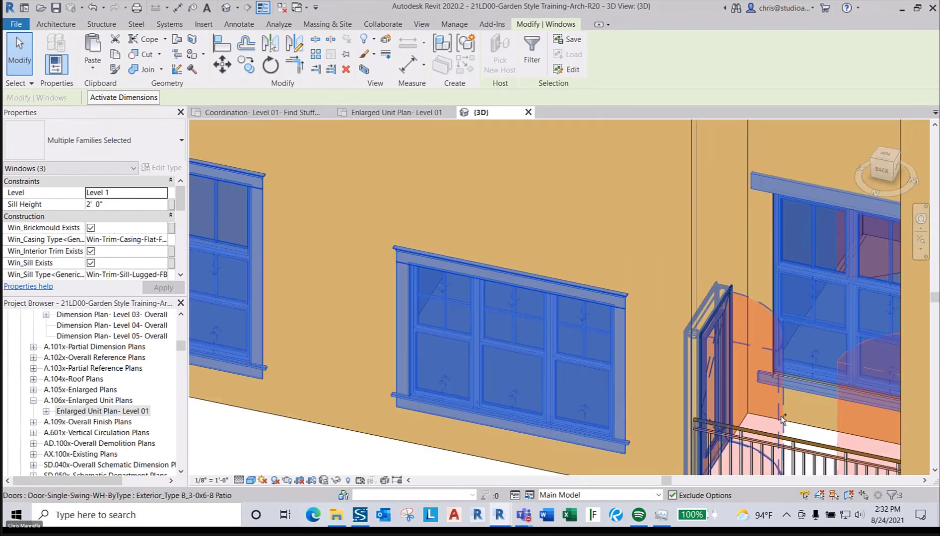
left_click(780, 416, "ctrl")
scroll(775, 374, "down", 5)
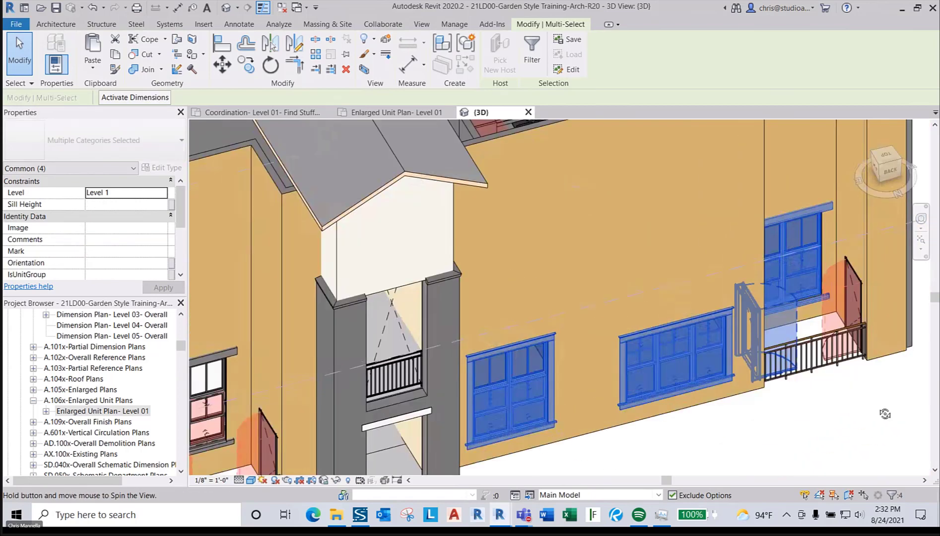
left_click(833, 278, "ctrl")
scroll(834, 278, "down", 6)
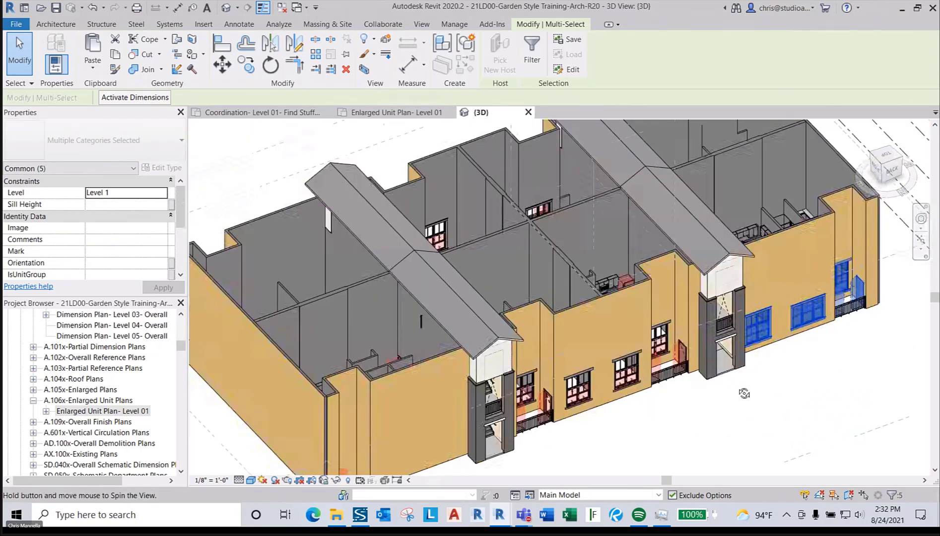
scroll(413, 446, "up", 5)
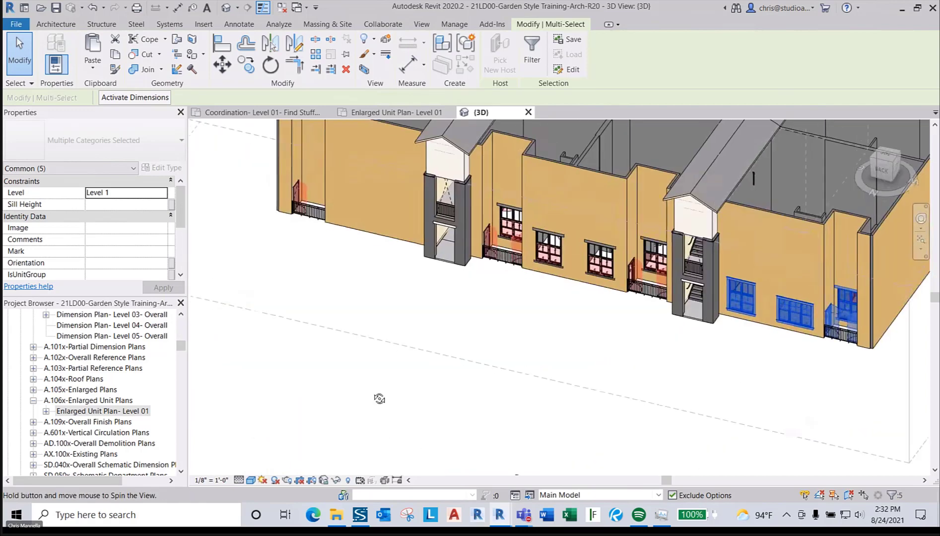
- Delete three doors, including a patio door, at the building's far end
left_click(306, 206)
middle_click_drag(306, 206, 891, 401, "shift")
left_click(463, 354, "ctrl")
middle_click_drag(347, 248, 786, 420)
middle_click_drag(510, 362, 548, 415)
left_click(507, 269, "ctrl")
key("Delete")
- Cut the end facade's patio door, three windows and end wall to the clipboard
scroll(464, 269, "down", 3)
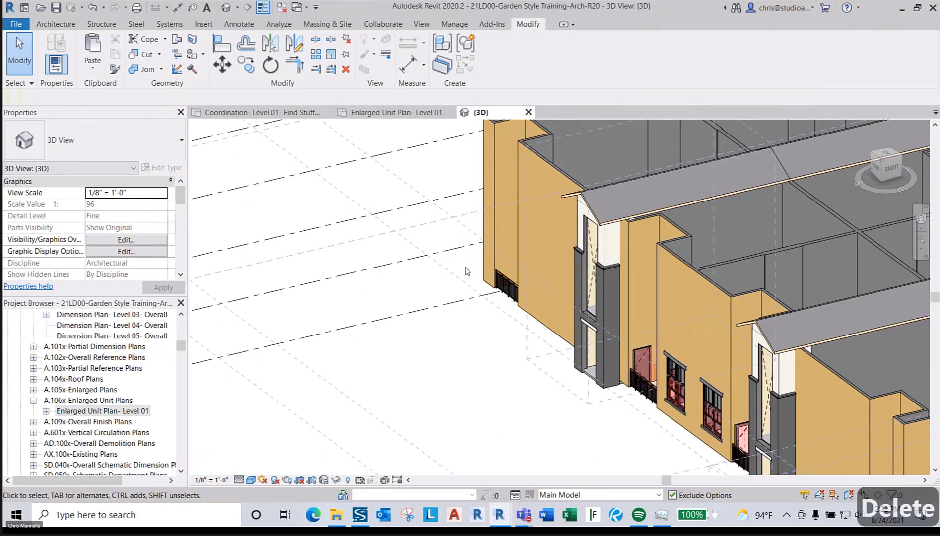
middle_click_drag(464, 269, 430, 383, "shift")
scroll(430, 385, "down", 3)
scroll(848, 357, "up", 3)
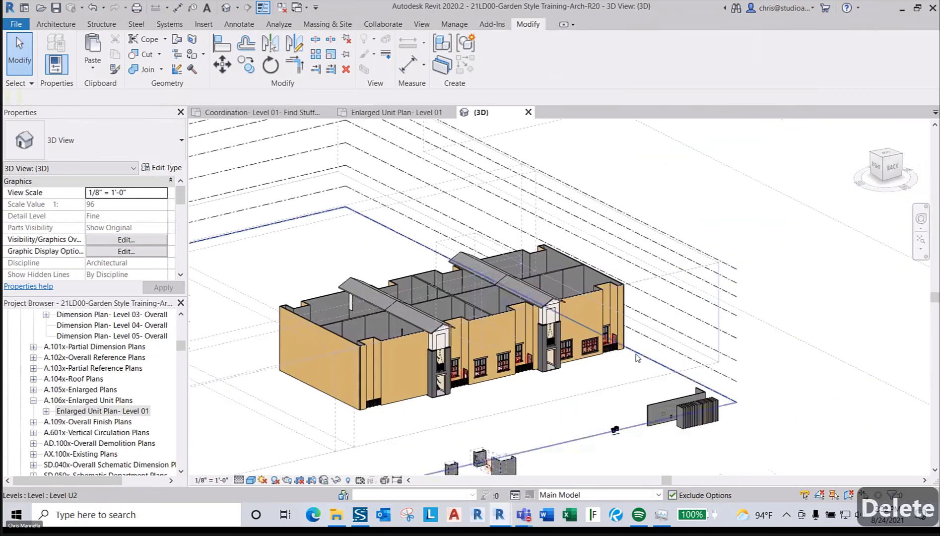
scroll(634, 356, "up", 4)
left_click(586, 325)
left_click(560, 278, "ctrl")
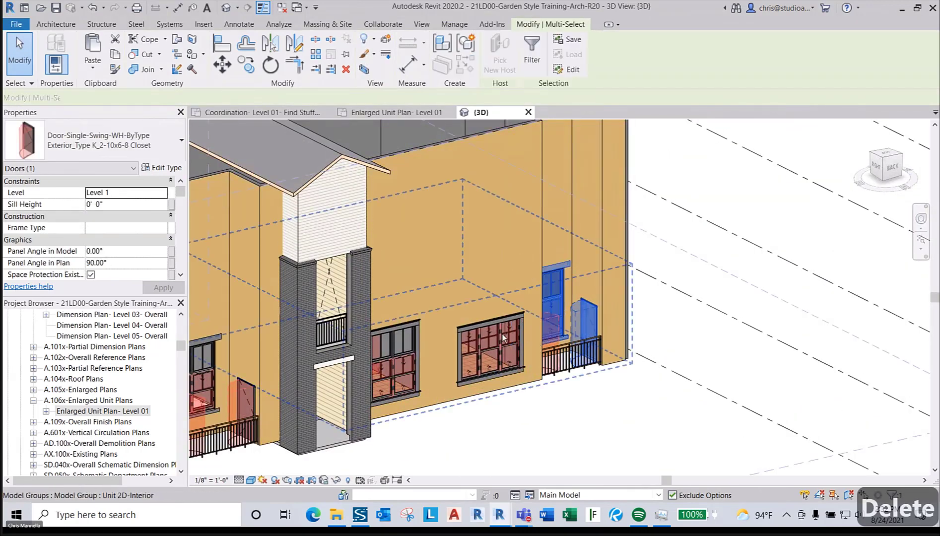
left_click(502, 334, "ctrl")
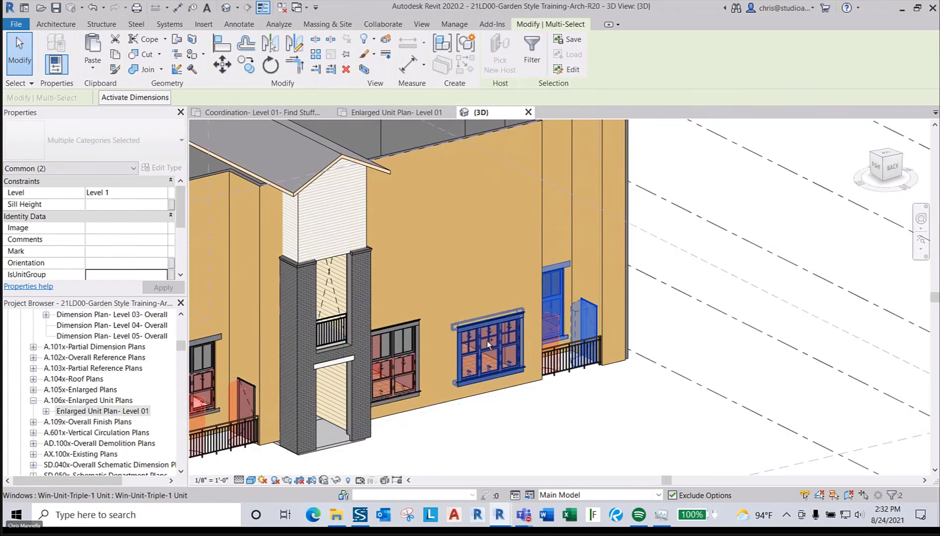
left_click(405, 347, "ctrl")
middle_click_drag(672, 384, 493, 375, "shift")
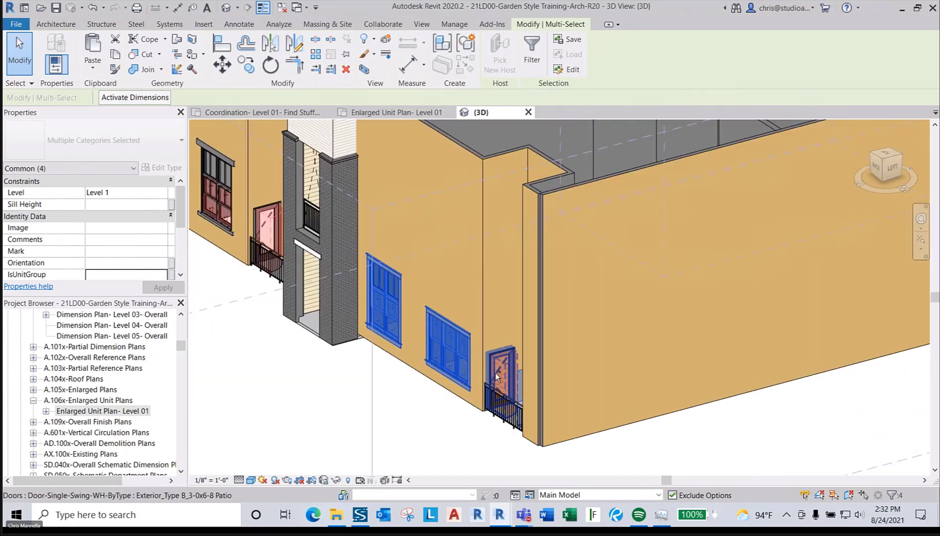
left_click(527, 413, "ctrl")
key("ctrl+x")
middle_click_drag(527, 413, 508, 259, "shift")
- Paste the cut elements Aligned to Same Place inside Unit 2D-Interior, deleting non-cutting instances, then finish
double_click(509, 259)
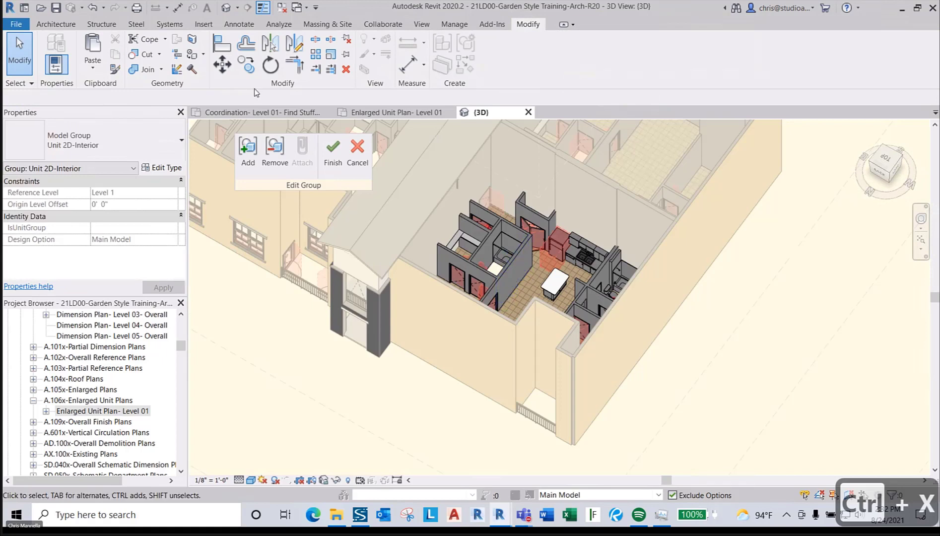
left_click(93, 67)
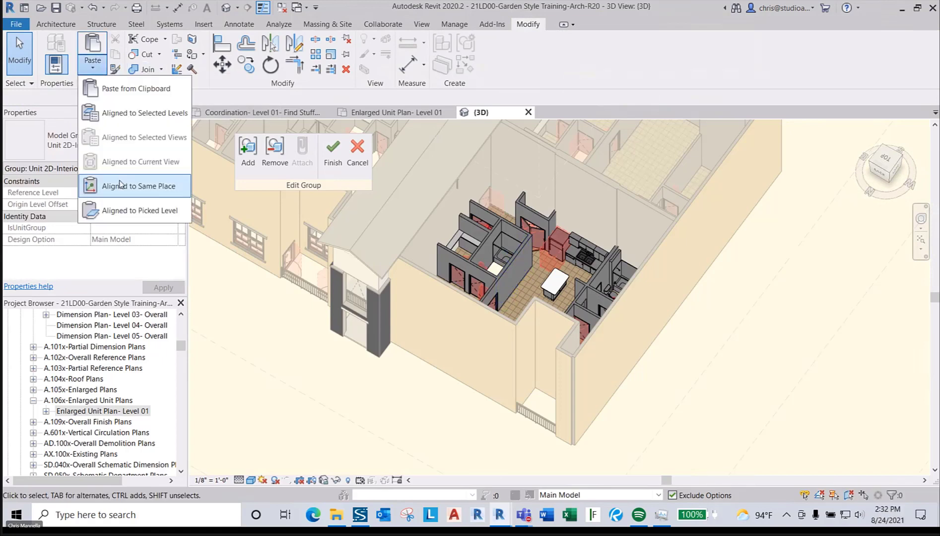
left_click(122, 184)
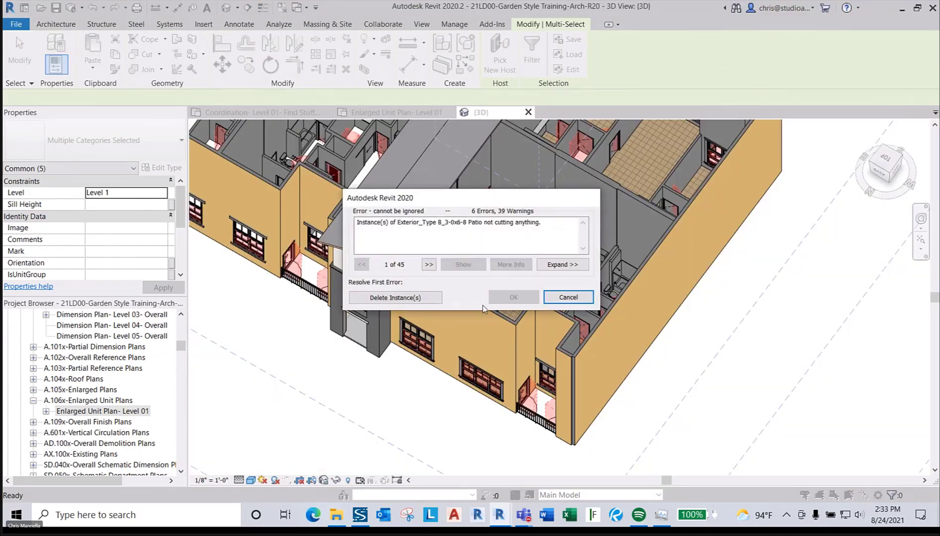
left_click(388, 298)
left_click(494, 324)
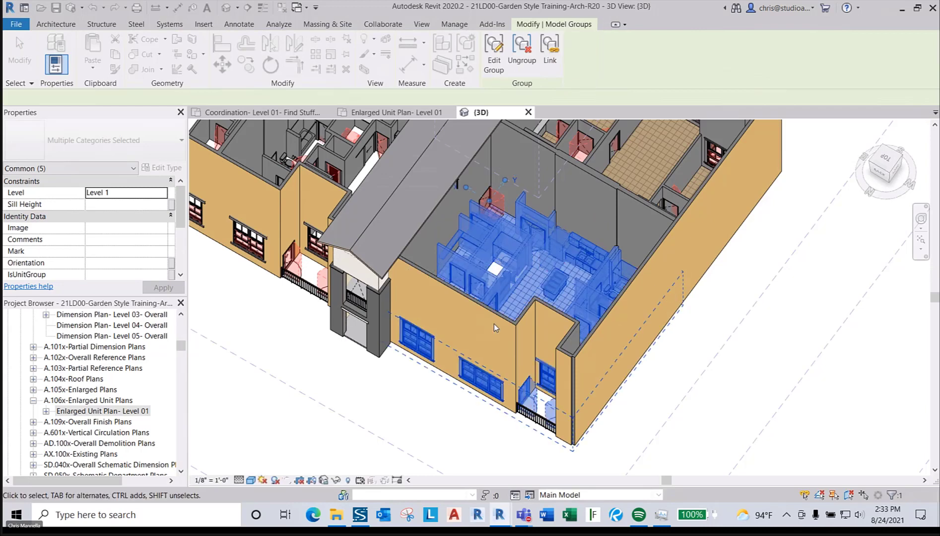
scroll(494, 324, "down", 5)
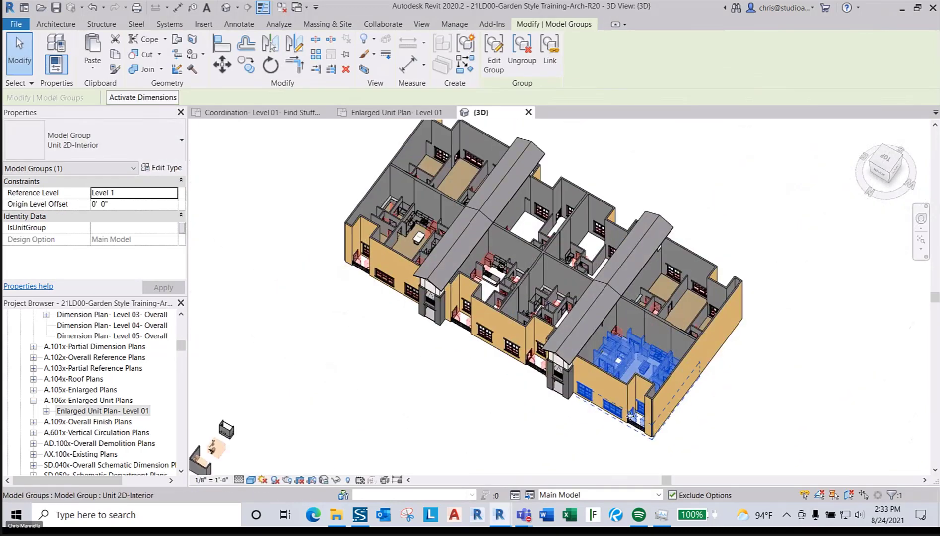
scroll(620, 365, "up", 2)
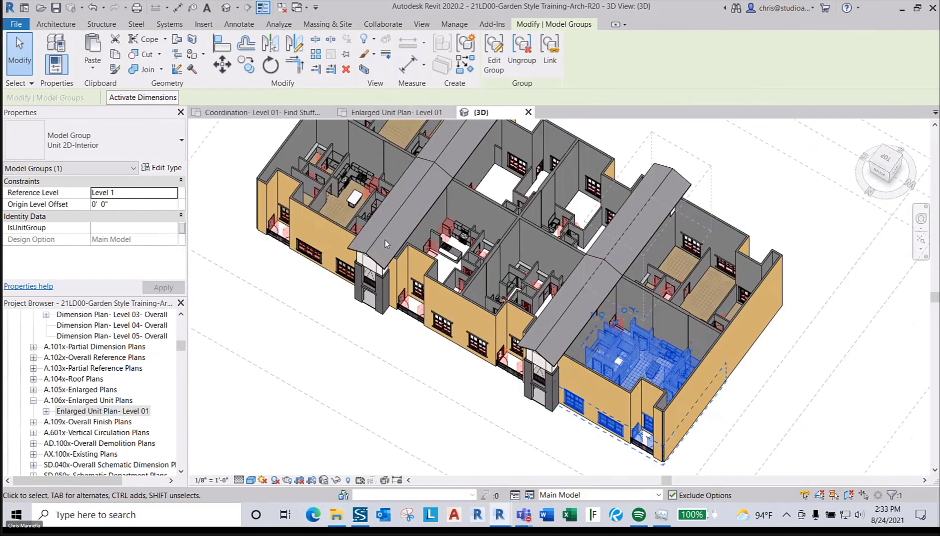
- Select the eight first-floor unit interior model groups and copy them with Ctrl+C
left_click(336, 194, "ctrl")
left_click(464, 246, "ctrl")
left_click(526, 287, "ctrl")
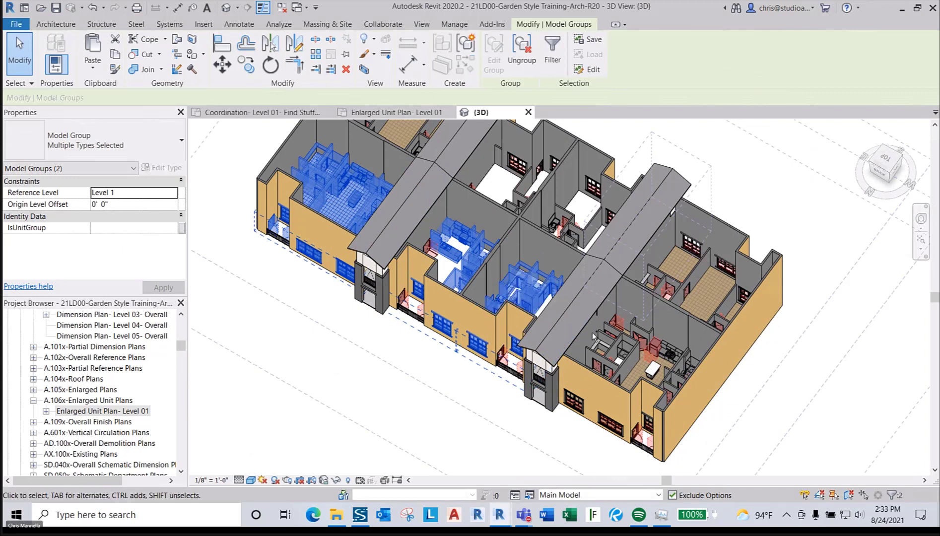
left_click(680, 274, "ctrl")
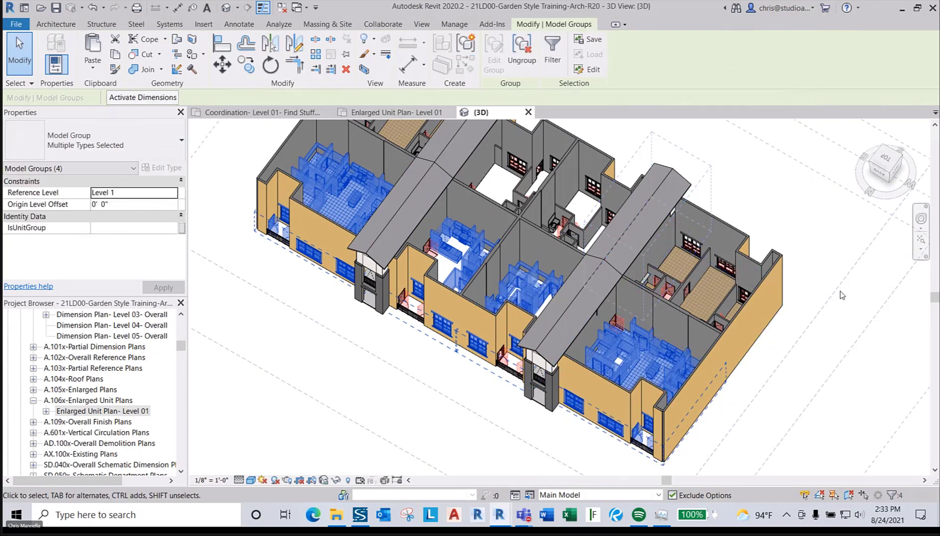
left_click(693, 277, "ctrl")
left_click(571, 218, "ctrl")
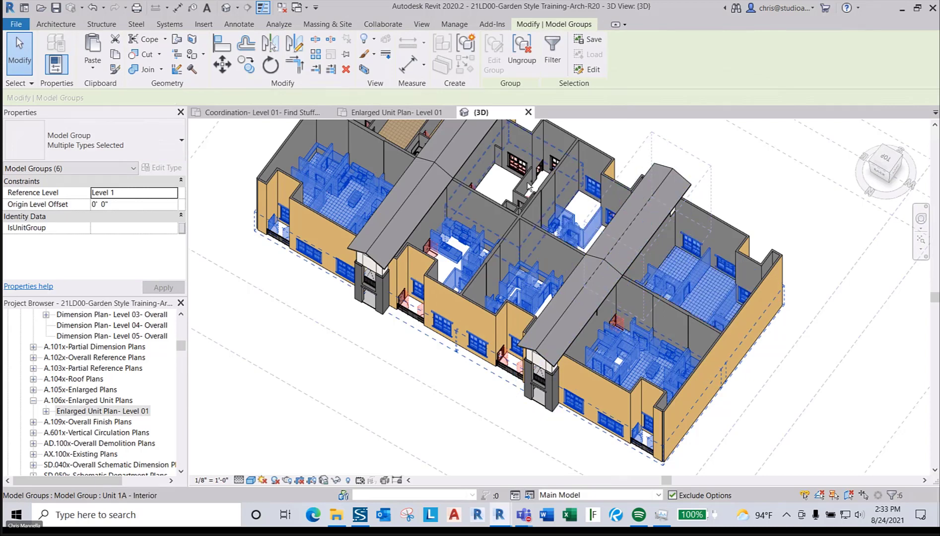
middle_click_drag(461, 202, 428, 185)
left_click(458, 253, "ctrl")
left_click(484, 291, "ctrl")
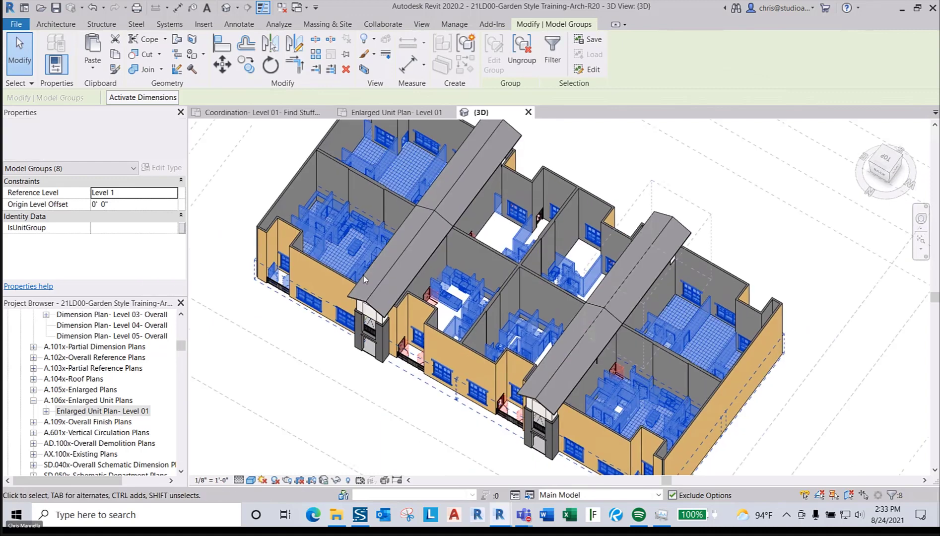
key("ctrl+c")
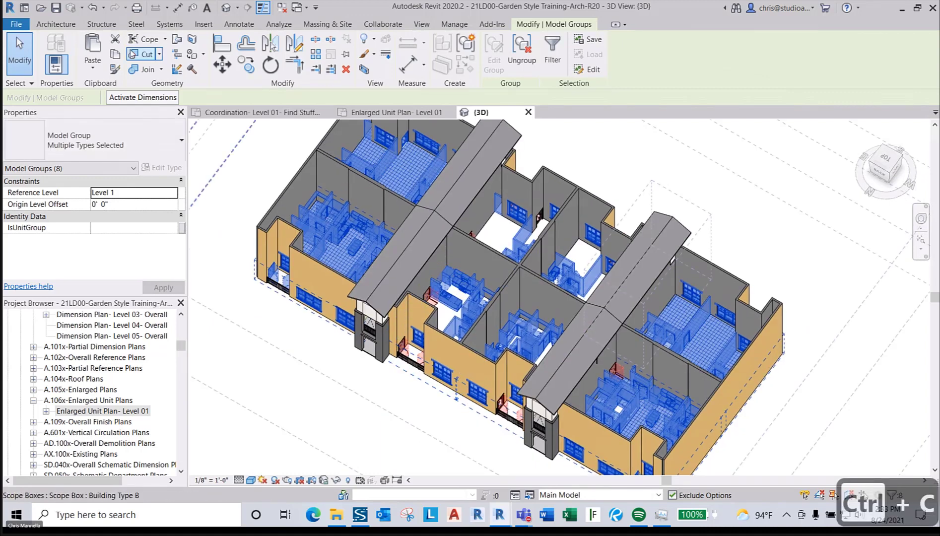
left_click(101, 69)
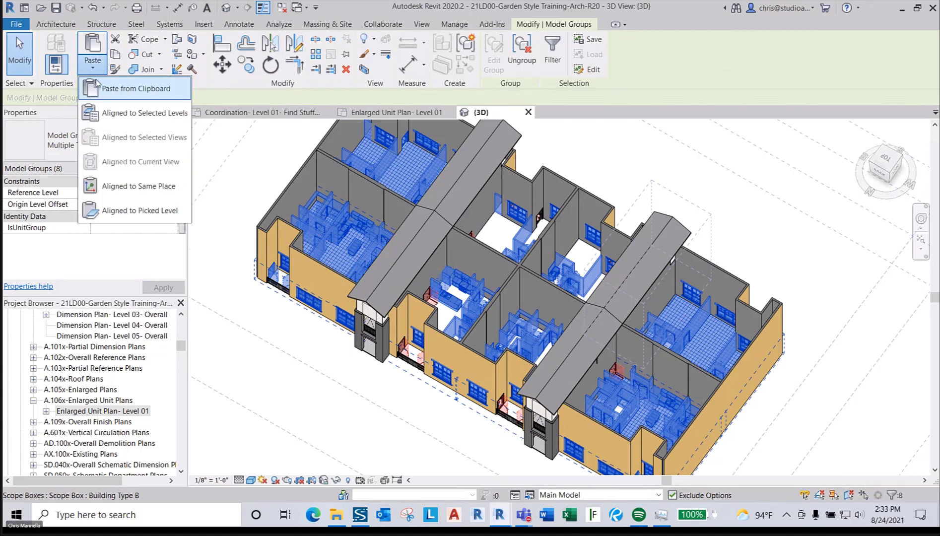
- Paste the unit groups Aligned to Selected Levels onto Level 2, Level 3 and Level U1, dismissing warnings
left_click(108, 113)
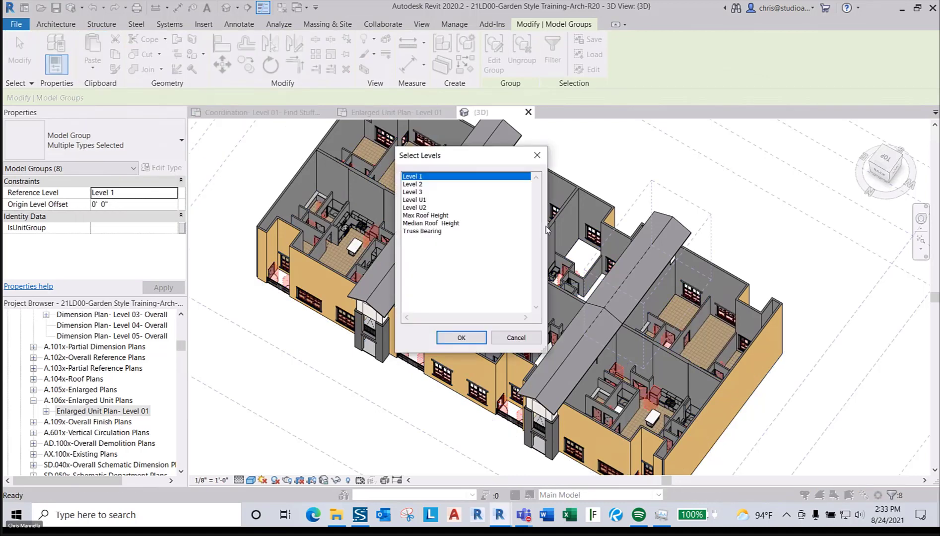
left_click(424, 186)
left_click(425, 200, "shift")
left_click(446, 339)
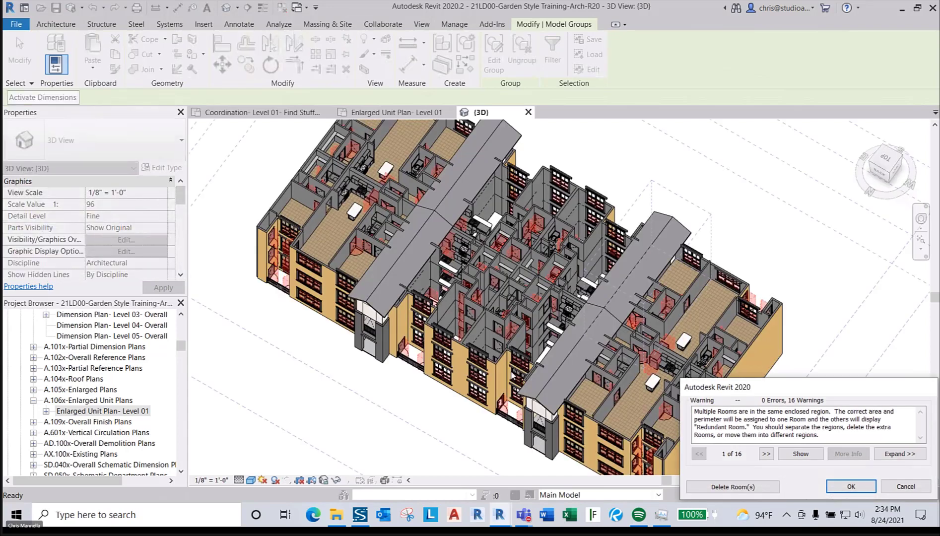
key("Return")
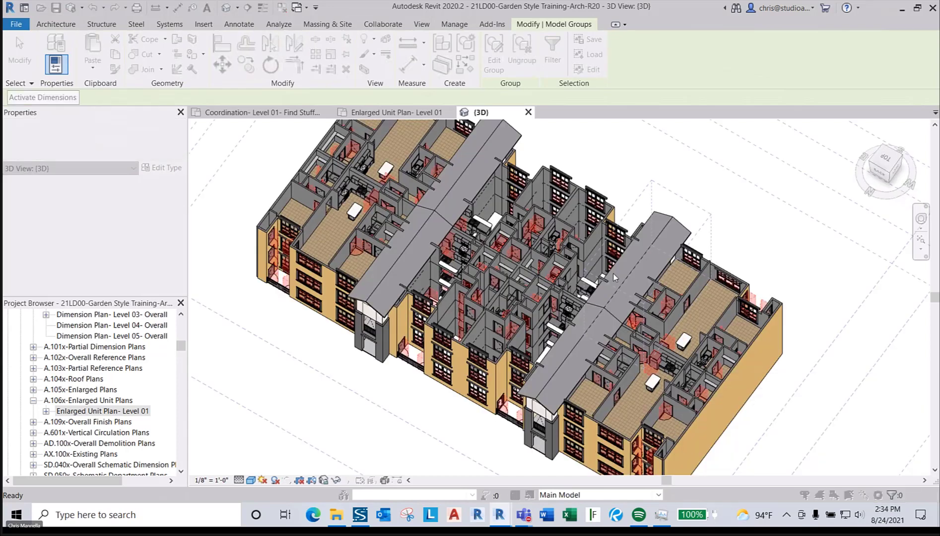
- Deselect the pasted groups, zoom out and switch to the ViewCube's TOP view of the building
left_click(616, 149)
scroll(615, 149, "down", 2)
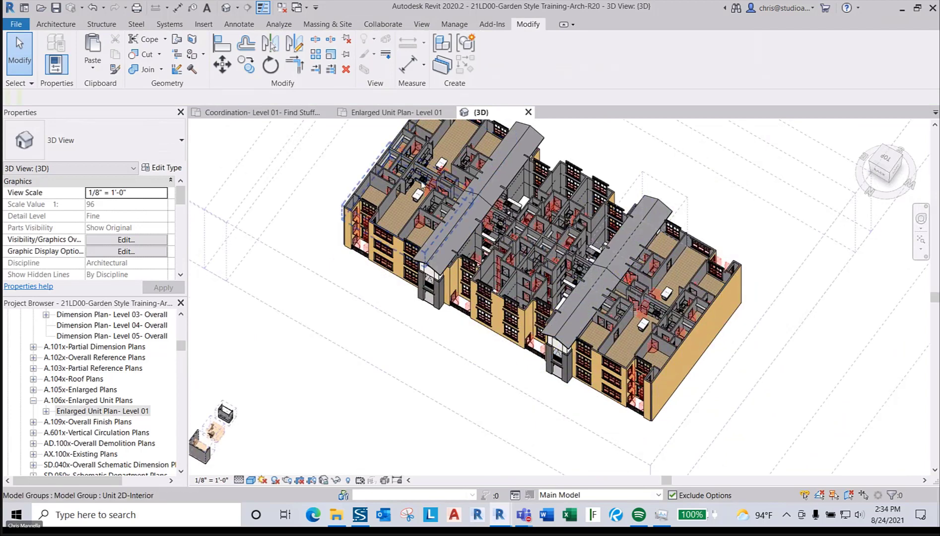
scroll(420, 195, "up", 5)
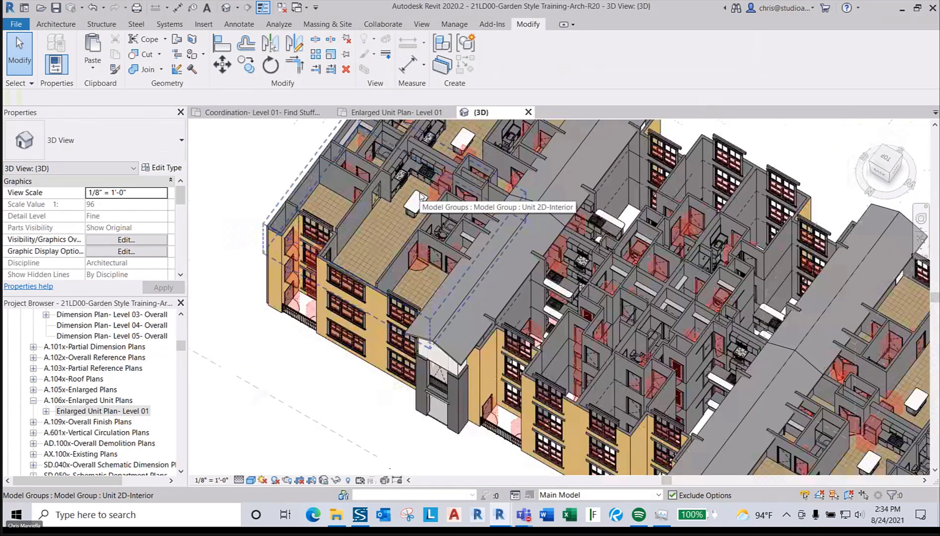
scroll(408, 201, "down", 2)
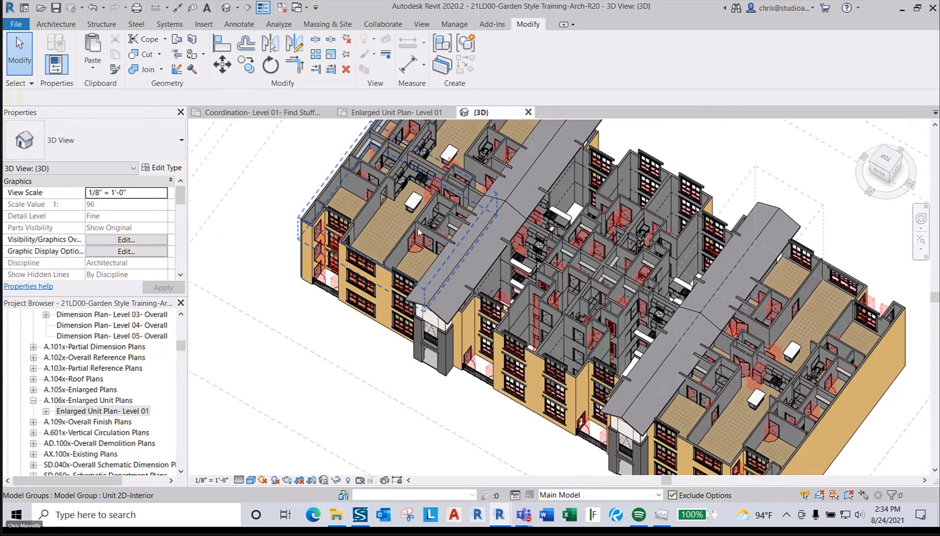
scroll(402, 199, "down", 2)
scroll(447, 299, "down", 1)
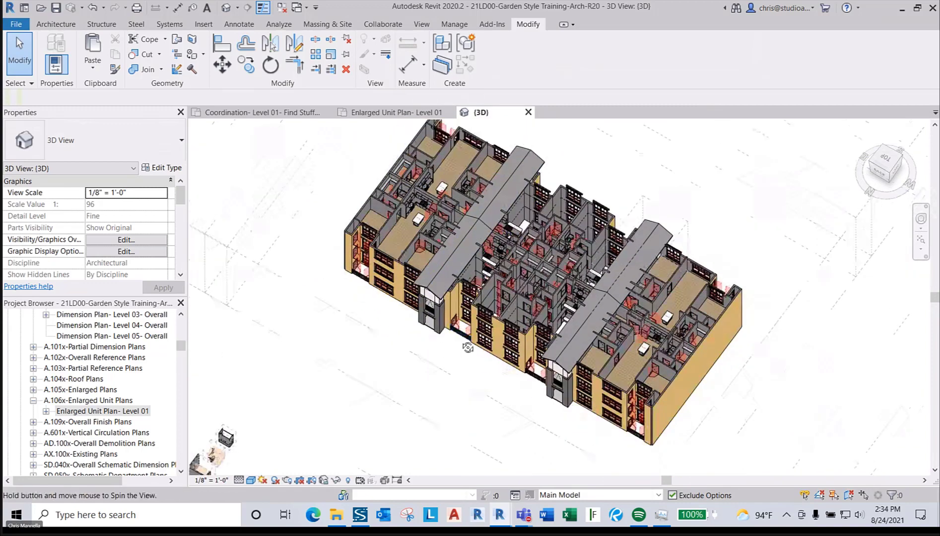
middle_click_drag(468, 348, 613, 320, "shift")
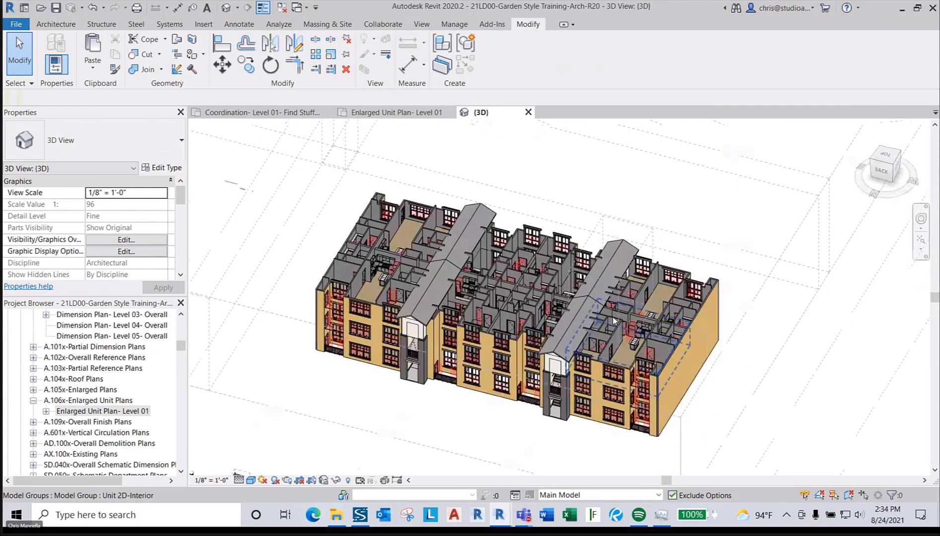
left_click(882, 164)
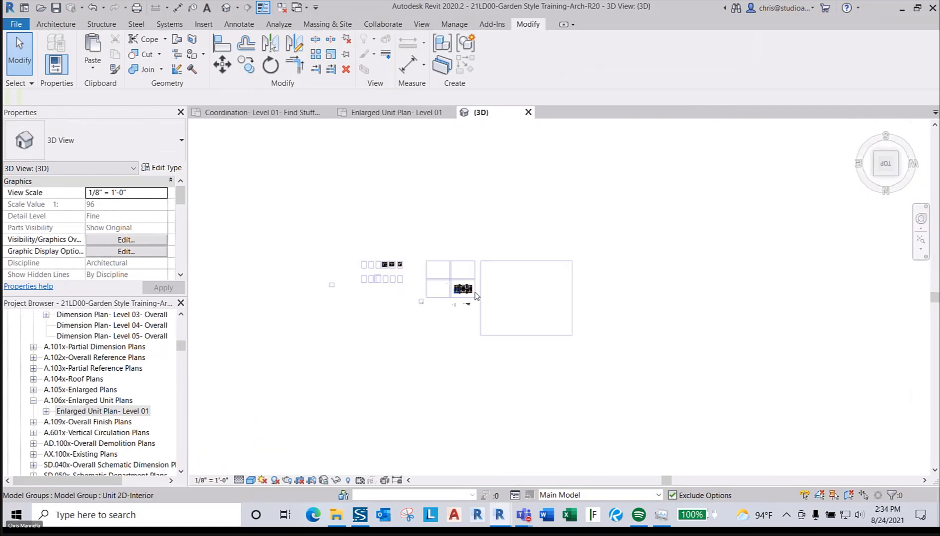
scroll(453, 287, "up", 3)
- Start Roof by Footprint (RF) and sketch a rectangle between the top-left and bottom-right wall corners
key("r")
key("f")
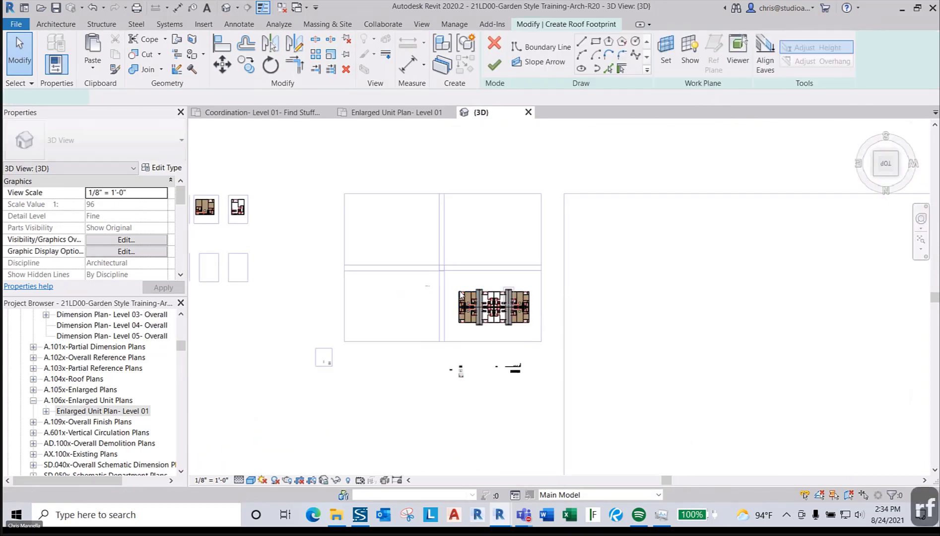
scroll(465, 284, "up", 5)
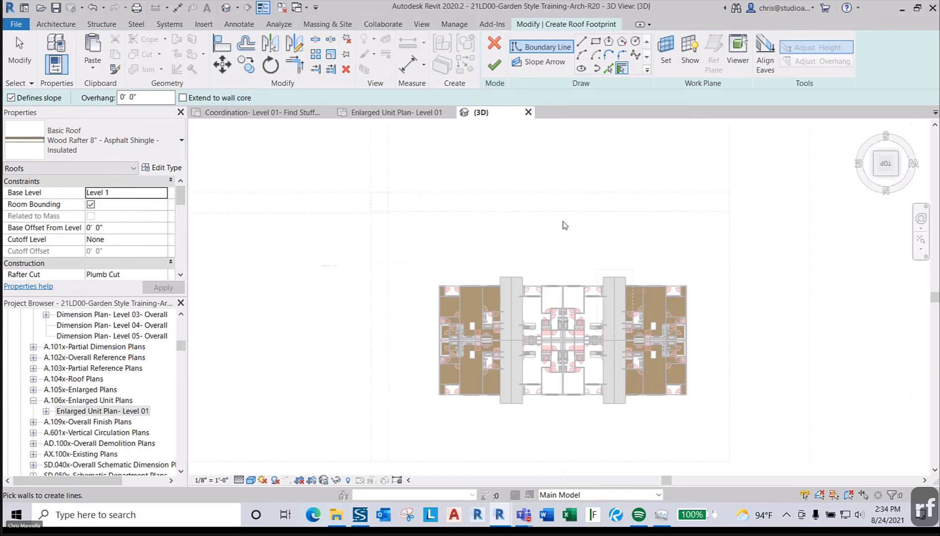
scroll(565, 225, "up", 3)
left_click(595, 41)
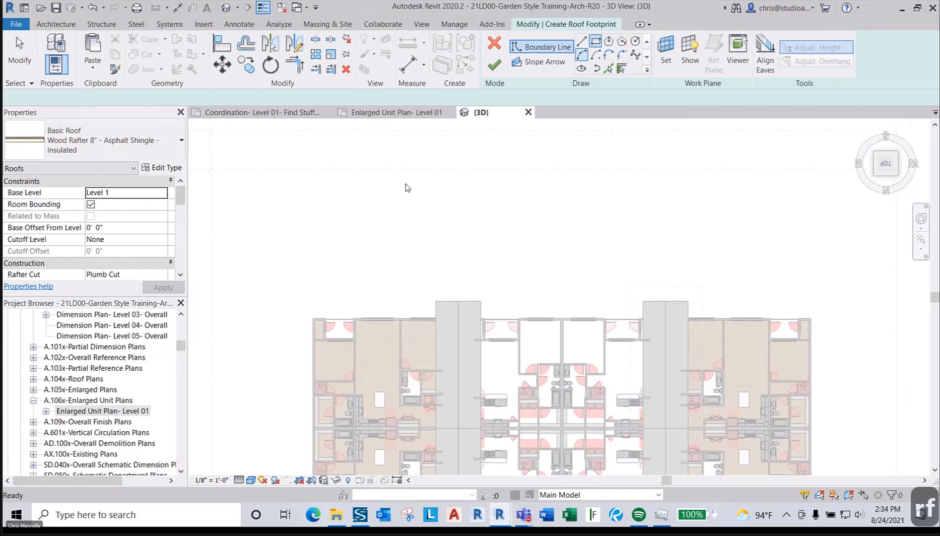
scroll(310, 312, "up", 4)
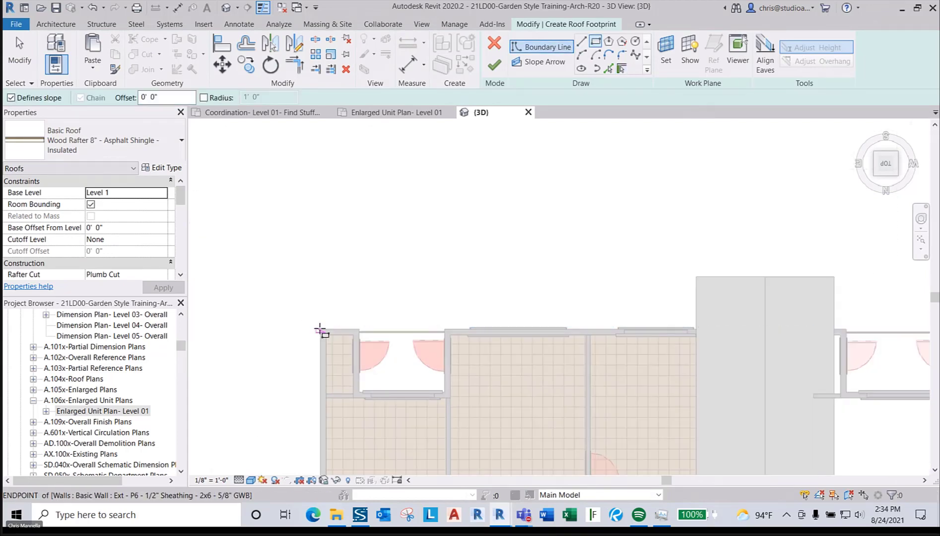
left_click(320, 330)
scroll(496, 318, "down", 5)
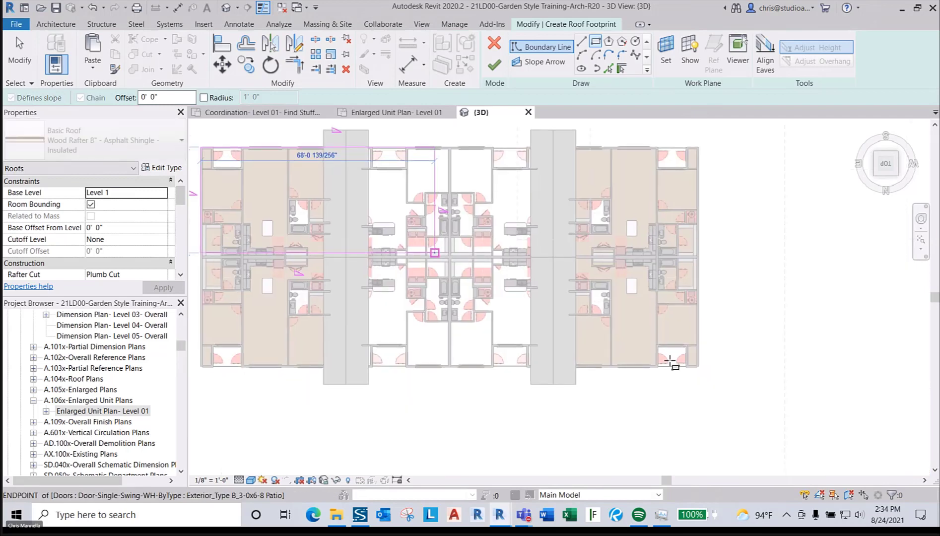
scroll(699, 367, "up", 4)
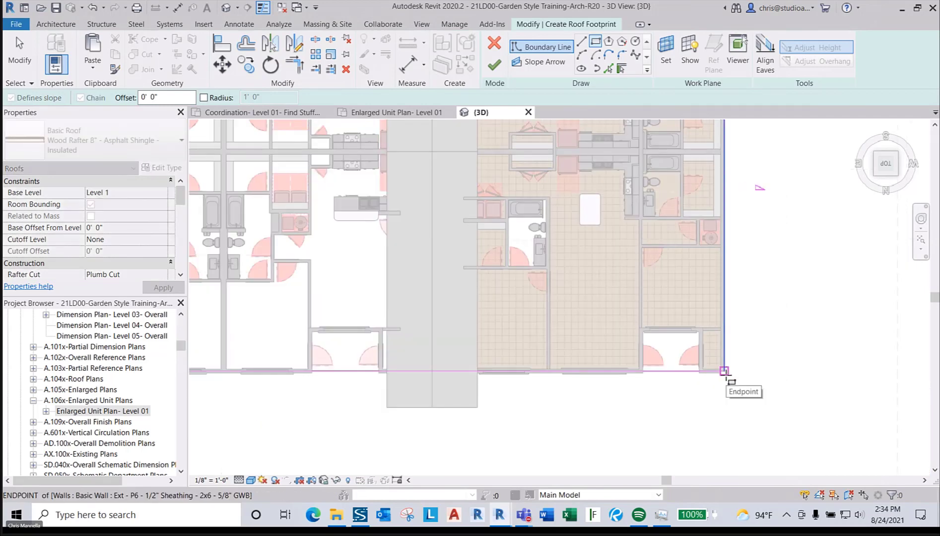
scroll(724, 371, "up", 3)
left_click(724, 371)
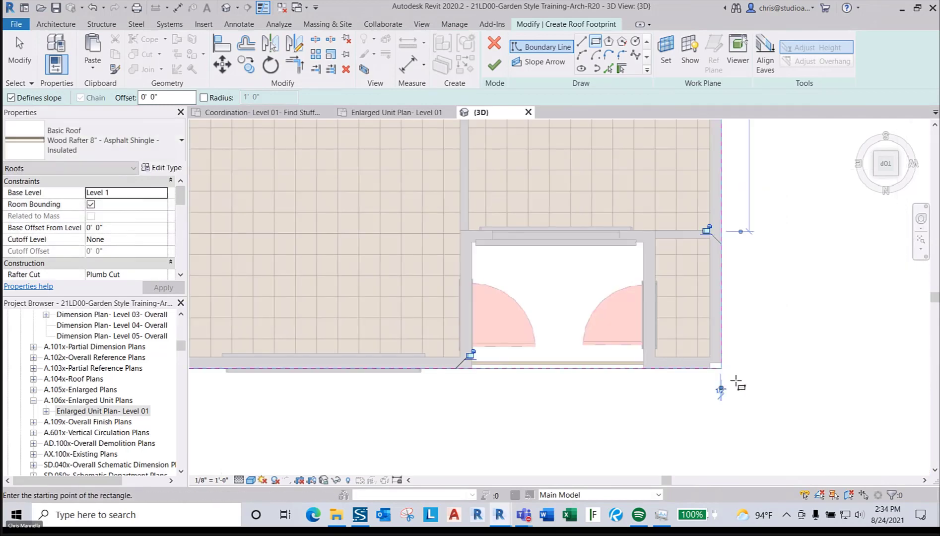
scroll(734, 382, "down", 6)
key("Escape")
key("Escape")
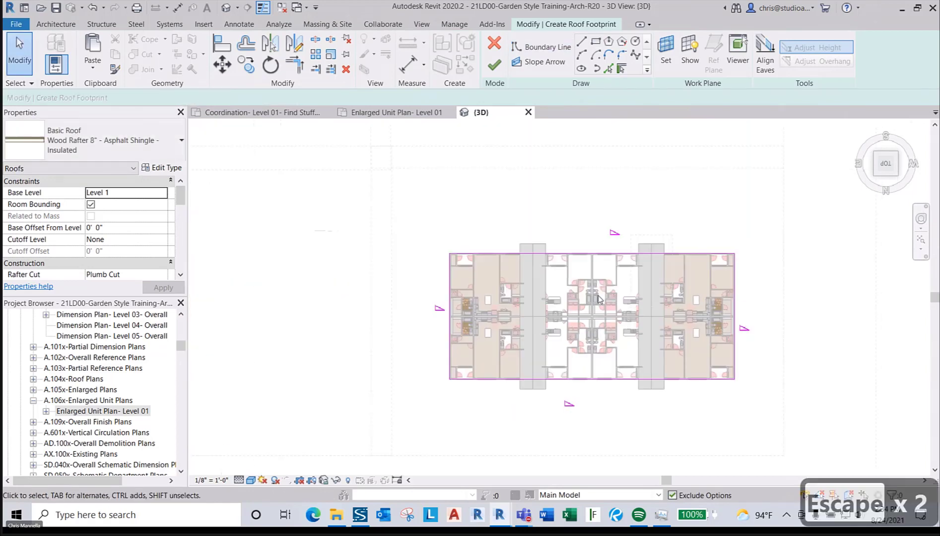
- Set the roof's Base Level to Truss Bearing and select the right footprint edge
scroll(712, 359, "up", 2)
left_click(163, 192)
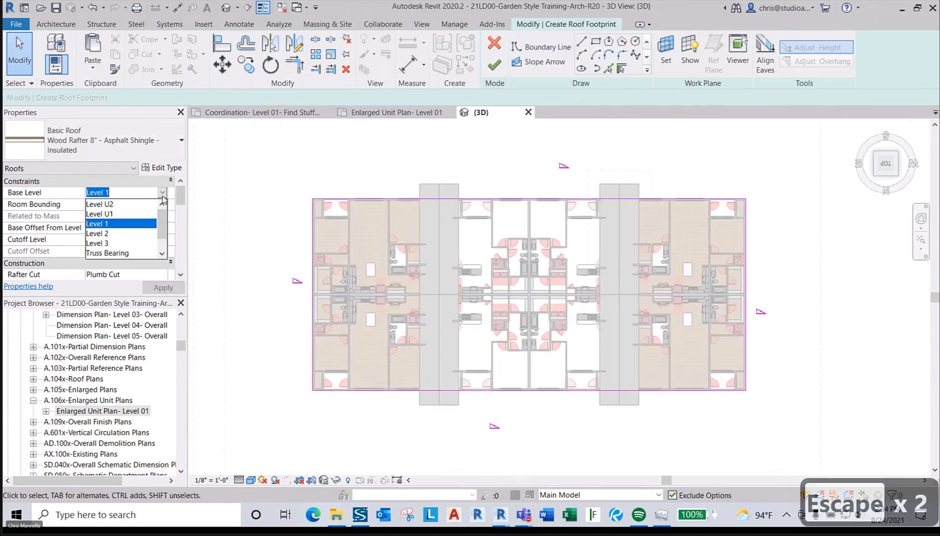
left_click(126, 235)
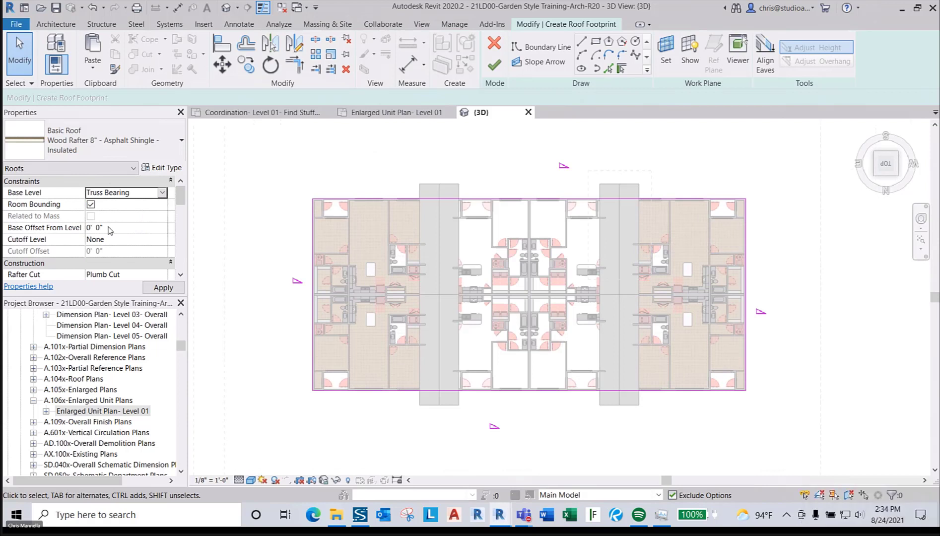
left_click(746, 275)
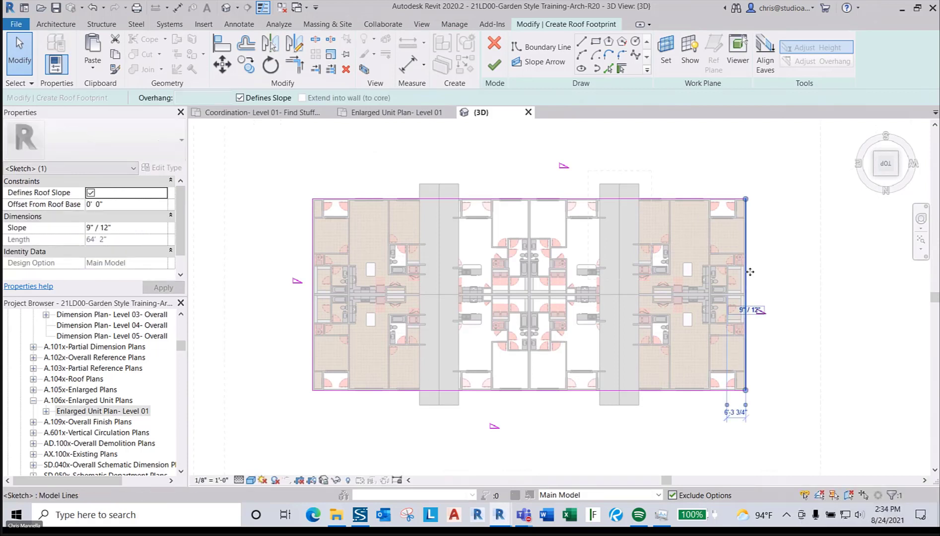
- Move the right and top roof footprint edges 2' outward with MV
key("m")
key("v")
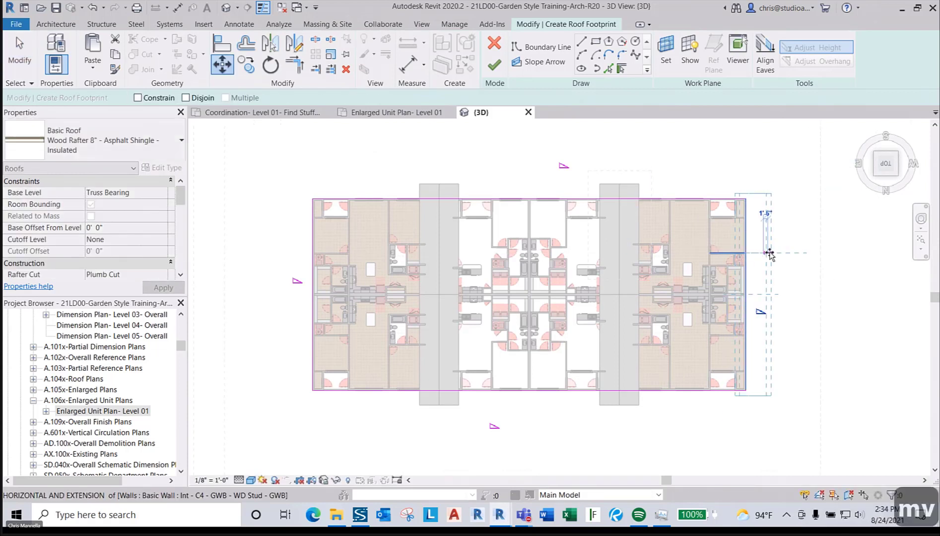
left_click(764, 254)
type("2")
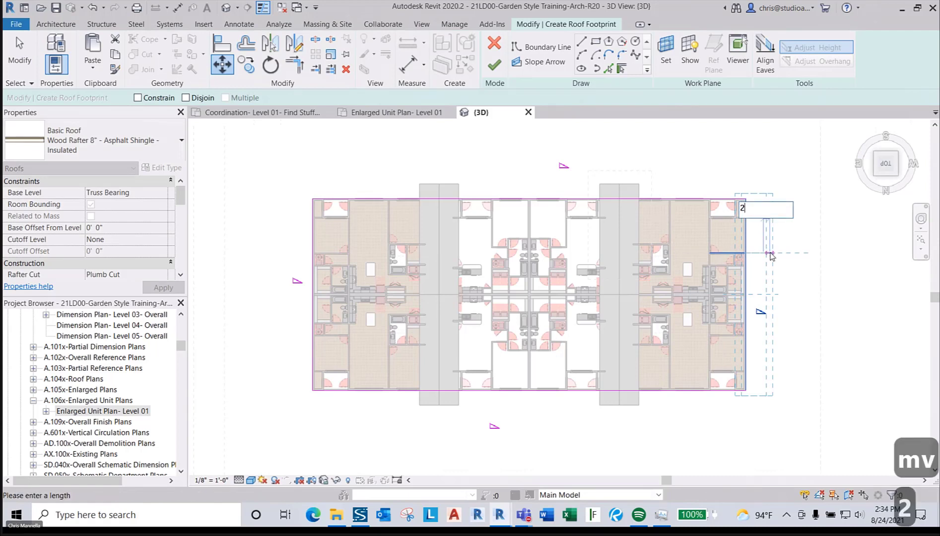
key("Return")
left_click(720, 199)
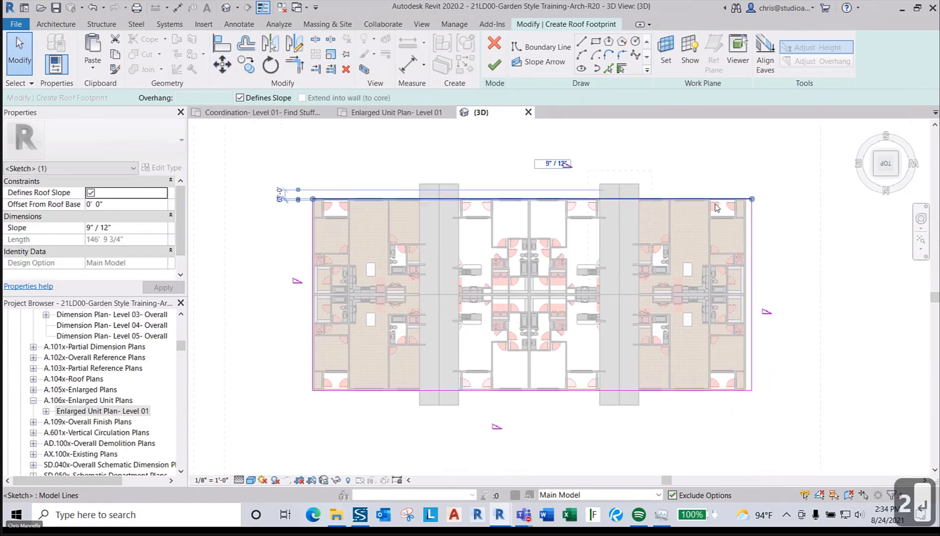
key("m")
key("v")
left_click(784, 225)
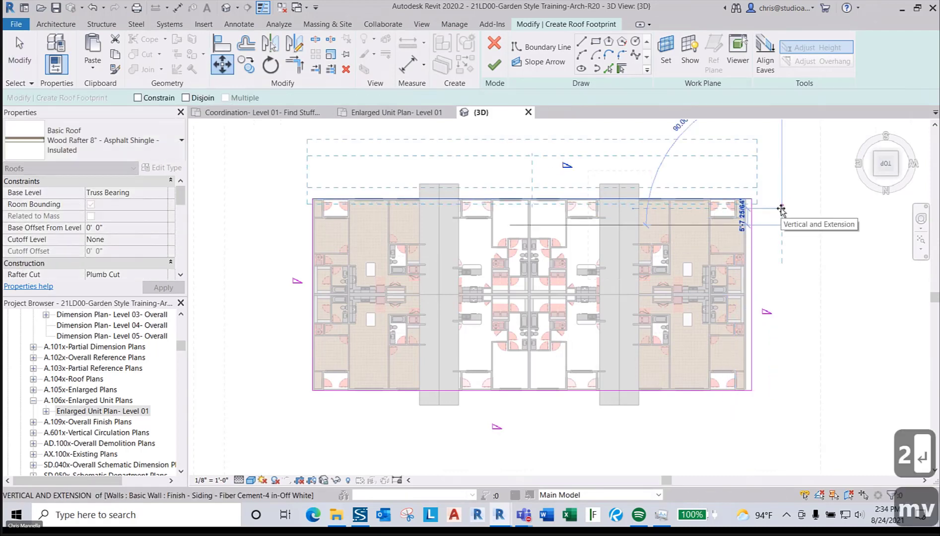
type("2")
key("Return")
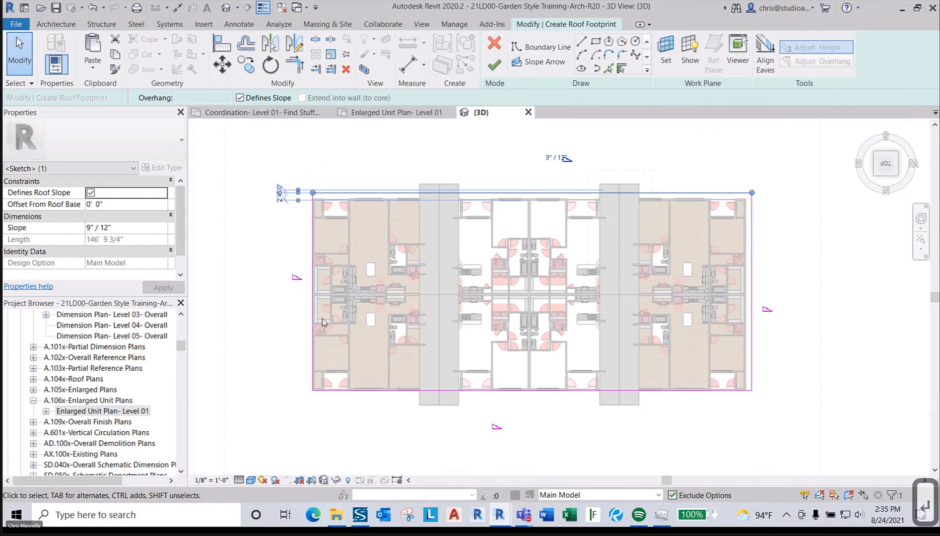
- Move the bottom and left roof footprint edges 2' outward
scroll(375, 397, "up", 2)
left_click(376, 390)
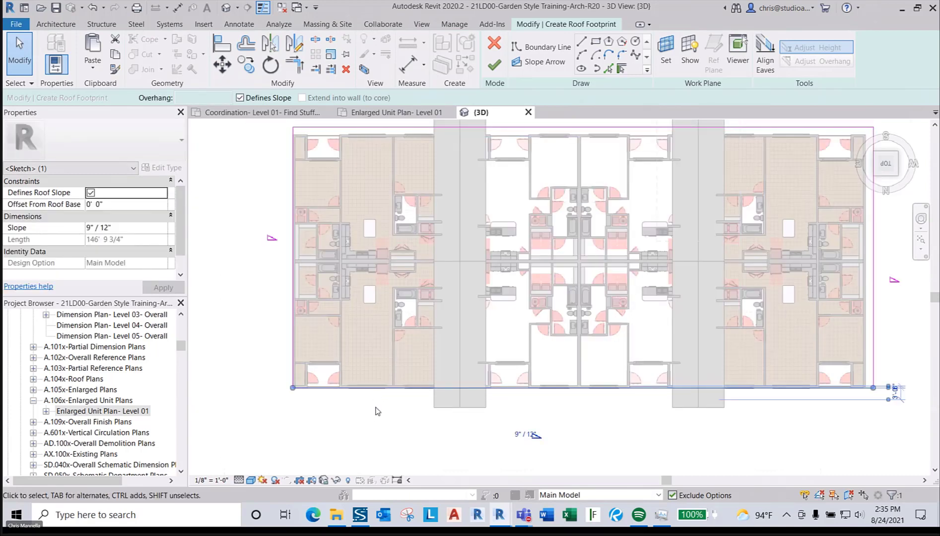
key("m")
key("v")
left_click(375, 400)
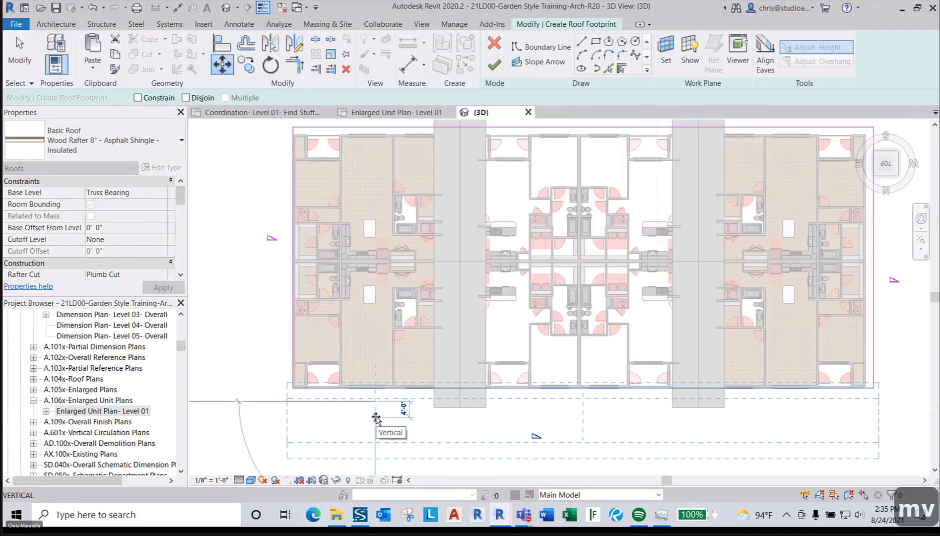
type("2")
key("Return")
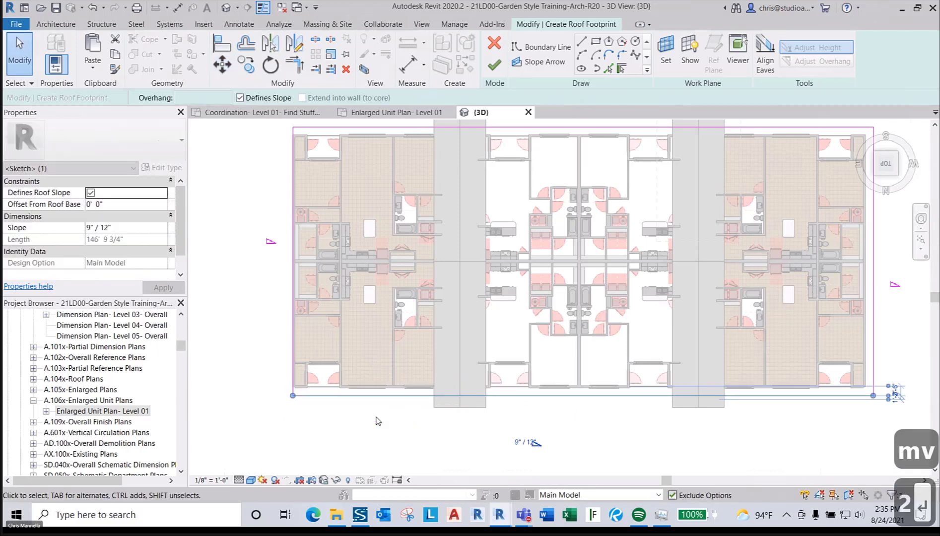
left_click(293, 366)
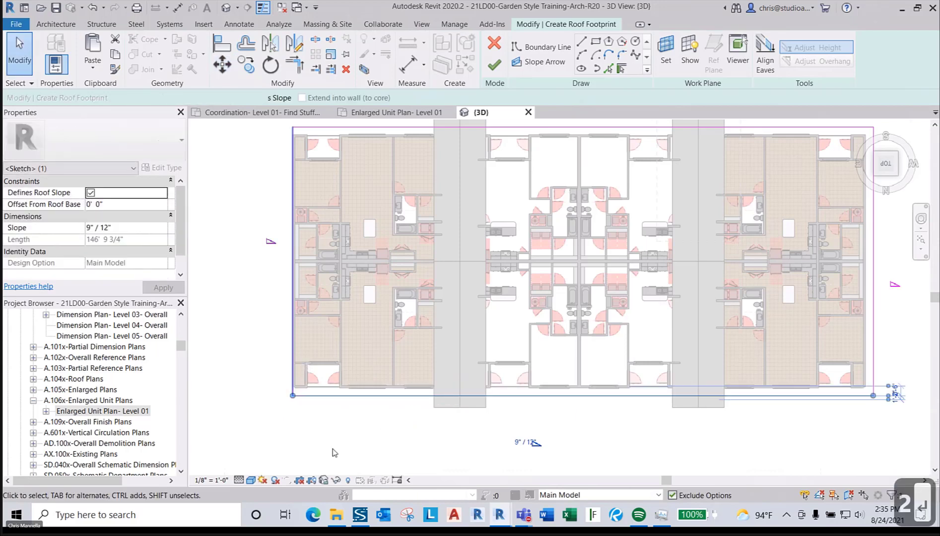
key("m")
key("v")
left_click(355, 432)
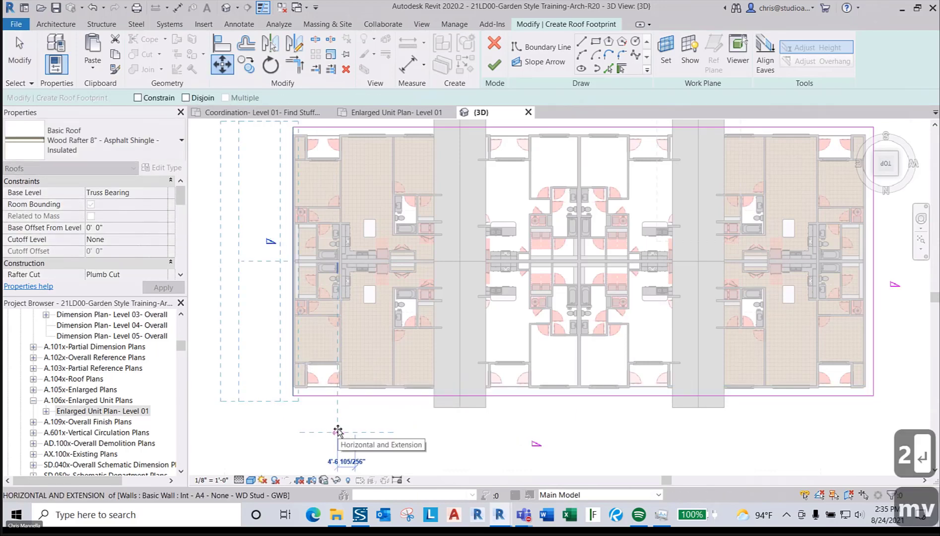
type("2")
key("Return")
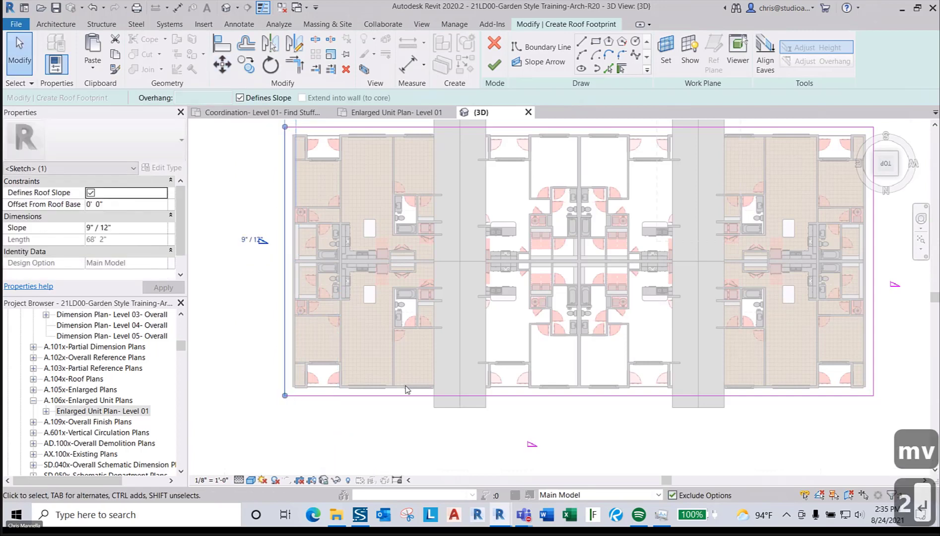
- Clear the selection and window-select all four roof footprint edges
scroll(405, 389, "down", 2)
key("Escape")
key("Escape")
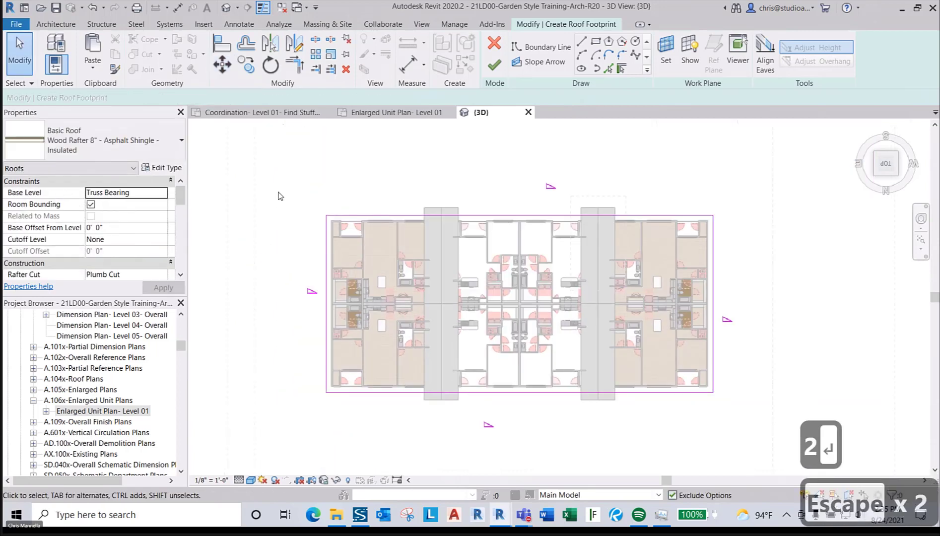
left_click_drag(278, 191, 782, 426)
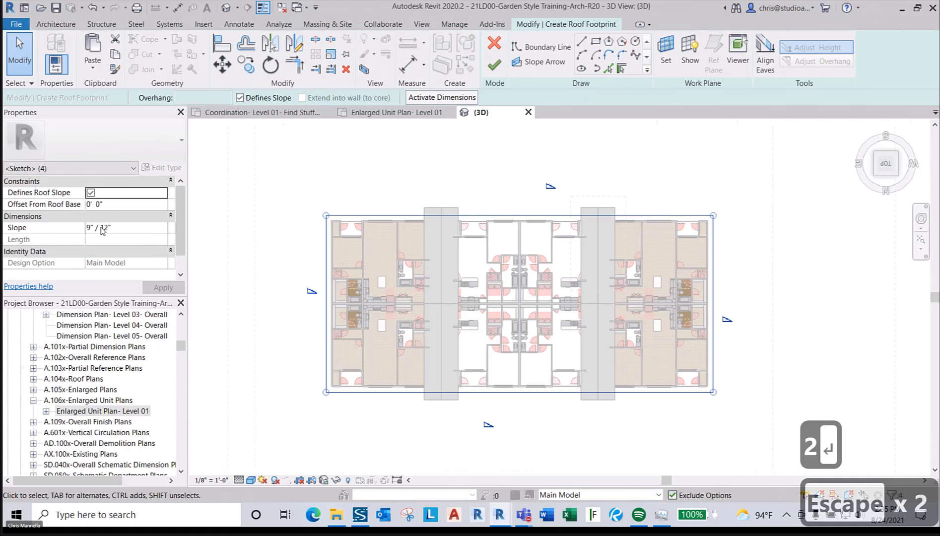
- Give the footprint edges a 4.5"/12" slope and finish the roof without attaching walls
left_click(90, 227)
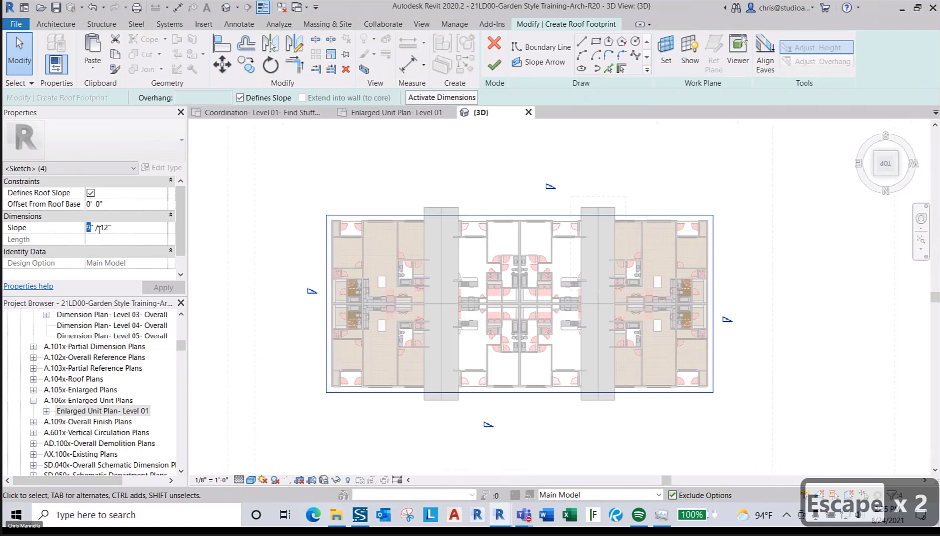
type("4.5")
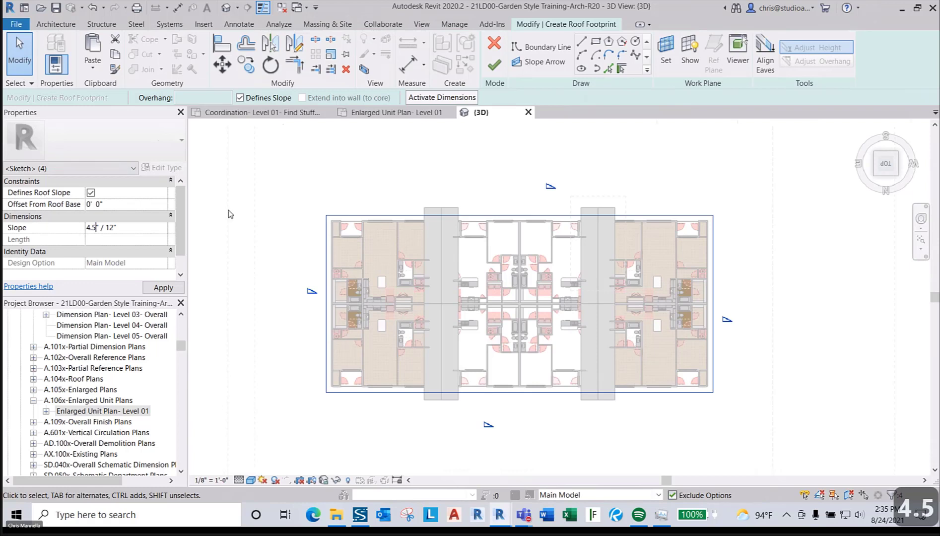
left_click(409, 164)
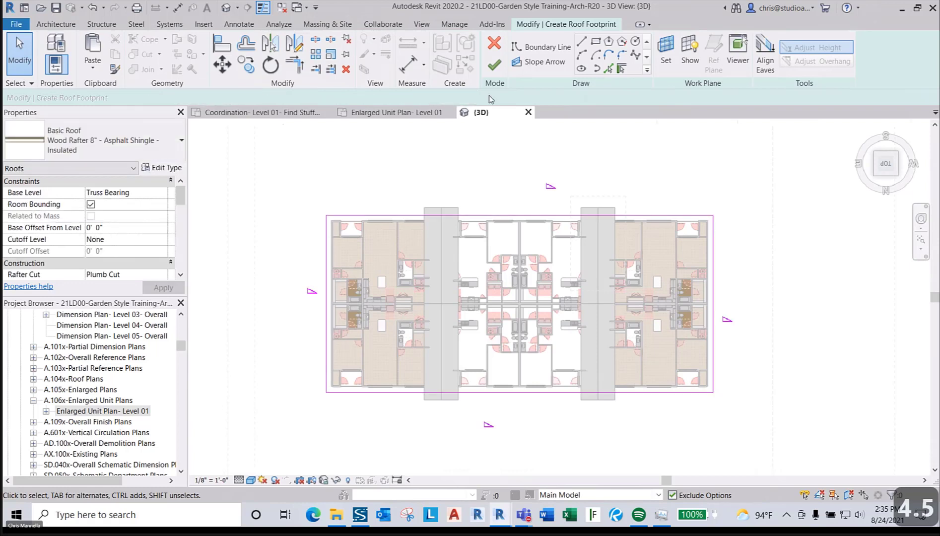
left_click(494, 64)
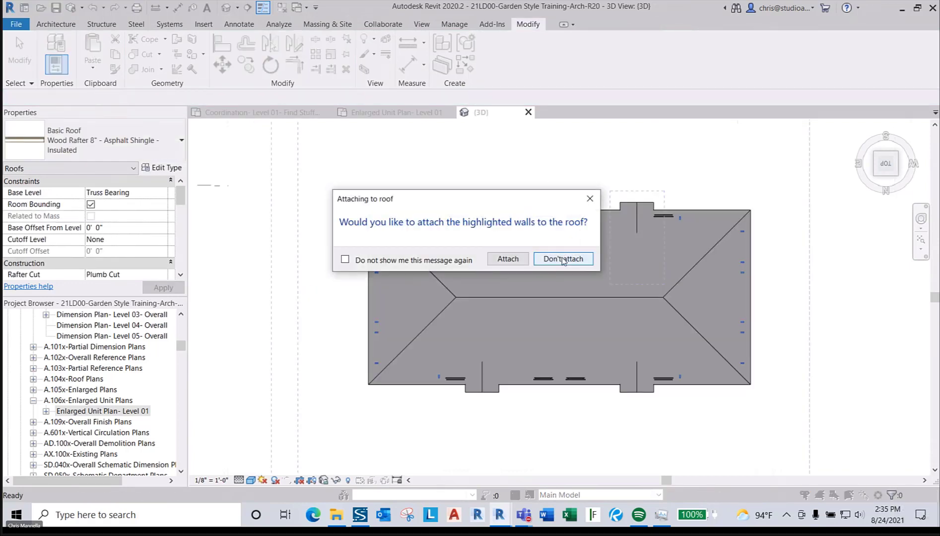
left_click(564, 259)
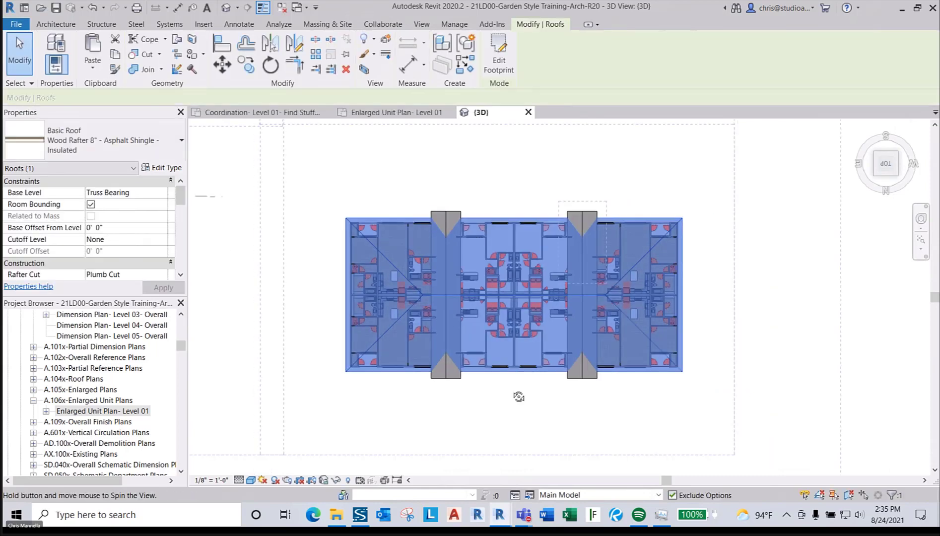
- Orbit around the finished roof and select the Unit 2D-Interior model group
middle_click_drag(520, 397, 498, 230, "shift")
left_click(776, 258)
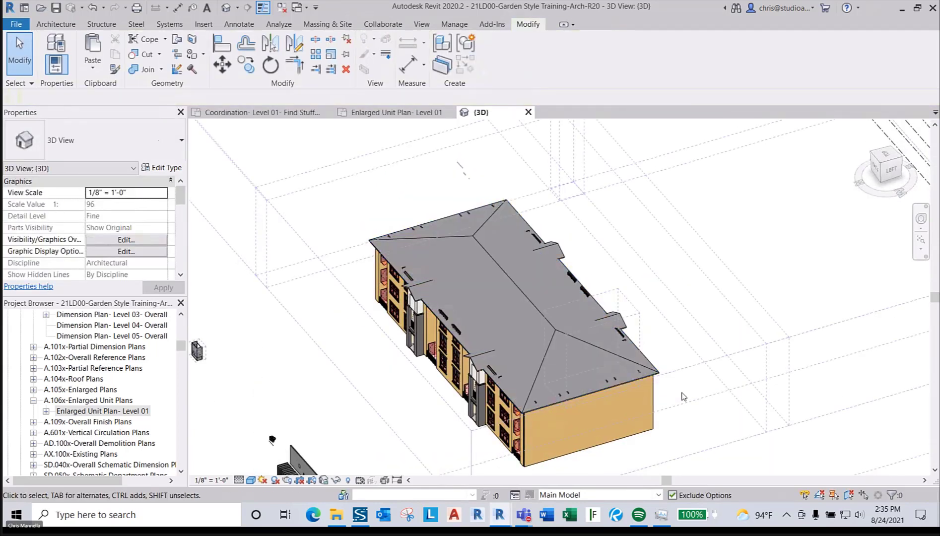
middle_click_drag(683, 396, 776, 405, "shift")
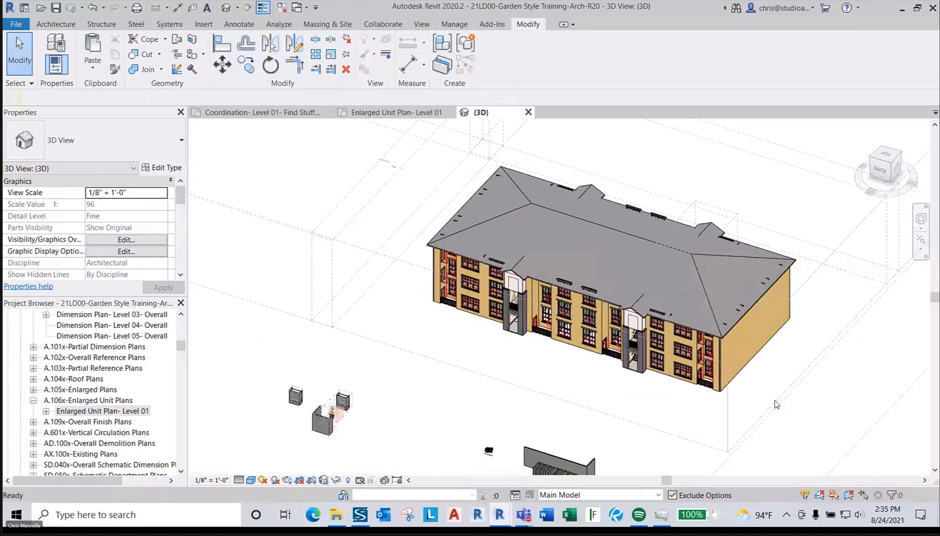
scroll(694, 416, "up", 2)
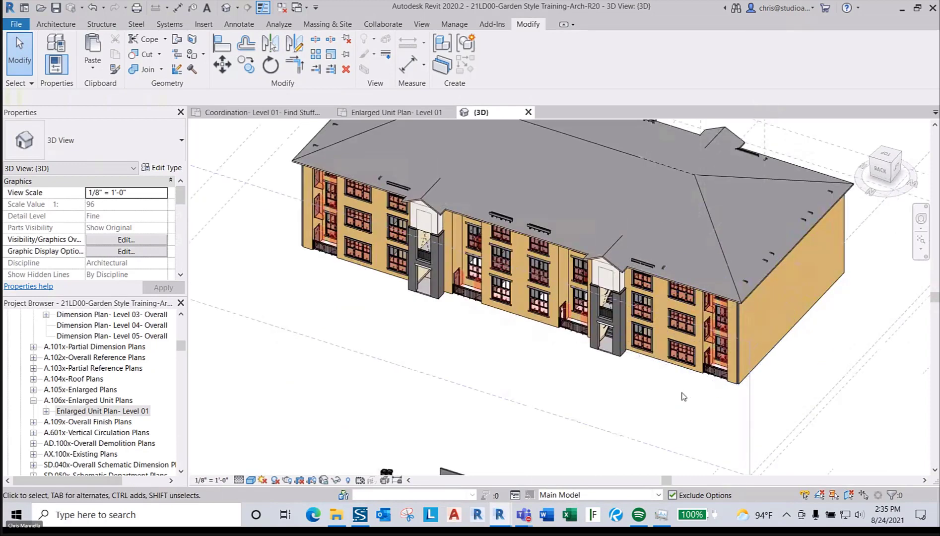
scroll(630, 314, "up", 4)
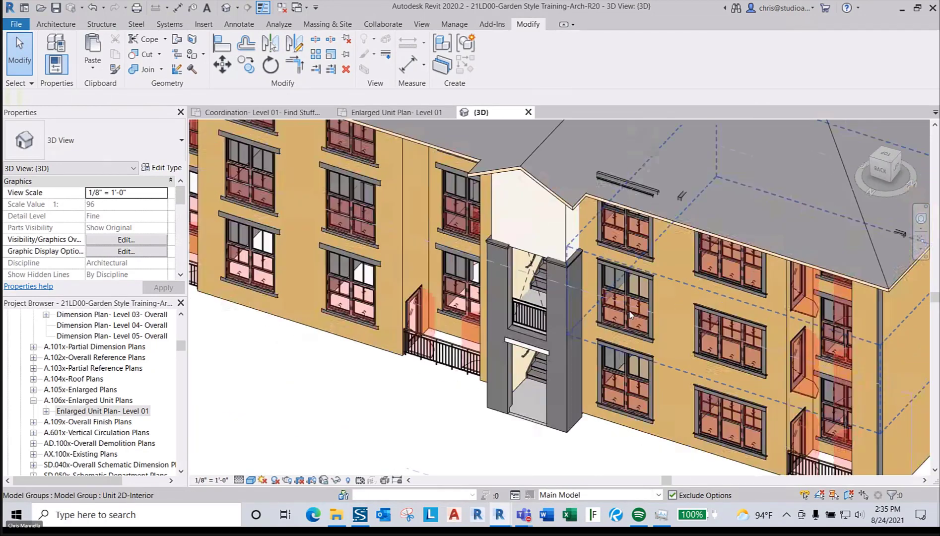
left_click(630, 314)
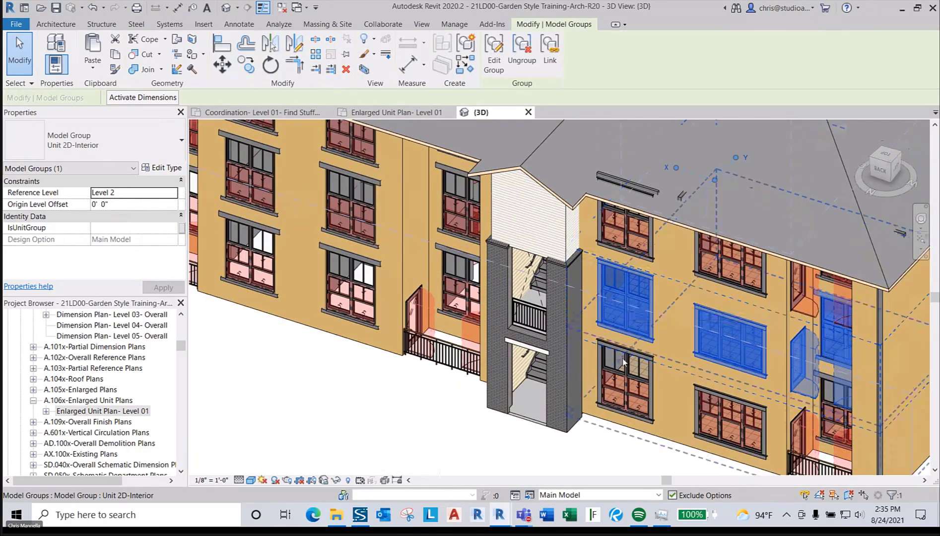
- Inside the unit group, give the double window type Win_UnitHeightOverall 6' and Win_Unit1Height 5' 10"
double_click(623, 310)
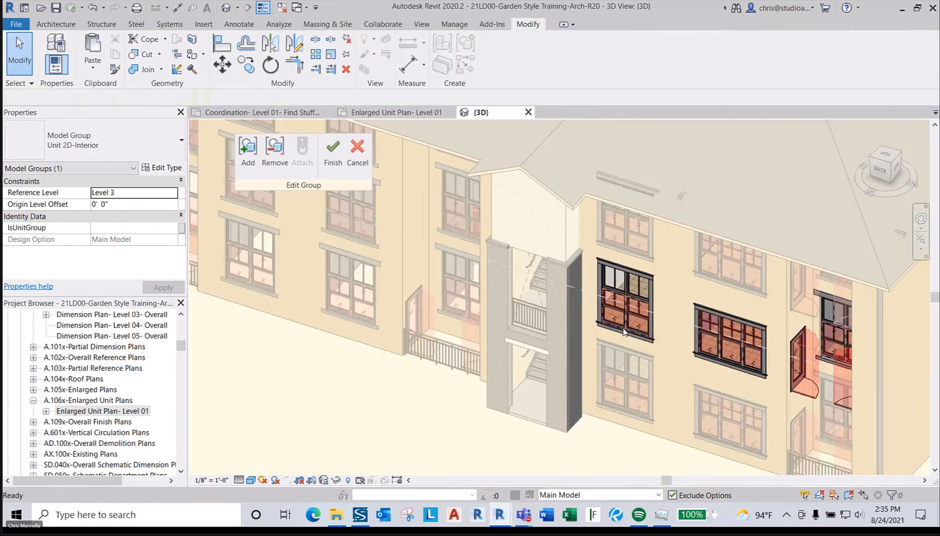
left_click(623, 307)
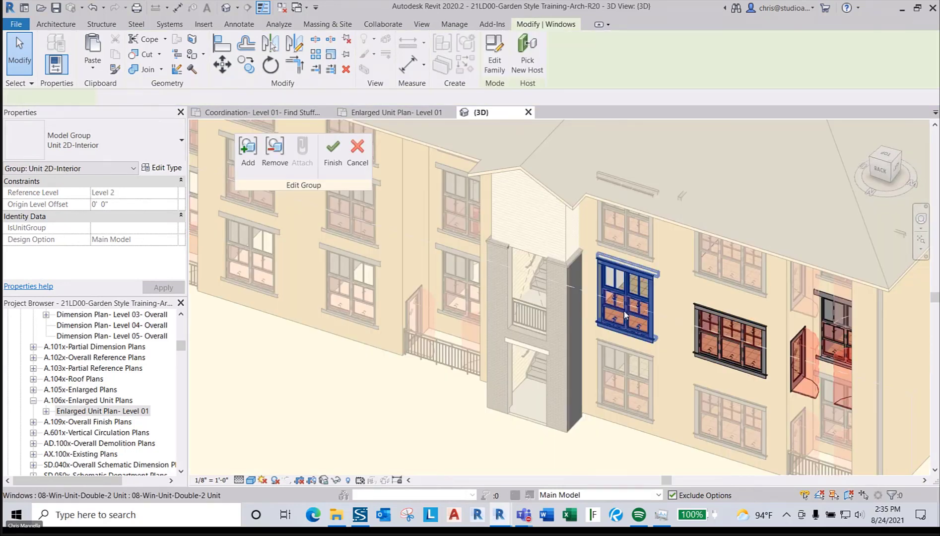
left_click(181, 169)
scroll(464, 298, "down", 5)
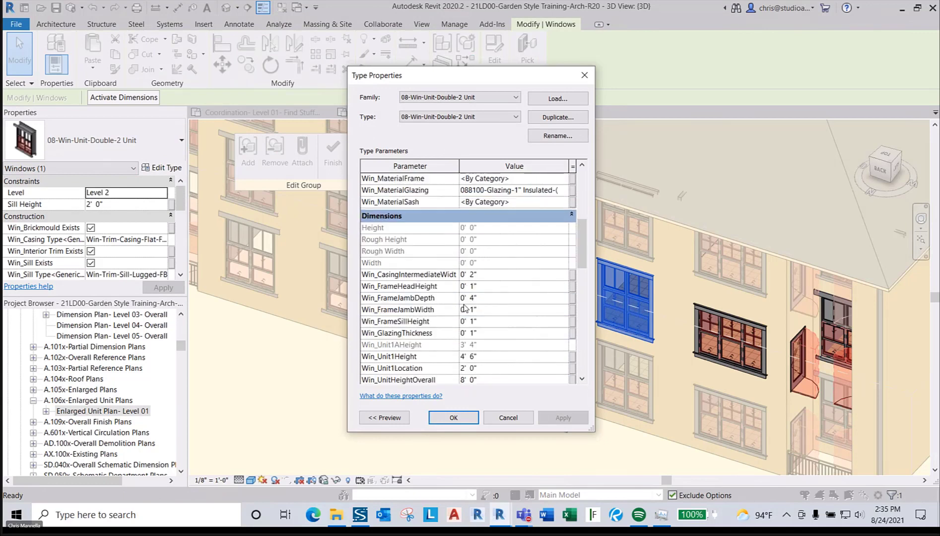
scroll(464, 308, "down", 3)
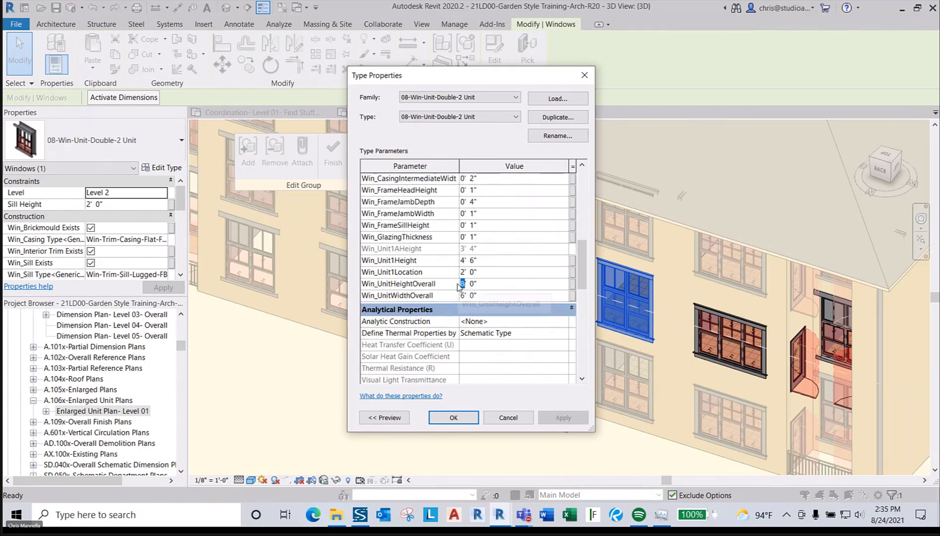
type("6")
left_click(482, 295)
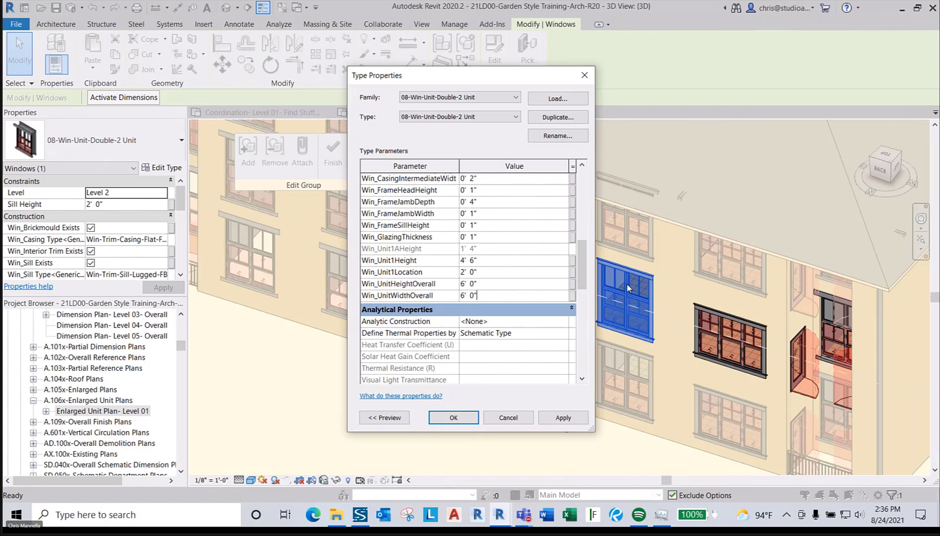
left_click(491, 264)
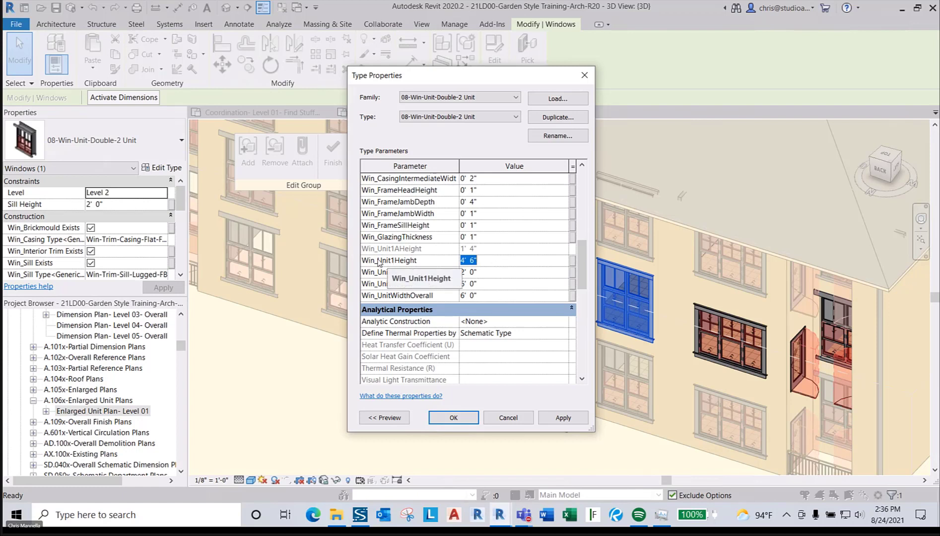
left_click(422, 260)
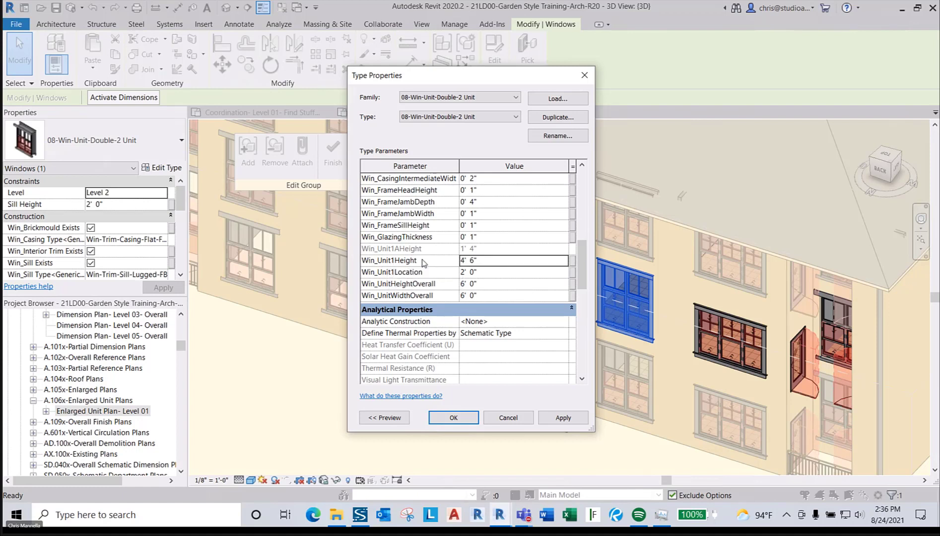
left_click(488, 262)
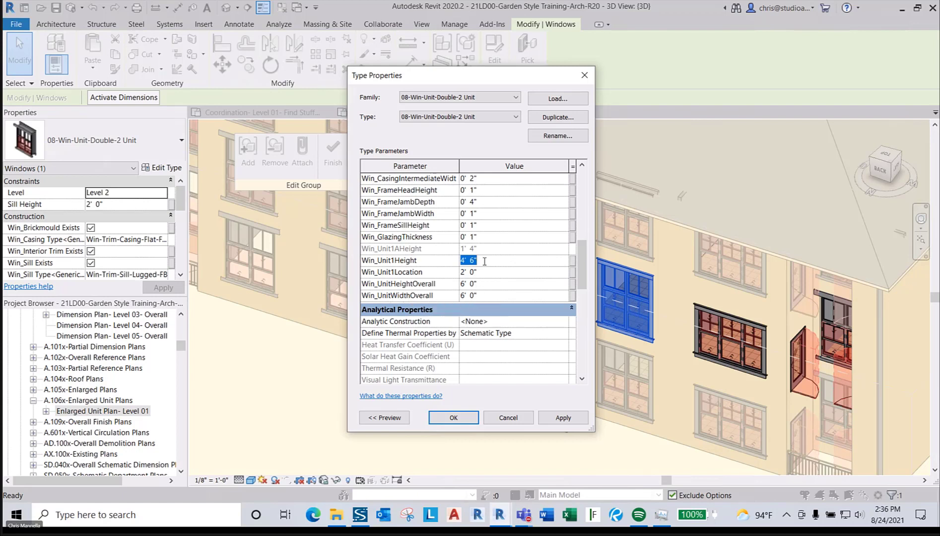
type("5'10")
left_click(447, 264)
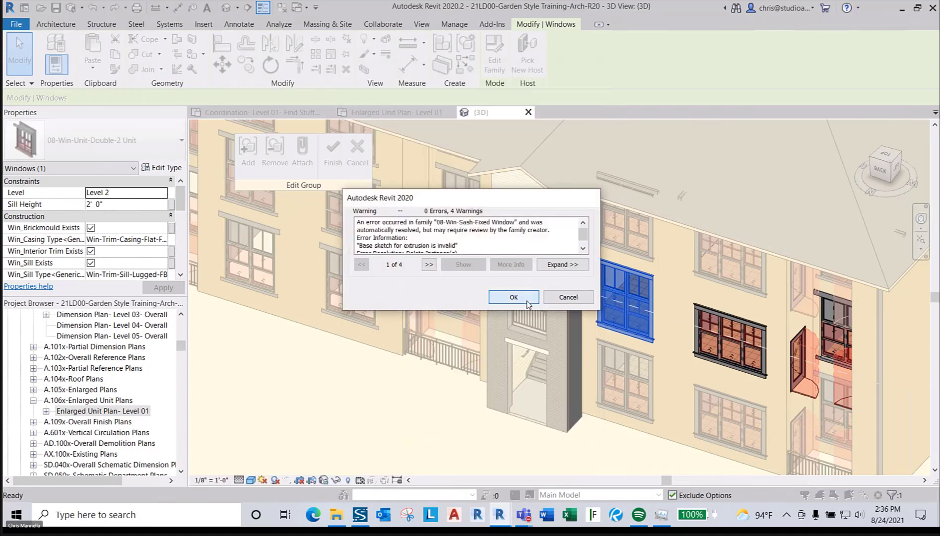
- Dismiss the window family warnings and inspect the resized double window's type properties
left_click(527, 301)
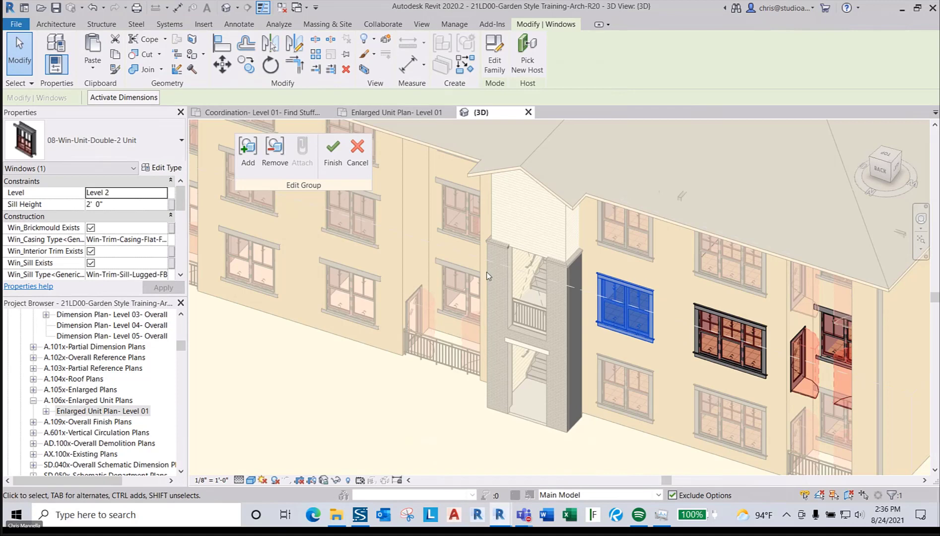
scroll(571, 373, "down", 2)
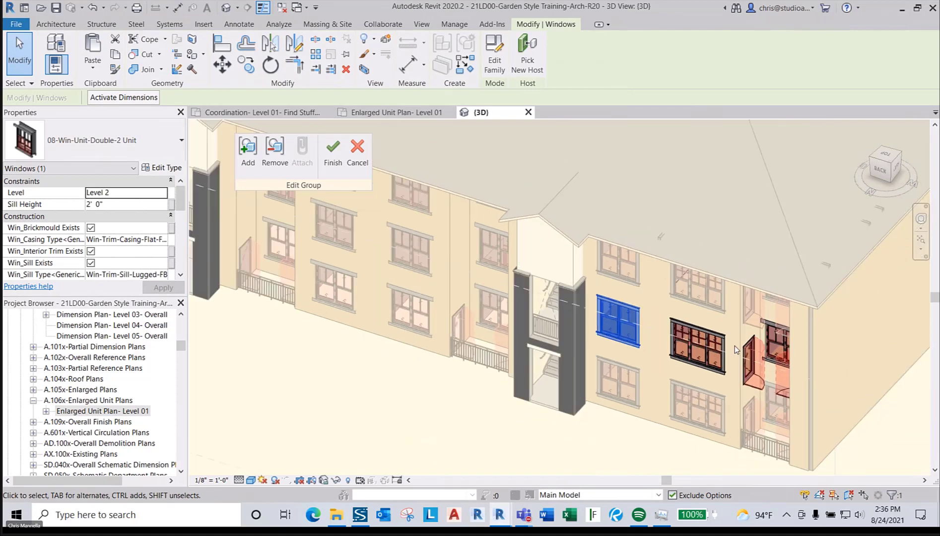
left_click(720, 370)
middle_click_drag(721, 373, 755, 343, "shift")
left_click(755, 343)
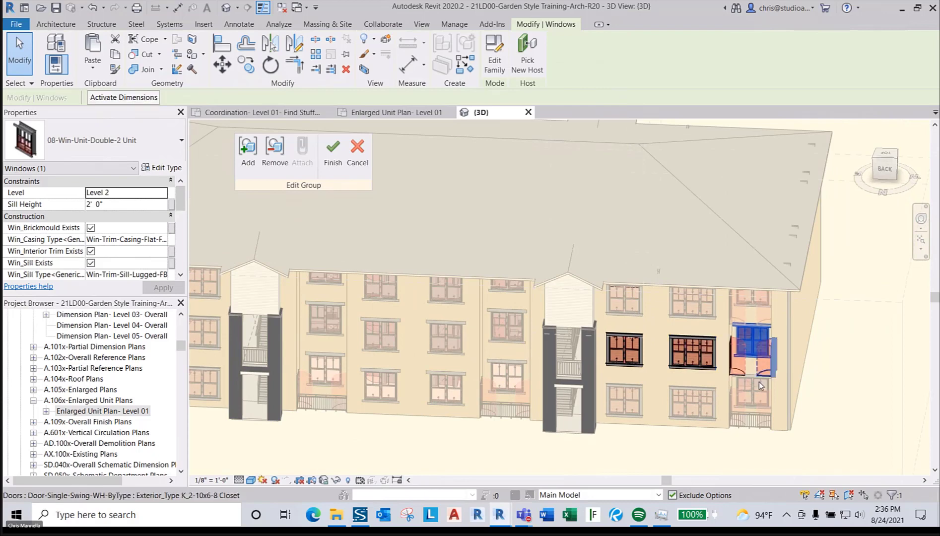
left_click(160, 168)
key("Escape")
key("Escape")
- Finish editing the unit group, view the whole building, and start a new floor
left_click(333, 148)
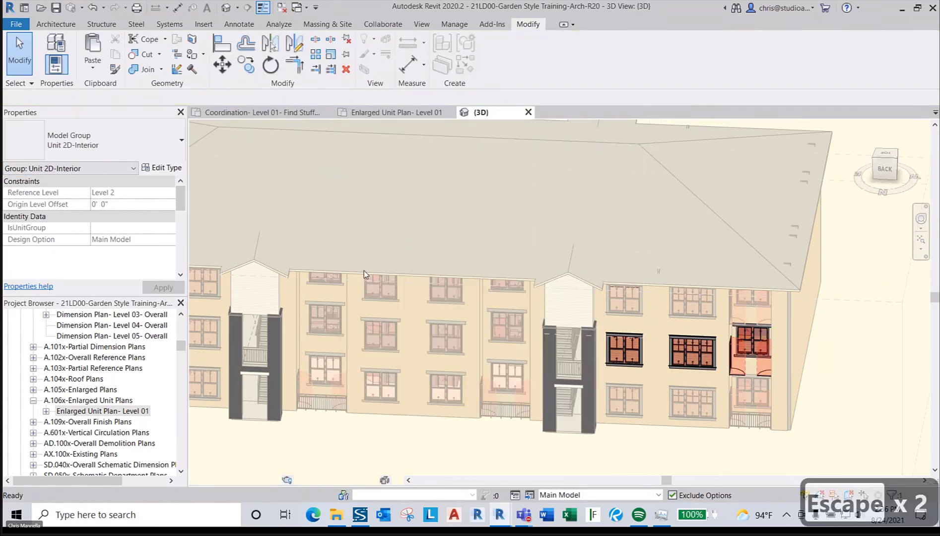
scroll(596, 333, "down", 3)
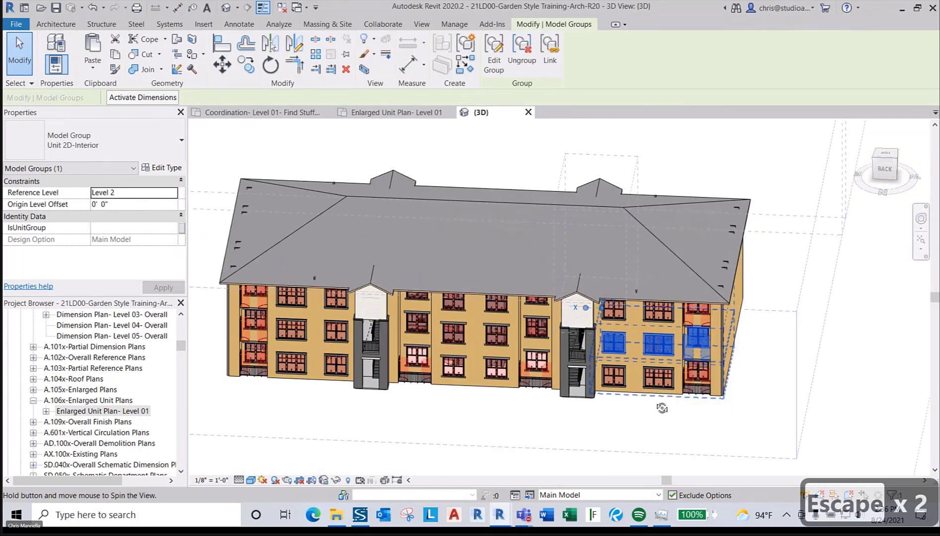
middle_click_drag(596, 334, 640, 362, "shift")
key("Escape")
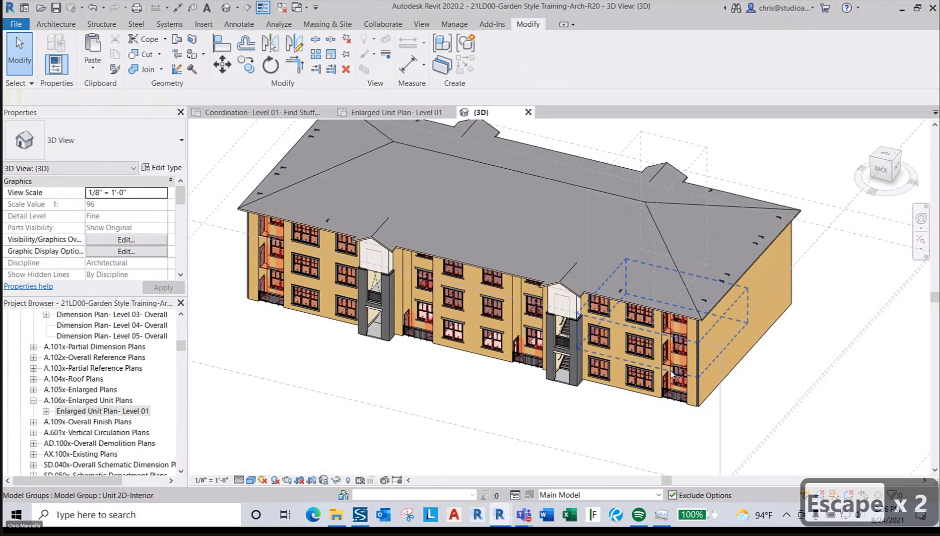
scroll(695, 397, "up", 2)
scroll(700, 402, "down", 2)
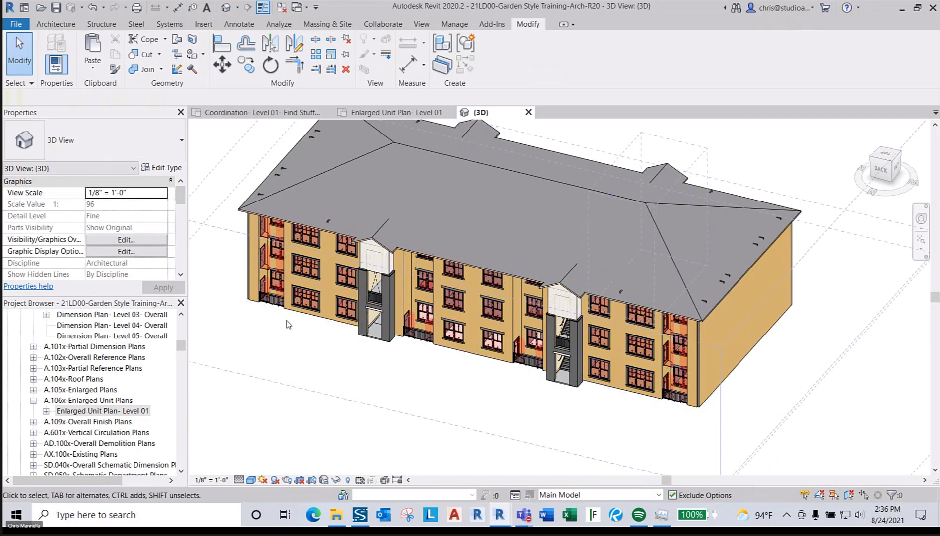
key("l")
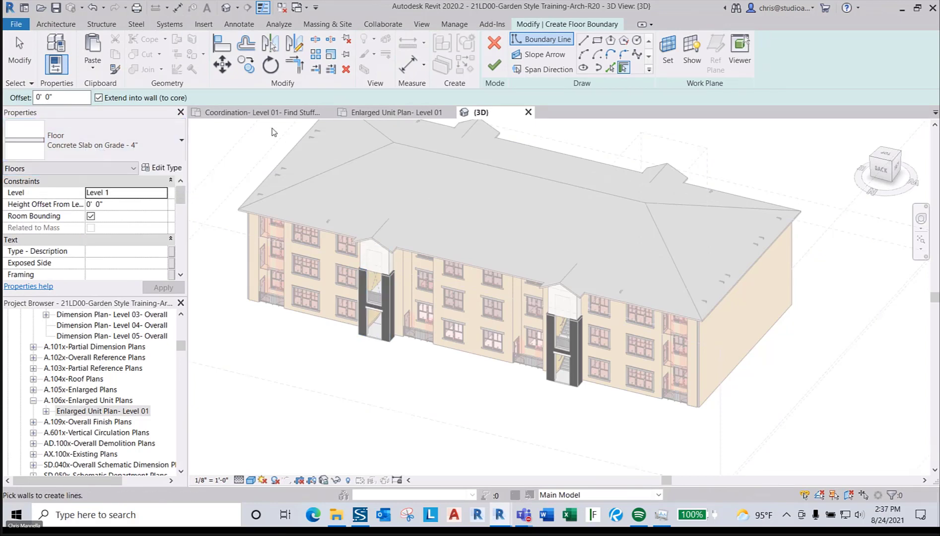
- On the Level 01 coordination plan, pick the Wood Joist - 3/4" Sheathing - 3/4" Gypcrete floor type and review its properties unchanged
left_click(262, 112)
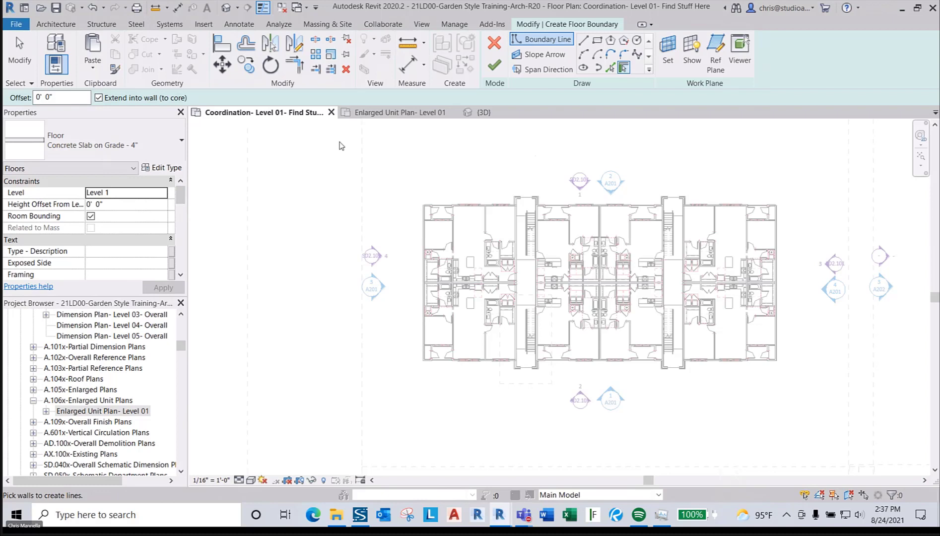
left_click(128, 148)
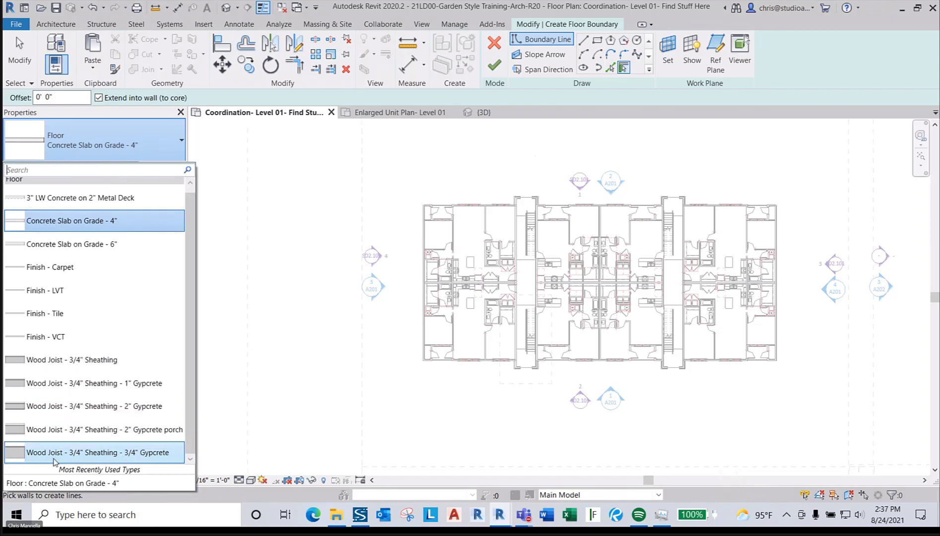
left_click(150, 460)
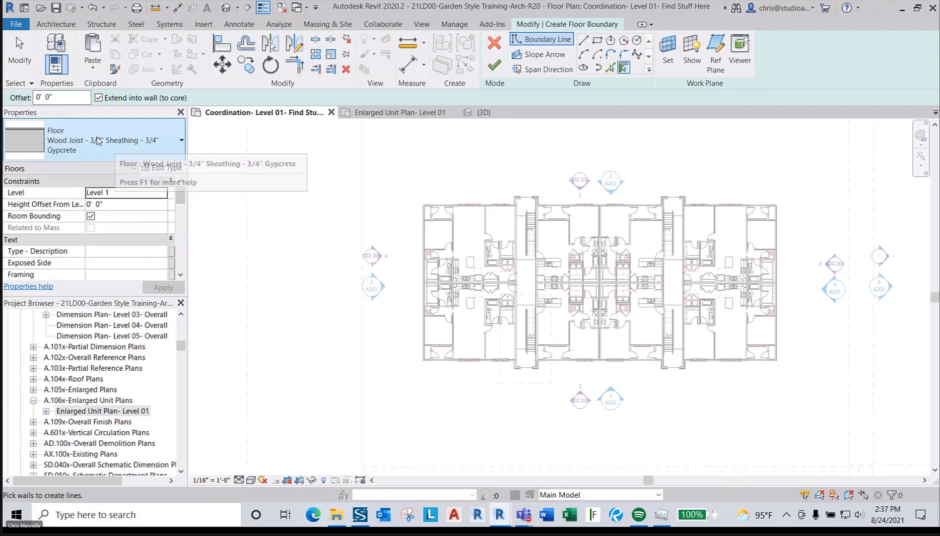
left_click(169, 168)
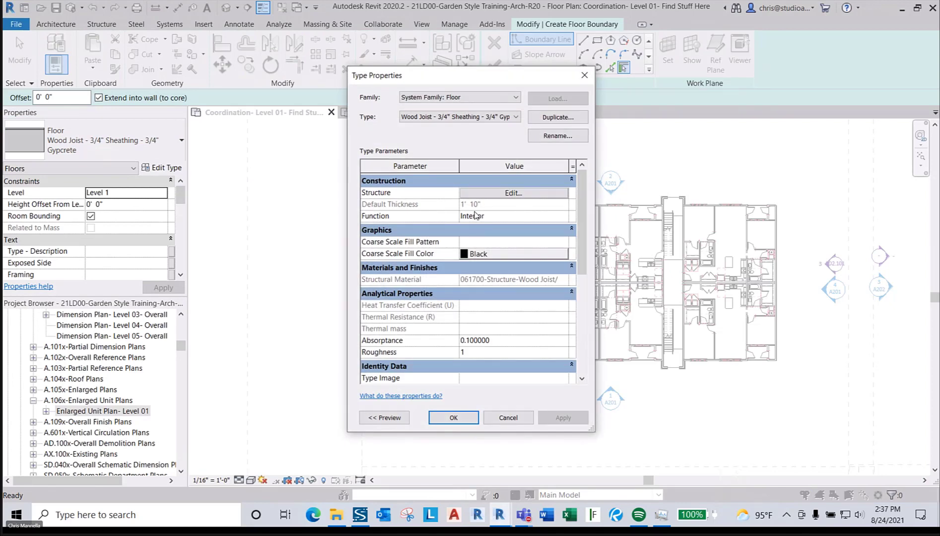
left_click(506, 417)
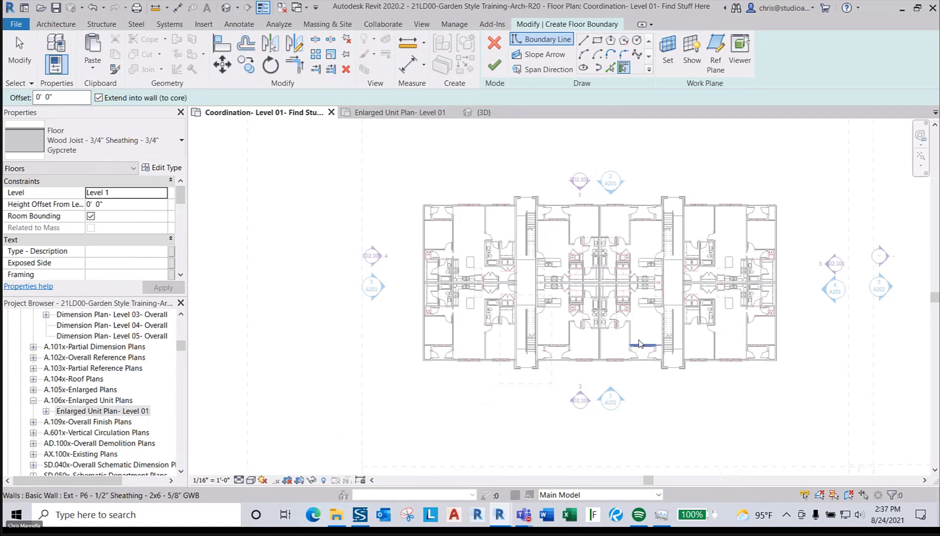
scroll(543, 352, "up", 4)
scroll(539, 370, "down", 1)
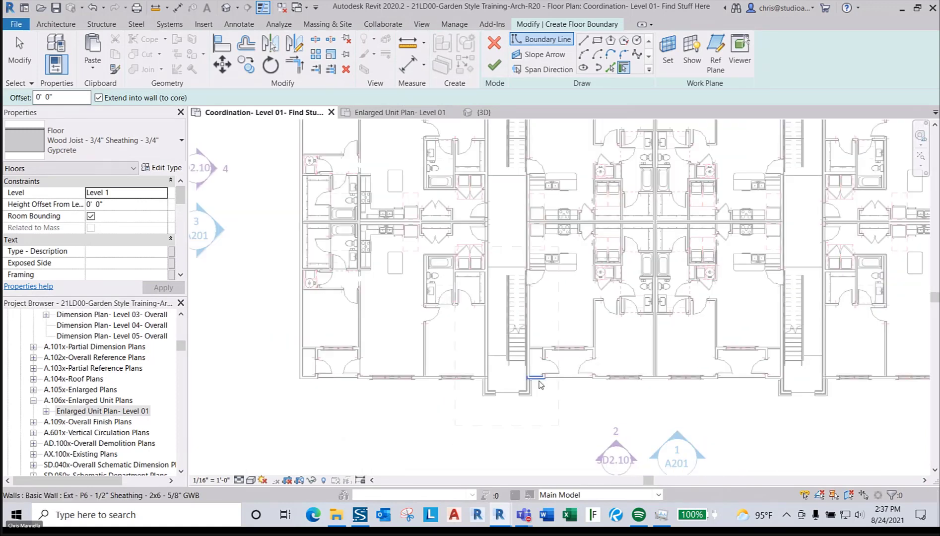
scroll(523, 394, "down", 2)
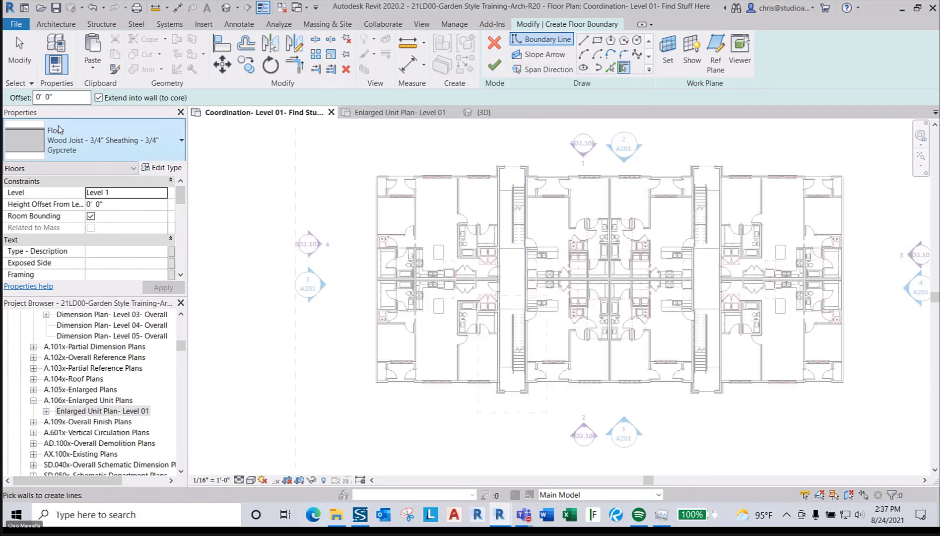
scroll(448, 199, "up", 3)
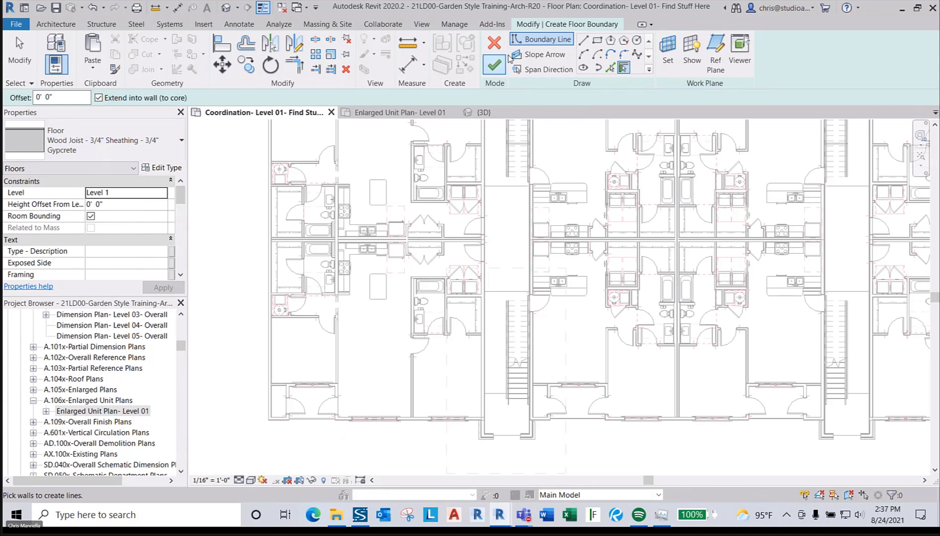
- Discard the floor boundary sketch and switch to the {3D} view
left_click(493, 44)
left_click(512, 268)
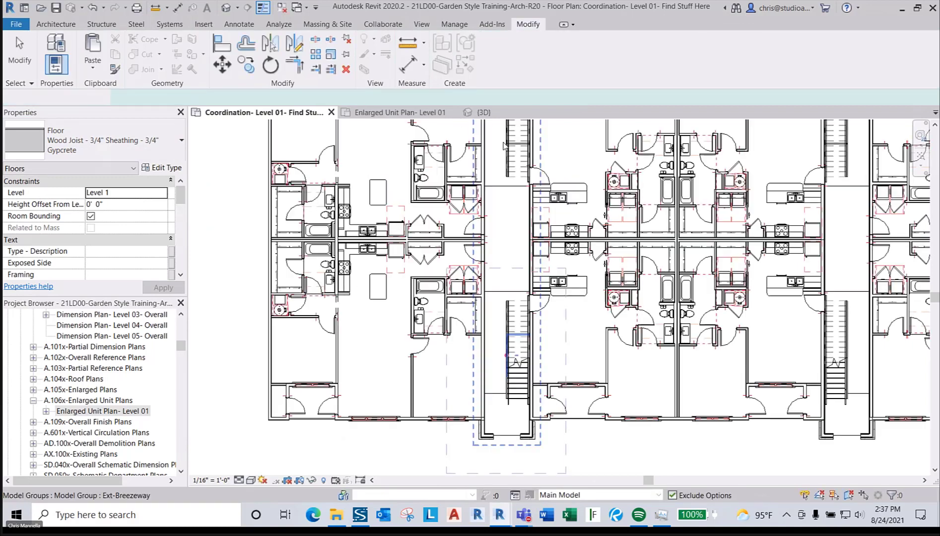
left_click(481, 114)
scroll(384, 350, "up", 6)
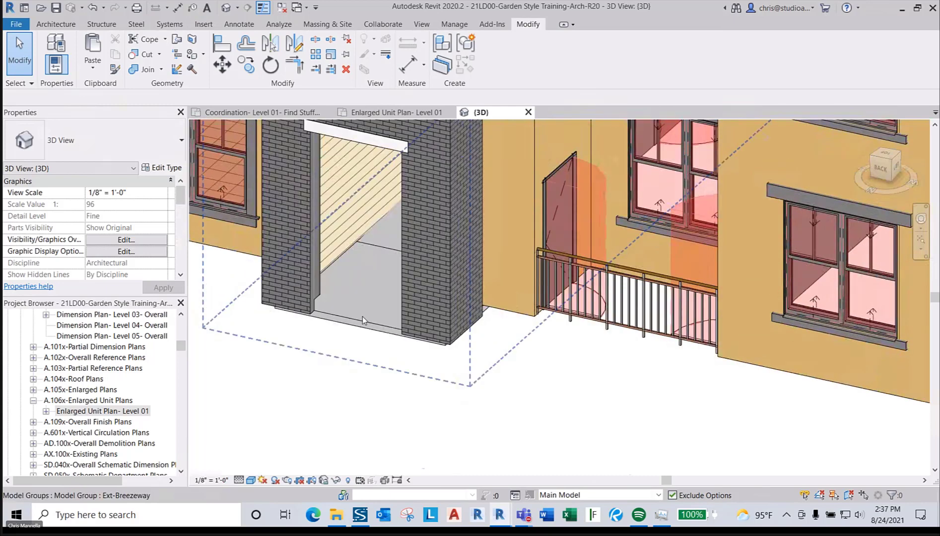
- Tab-select the breezeway wall opening and then the stair tower floor slab
key("Tab")
key("Tab")
left_click(362, 320)
left_click(365, 361)
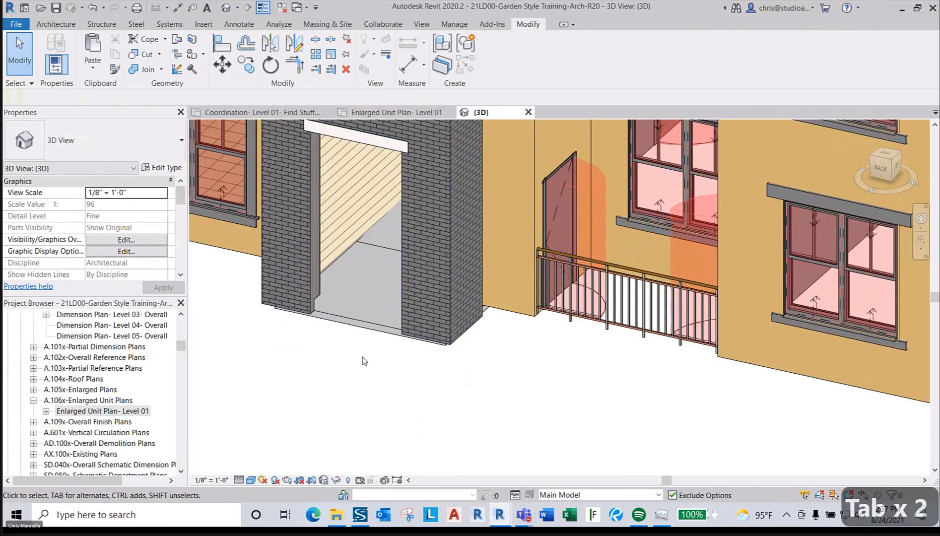
middle_click_drag(364, 361, 373, 338, "shift")
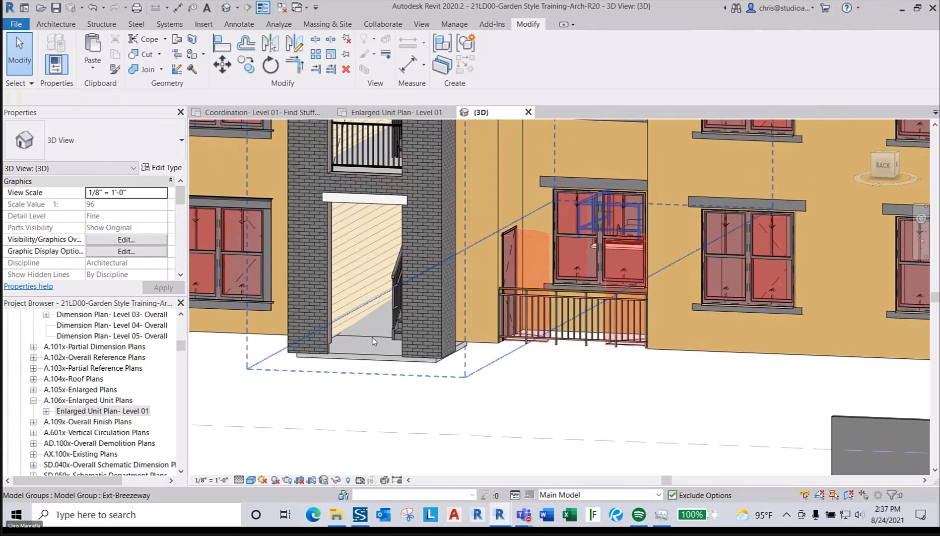
key("Tab")
key("Tab")
left_click(373, 338)
- Orbit toward a front elevation and frame the whole facade
middle_click_drag(384, 385, 417, 393, "shift")
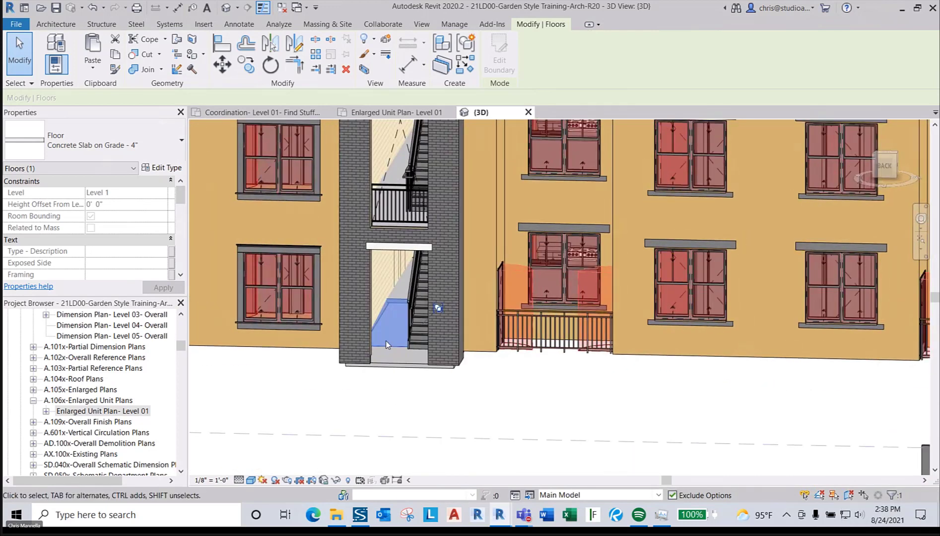
scroll(386, 341, "up", 3)
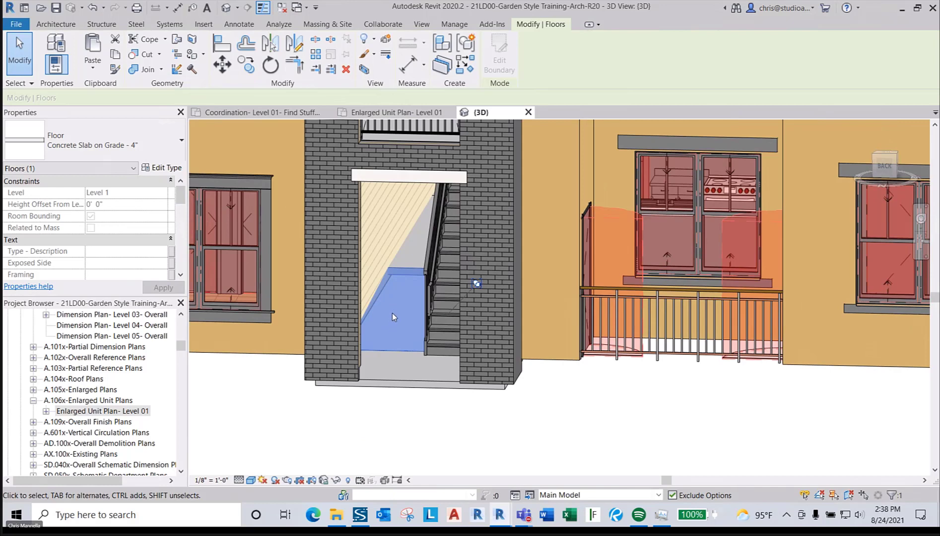
scroll(392, 316, "down", 2)
key("Escape")
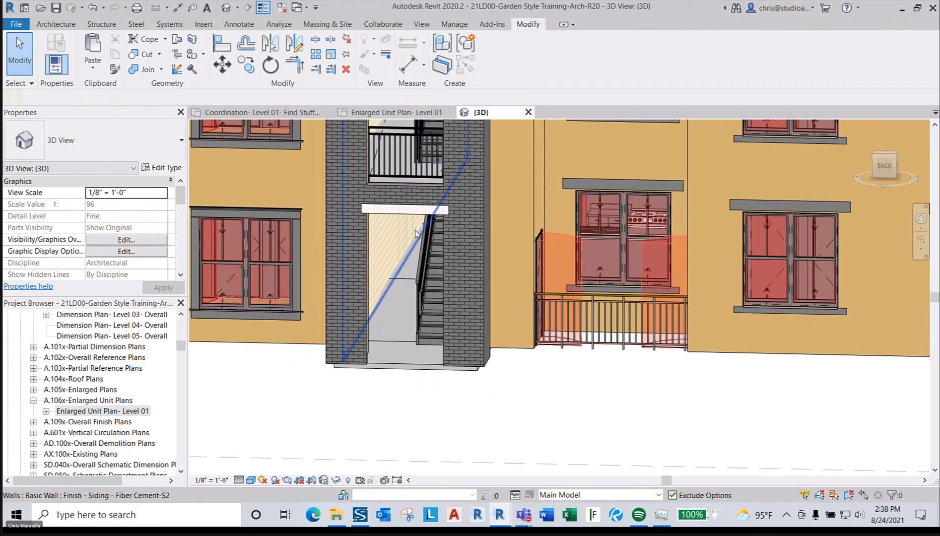
scroll(392, 342, "down", 4)
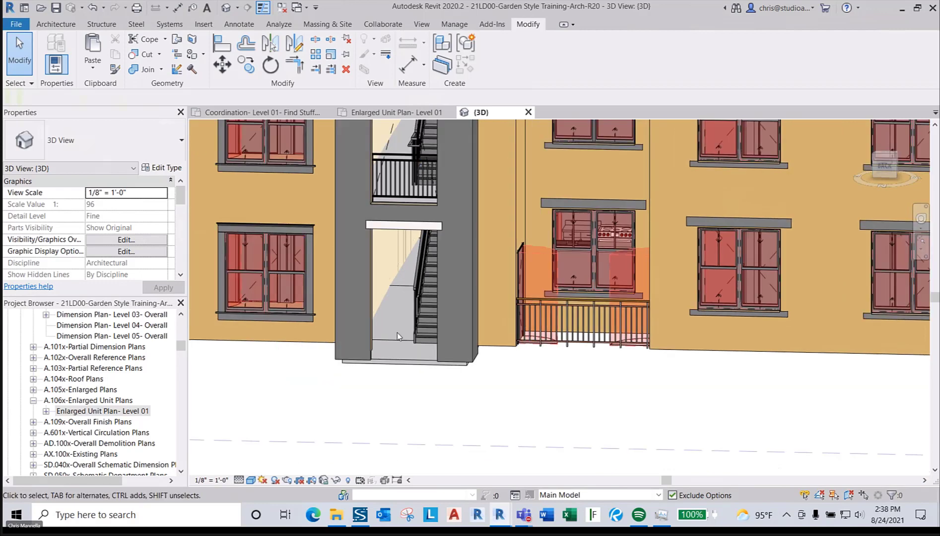
middle_click_drag(415, 362, 428, 383)
scroll(430, 382, "down", 3)
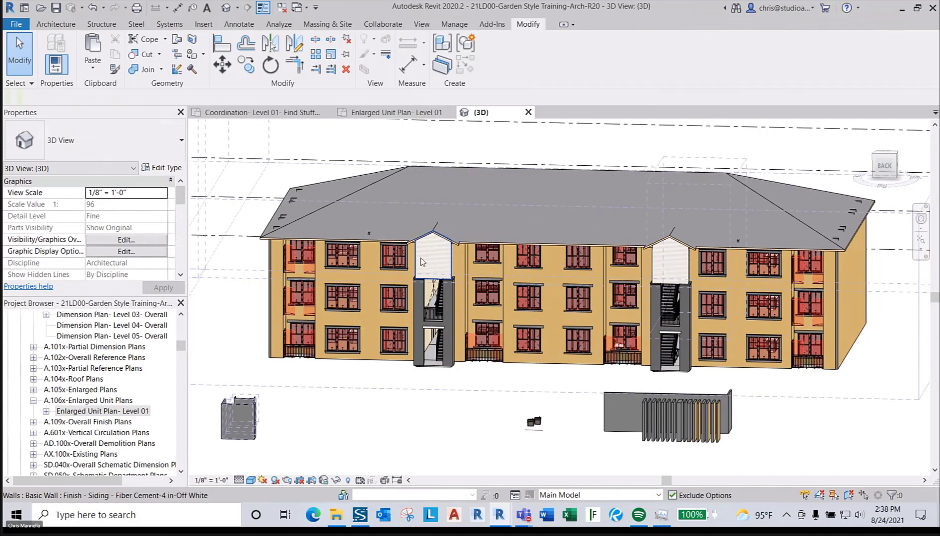
scroll(303, 325, "up", 4)
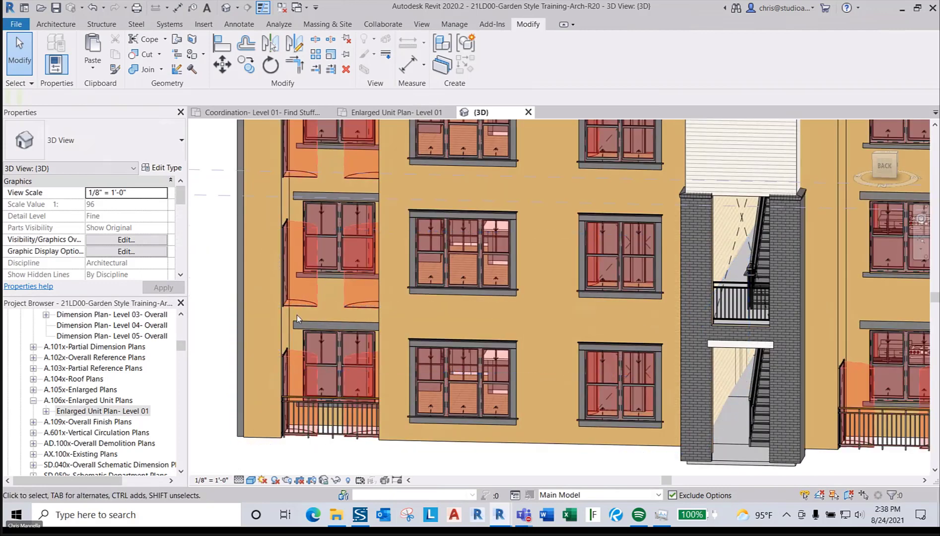
key("f")
key("l")
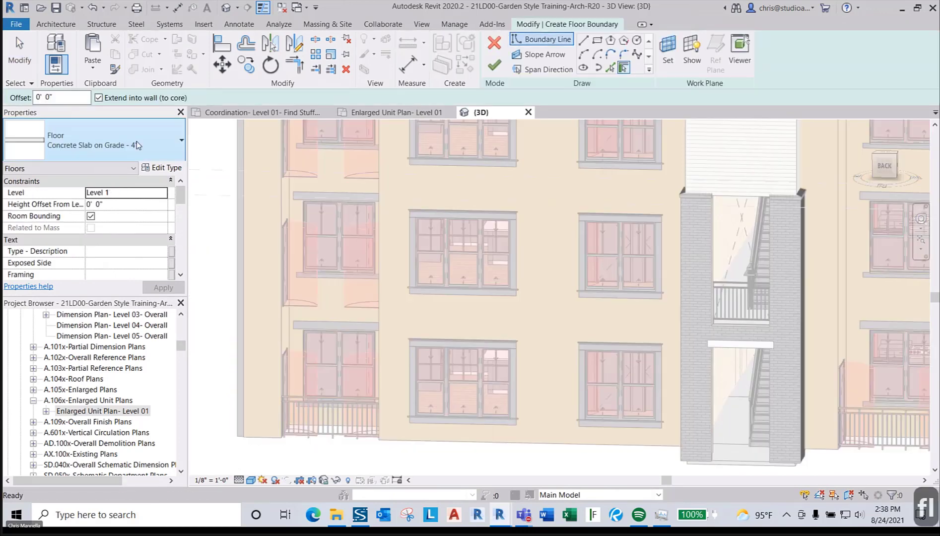
left_click(138, 145)
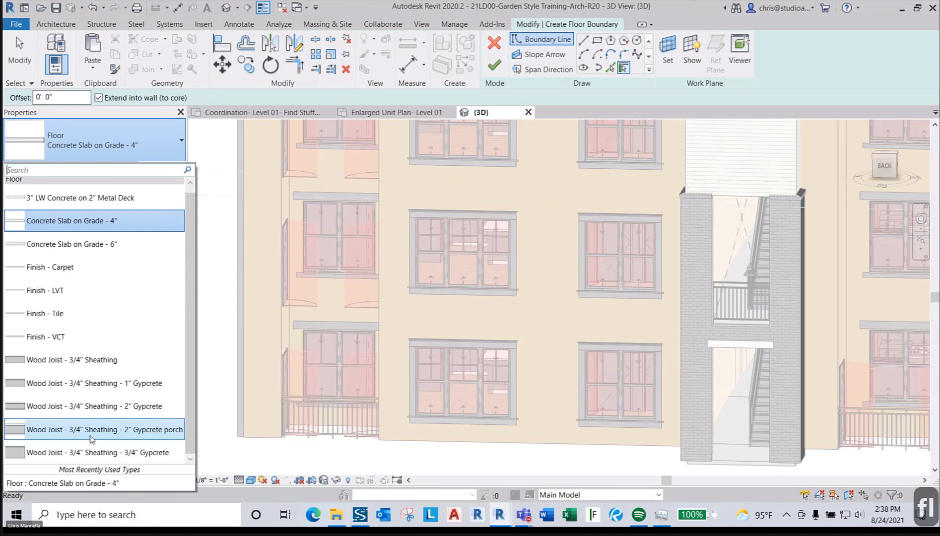
mouse_move(164, 435)
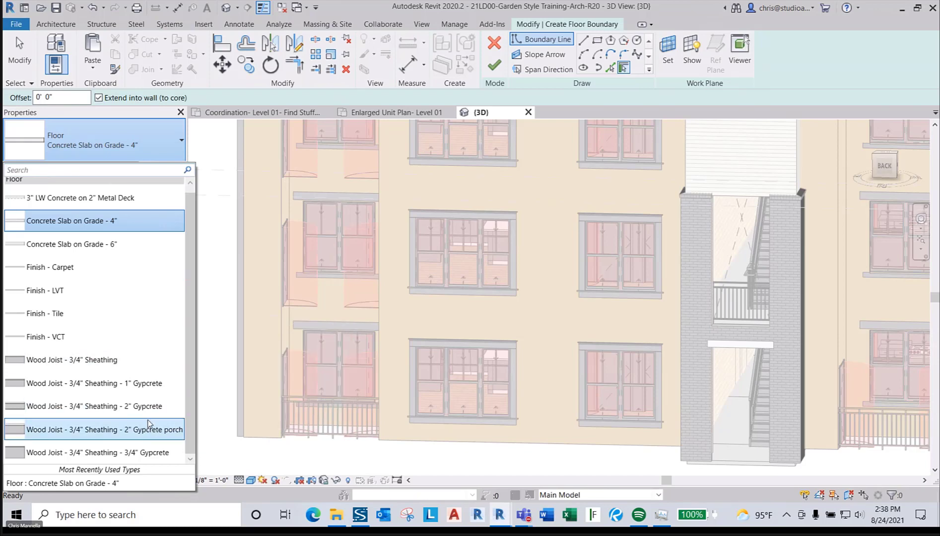
key("Escape")
key("Escape")
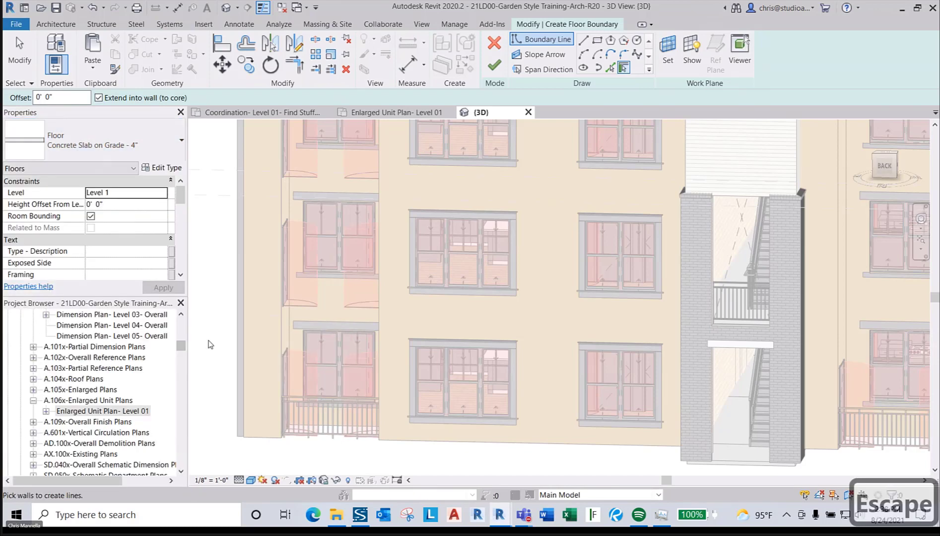
left_click(494, 43)
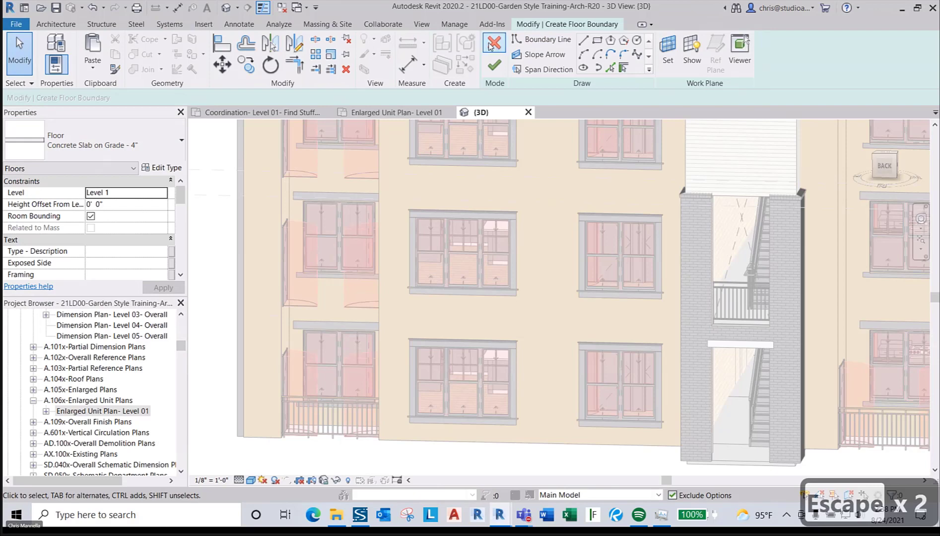
left_click(519, 426)
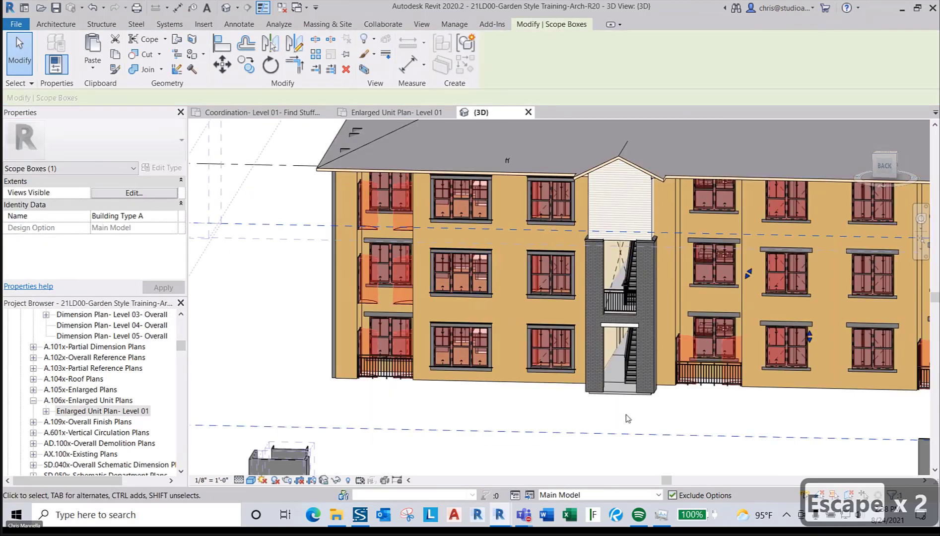
scroll(610, 447, "down", 2)
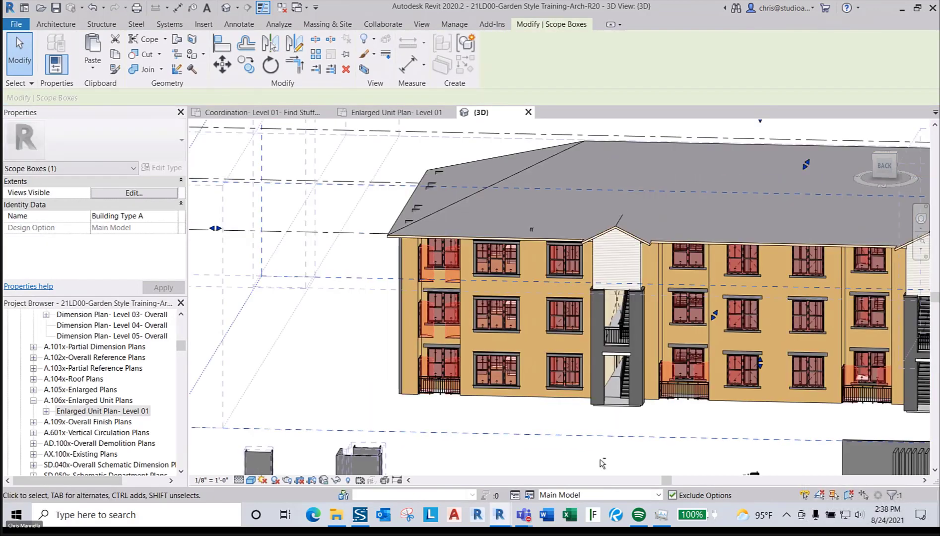
middle_click_drag(602, 463, 553, 417, "shift")
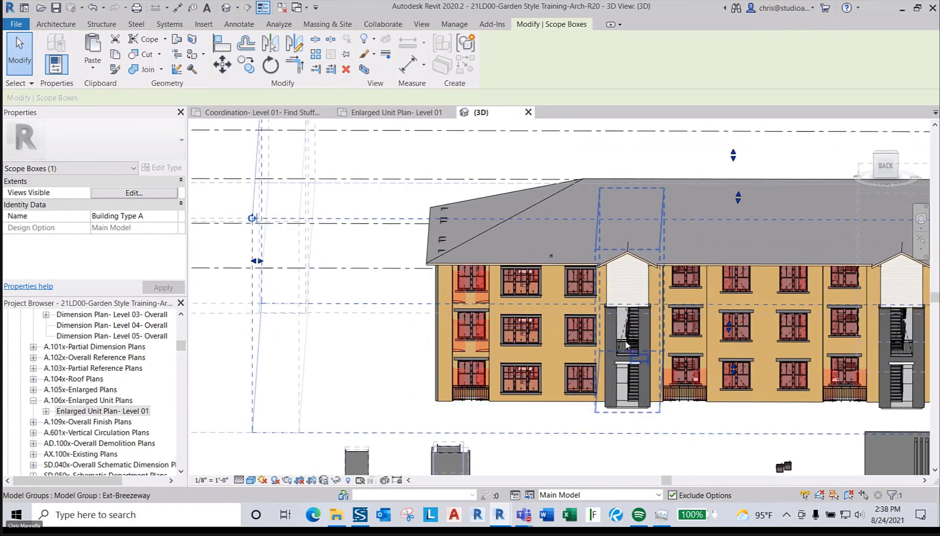
middle_click_drag(617, 468, 541, 438, "shift")
scroll(723, 218, "up", 5)
scroll(715, 220, "up", 3)
left_click(671, 226)
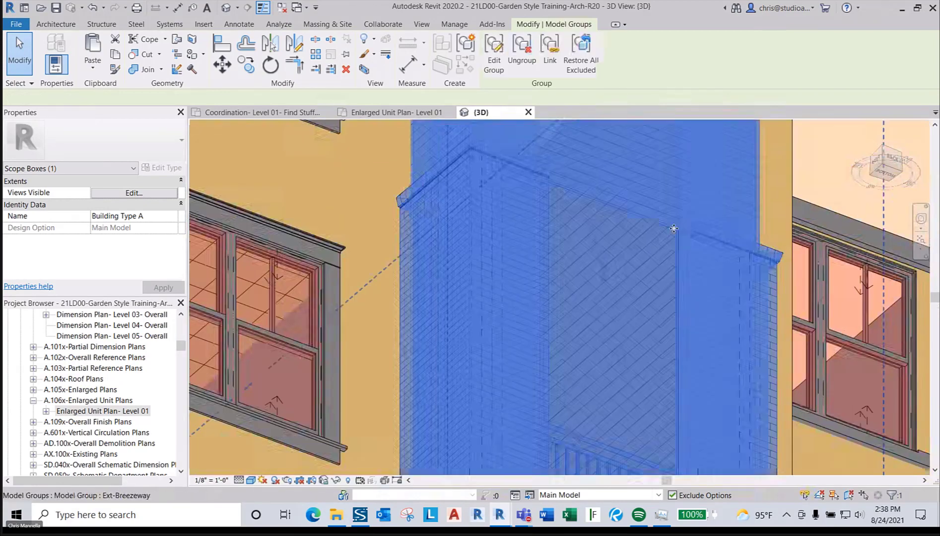
key("Escape")
scroll(673, 227, "down", 2)
middle_click_drag(672, 227, 653, 282, "shift")
scroll(652, 282, "down", 1)
left_click(513, 306)
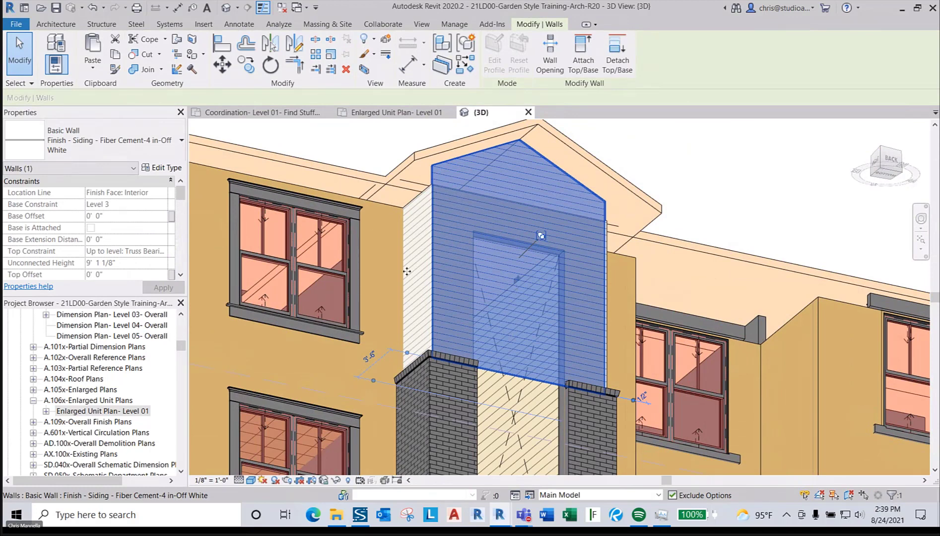
scroll(117, 372, "up", 2)
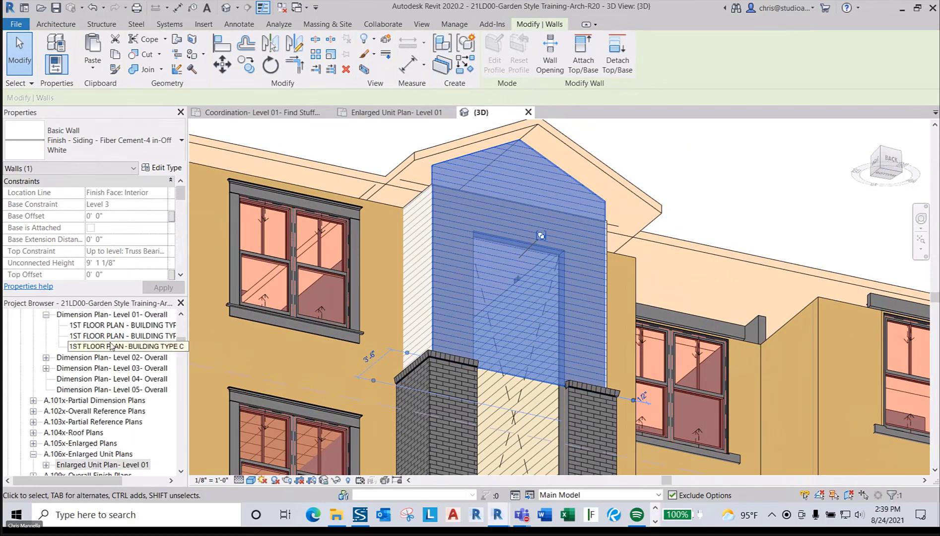
scroll(111, 346, "up", 5)
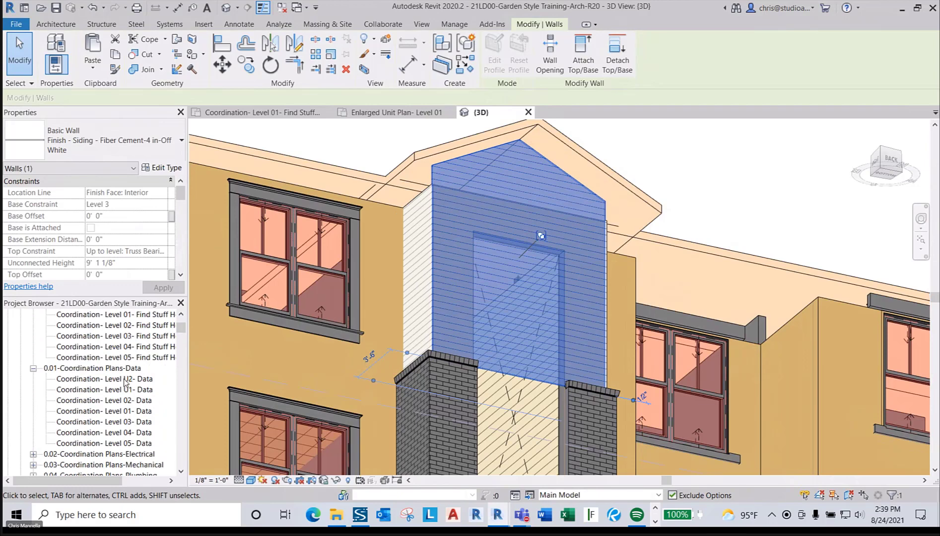
scroll(125, 381, "up", 2)
- Open the Level 03 coordination plan and zoom into the breezeway wall corner
double_click(133, 400)
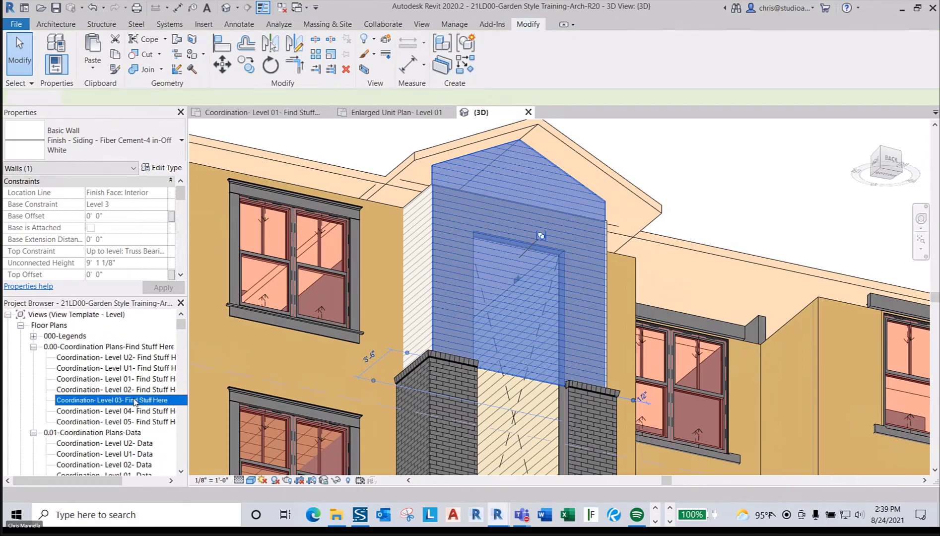
scroll(493, 325, "up", 5)
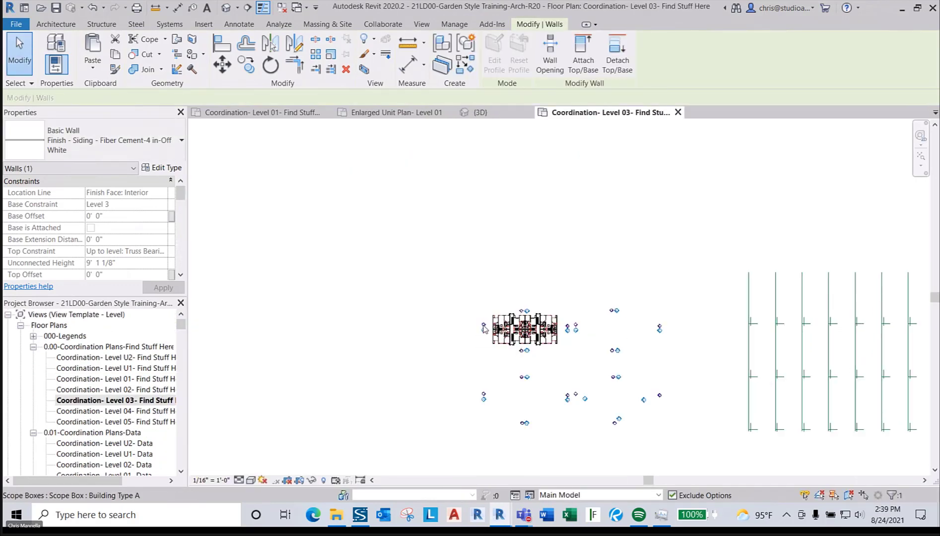
scroll(494, 325, "down", 2)
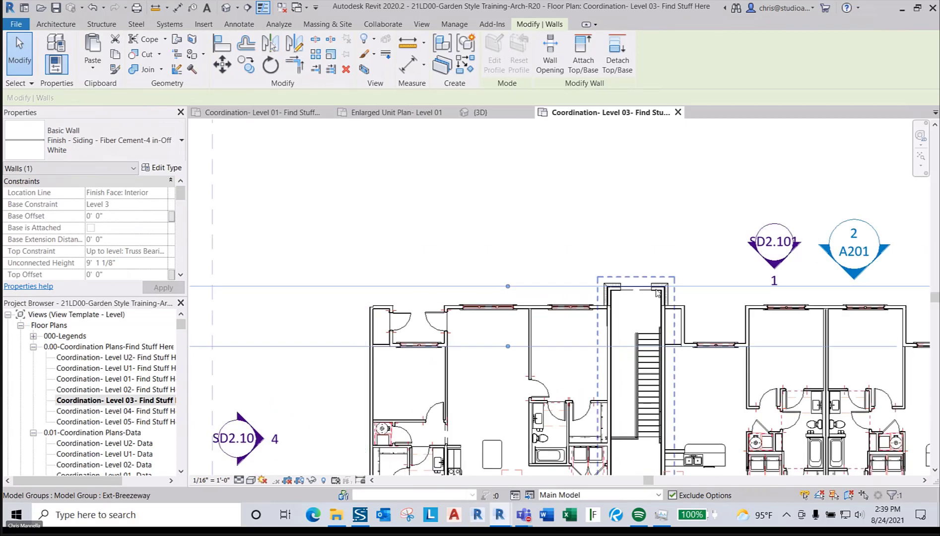
scroll(532, 212, "down", 2)
scroll(581, 316, "up", 6)
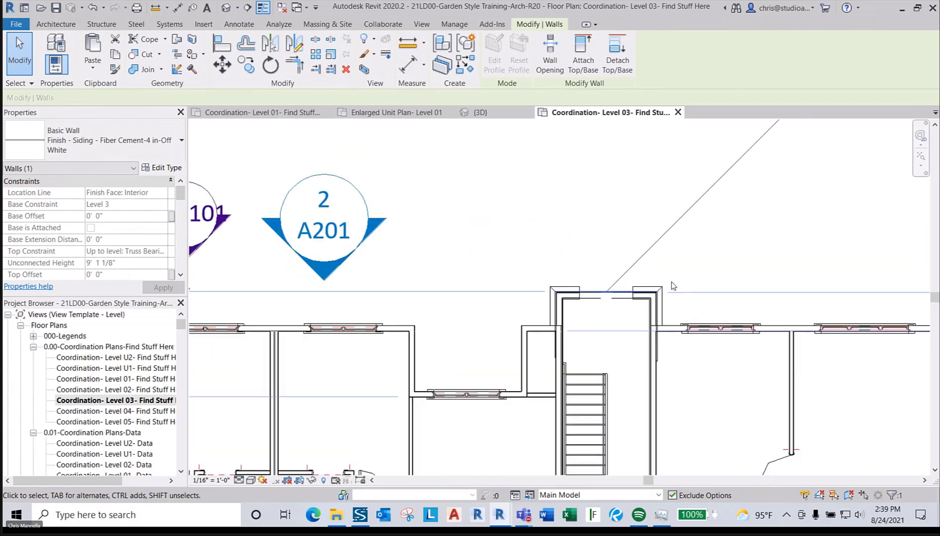
left_click(695, 238)
scroll(630, 314, "up", 3)
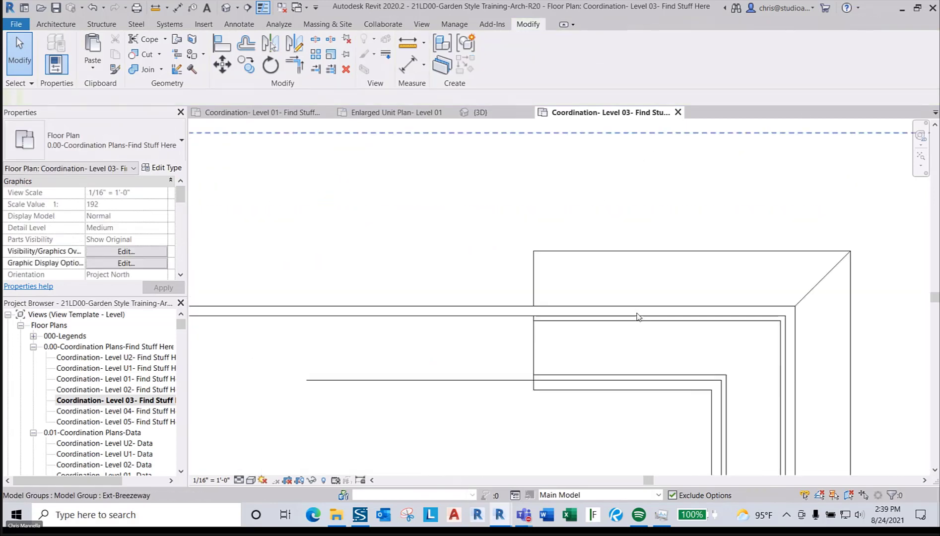
scroll(600, 320, "down", 1)
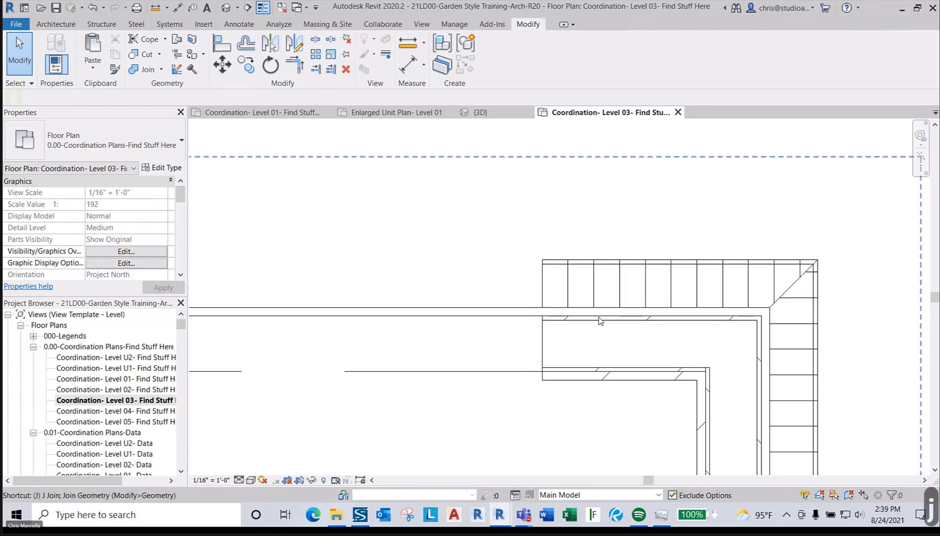
- Join the long upper wall with the wall below, then switch to the {3D} view
key("j")
key("j")
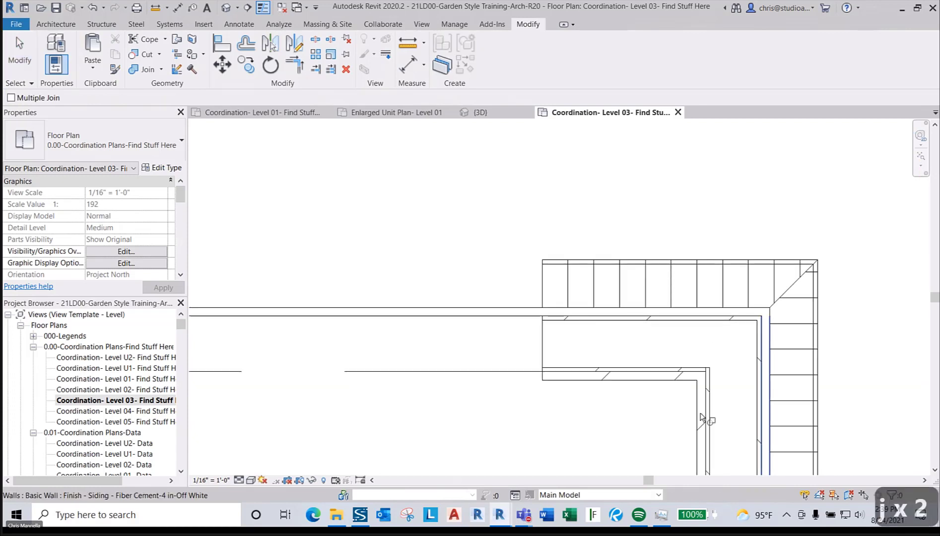
left_click(653, 311)
left_click(644, 323)
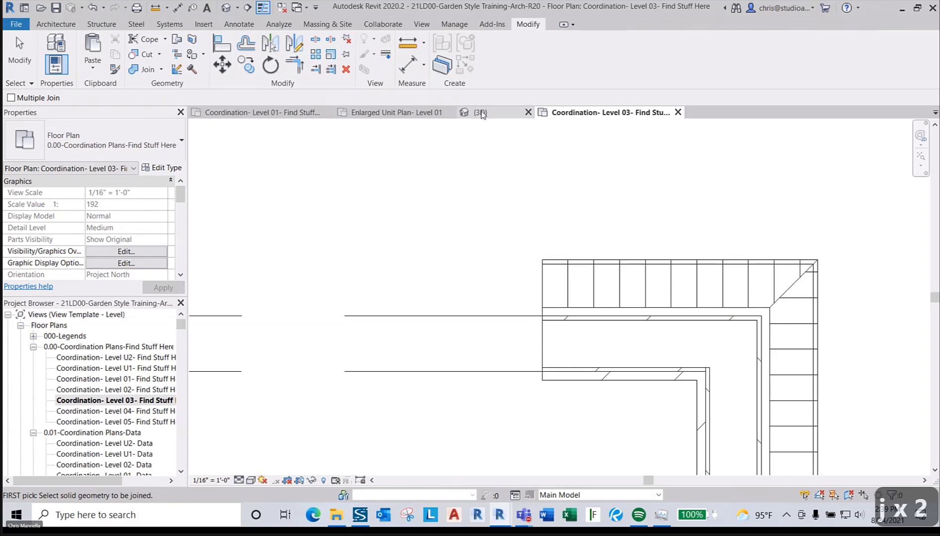
left_click(478, 112)
key("Escape")
key("Escape")
scroll(530, 292, "down", 3)
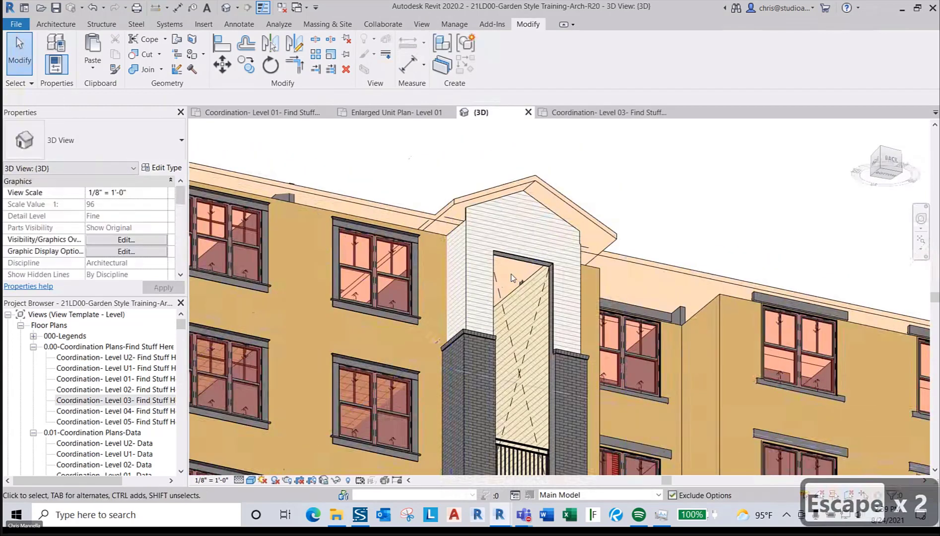
scroll(536, 296, "down", 2)
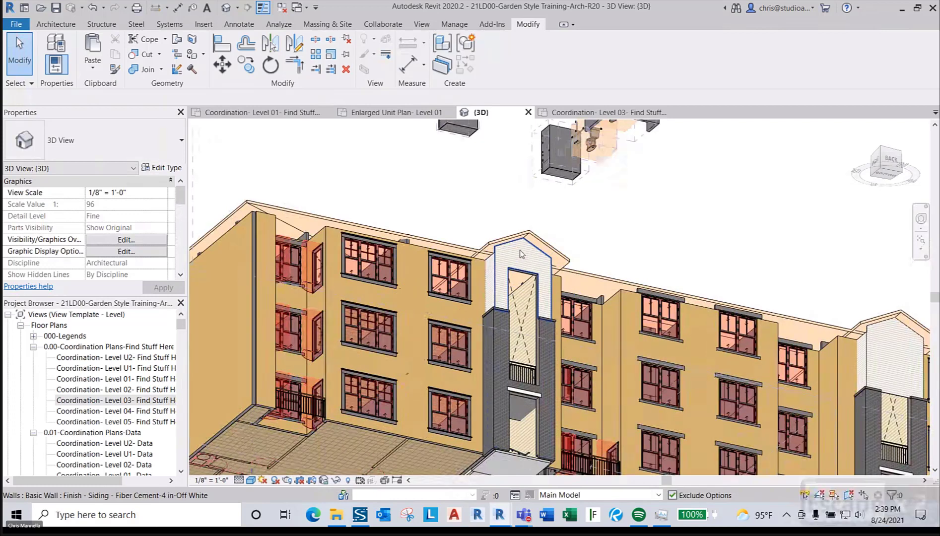
scroll(519, 256, "up", 3)
scroll(519, 256, "down", 3)
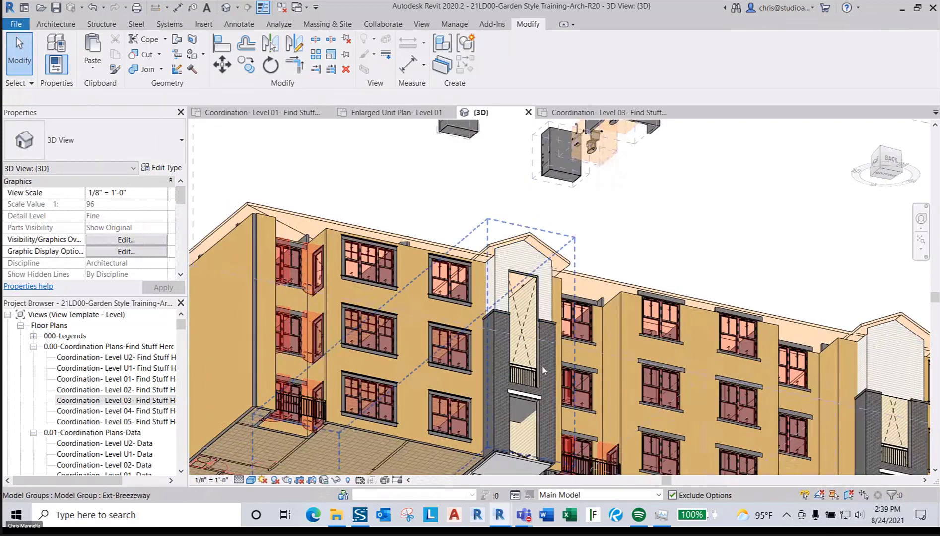
key("Tab")
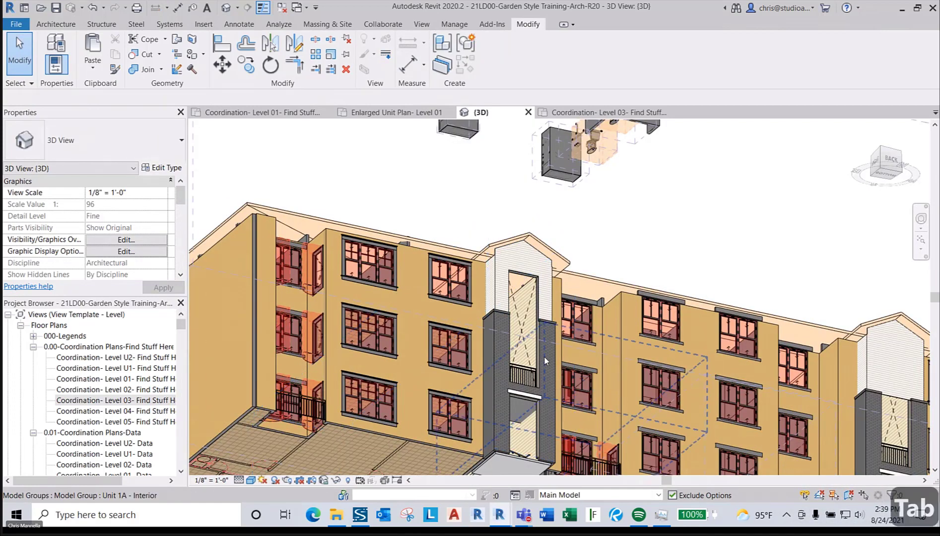
scroll(544, 350, "up", 4)
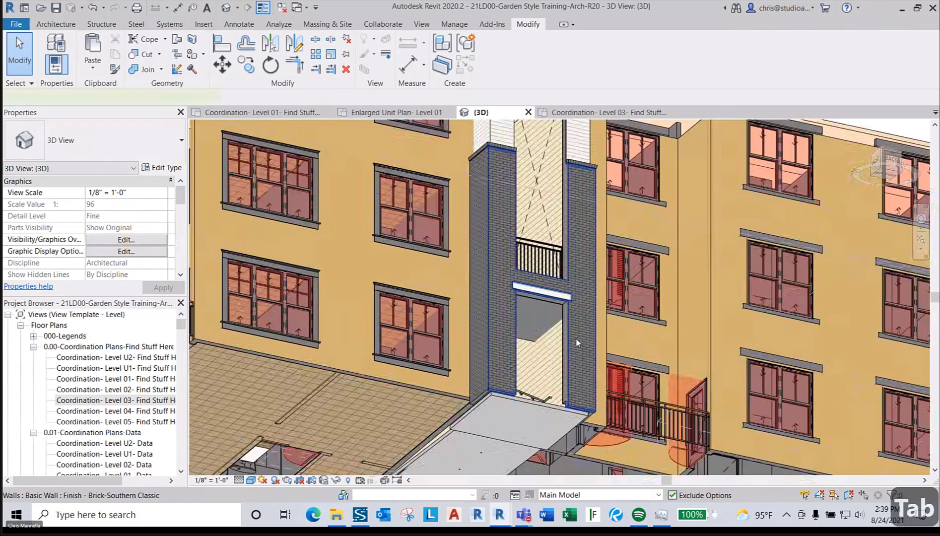
left_click(577, 343)
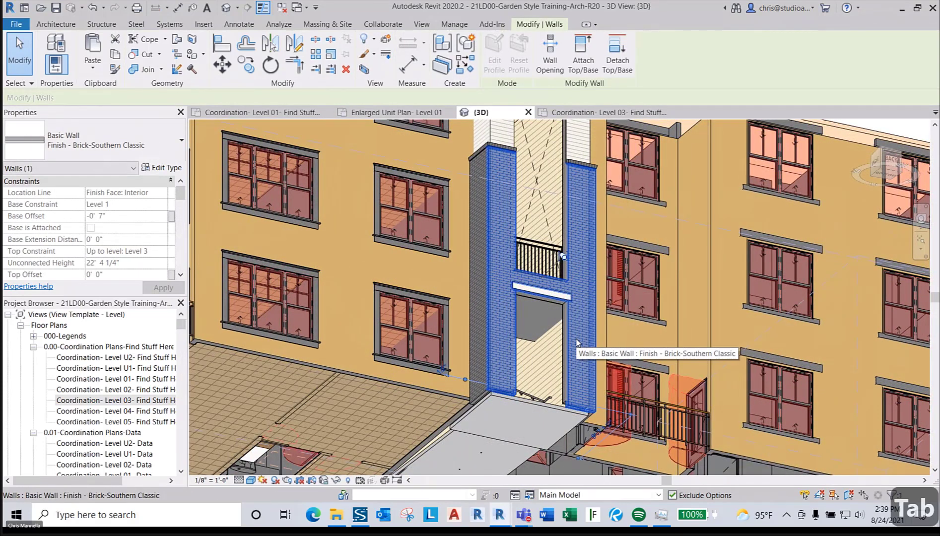
scroll(570, 337, "up", 5)
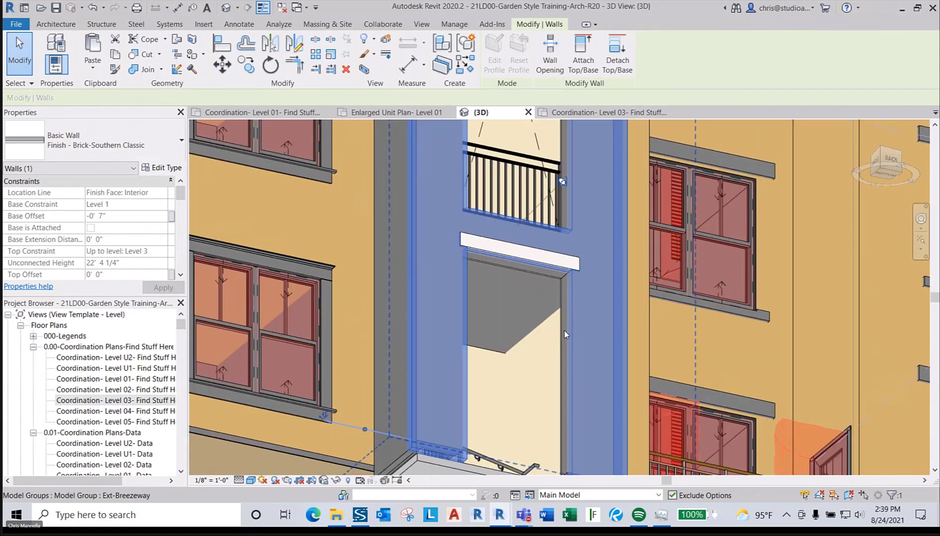
key("Tab")
left_click(562, 321)
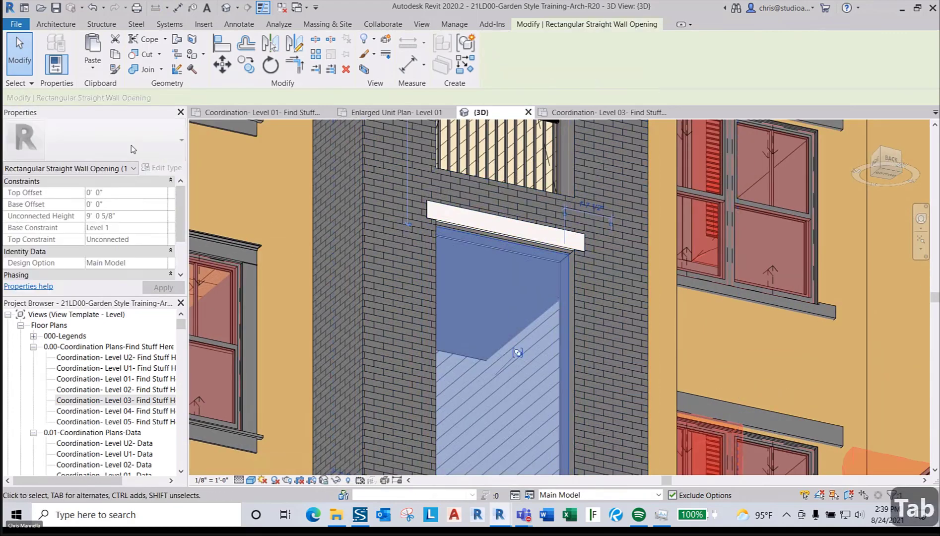
key("Escape")
middle_click_drag(571, 360, 616, 154)
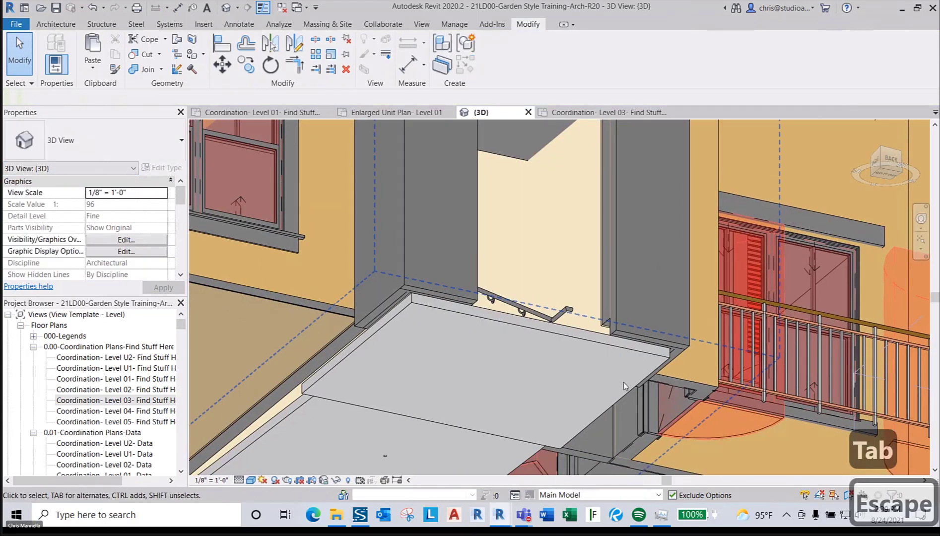
scroll(630, 333, "up", 3)
key("Tab")
key("Tab")
key("Tab")
key("Tab")
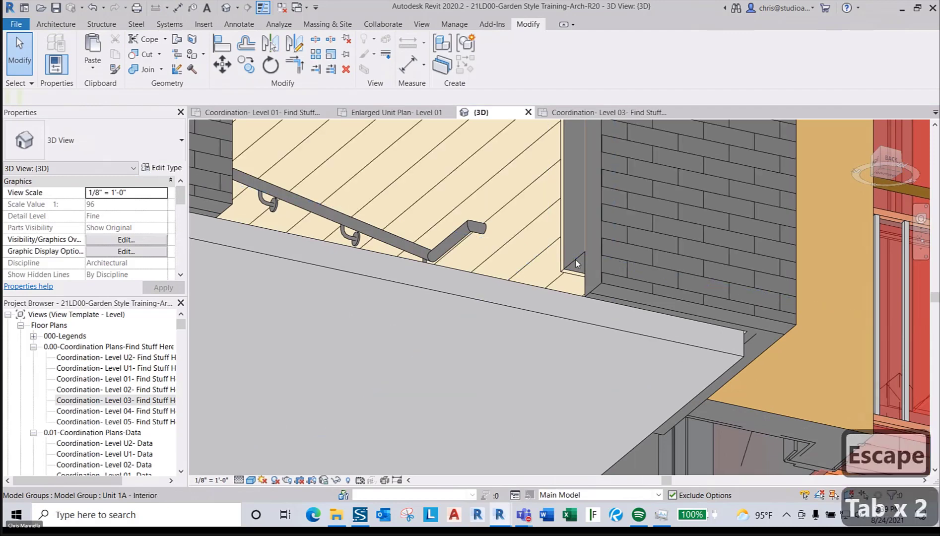
middle_click_drag(578, 376, 614, 269, "shift")
scroll(614, 269, "down", 5)
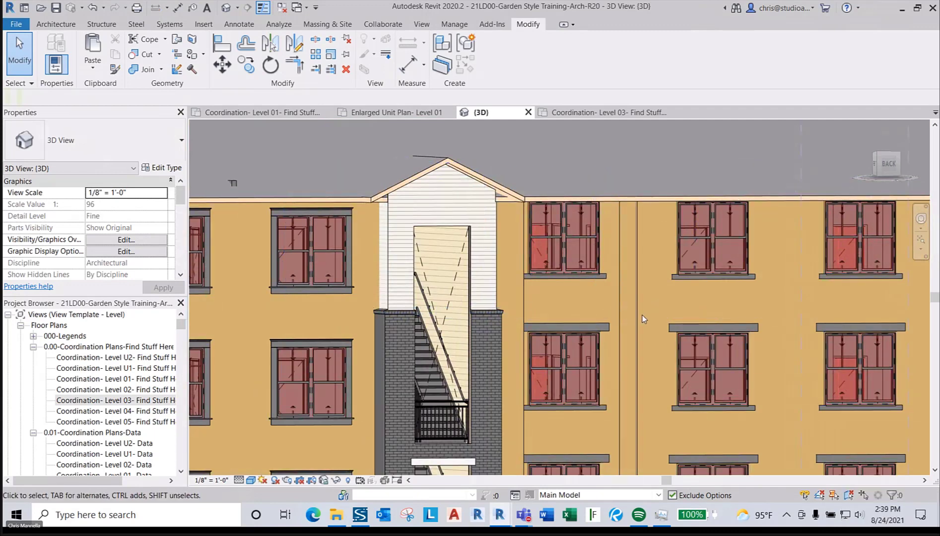
left_click(637, 292)
scroll(636, 293, "down", 3)
key("Escape")
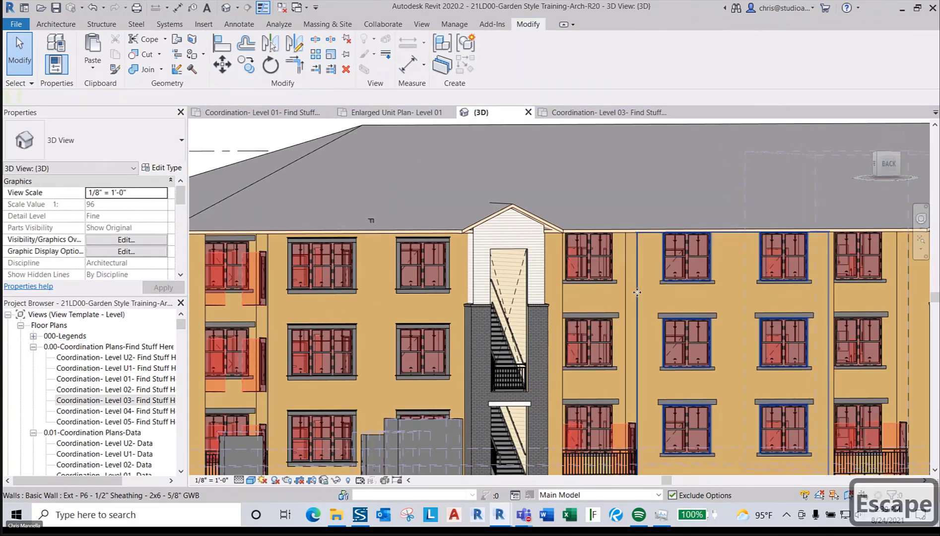
key("w")
key("q")
key("a")
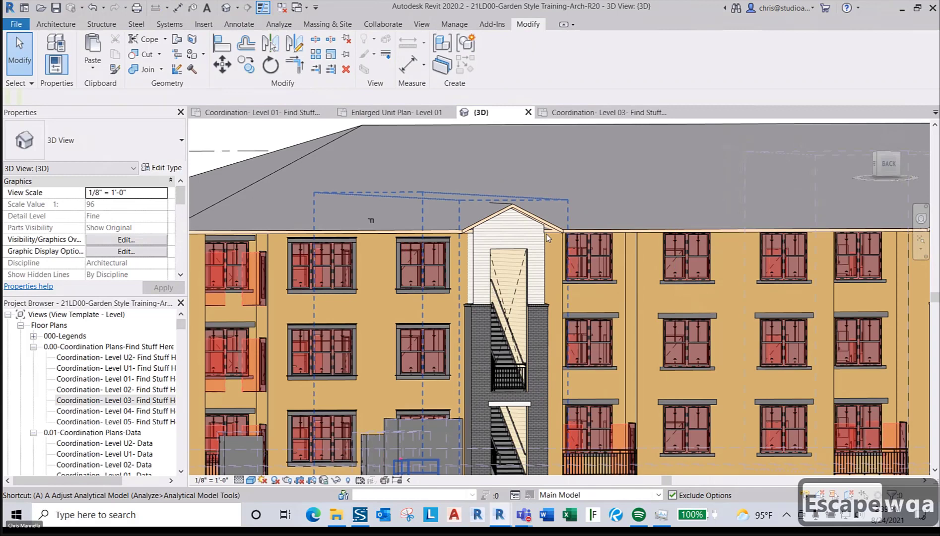
key("Escape")
key("w")
key("a")
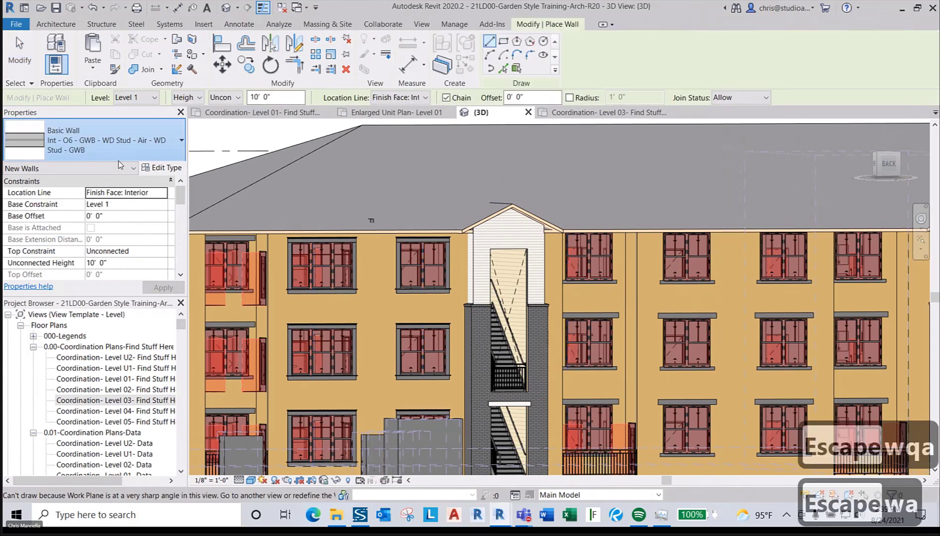
left_click(118, 156)
type("BRICK")
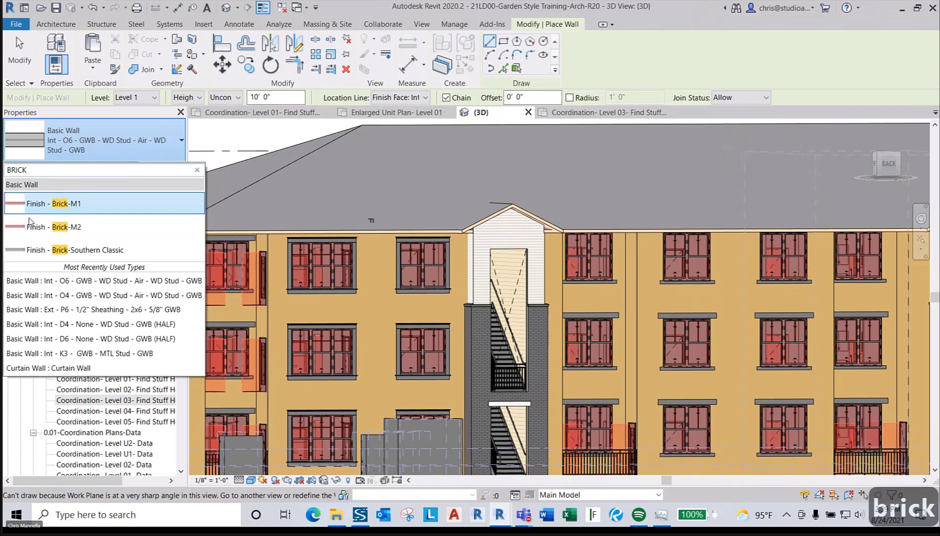
key("Escape")
key("Escape")
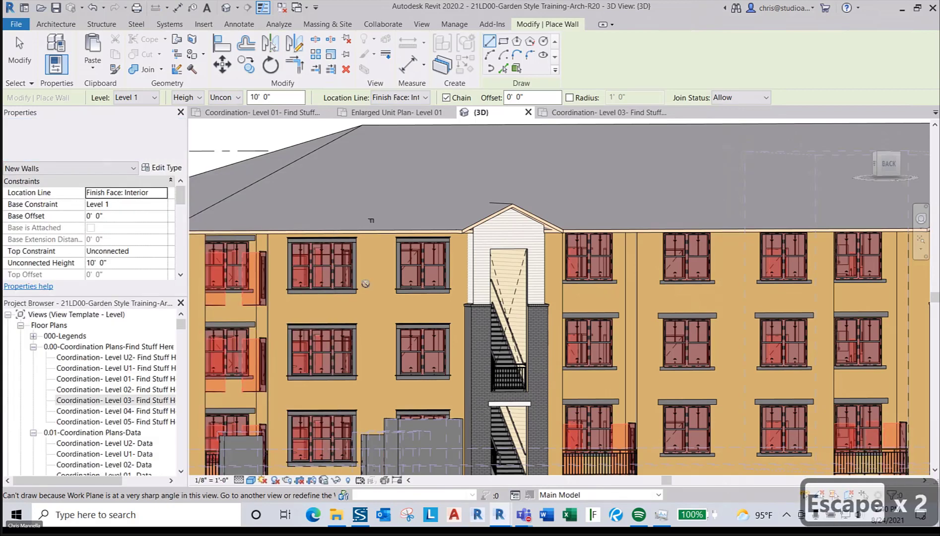
middle_click_drag(495, 300, 467, 357, "shift")
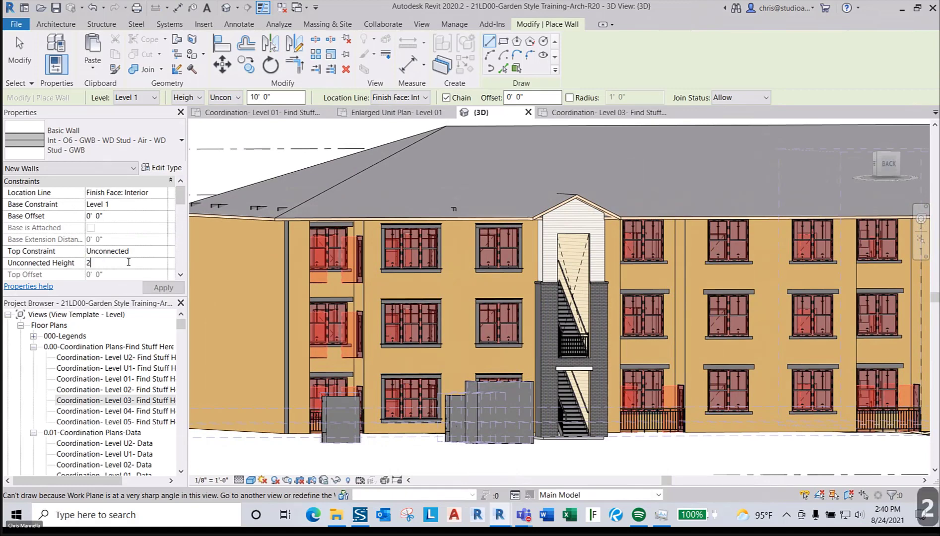
left_click(135, 151)
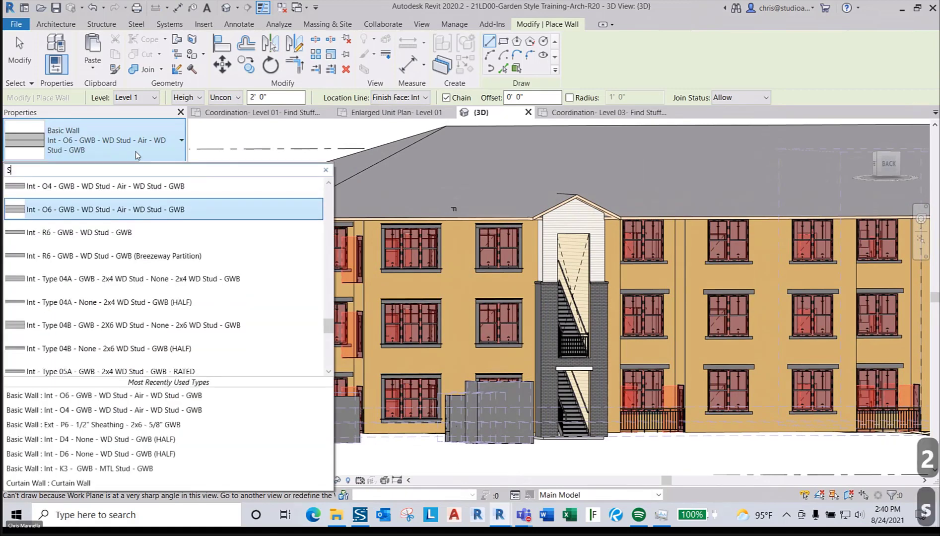
type("siding")
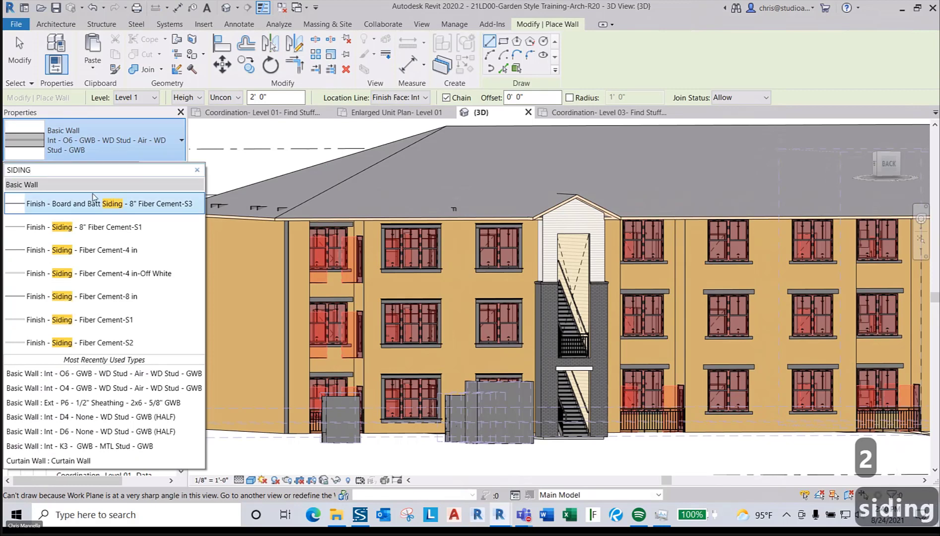
left_click(91, 210)
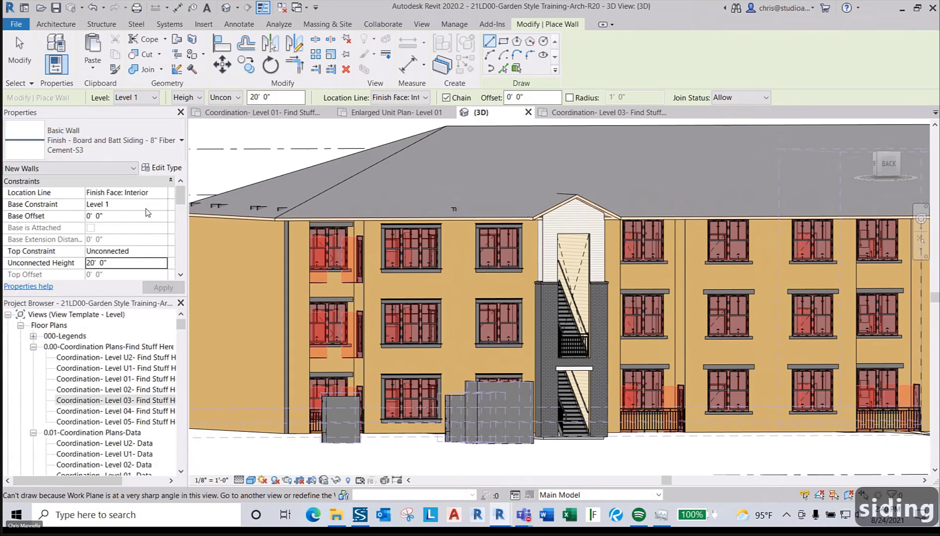
type("2")
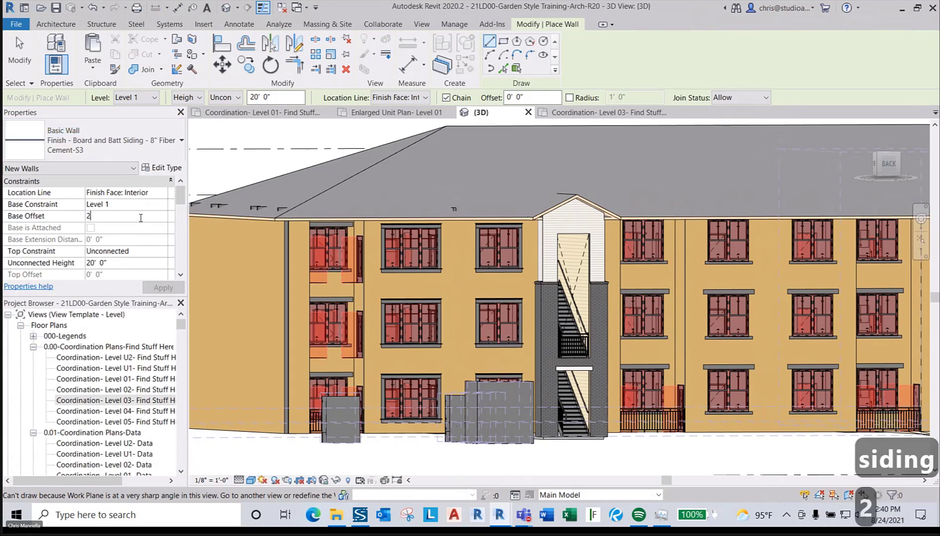
left_click(161, 251)
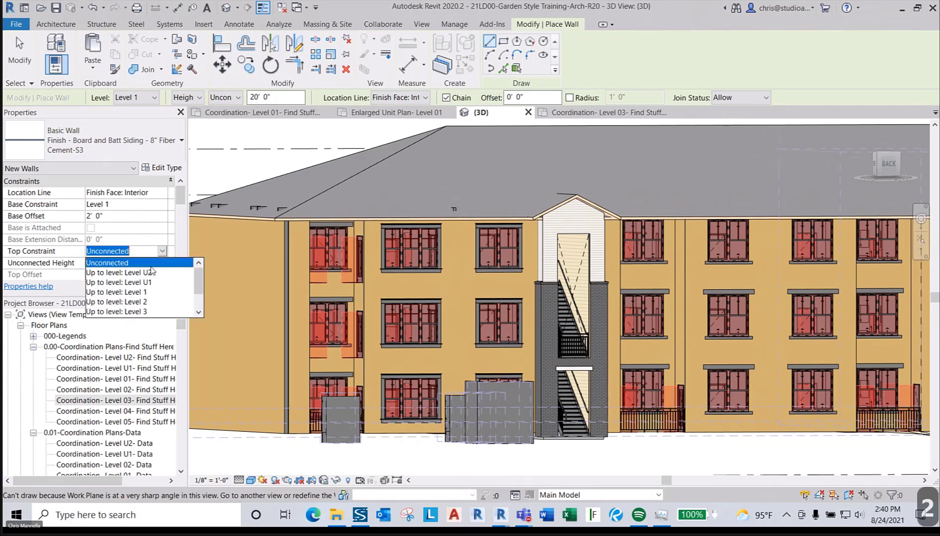
scroll(149, 273, "down", 2)
left_click(139, 276)
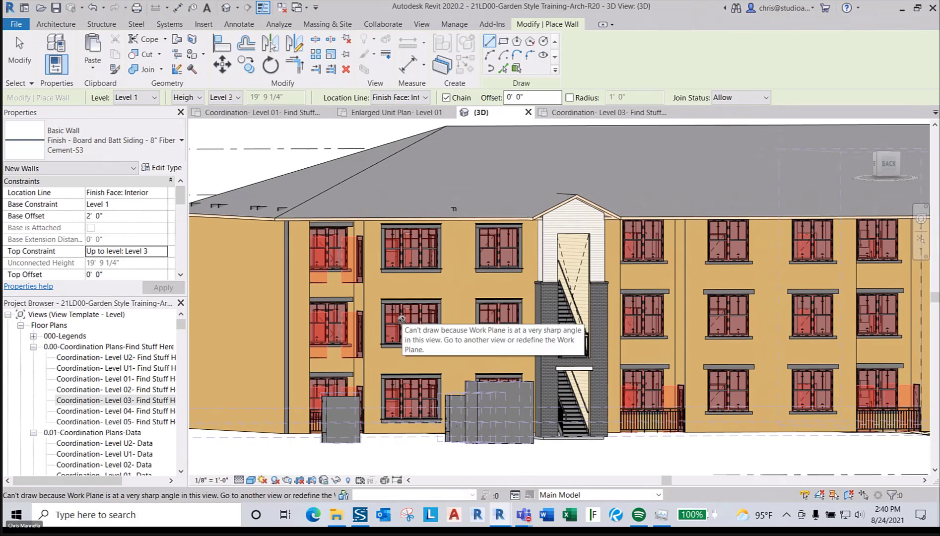
key("Escape")
key("Escape")
key("Escape")
scroll(445, 292, "down", 3)
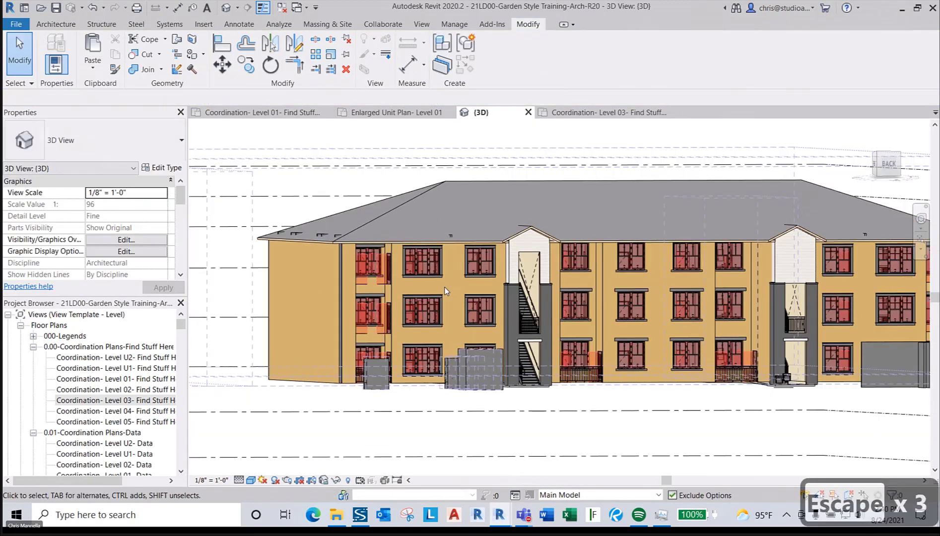
- Orbit above the building's corner and open the Architecture tab's Roof dropdown
middle_click_drag(452, 372, 457, 433, "shift")
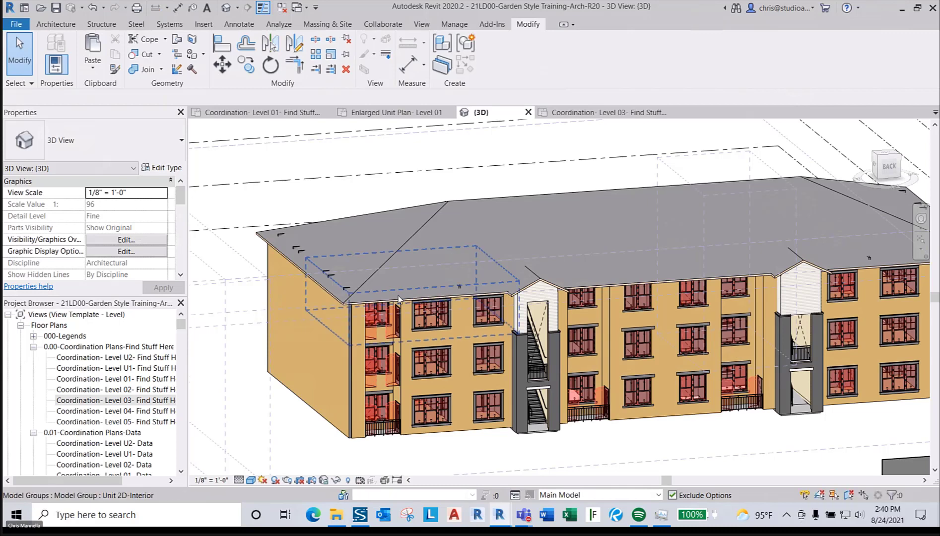
scroll(398, 295, "up", 5)
key("Escape")
key("Escape")
key("Escape")
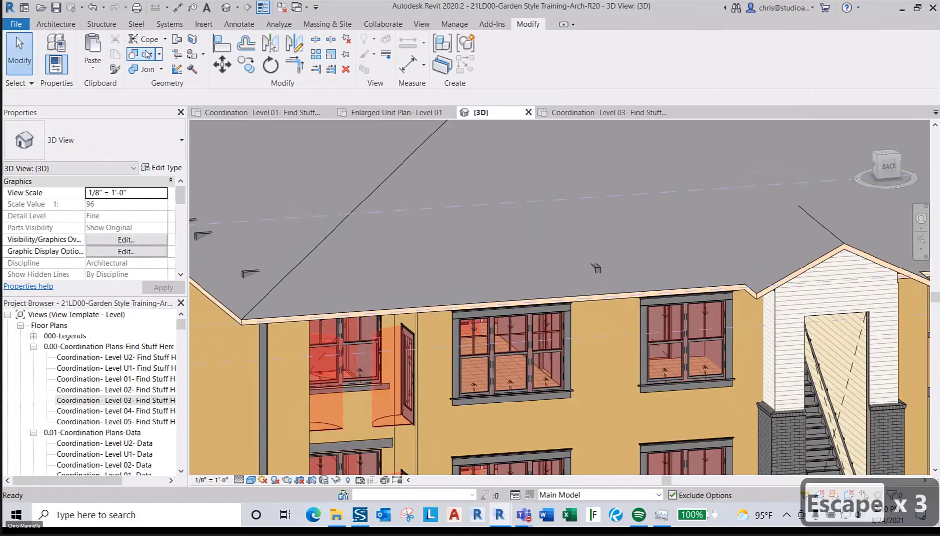
left_click(41, 25)
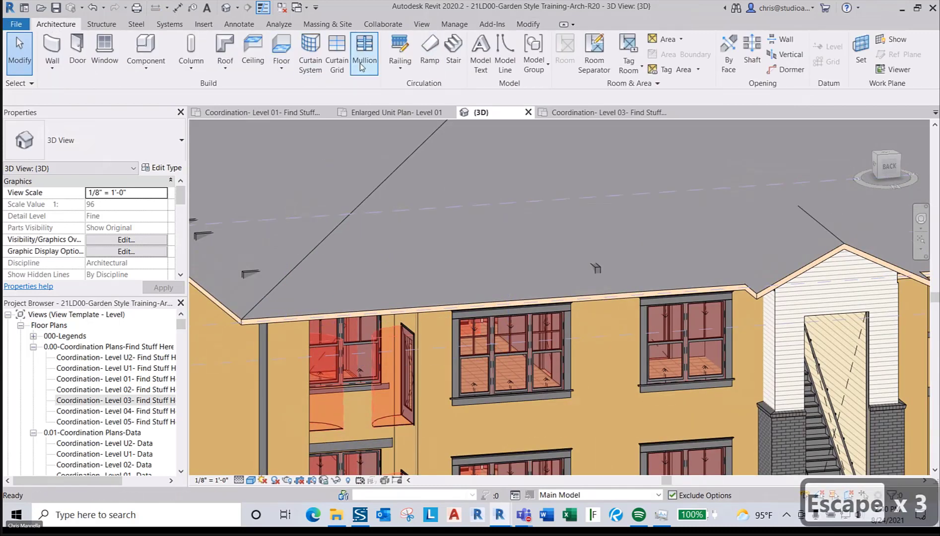
left_click(226, 73)
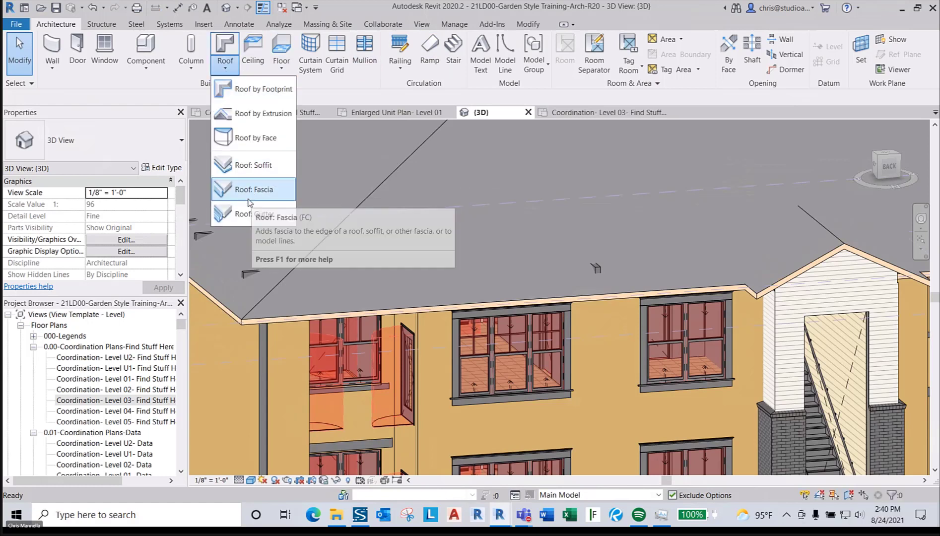
- Add a Fascia-Flat 1x8 fascia along the roof eave edge
left_click(265, 198)
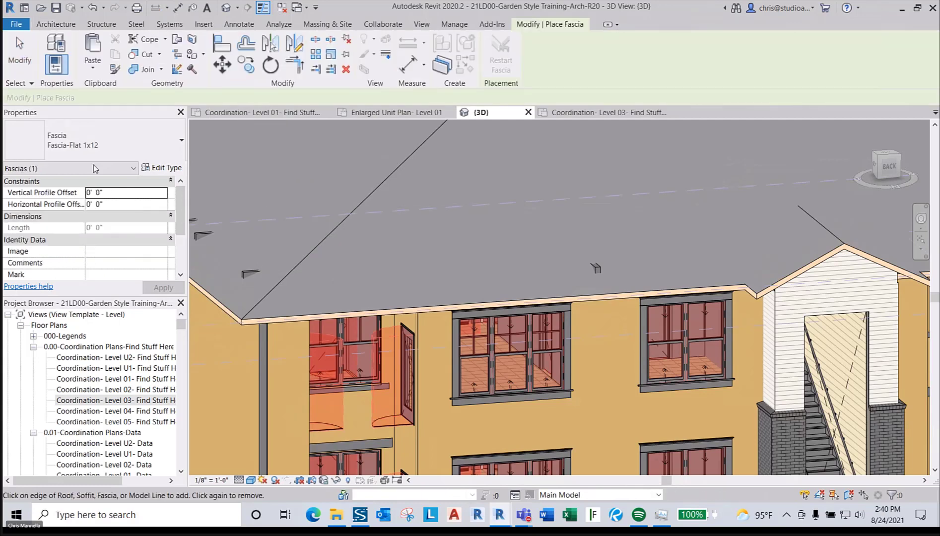
left_click(118, 153)
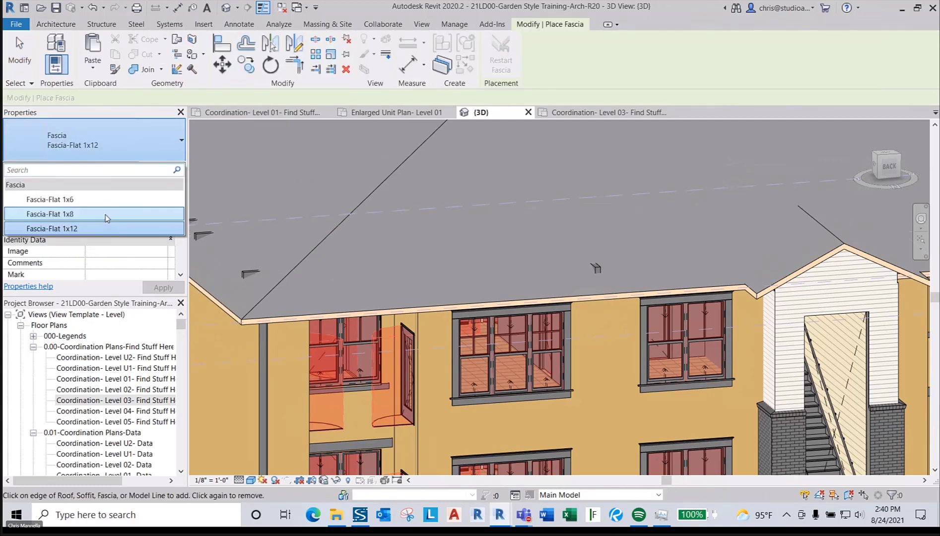
left_click(107, 218)
scroll(370, 295, "up", 3)
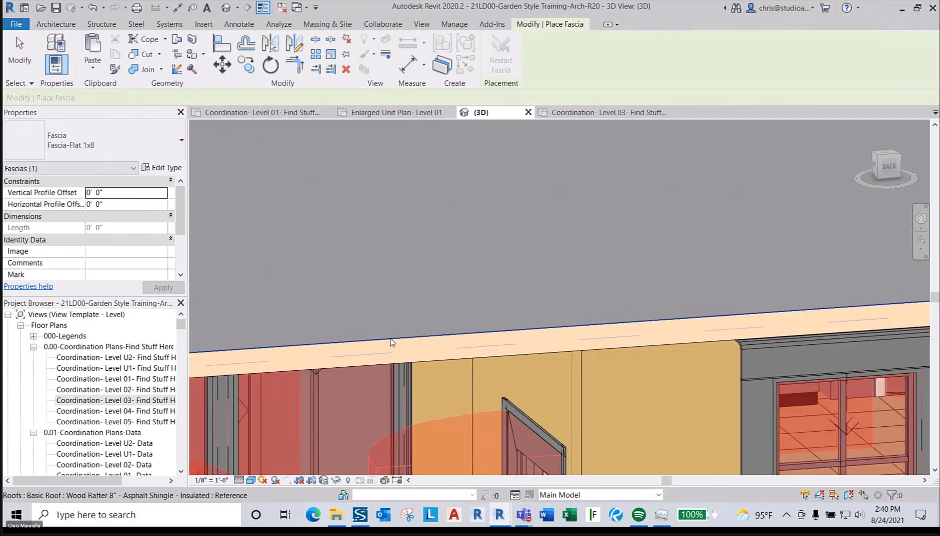
left_click(390, 339)
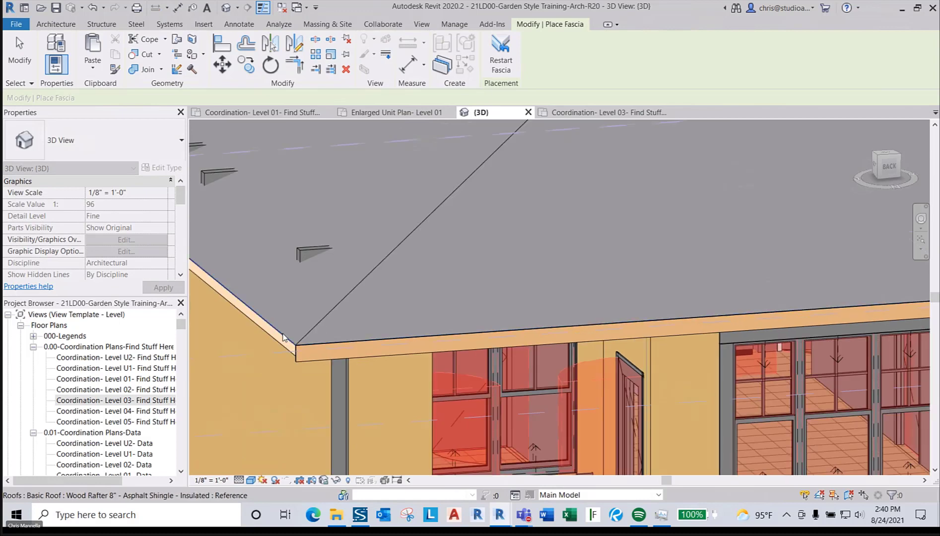
scroll(388, 289, "down", 4)
key("Escape")
key("Escape")
scroll(546, 304, "up", 4)
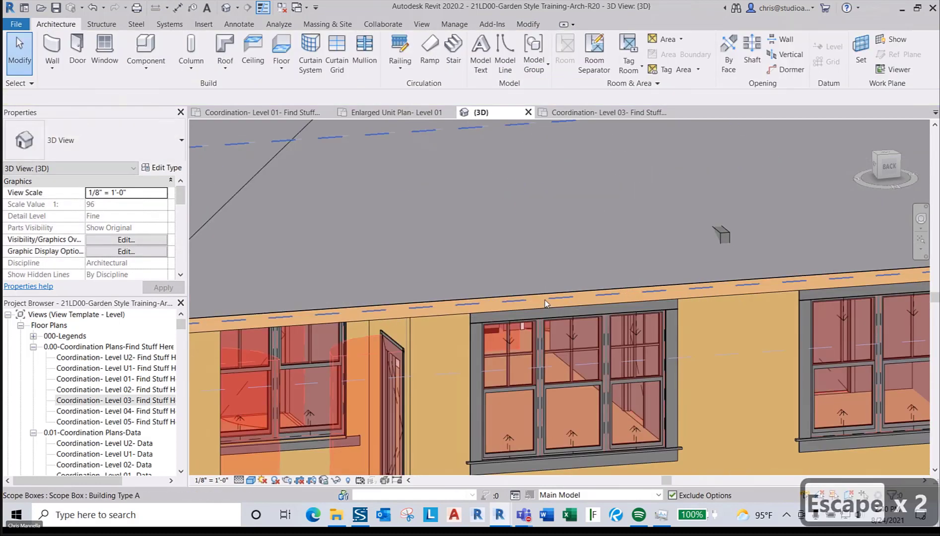
left_click(222, 71)
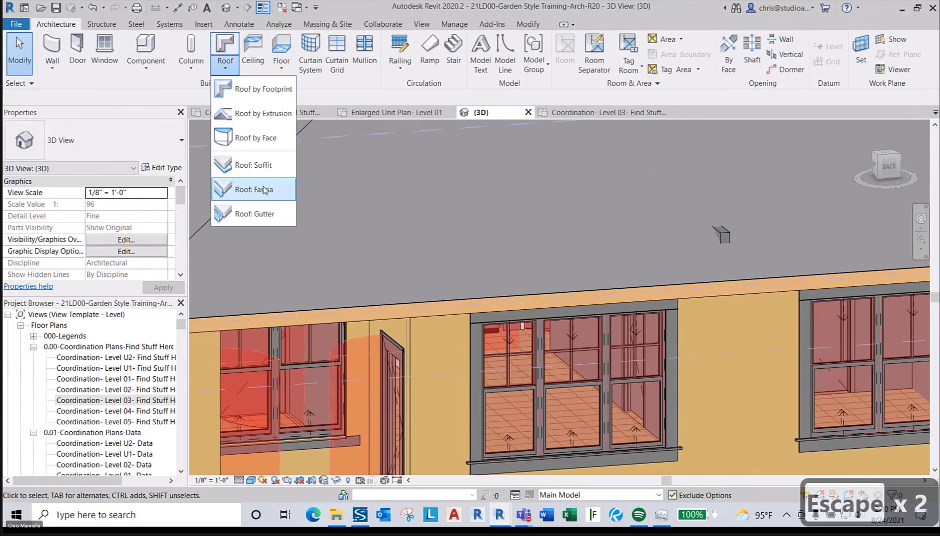
left_click(266, 213)
- Run a Gutter - Bevel 5" x 5" gutter along the fascia edge
left_click(181, 140)
left_click(50, 178)
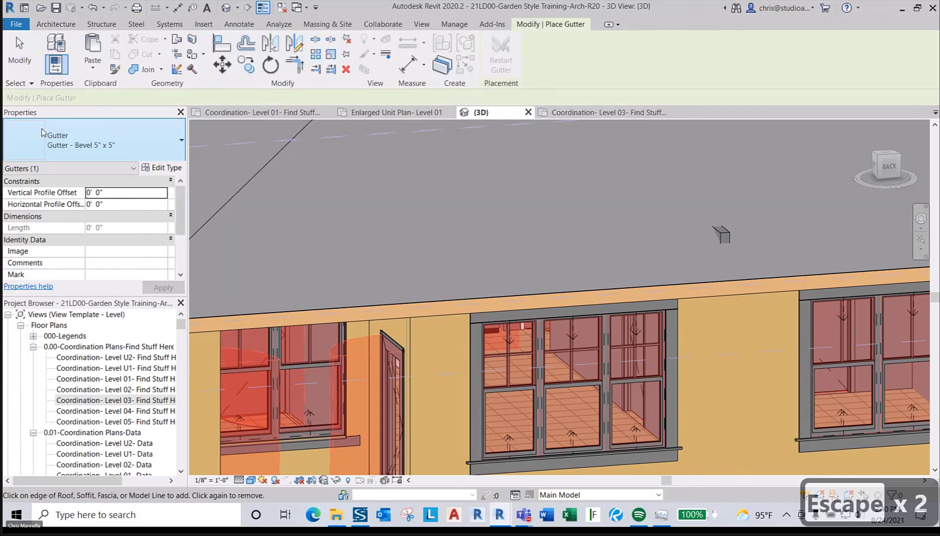
left_click(282, 328)
scroll(287, 307, "down", 2)
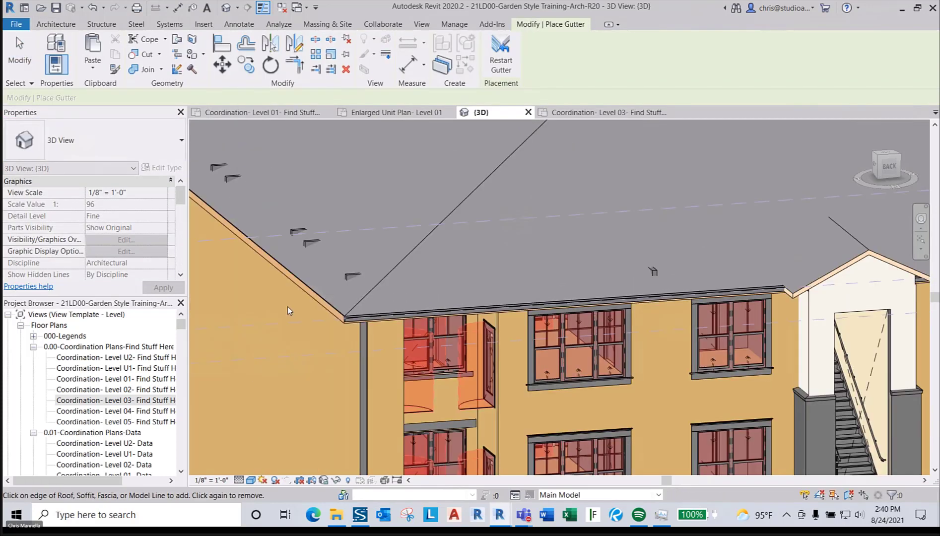
scroll(341, 307, "up", 1)
key("Escape")
key("Escape")
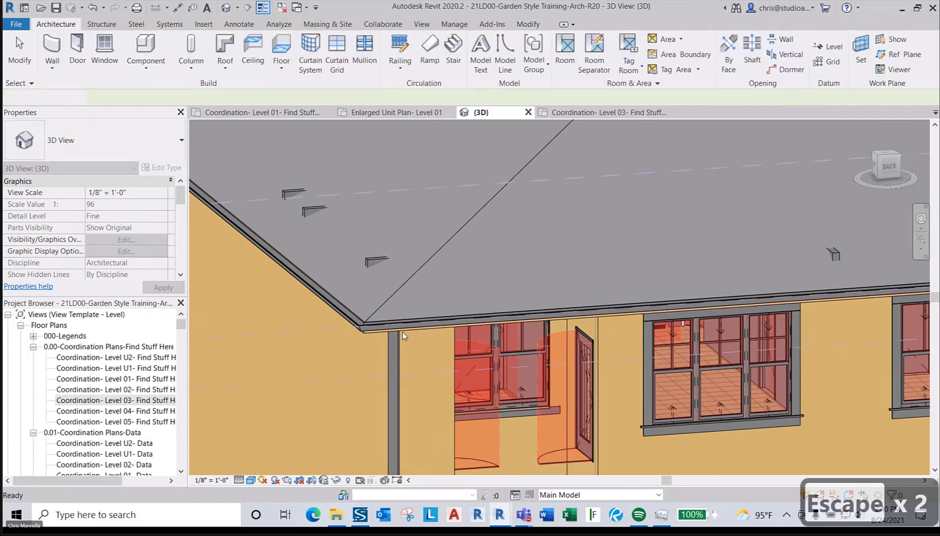
- Zoom around the new gutter, clear the selection, and start placing a component with CM
scroll(364, 342, "up", 1)
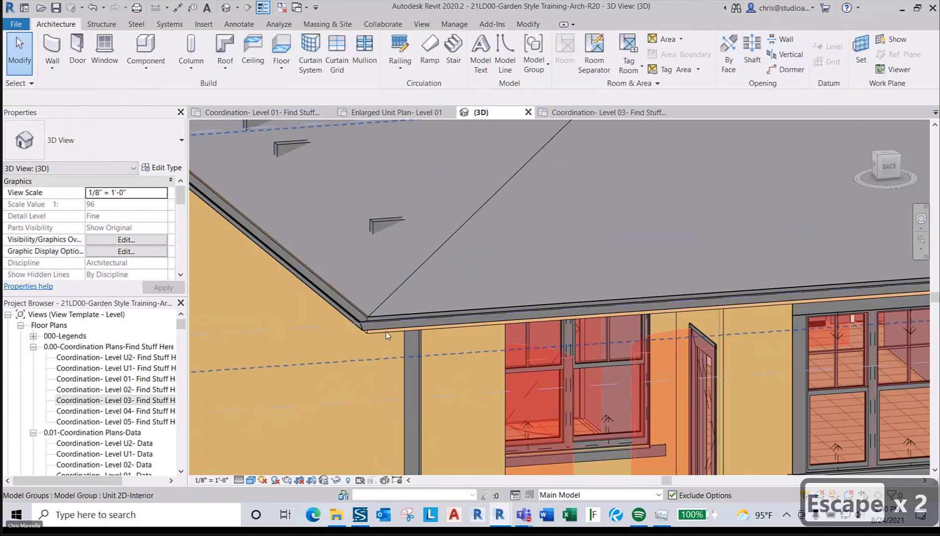
scroll(385, 331, "down", 1)
scroll(377, 338, "up", 2)
scroll(377, 332, "down", 3)
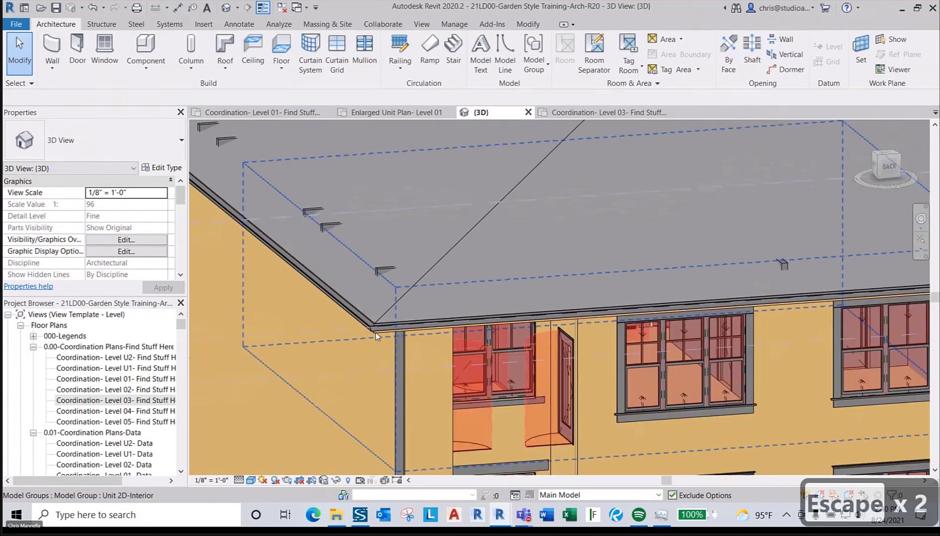
scroll(361, 294, "up", 2)
scroll(361, 294, "down", 3)
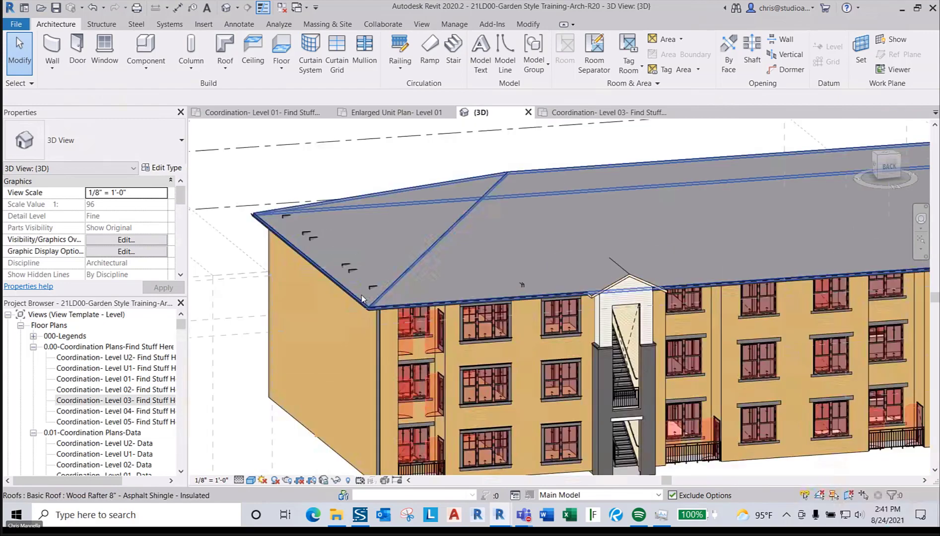
scroll(361, 295, "up", 4)
key("Escape")
key("Escape")
key("Escape")
scroll(361, 294, "down", 3)
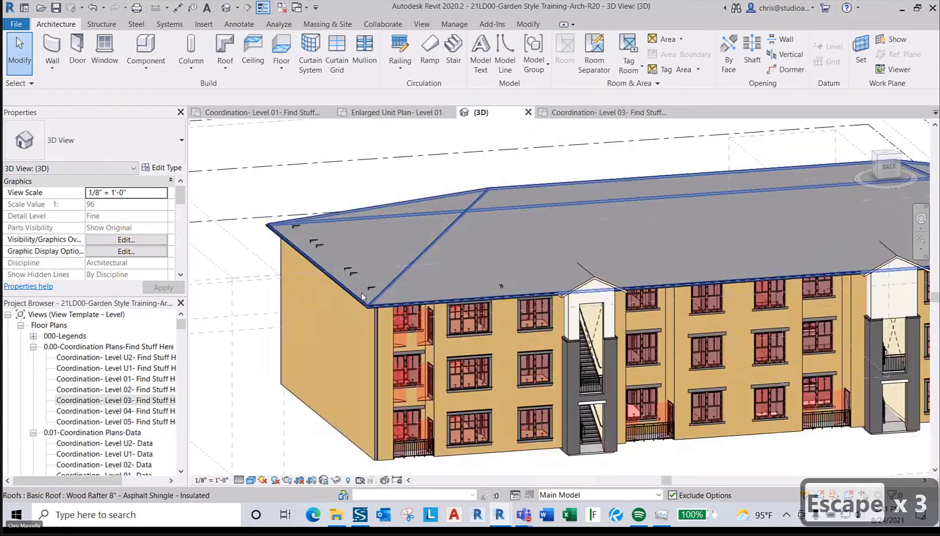
scroll(375, 339, "up", 2)
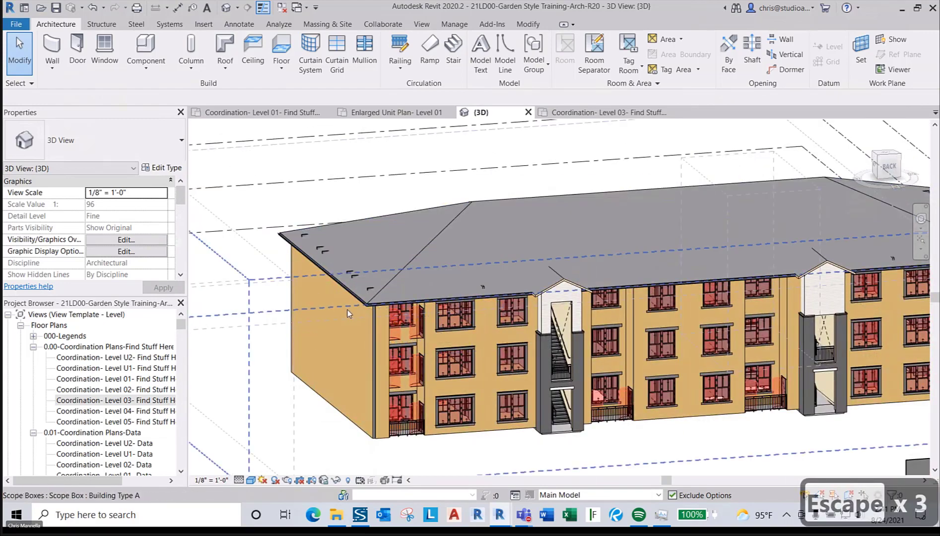
key("c")
key("m")
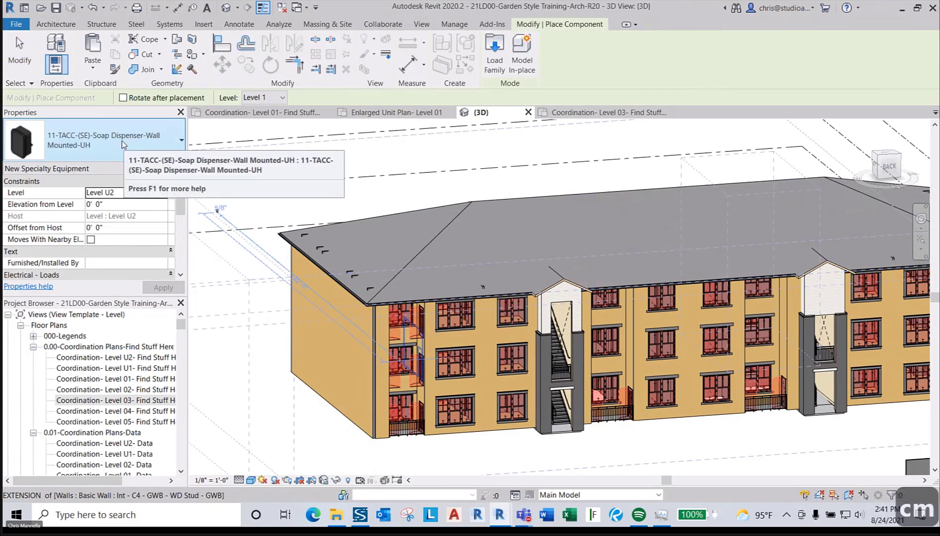
left_click(55, 24)
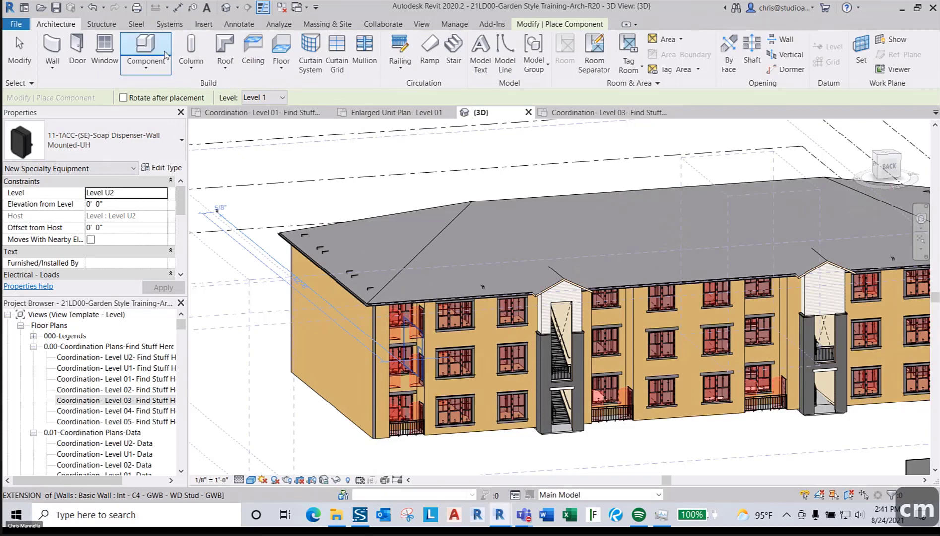
left_click(122, 141)
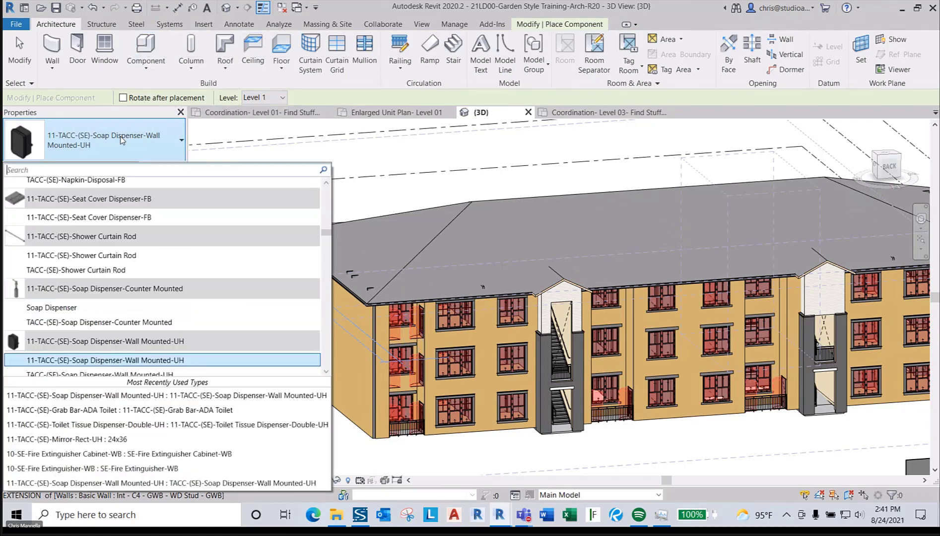
type("DOWNSP")
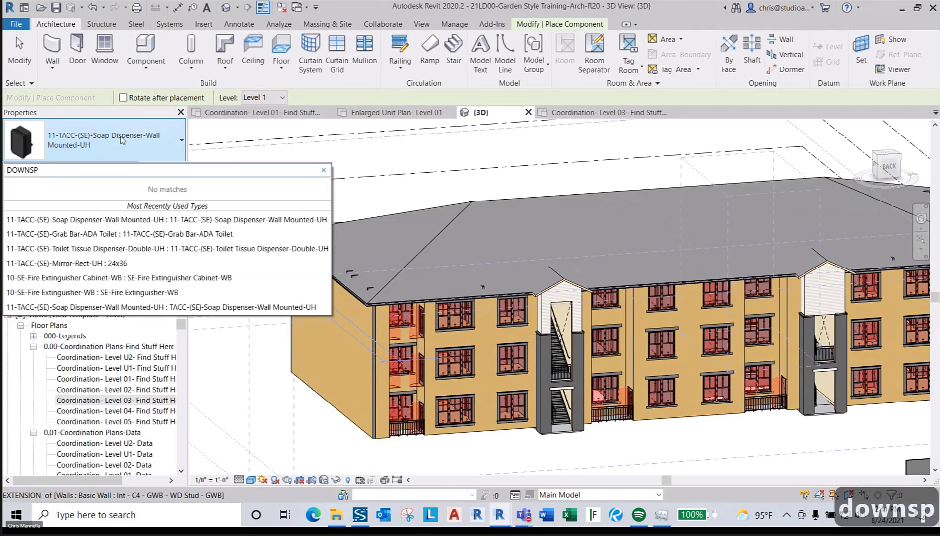
key("Escape")
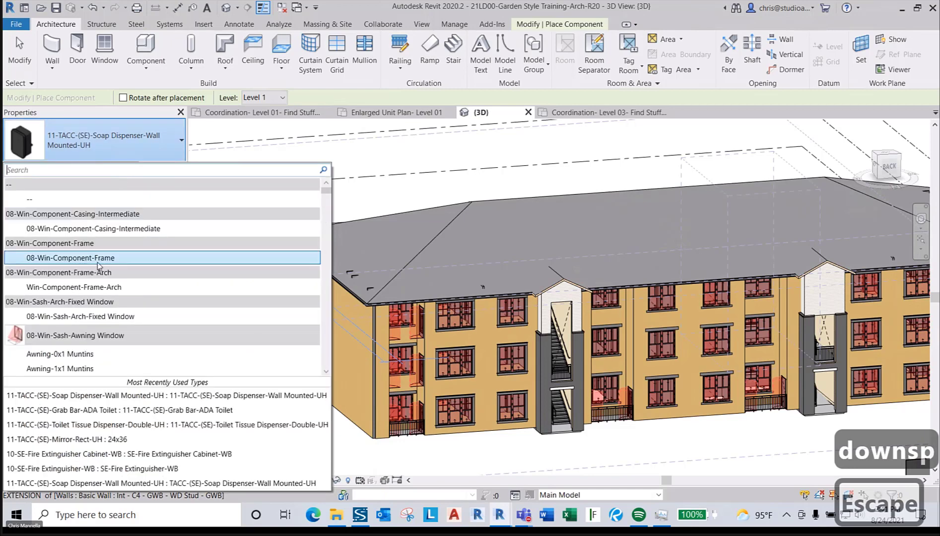
scroll(99, 269, "down", 3)
scroll(99, 267, "down", 10)
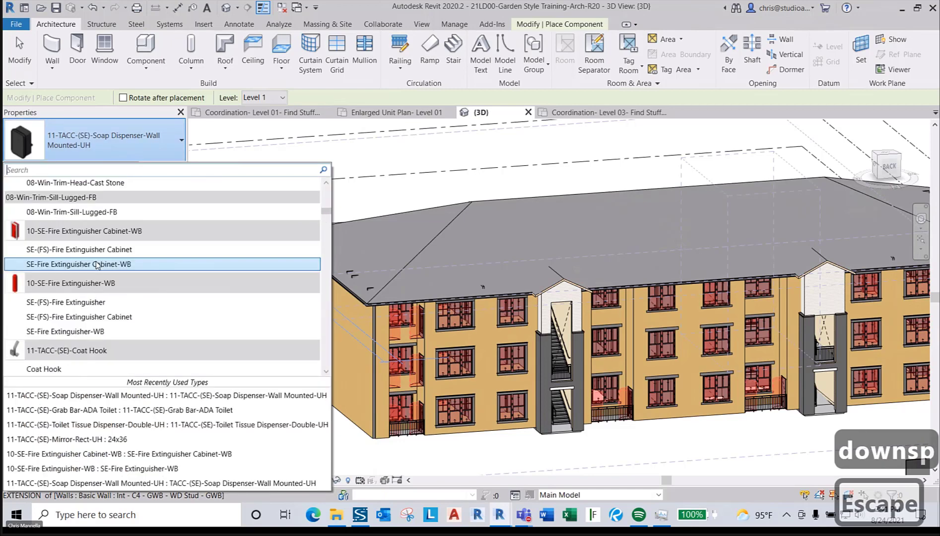
scroll(97, 264, "down", 5)
scroll(98, 265, "up", 4)
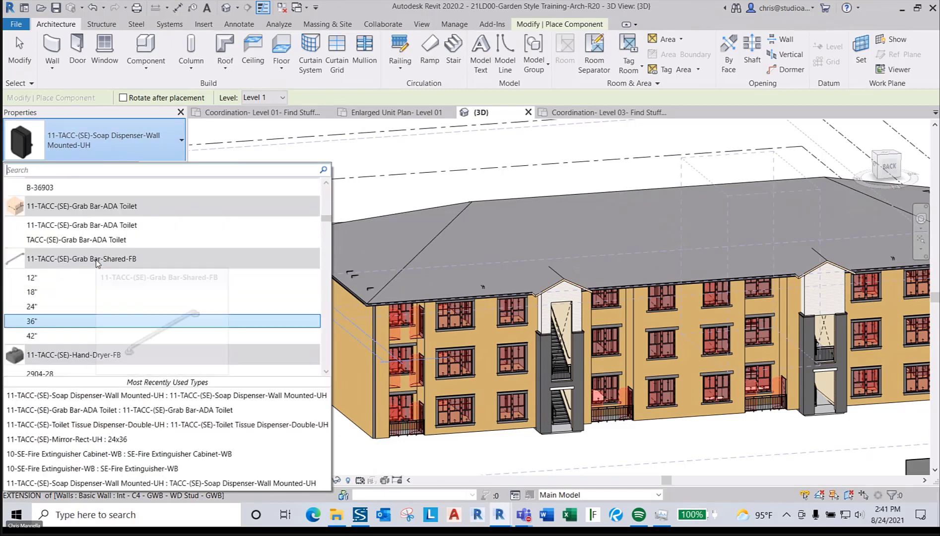
key("Escape")
key("Escape")
key("Escape")
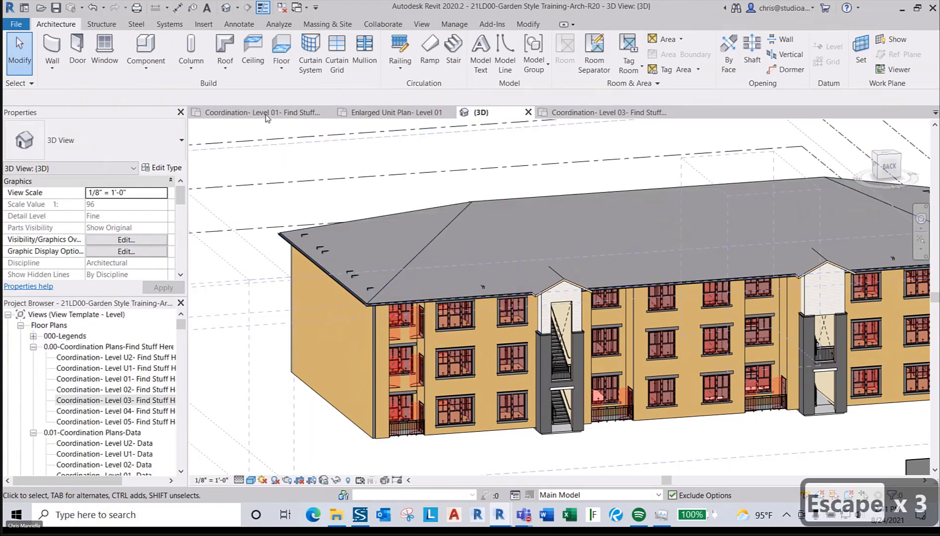
left_click(203, 24)
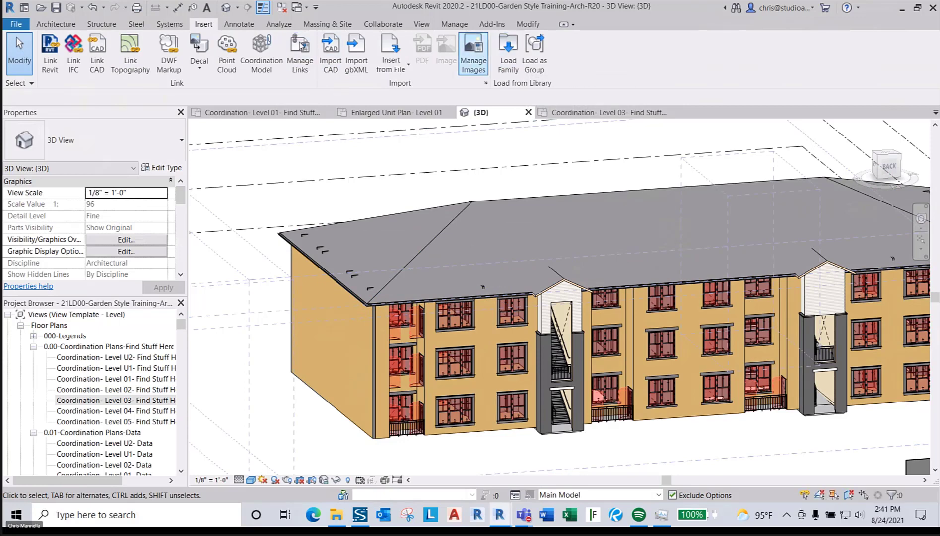
- Check the Riser Room file in the training folder, then switch to the Coordination- Level 01- Find Stuff Here plan
left_click(336, 515)
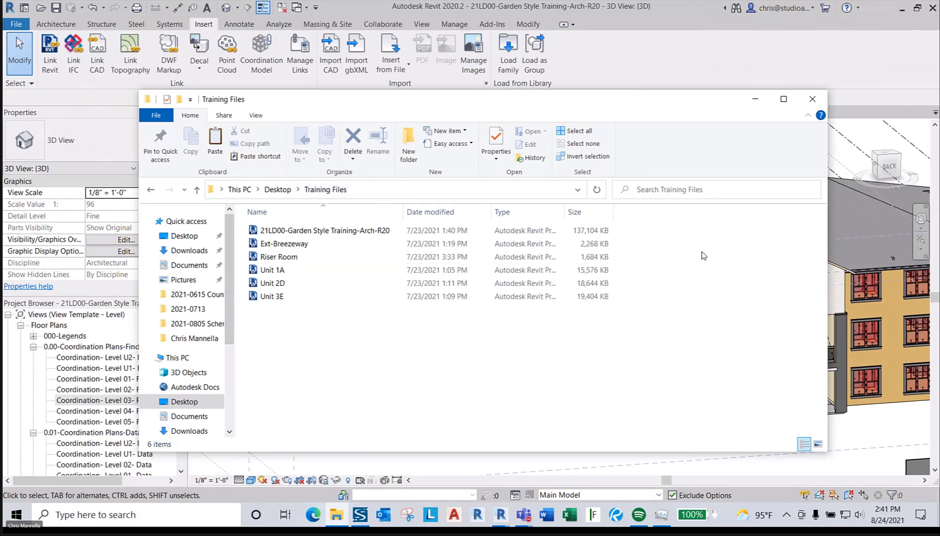
left_click(440, 257)
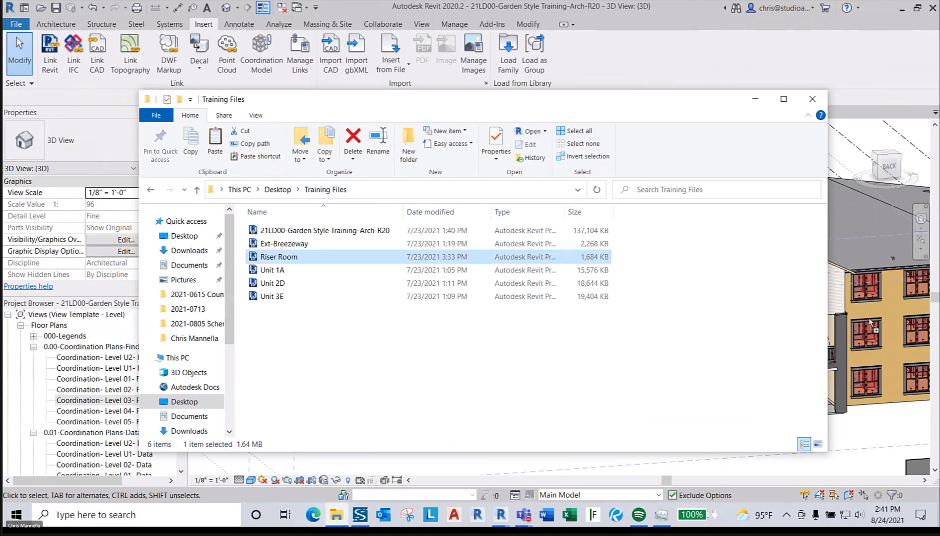
left_click(679, 82)
middle_click_drag(577, 251, 579, 431, "shift")
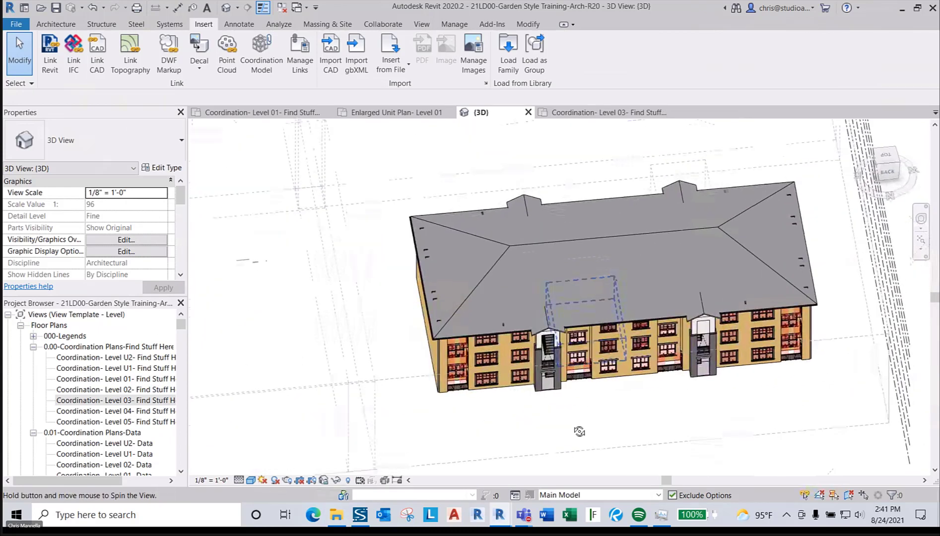
scroll(426, 402, "up", 3)
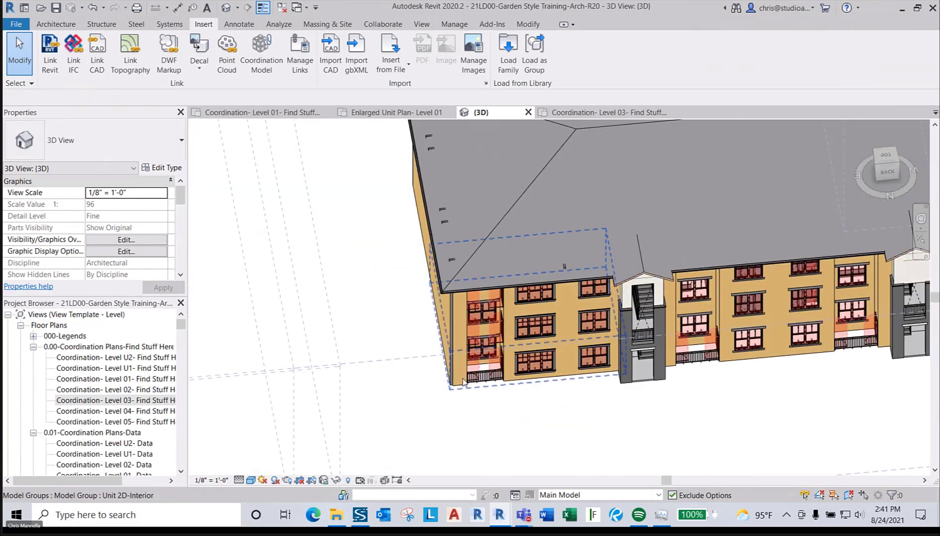
left_click(278, 114)
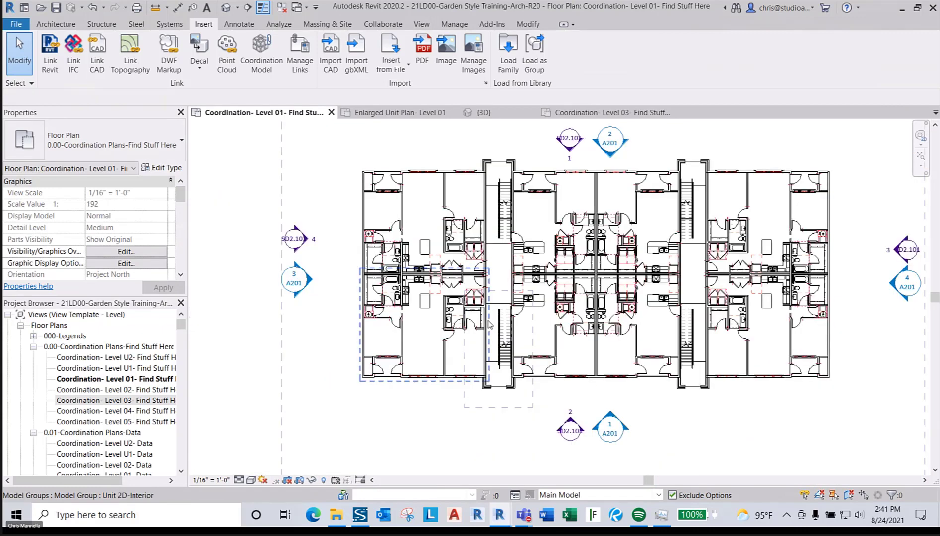
- Place one Riser Room model group beside the building on Level 01
scroll(345, 268, "up", 2)
left_click(62, 25)
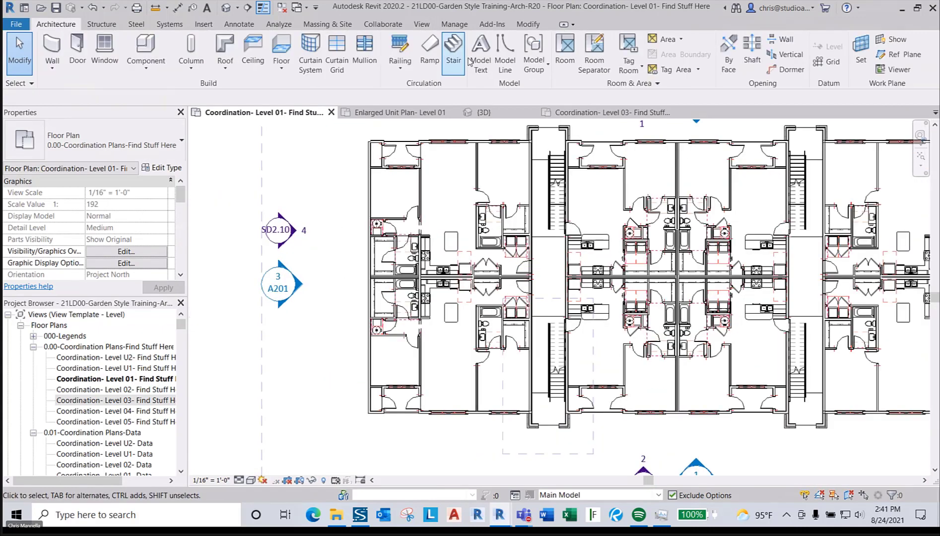
left_click(536, 66)
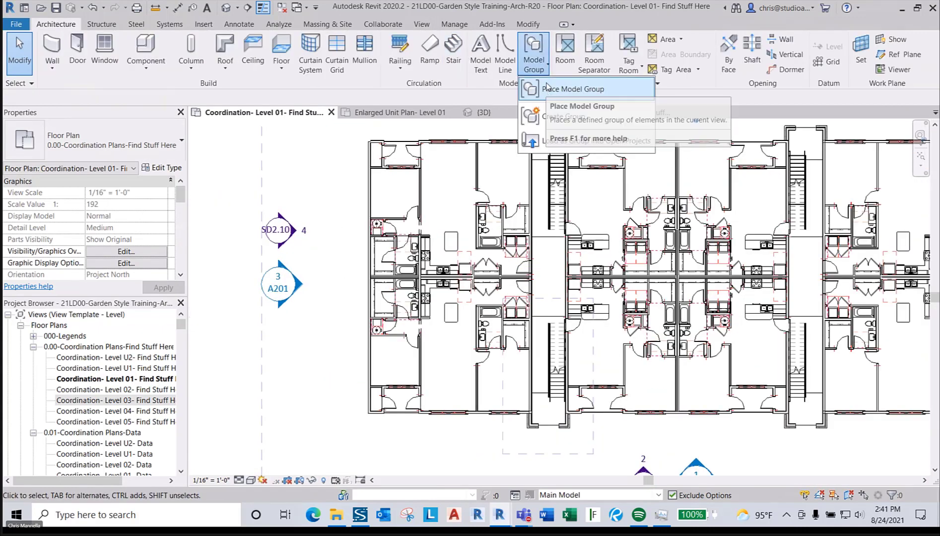
left_click(547, 90)
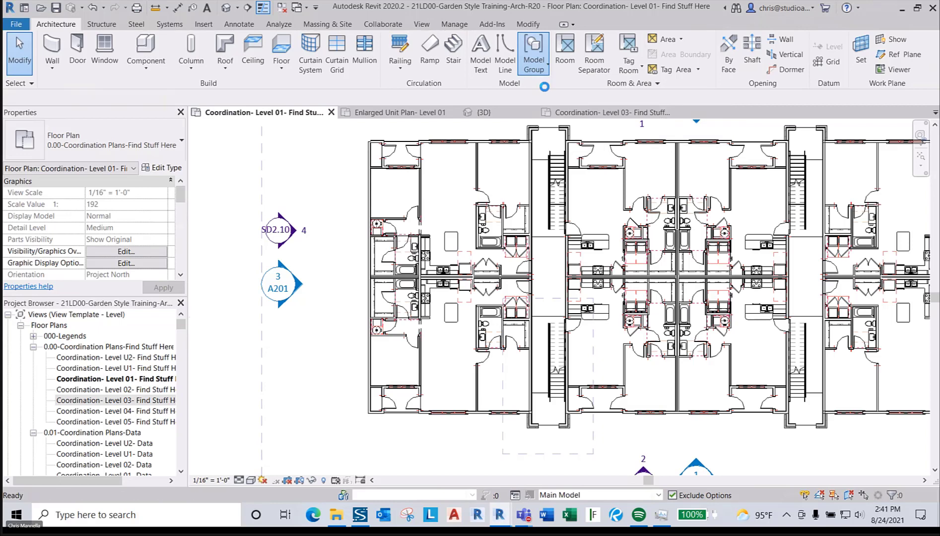
left_click(127, 146)
type("R")
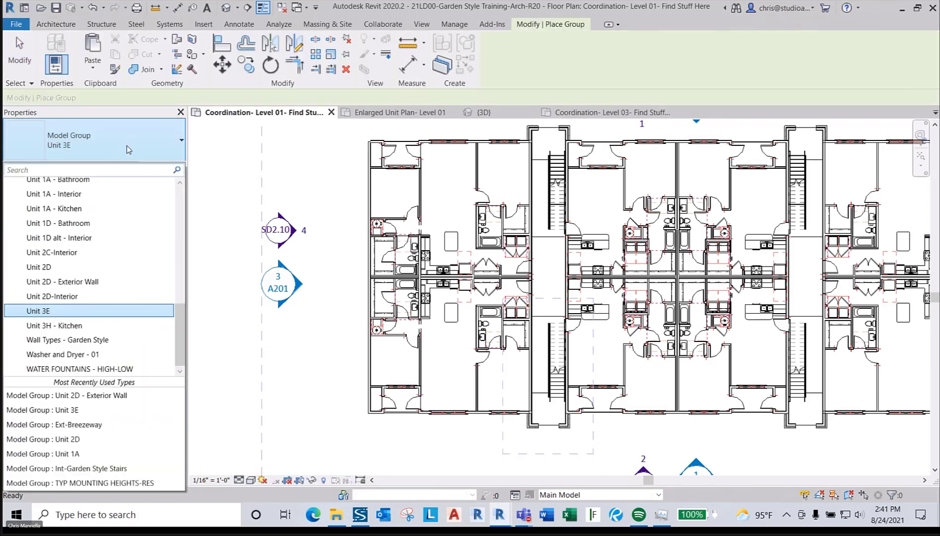
type("ISER")
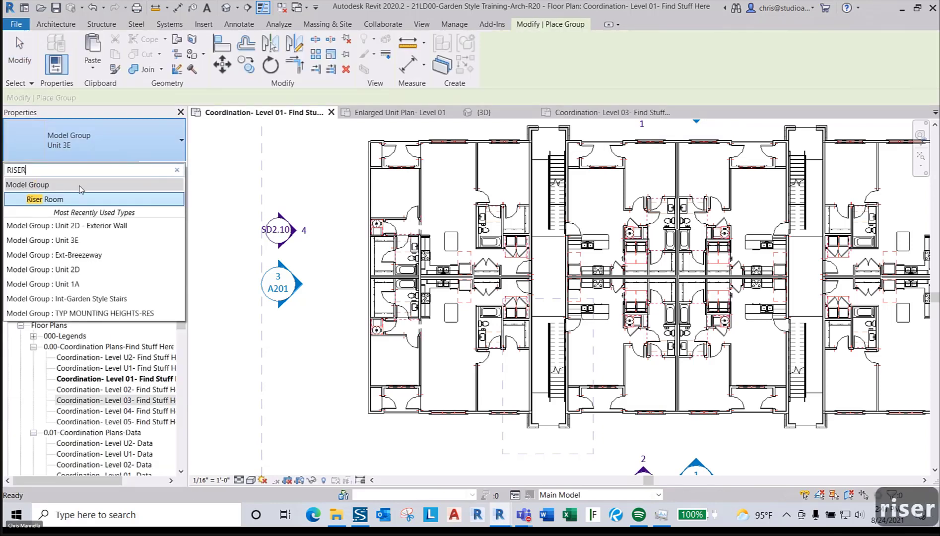
left_click(73, 201)
scroll(323, 279, "up", 5)
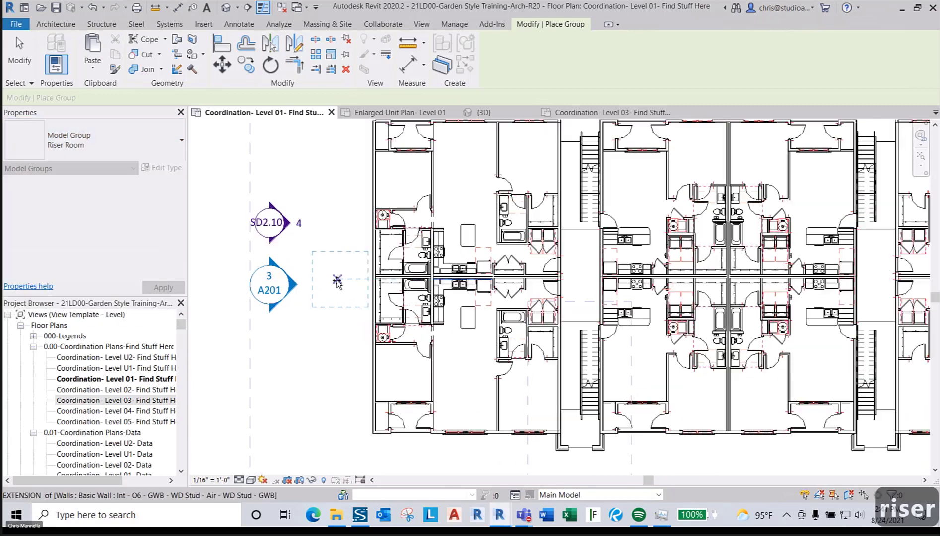
left_click(336, 278)
key("Escape")
key("Escape")
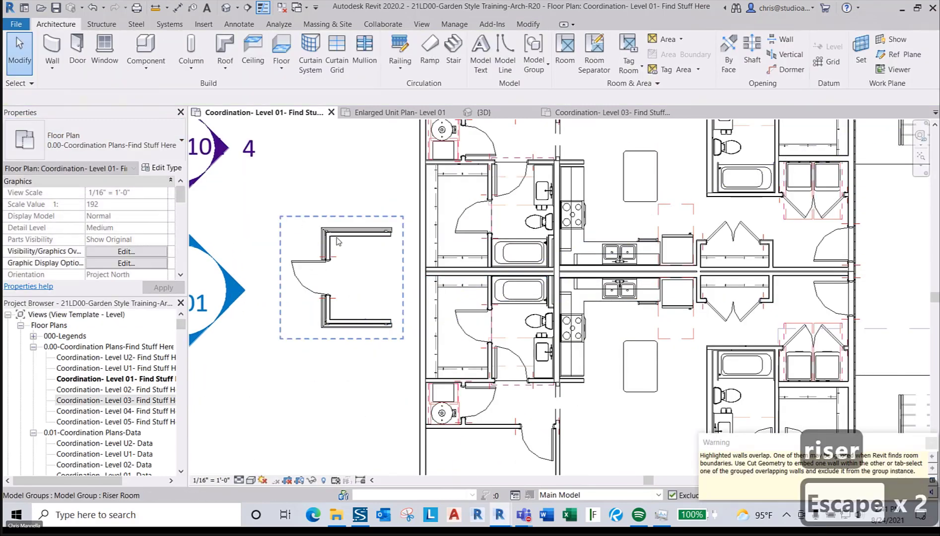
- Line up the Riser Room group's wall with the corridor wall line
scroll(329, 307, "up", 2)
scroll(448, 216, "up", 2)
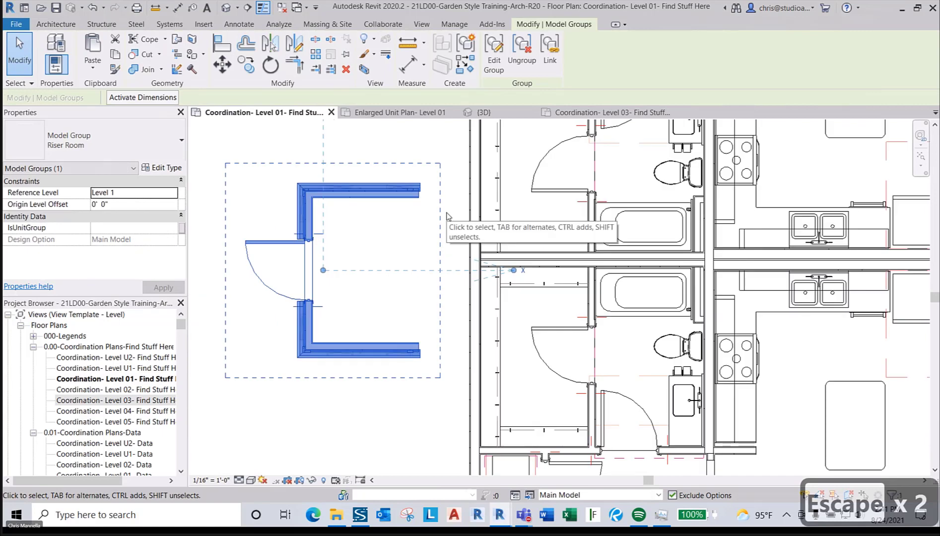
key("m")
key("v")
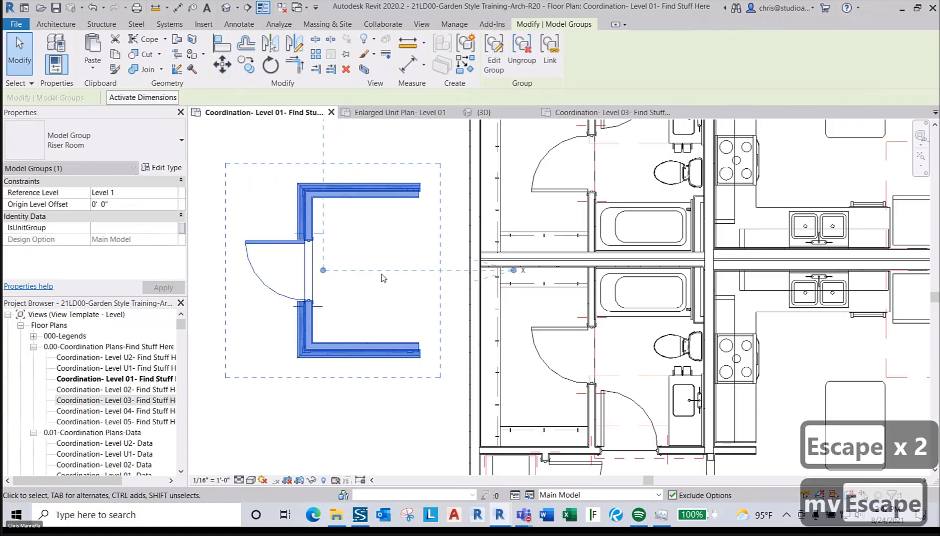
scroll(502, 262, "up", 3)
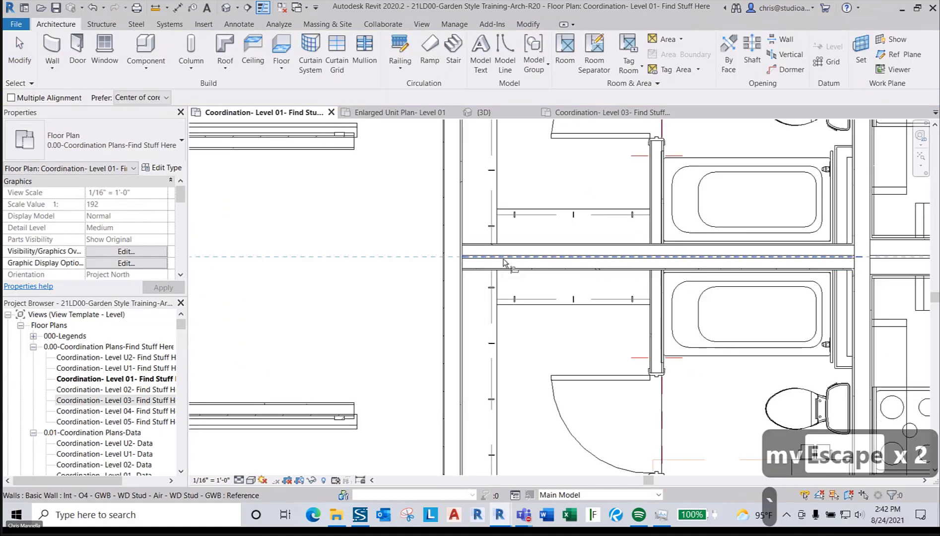
left_click(503, 262)
scroll(503, 262, "down", 1)
left_click(269, 278)
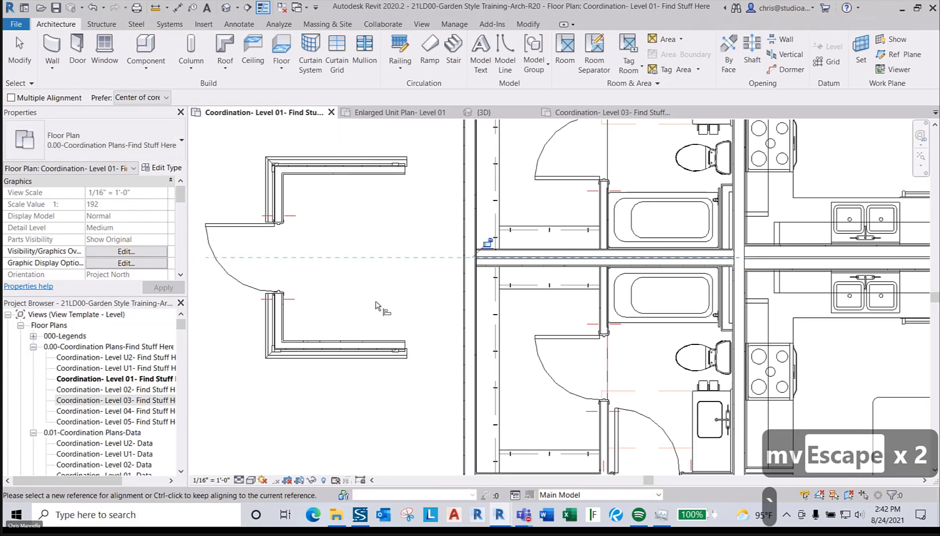
- Move the Riser Room group (MV) so it butts against the building's end wall
left_click(401, 343)
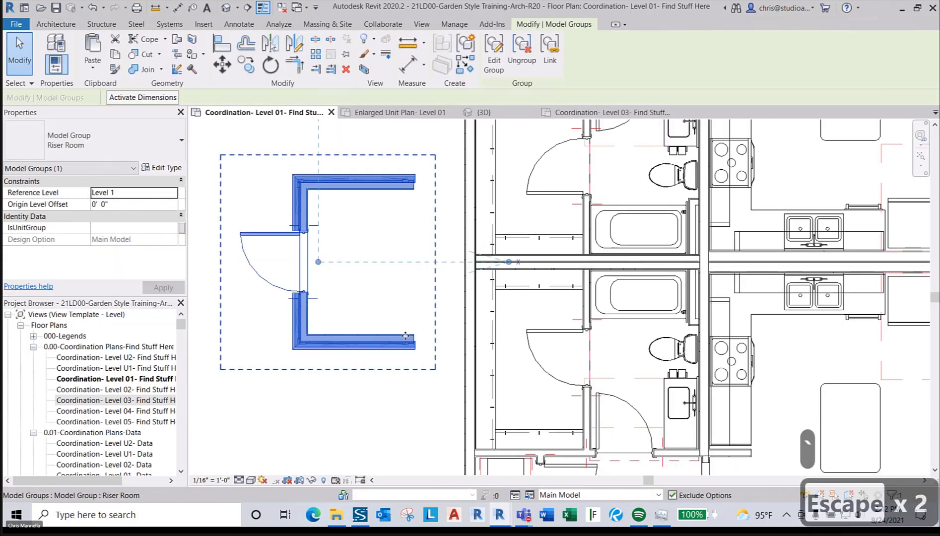
scroll(345, 385, "up", 1)
key("m")
key("v")
scroll(412, 340, "up", 2)
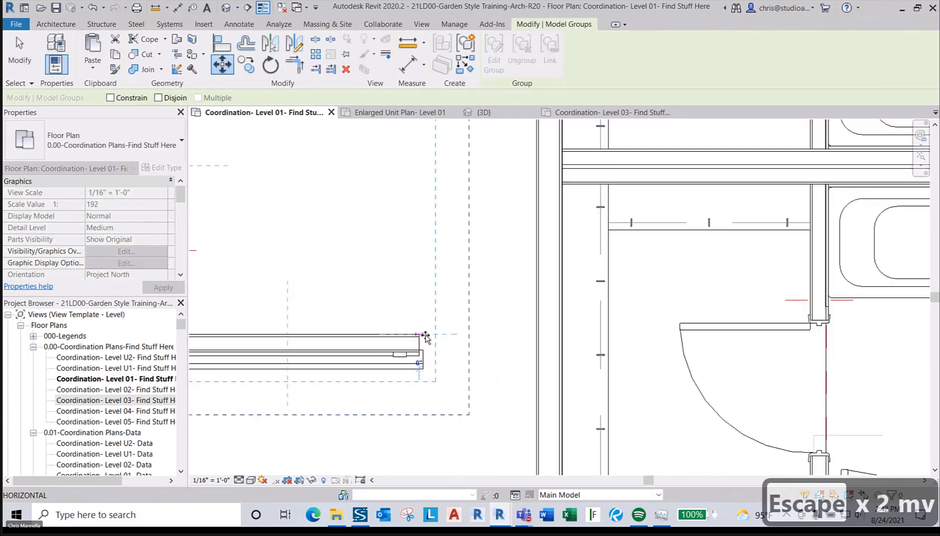
left_click(534, 337)
scroll(464, 320, "down", 4)
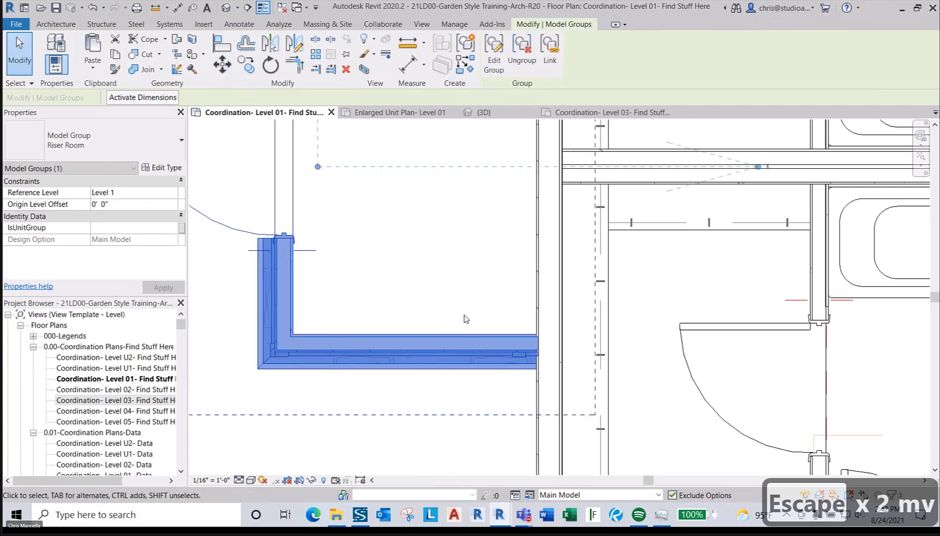
key("Escape")
key("Escape")
scroll(502, 262, "down", 2)
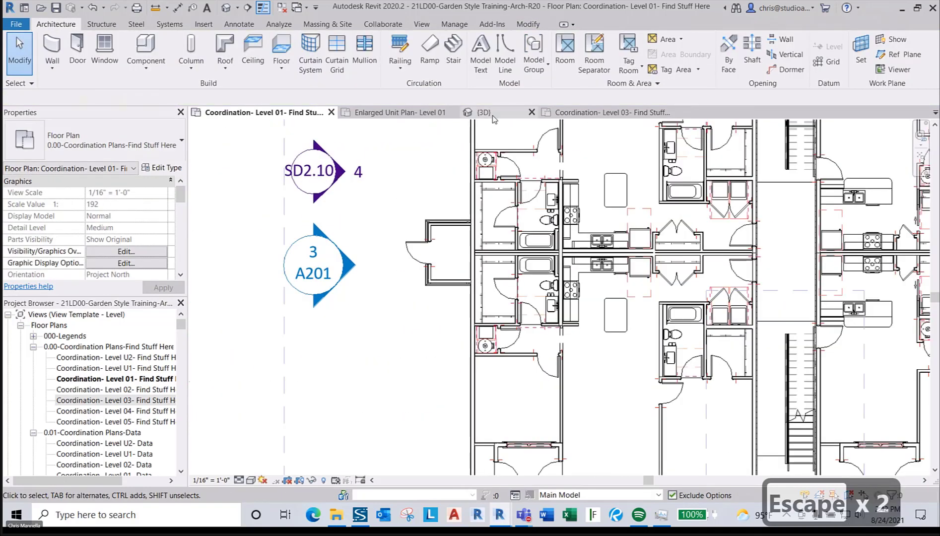
- Go to the 3D view and orbit in close to a building corner
left_click(481, 113)
middle_click_drag(573, 327, 444, 347, "shift")
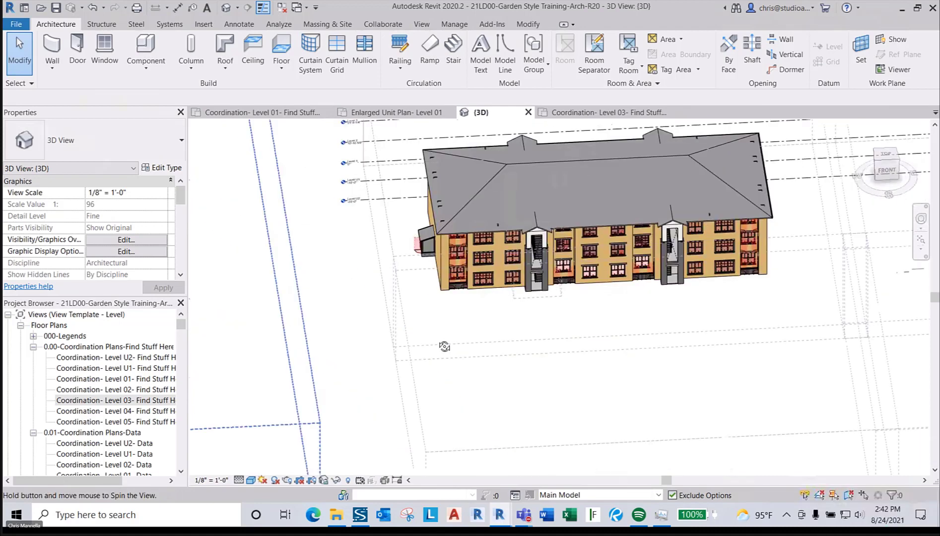
middle_click_drag(484, 315, 523, 374, "shift")
scroll(502, 206, "up", 5)
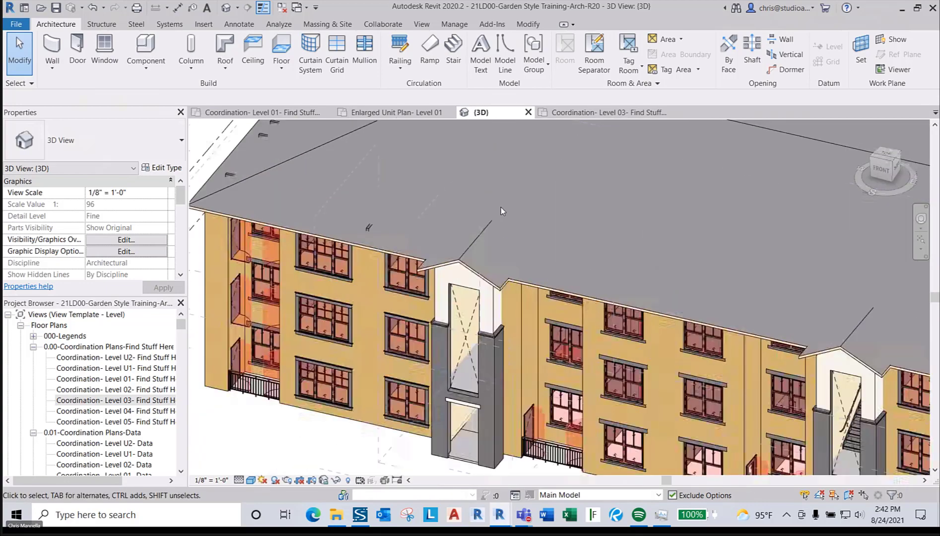
- Join the left and right stair-tower roofs to the main hipped roof
key("j")
key("j")
left_click(487, 233)
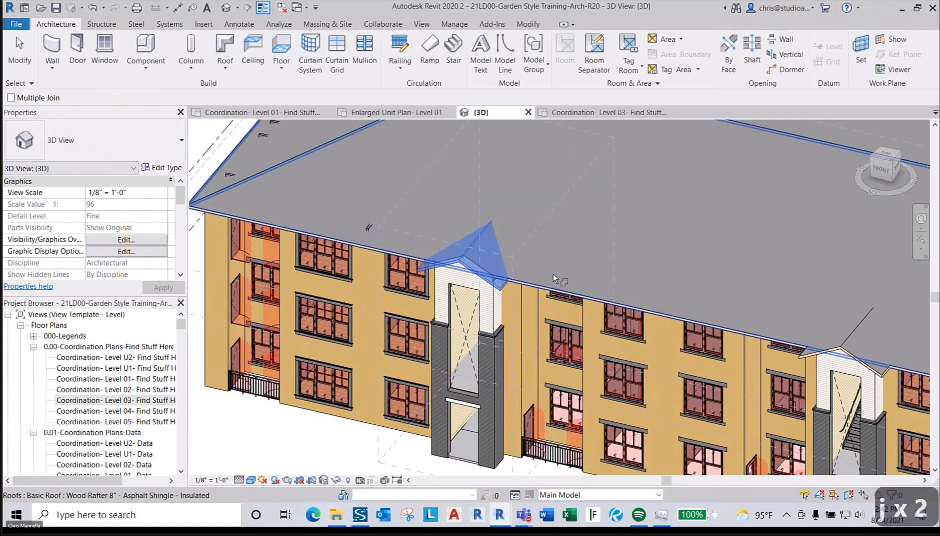
left_click(553, 273)
scroll(464, 232, "down", 5)
scroll(680, 278, "up", 5)
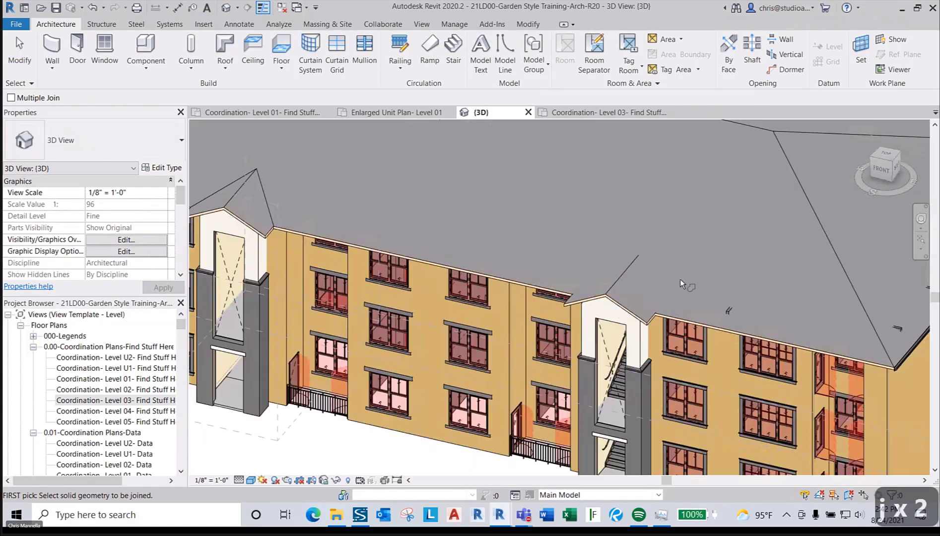
left_click(643, 274)
left_click(692, 319)
scroll(626, 256, "down", 5)
key("Escape")
key("Escape")
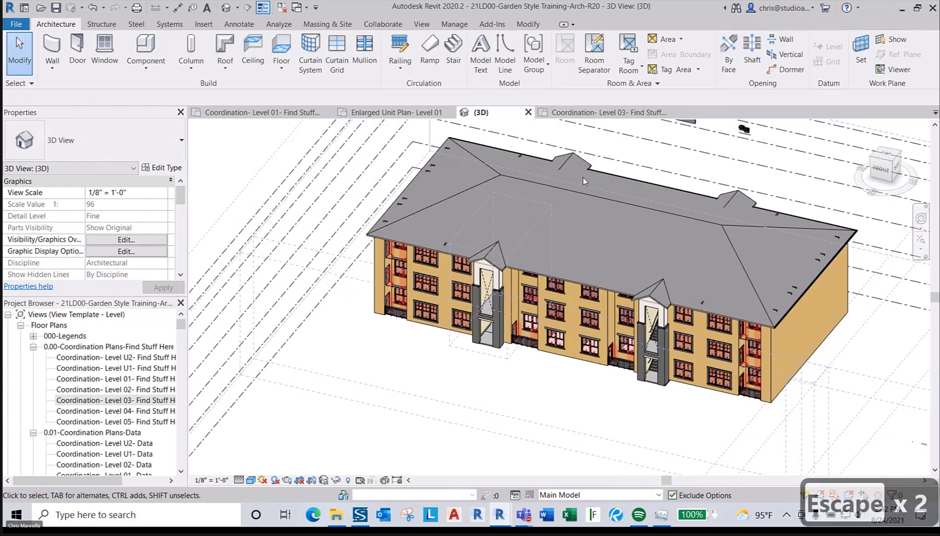
scroll(582, 177, "down", 5)
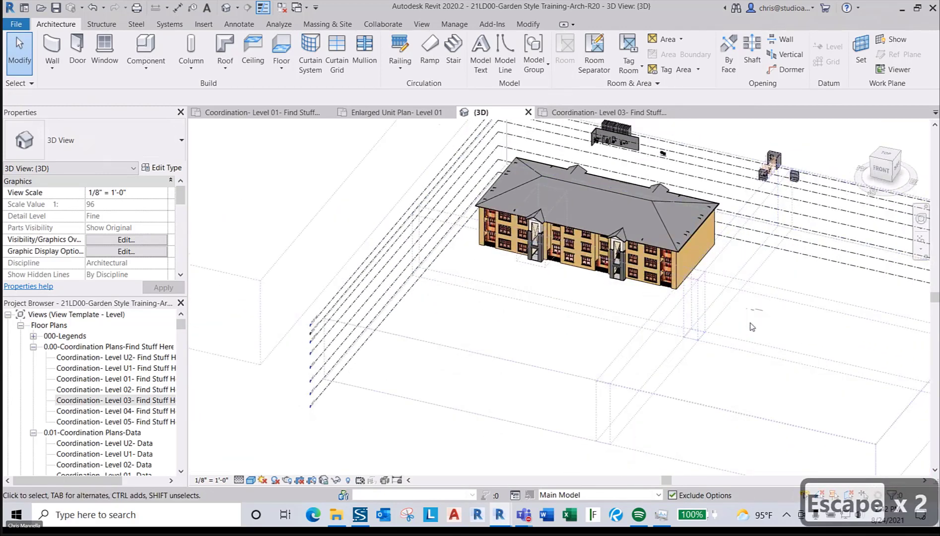